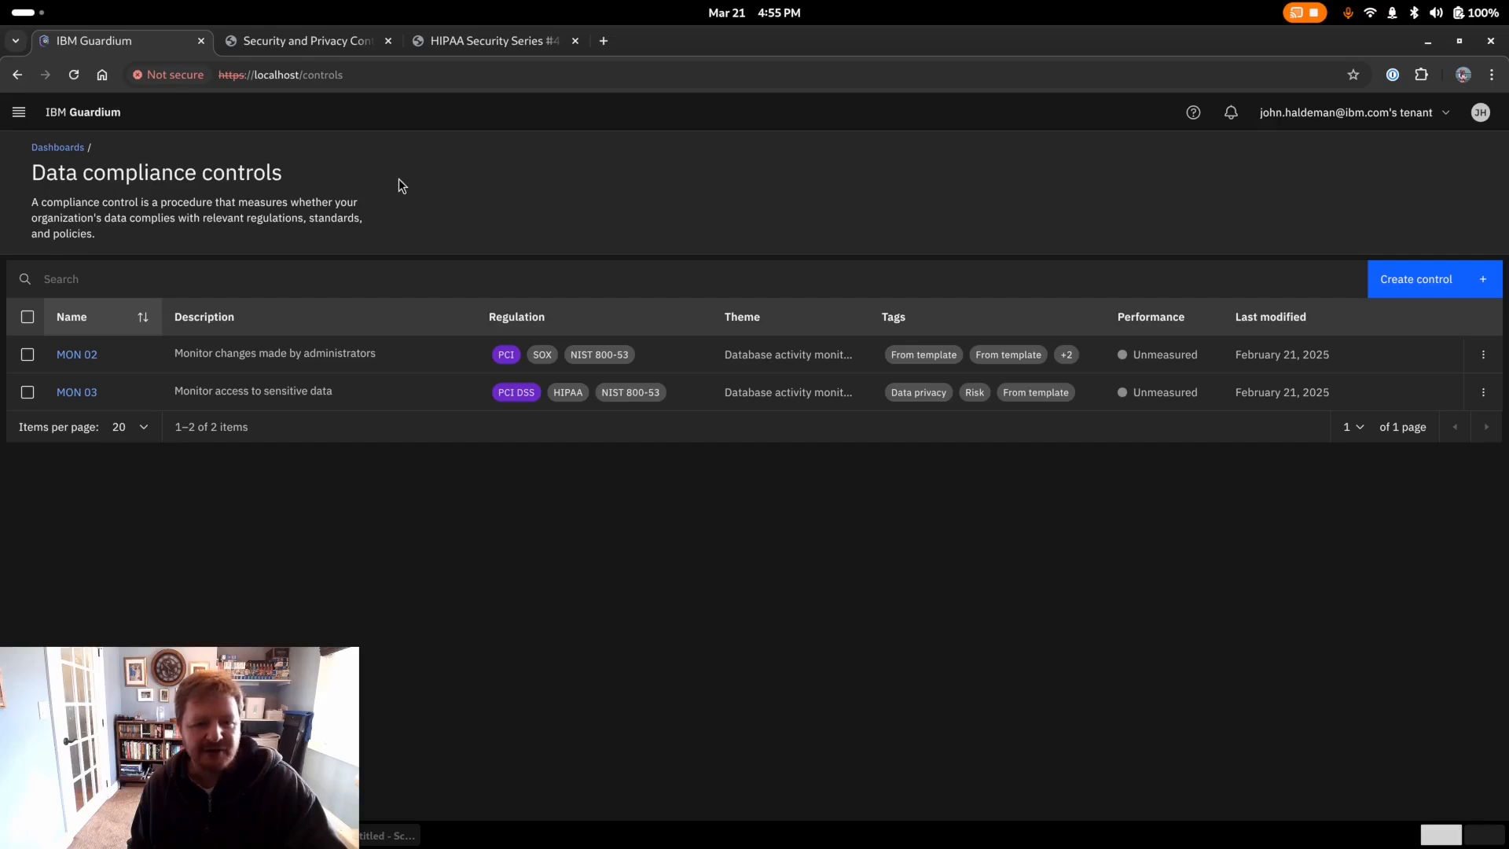
- Review the IA-2 control text in the NIST 800-53 document and the unique user identification rule in the HIPAA document
{"action": "left_click", "coordinate": [348, 51]}
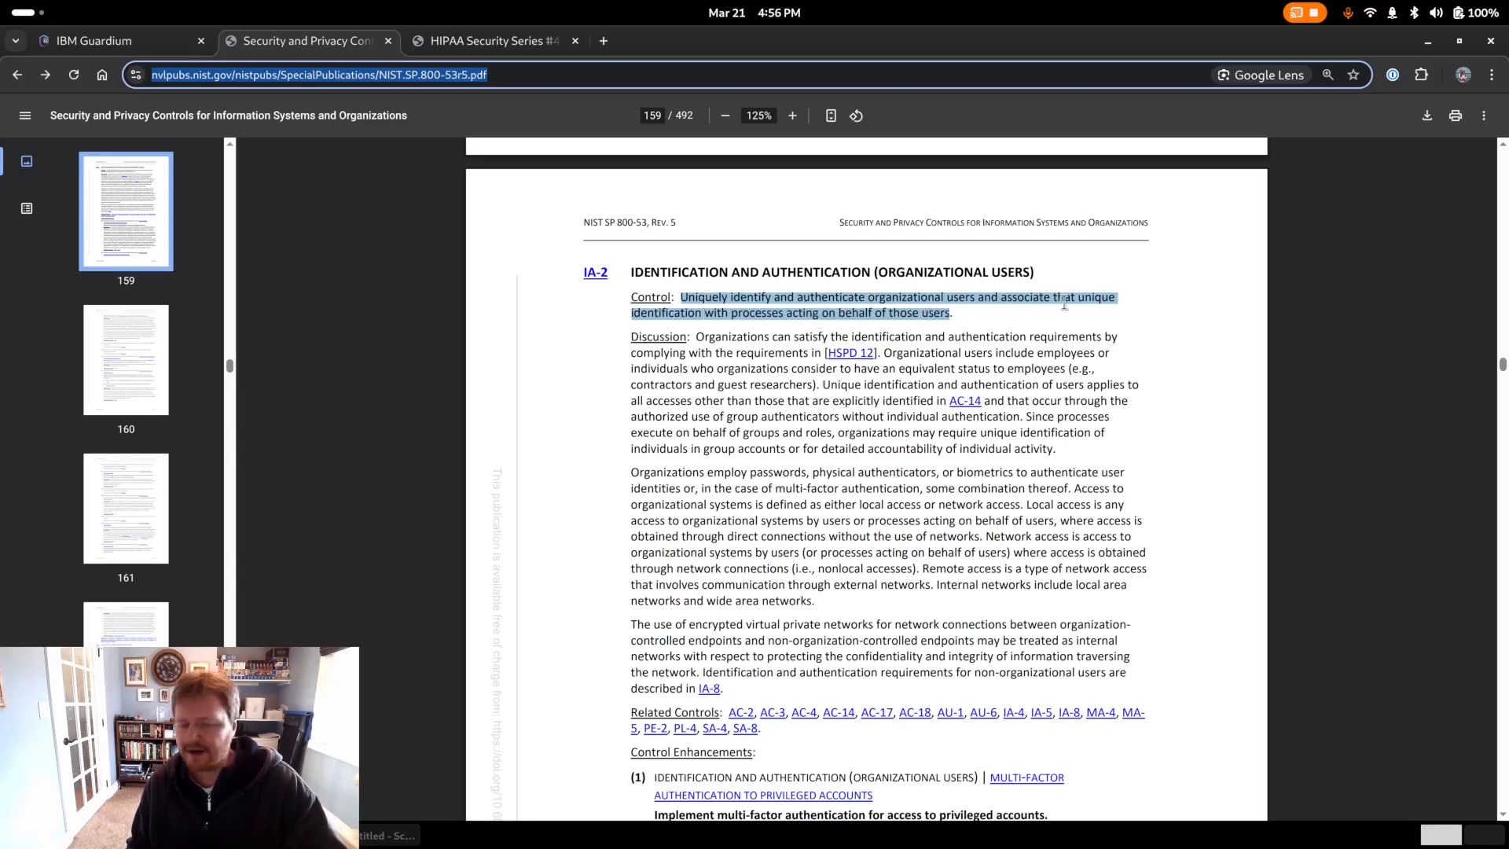
{"action": "left_click", "coordinate": [1012, 308]}
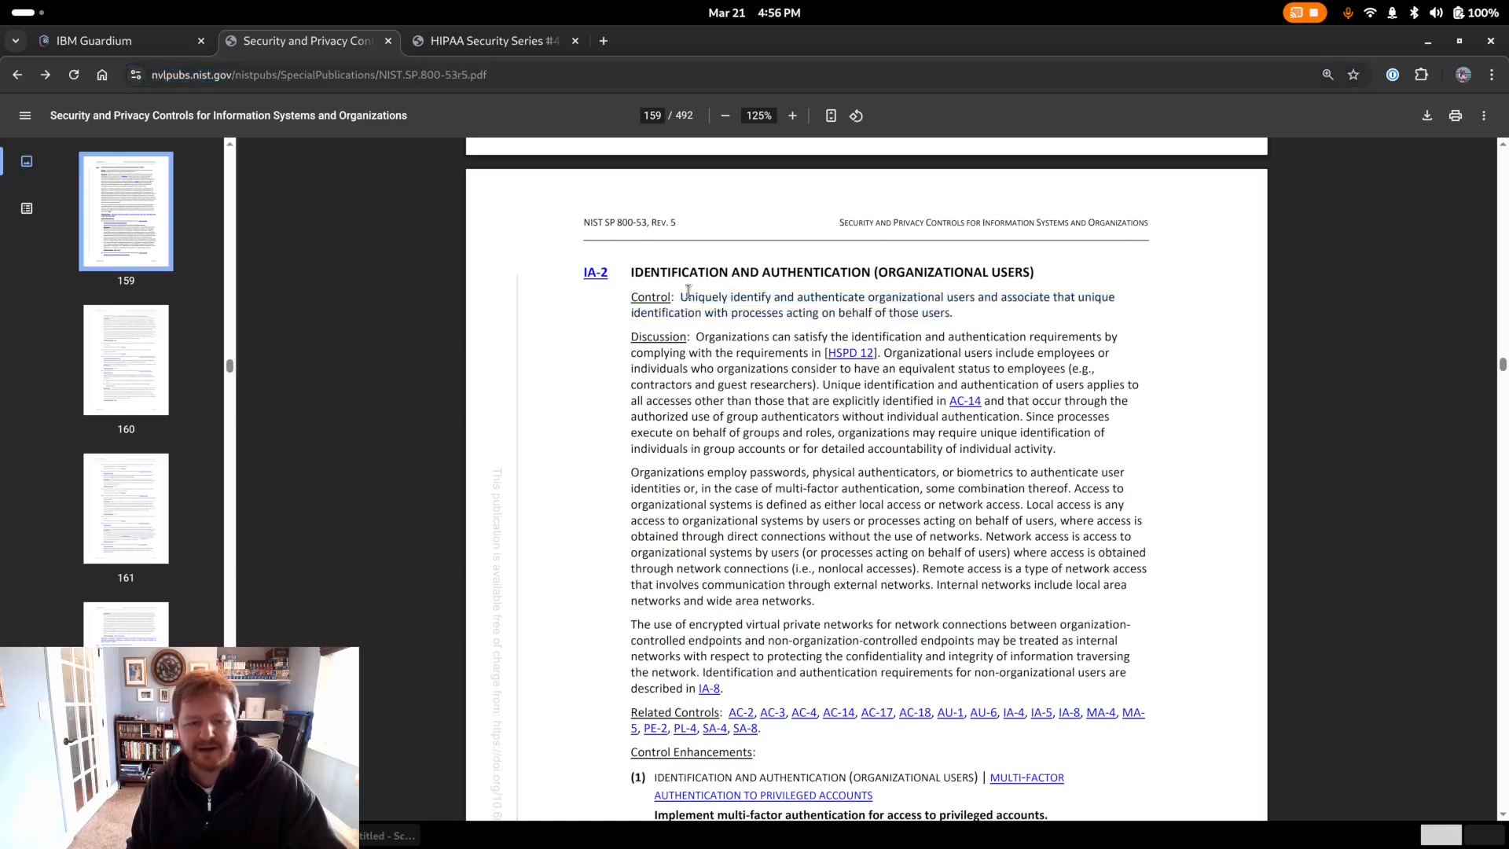
{"action": "left_click_drag", "start_coordinate": [681, 299], "coordinate": [778, 297]}
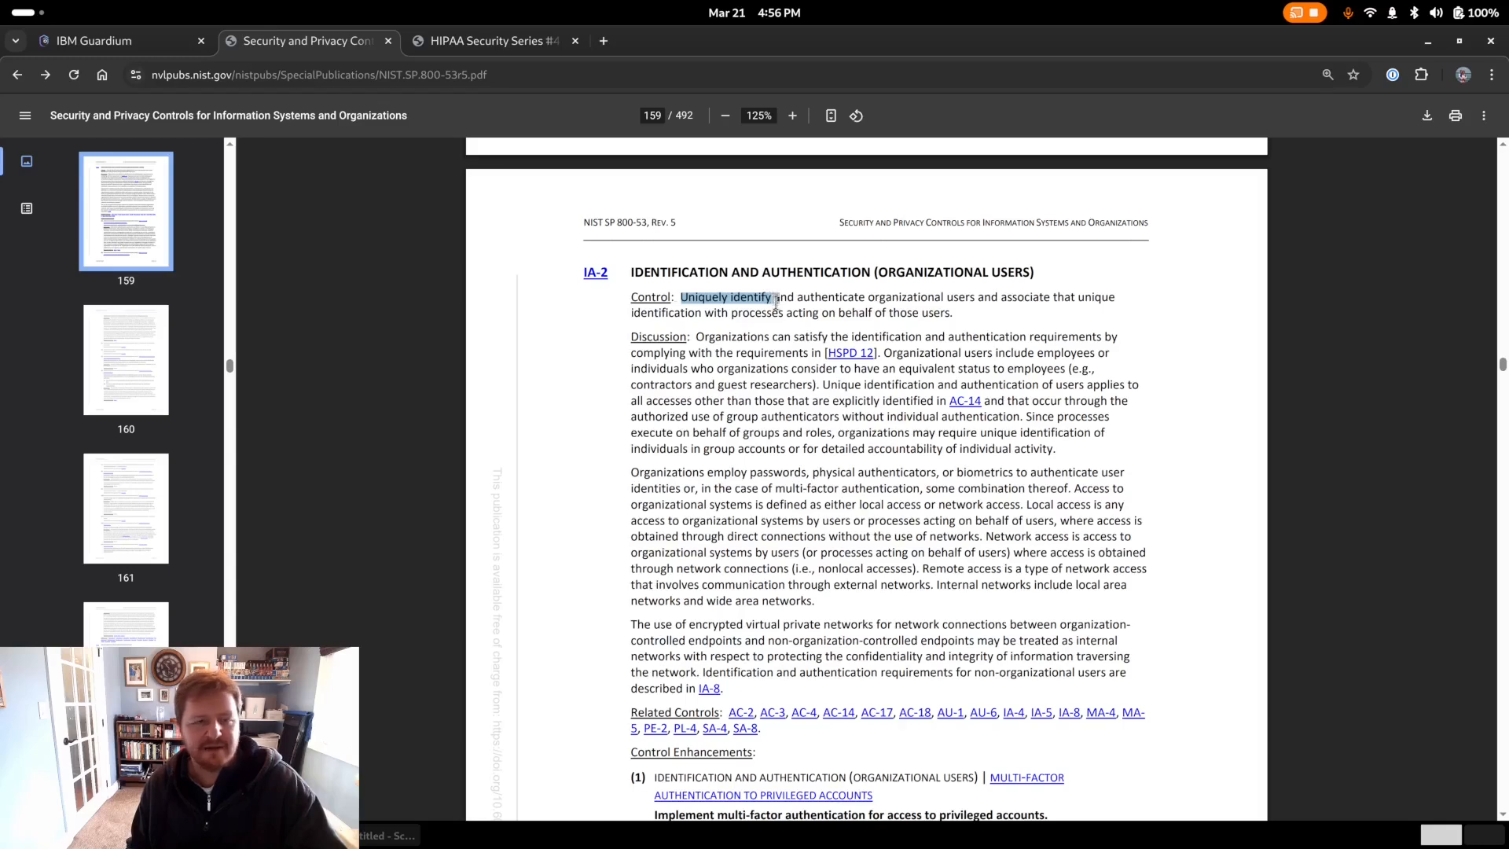
{"action": "left_click", "coordinate": [515, 45]}
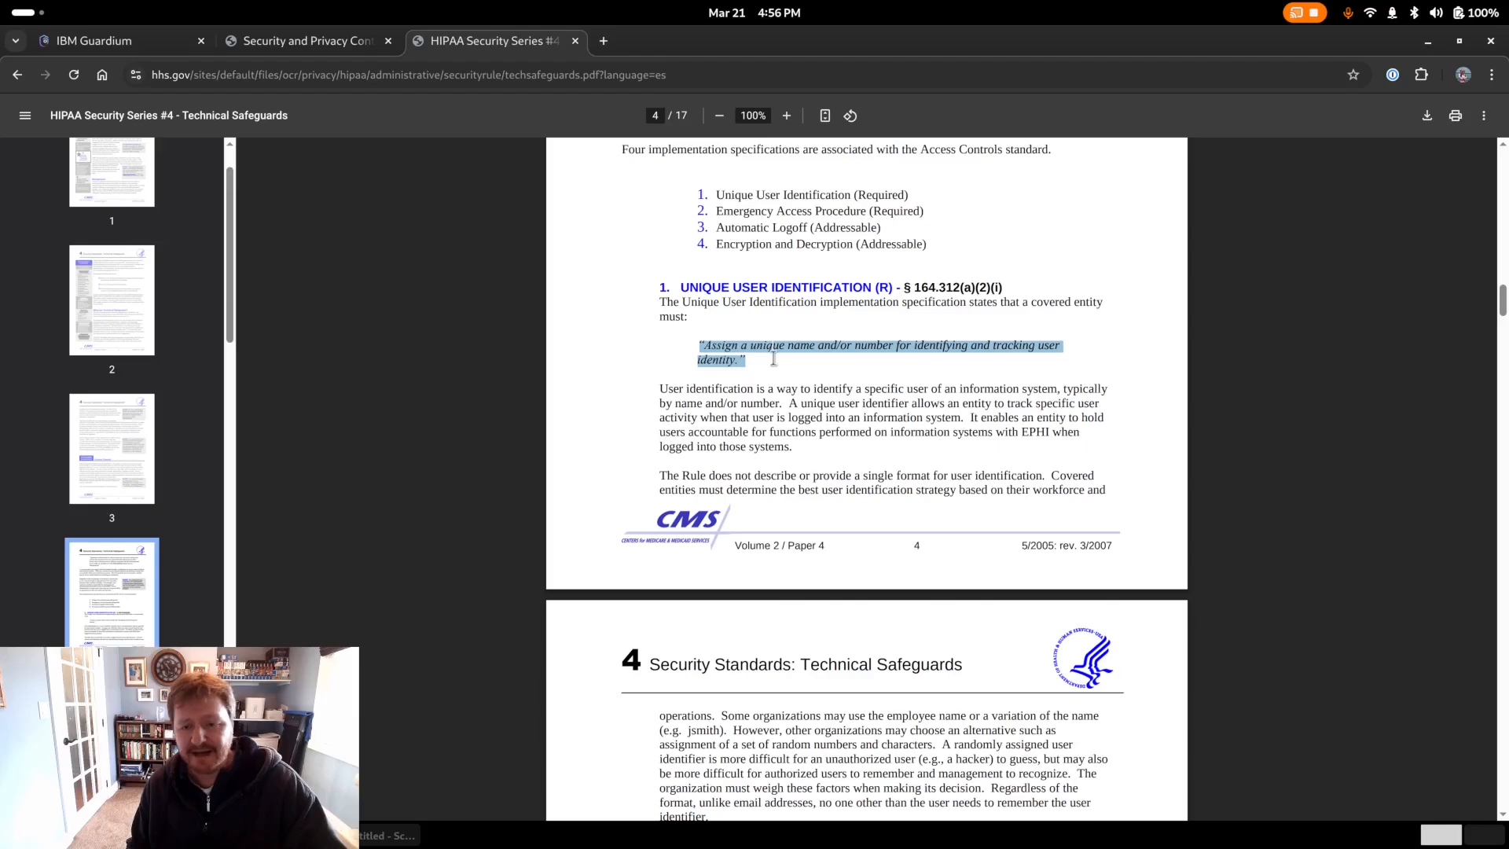
- Return to IBM Guardium and start creating a custom data compliance control without a template
{"action": "left_click", "coordinate": [135, 33]}
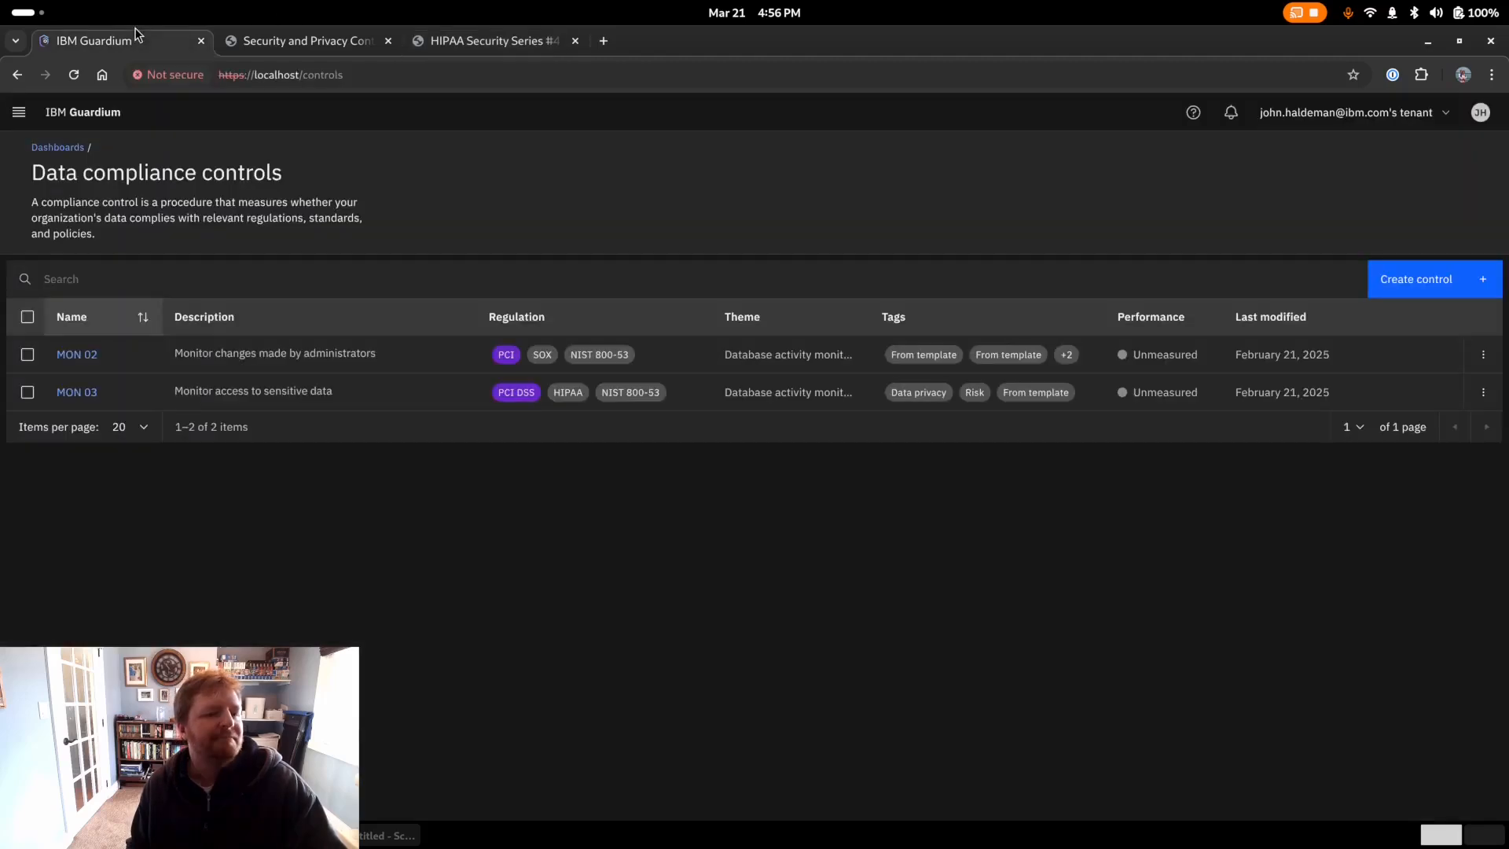
{"action": "left_click", "coordinate": [1434, 282]}
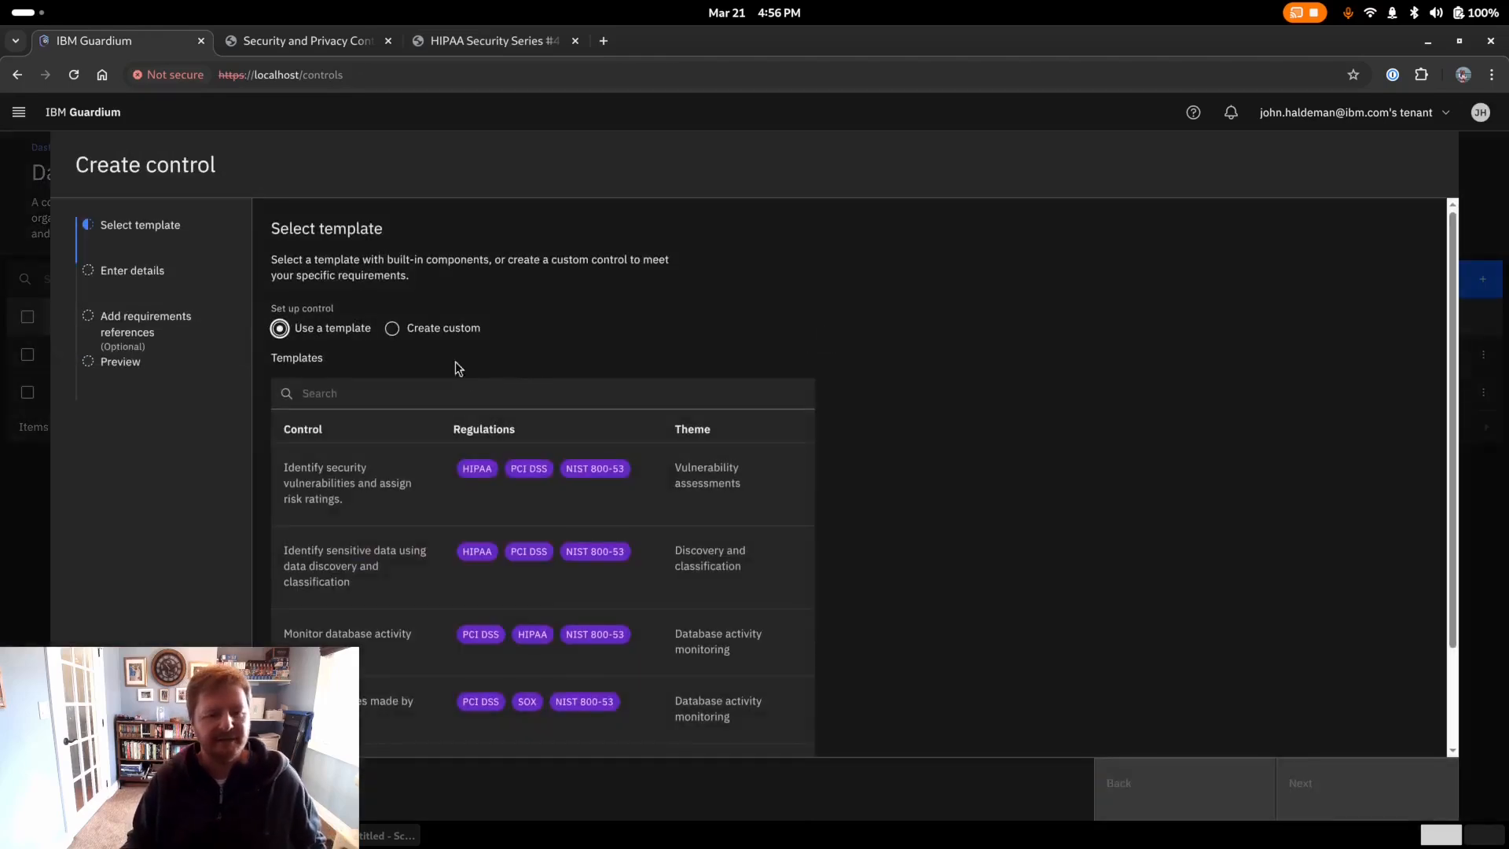
{"action": "left_click", "coordinate": [432, 333]}
{"action": "left_click", "coordinate": [1360, 795]}
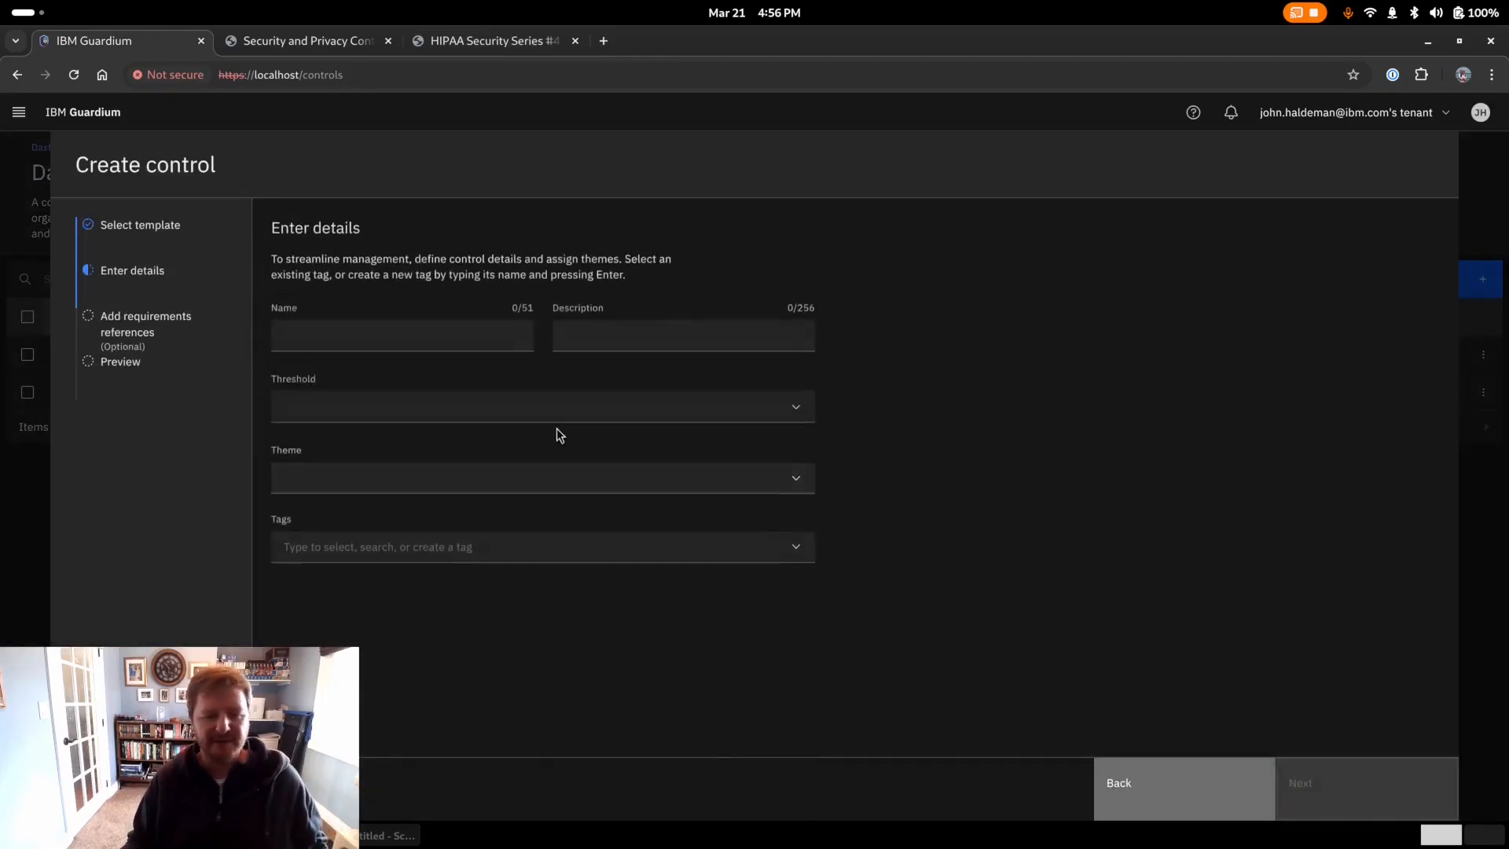
- Name the control "MON UNQ" and describe it as "Unique identification of users"
{"action": "left_click", "coordinate": [320, 344]}
{"action": "type", "text": "MON UNQ"}
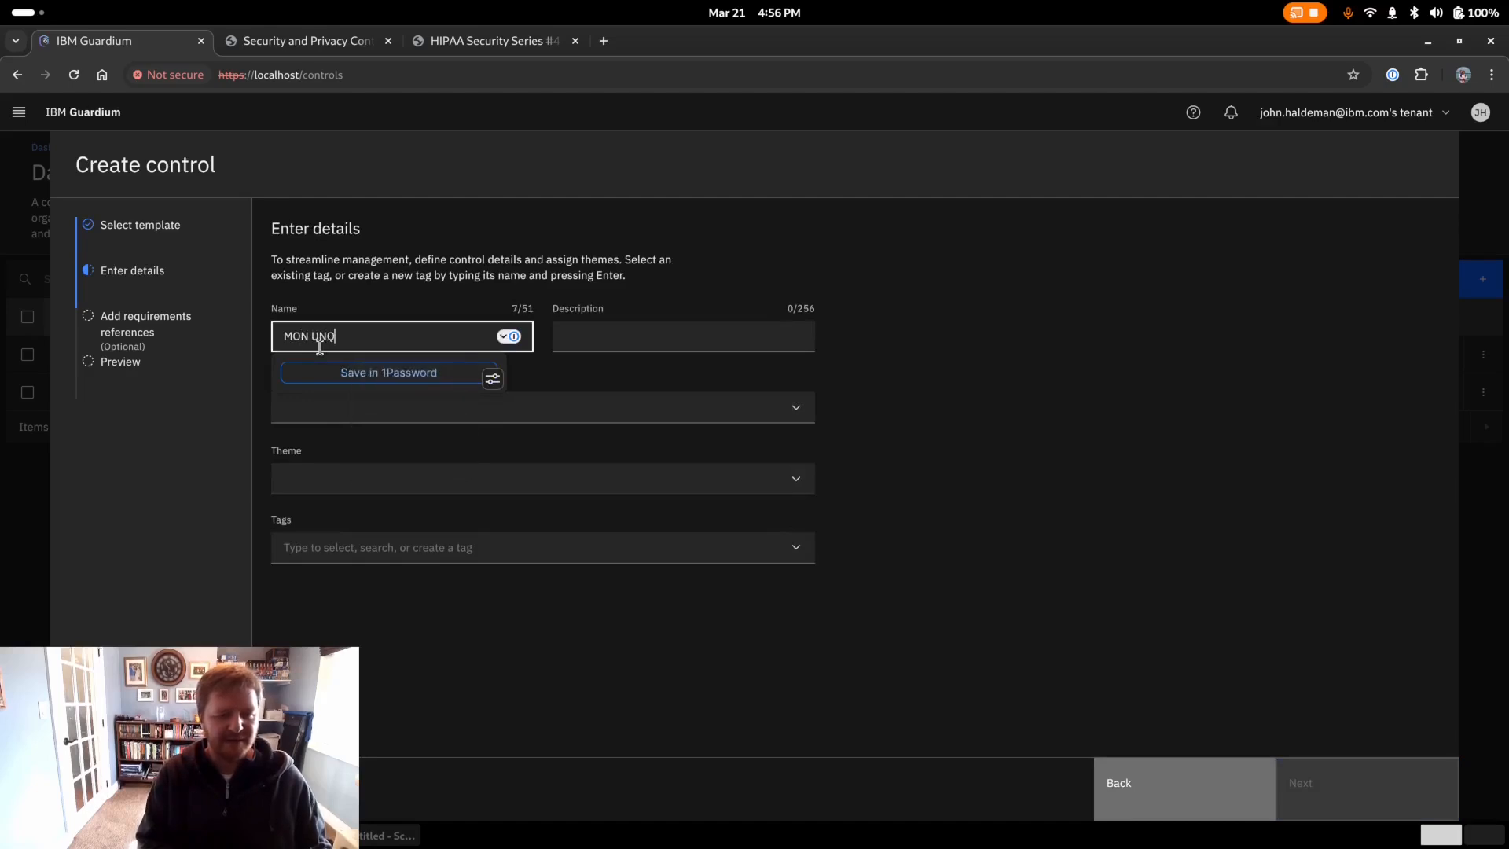
{"action": "key", "text": "Tab"}
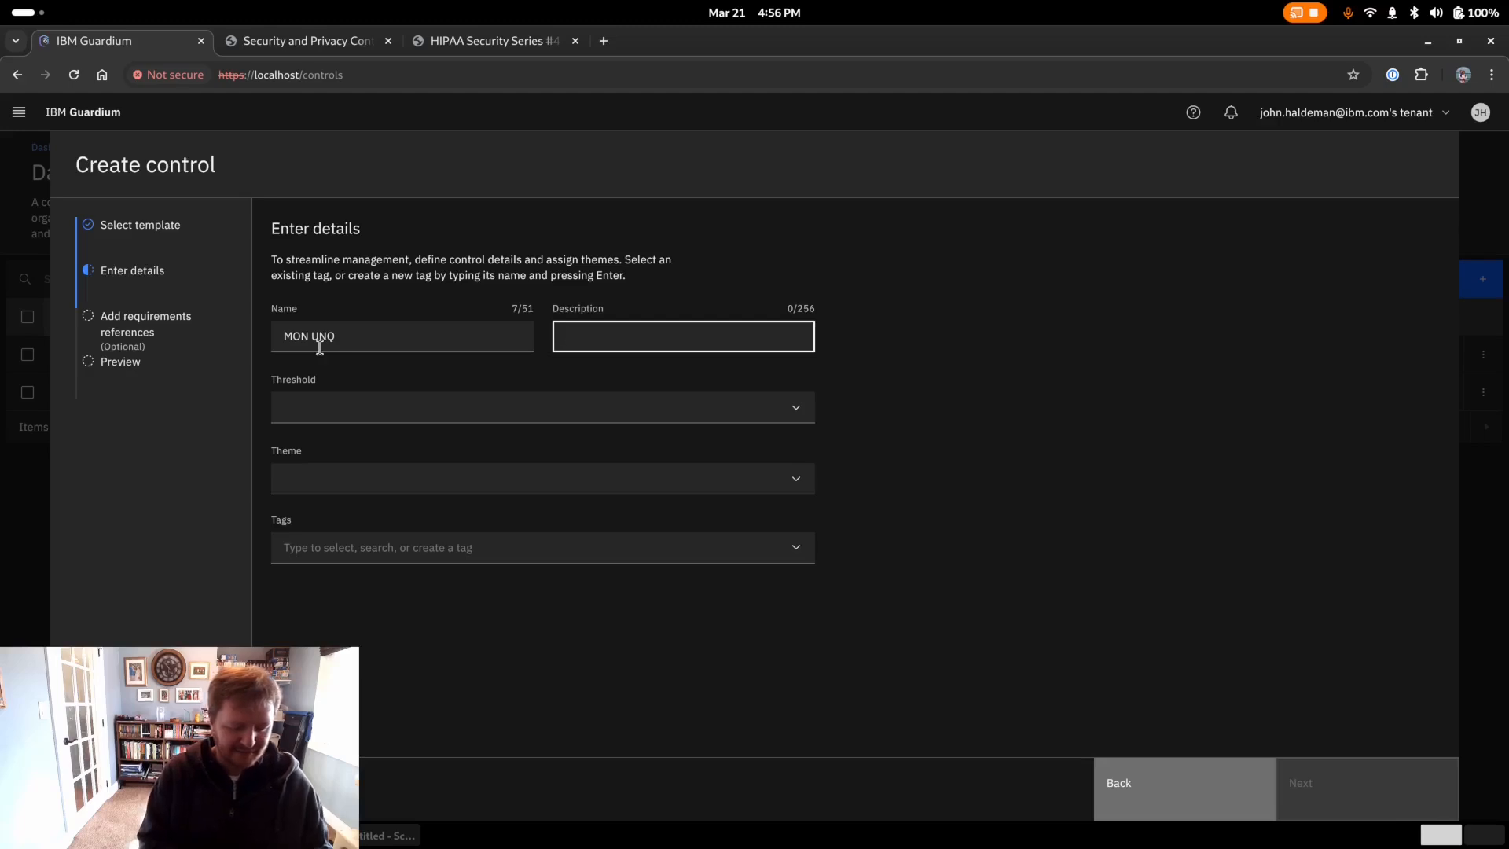
{"action": "type", "text": "Unique iden"}
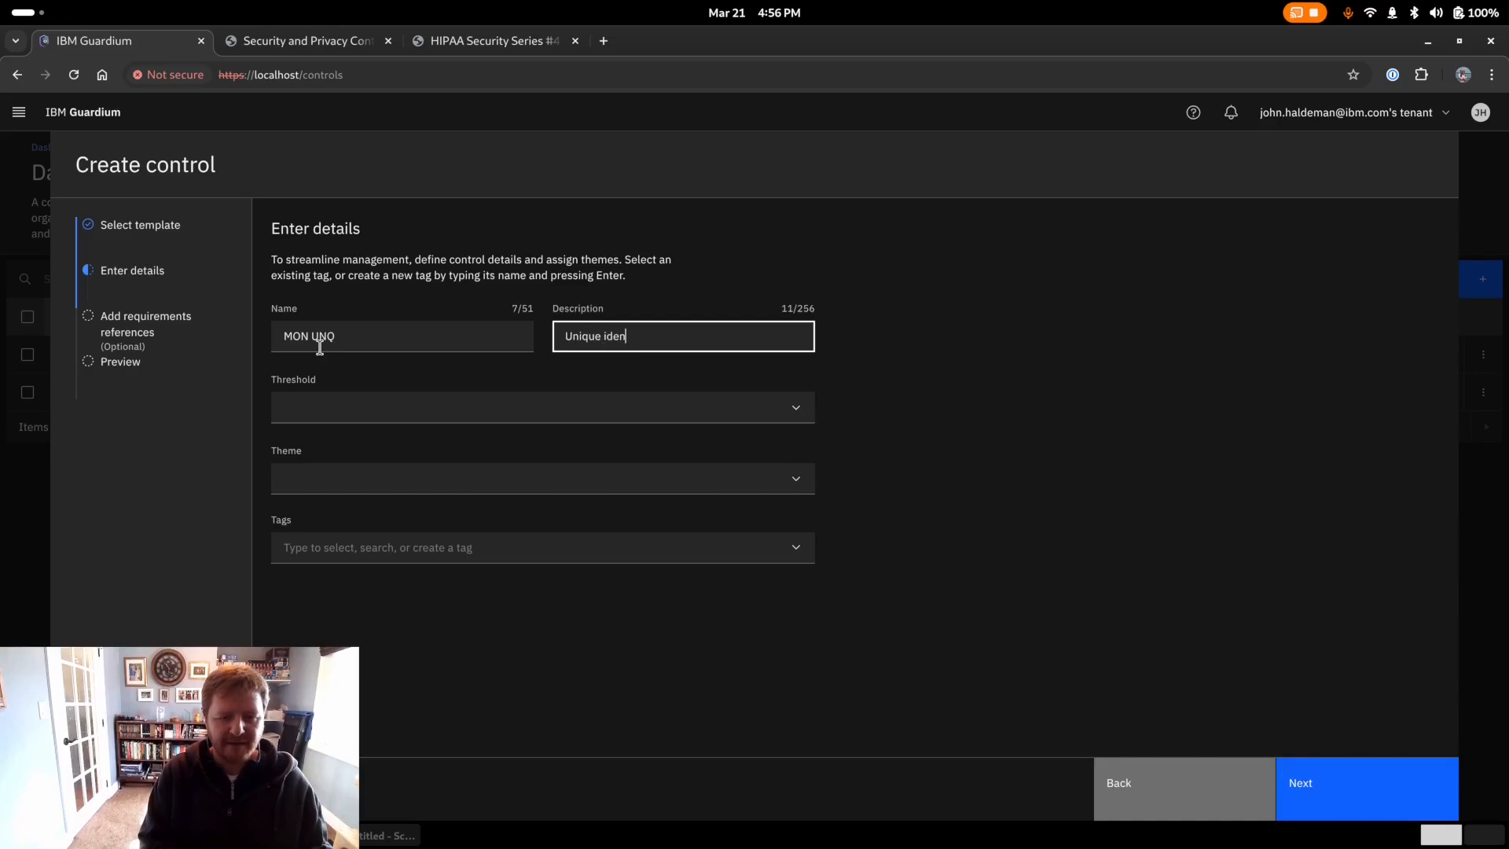
{"action": "type", "text": "tification of us"}
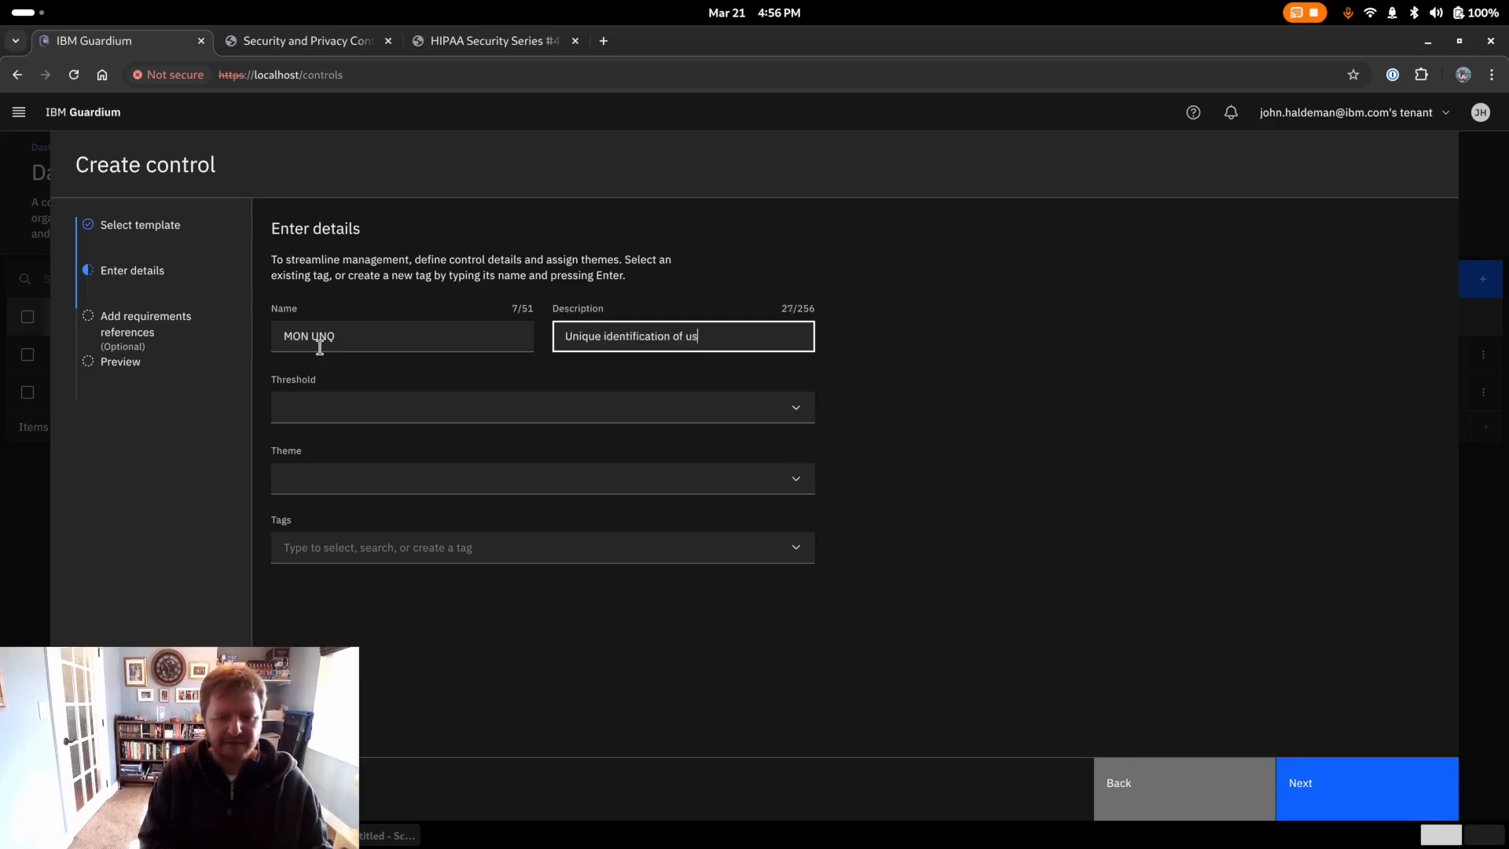
{"action": "type", "text": "ers"}
{"action": "key", "text": "Tab"}
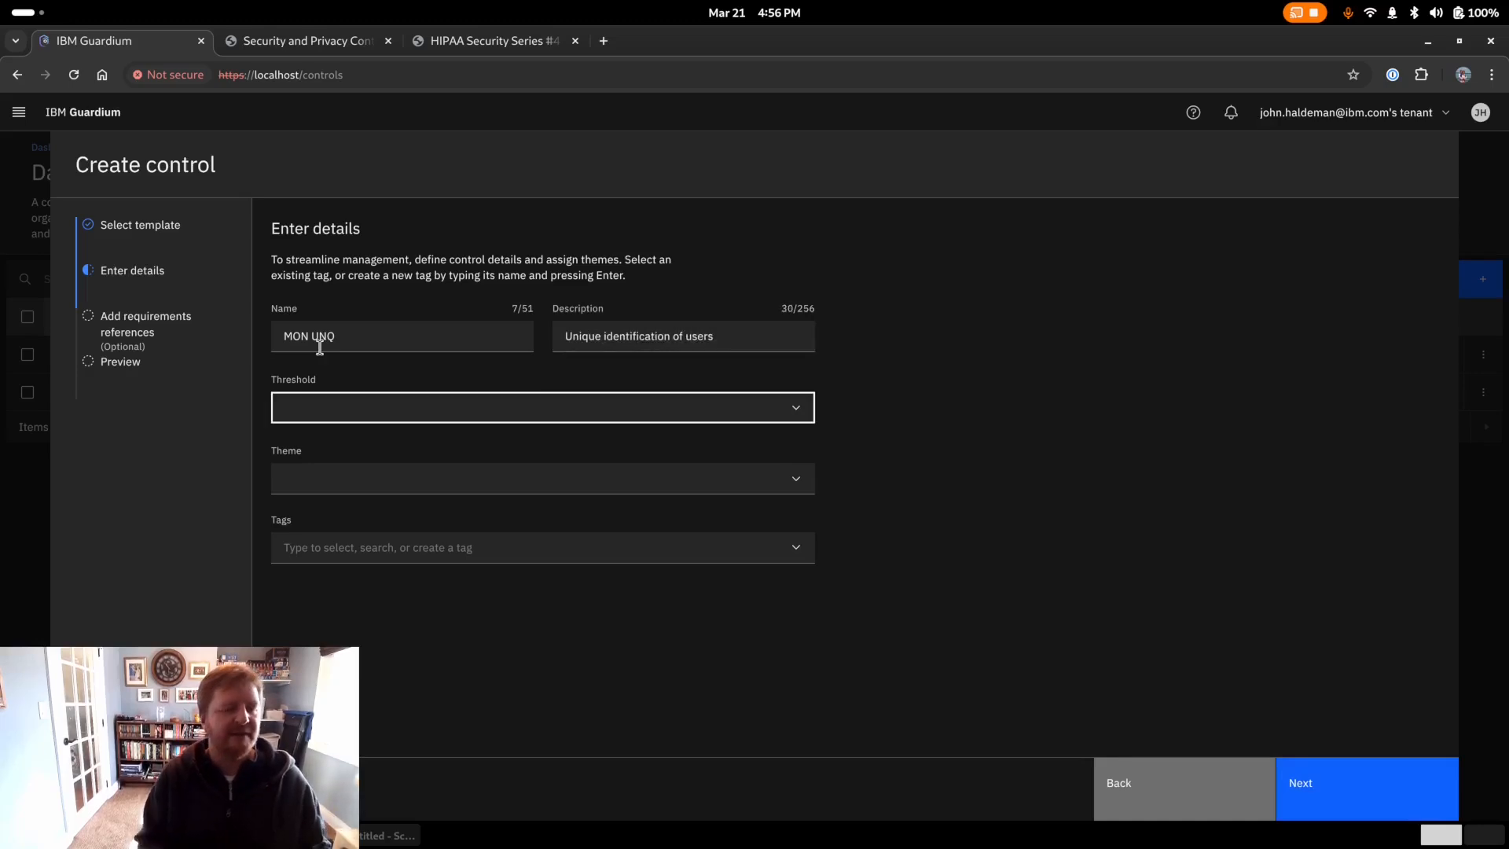
- Set the control's theme to Database activity monitoring, tag it Risk, and continue to the requirements references
{"action": "key", "text": "Tab"}
{"action": "left_click", "coordinate": [486, 477]}
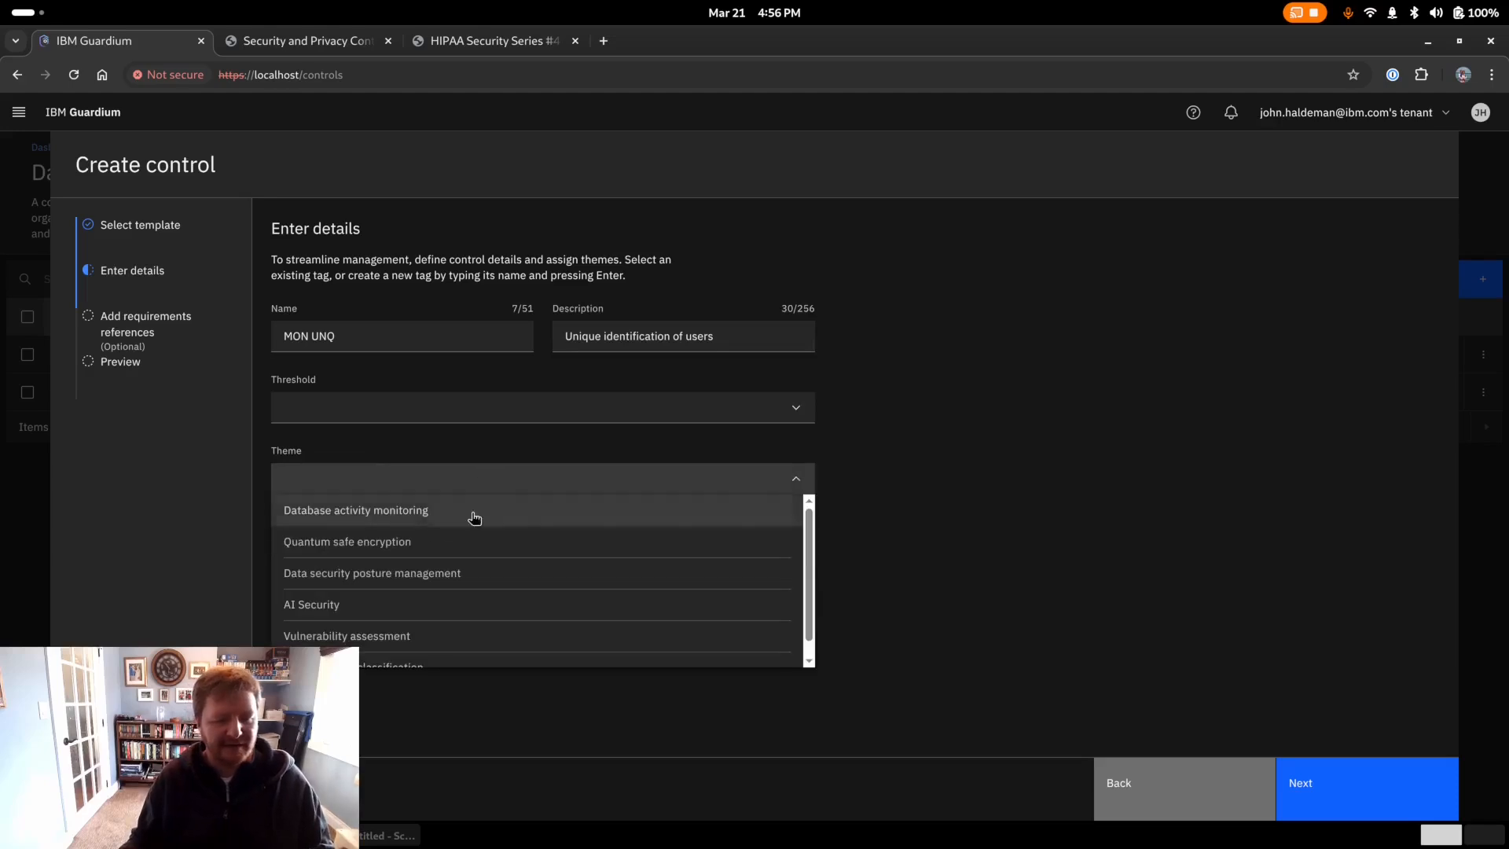
{"action": "left_click", "coordinate": [395, 515]}
{"action": "left_click", "coordinate": [441, 548]}
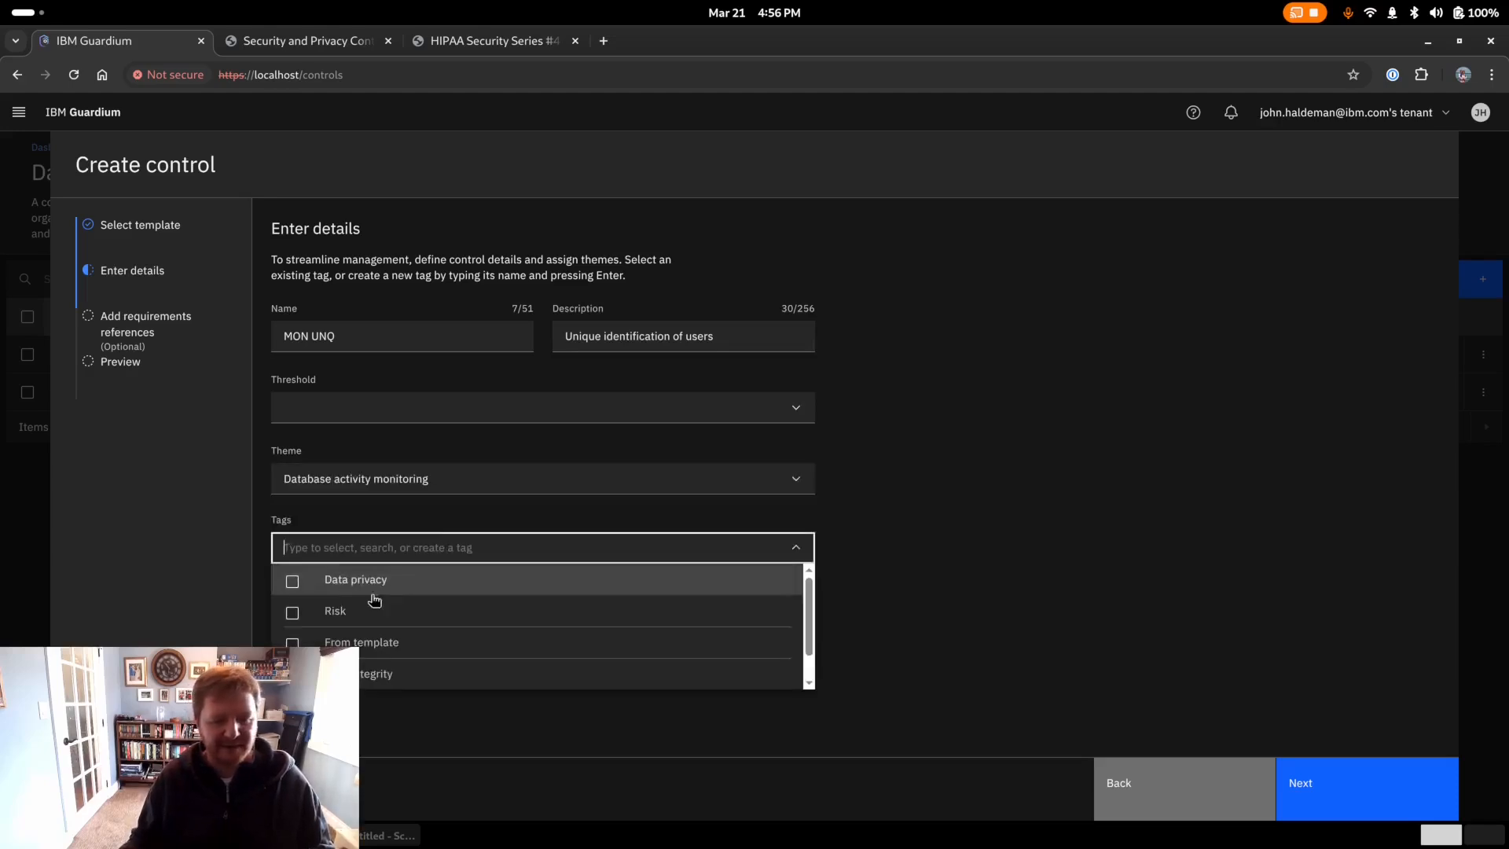
{"action": "left_click", "coordinate": [336, 615]}
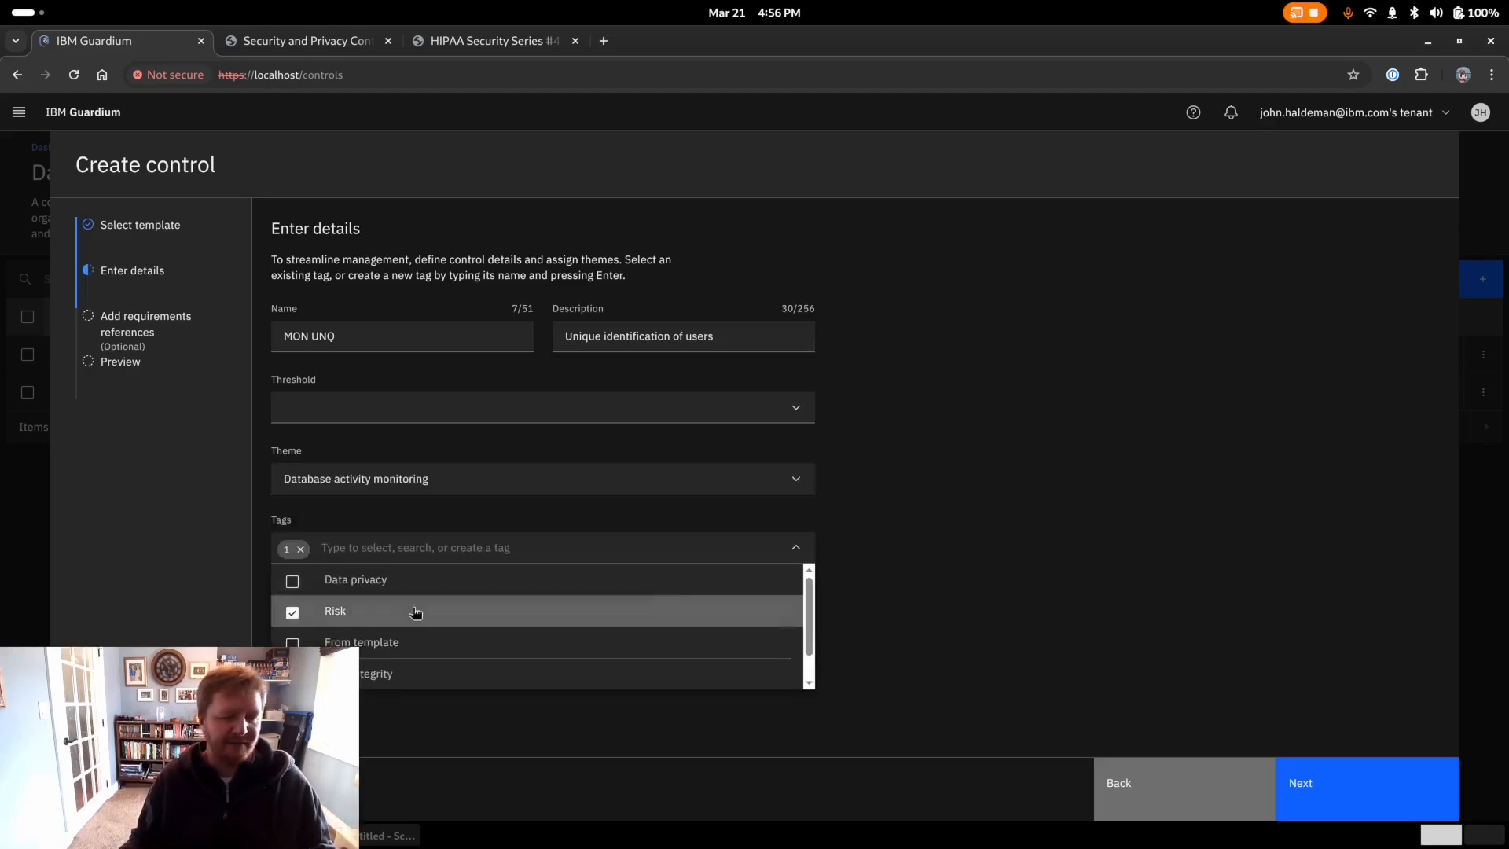
{"action": "left_click", "coordinate": [1048, 577]}
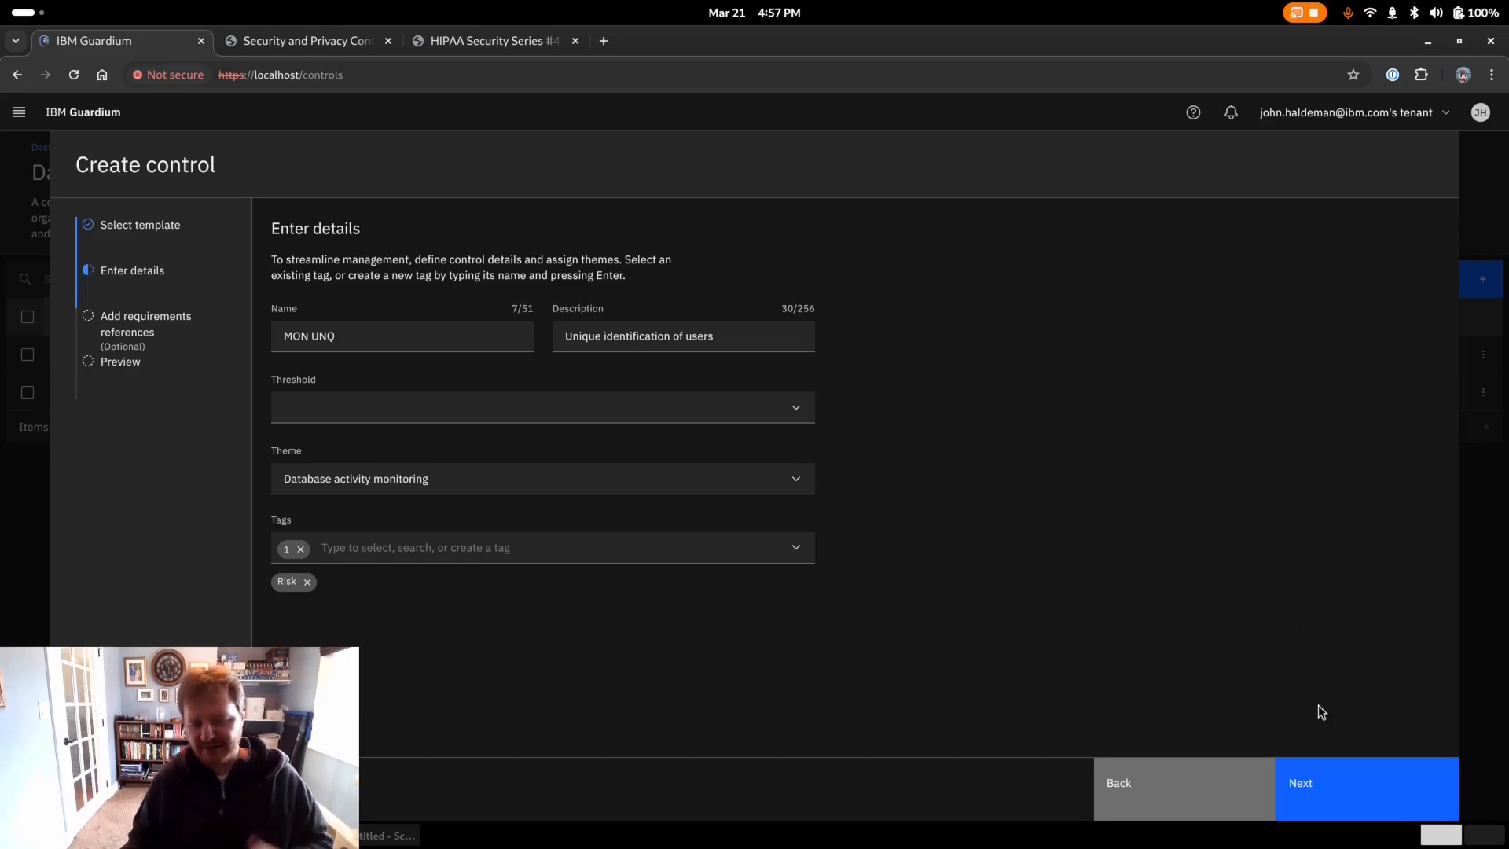
{"action": "left_click", "coordinate": [1342, 797]}
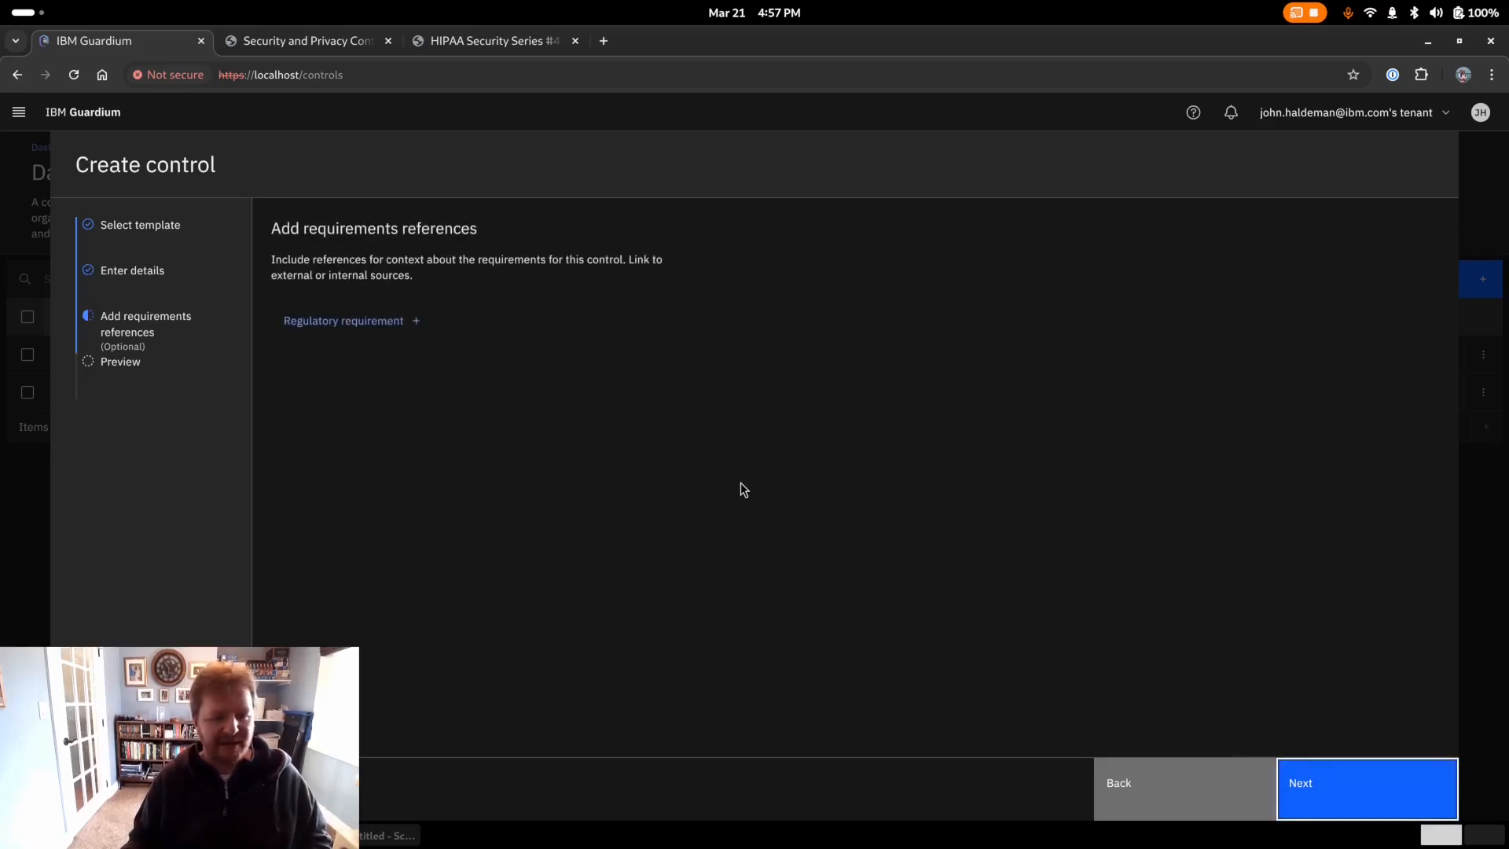
- Add a regulatory requirement for regulation NIST 800-53 with code IA-2
{"action": "left_click", "coordinate": [355, 320]}
{"action": "left_click", "coordinate": [389, 369]}
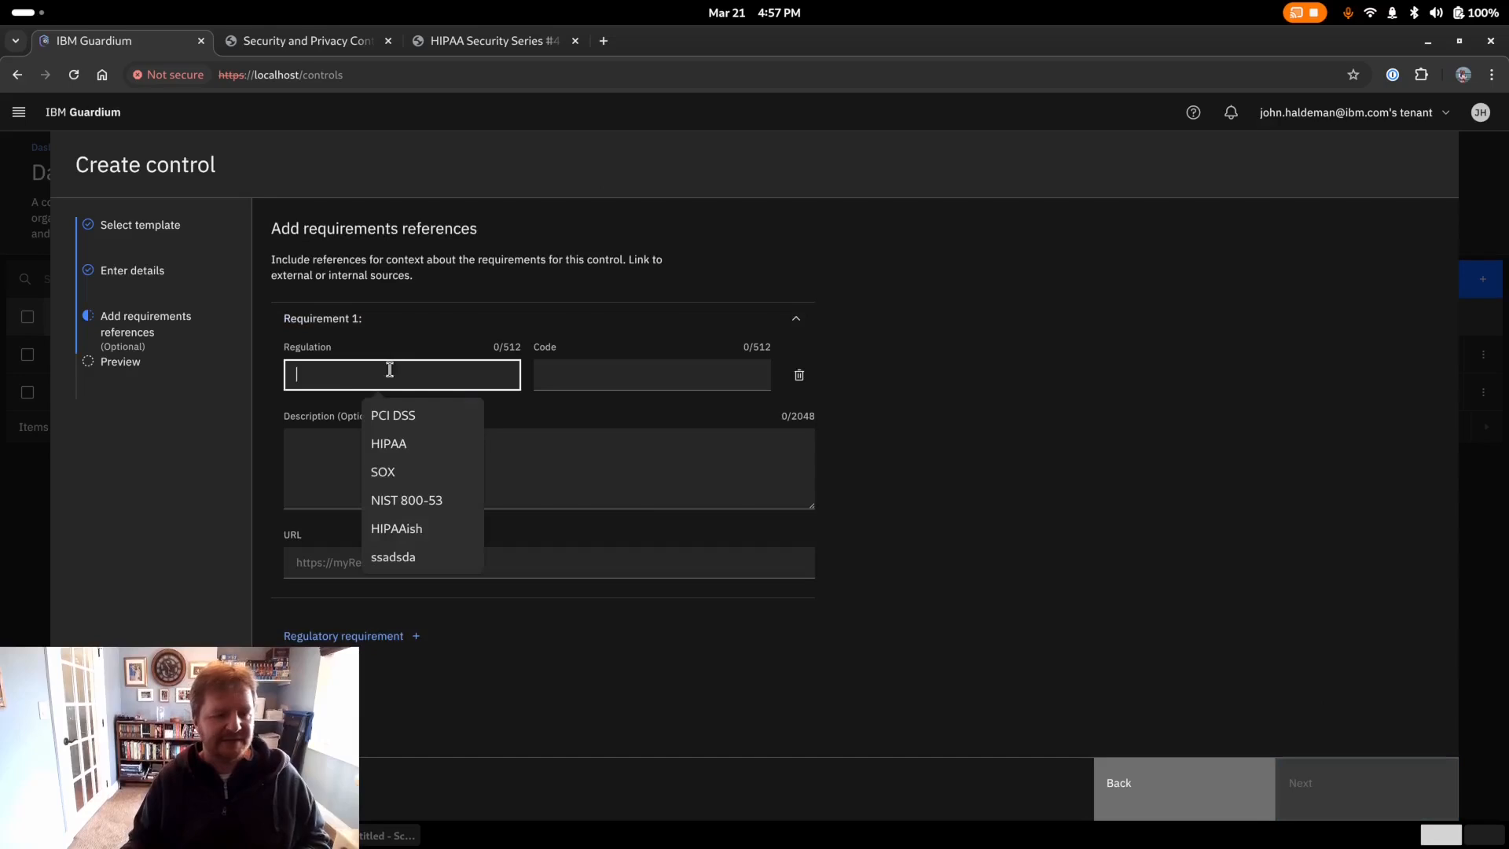
{"action": "left_click", "coordinate": [418, 500]}
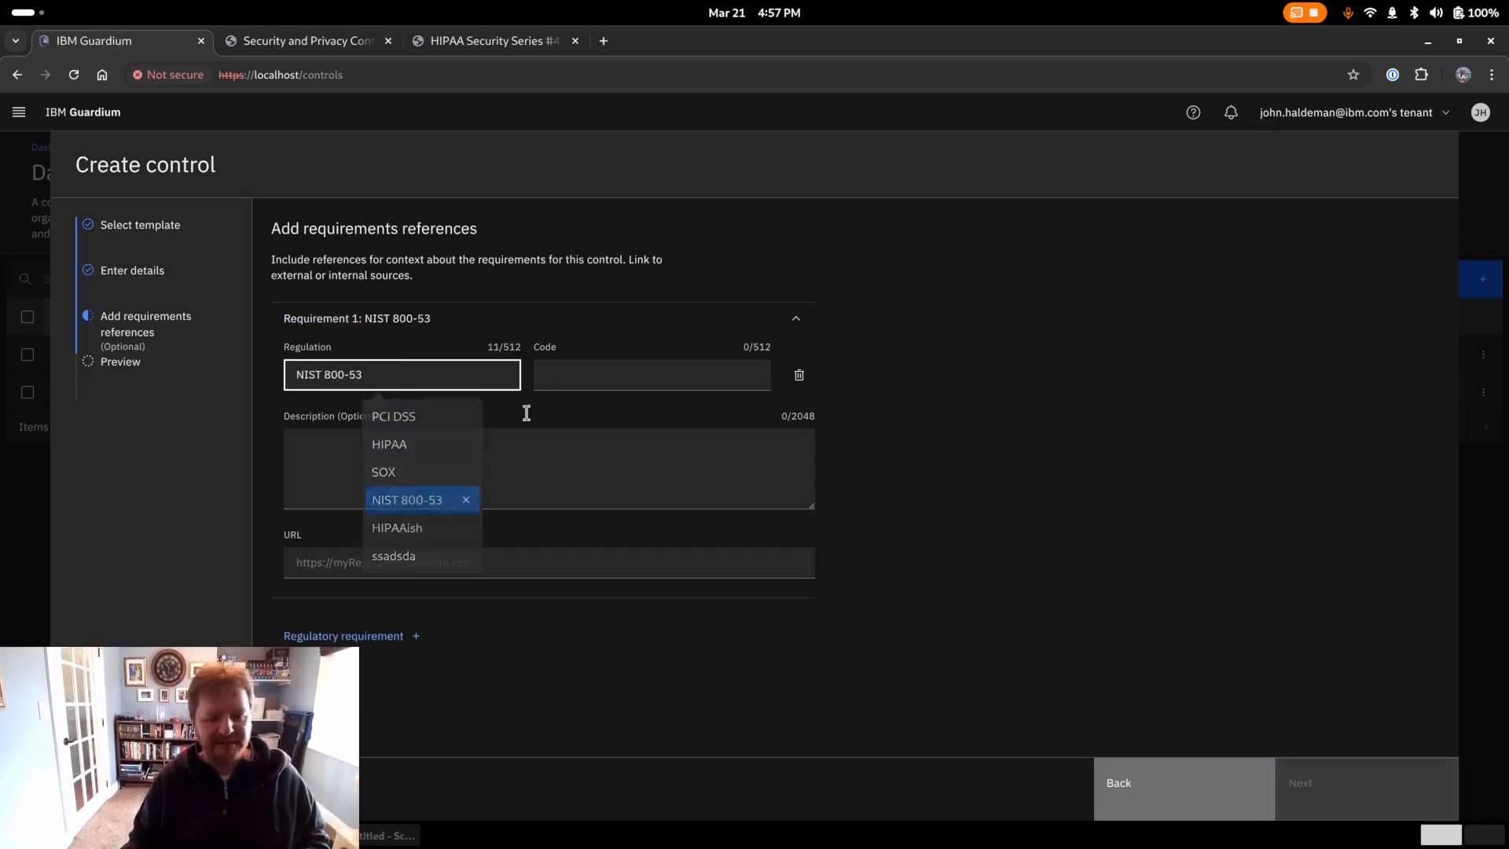
{"action": "left_click", "coordinate": [308, 40]}
{"action": "left_click", "coordinate": [122, 38]}
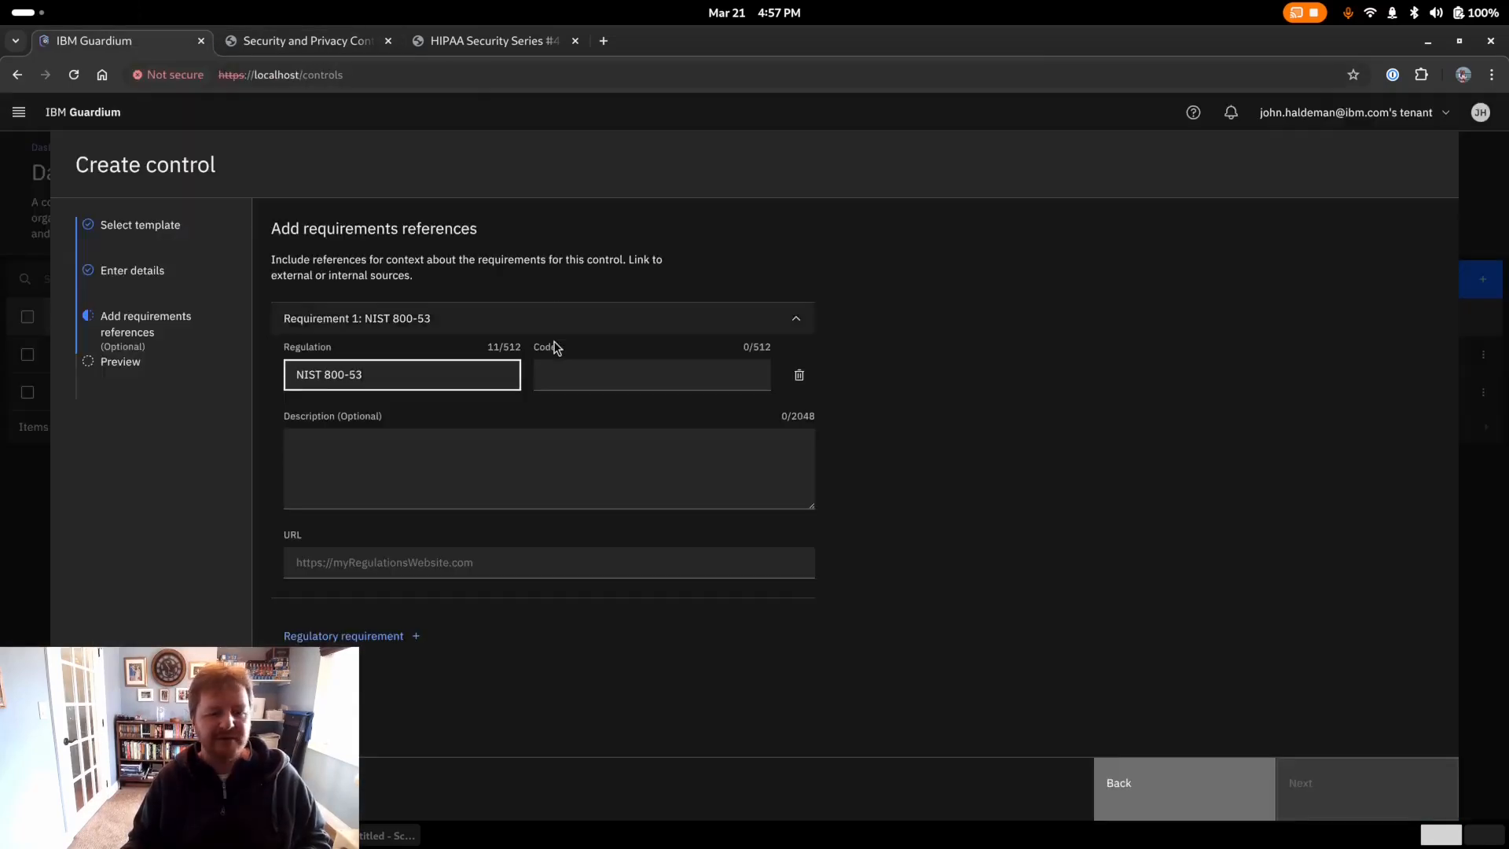
{"action": "left_click", "coordinate": [567, 369]}
{"action": "type", "text": "IA-2"}
{"action": "key", "text": "Tab"}
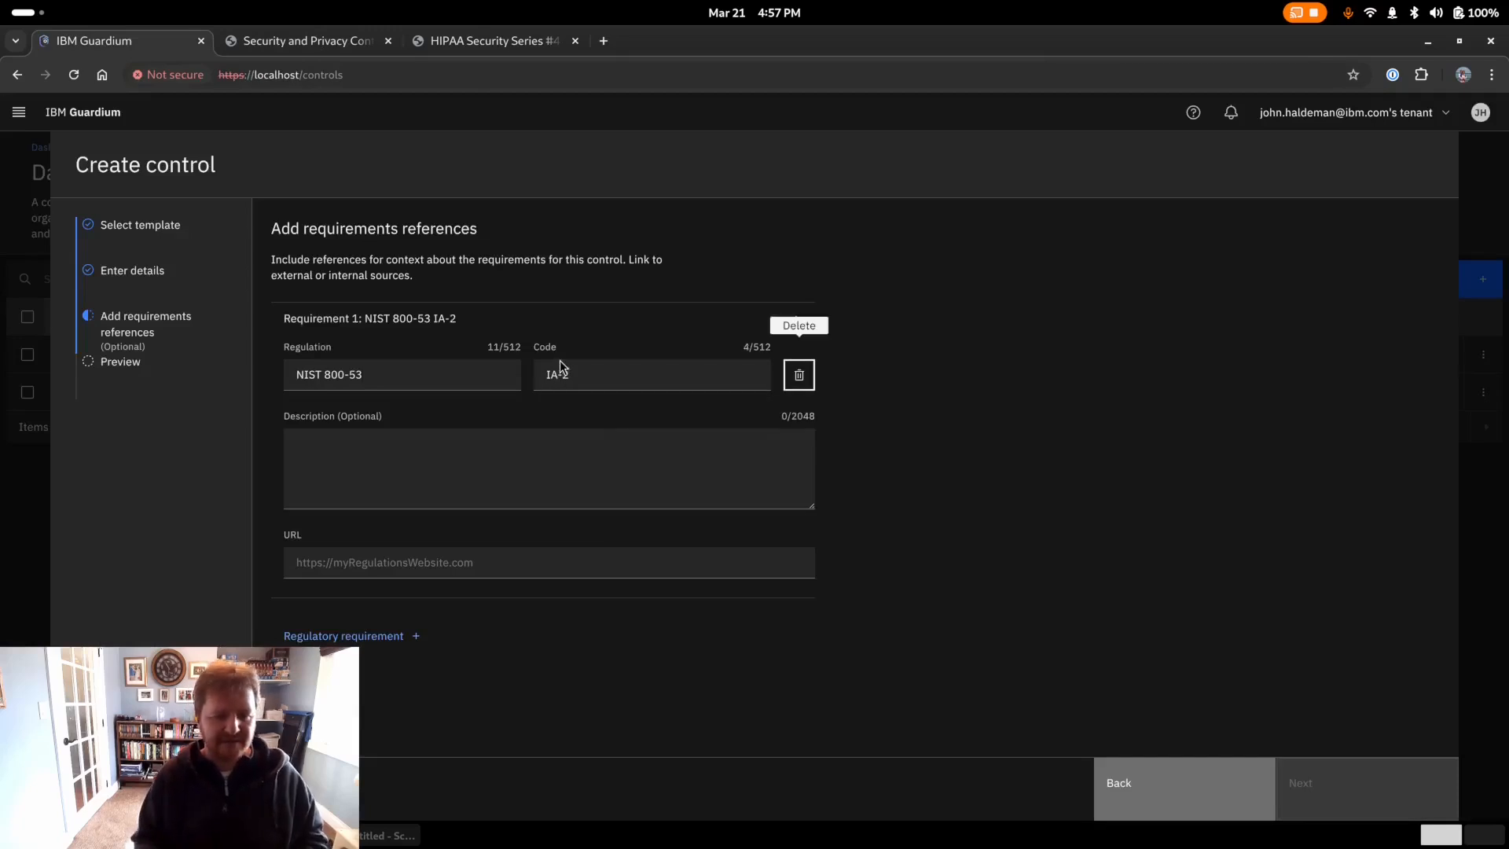
- Copy the IA-2 control statement from the NIST document into the first requirement's description
{"action": "key", "text": "Tab"}
{"action": "key", "text": "ctrl+Tab"}
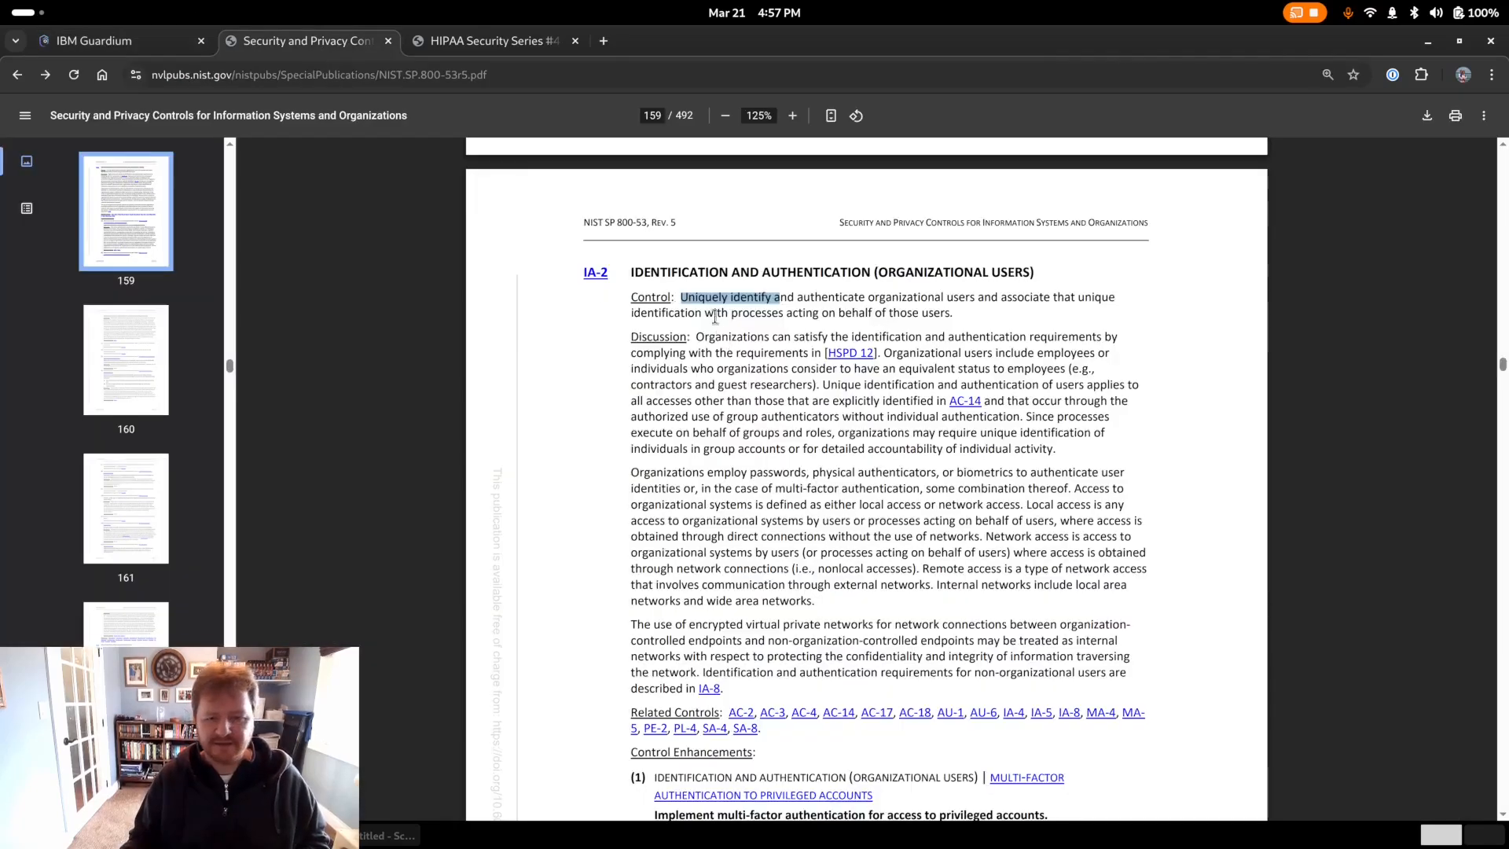
{"action": "left_click", "coordinate": [685, 292]}
{"action": "left_click_drag", "start_coordinate": [767, 295], "coordinate": [958, 316]}
{"action": "key", "text": "ctrl+c"}
{"action": "left_click", "coordinate": [147, 48]}
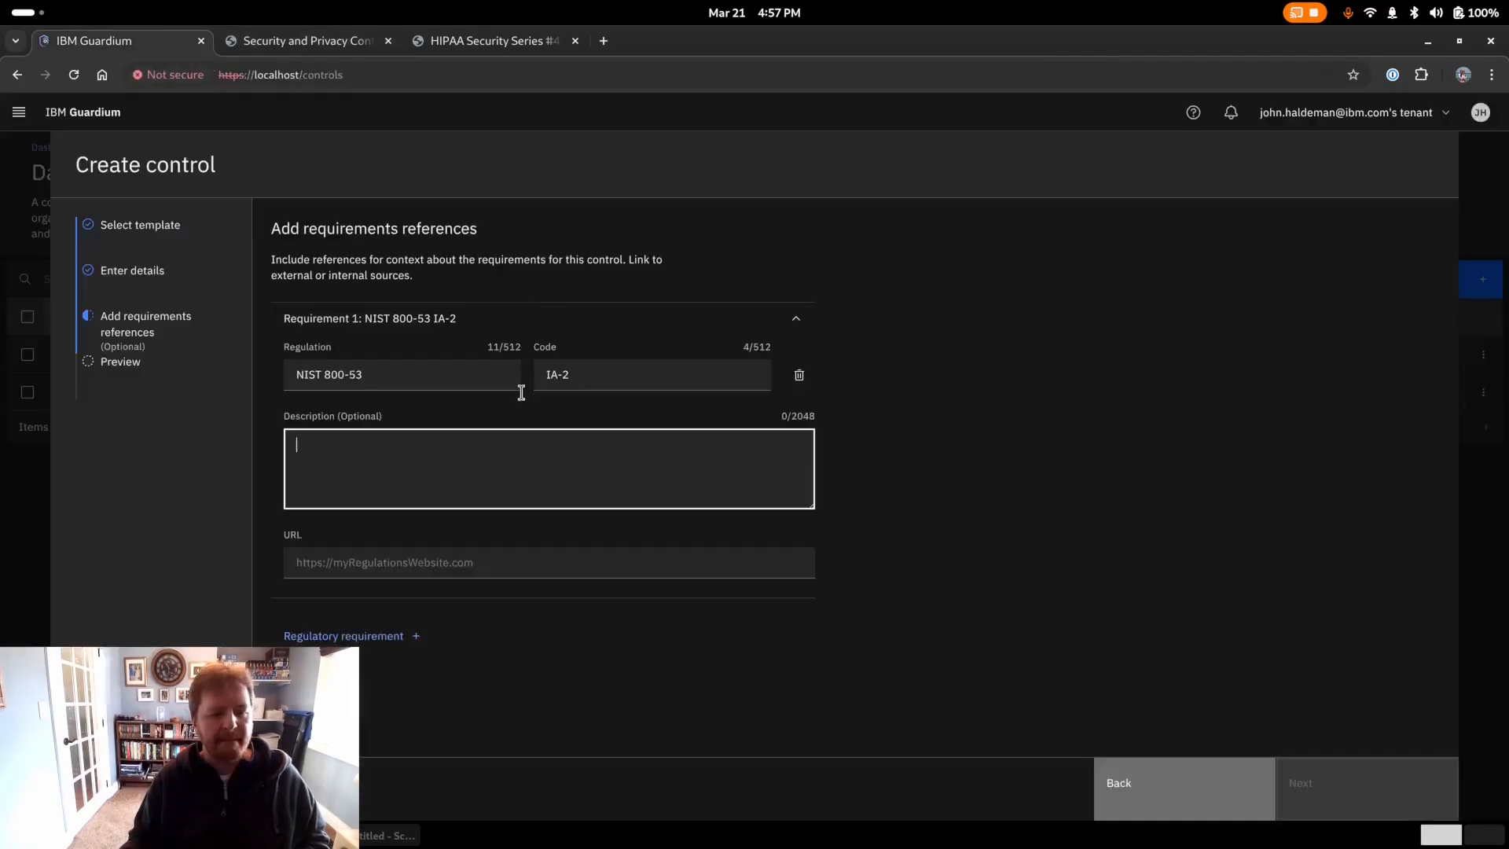
{"action": "key", "text": "ctrl+v"}
{"action": "key", "text": "Tab"}
- Copy the NIST PDF's web address into the first requirement's URL
{"action": "left_click", "coordinate": [313, 48]}
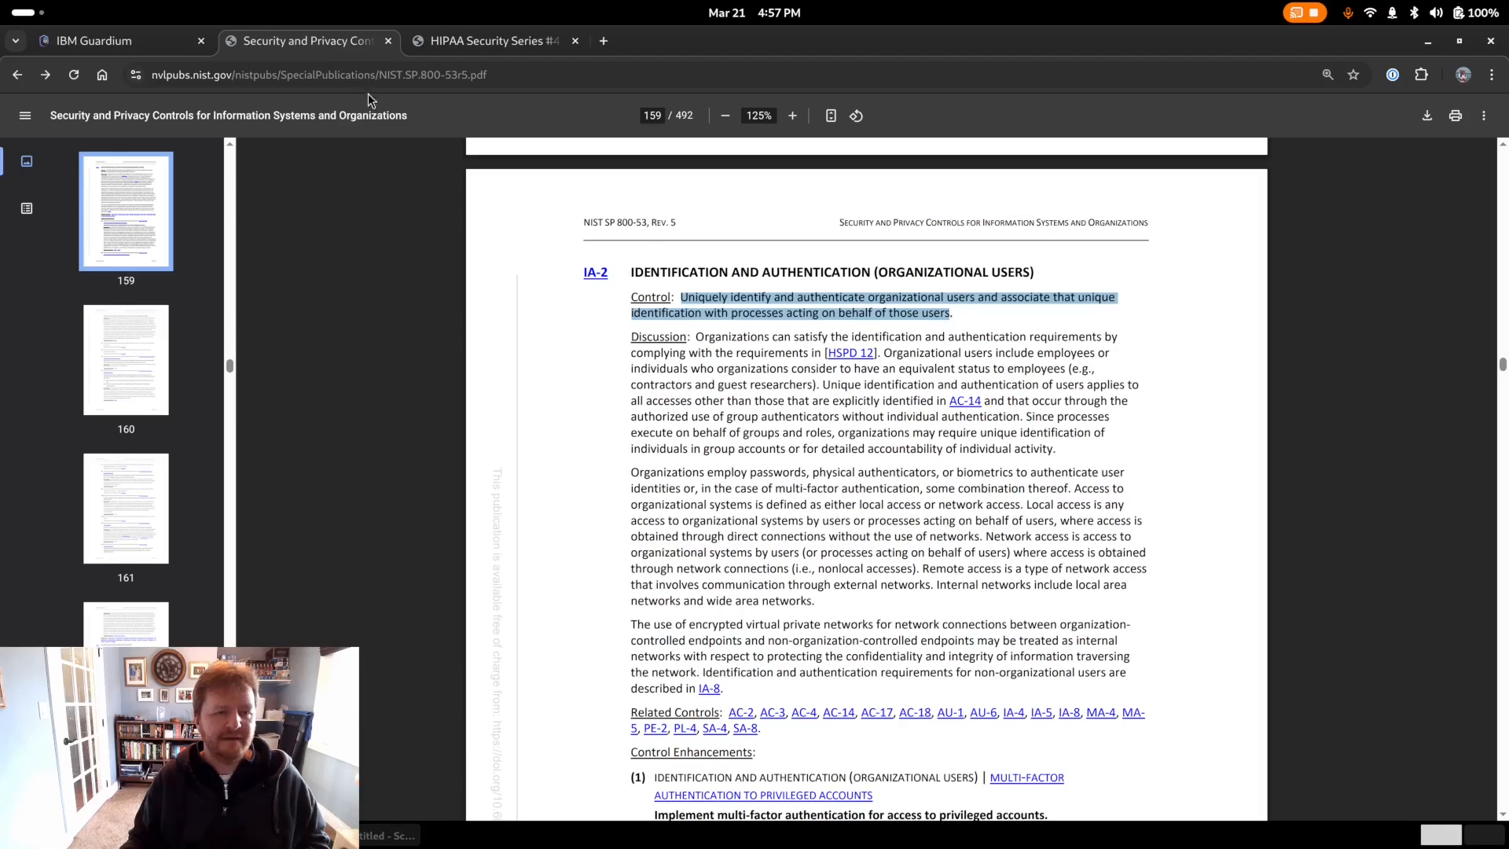
{"action": "left_click", "coordinate": [351, 75]}
{"action": "left_click", "coordinate": [101, 44]}
{"action": "left_click", "coordinate": [452, 562]}
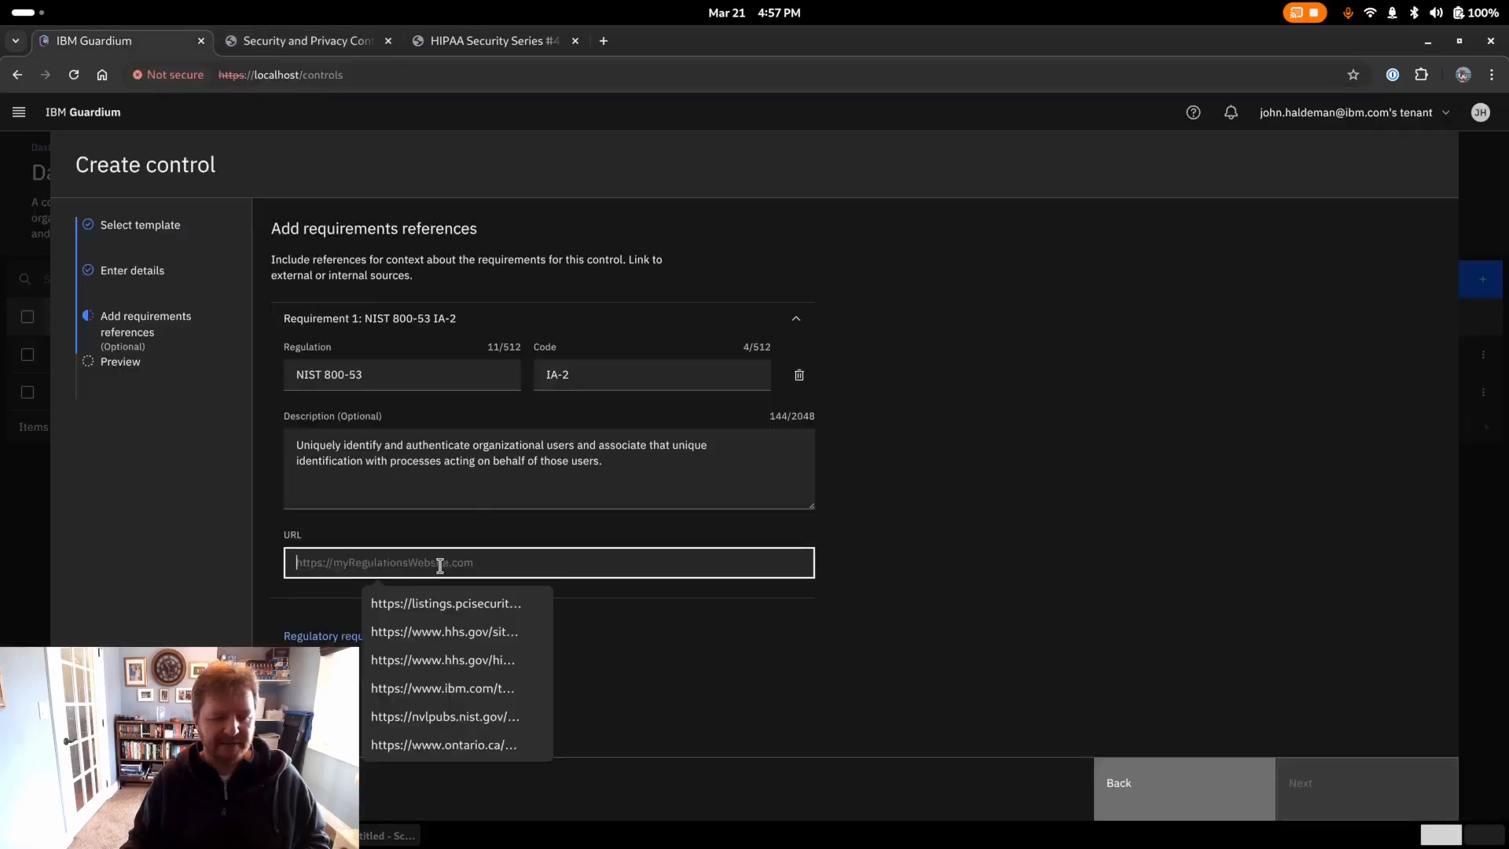
{"action": "key", "text": "ctrl+v"}
- Add a second regulatory requirement and set its regulation to HIPAA
{"action": "left_click", "coordinate": [369, 636]}
{"action": "left_click", "coordinate": [386, 470]}
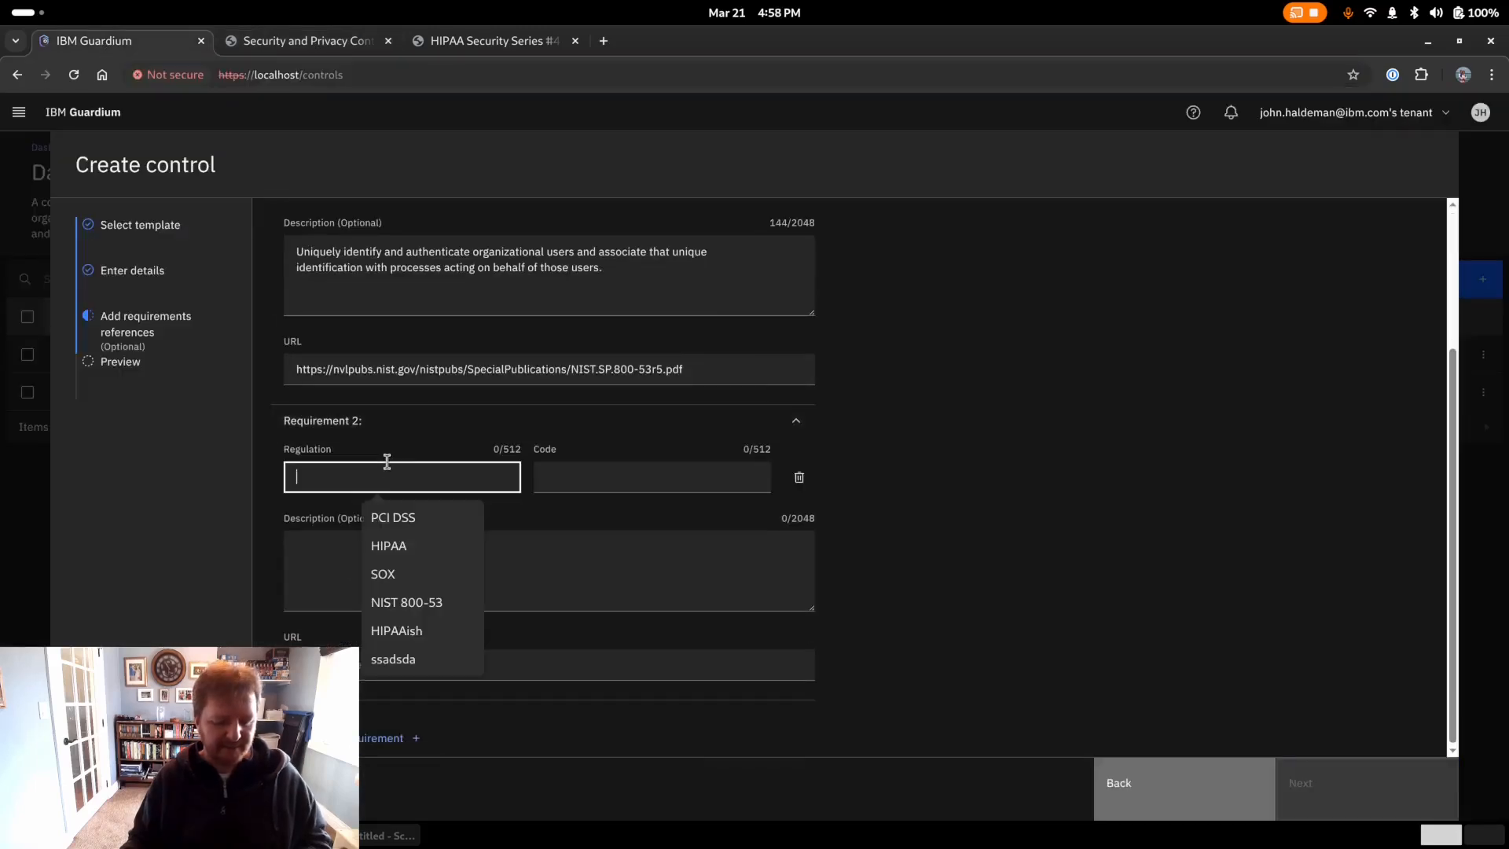
{"action": "type", "text": "HIPAA"}
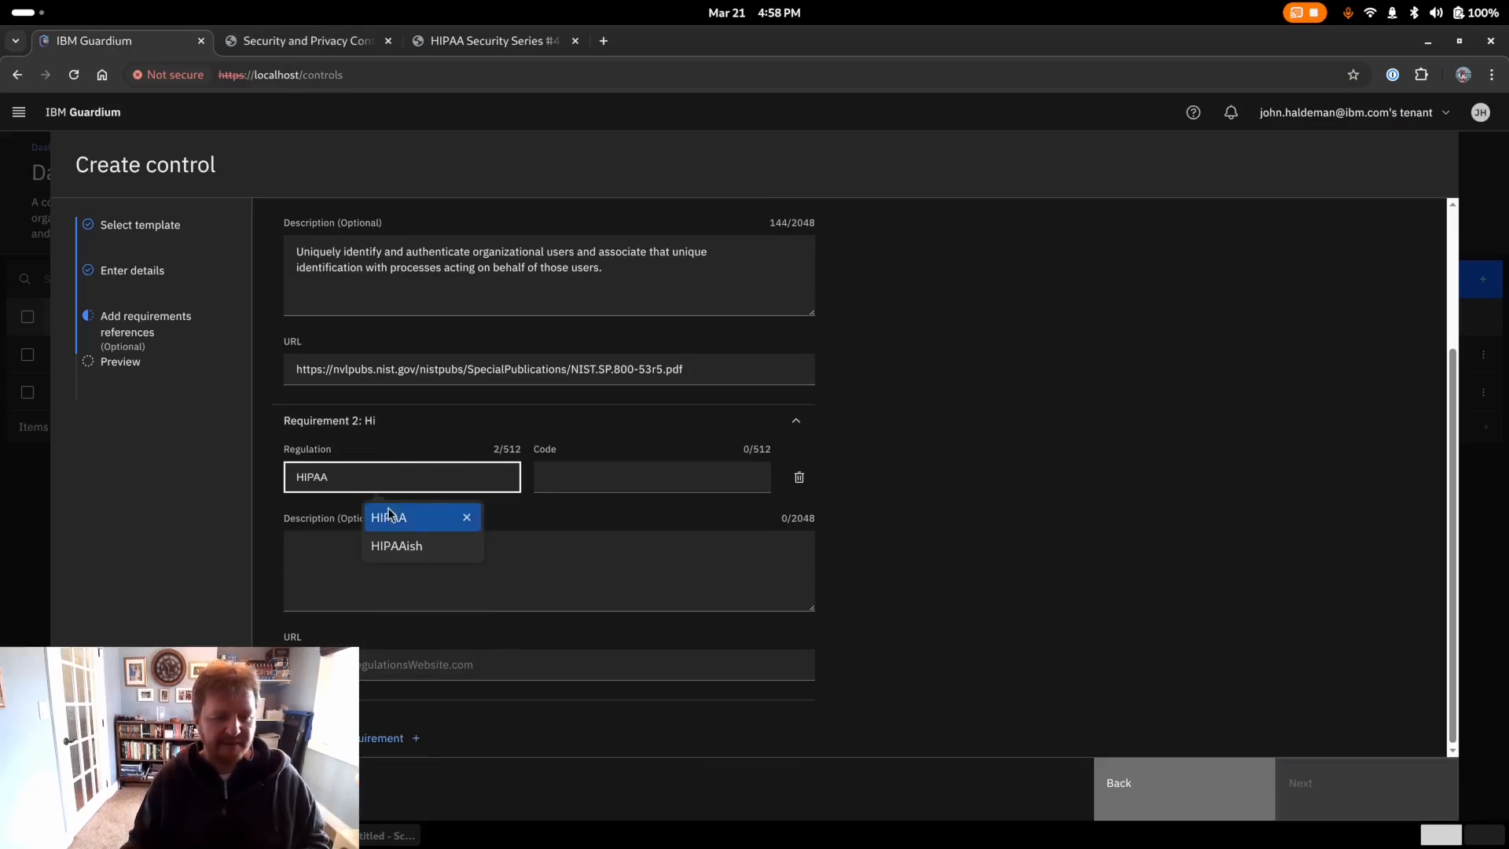
{"action": "left_click", "coordinate": [388, 516]}
- Copy the section number 164.312(a)(2)(i) from the HIPAA document into the second requirement's code
{"action": "left_click", "coordinate": [481, 38]}
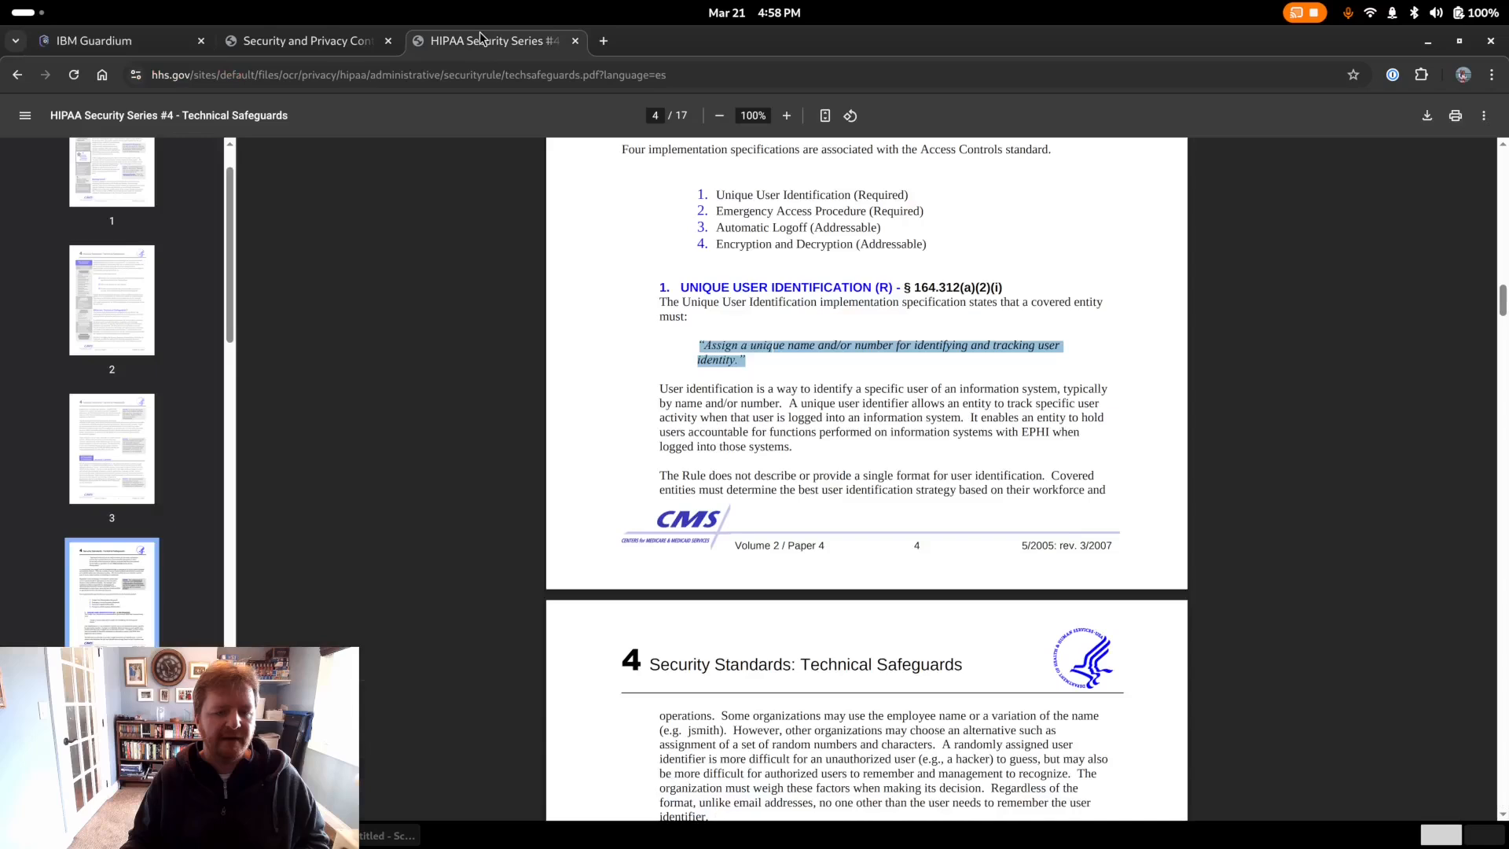
{"action": "left_click", "coordinate": [1012, 287]}
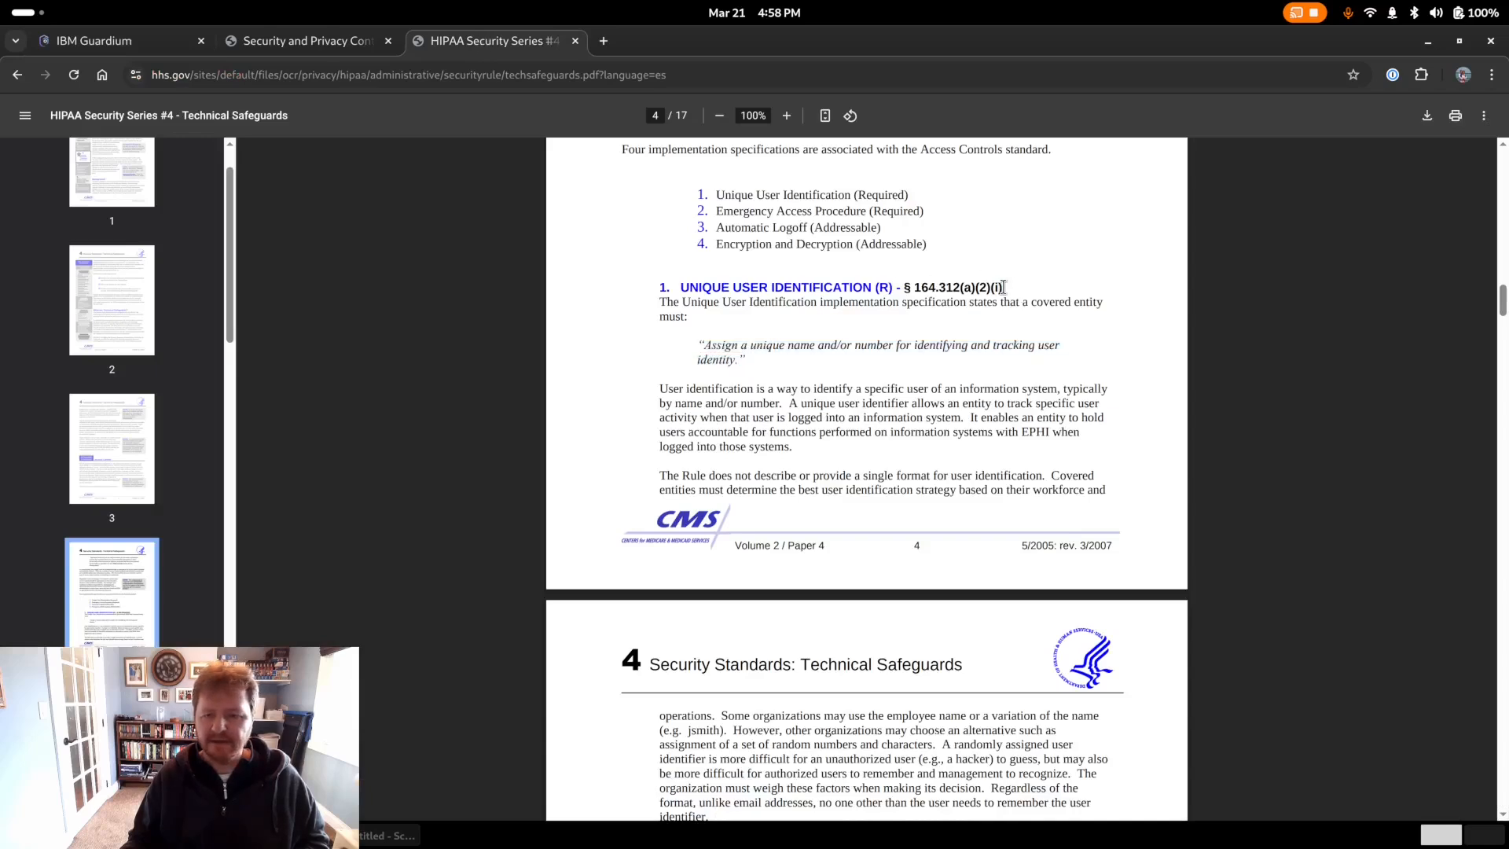
{"action": "left_click_drag", "start_coordinate": [1003, 287], "coordinate": [925, 287]}
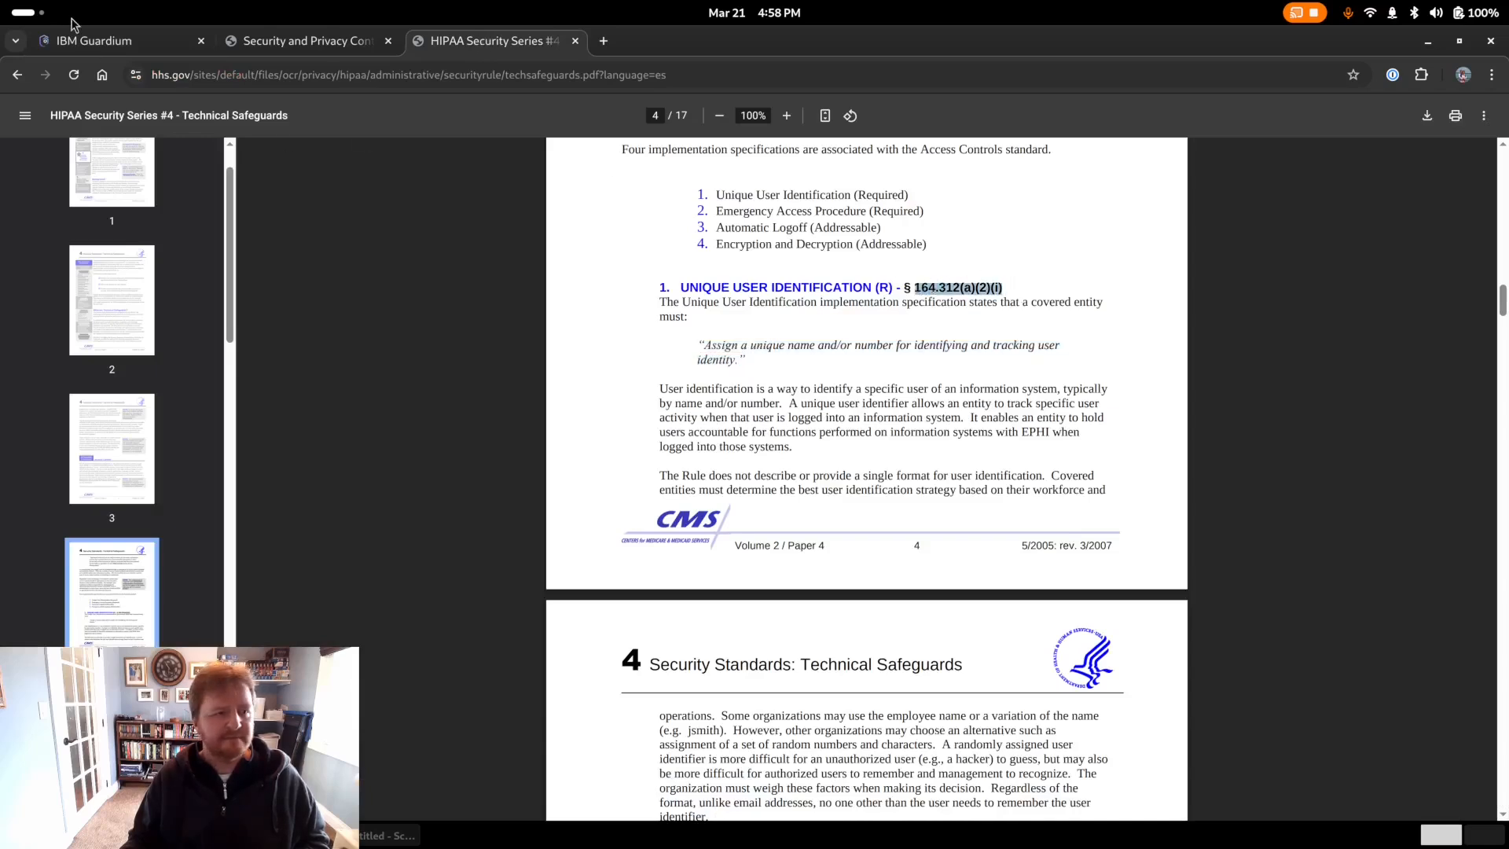
{"action": "left_click", "coordinate": [91, 39]}
{"action": "left_click", "coordinate": [653, 476]}
{"action": "key", "text": "ctrl+v"}
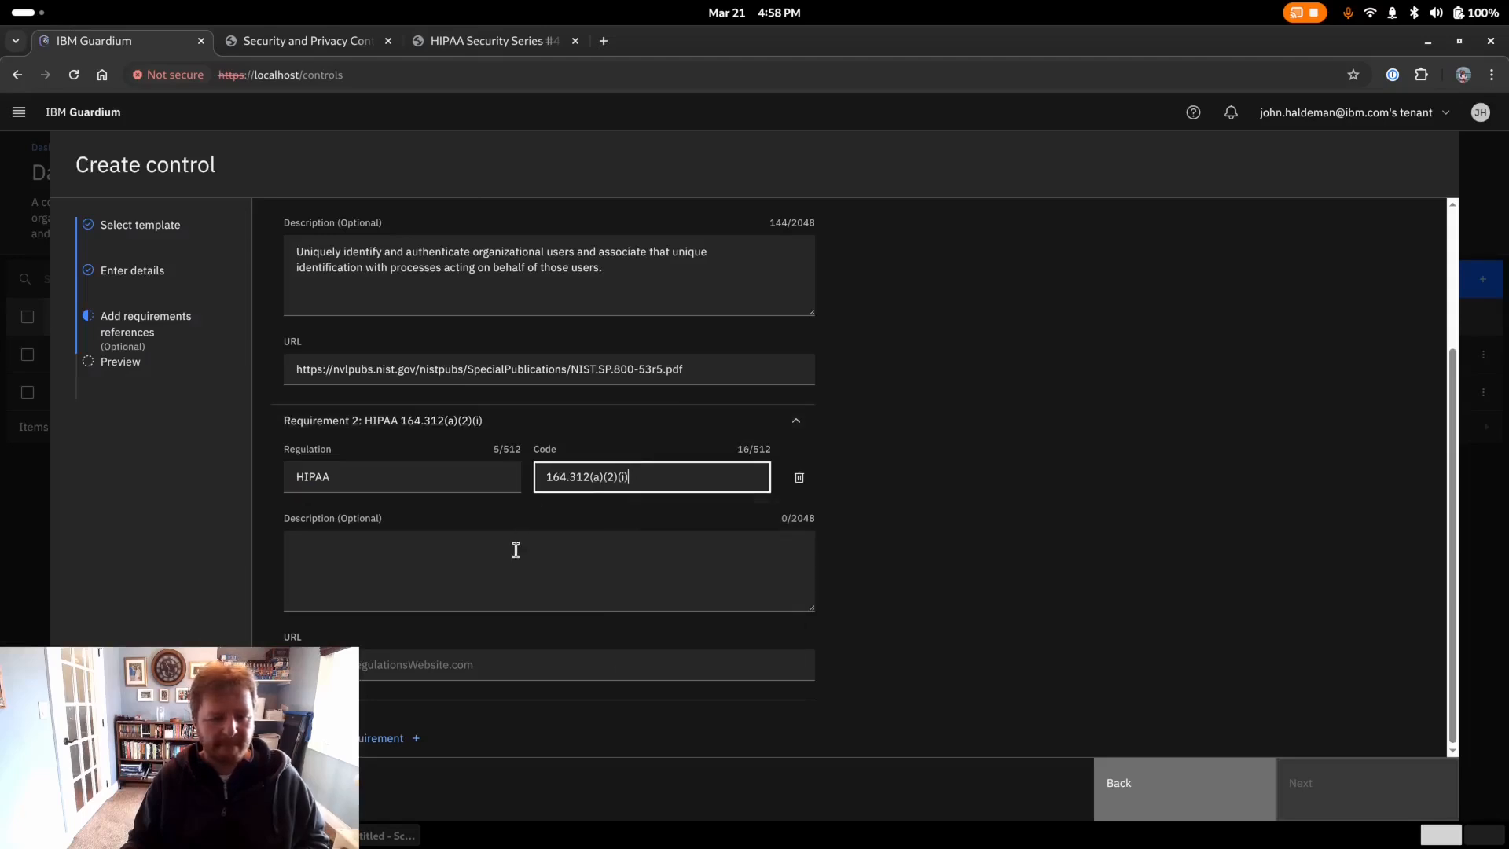
- Copy the sentence "Assign a unique name and/or number for identifying and tracking user identity." from the HIPAA document into the second requirement's description
{"action": "left_click", "coordinate": [516, 550]}
{"action": "left_click", "coordinate": [476, 47]}
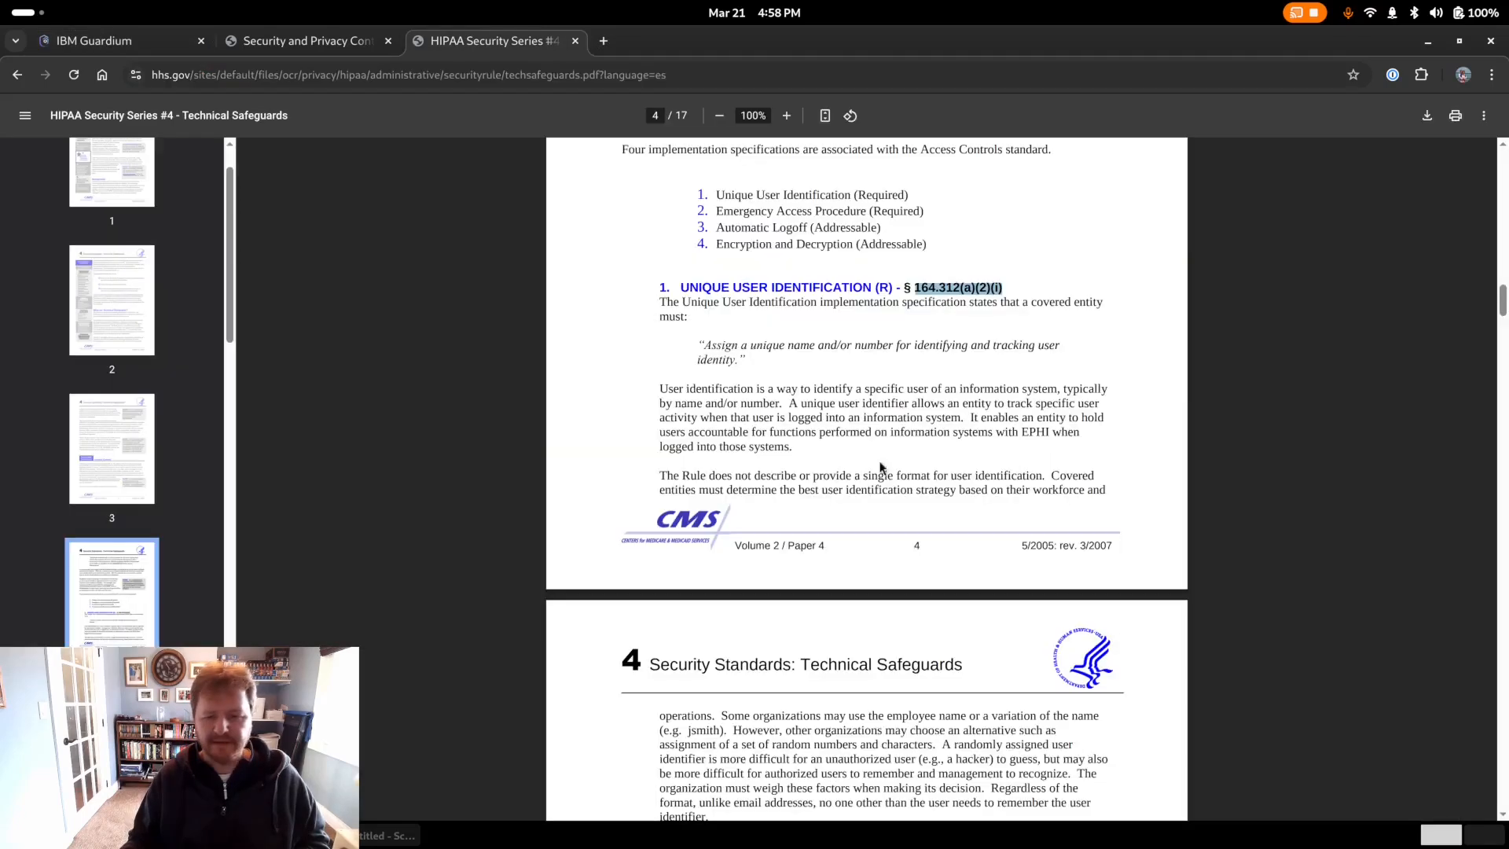
{"action": "left_click", "coordinate": [763, 363]}
{"action": "left_click_drag", "start_coordinate": [704, 348], "coordinate": [735, 362]}
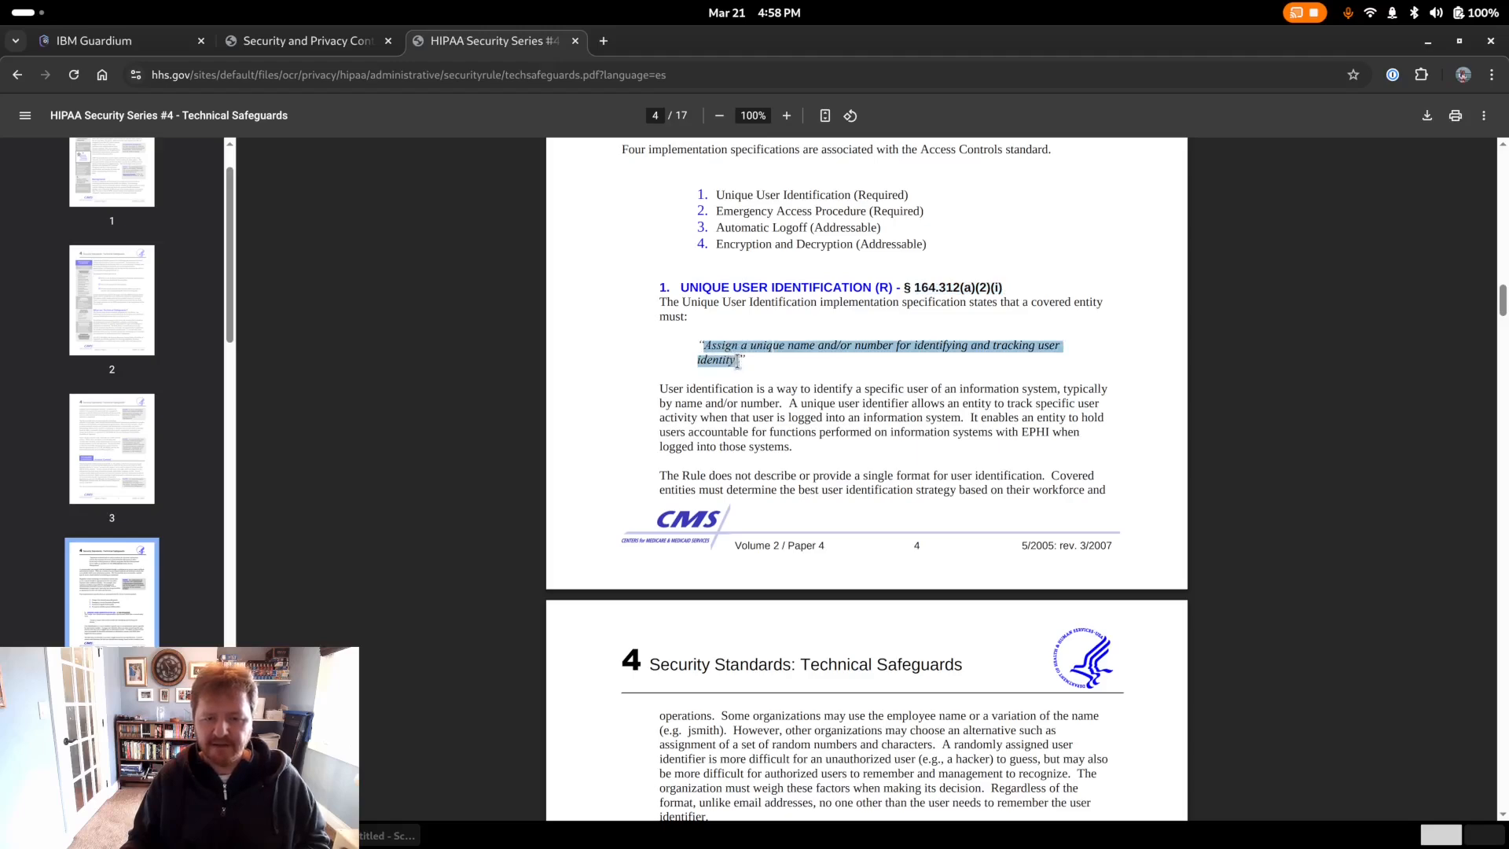
{"action": "left_click", "coordinate": [165, 47]}
{"action": "key", "text": "ctrl+v"}
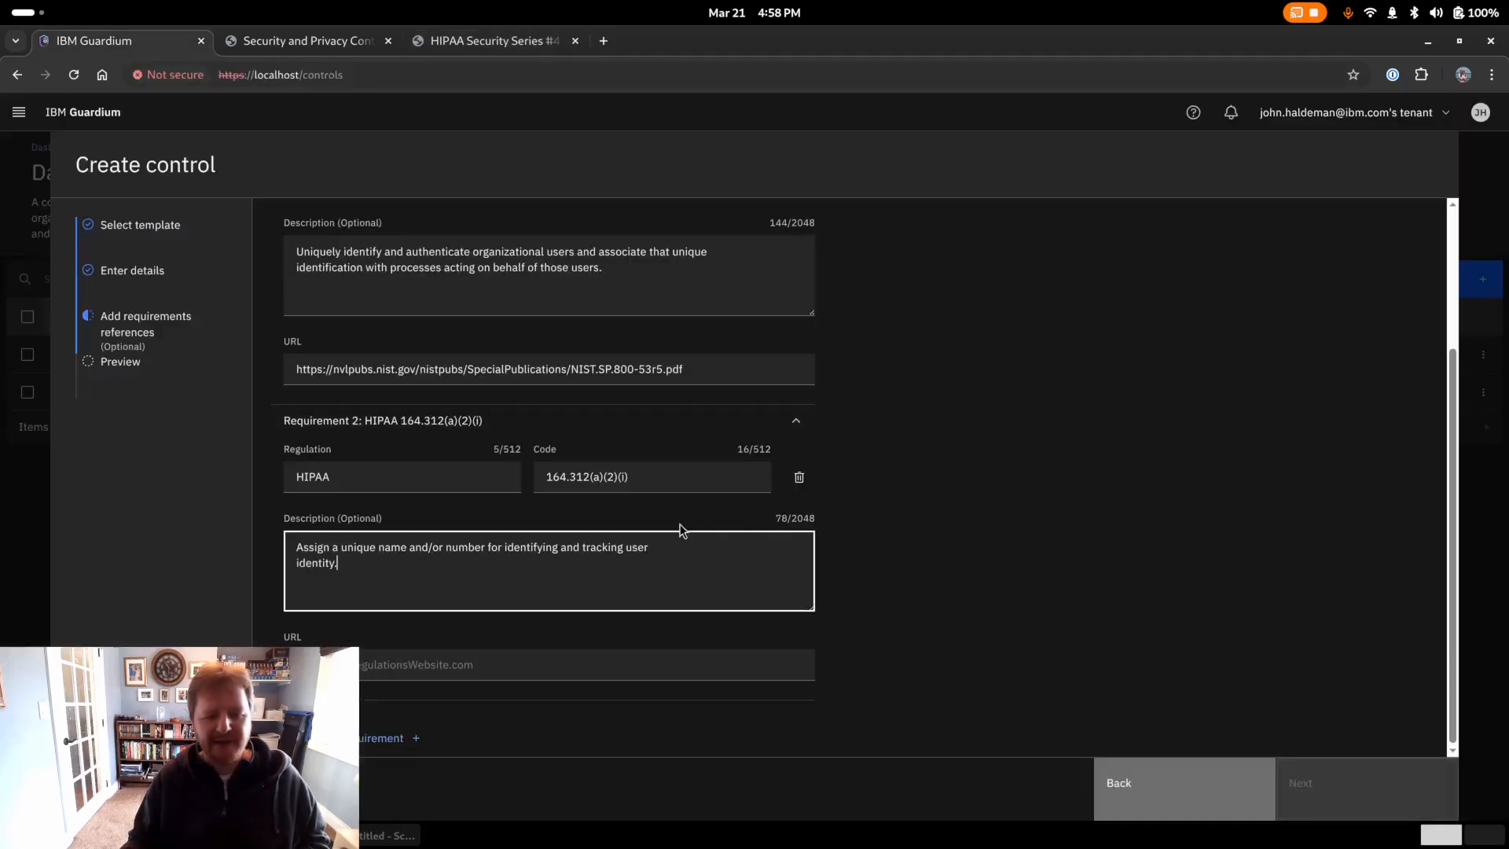
{"action": "scroll", "coordinate": [758, 535], "scroll_direction": "up", "scroll_amount": 3}
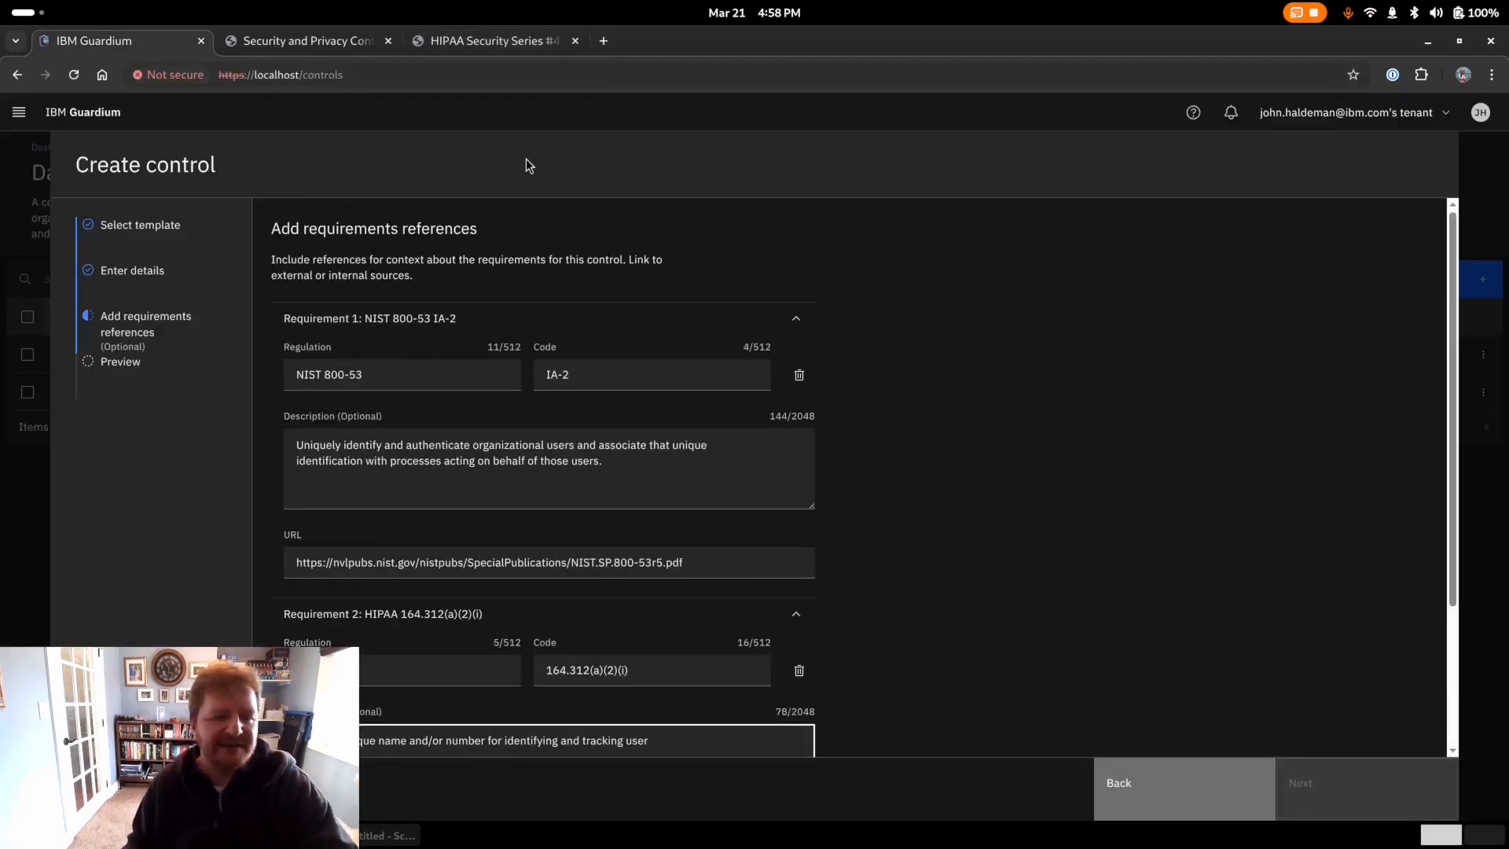
- Copy the HIPAA PDF's web address, without its language parameter, into the second requirement's URL
{"action": "left_click", "coordinate": [488, 47]}
{"action": "left_click", "coordinate": [465, 75]}
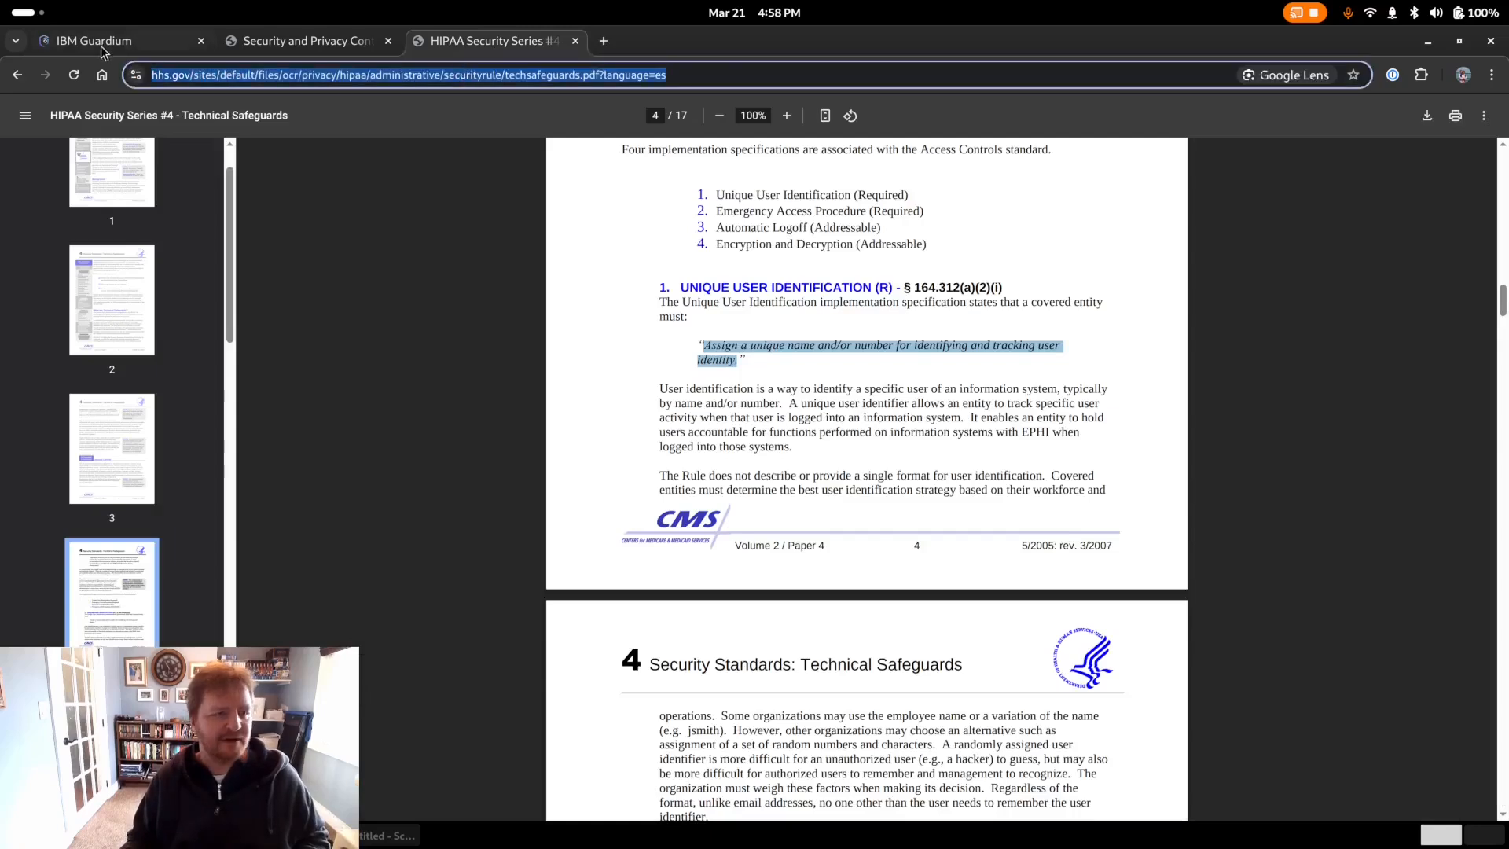
{"action": "left_click", "coordinate": [591, 75]}
{"action": "left_click_drag", "start_coordinate": [664, 75], "coordinate": [977, 94]}
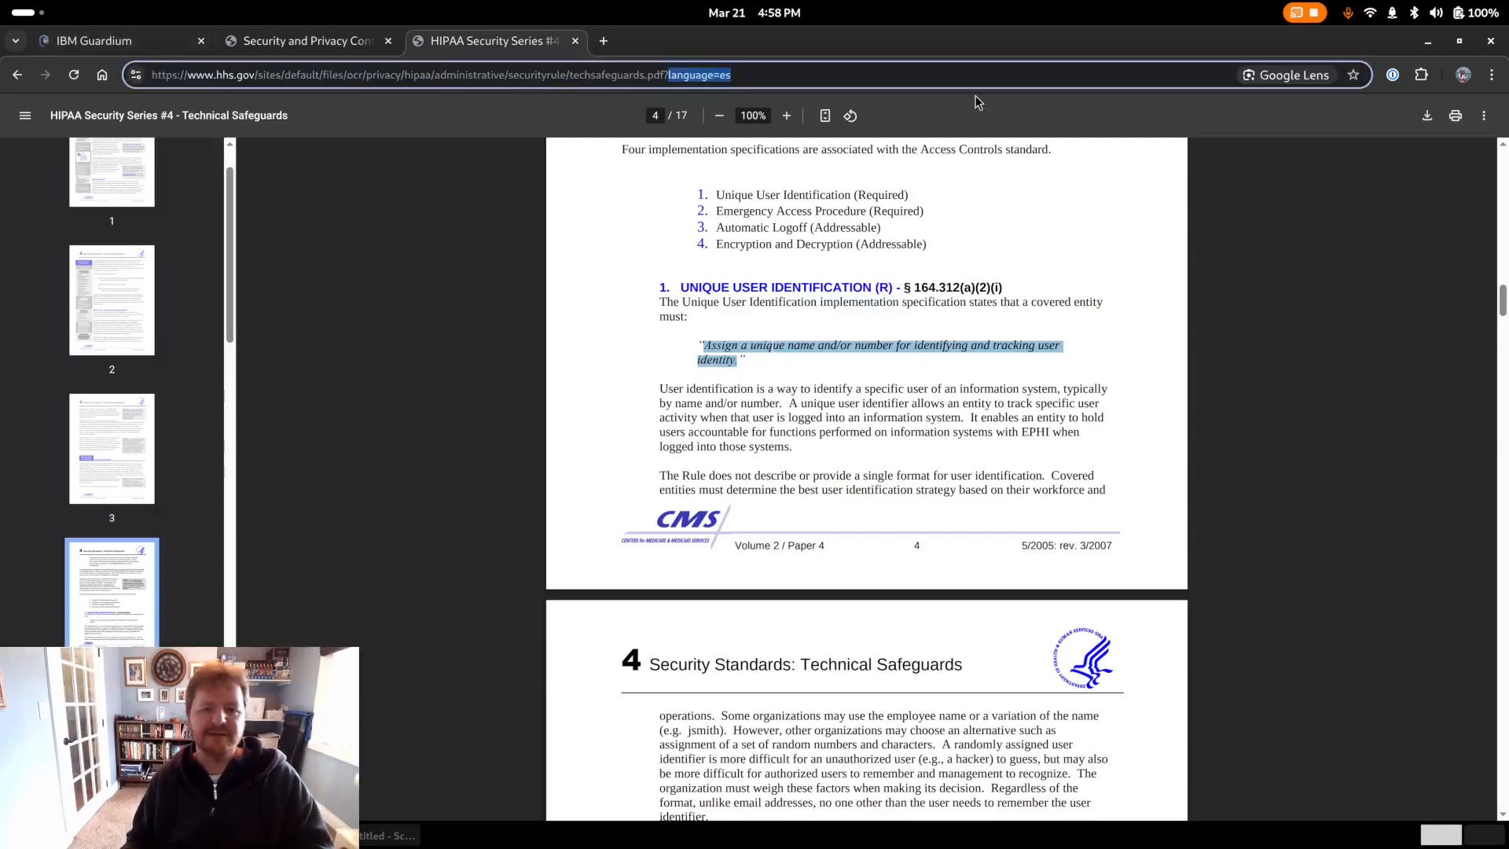
{"action": "key", "text": "BackSpace"}
{"action": "key", "text": "ctrl+a"}
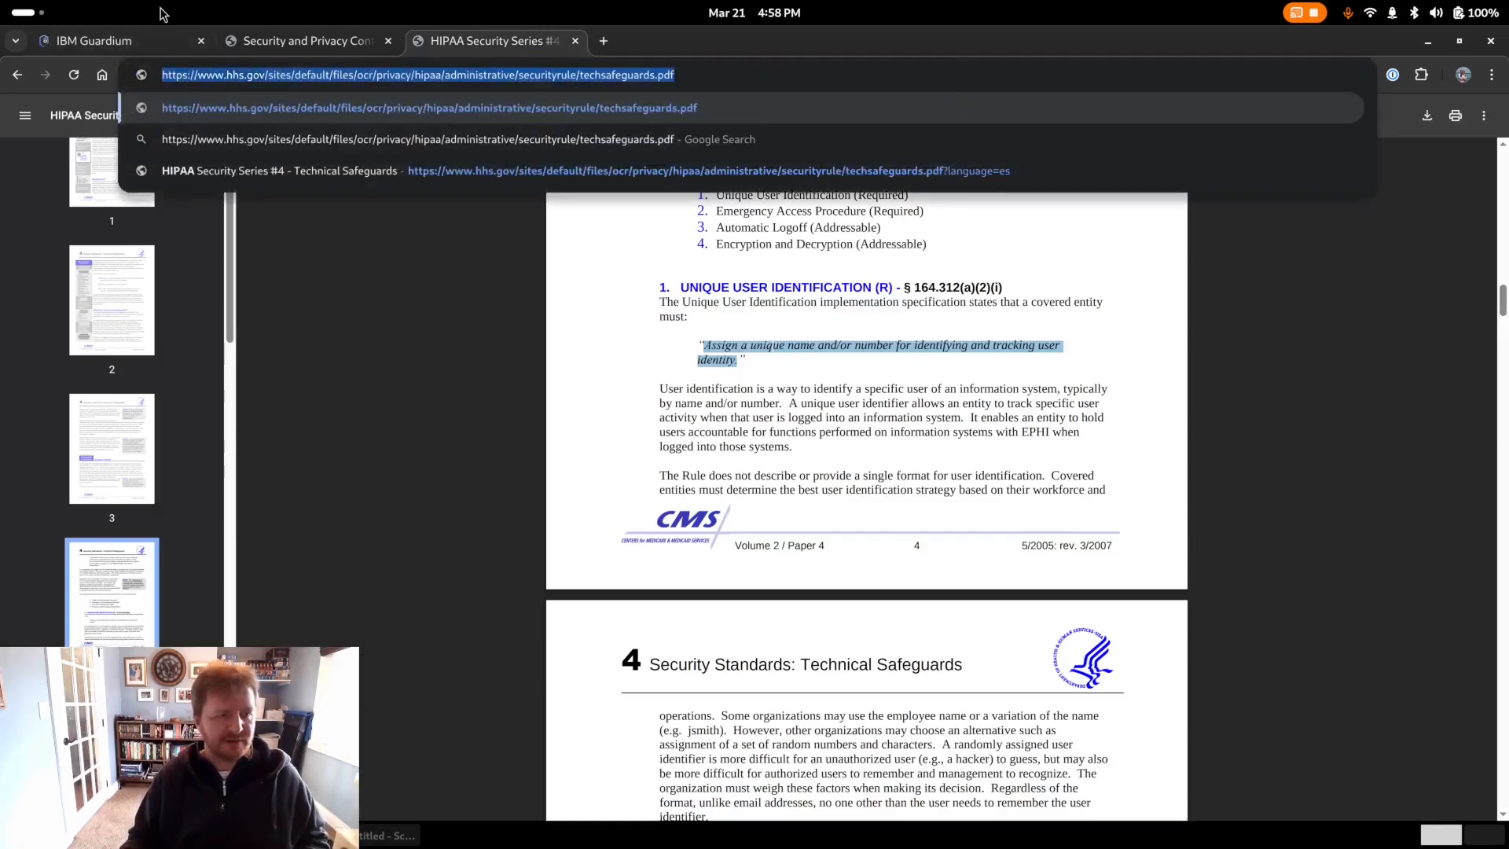
{"action": "left_click", "coordinate": [120, 43]}
{"action": "scroll", "coordinate": [600, 610], "scroll_direction": "down", "scroll_amount": 3}
{"action": "left_click", "coordinate": [566, 663]}
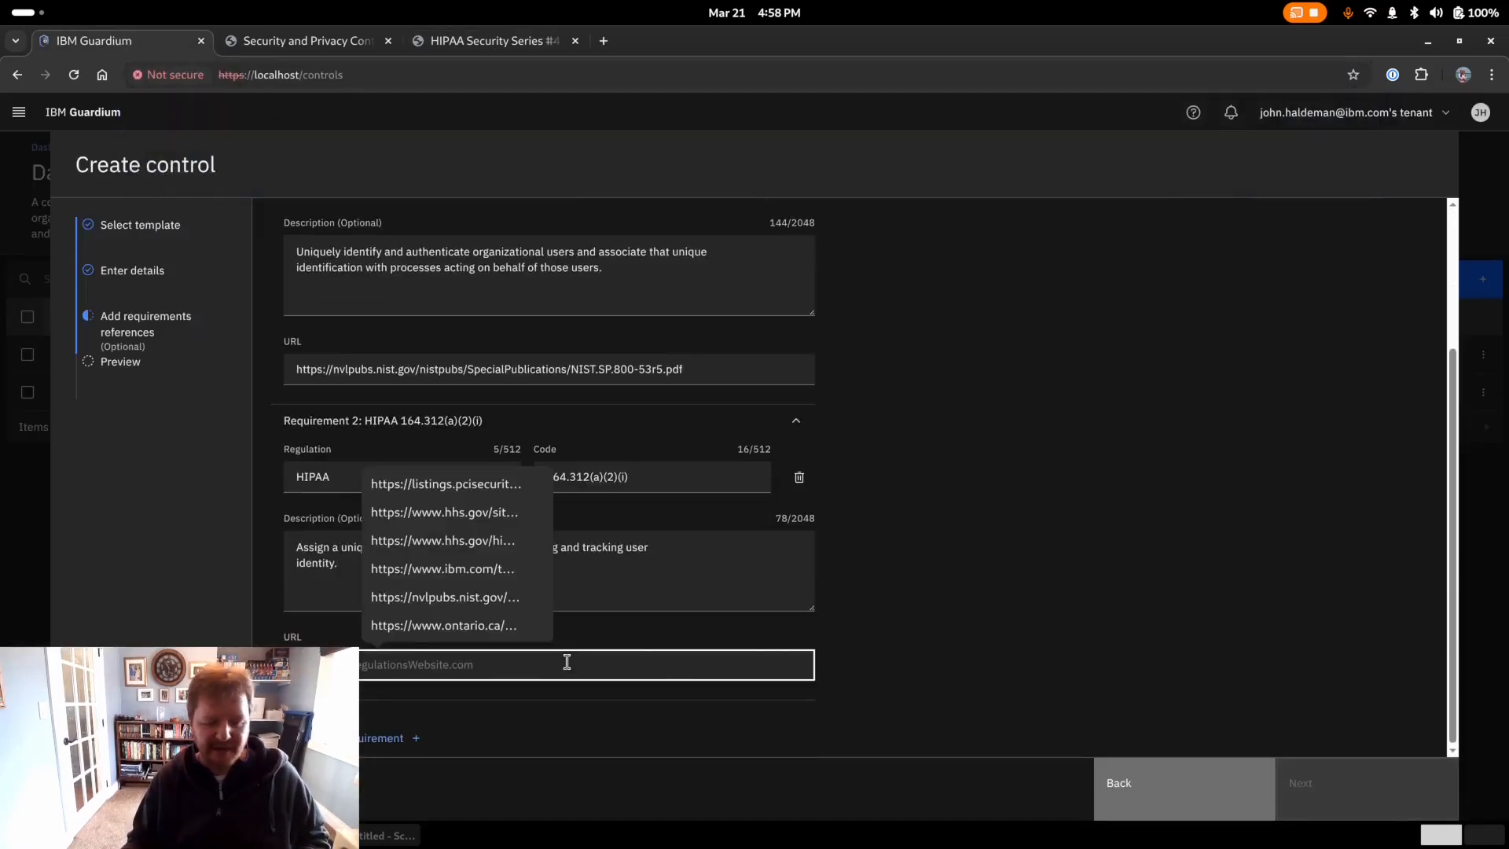
{"action": "key", "text": "ctrl+v"}
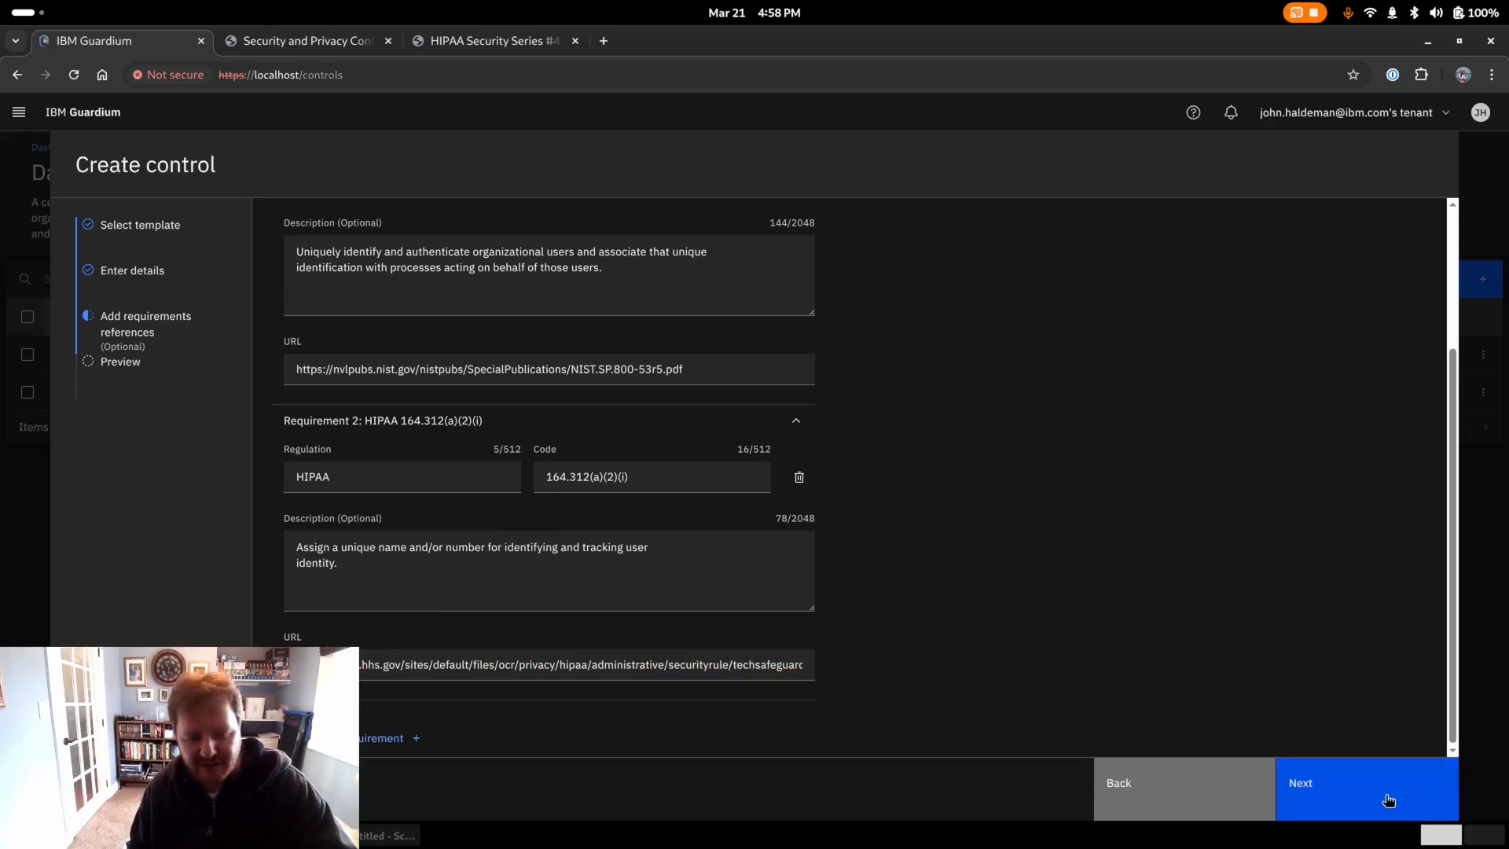
- Proceed to the control's preview and create the MON UNQ control
{"action": "left_click", "coordinate": [1368, 799]}
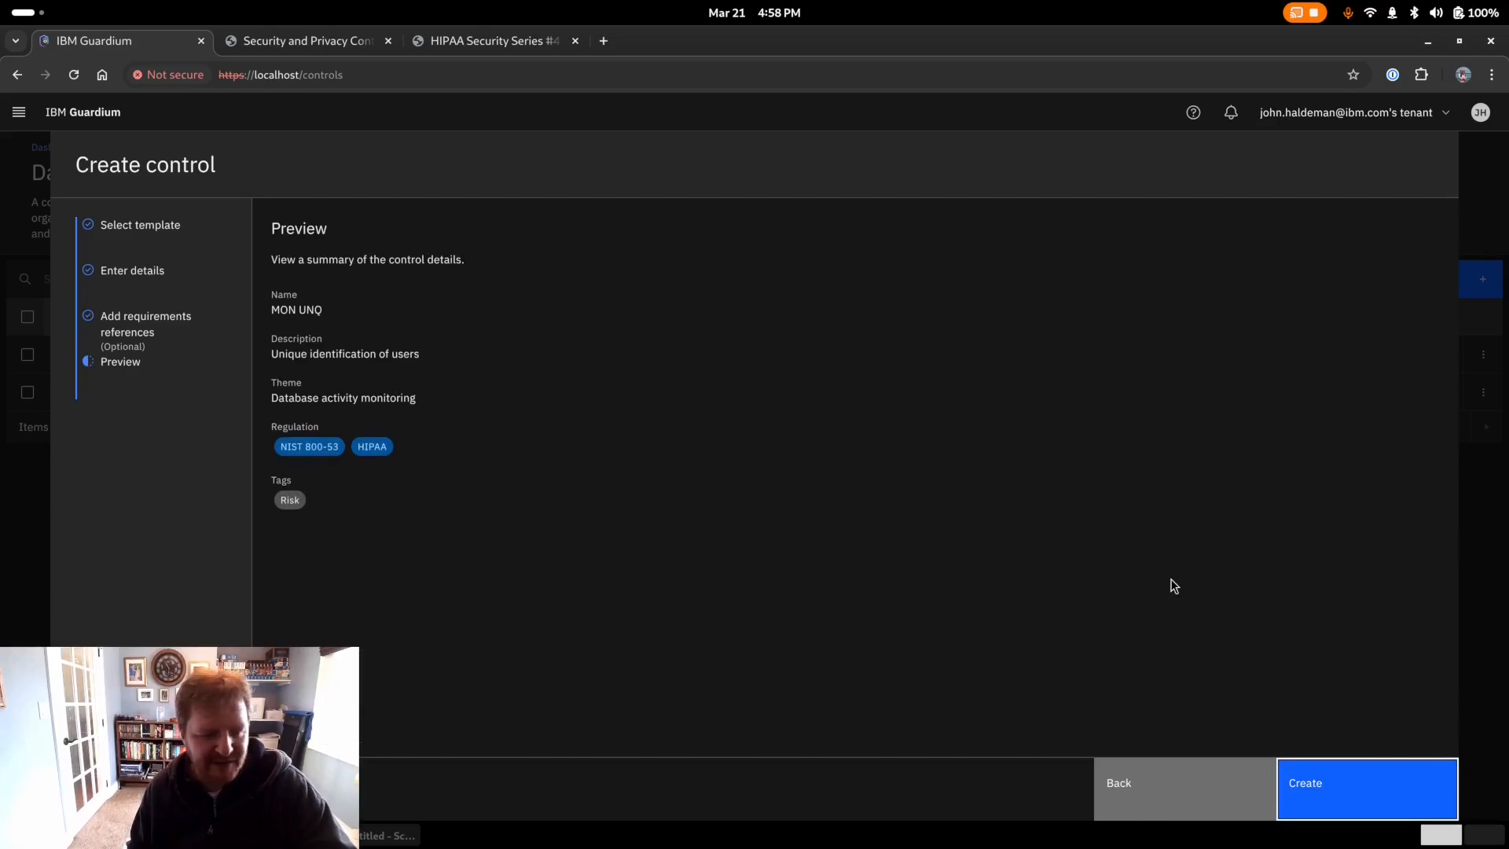
{"action": "left_click", "coordinate": [1392, 809]}
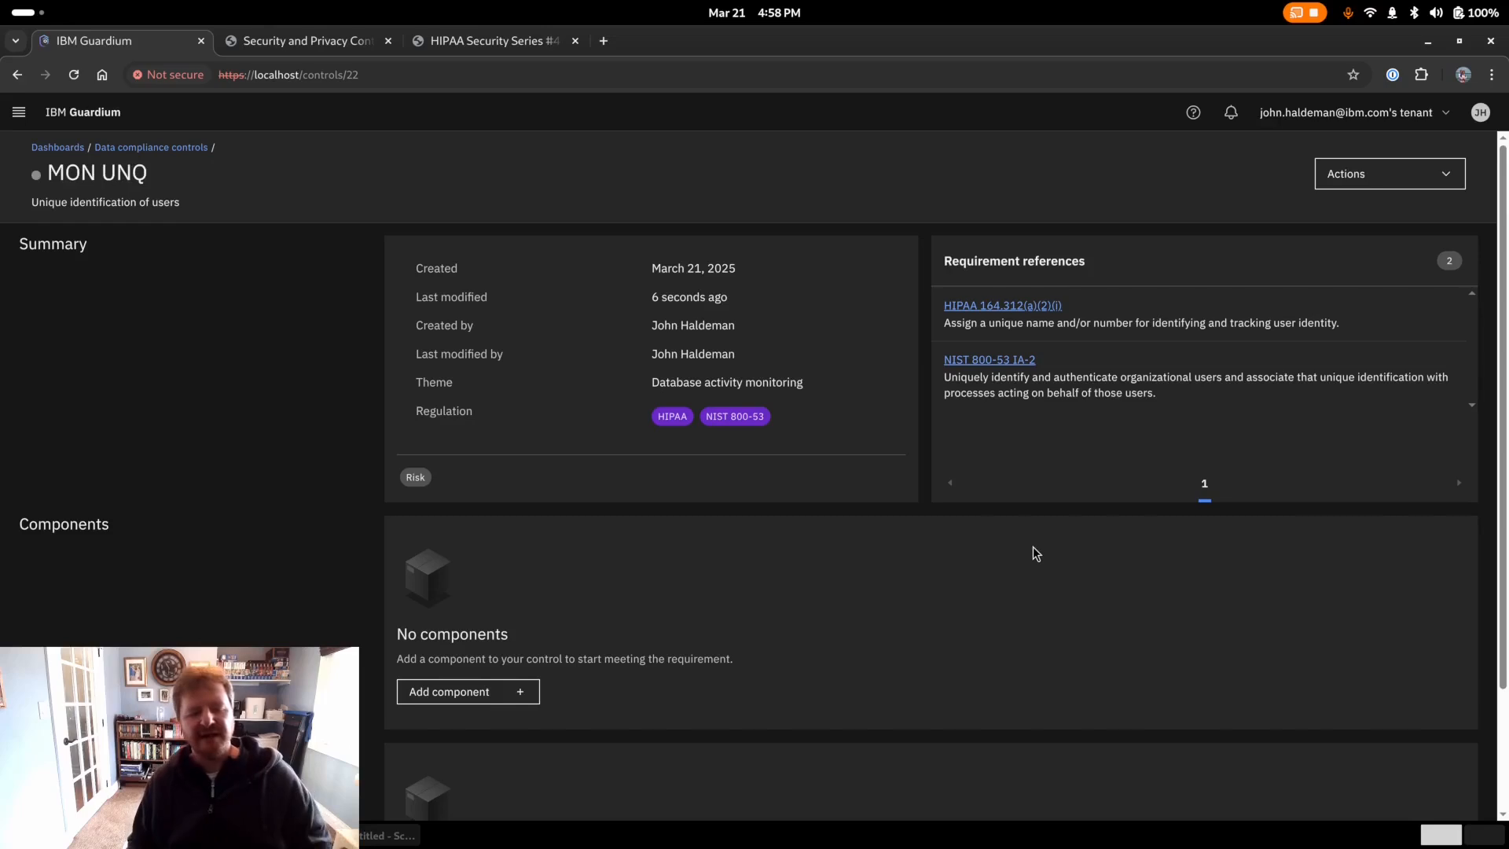
- Begin adding a report component to the control by creating a new report of the Database activity type
{"action": "left_click", "coordinate": [522, 693]}
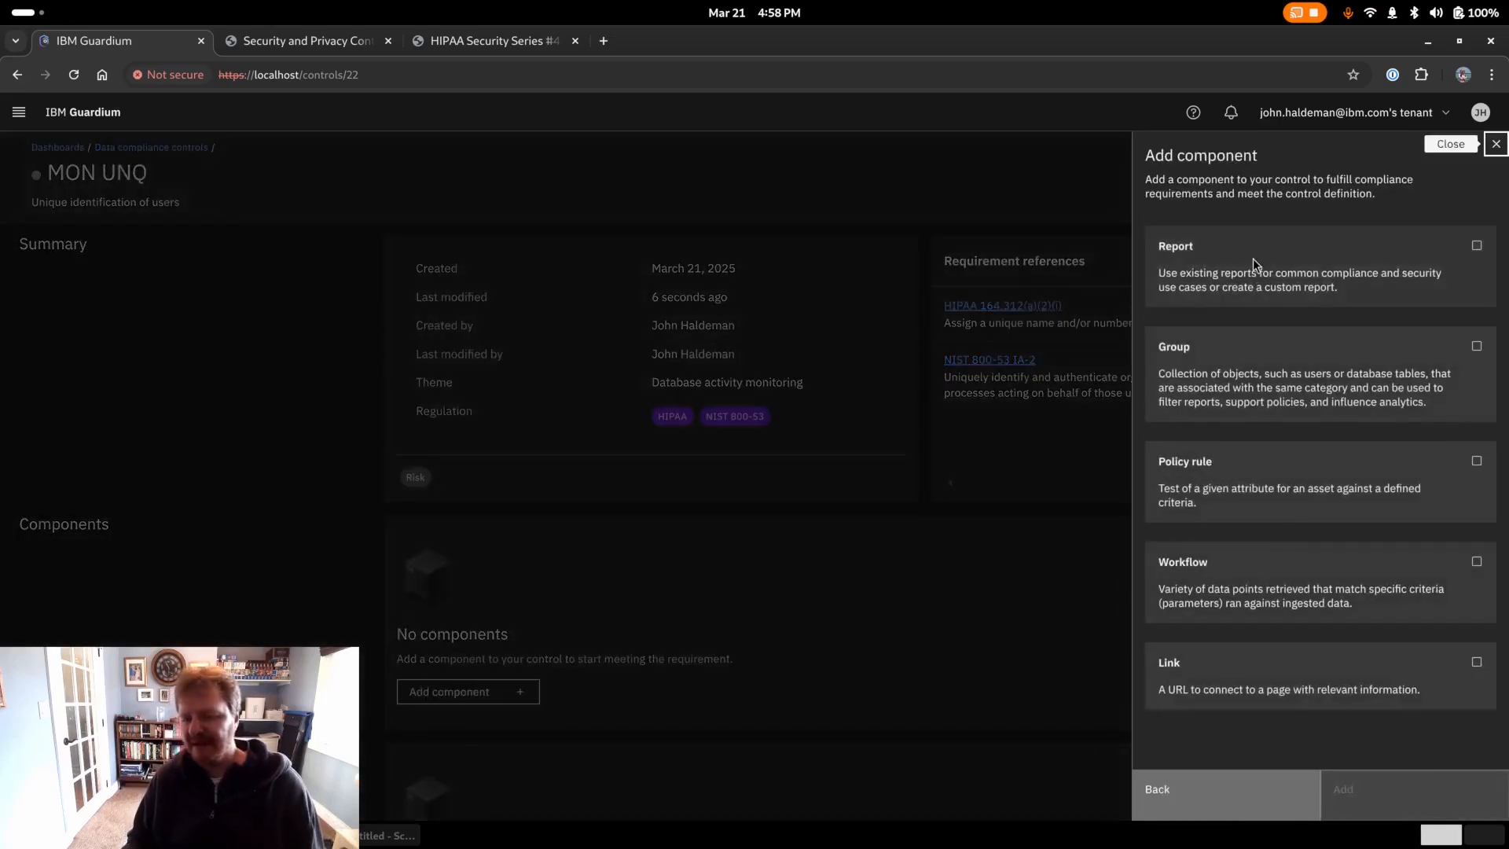
{"action": "left_click", "coordinate": [1252, 260]}
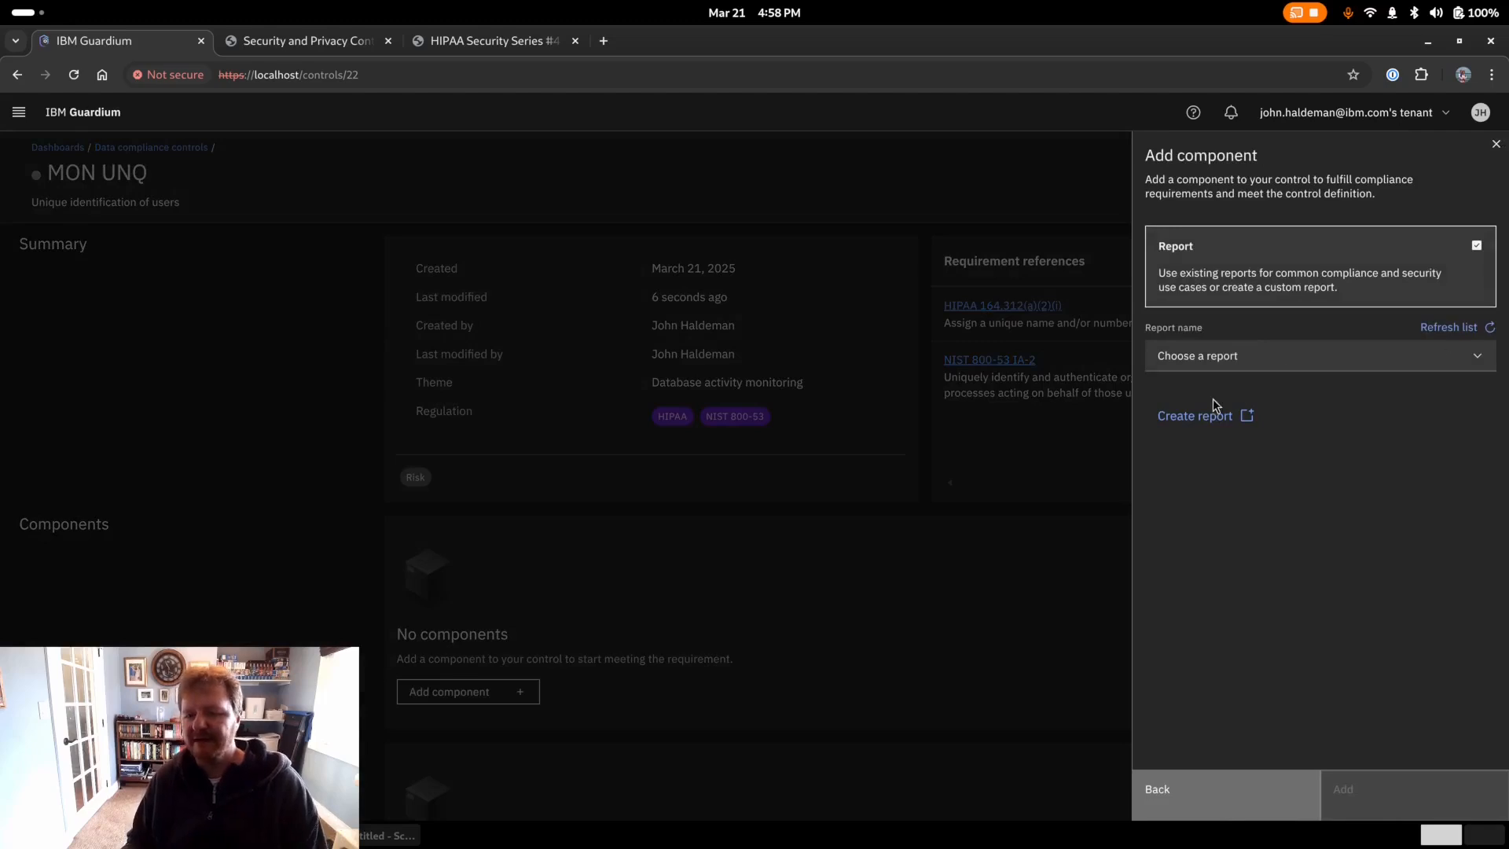
{"action": "left_click", "coordinate": [1244, 439]}
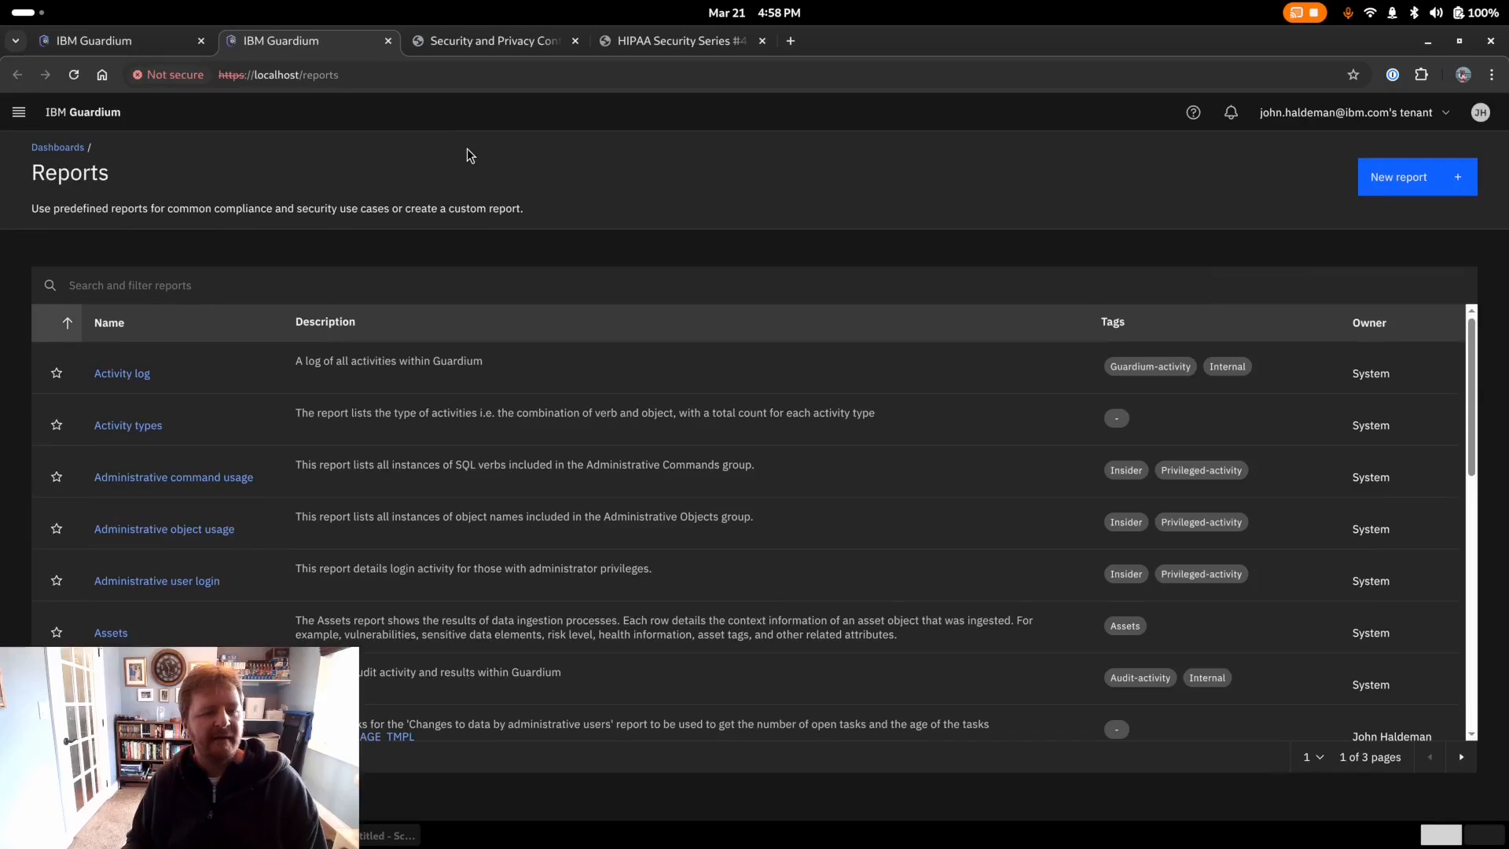
{"action": "left_click", "coordinate": [1391, 183]}
{"action": "left_click", "coordinate": [621, 412]}
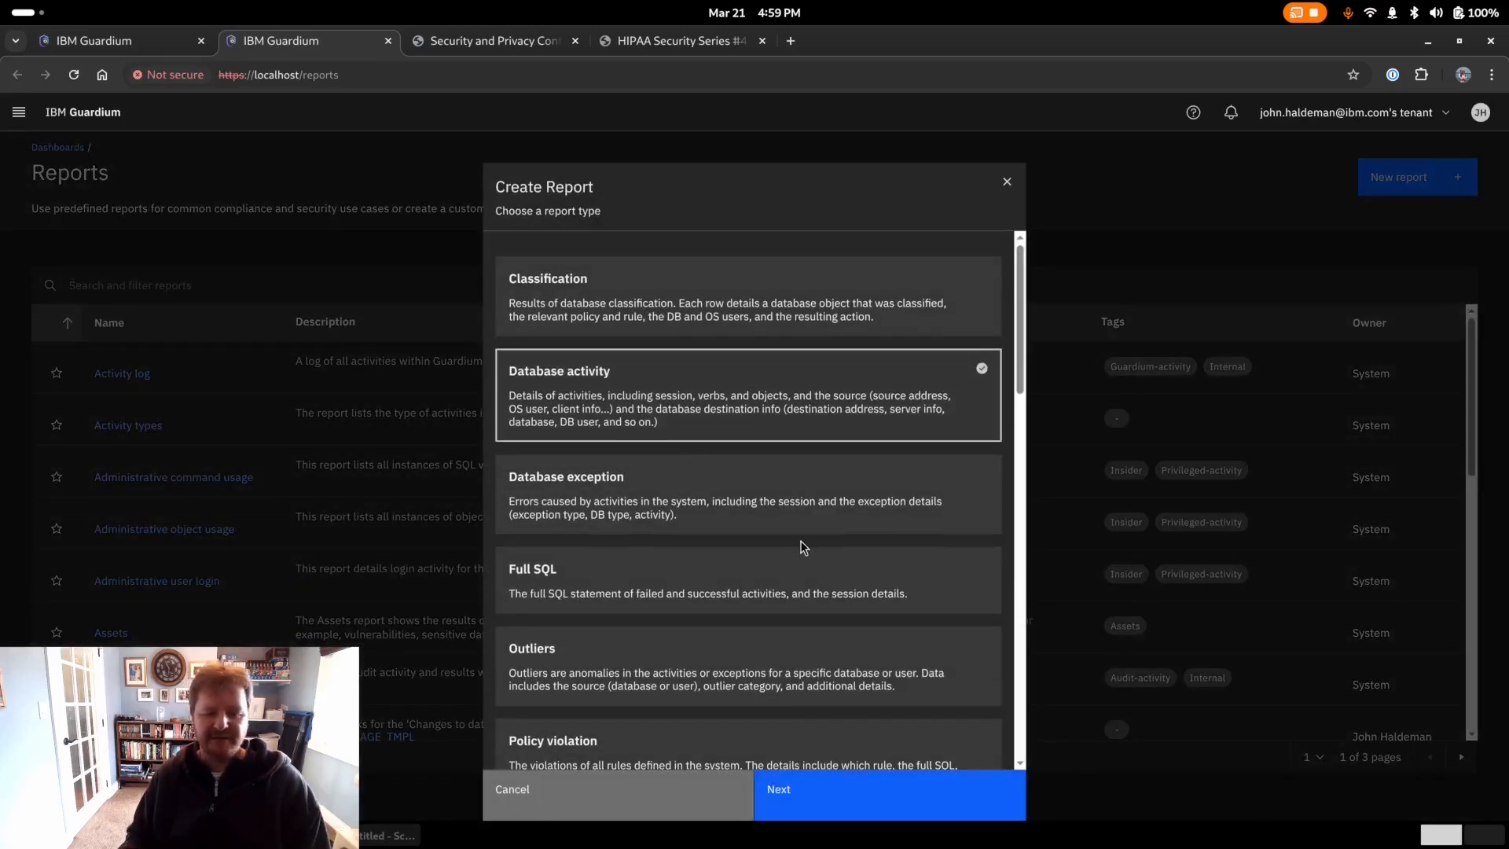
{"action": "left_click", "coordinate": [850, 787]}
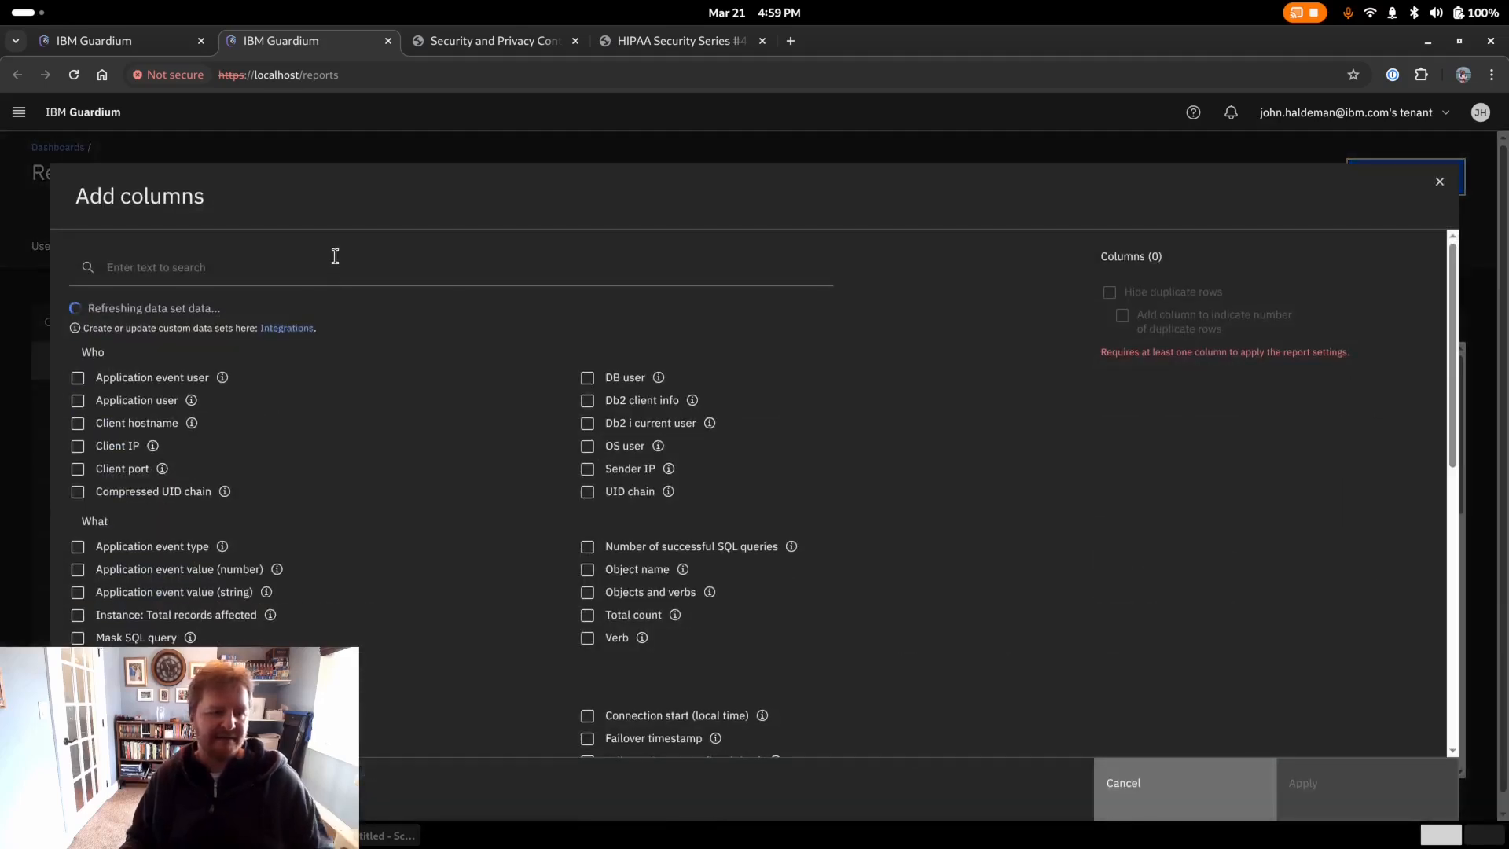
- Add the DB user and OS user columns to the report and set the Distinct function on OS user
{"action": "type", "text": "db user"}
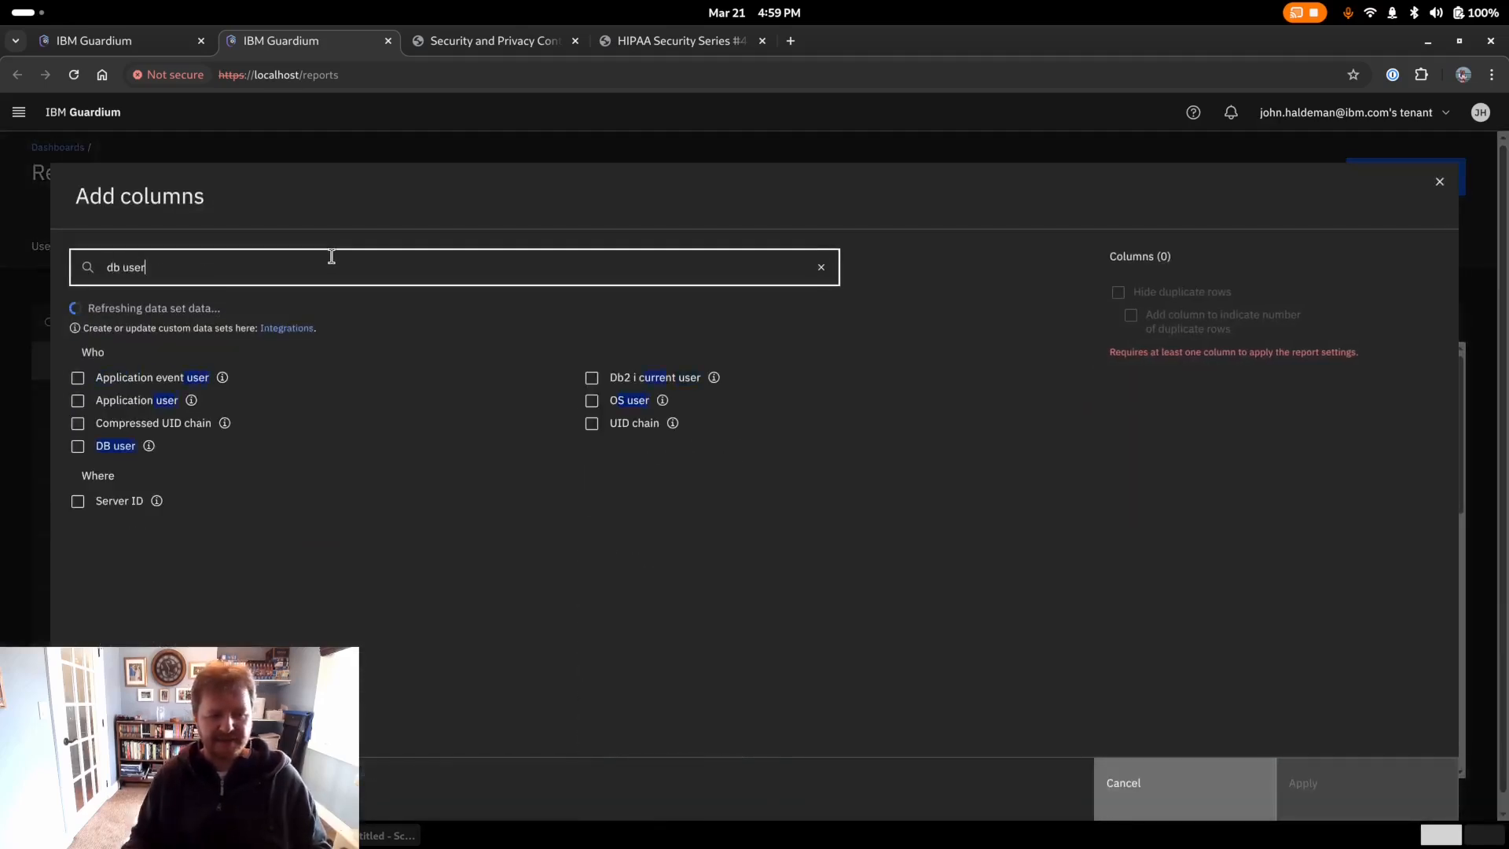
{"action": "left_click", "coordinate": [118, 446]}
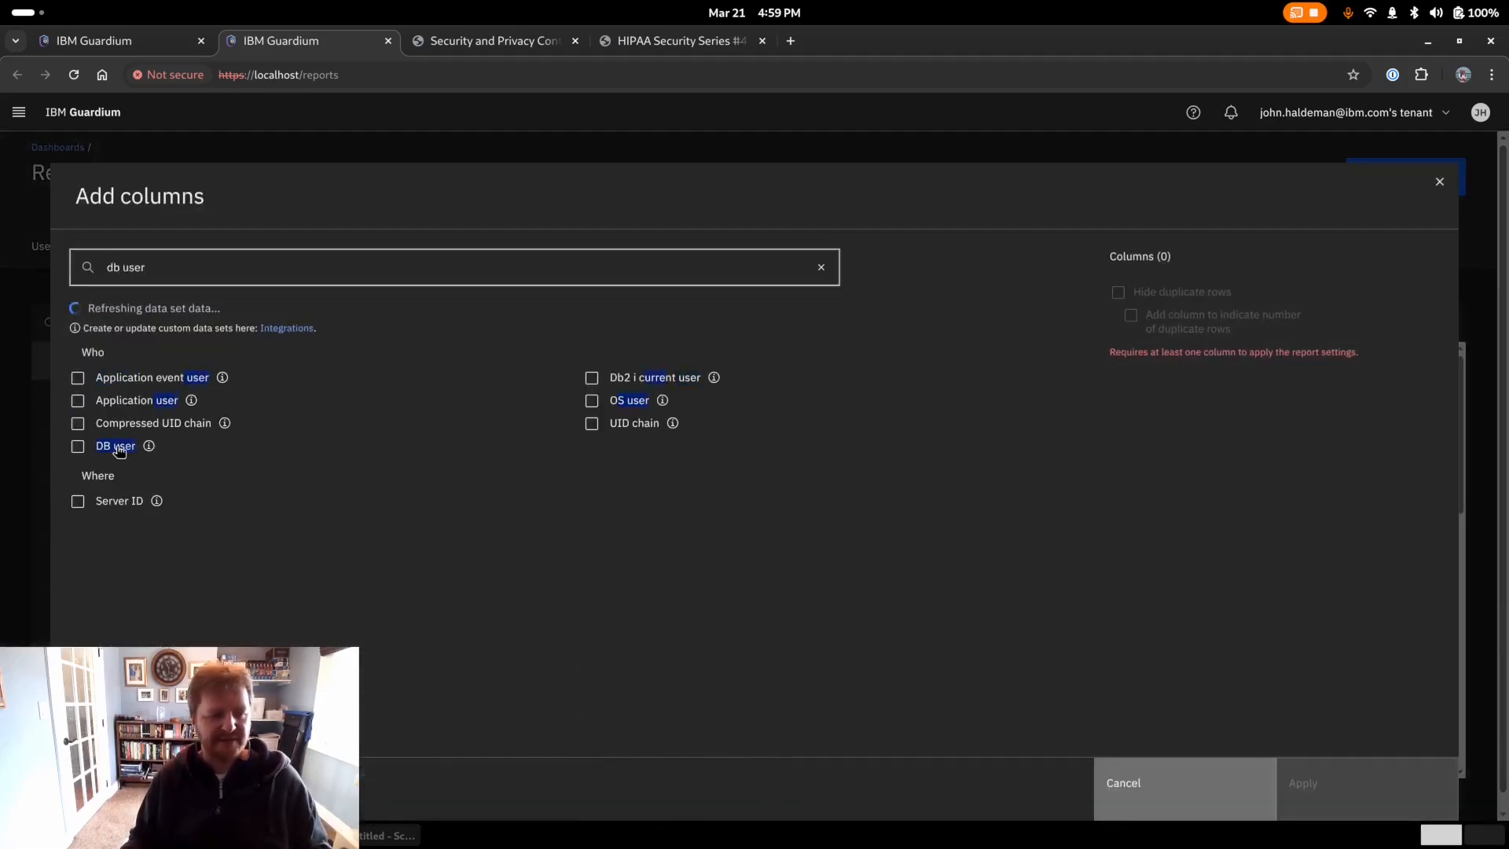
{"action": "left_click", "coordinate": [201, 272]}
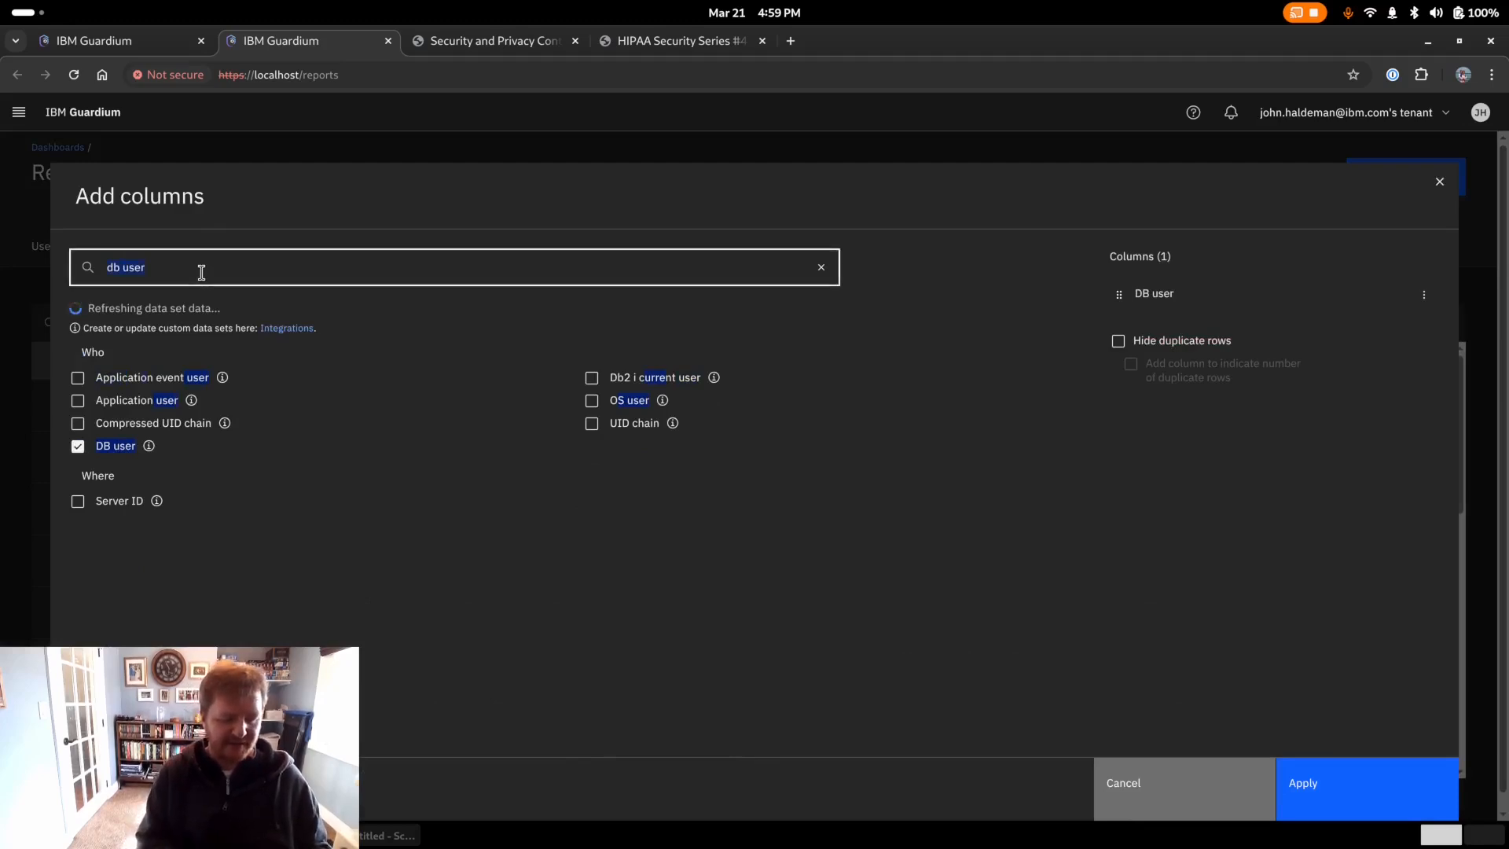
{"action": "type", "text": "os user"}
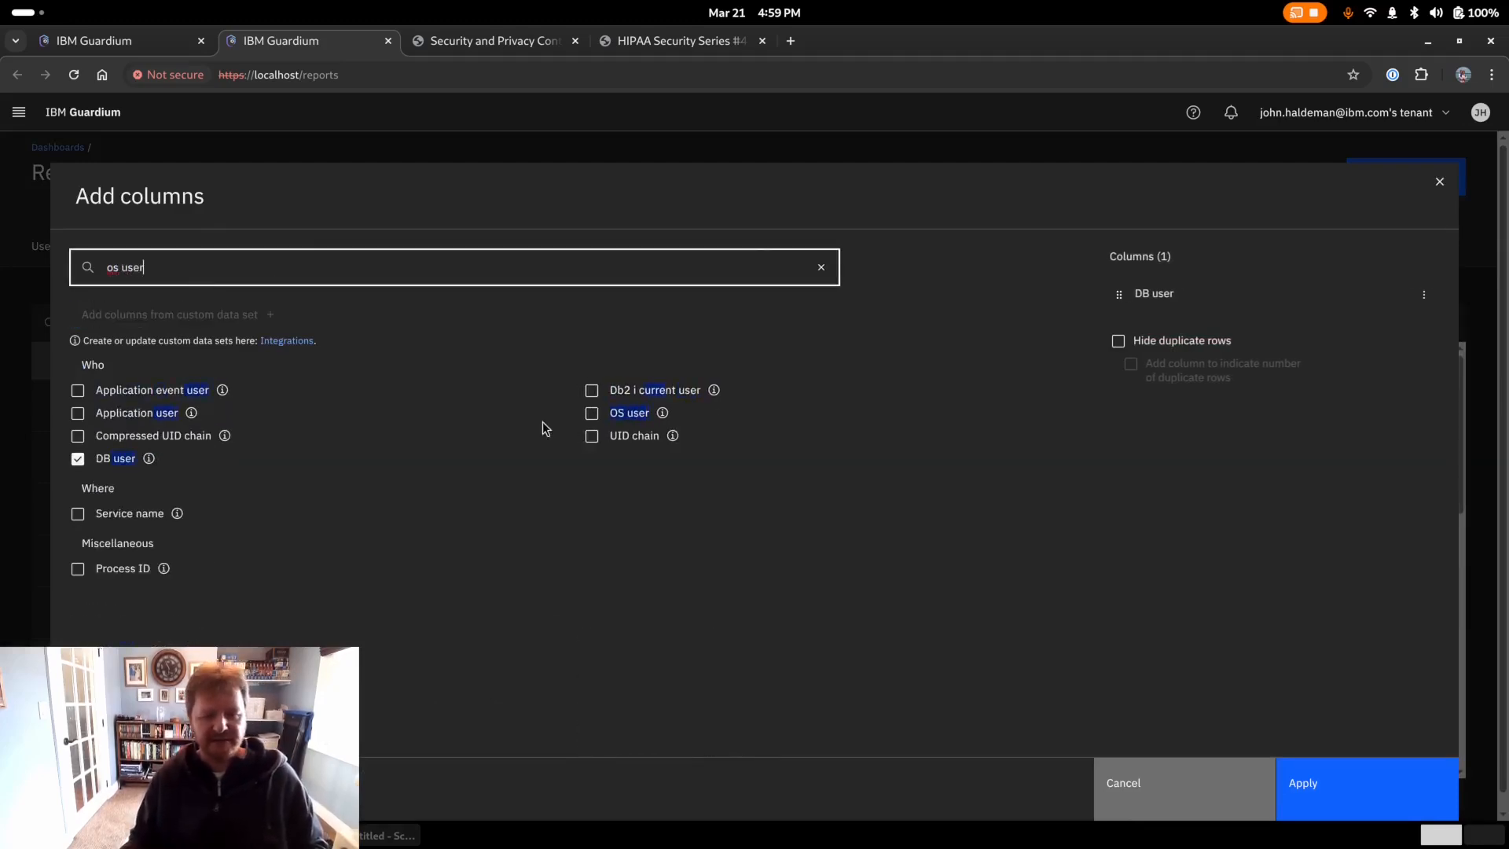
{"action": "left_click", "coordinate": [627, 414]}
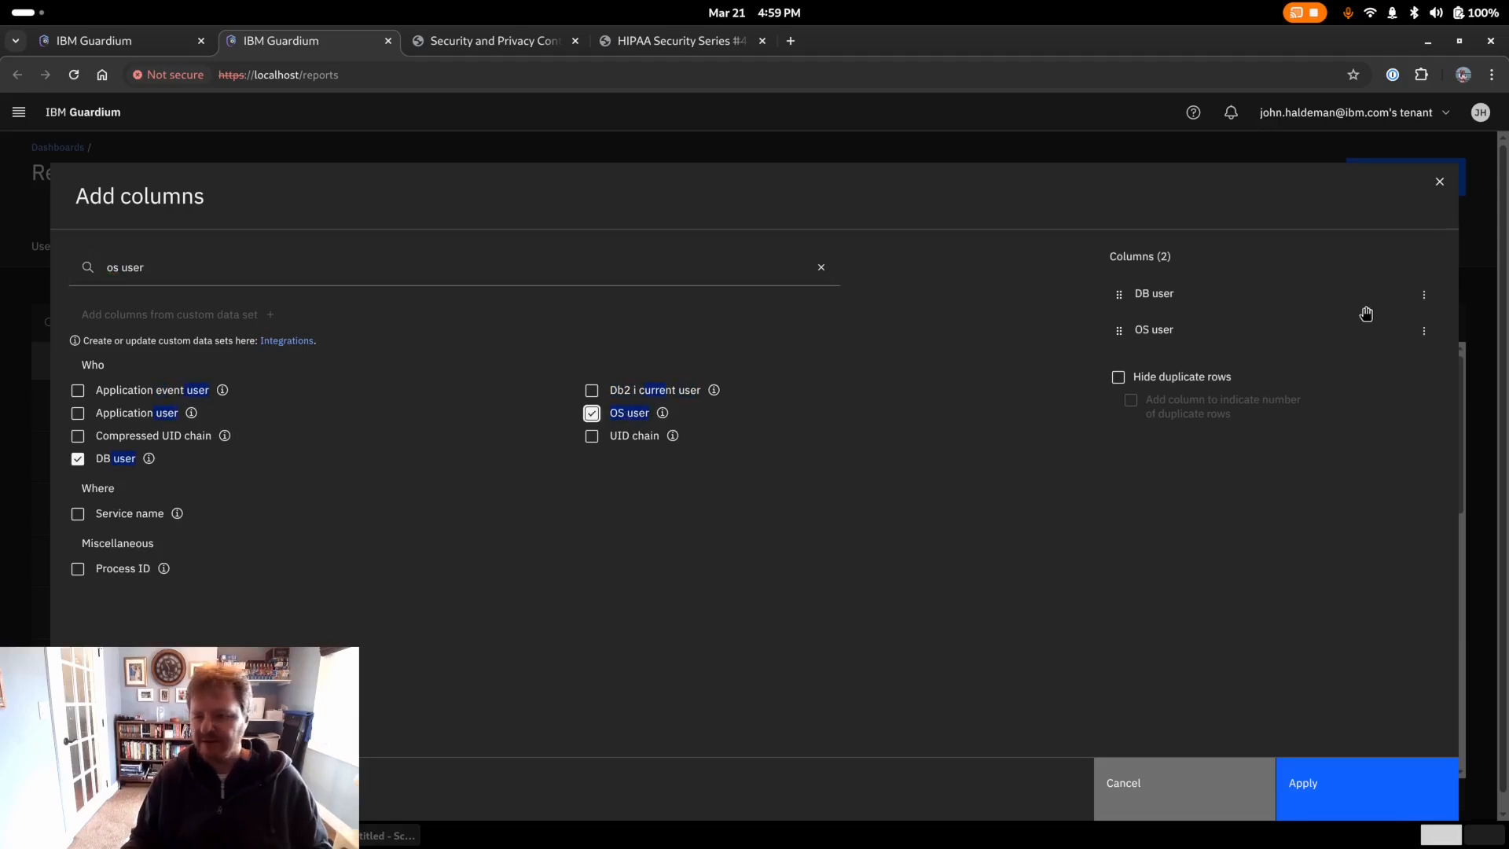
{"action": "left_click", "coordinate": [1423, 331]}
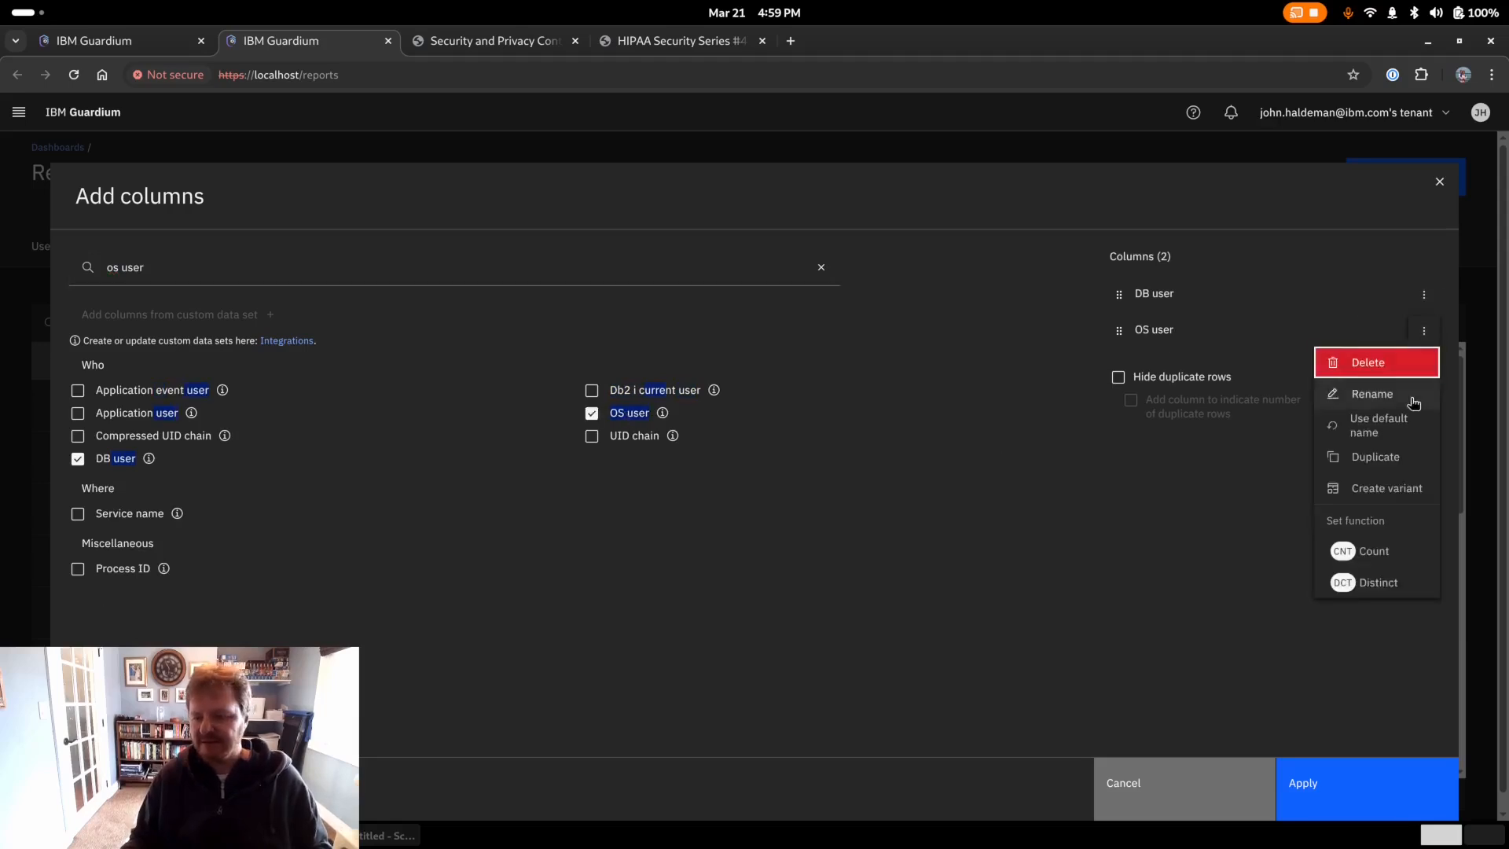
{"action": "left_click", "coordinate": [1377, 582]}
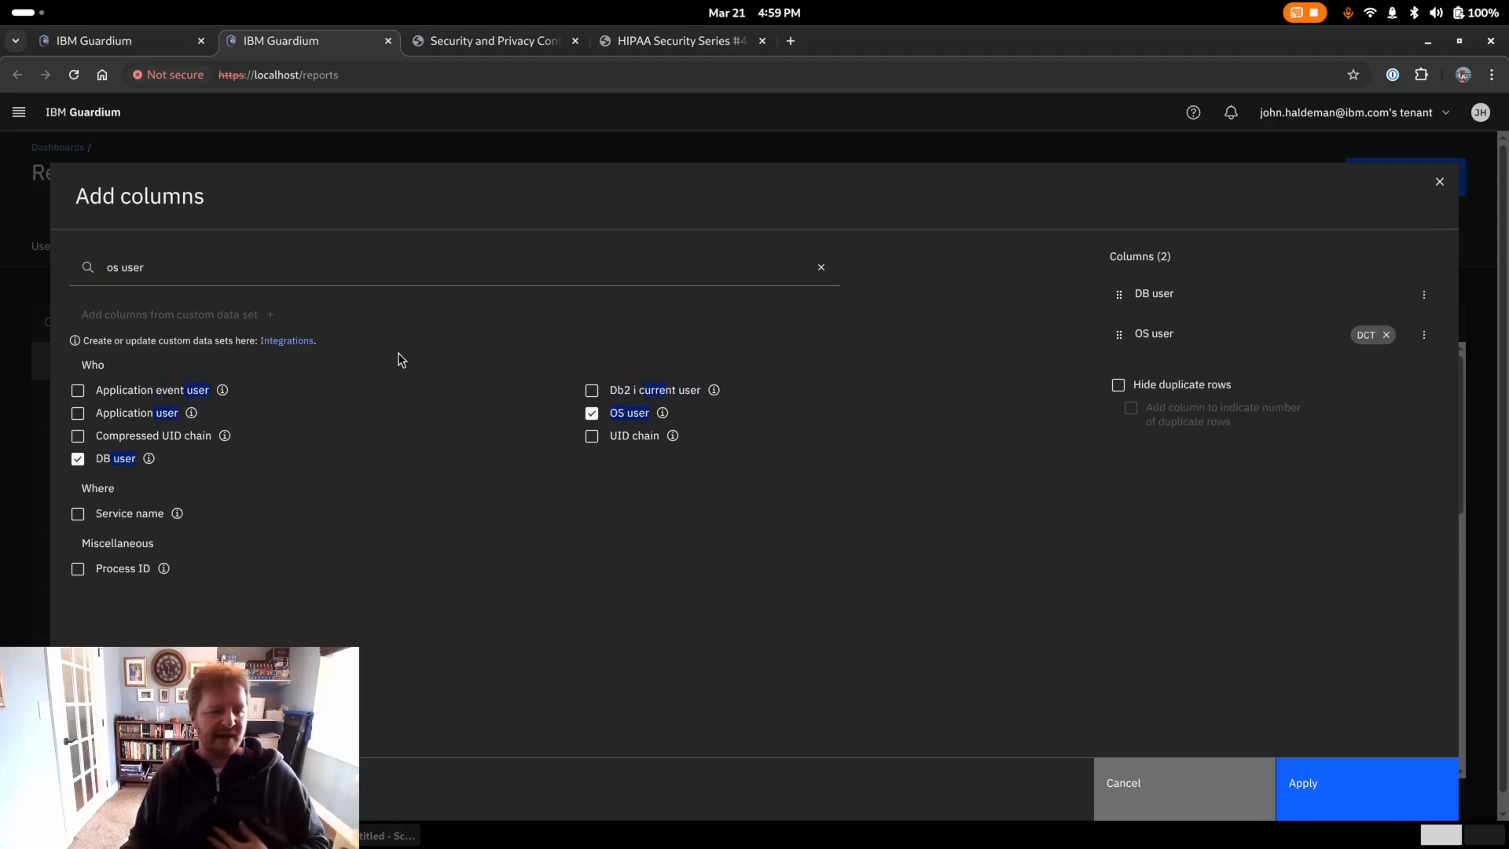
- Add the Connection start column and move it ahead of DB user as the first column
{"action": "triple_click", "coordinate": [323, 267]}
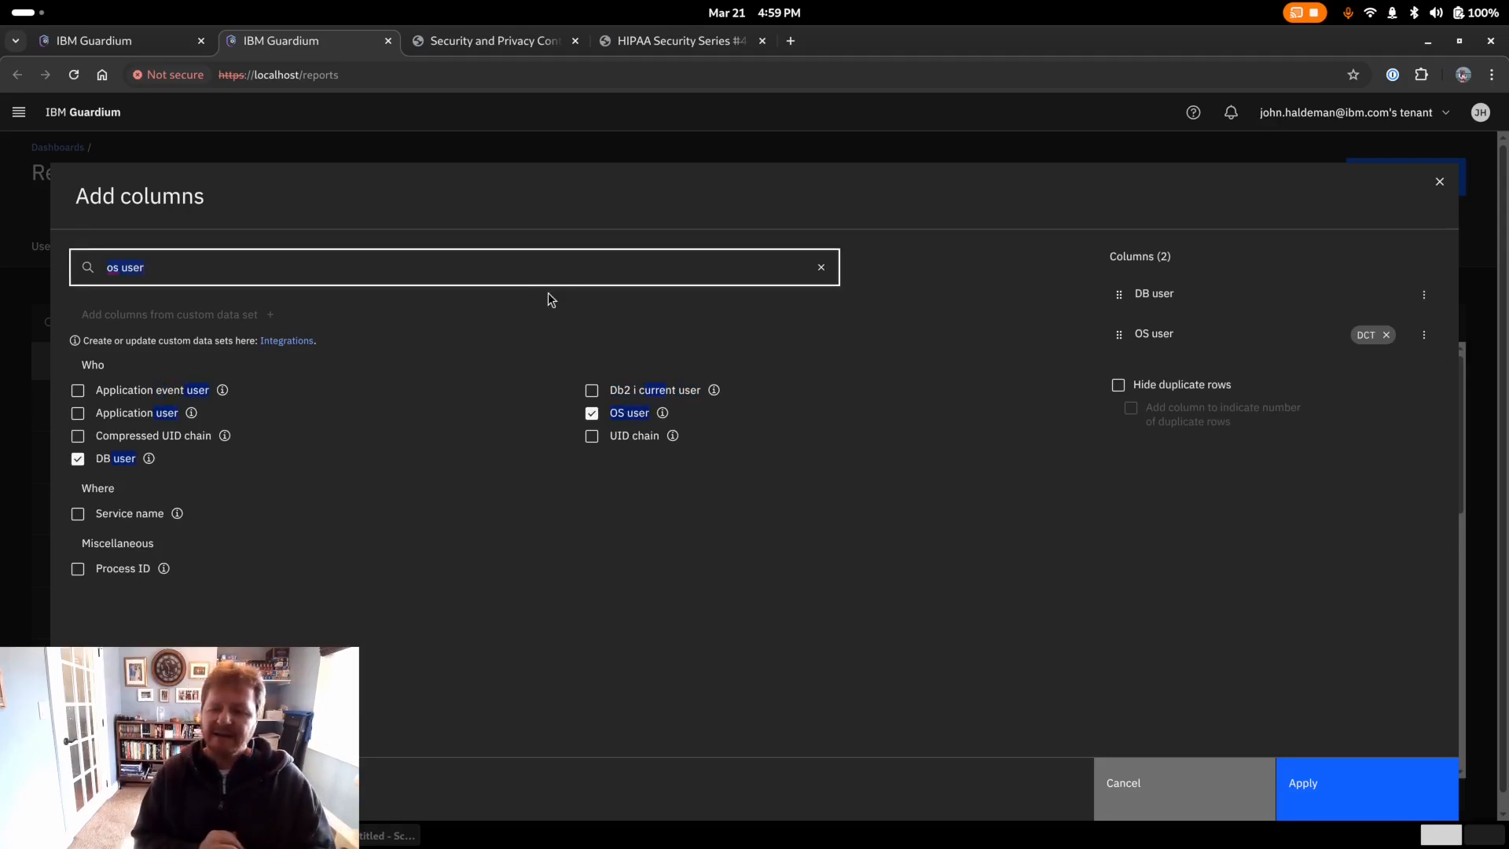
{"action": "type", "text": "session"}
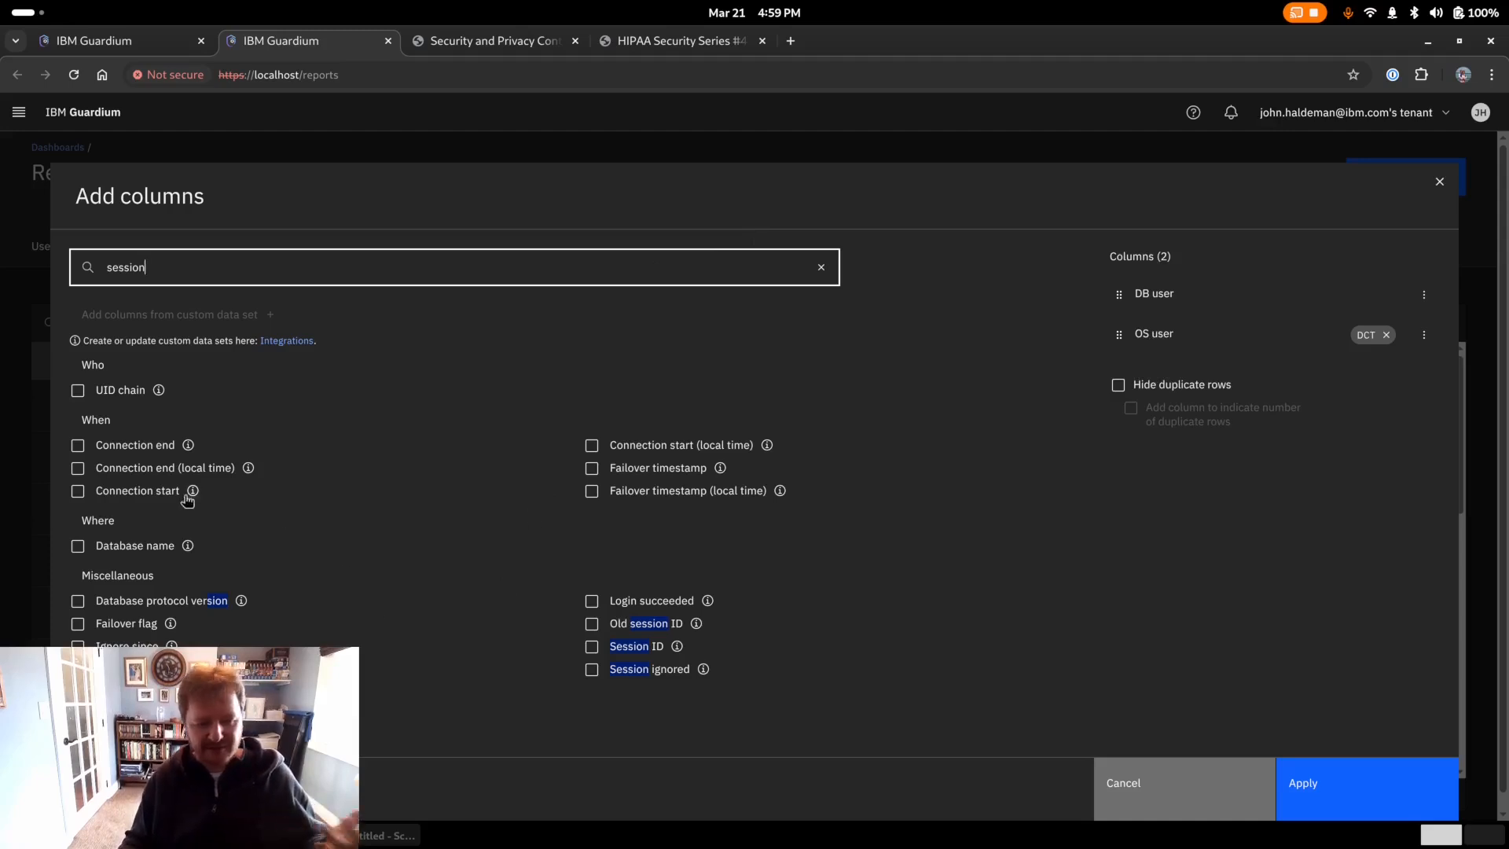
{"action": "left_click", "coordinate": [158, 494]}
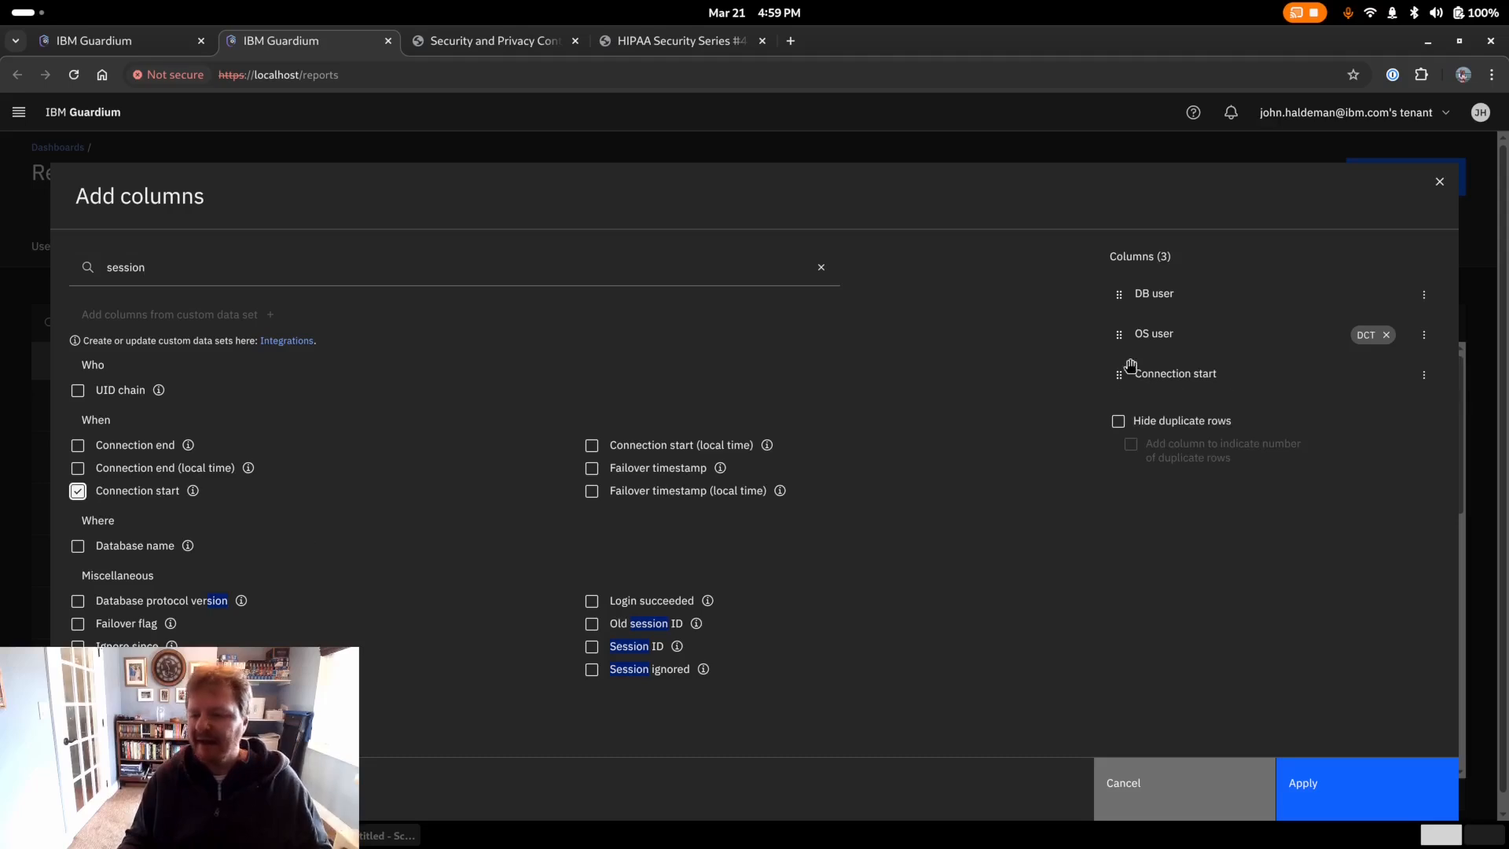
{"action": "left_click_drag", "start_coordinate": [1119, 375], "coordinate": [1178, 299]}
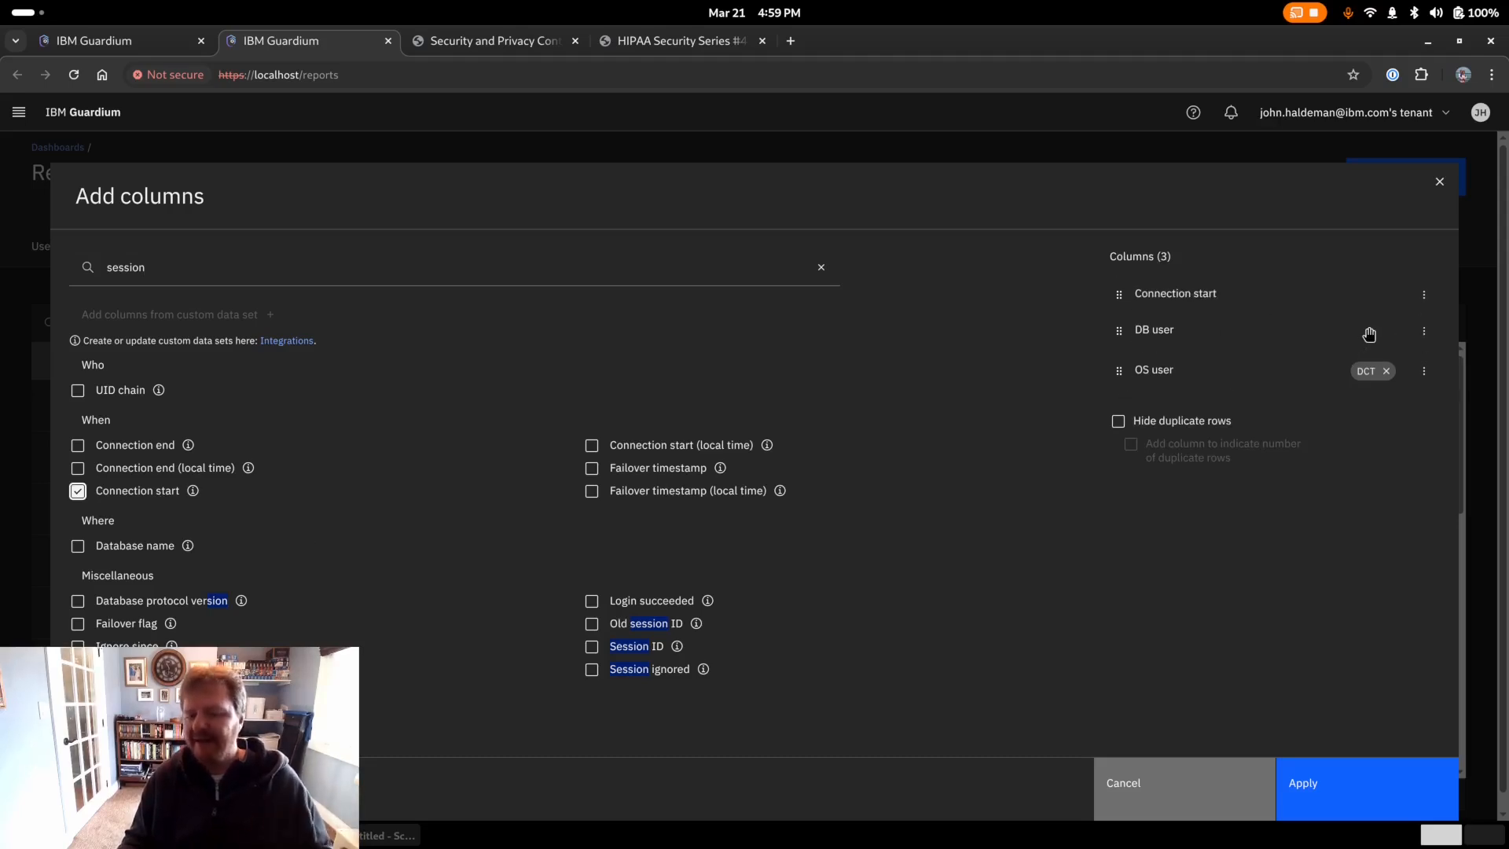
{"action": "left_click", "coordinate": [1423, 294]}
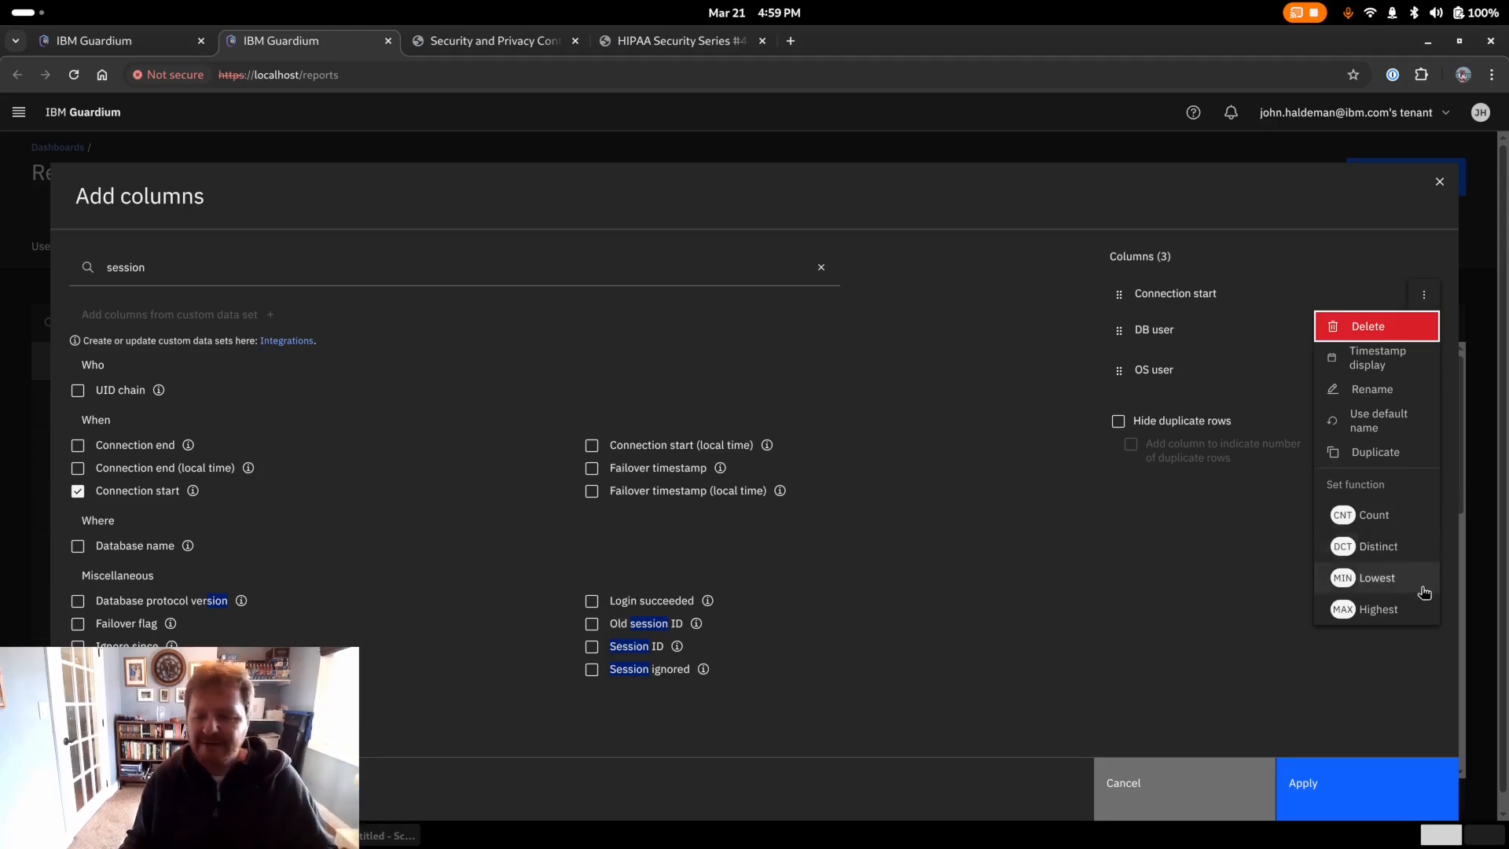
{"action": "left_click", "coordinate": [1409, 557]}
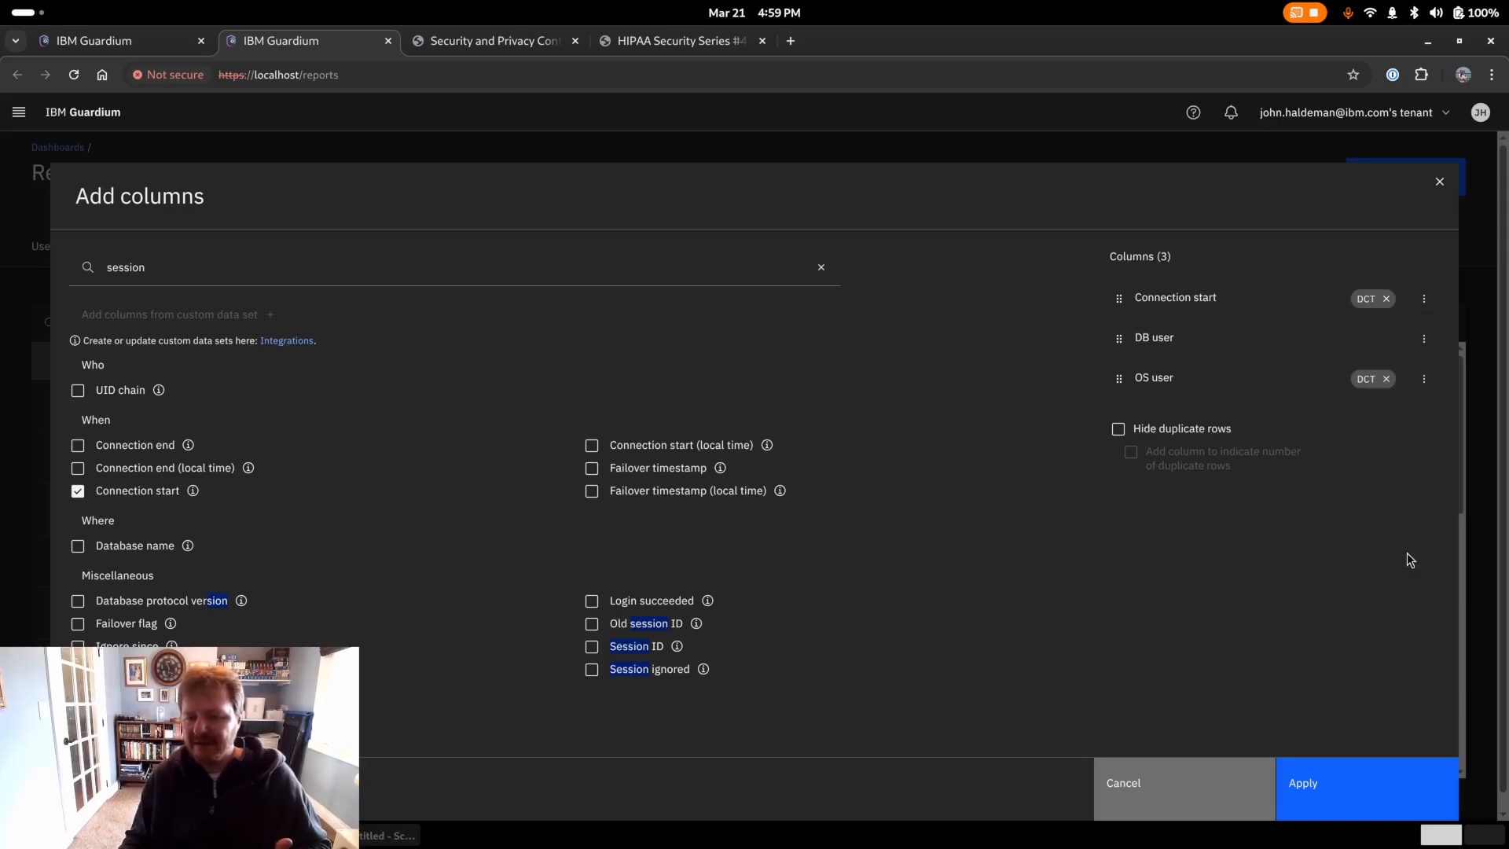
{"action": "left_click", "coordinate": [1423, 298]}
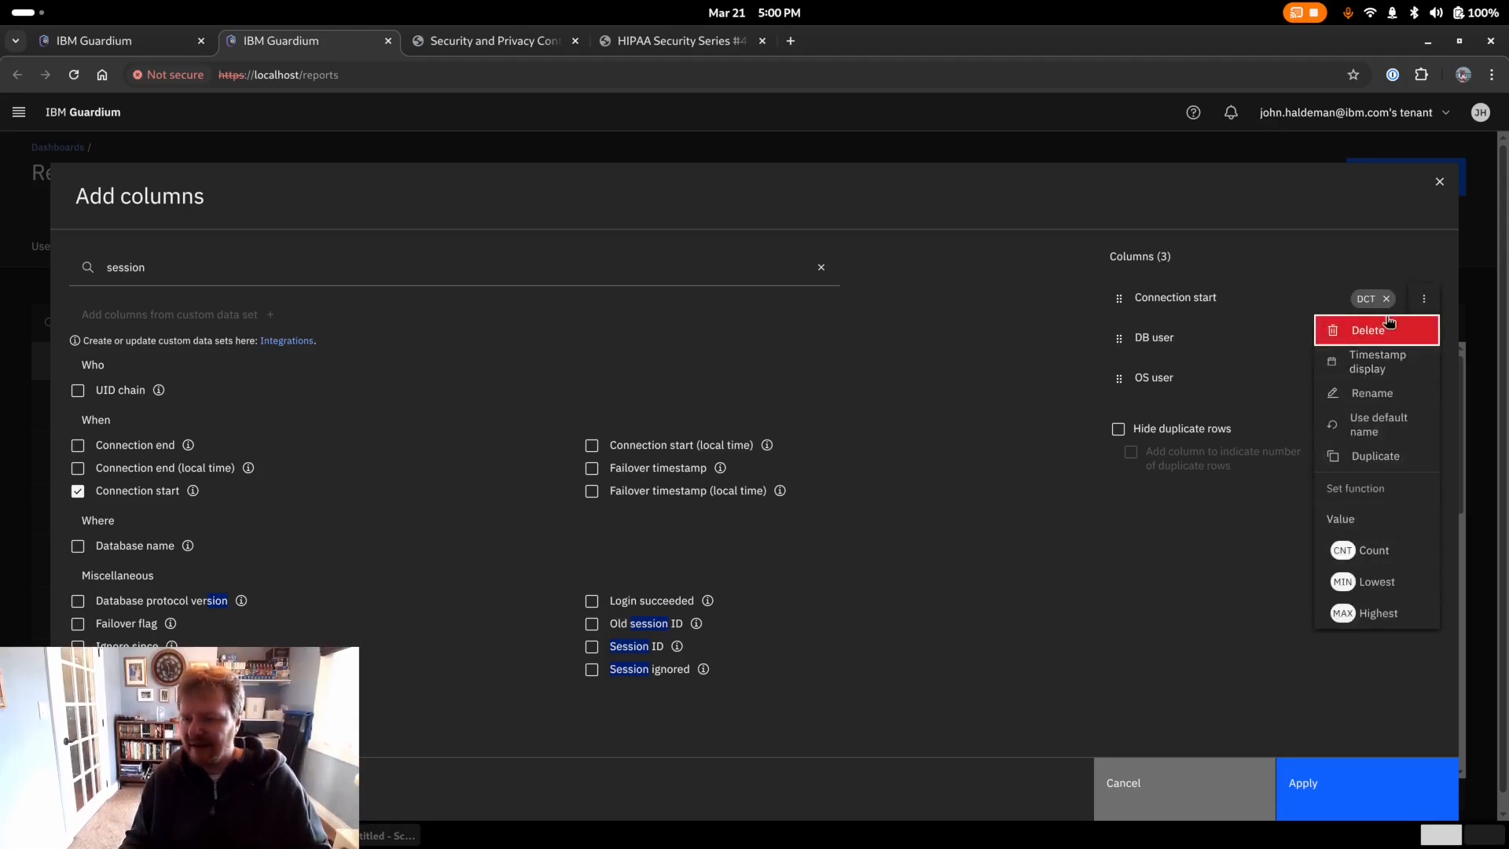
{"action": "left_click", "coordinate": [1387, 301]}
- Activate the timestamp display for Connection start with only Date shown, and apply the columns to the report
{"action": "left_click", "coordinate": [1375, 362]}
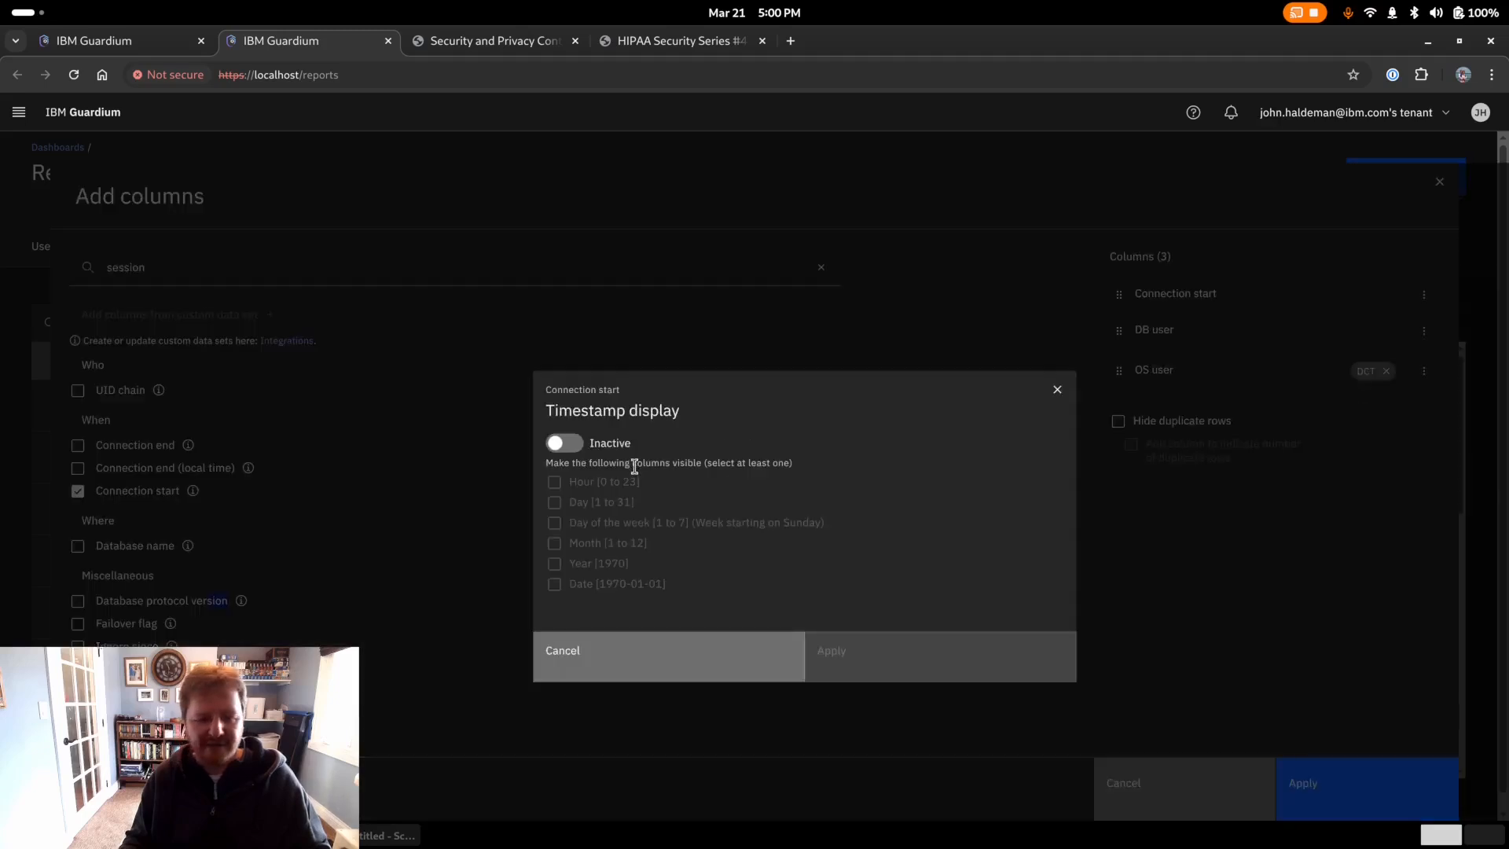
{"action": "left_click", "coordinate": [573, 451]}
{"action": "left_click", "coordinate": [606, 583]}
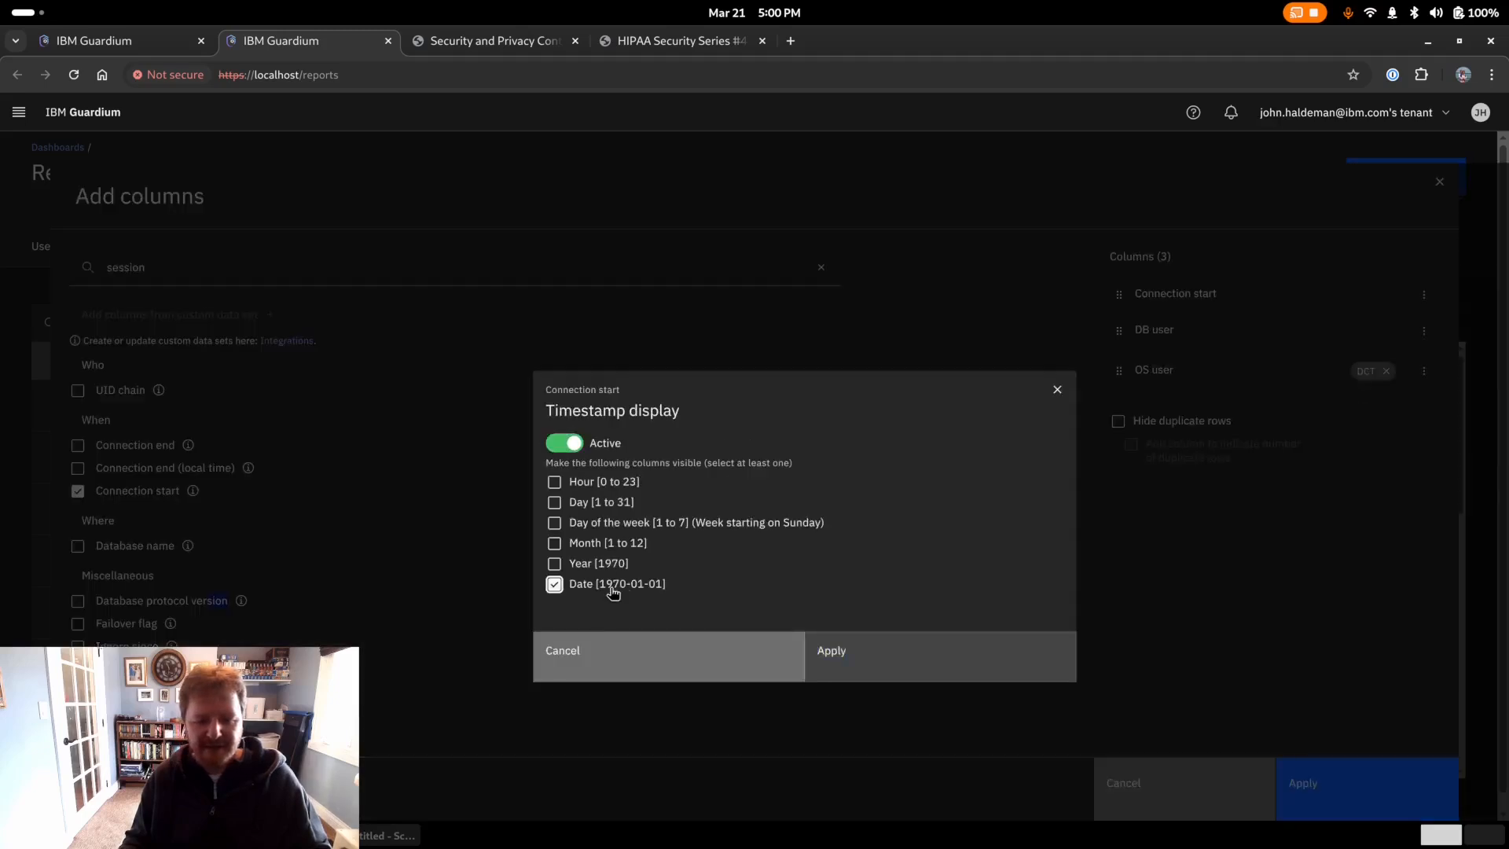
{"action": "left_click", "coordinate": [864, 648]}
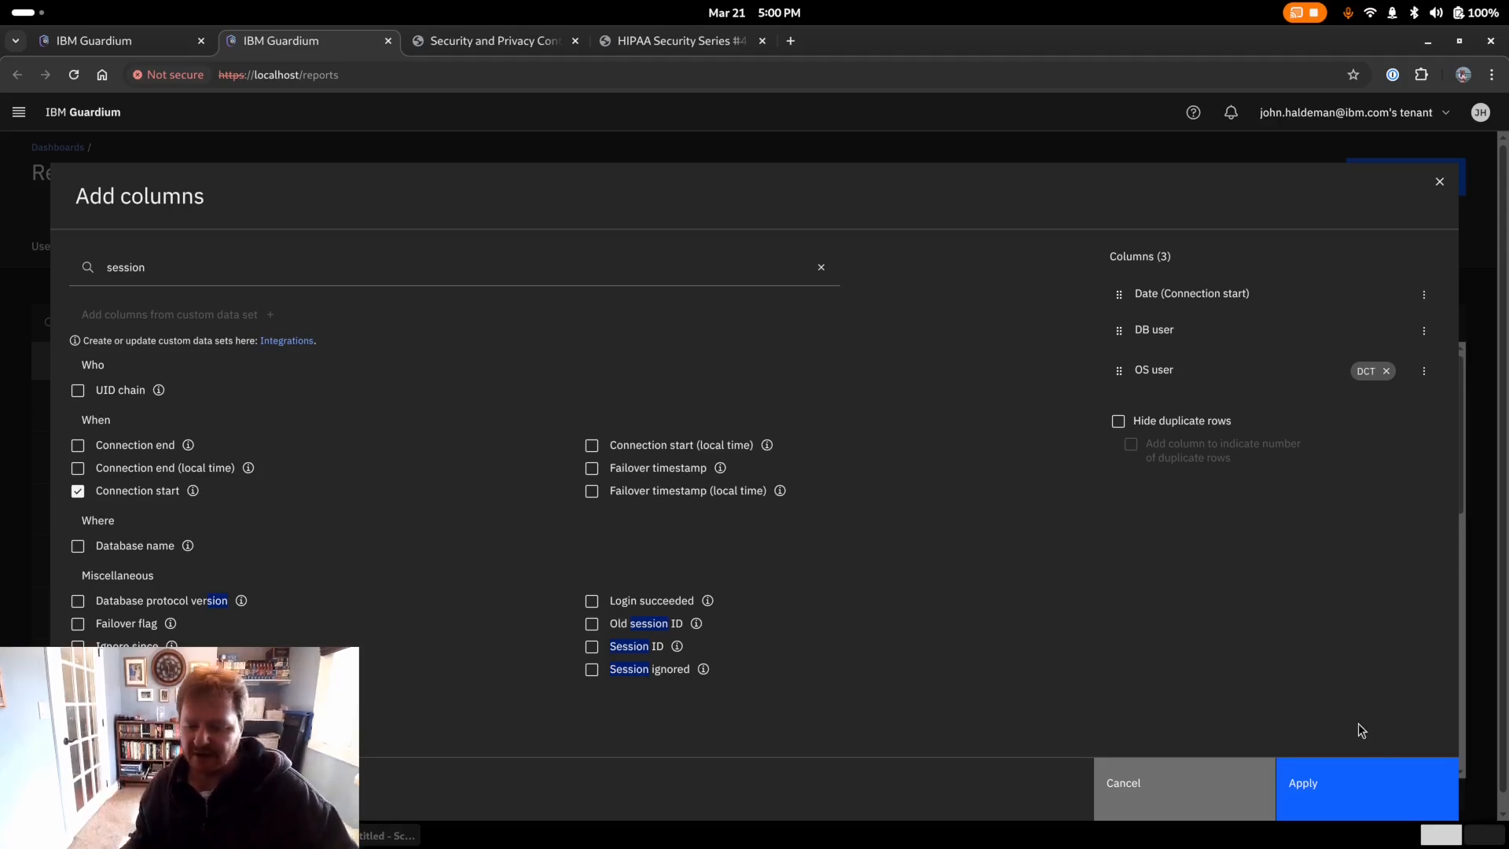
{"action": "left_click", "coordinate": [1347, 797]}
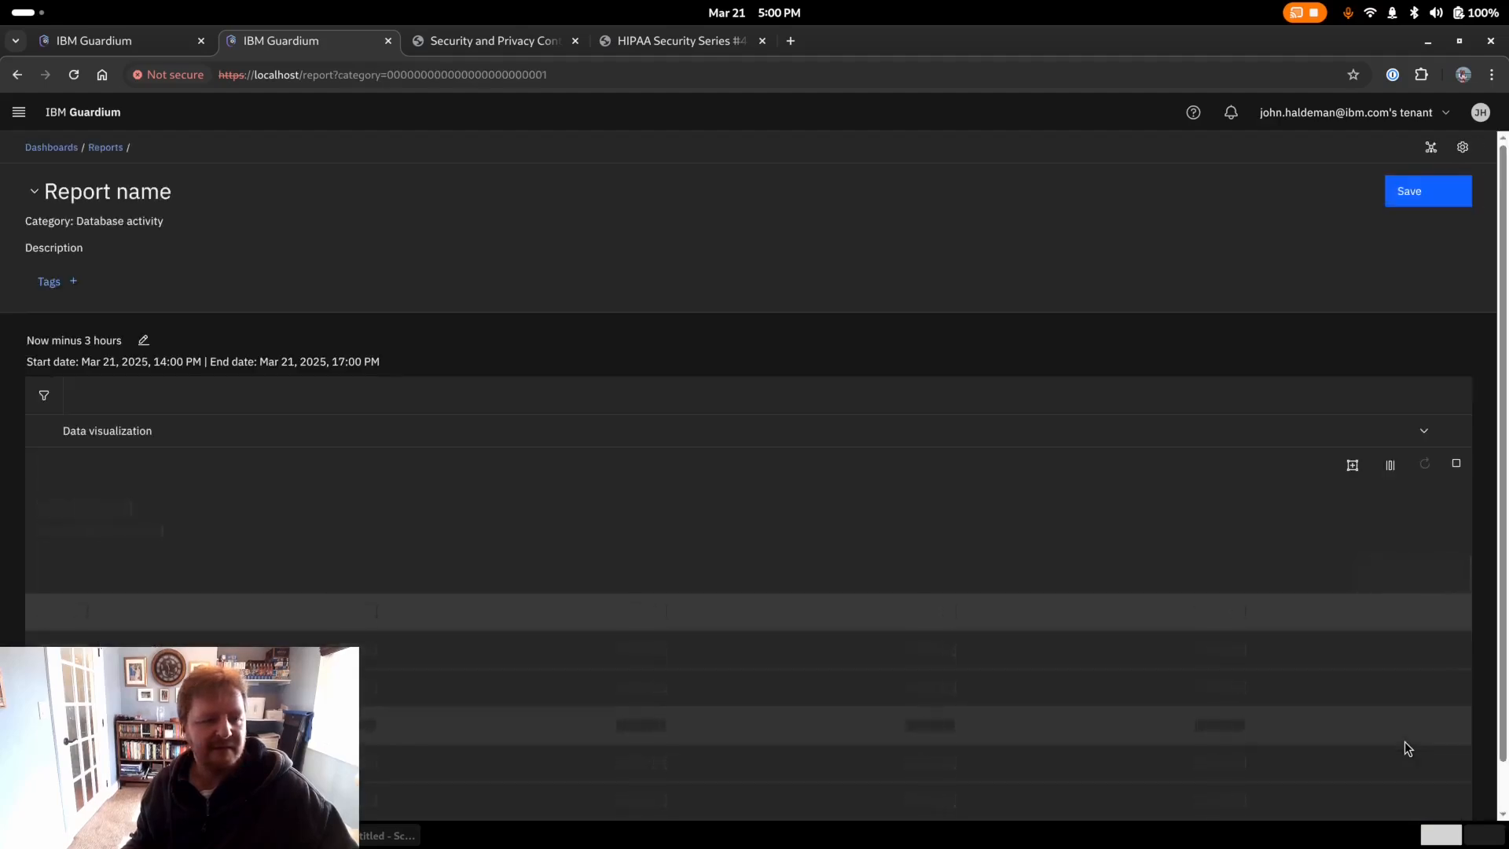
- Sort the report by the distinct OS user count from highest to lowest and highlight the first row's values
{"action": "scroll", "coordinate": [1029, 444], "scroll_direction": "down", "scroll_amount": 1}
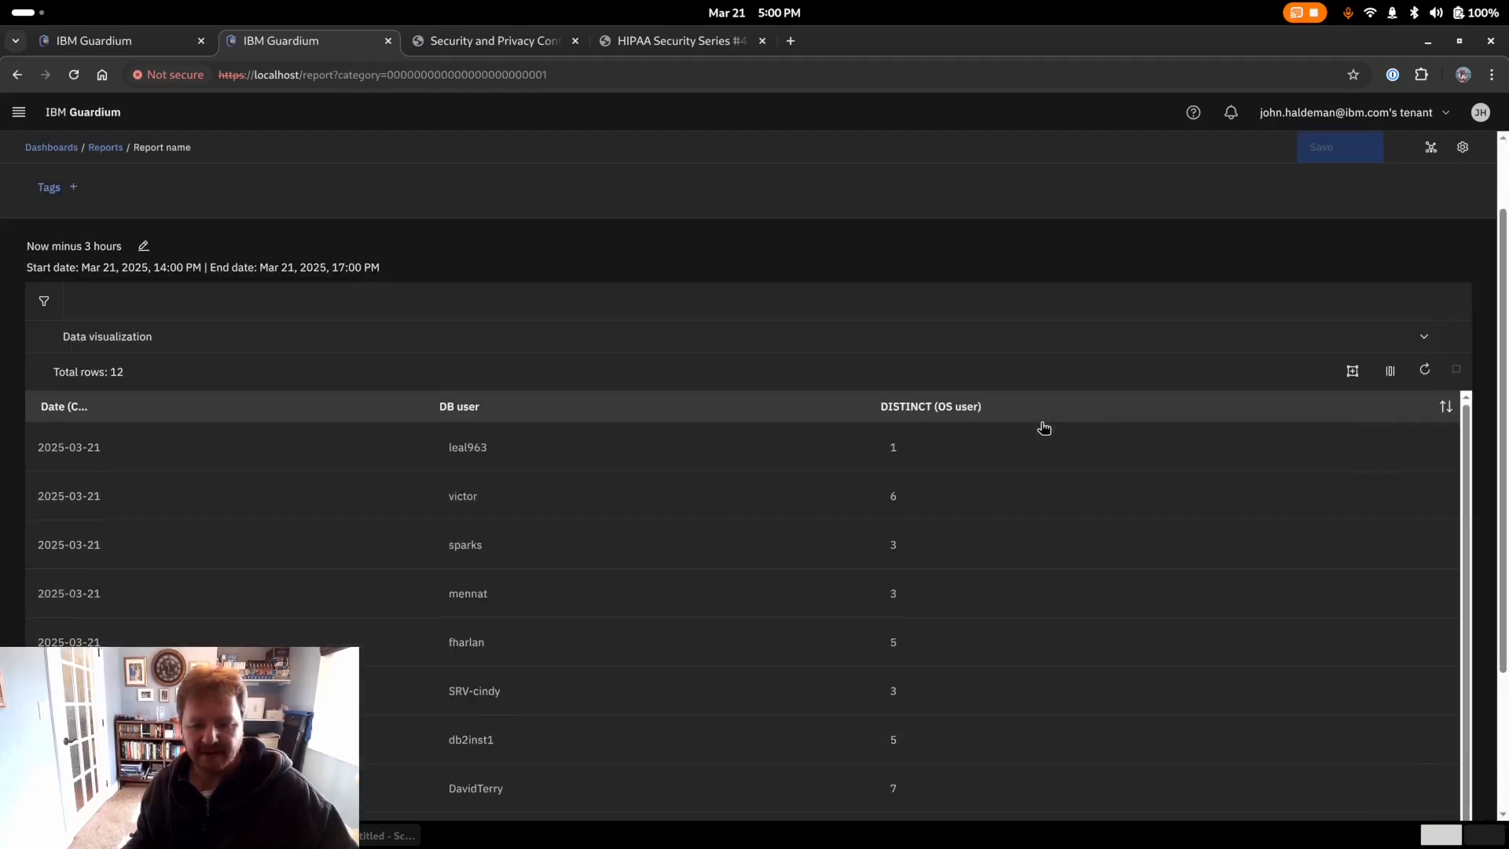
{"action": "left_click", "coordinate": [954, 419]}
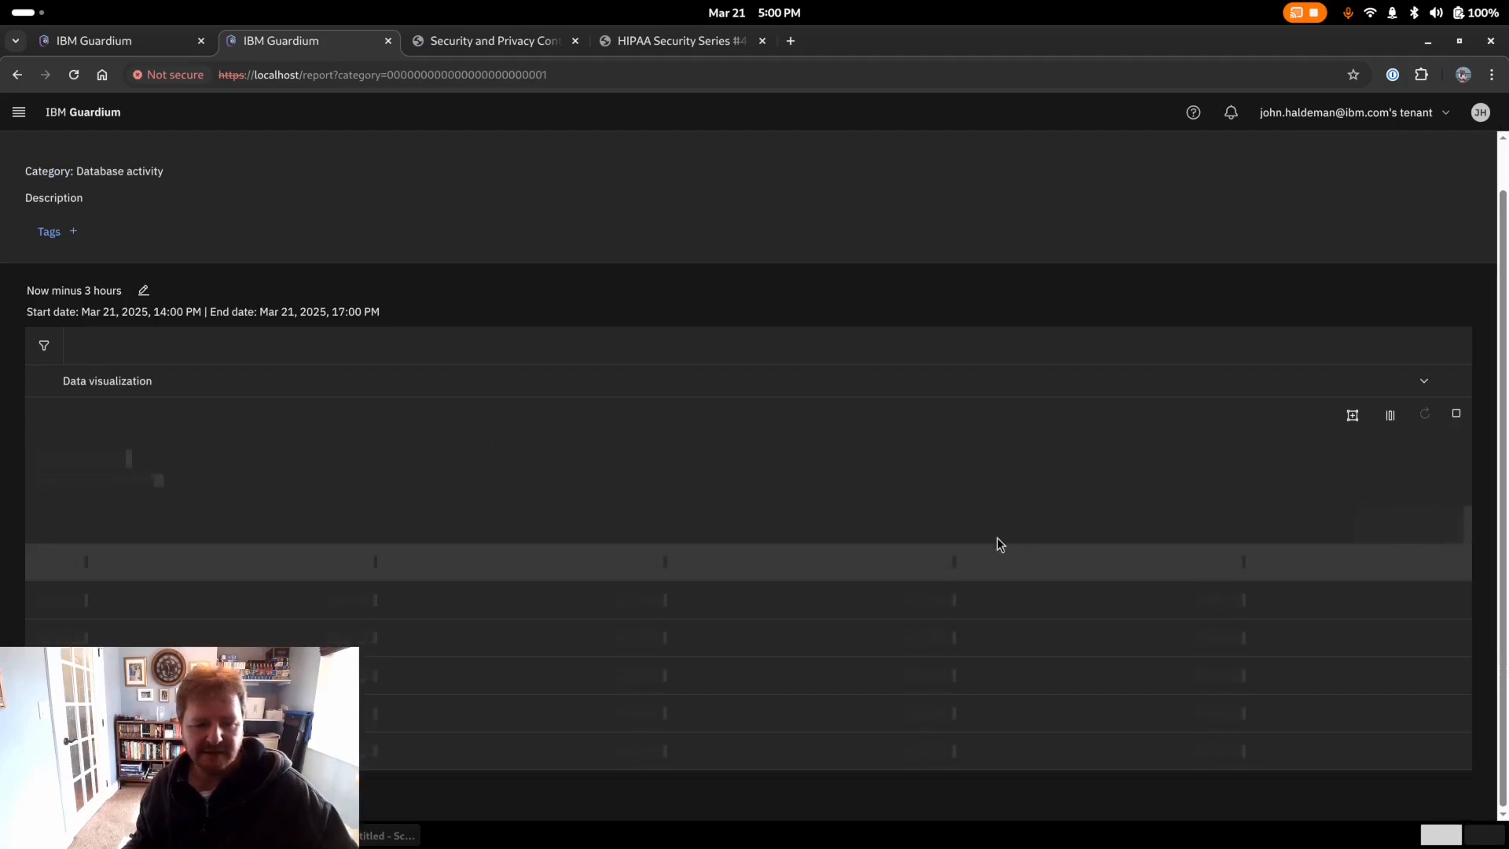
{"action": "left_click", "coordinate": [944, 406]}
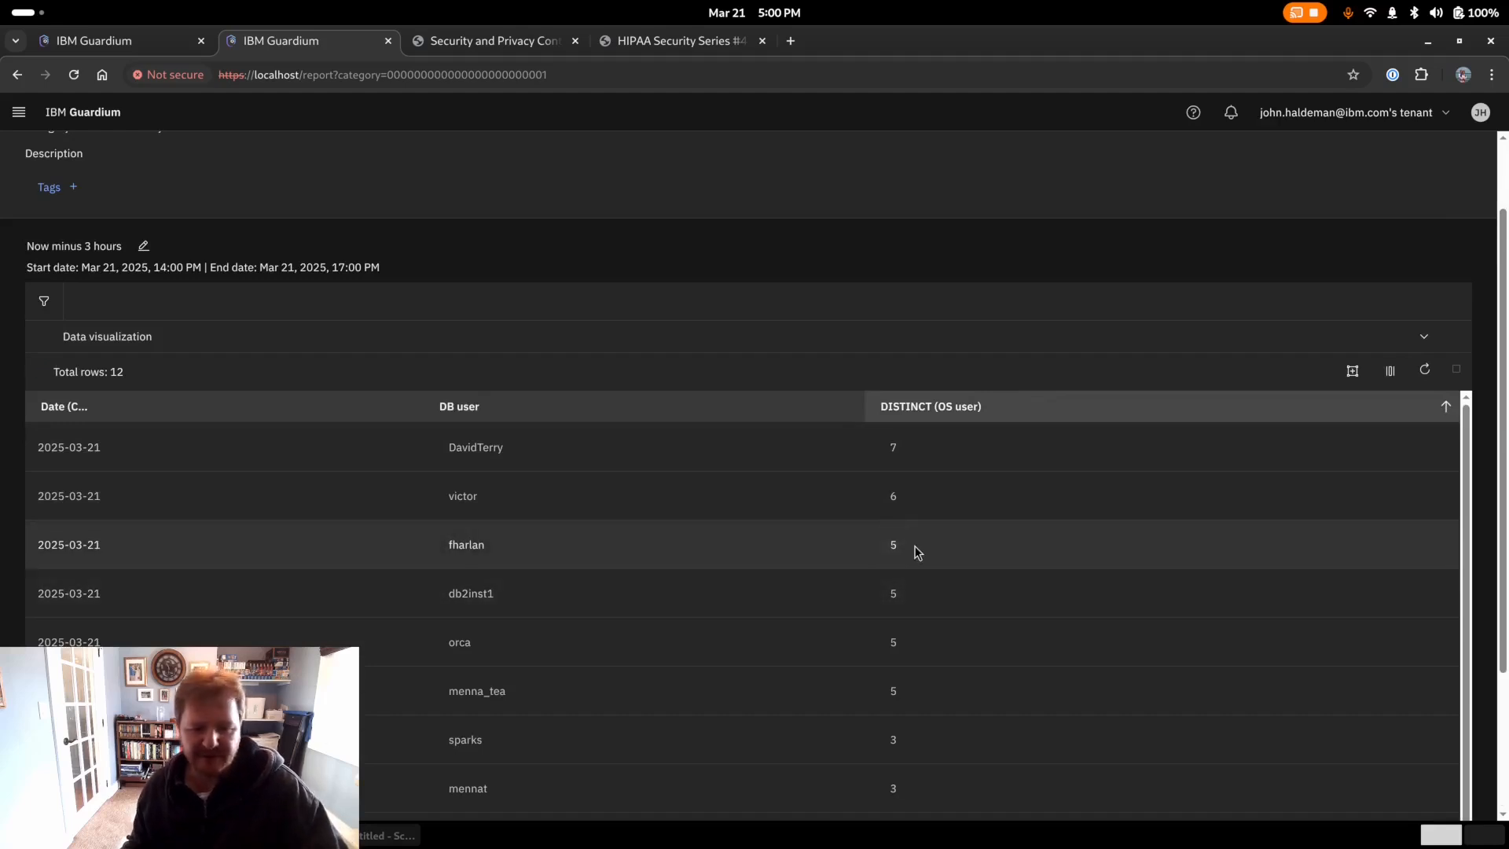
{"action": "scroll", "coordinate": [839, 560], "scroll_direction": "up", "scroll_amount": 2}
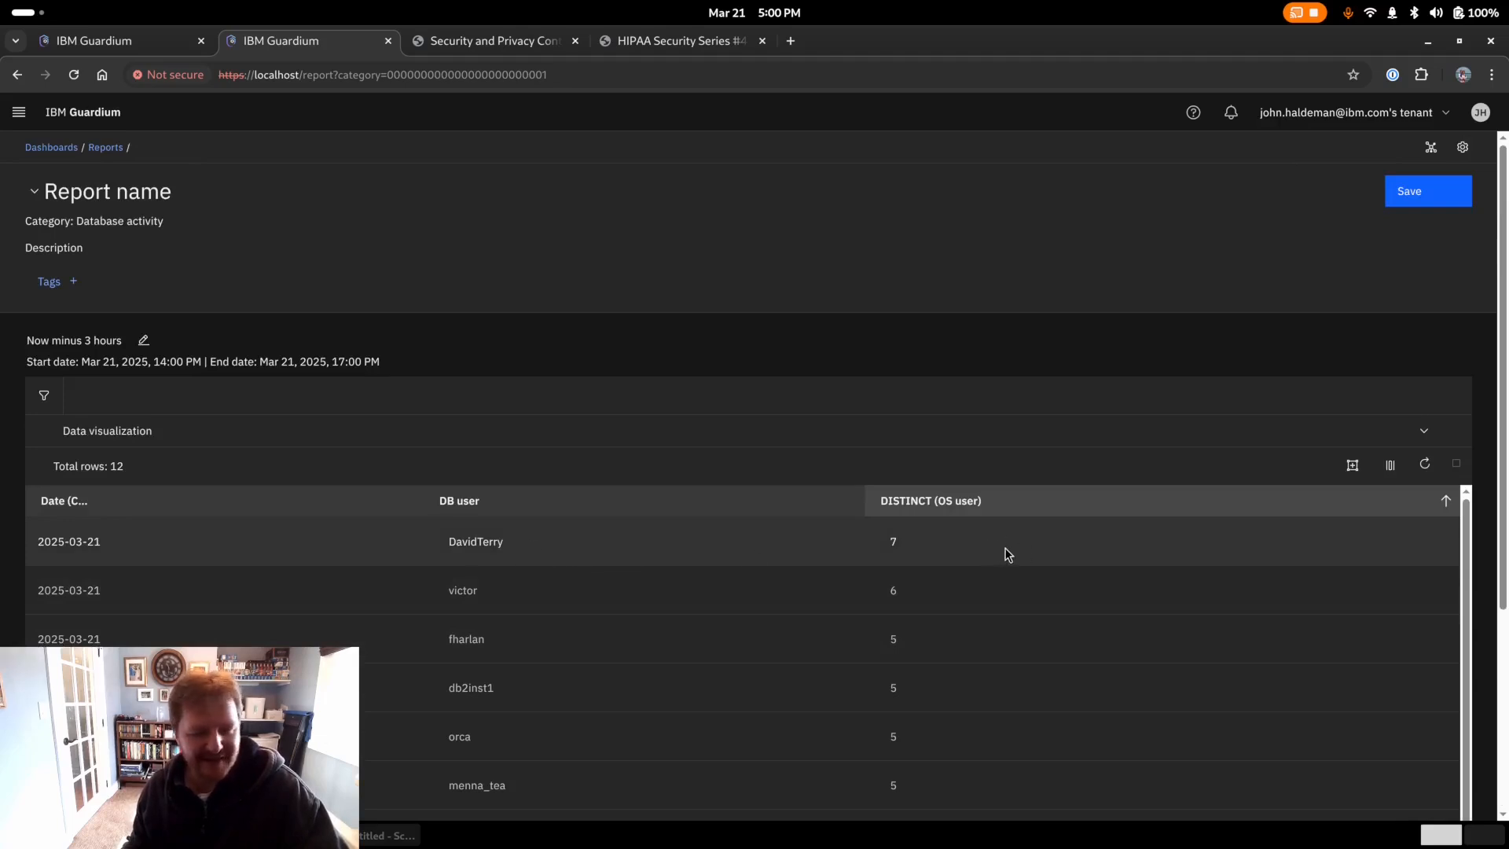
{"action": "left_click_drag", "start_coordinate": [509, 547], "coordinate": [449, 542]}
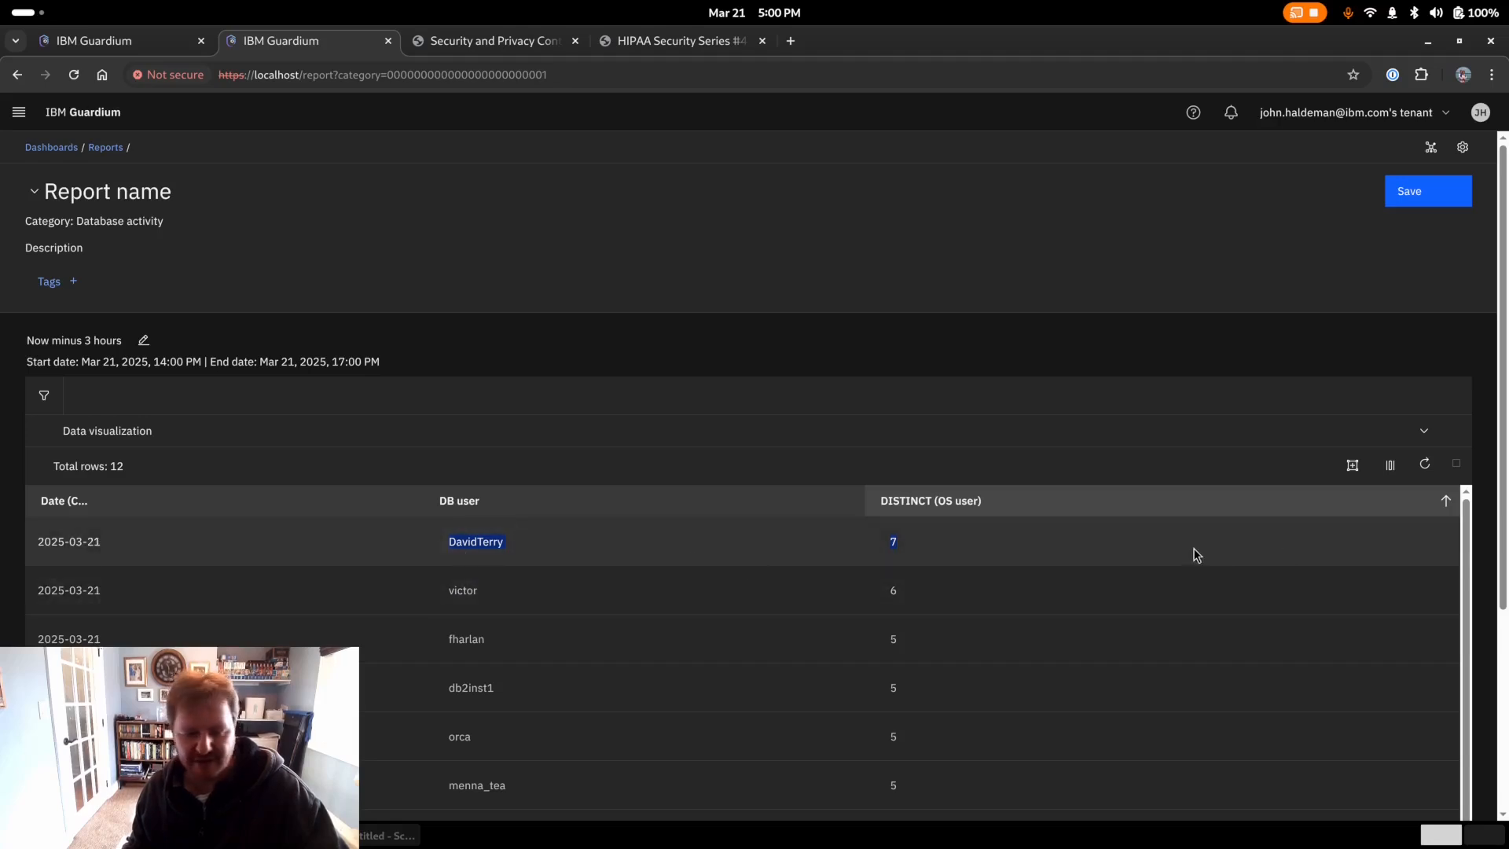
- Start saving the report and name it "Number of unique OS user for DB Users"
{"action": "left_click", "coordinate": [1063, 594]}
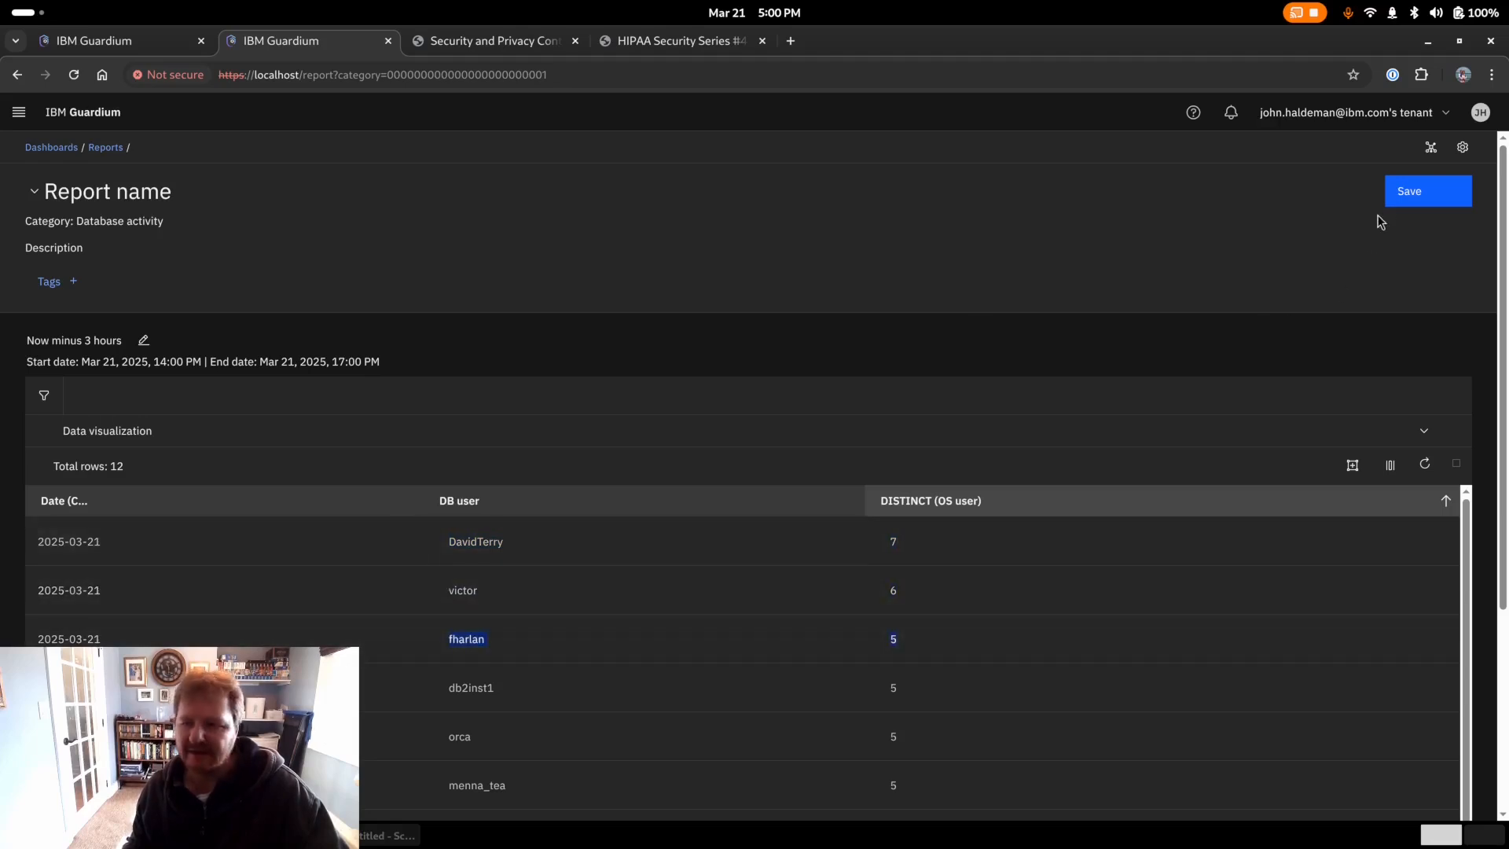
{"action": "left_click", "coordinate": [1415, 192]}
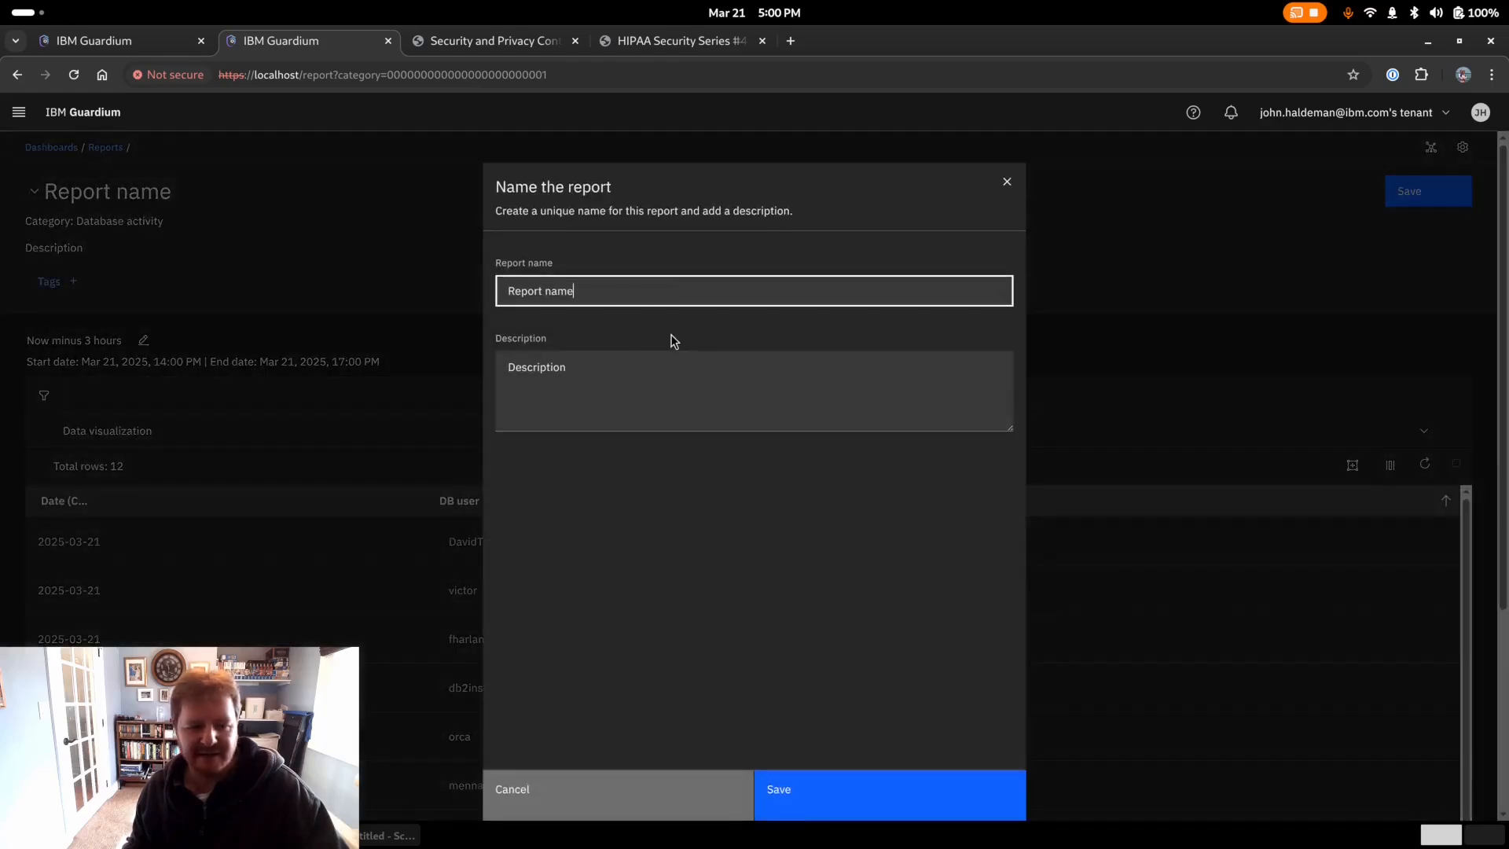
{"action": "left_click_drag", "start_coordinate": [616, 296], "coordinate": [401, 279]}
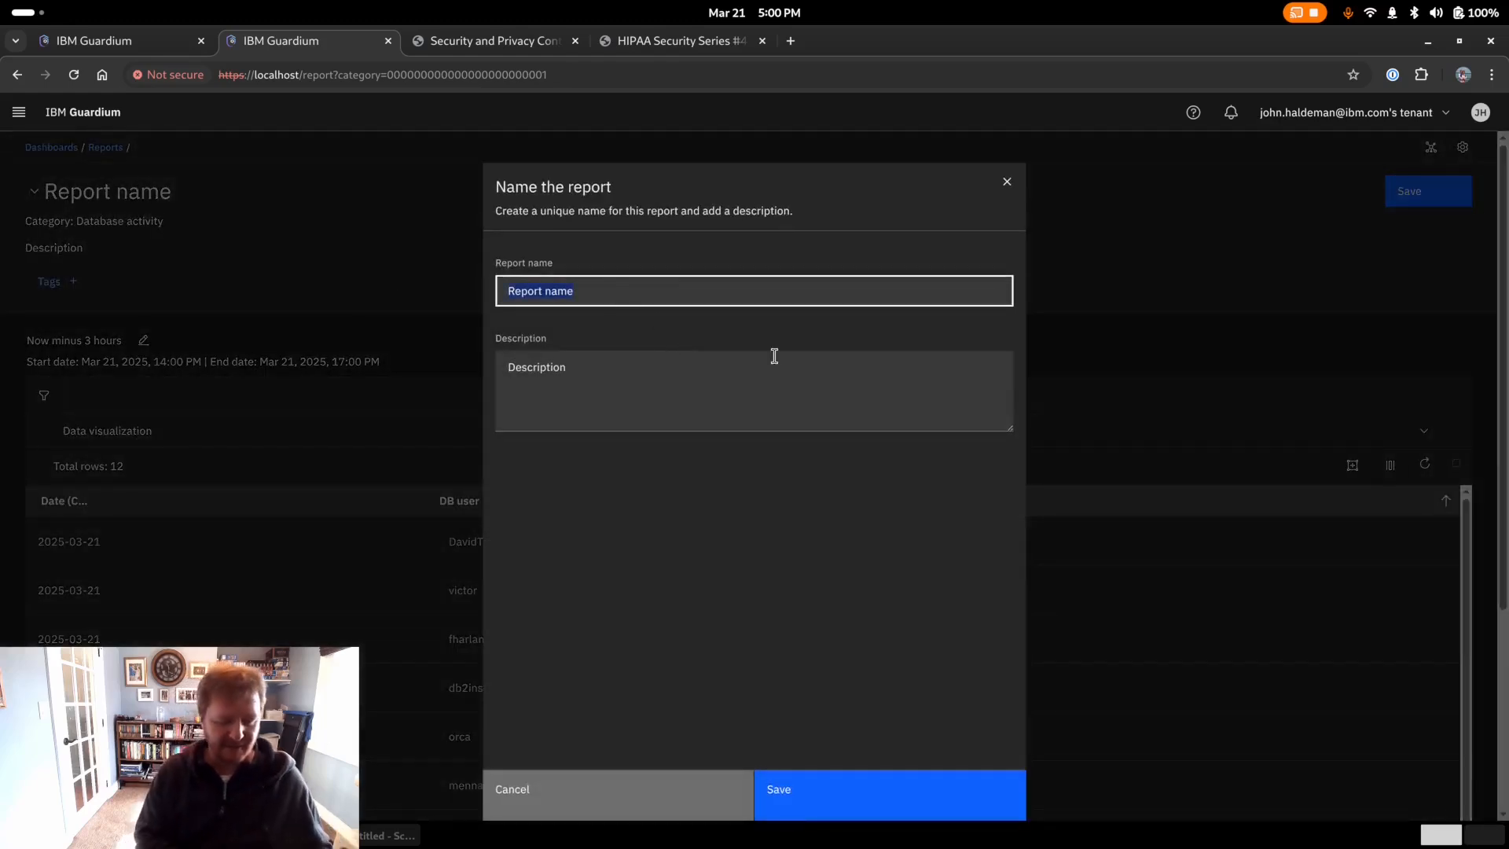
{"action": "type", "text": "Number of unique OS user for data"}
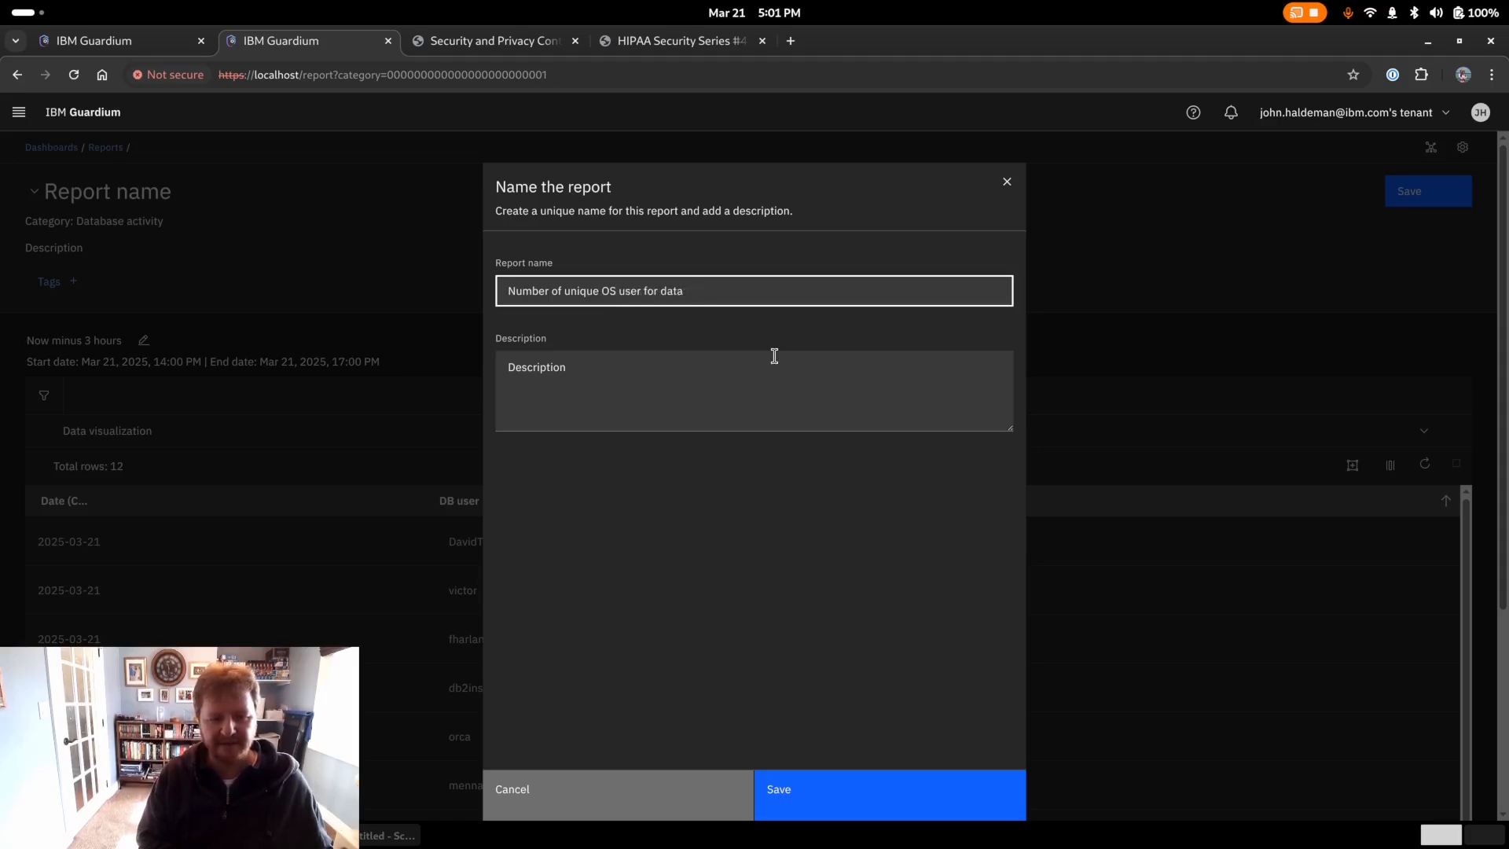
{"action": "key", "text": "BackSpace"}
{"action": "key", "text": "BackSpace"}
{"action": "key", "text": "BackSpace"}
{"action": "key", "text": "BackSpace"}
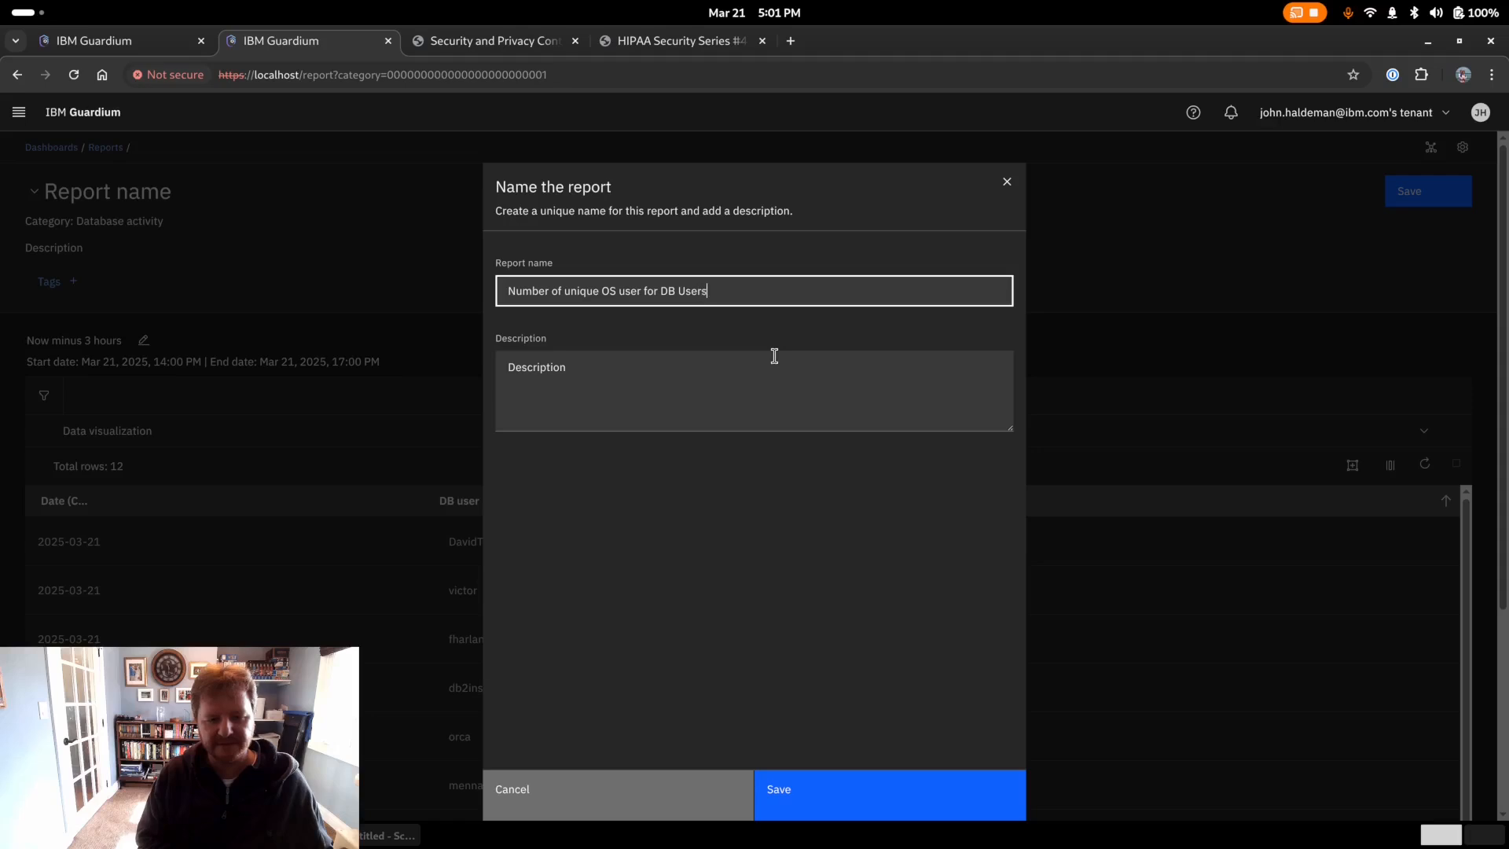
- Enter the description "An indication of credential sharing - multiple OS users per DB user", correcting the misspelled word, and save the report
{"action": "left_click", "coordinate": [774, 356]}
{"action": "type", "text": "An"}
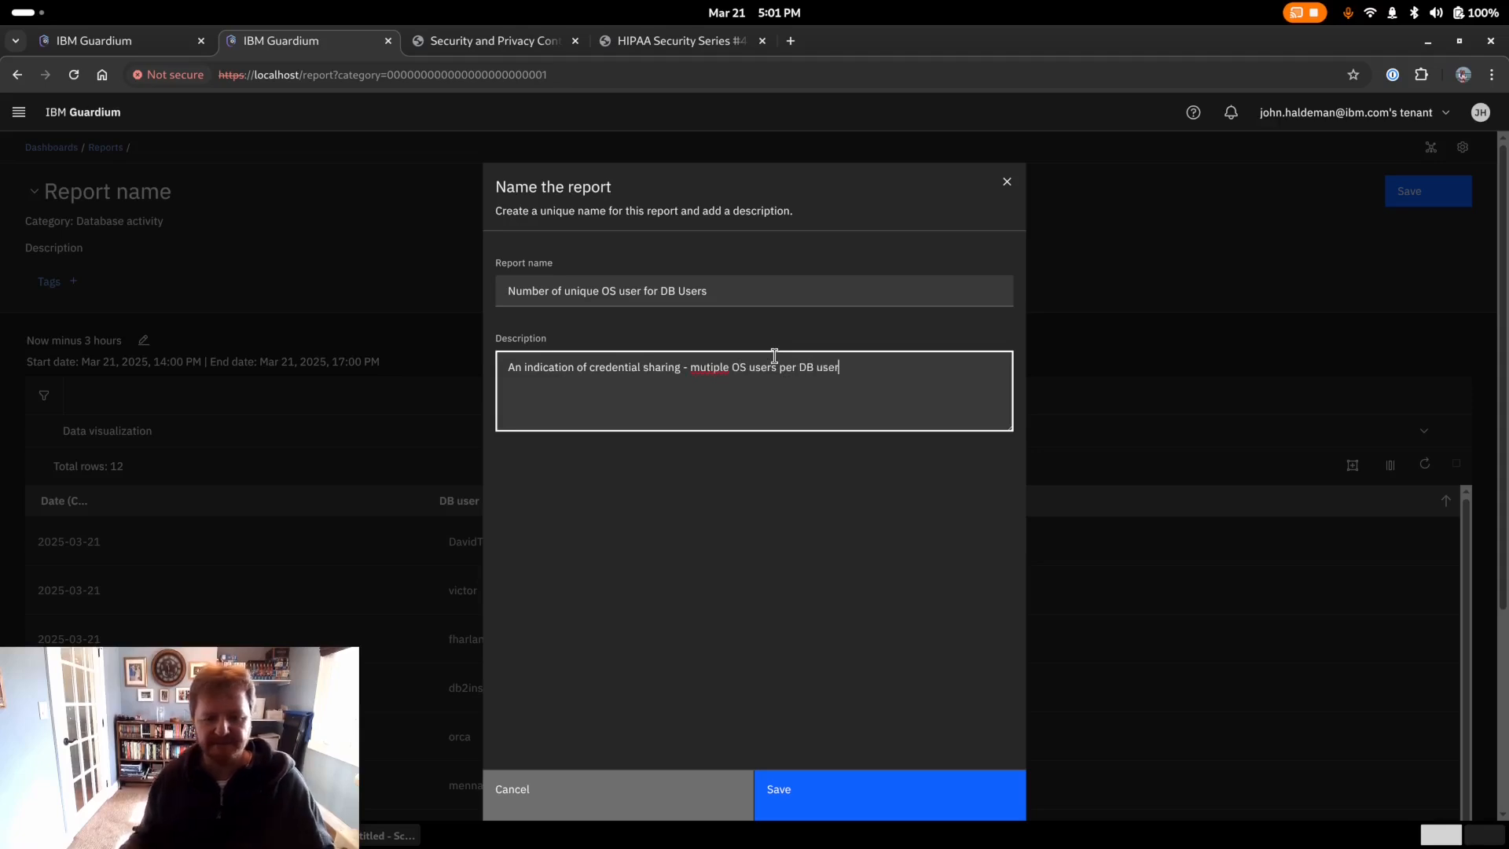
{"action": "right_click", "coordinate": [705, 370]}
{"action": "left_click", "coordinate": [753, 393]}
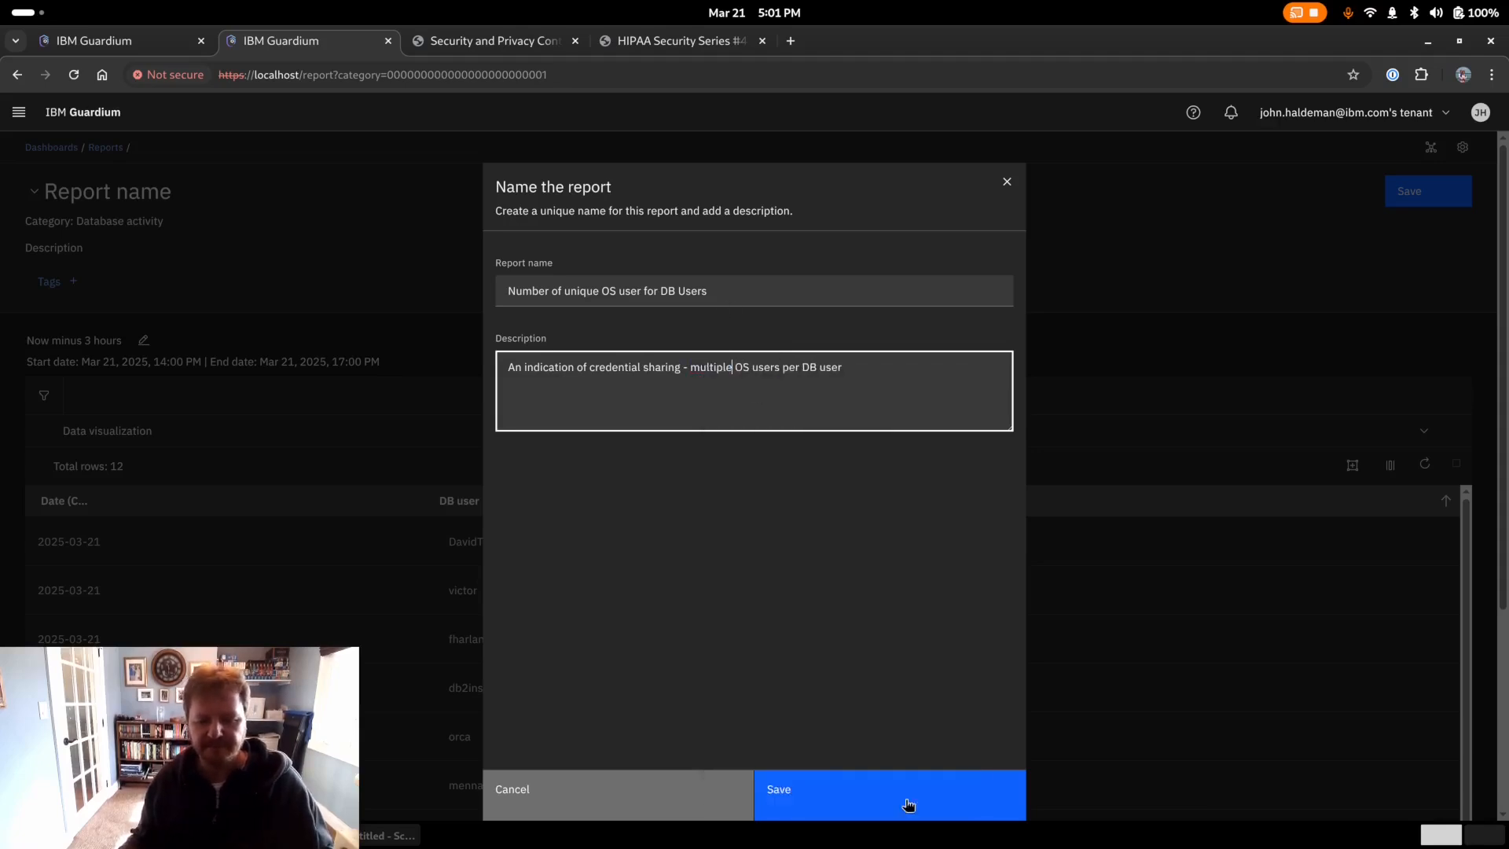
{"action": "left_click", "coordinate": [905, 808]}
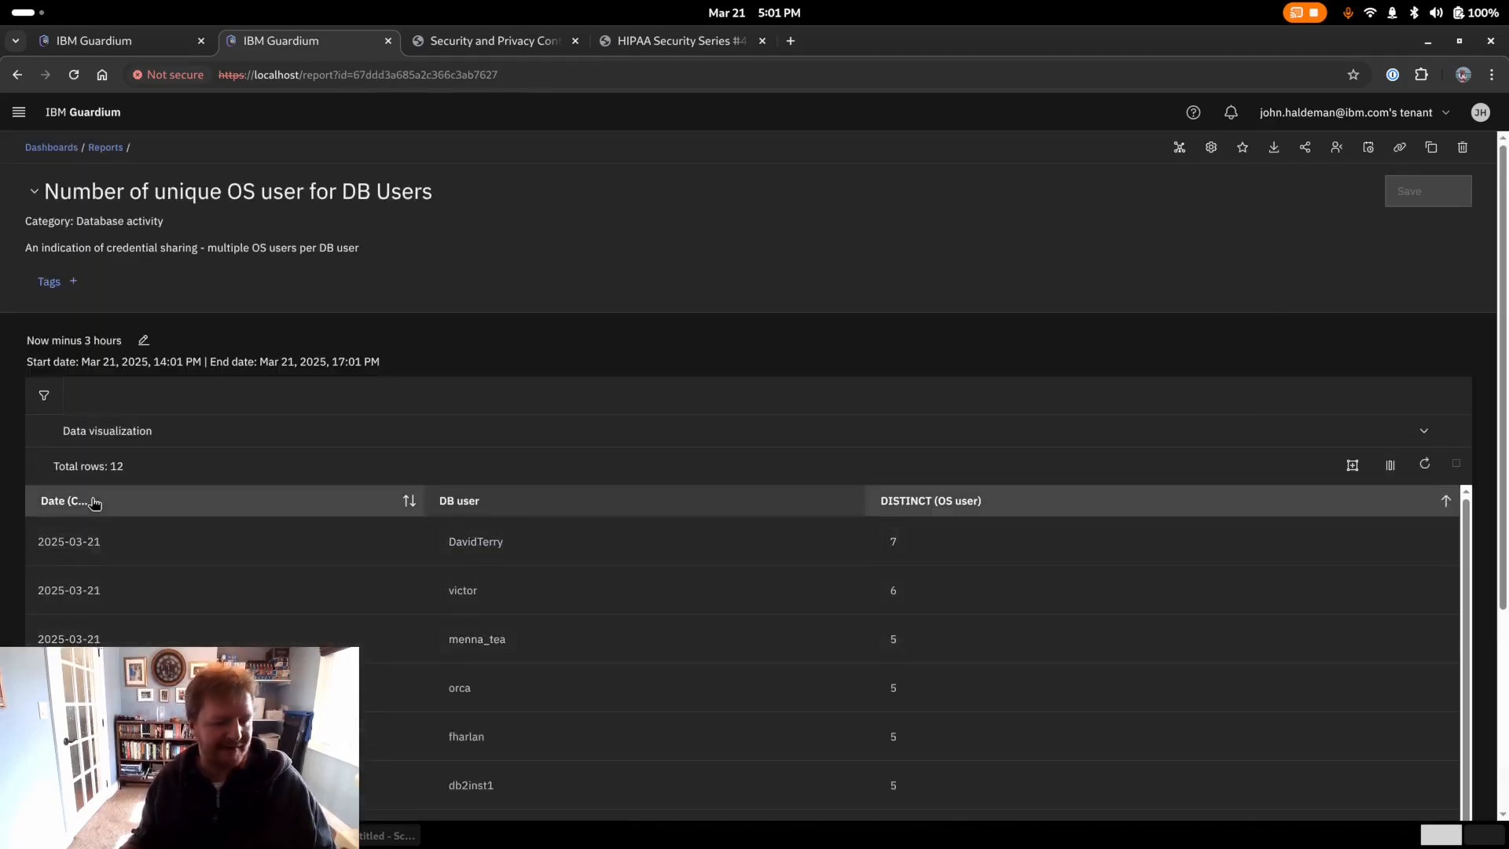
- Set the report's time range to Now minus 7 days and review the DB users with the highest distinct OS user counts
{"action": "left_click", "coordinate": [143, 340]}
{"action": "left_click", "coordinate": [94, 415]}
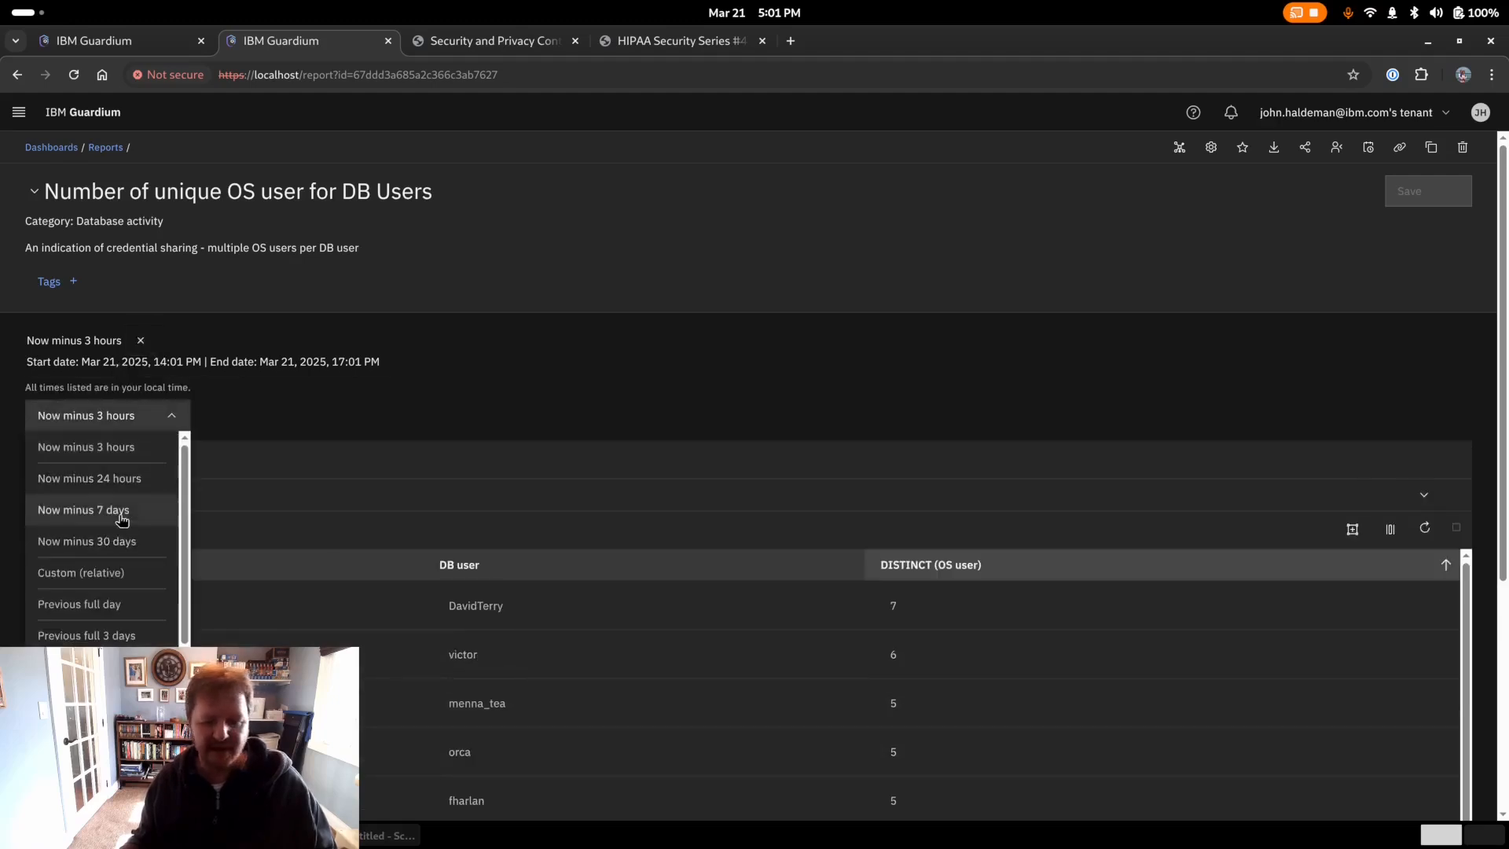
{"action": "left_click", "coordinate": [122, 511]}
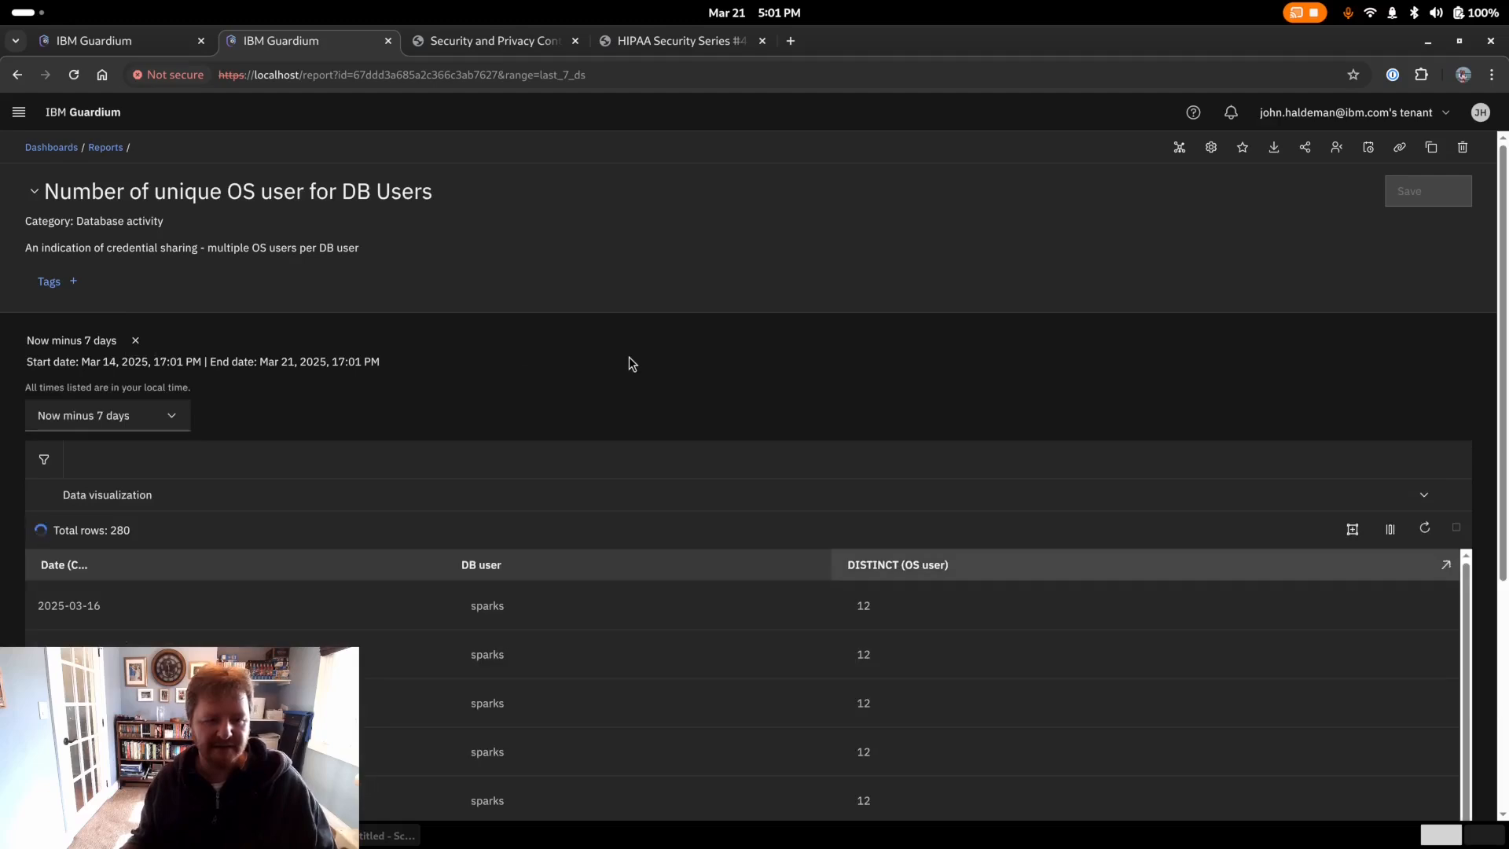
{"action": "scroll", "coordinate": [628, 363], "scroll_direction": "down", "scroll_amount": 1}
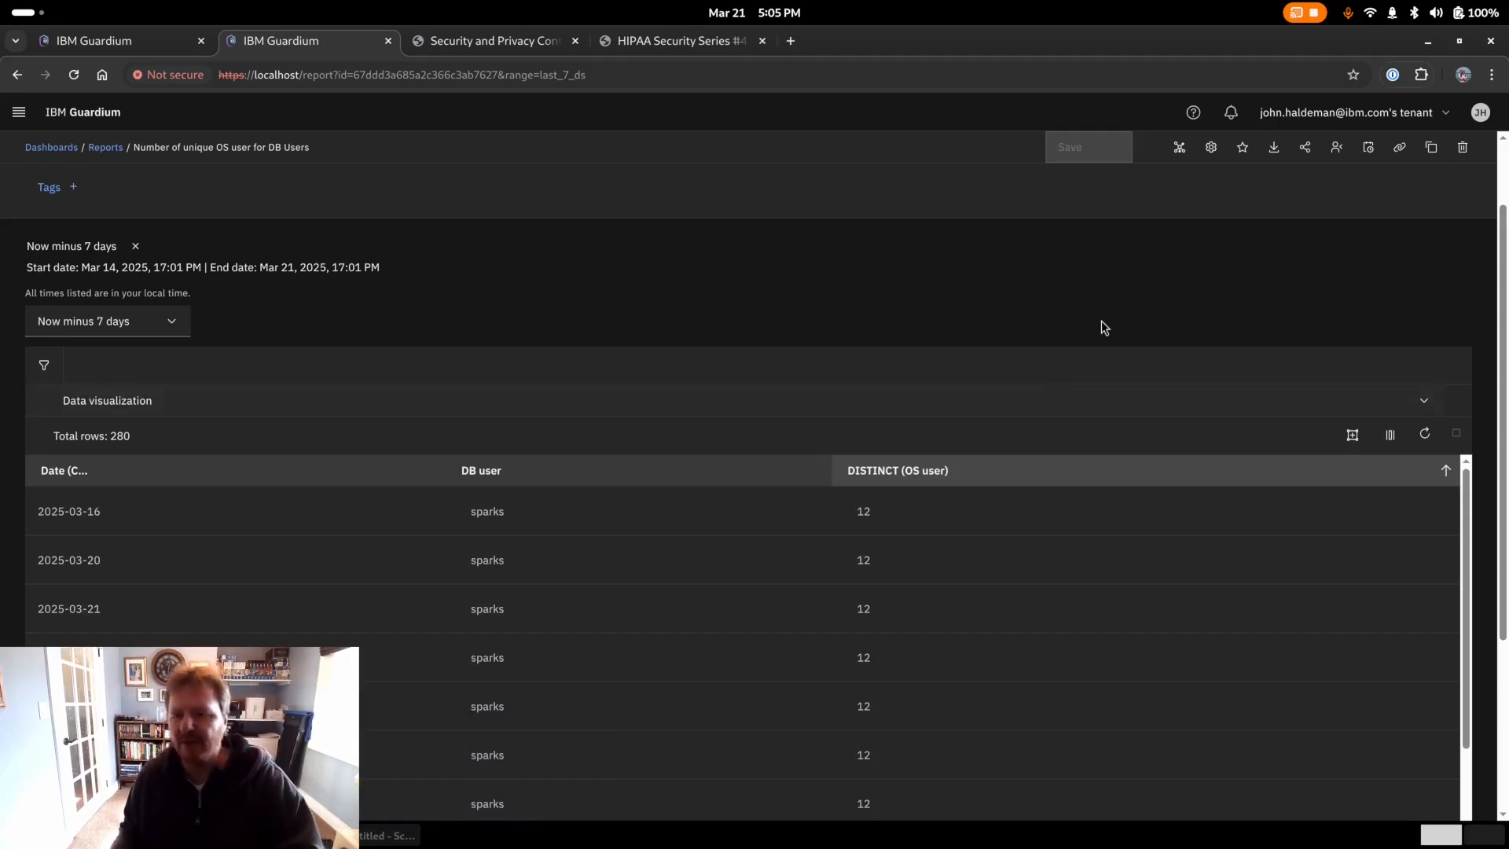
{"action": "scroll", "coordinate": [1114, 346], "scroll_direction": "up", "scroll_amount": 1}
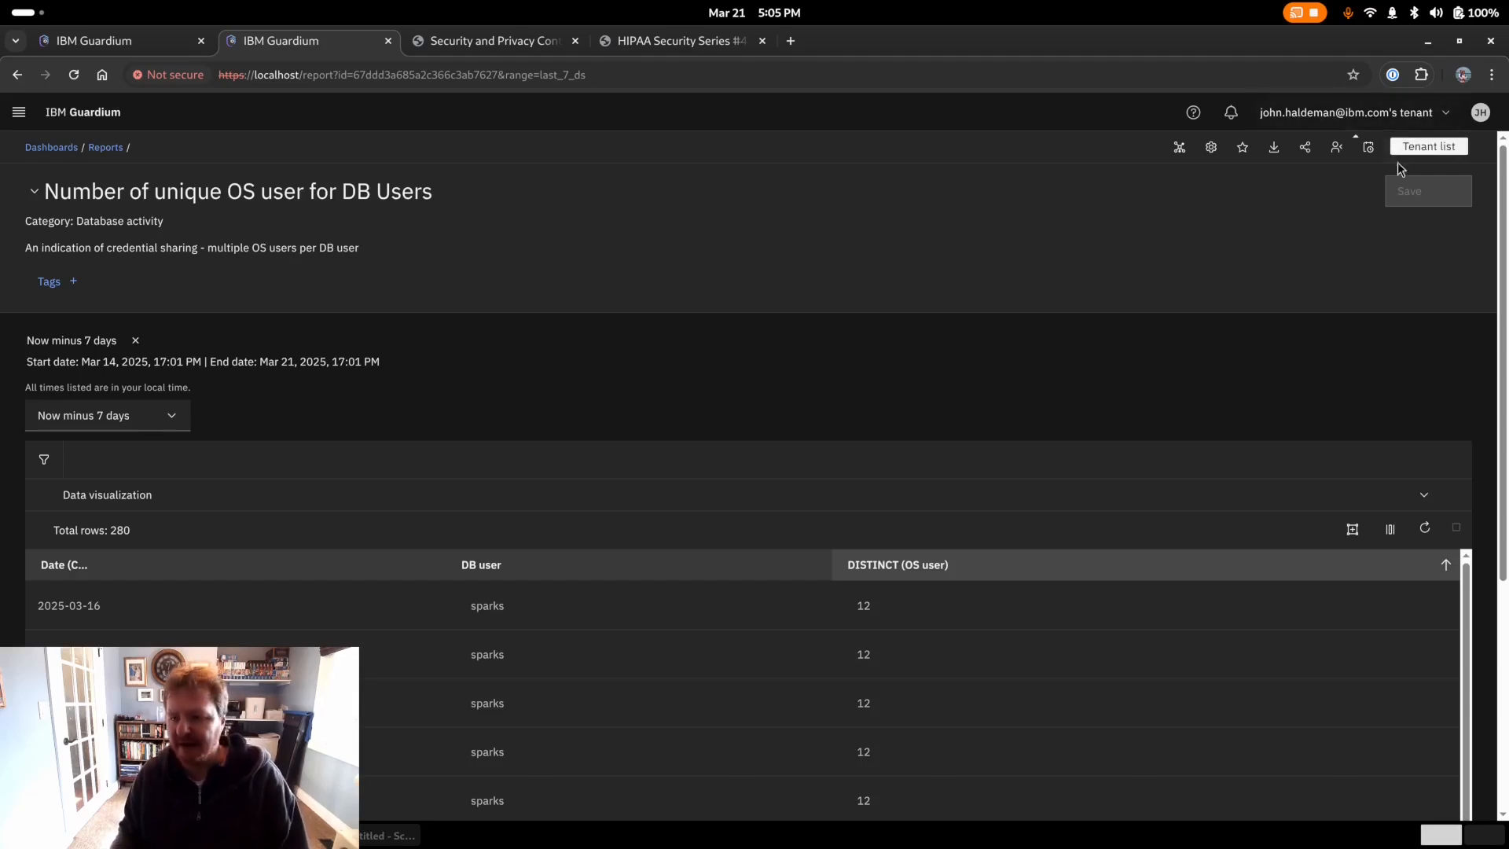
{"action": "scroll", "coordinate": [511, 468], "scroll_direction": "down", "scroll_amount": 3}
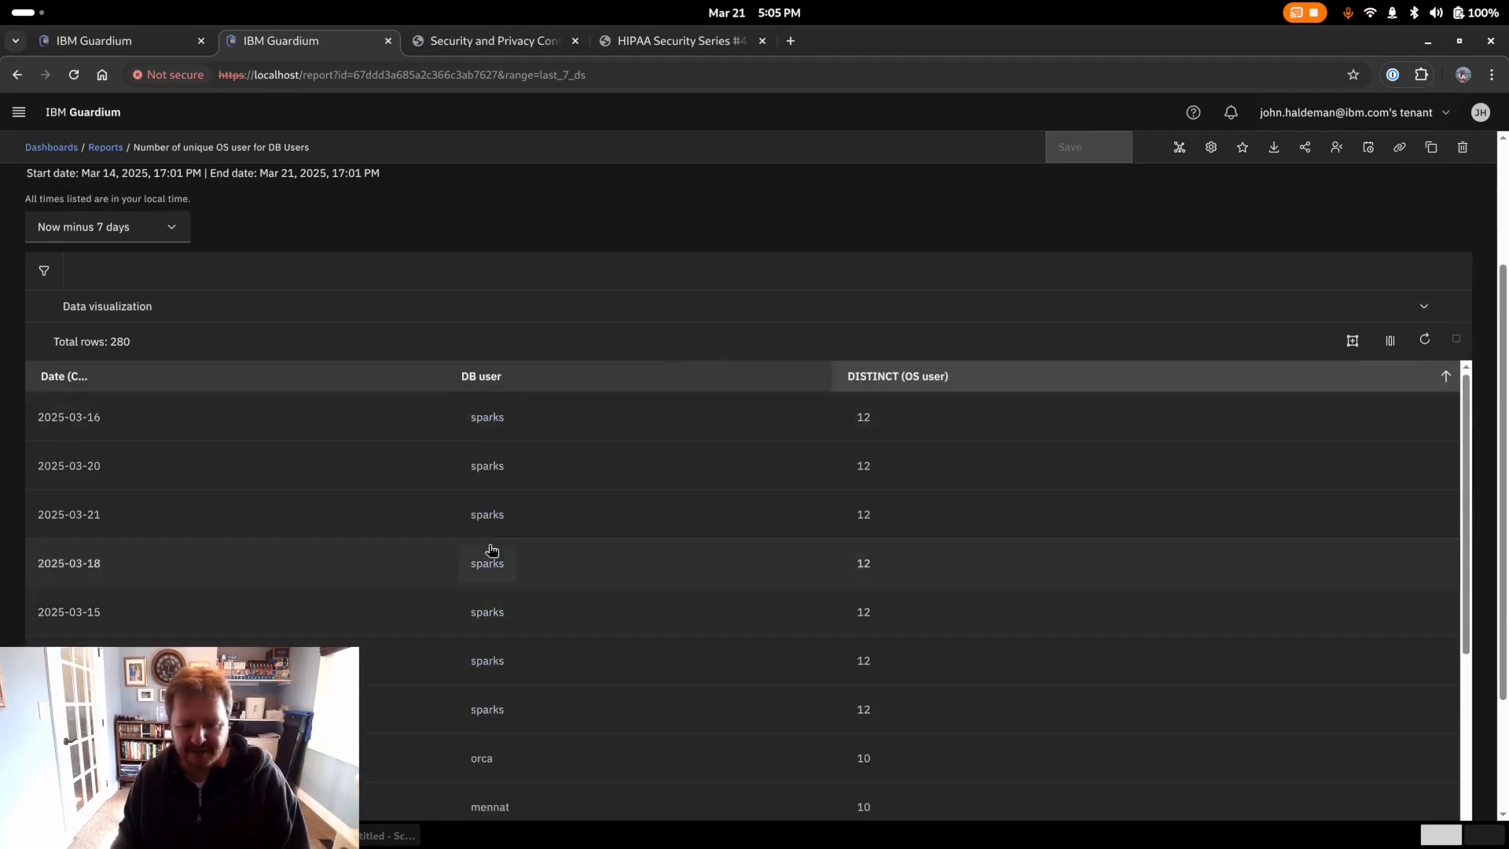
{"action": "scroll", "coordinate": [935, 550], "scroll_direction": "up", "scroll_amount": 3}
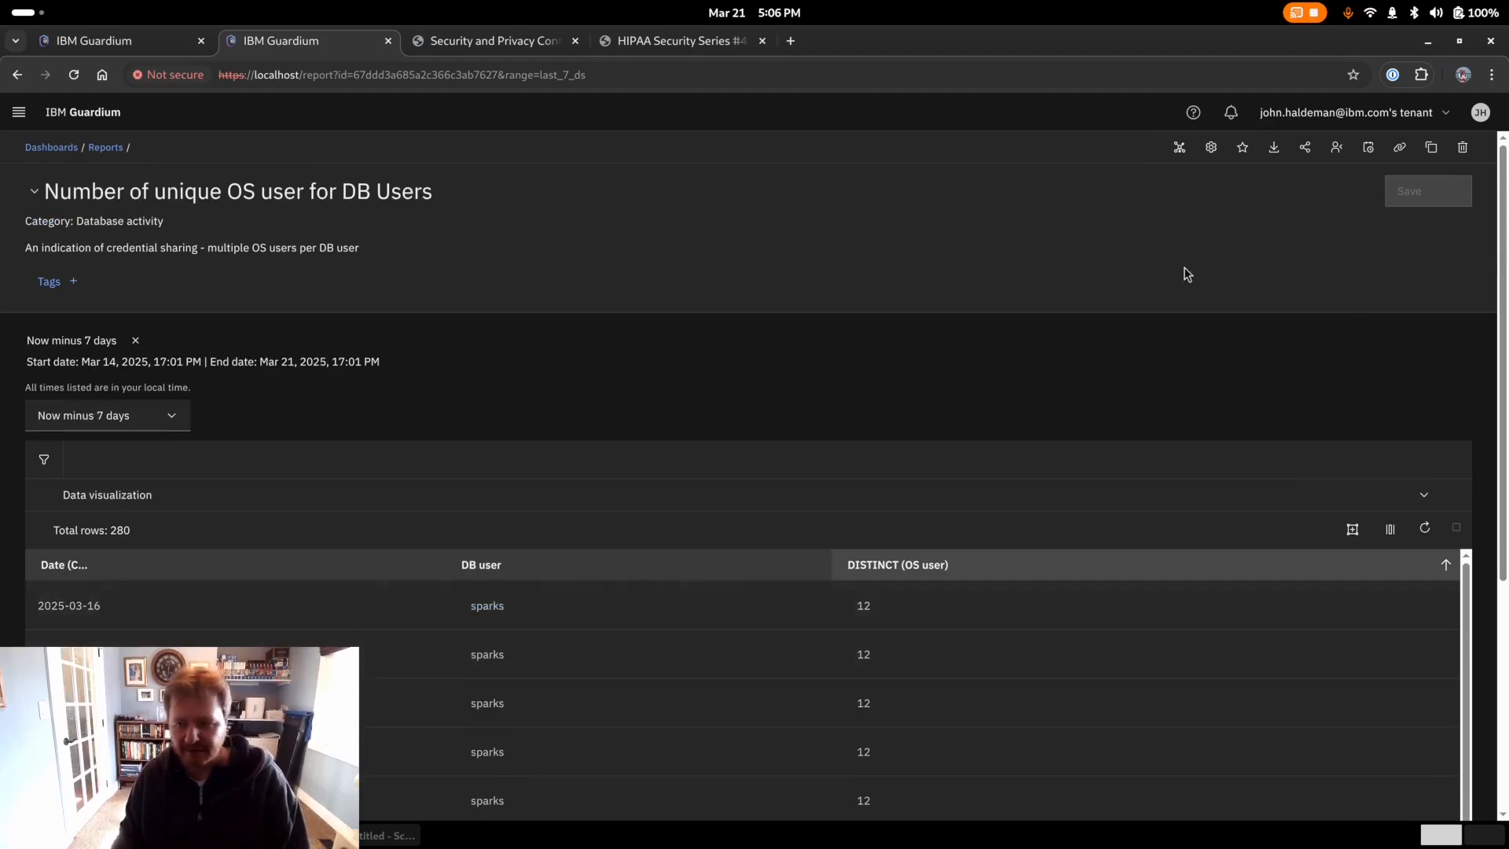
- Start an investigation link from this report to the Connection profiling list report, keeping the recommended DB user = DB user match
{"action": "left_click", "coordinate": [1398, 151]}
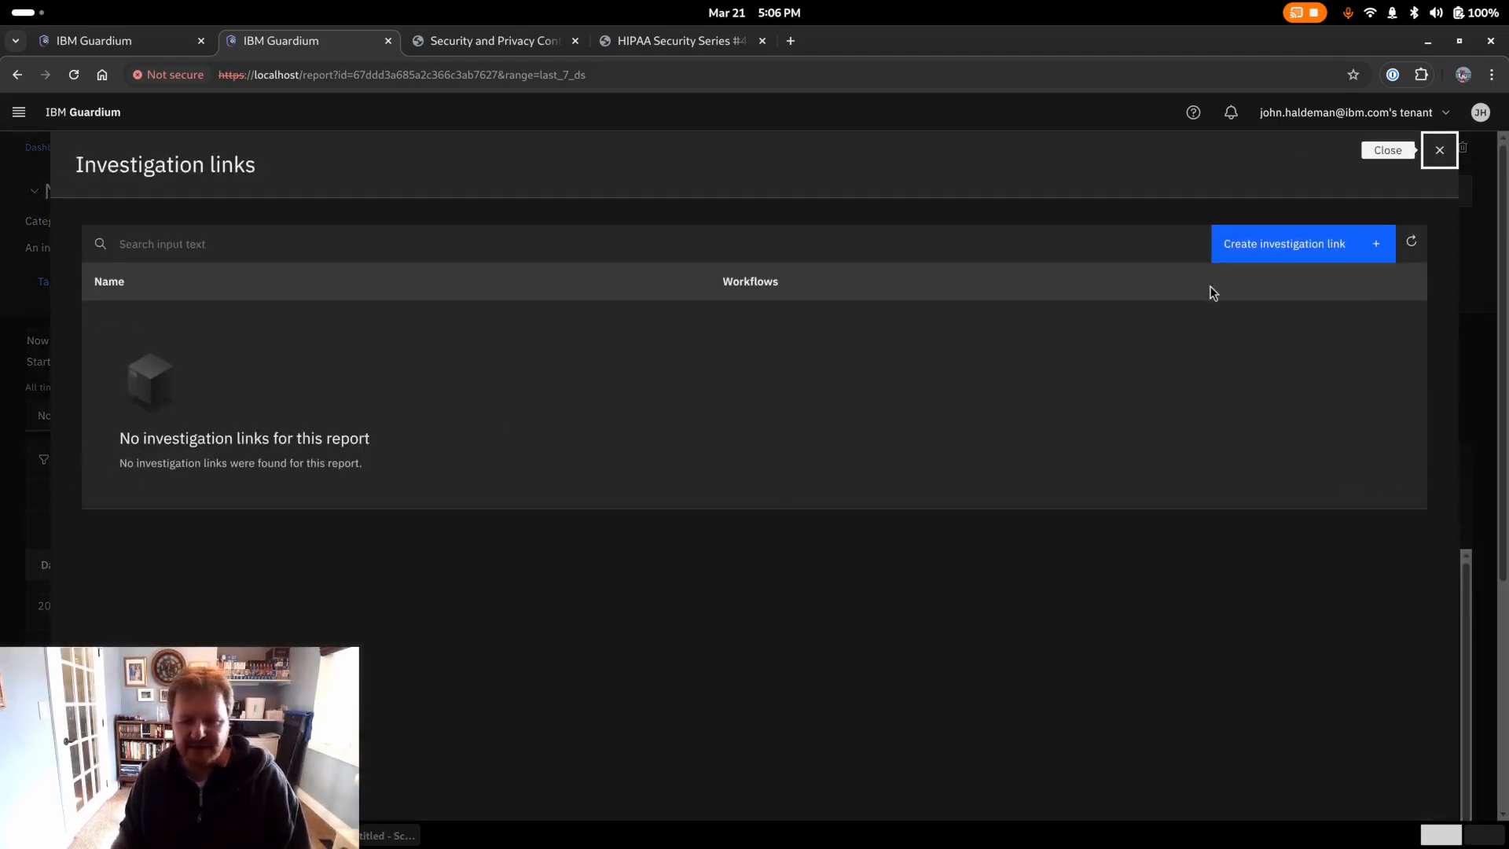
{"action": "left_click", "coordinate": [1289, 256]}
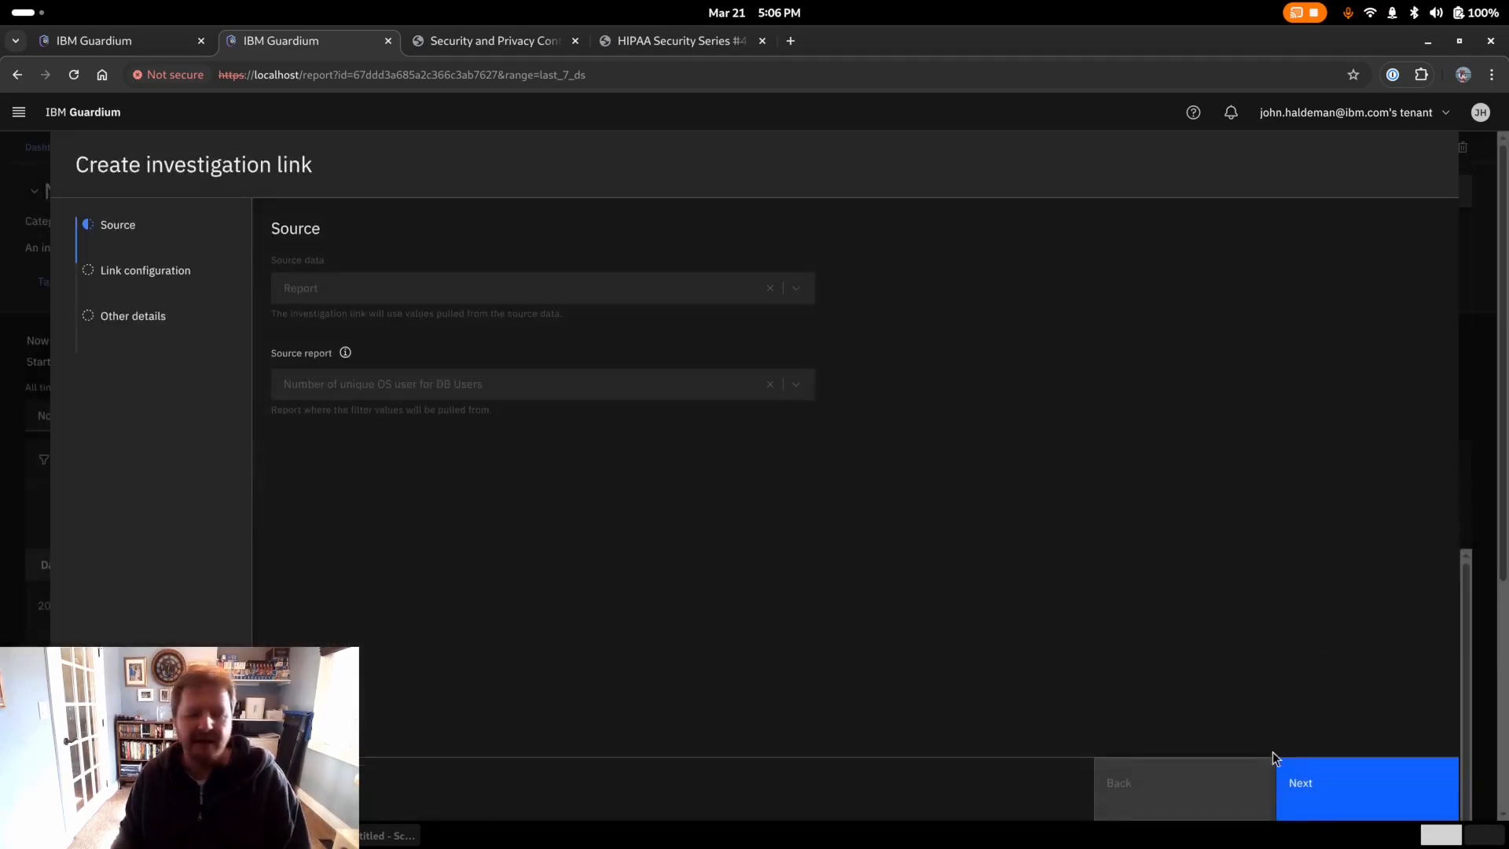
{"action": "left_click", "coordinate": [1281, 768]}
{"action": "left_click", "coordinate": [439, 369]}
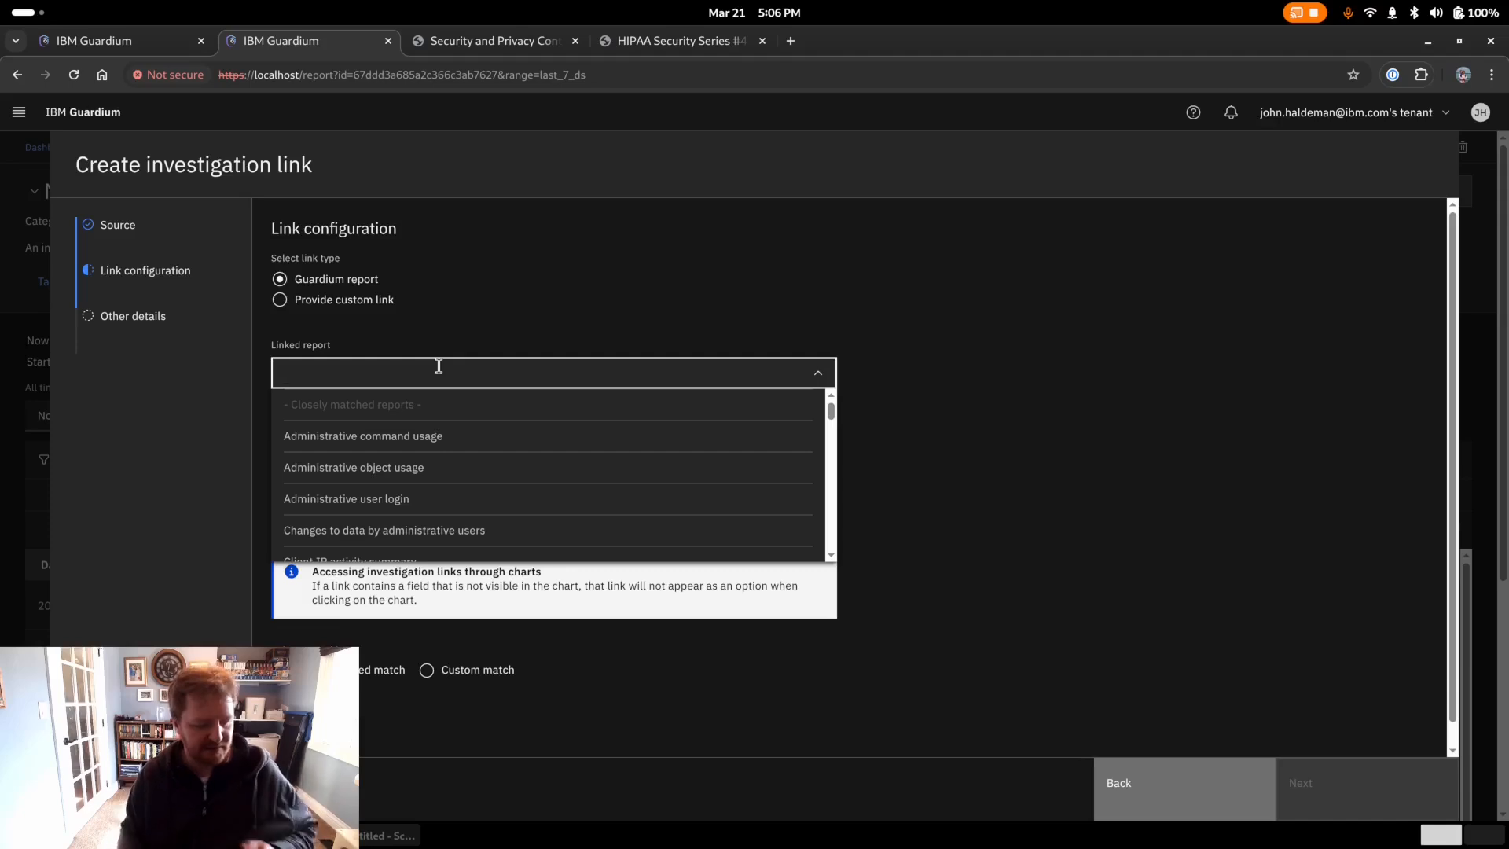
{"action": "type", "text": "on"}
{"action": "key", "text": "BackSpace"}
{"action": "key", "text": "BackSpace"}
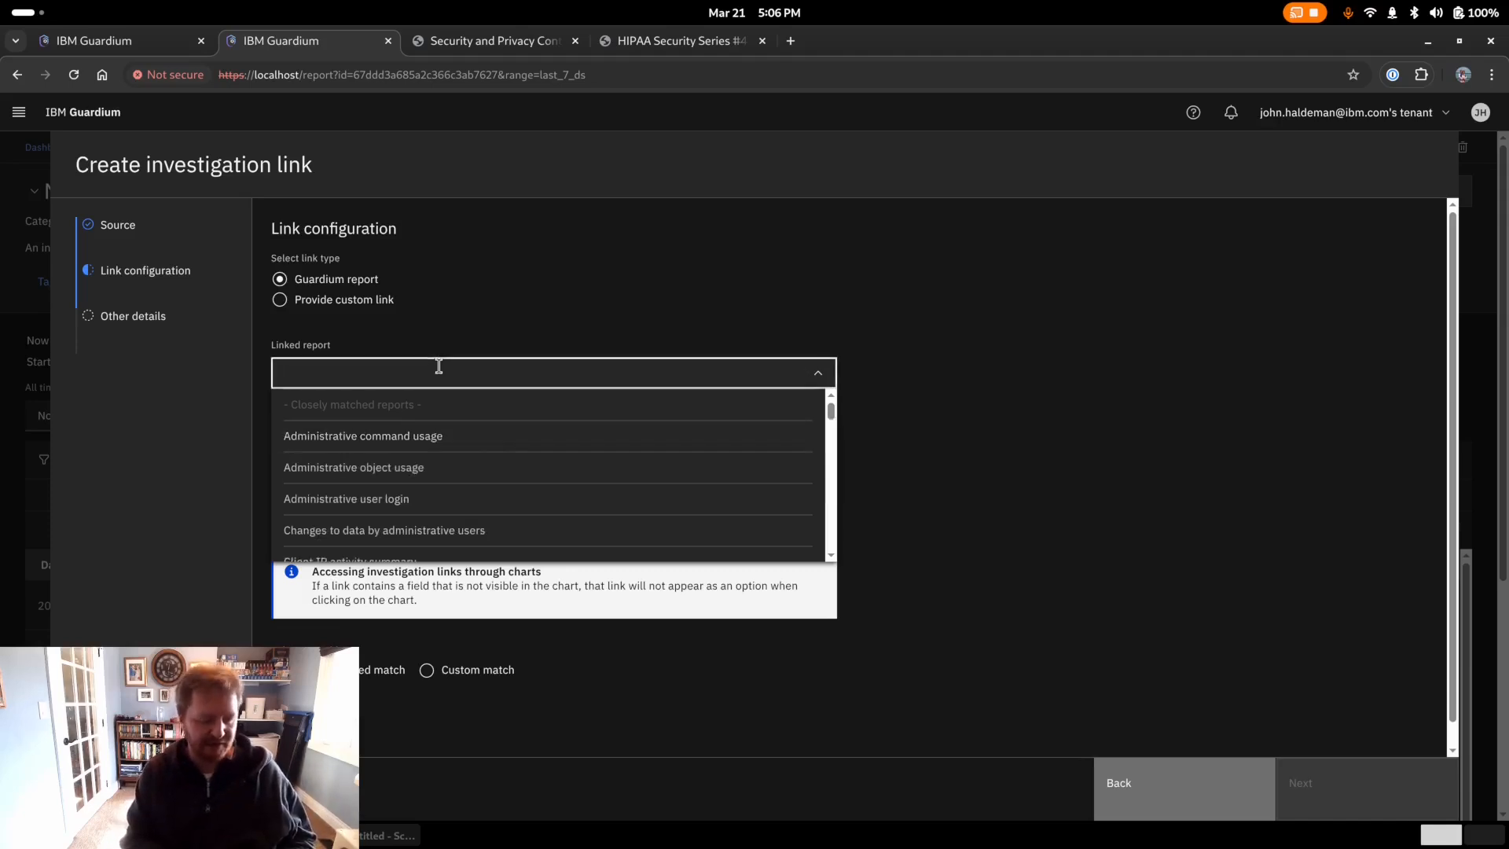
{"action": "type", "text": "connec"}
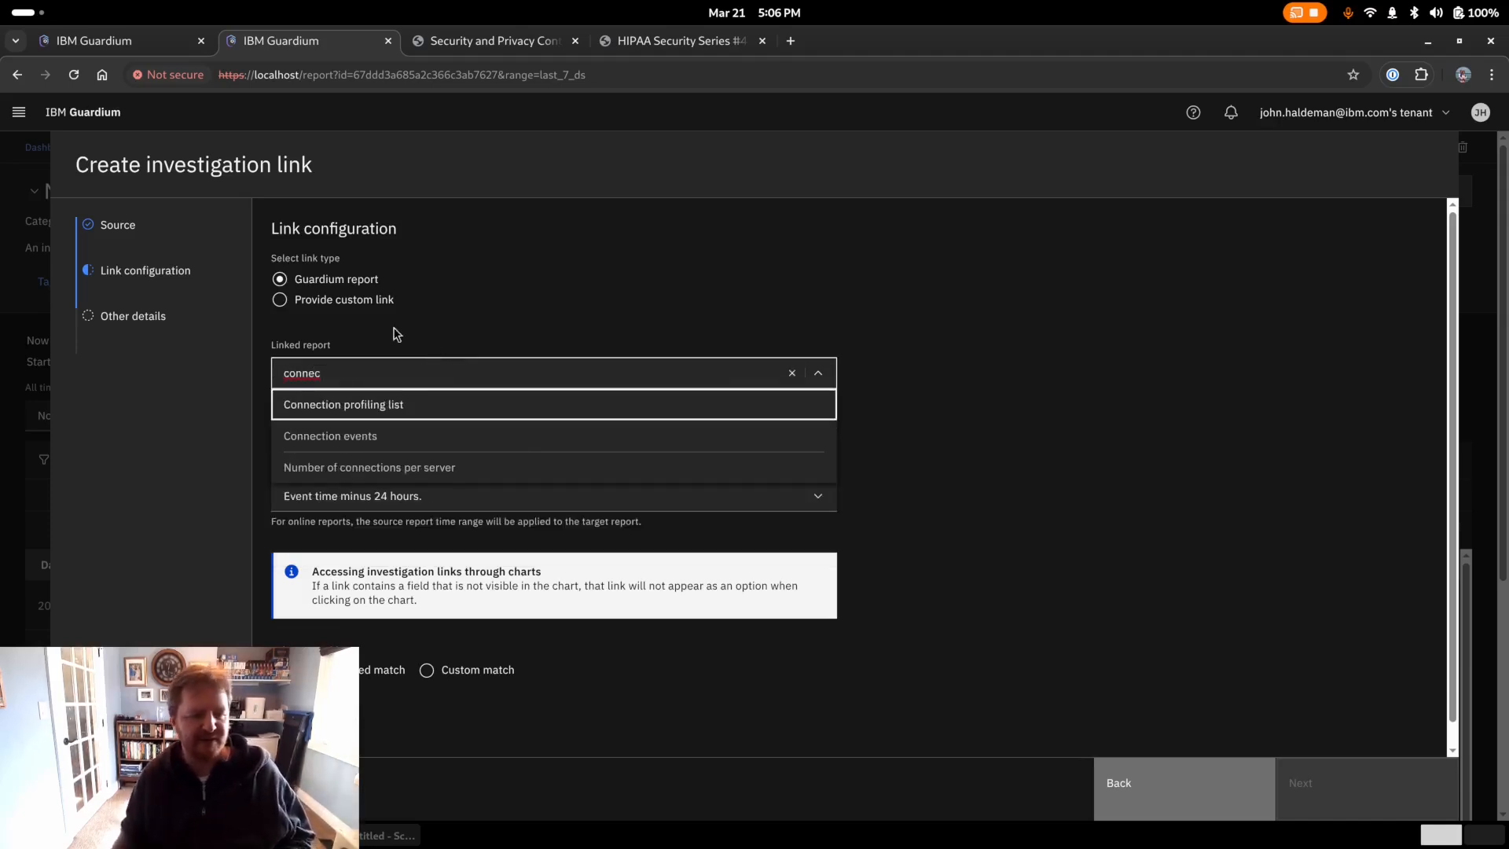
{"action": "left_click", "coordinate": [454, 409]}
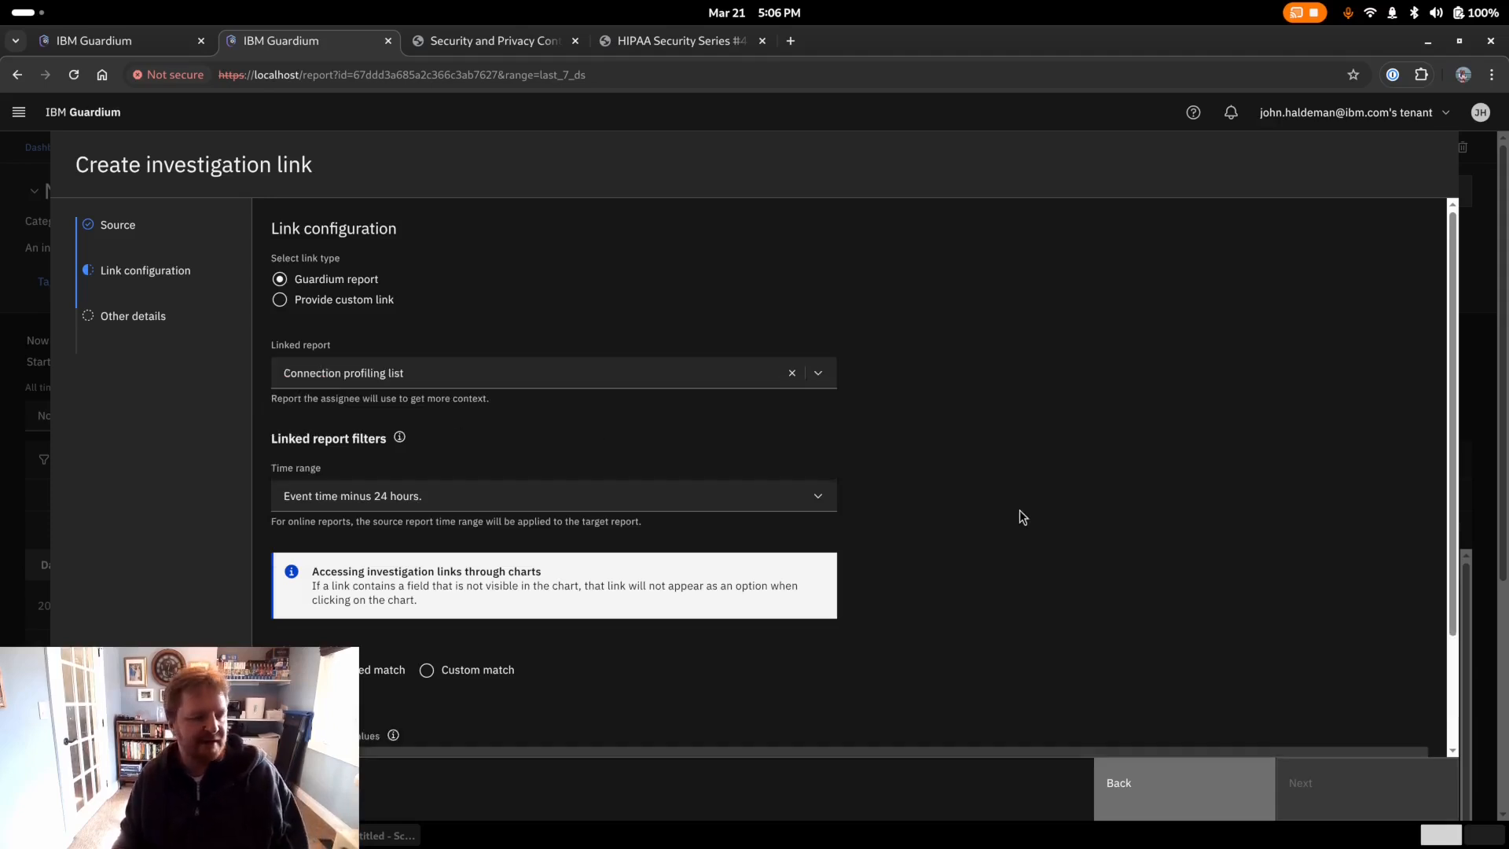
{"action": "scroll", "coordinate": [717, 501], "scroll_direction": "down", "scroll_amount": 2}
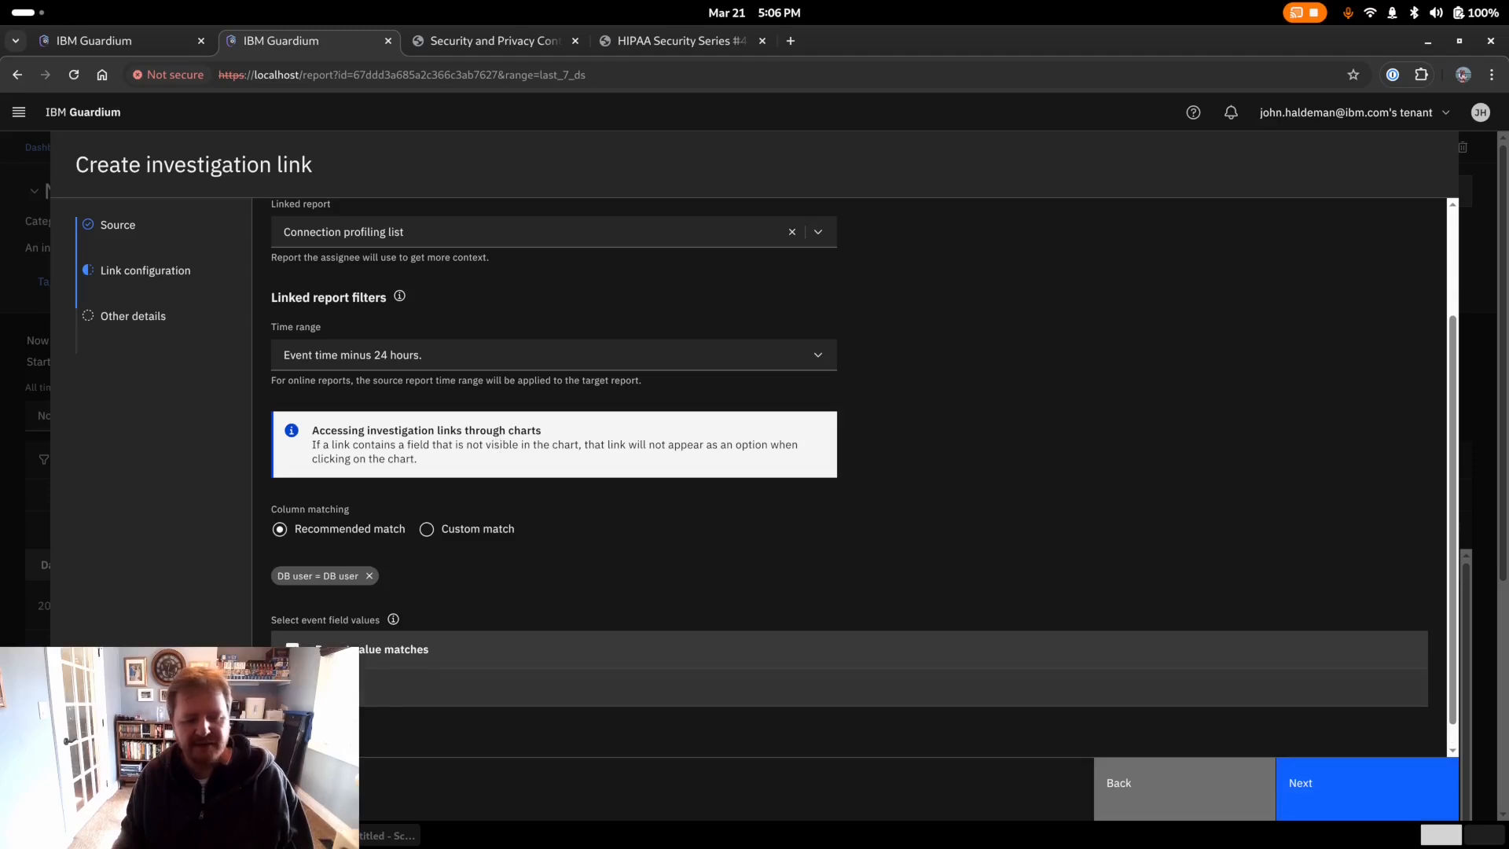
{"action": "scroll", "coordinate": [356, 633], "scroll_direction": "down", "scroll_amount": 1}
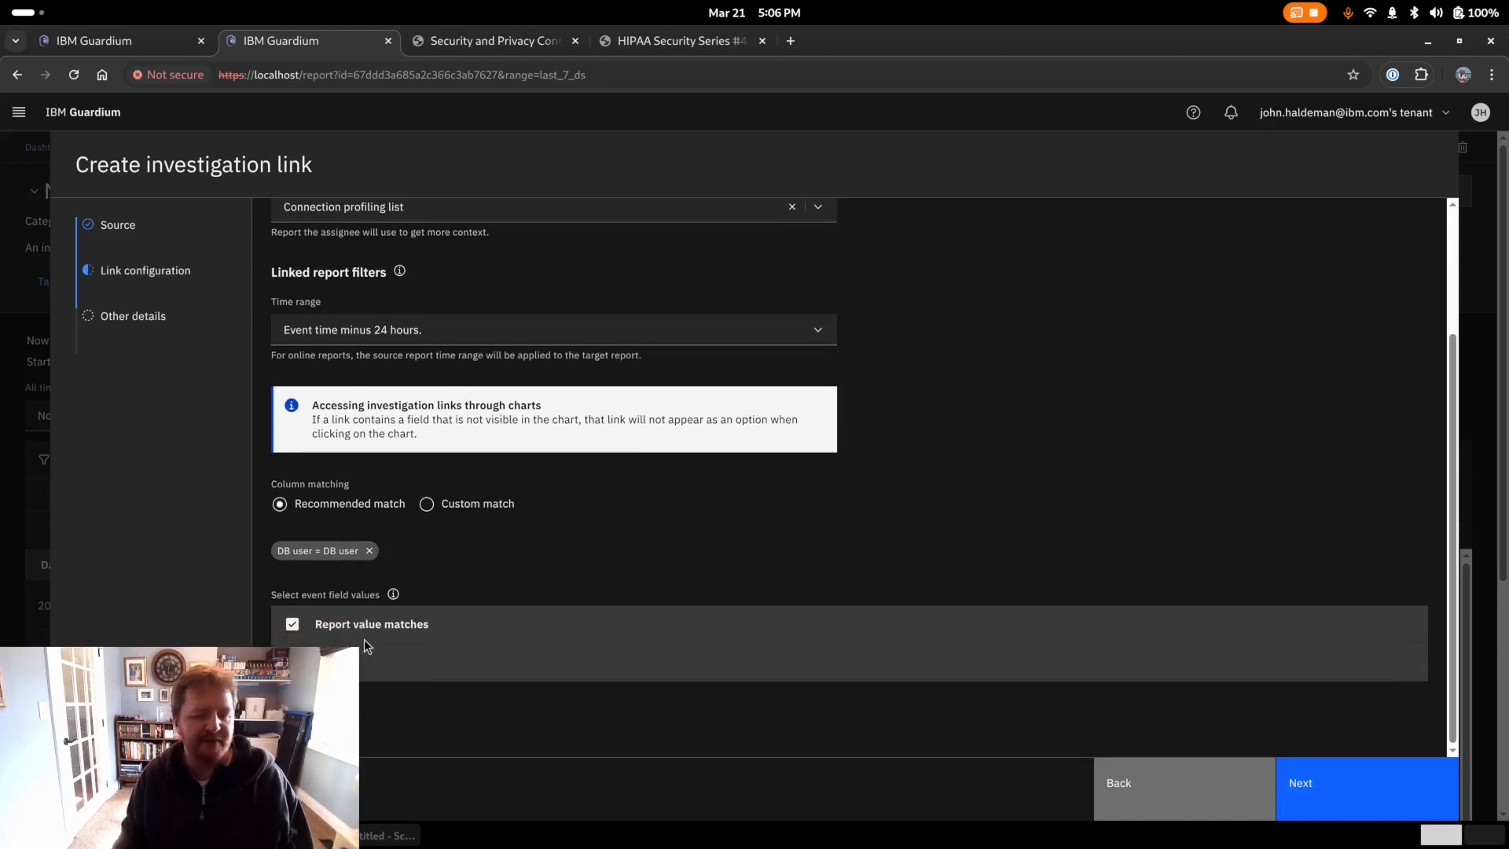
{"action": "left_click", "coordinate": [1317, 797]}
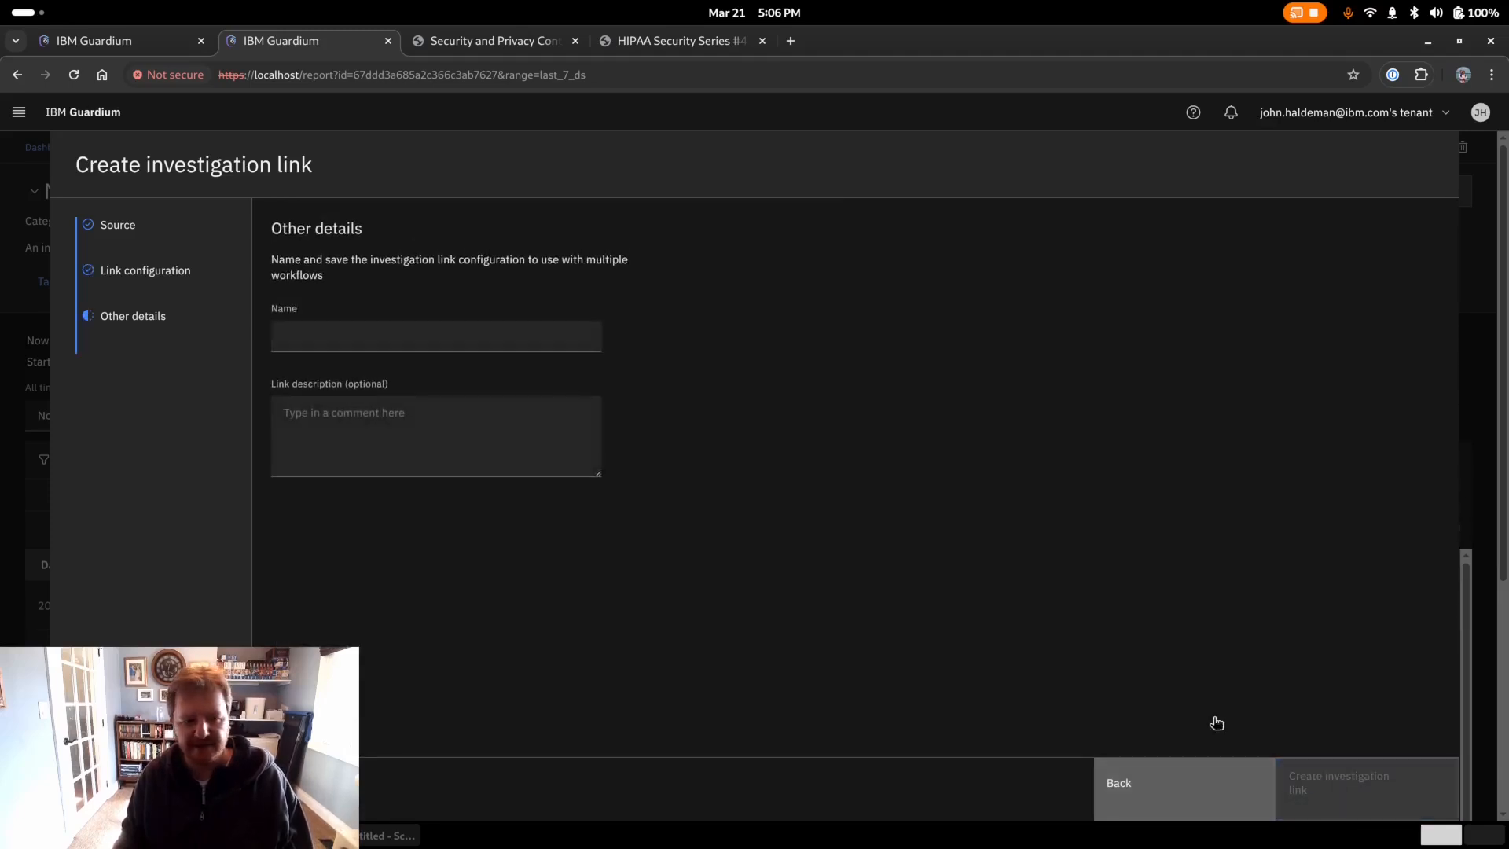
- Name the investigation link "Connection details for user", create it, and return to the report
{"action": "left_click", "coordinate": [374, 333]}
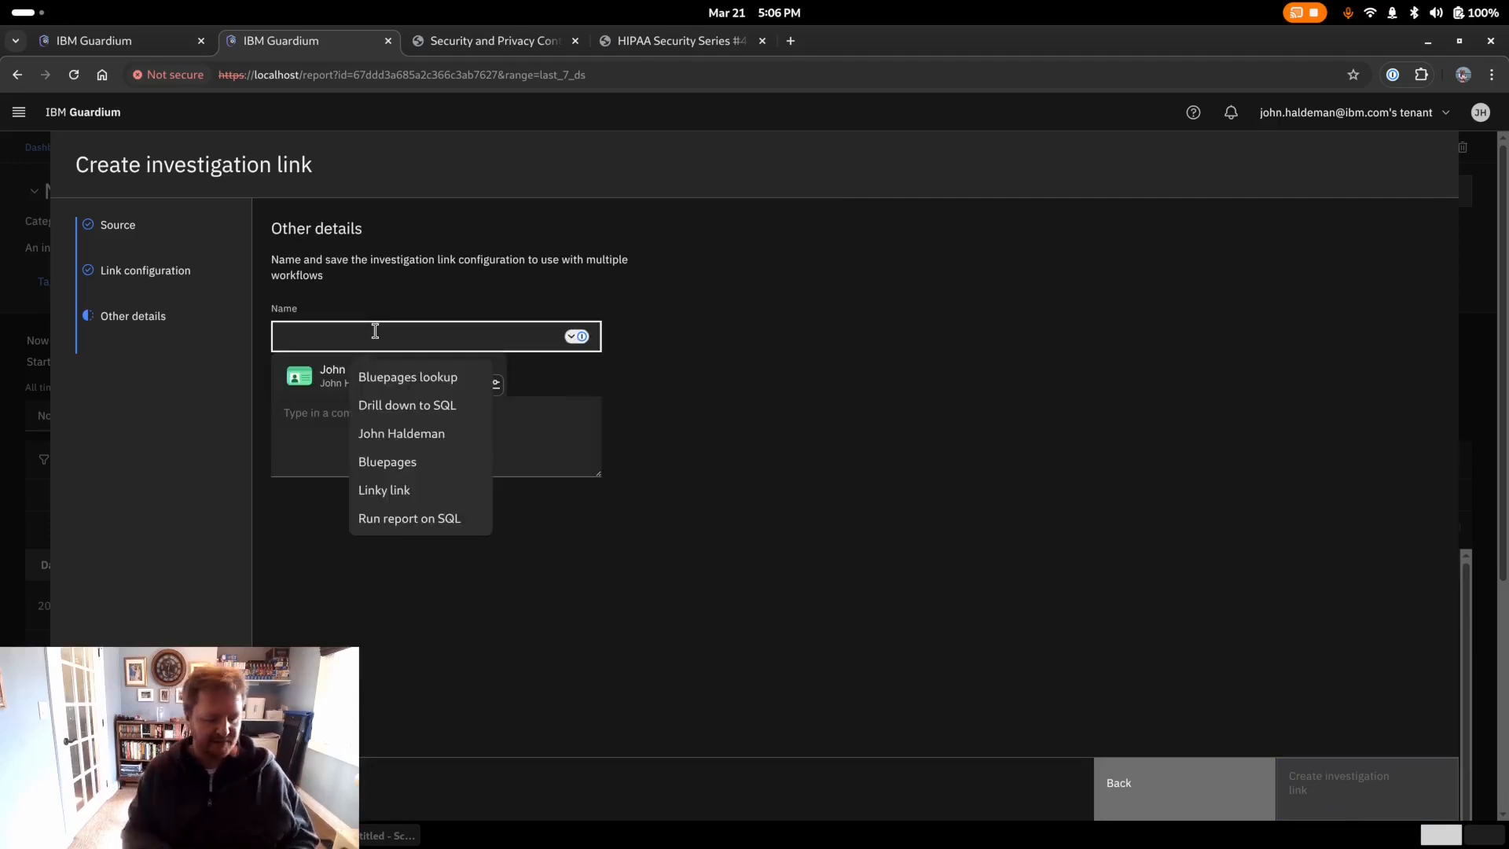
{"action": "type", "text": "Co"}
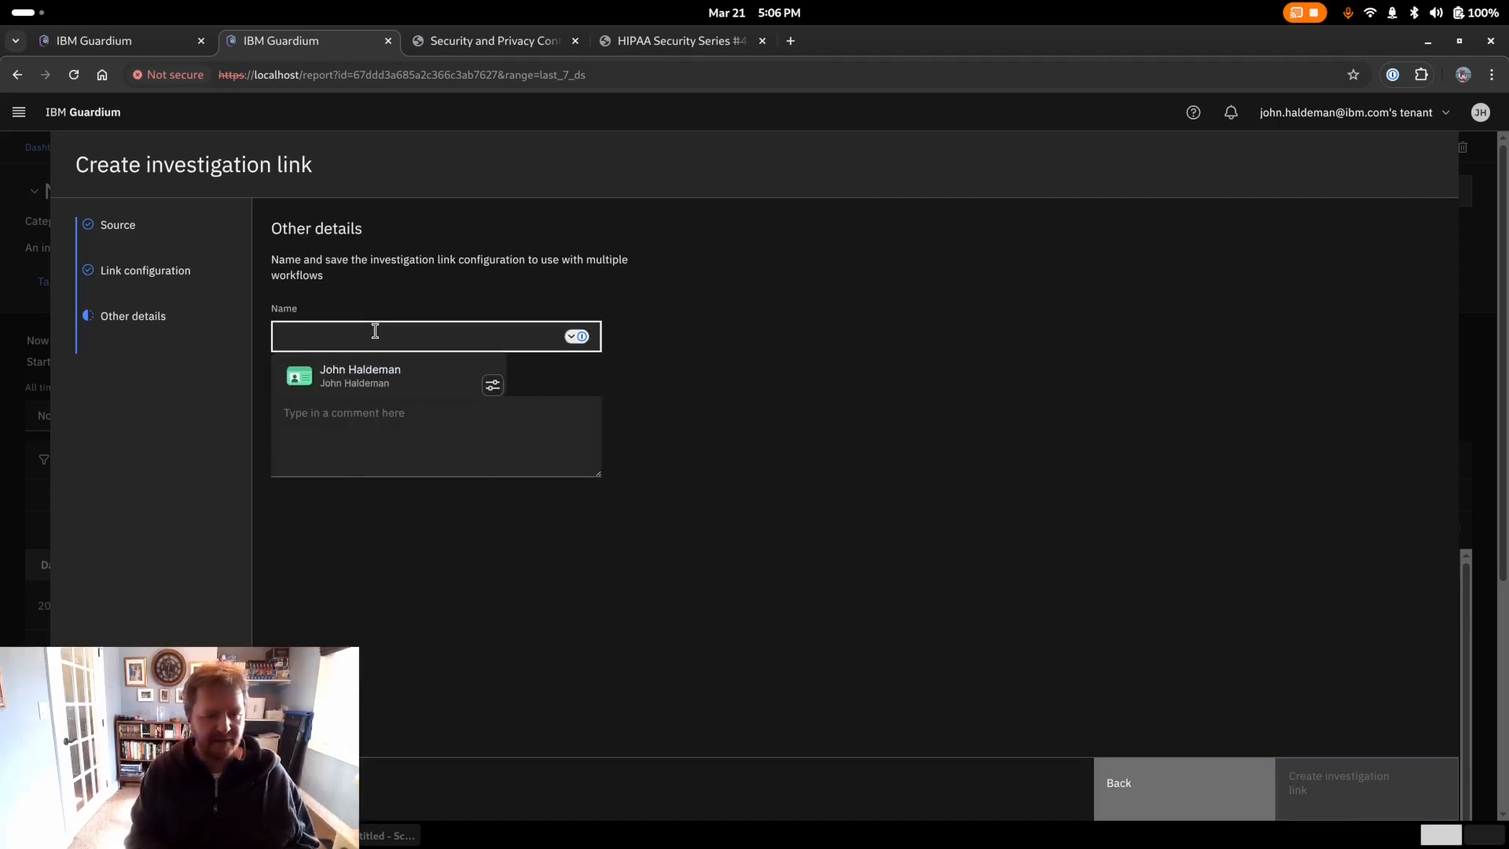
{"action": "type", "text": "nnection details for user"}
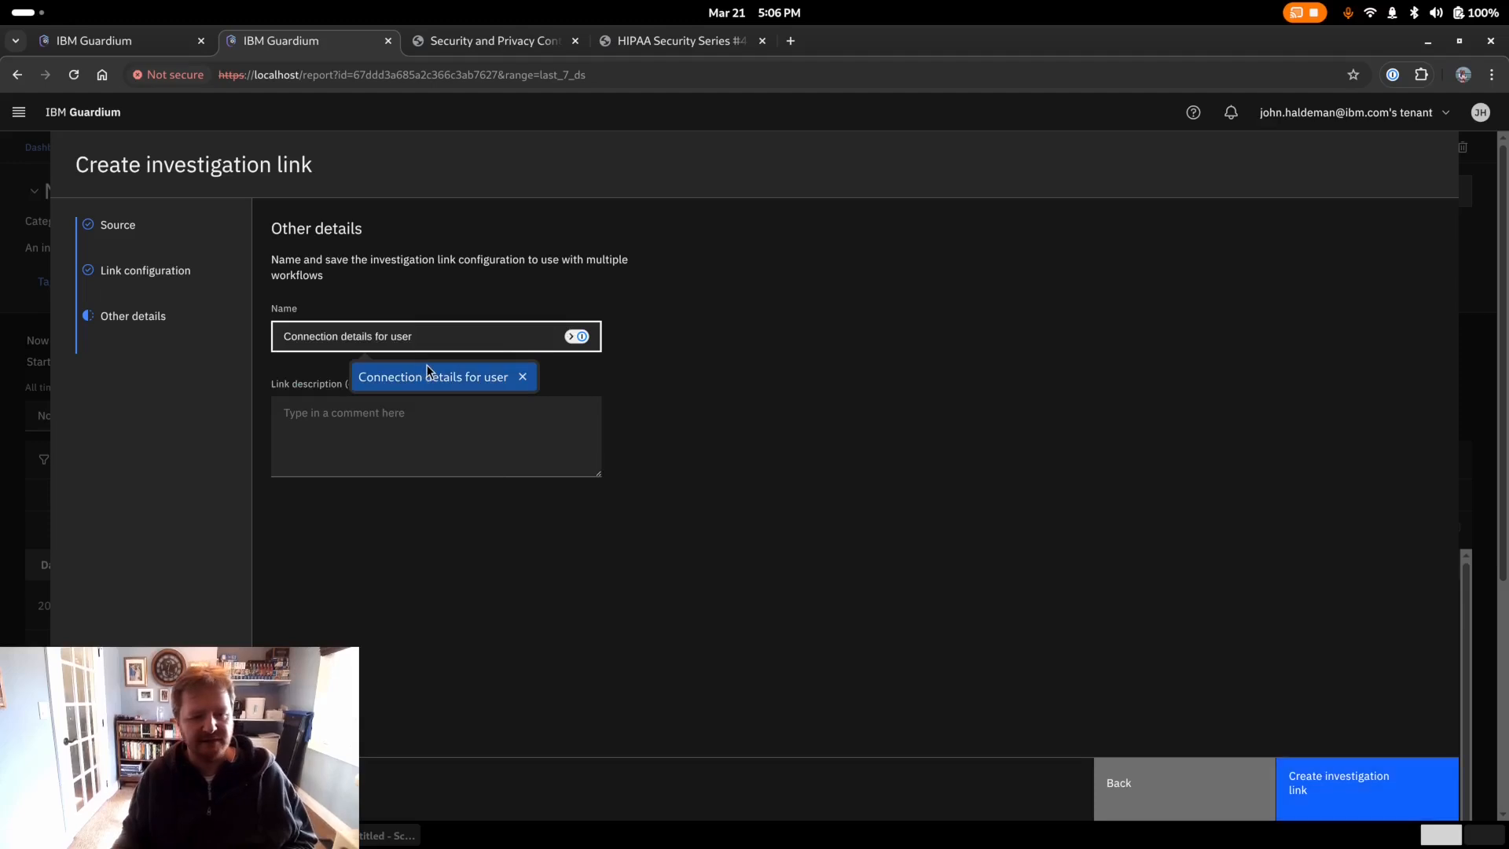
{"action": "left_click", "coordinate": [428, 377]}
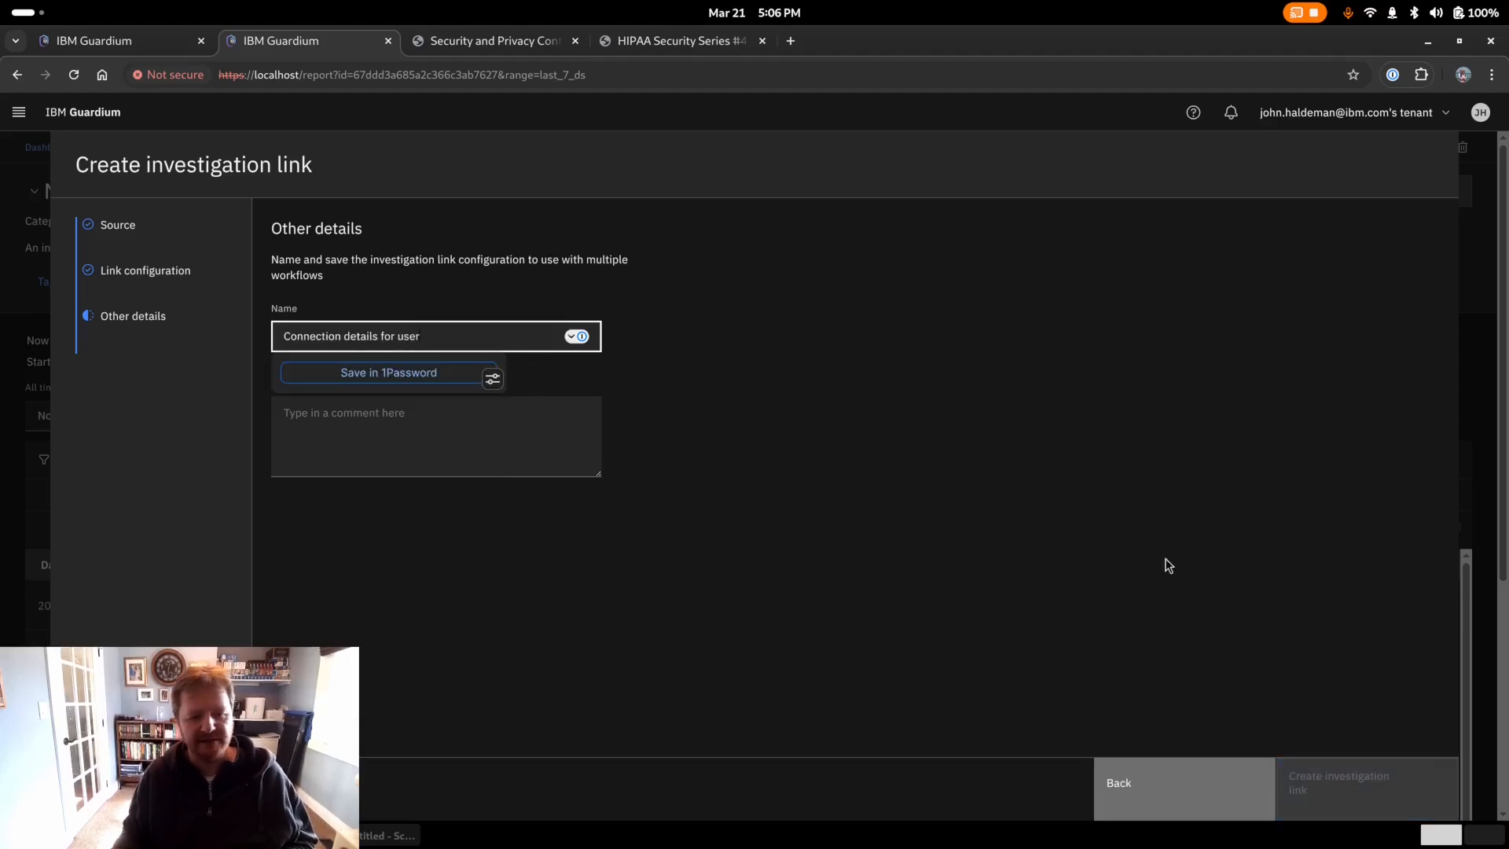
{"action": "left_click", "coordinate": [1407, 809]}
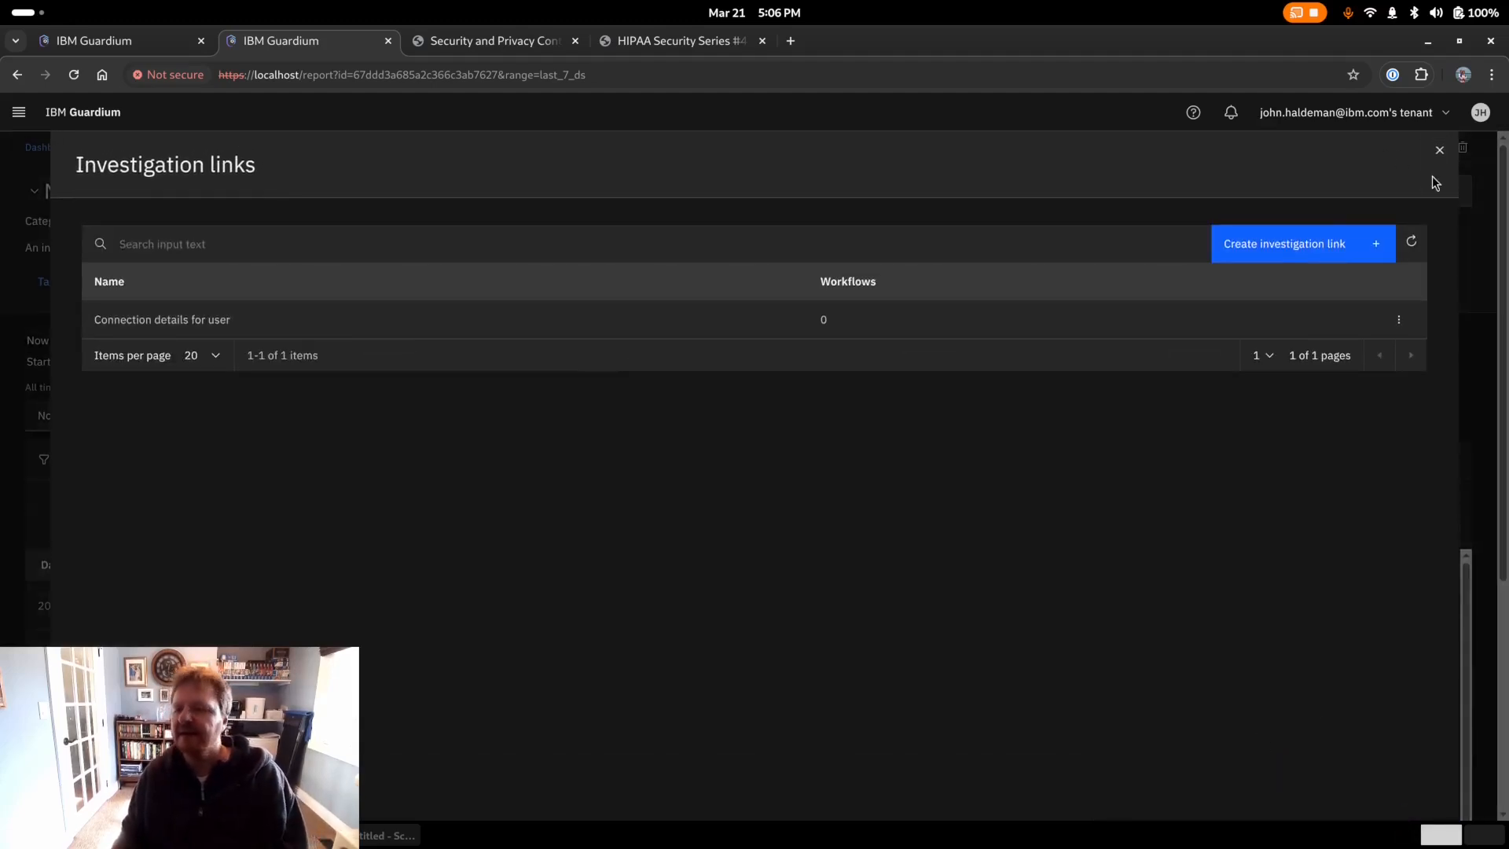
{"action": "left_click", "coordinate": [1439, 149]}
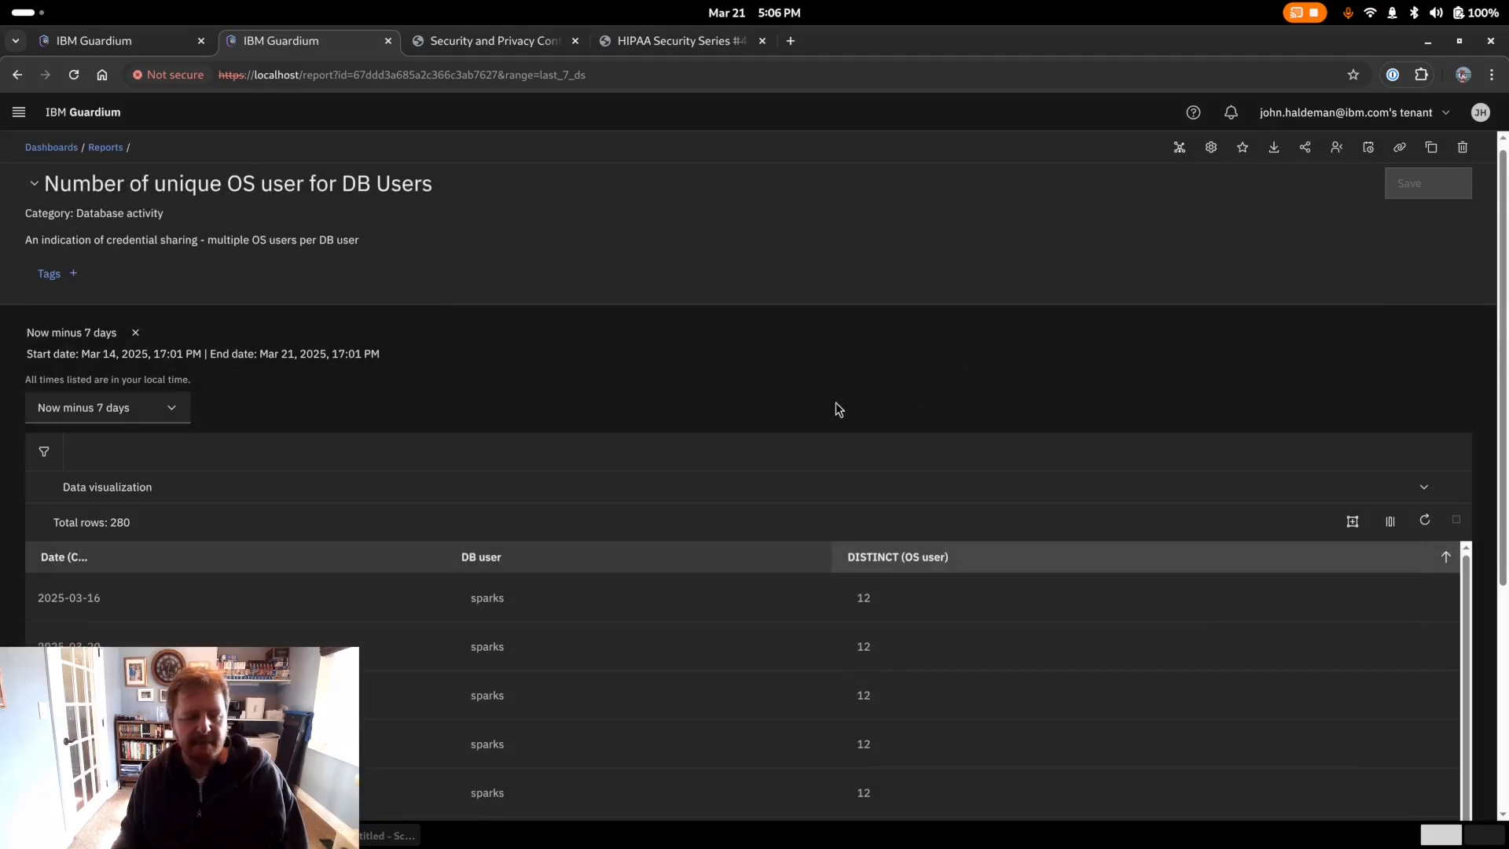
- Follow the Connection details for user link from the first row's DB user and review the listed connections
{"action": "scroll", "coordinate": [836, 402], "scroll_direction": "down", "scroll_amount": 2}
{"action": "left_click", "coordinate": [492, 431]}
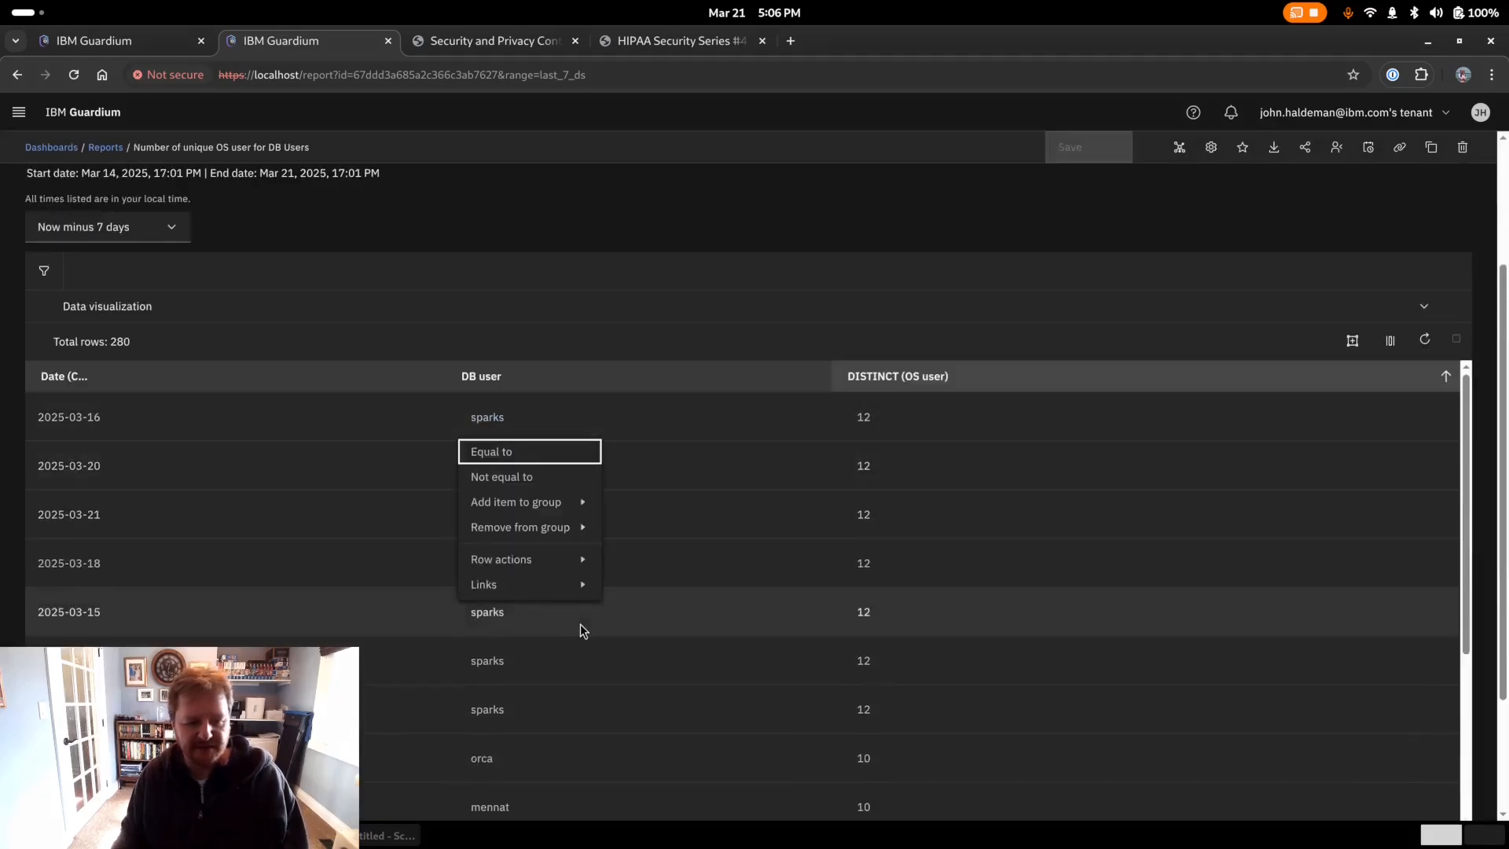
{"action": "mouse_move", "coordinate": [539, 581]}
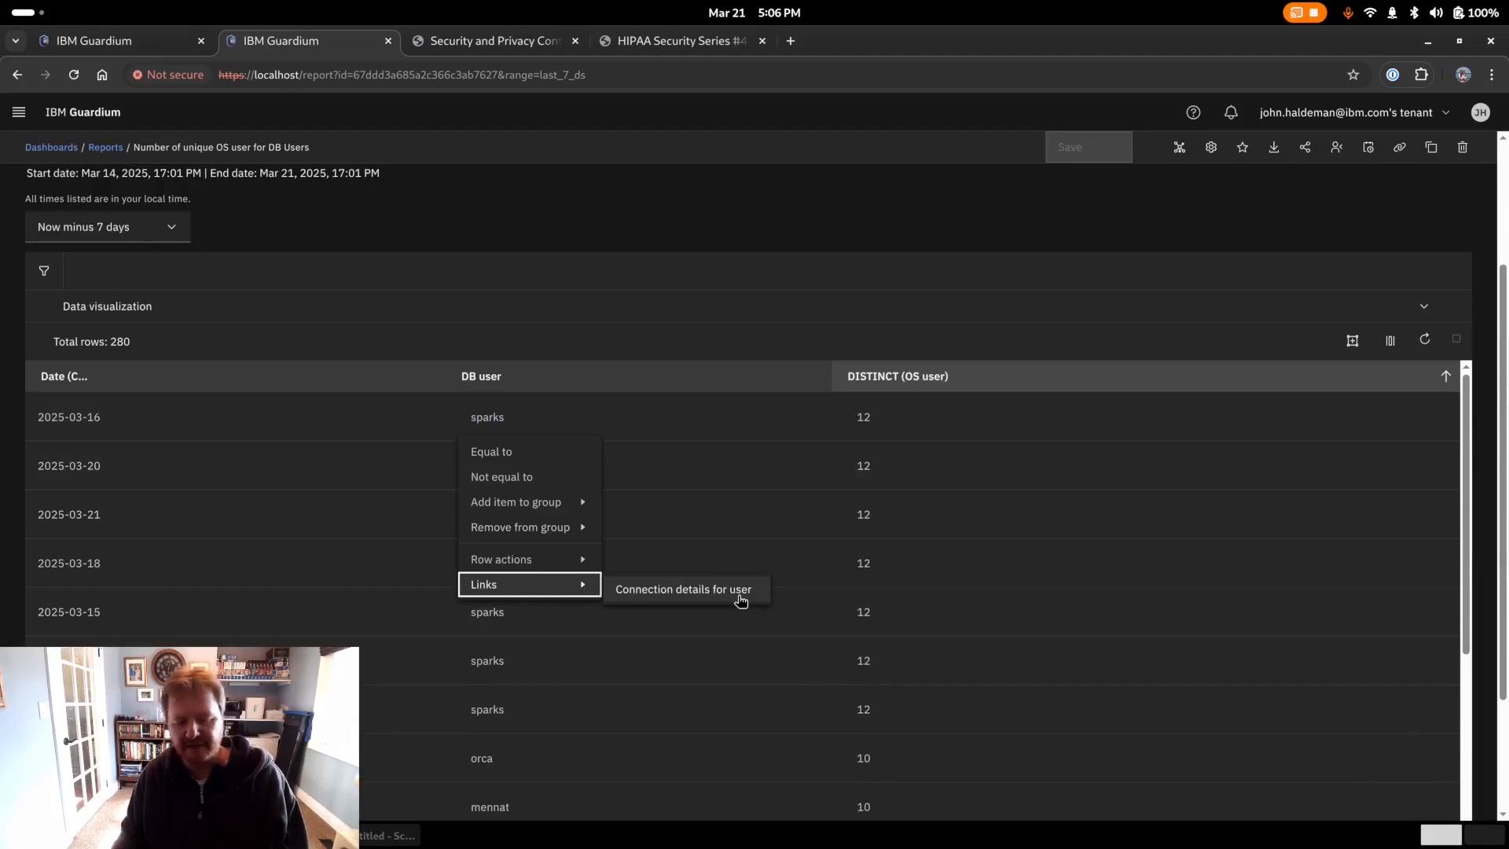
{"action": "left_click", "coordinate": [728, 602]}
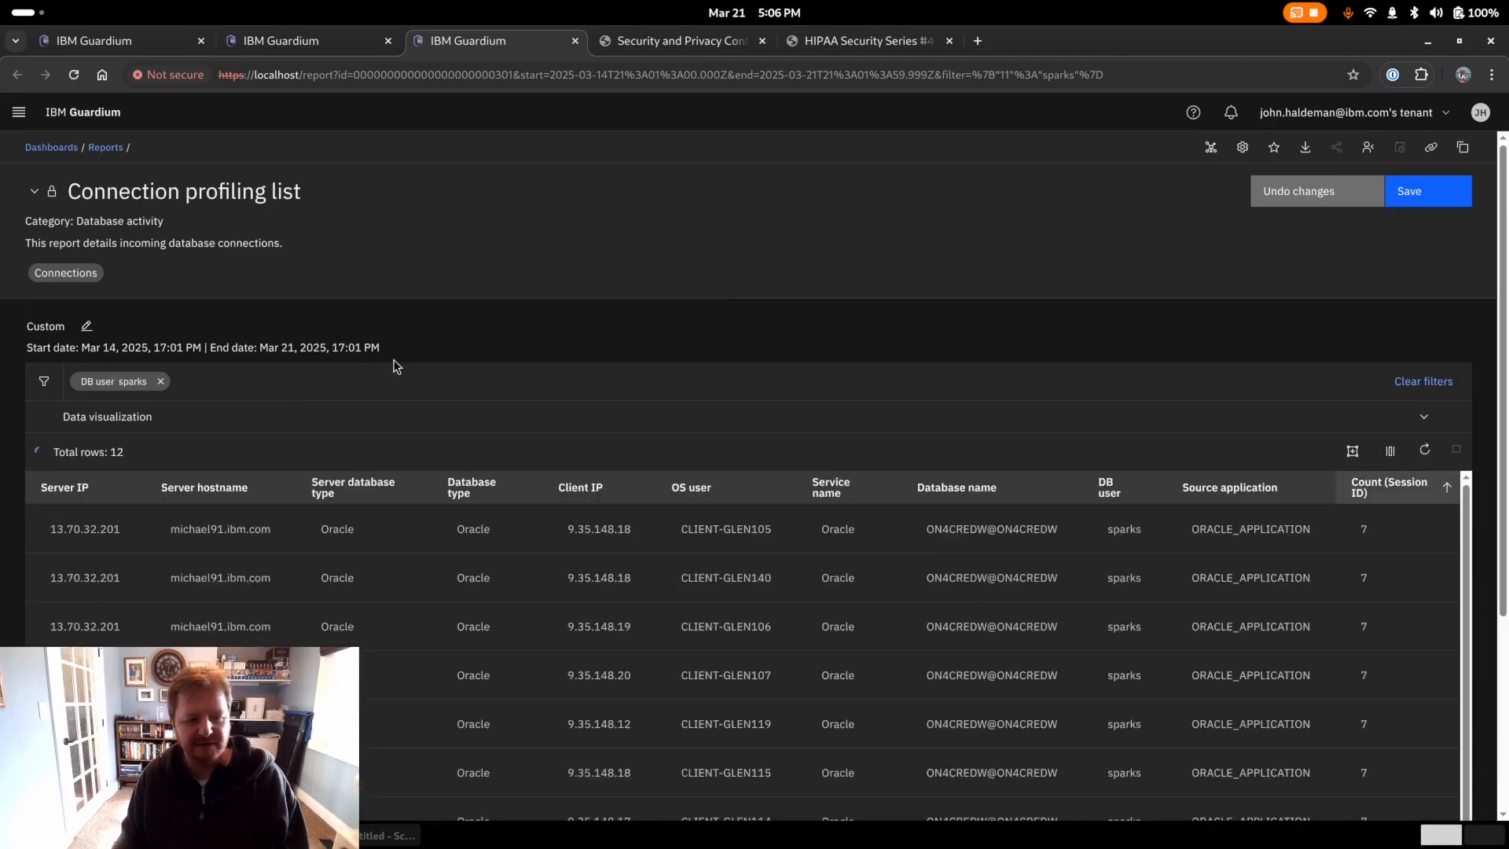
{"action": "scroll", "coordinate": [458, 337], "scroll_direction": "down", "scroll_amount": 3}
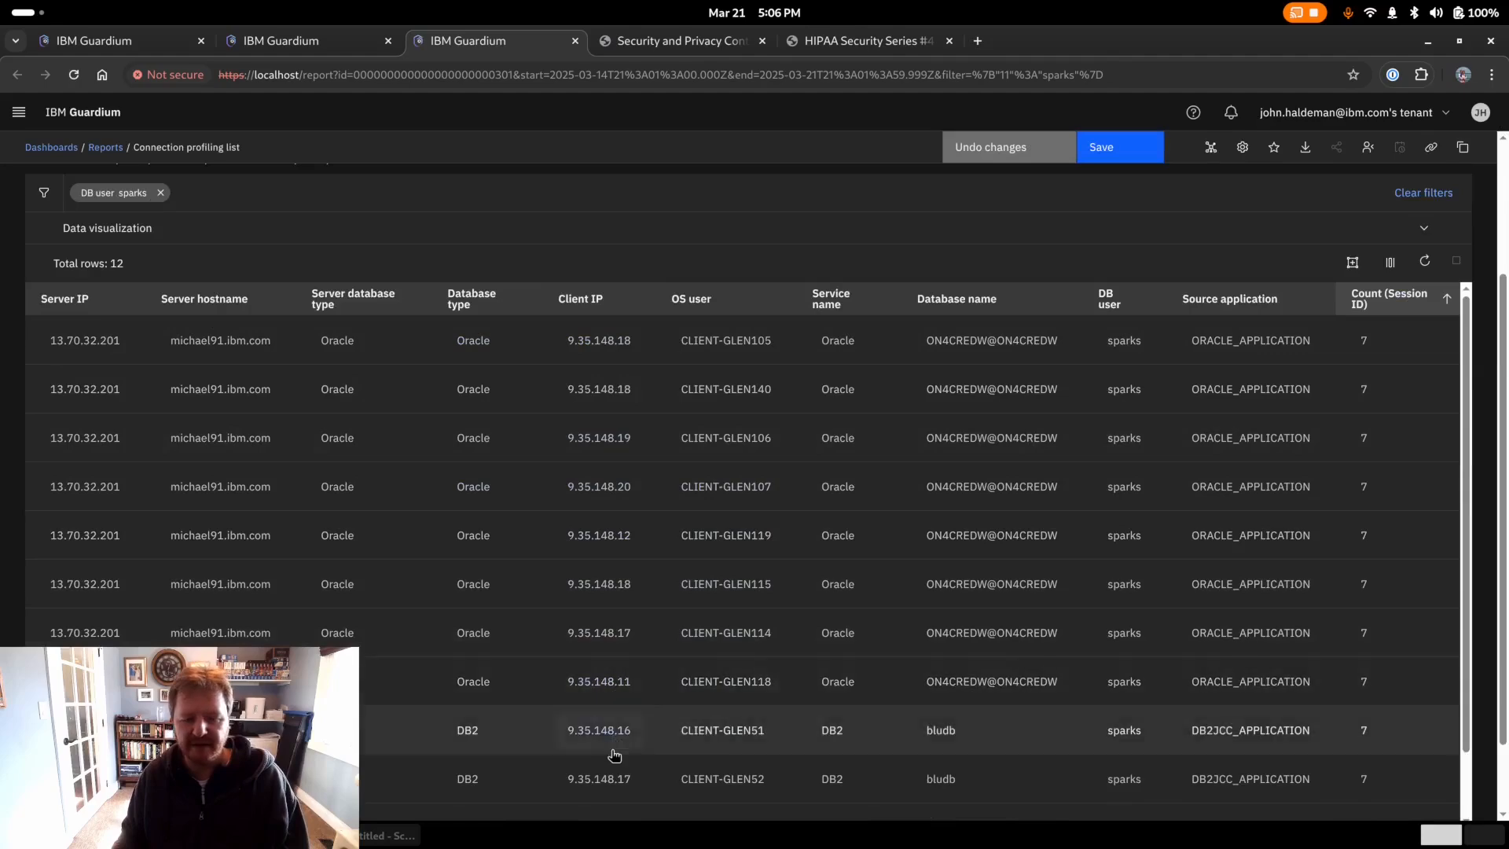
- Add the Client hostname column to the Connection profiling list report and review the client hostname and OS user of each connection
{"action": "left_click", "coordinate": [1389, 262]}
{"action": "left_click", "coordinate": [550, 261]}
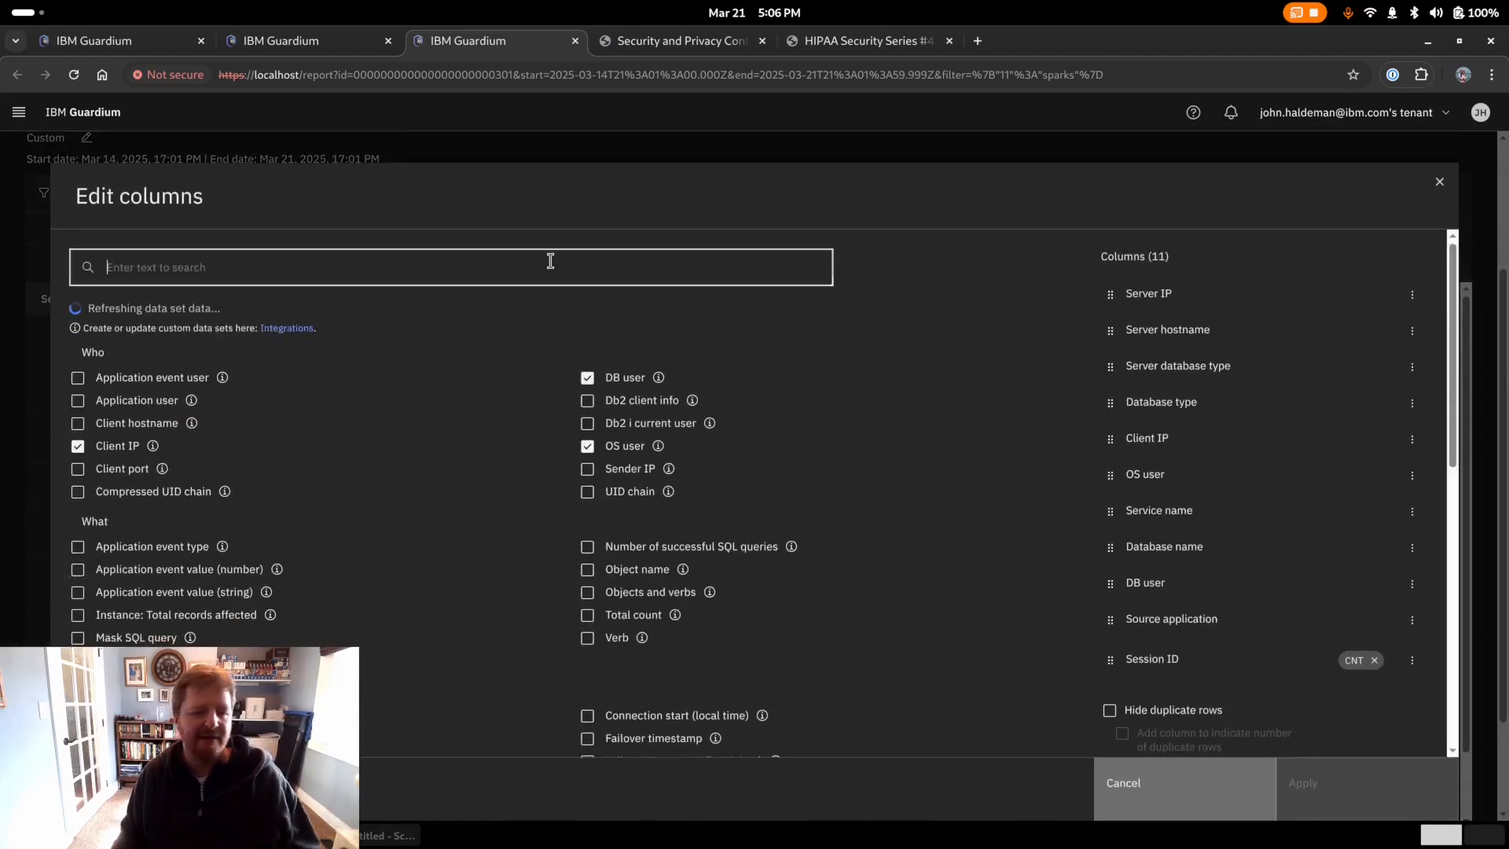
{"action": "type", "text": "client h"}
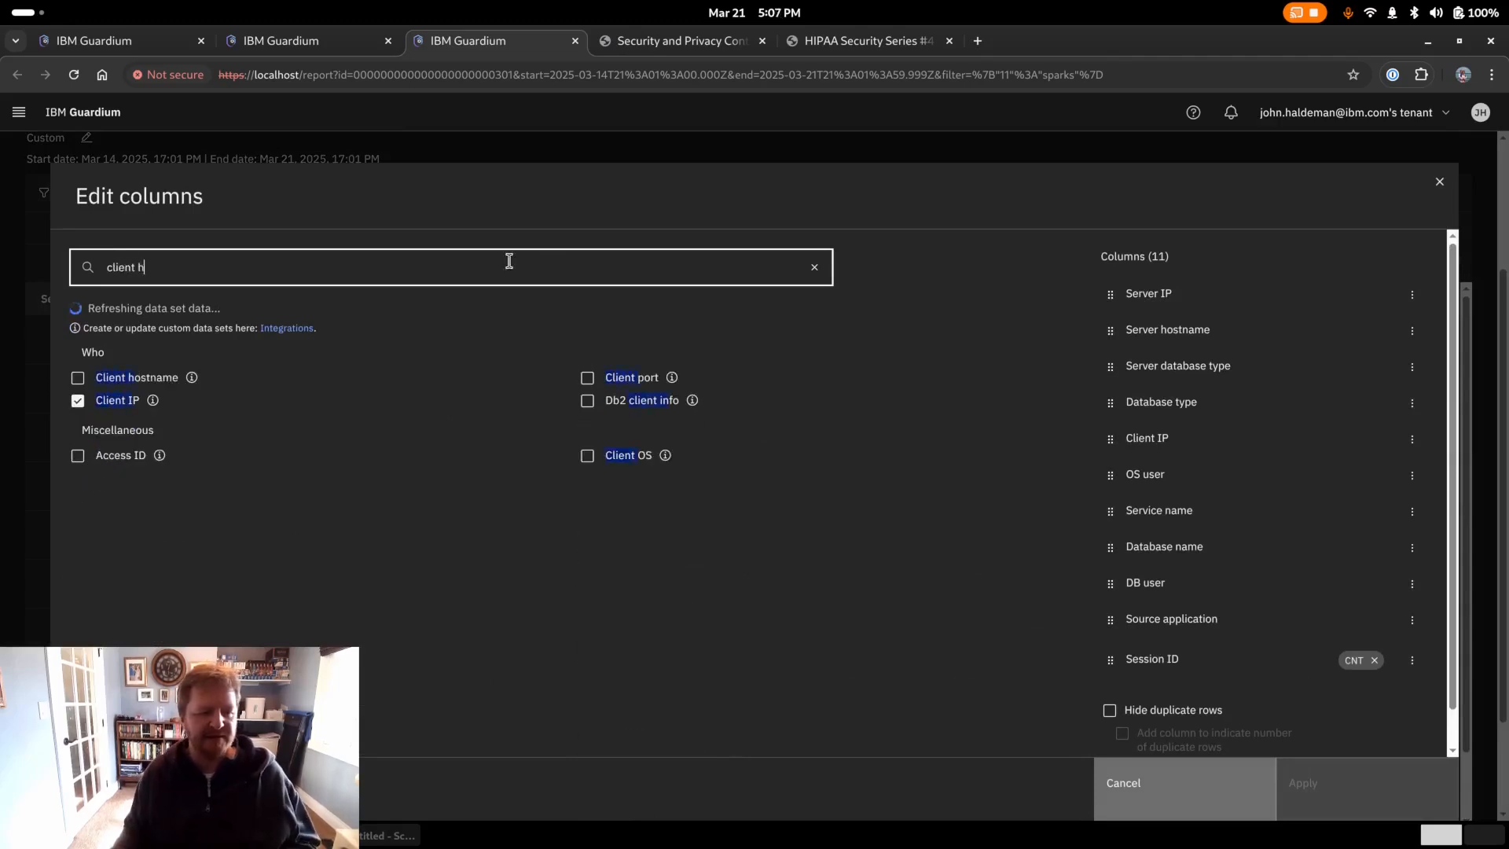
{"action": "left_click", "coordinate": [148, 376]}
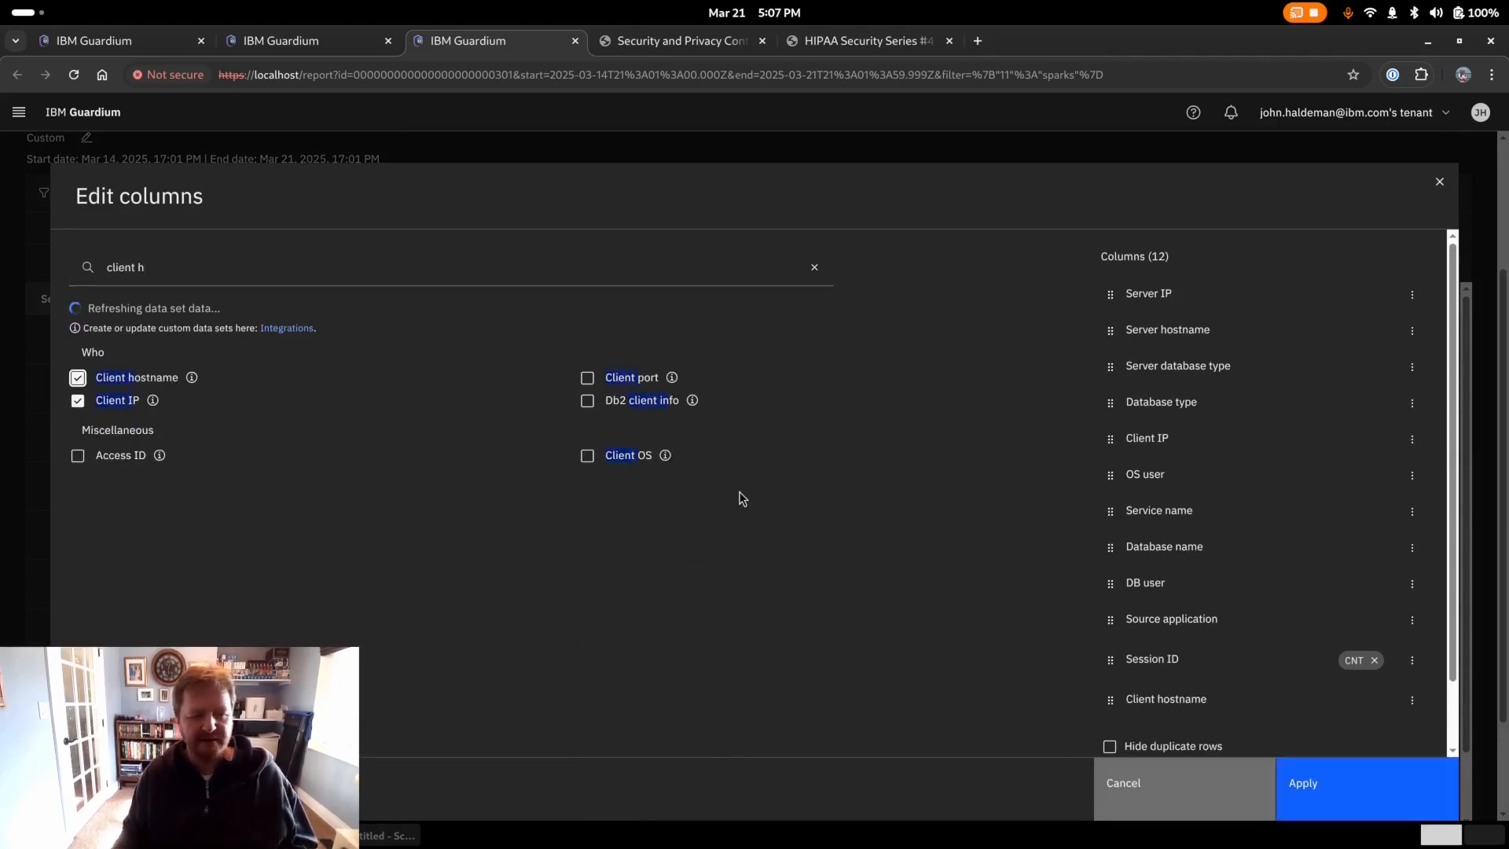
{"action": "left_click", "coordinate": [1406, 804]}
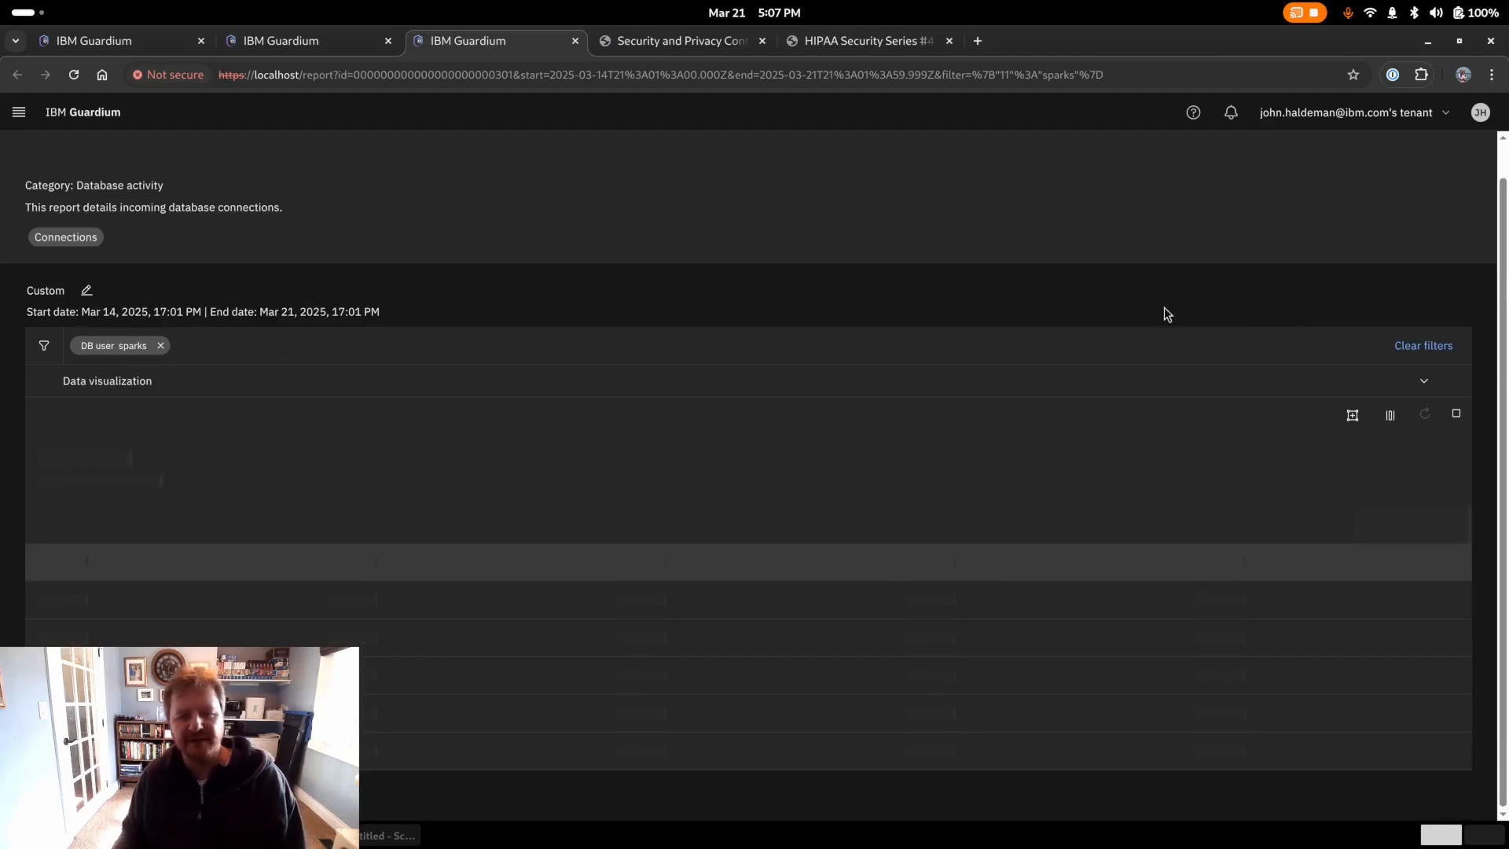
{"action": "scroll", "coordinate": [1163, 308], "scroll_direction": "down", "scroll_amount": 2}
{"action": "left_click_drag", "start_coordinate": [1503, 394], "coordinate": [1503, 503]}
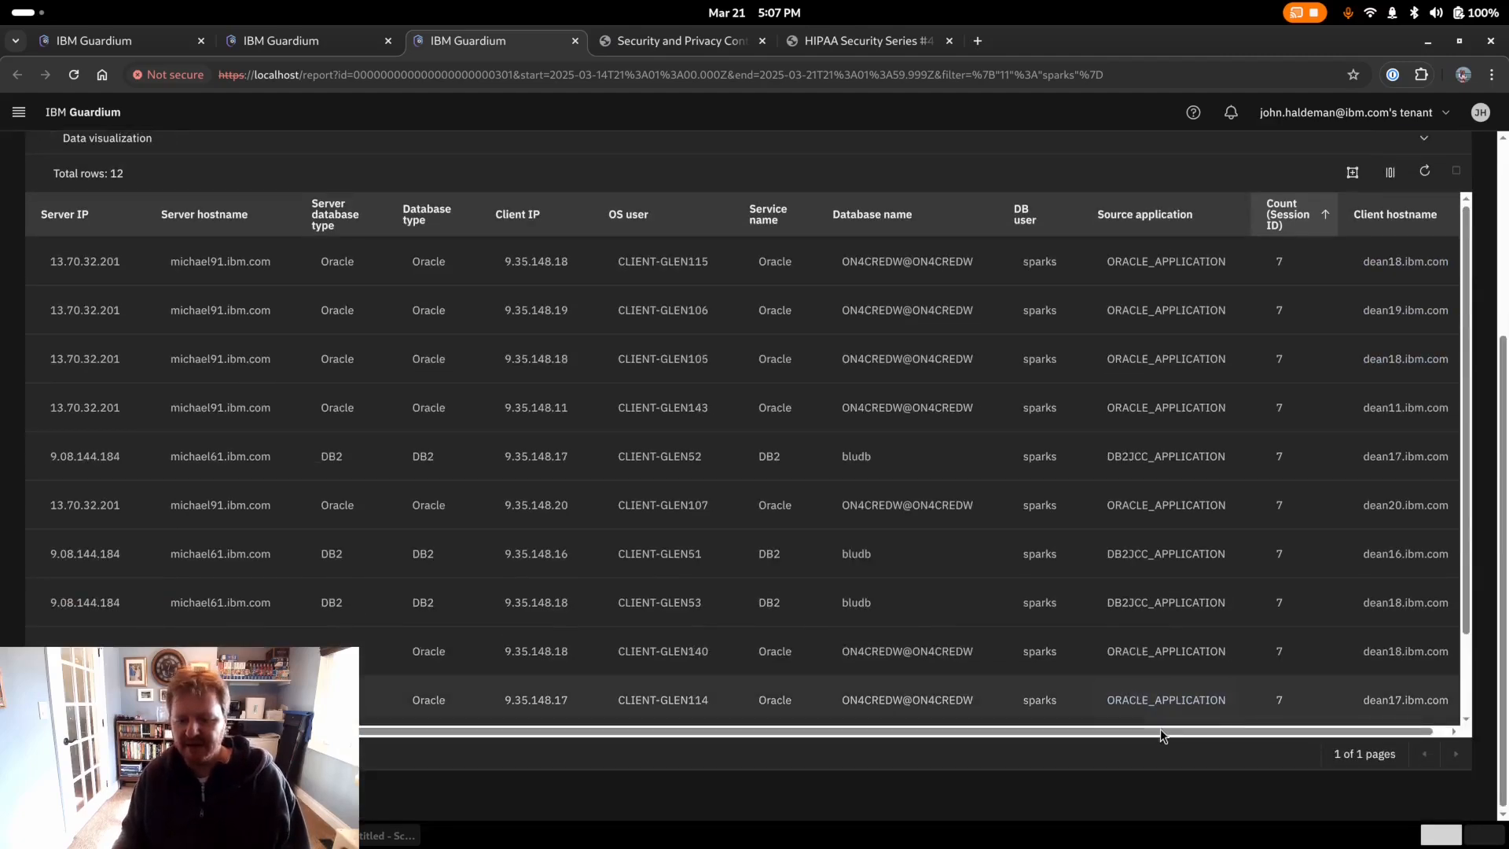
{"action": "left_click_drag", "start_coordinate": [1161, 731], "coordinate": [1267, 731]}
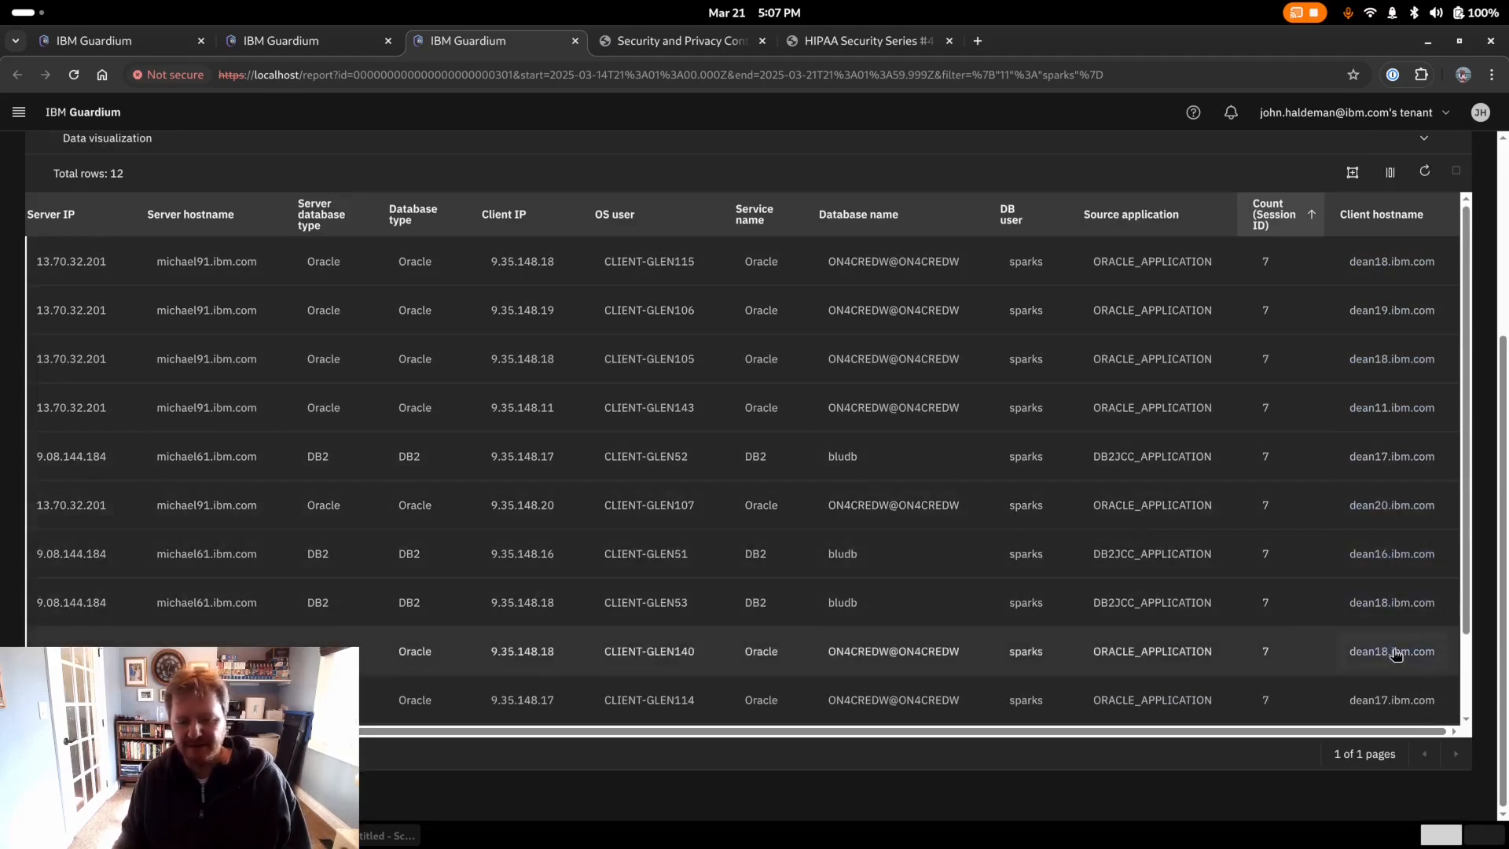
{"action": "scroll", "coordinate": [1407, 556], "scroll_direction": "up", "scroll_amount": 1}
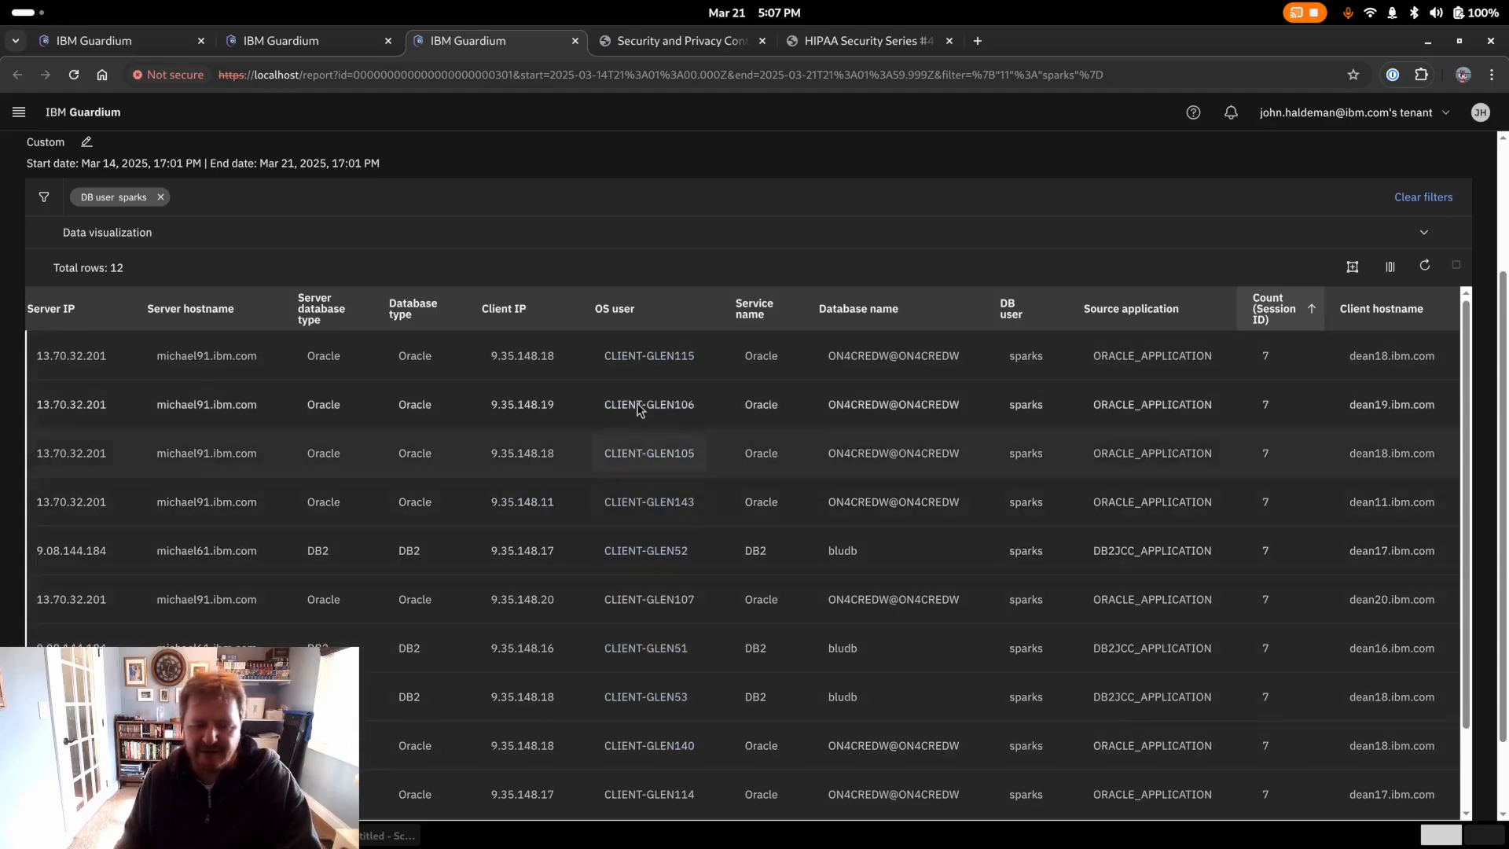
{"action": "scroll", "coordinate": [621, 485], "scroll_direction": "up", "scroll_amount": 3}
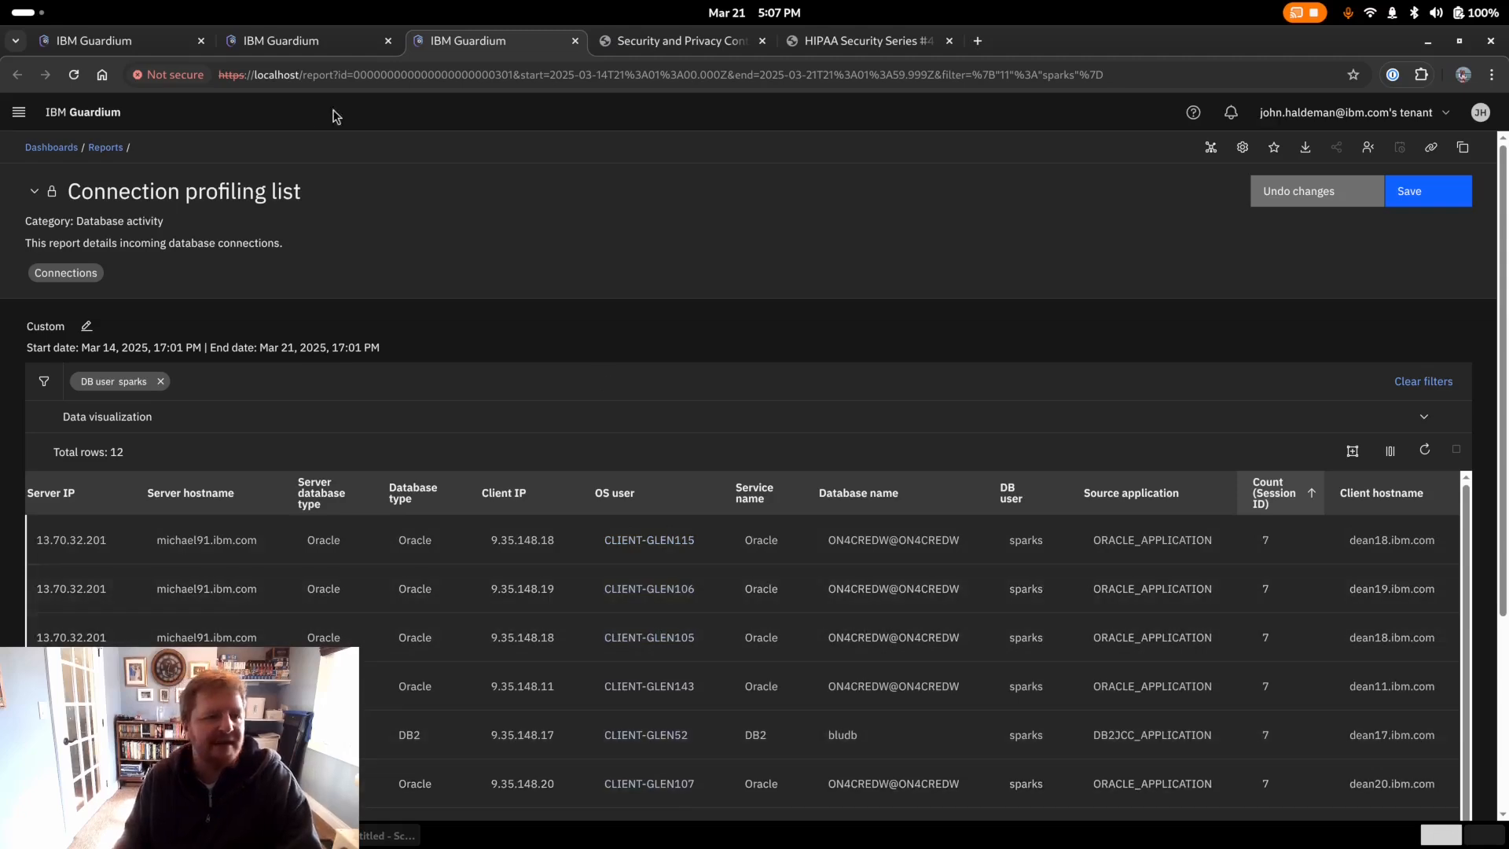
- Return to the Number of unique OS user for DB Users report and start adding a data visualization
{"action": "left_click", "coordinate": [317, 45]}
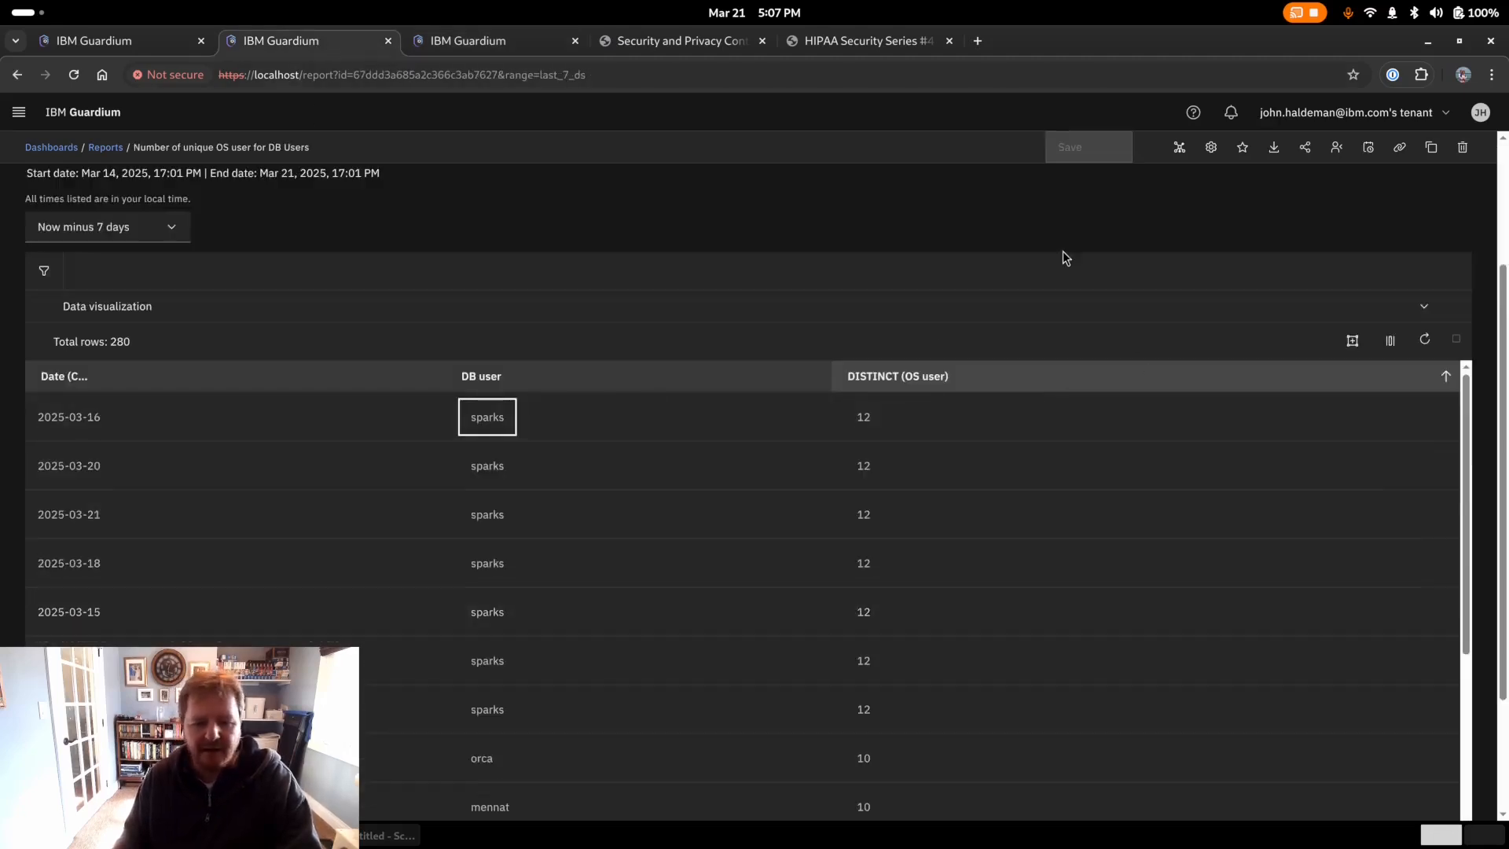
{"action": "scroll", "coordinate": [1063, 252], "scroll_direction": "up", "scroll_amount": 3}
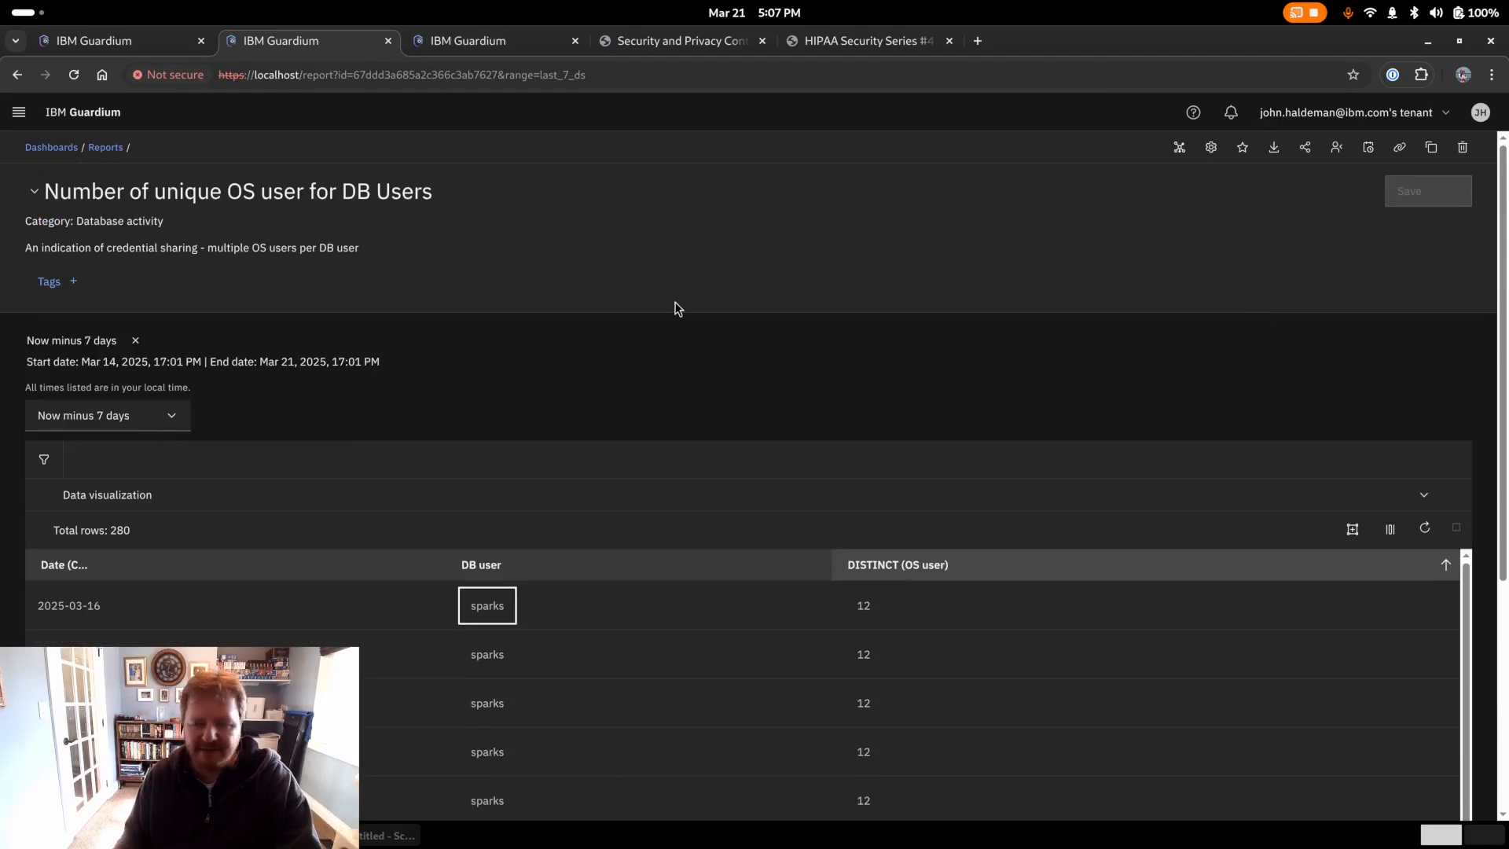
{"action": "left_click", "coordinate": [303, 493]}
{"action": "scroll", "coordinate": [961, 394], "scroll_direction": "down", "scroll_amount": 5}
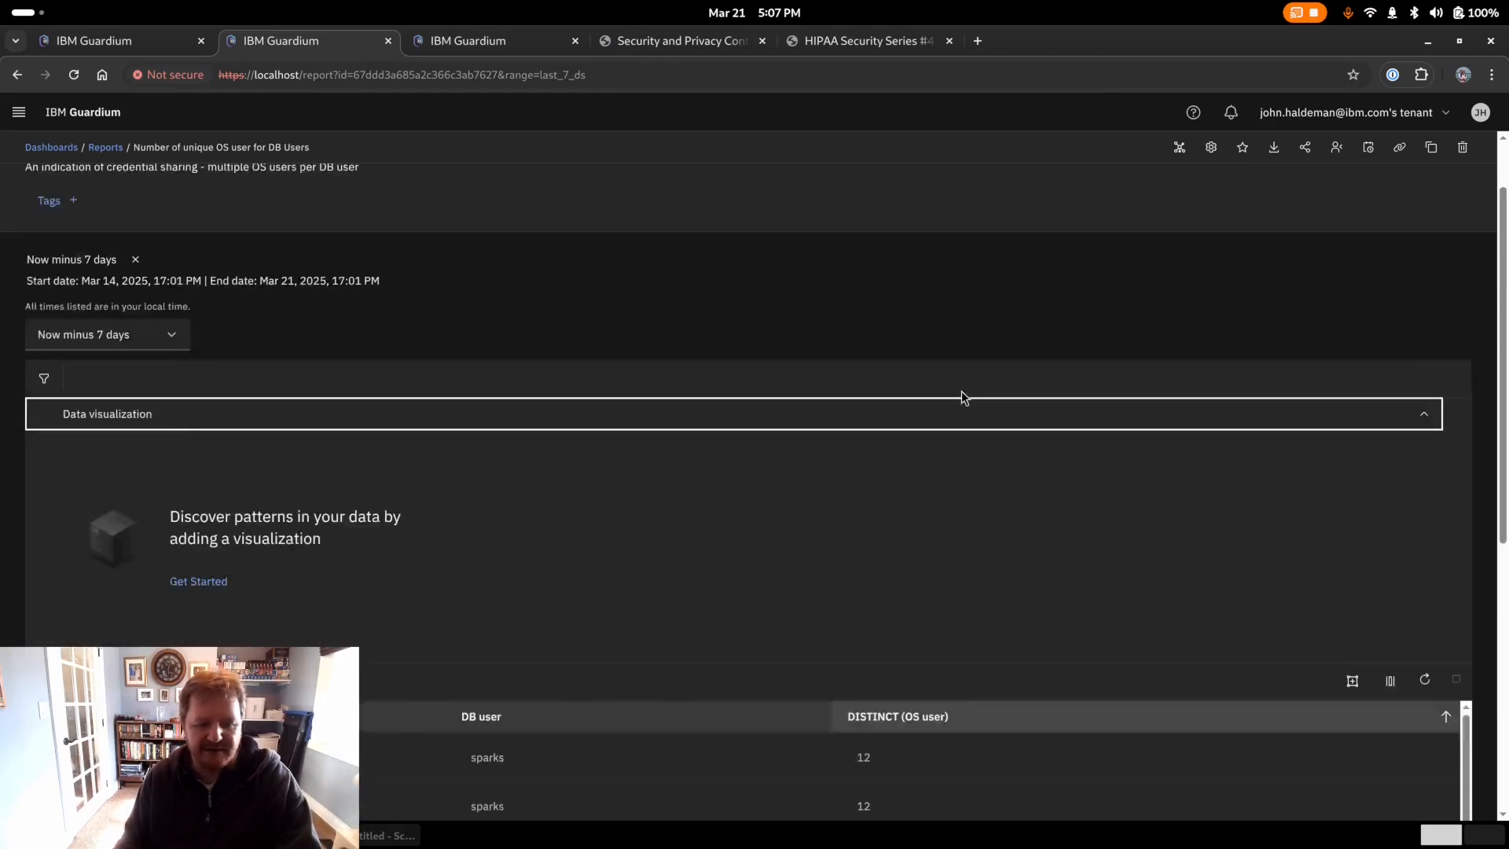
{"action": "left_click", "coordinate": [198, 286]}
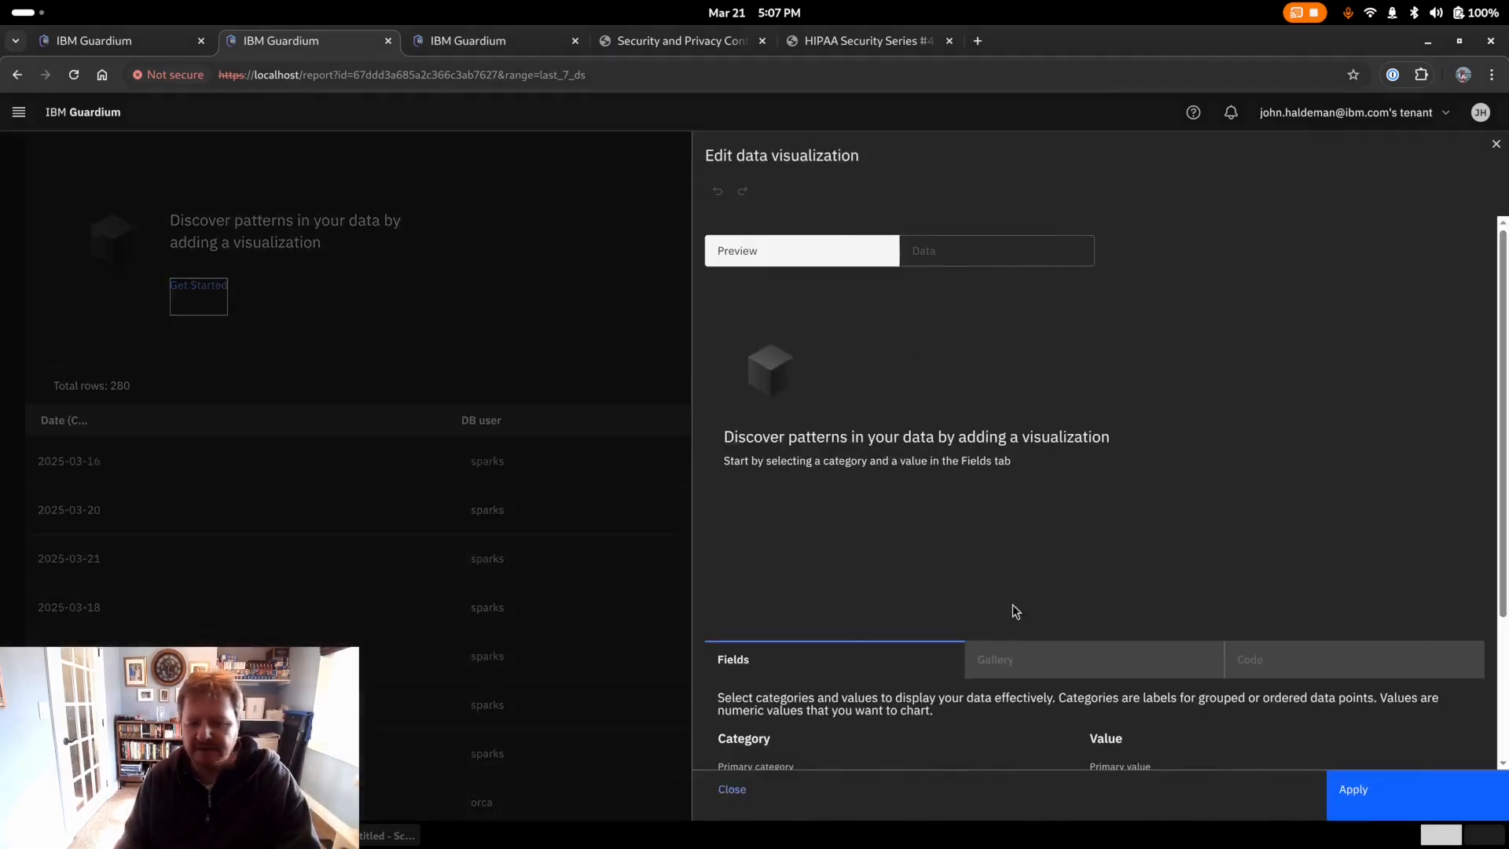
- Set the chart's primary category to Date (Connection start), secondary category to DB user, and primary value to DISTINCT (OS user)
{"action": "scroll", "coordinate": [911, 606], "scroll_direction": "down", "scroll_amount": 3}
{"action": "left_click", "coordinate": [849, 596]}
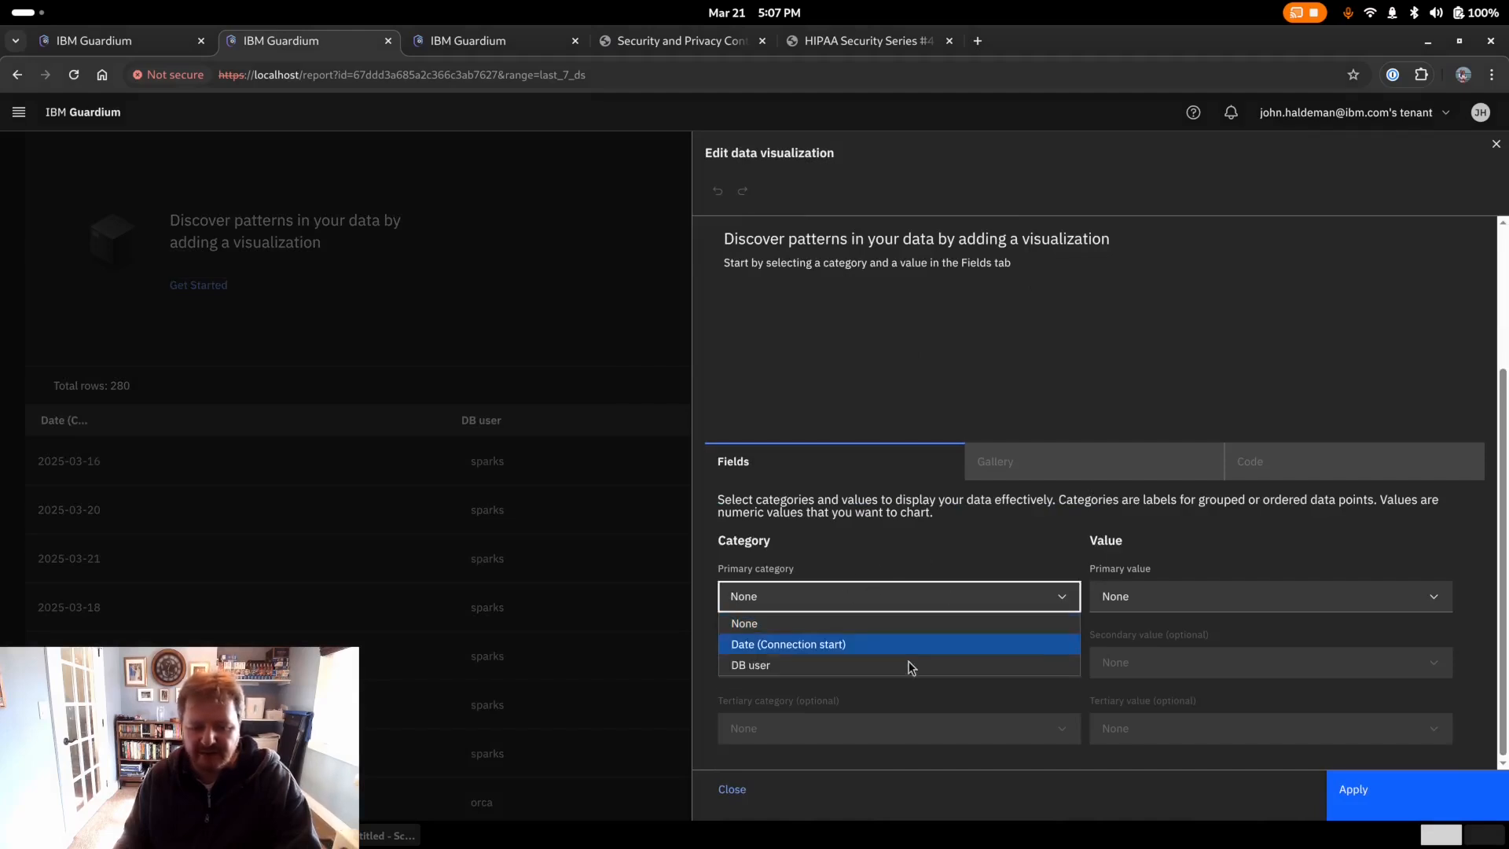
{"action": "left_click", "coordinate": [842, 653]}
{"action": "left_click", "coordinate": [841, 661]}
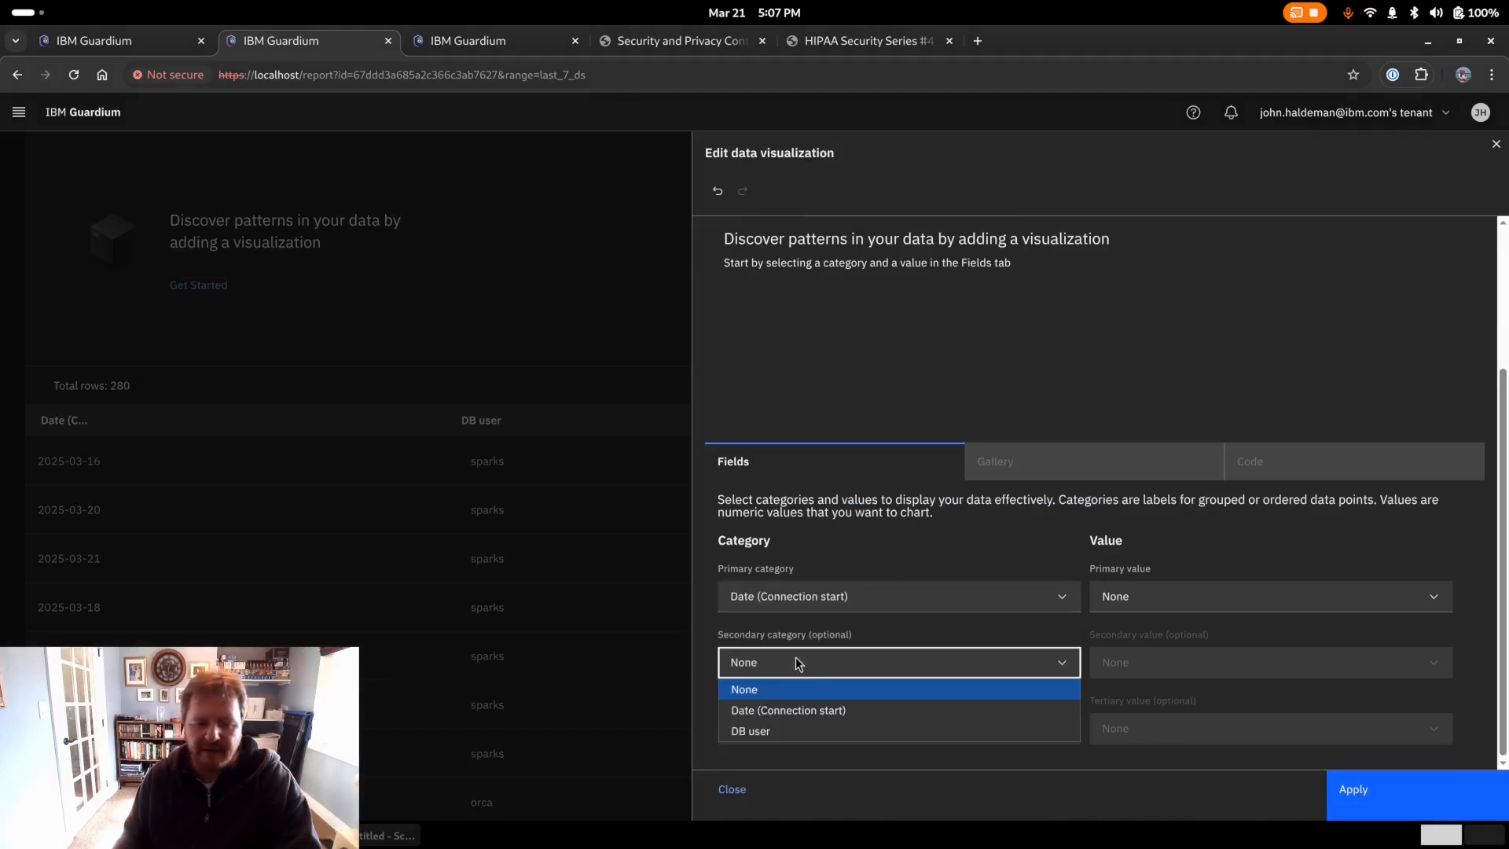
{"action": "left_click", "coordinate": [834, 724]}
{"action": "left_click", "coordinate": [1181, 605]}
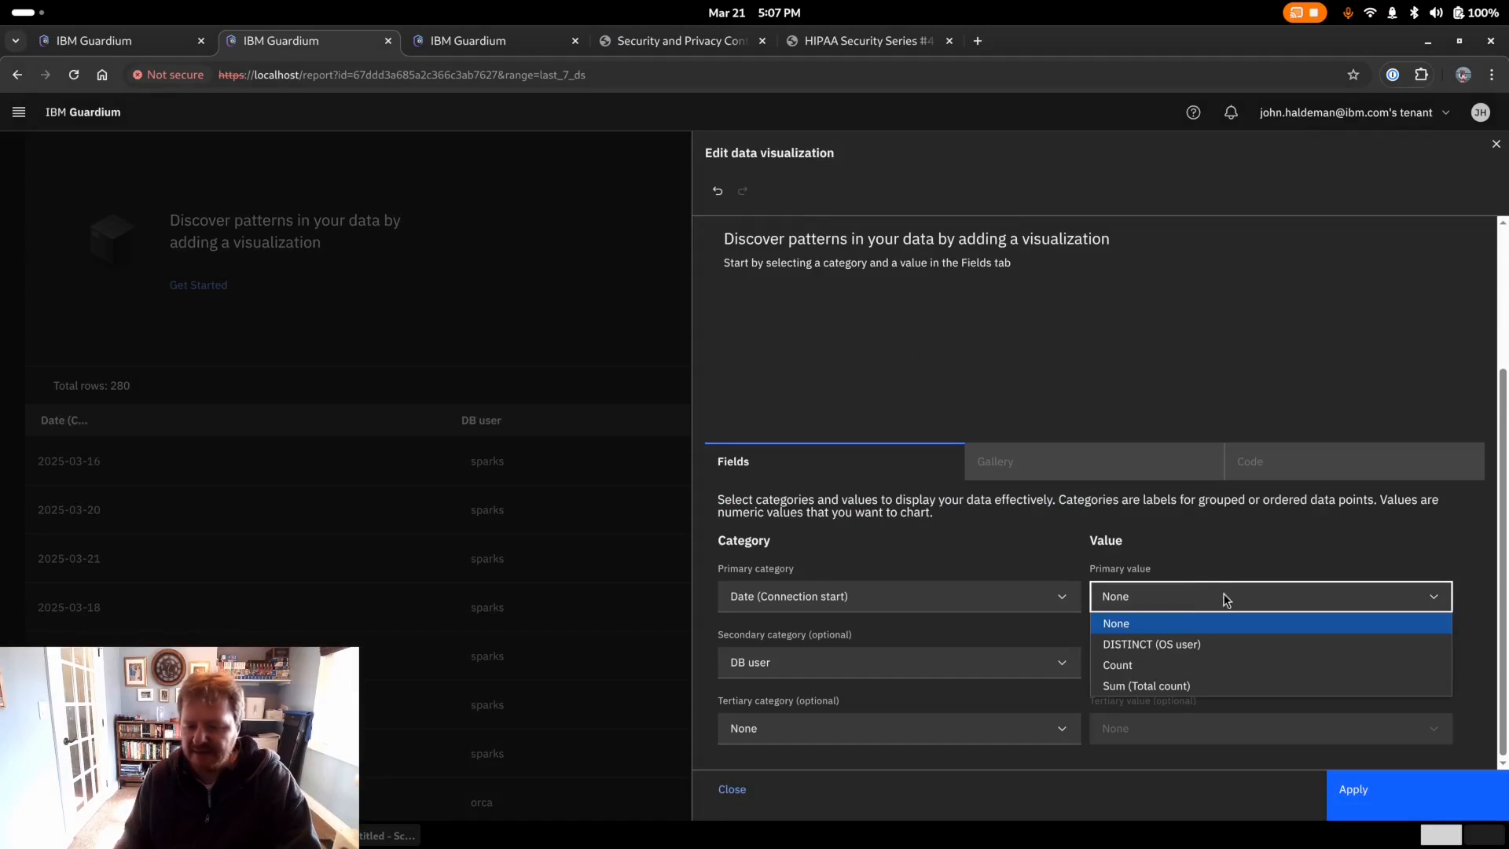
{"action": "left_click", "coordinate": [1187, 646]}
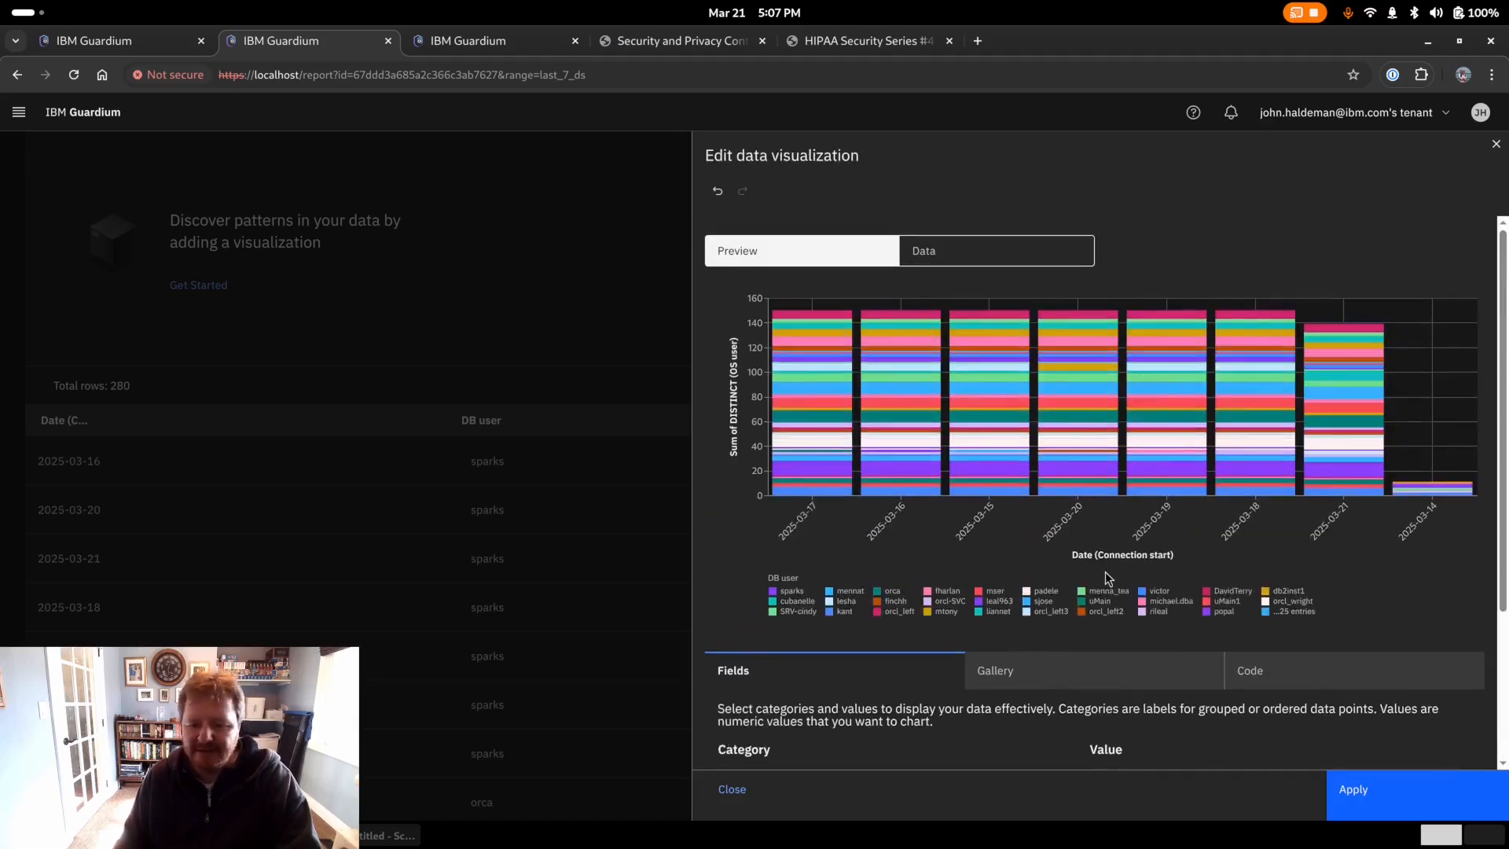
{"action": "scroll", "coordinate": [1105, 572], "scroll_direction": "down", "scroll_amount": 1}
{"action": "scroll", "coordinate": [1350, 484], "scroll_direction": "up", "scroll_amount": 1}
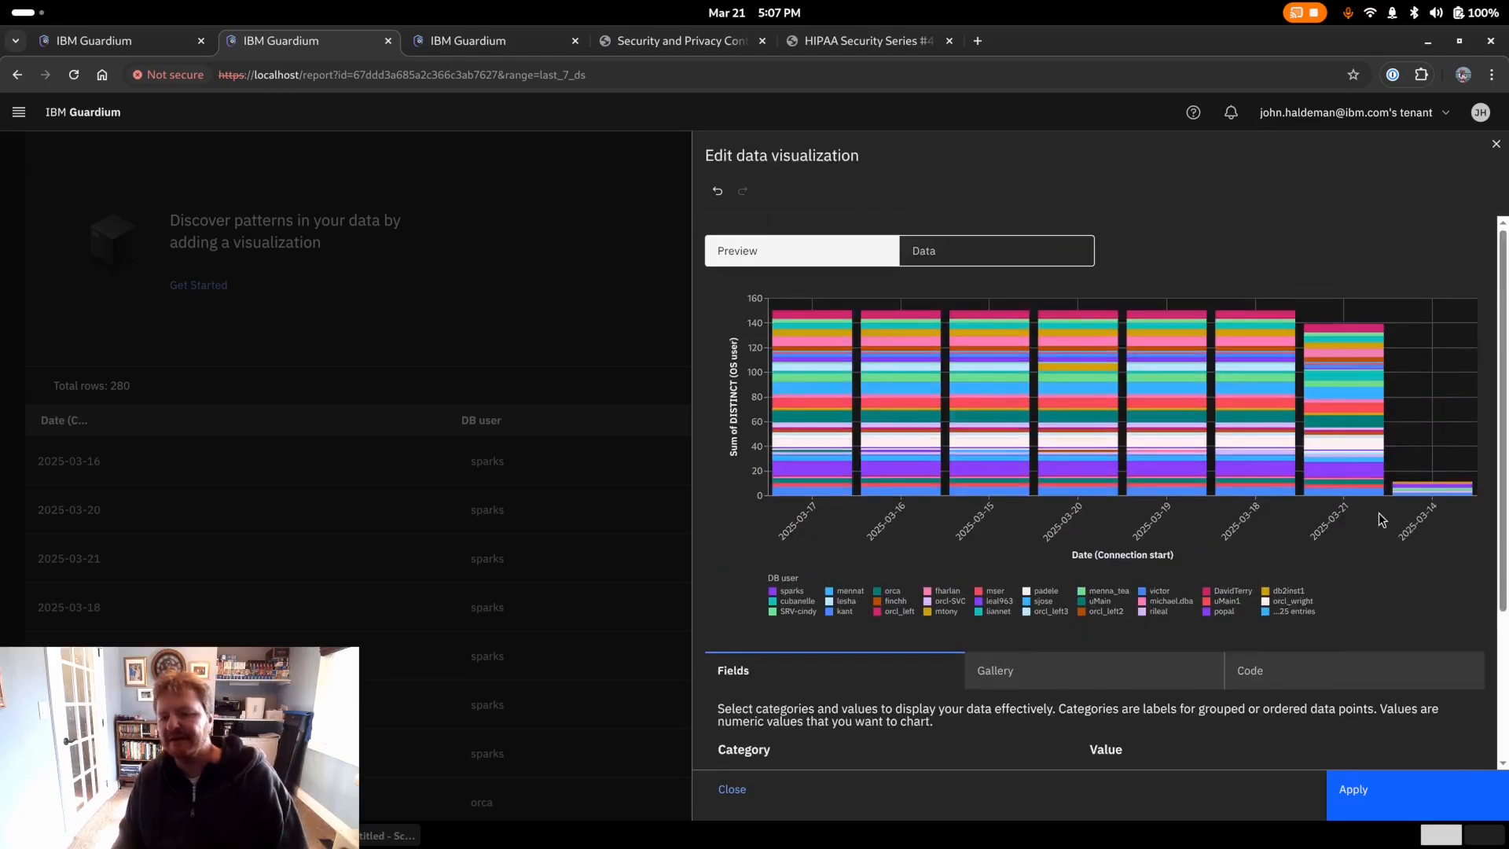
- Look over the chart's code and recommended gallery types, and change the visualization to a heatmap
{"action": "scroll", "coordinate": [1378, 513], "scroll_direction": "down", "scroll_amount": 2}
{"action": "left_click", "coordinate": [1271, 482]}
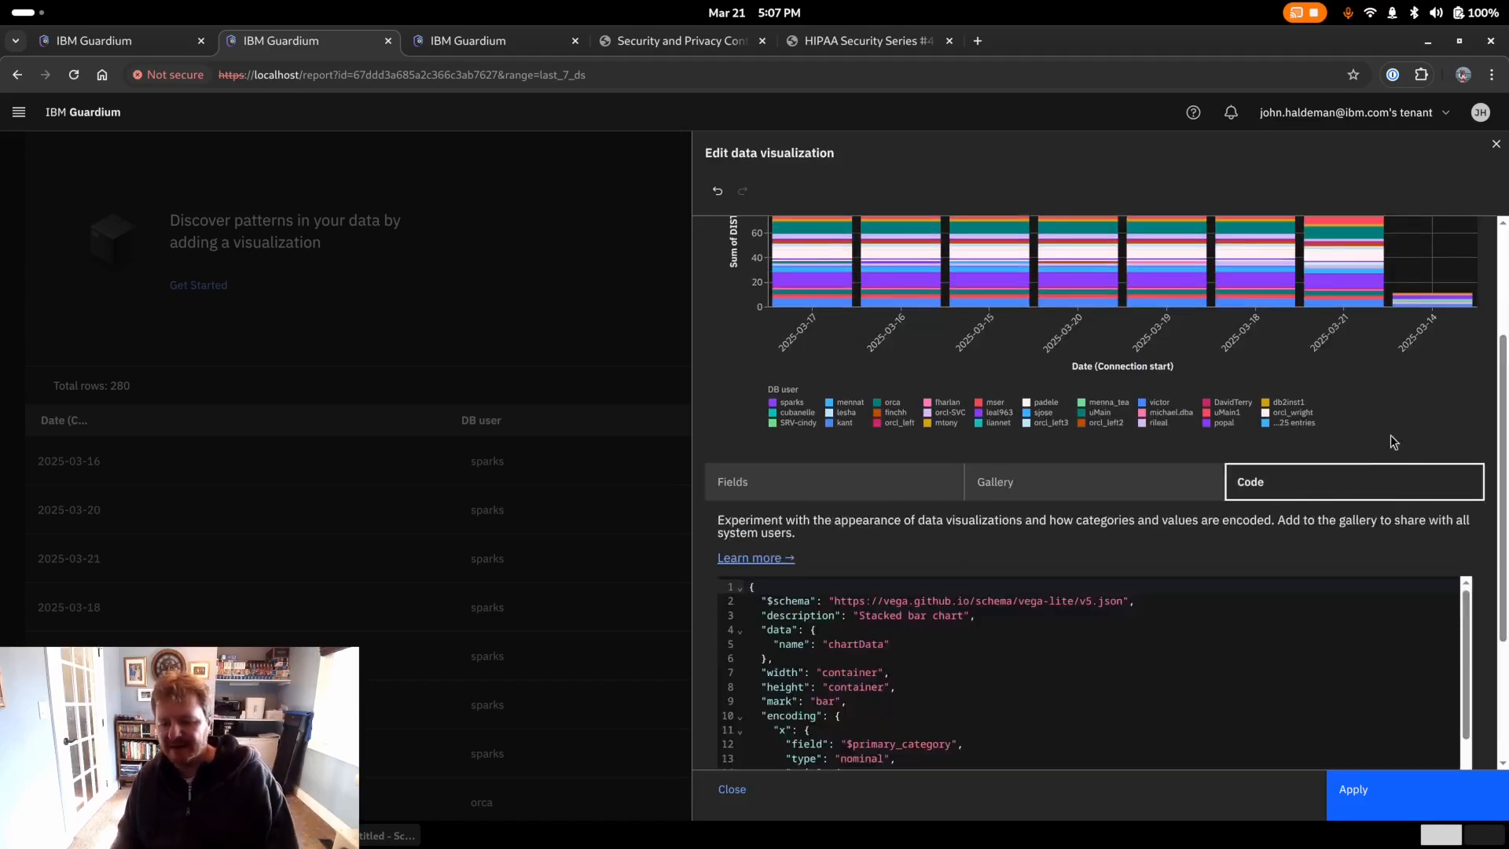
{"action": "scroll", "coordinate": [1393, 442], "scroll_direction": "down", "scroll_amount": 2}
{"action": "left_click", "coordinate": [1095, 299]}
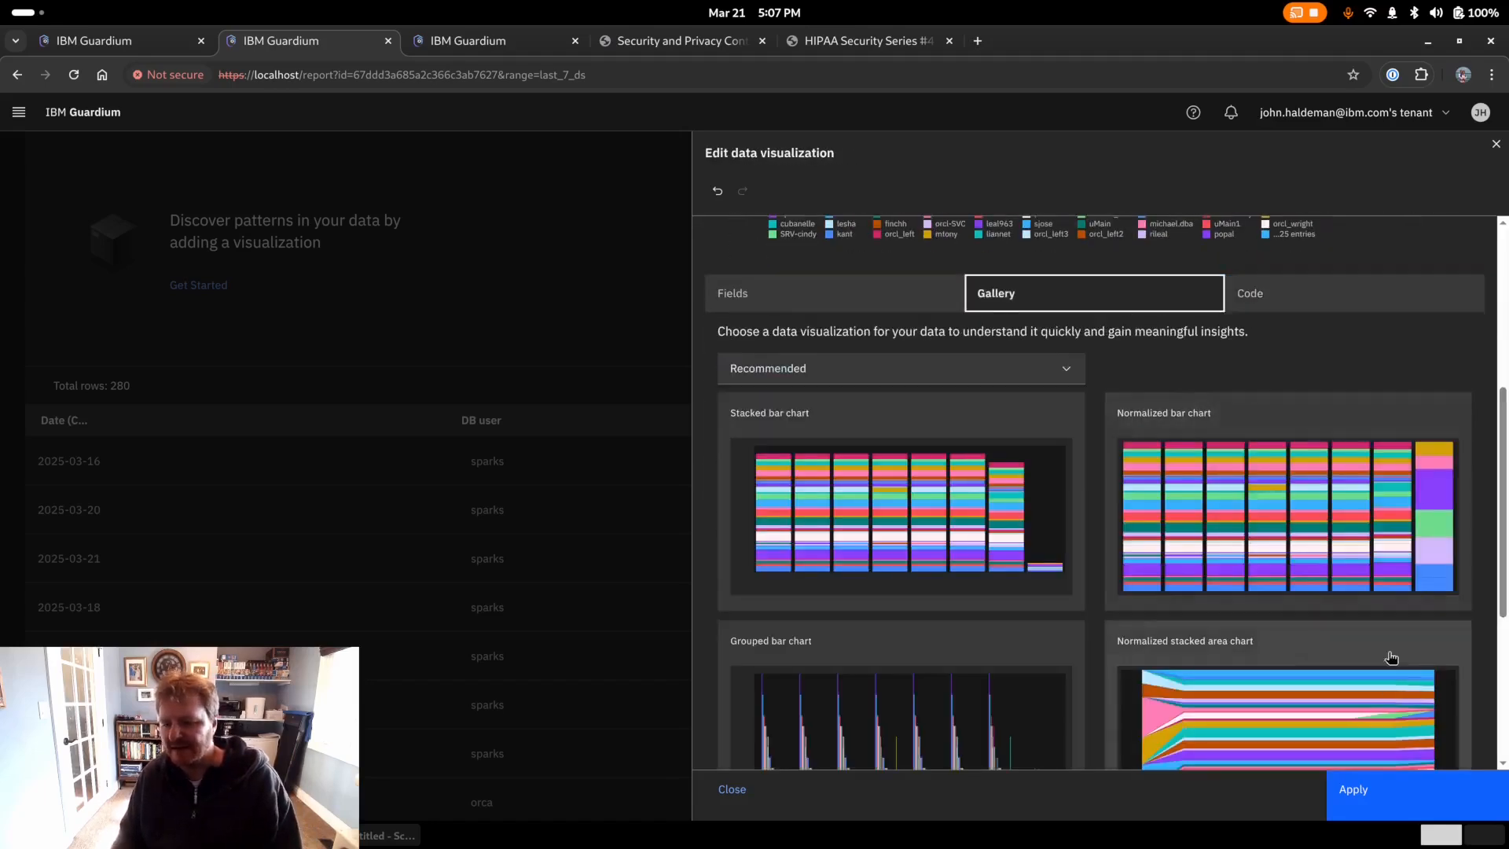
{"action": "scroll", "coordinate": [1391, 657], "scroll_direction": "down", "scroll_amount": 4}
{"action": "left_click", "coordinate": [1253, 565]}
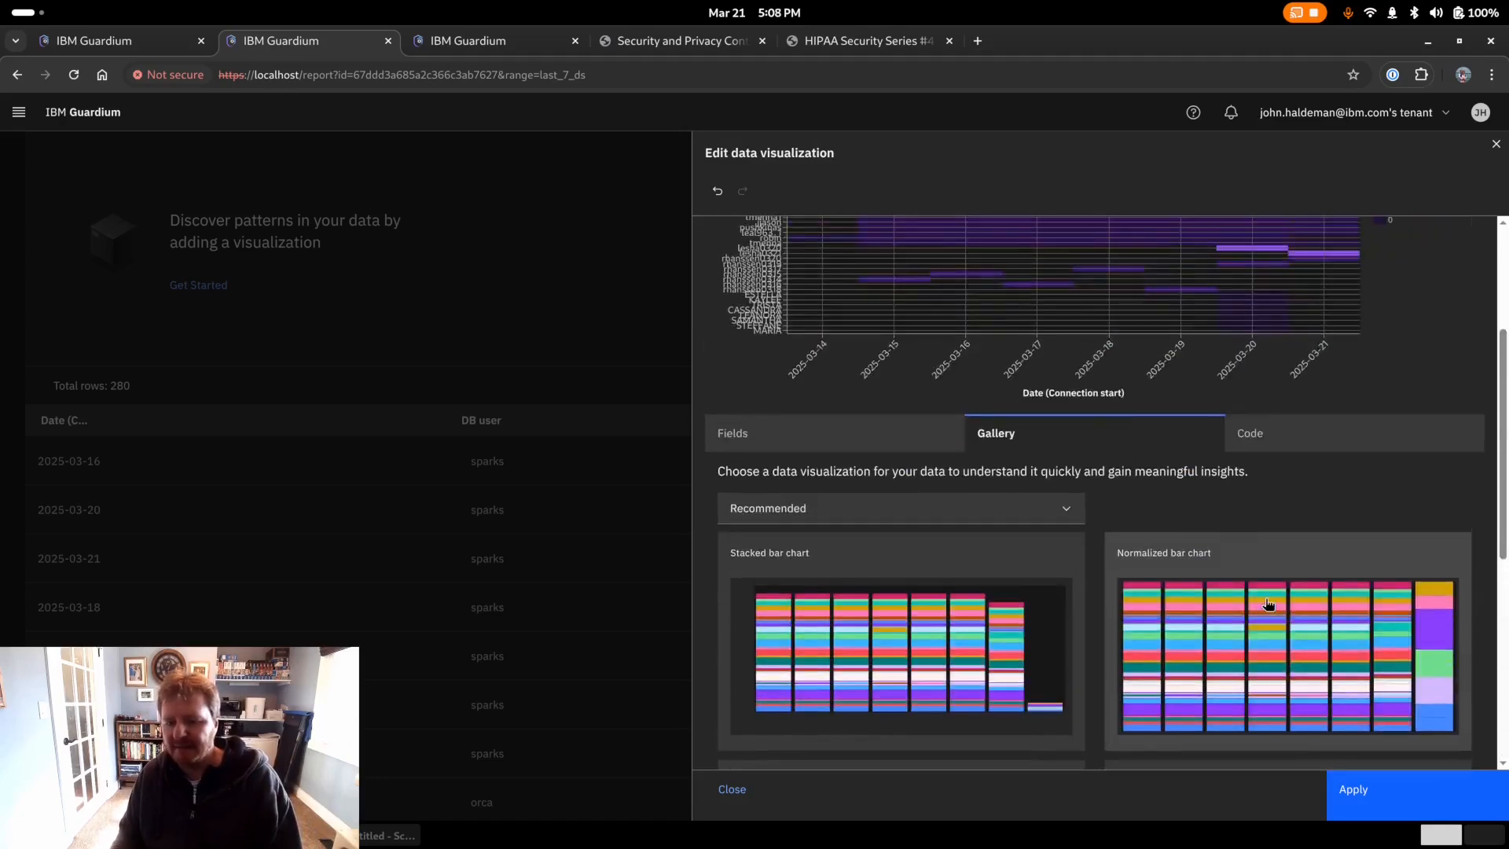
{"action": "scroll", "coordinate": [1289, 593], "scroll_direction": "up", "scroll_amount": 2}
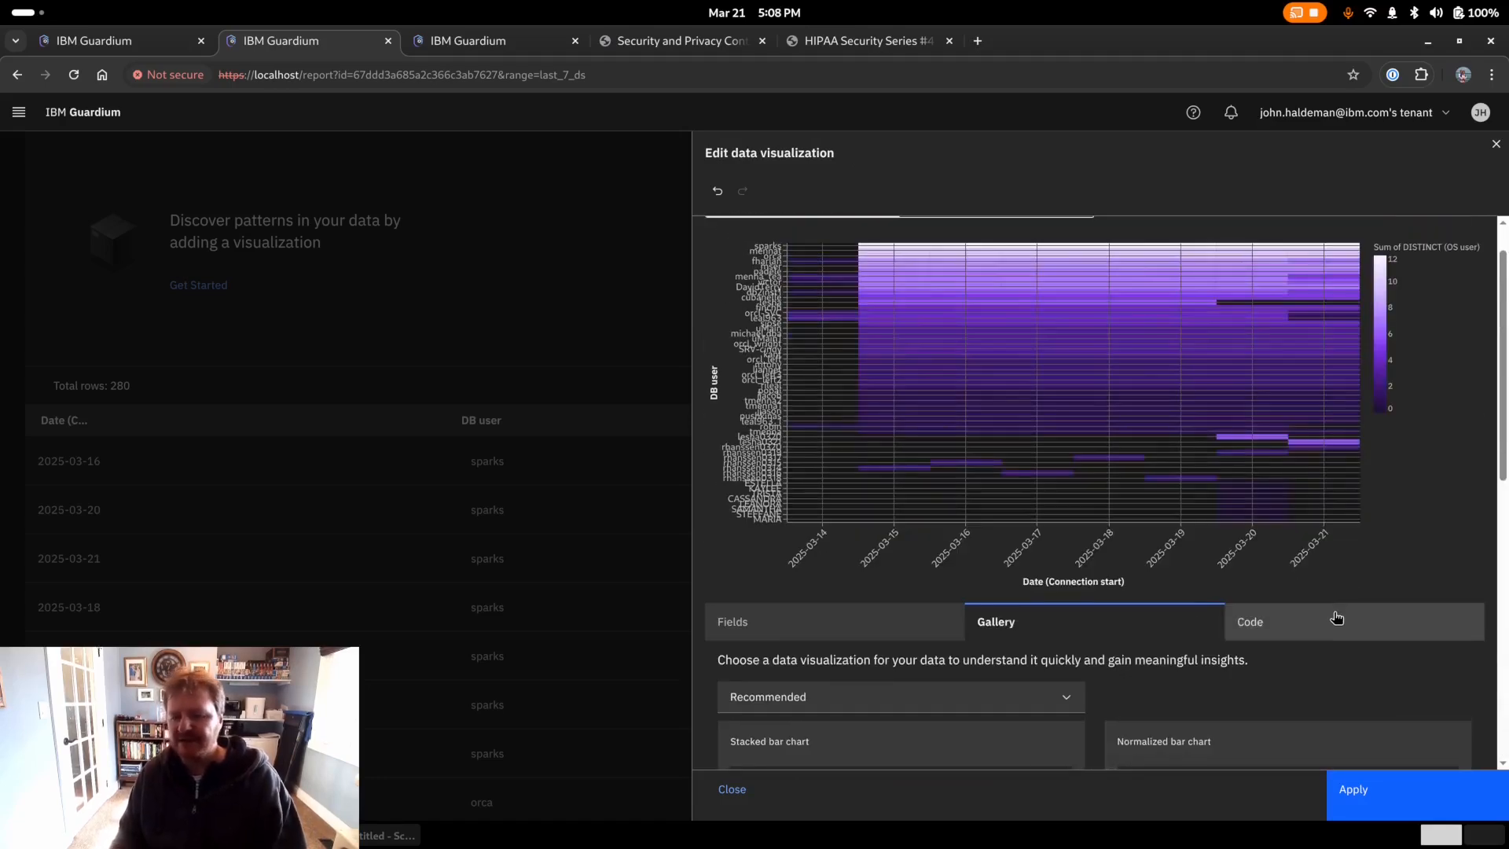
- In the heatmap code, copy the x encoding's axis block with labelAngle -45 into the y encoding after its sort property
{"action": "left_click", "coordinate": [1334, 617]}
{"action": "scroll", "coordinate": [1383, 531], "scroll_direction": "down", "scroll_amount": 2}
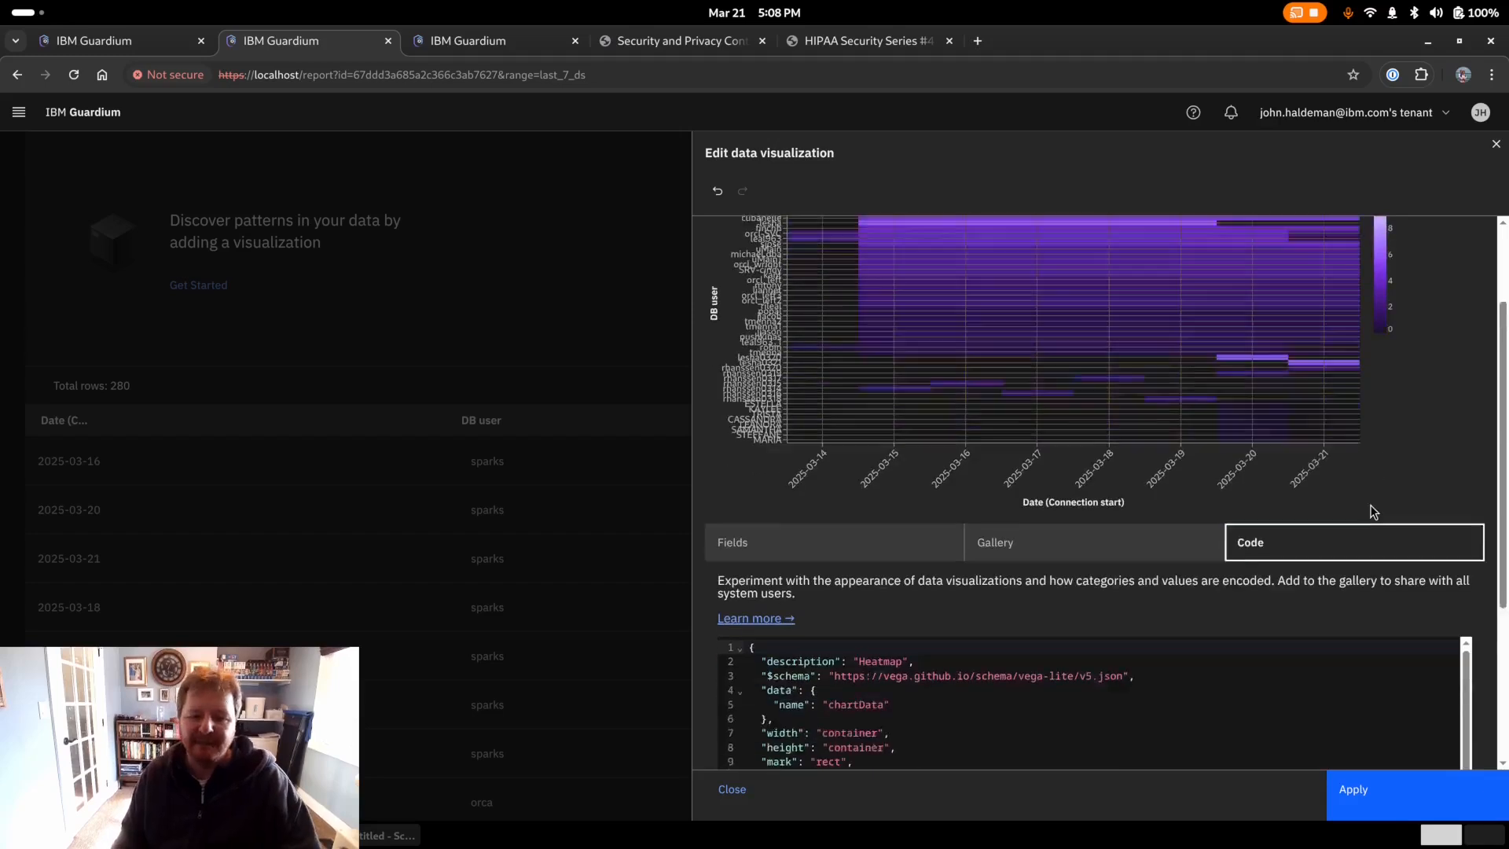
{"action": "scroll", "coordinate": [1277, 477], "scroll_direction": "down", "scroll_amount": 1}
{"action": "scroll", "coordinate": [889, 582], "scroll_direction": "down", "scroll_amount": 2}
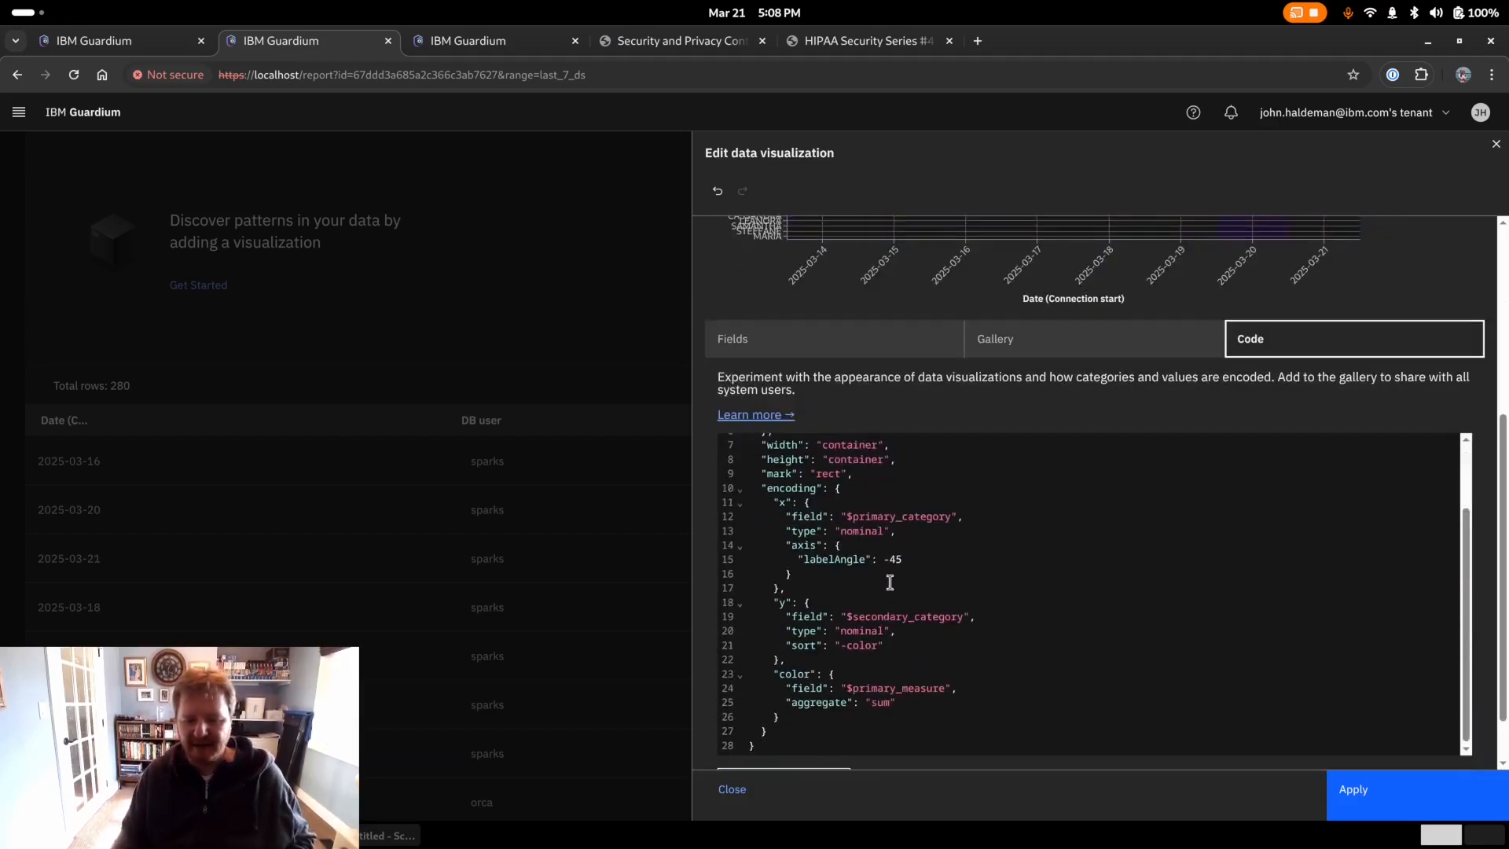
{"action": "left_click_drag", "start_coordinate": [839, 576], "coordinate": [895, 536]}
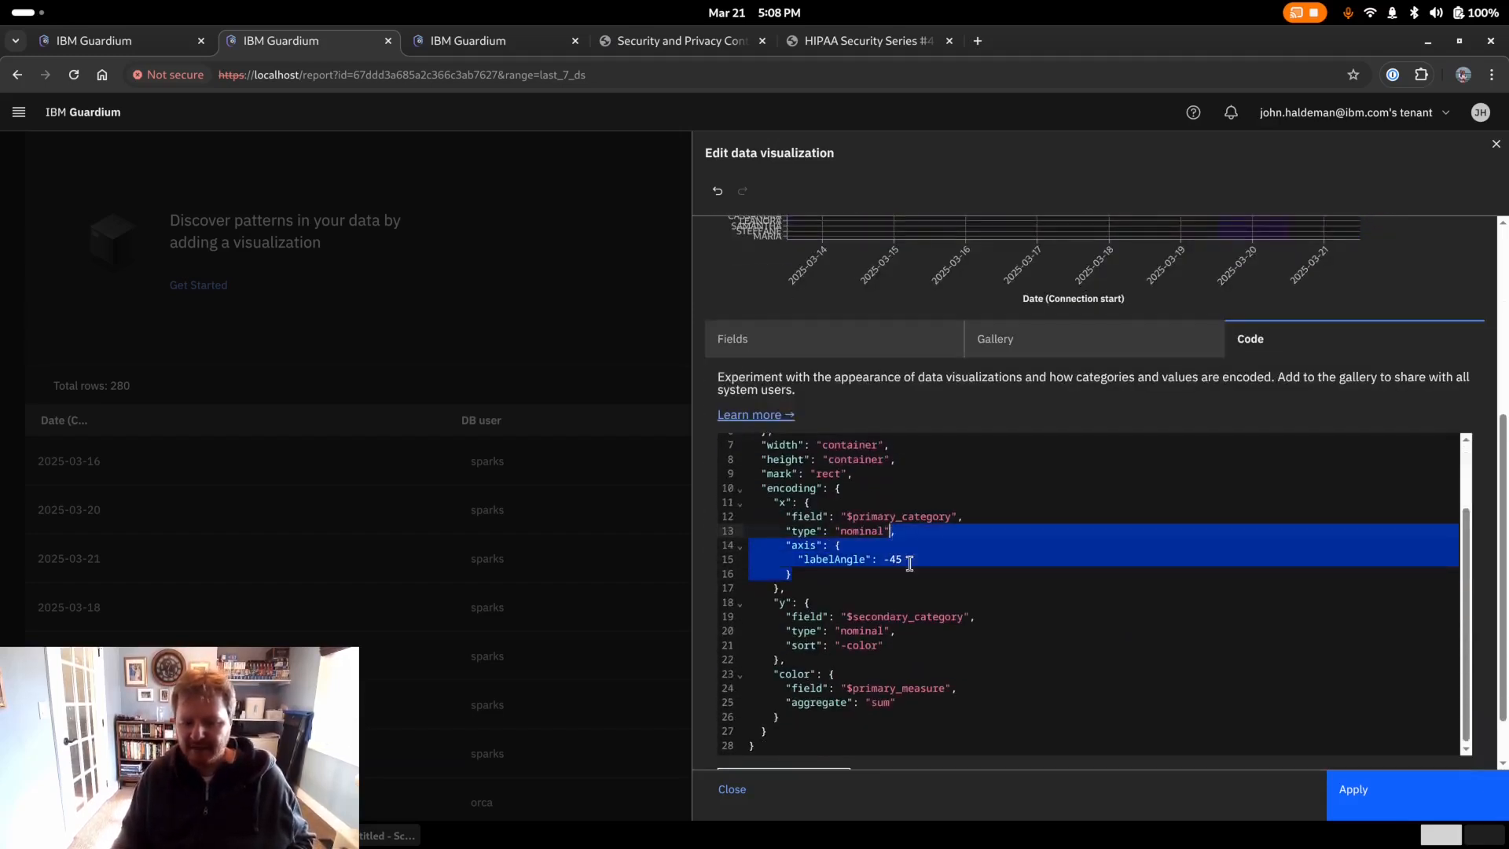
{"action": "key", "text": "ctrl+c"}
{"action": "left_click", "coordinate": [910, 646]}
{"action": "key", "text": "ctrl+v"}
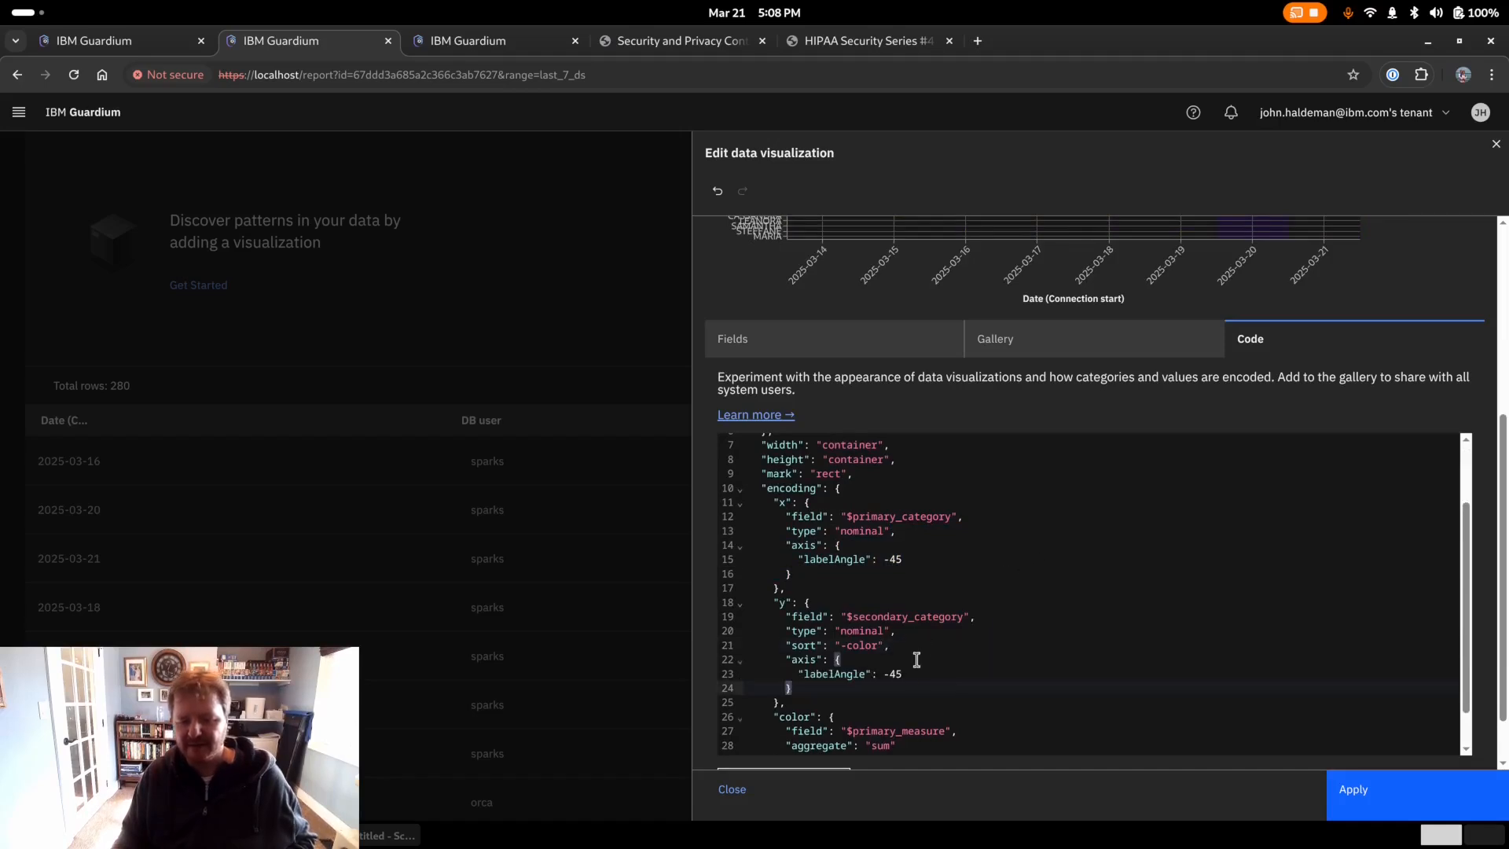
- Swap the heatmap's axes in the code so the primary category is encoded as y and the secondary category as x
{"action": "left_click", "coordinate": [788, 504]}
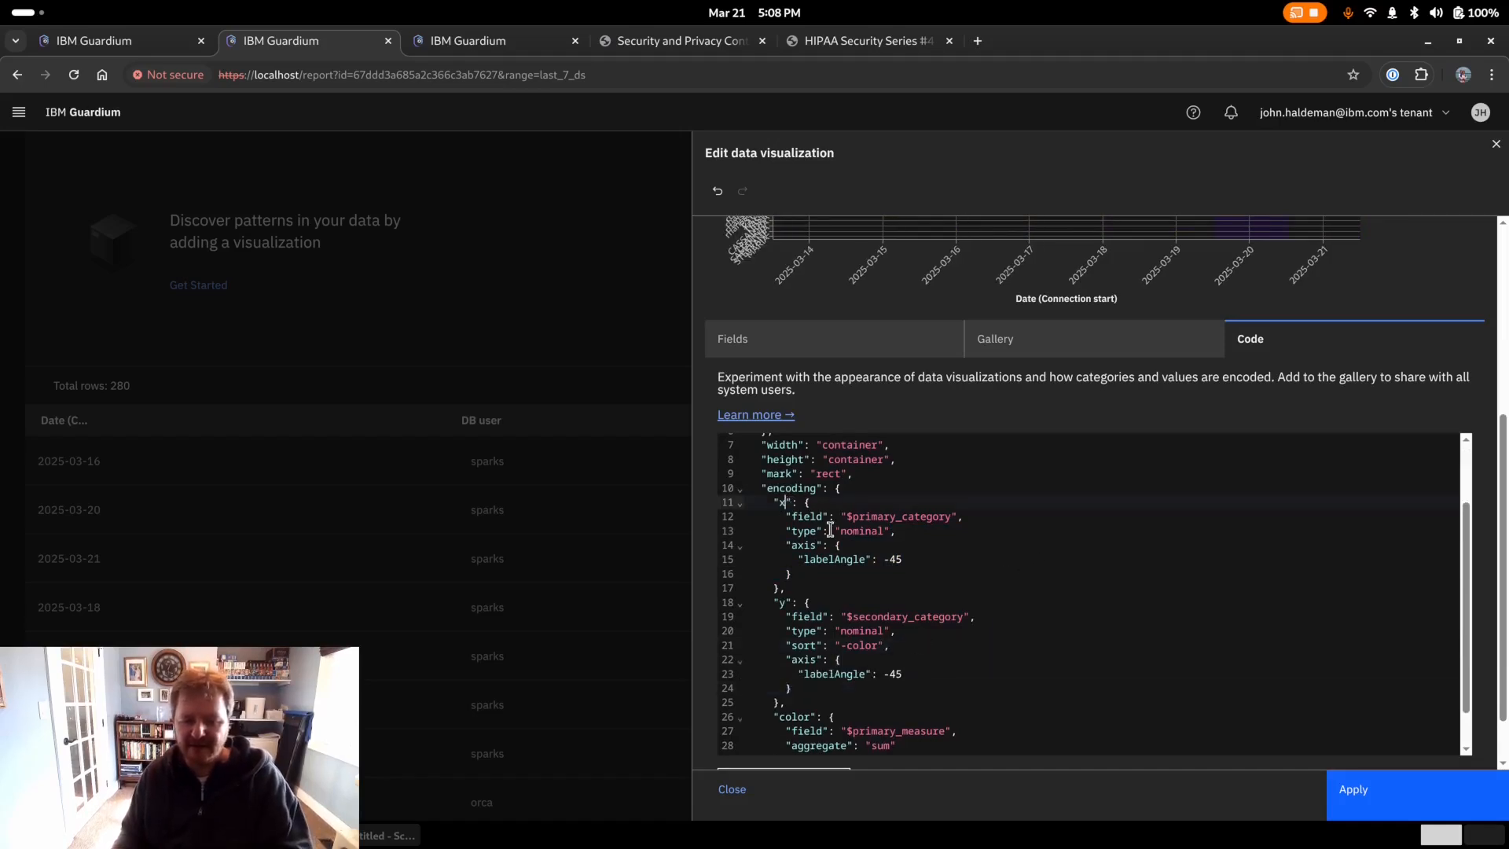
{"action": "key", "text": "BackSpace"}
{"action": "type", "text": "y"}
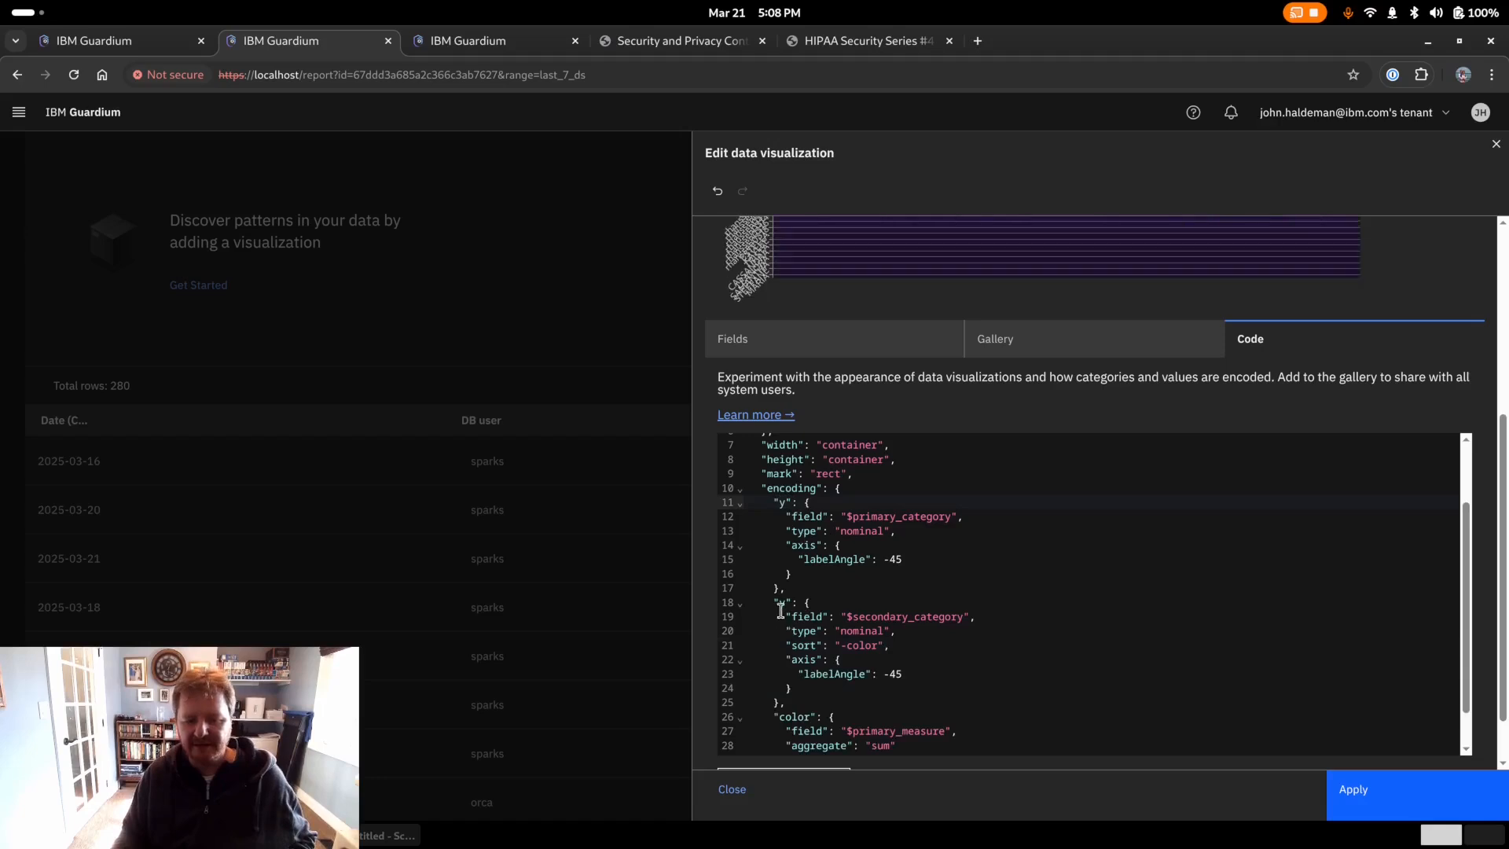
{"action": "left_click", "coordinate": [787, 602]}
{"action": "type", "text": "x"}
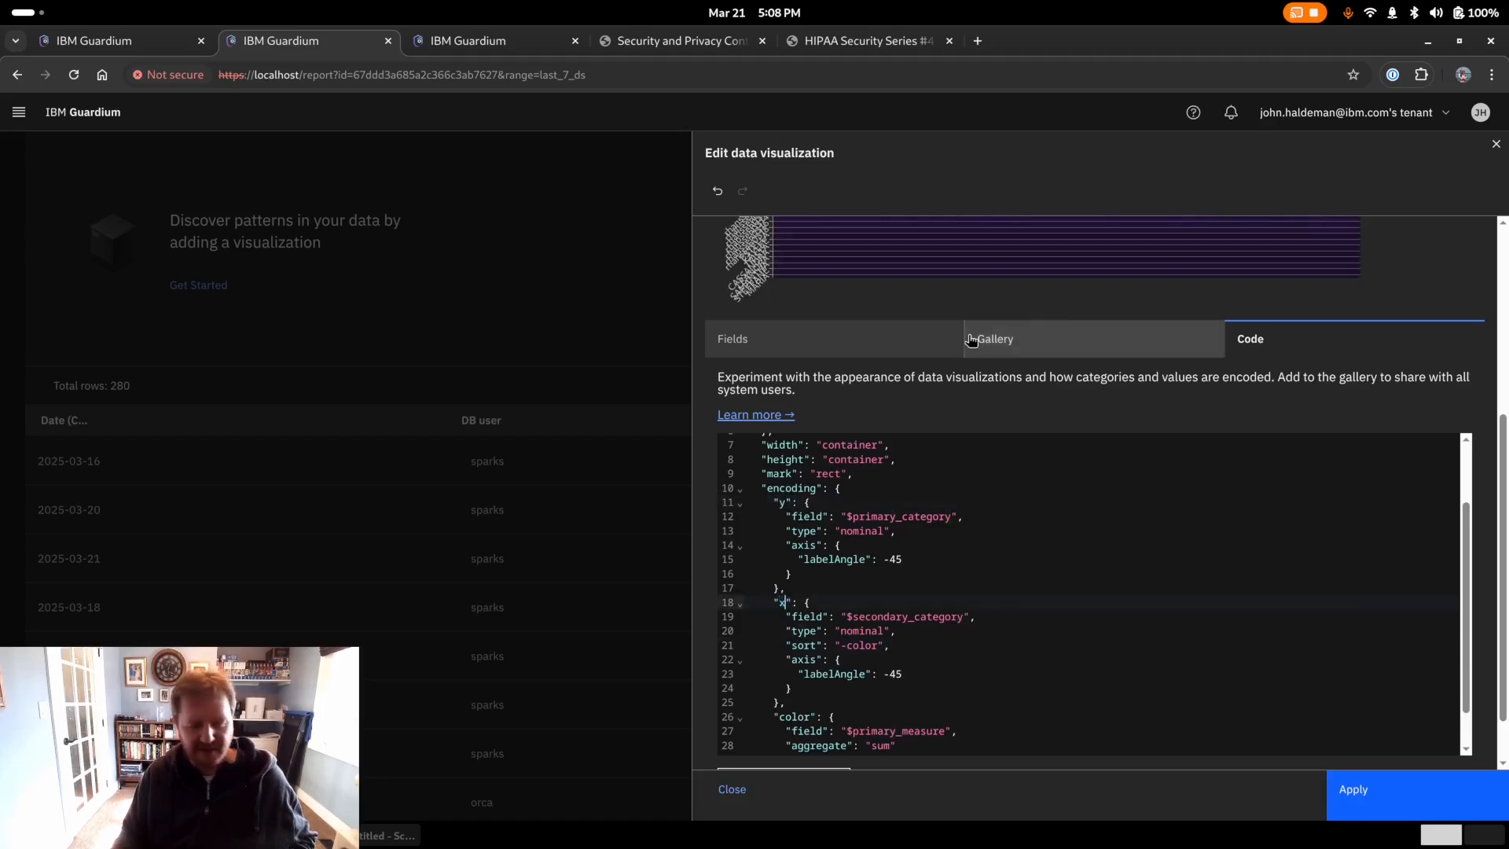
{"action": "scroll", "coordinate": [1053, 301], "scroll_direction": "up", "scroll_amount": 3}
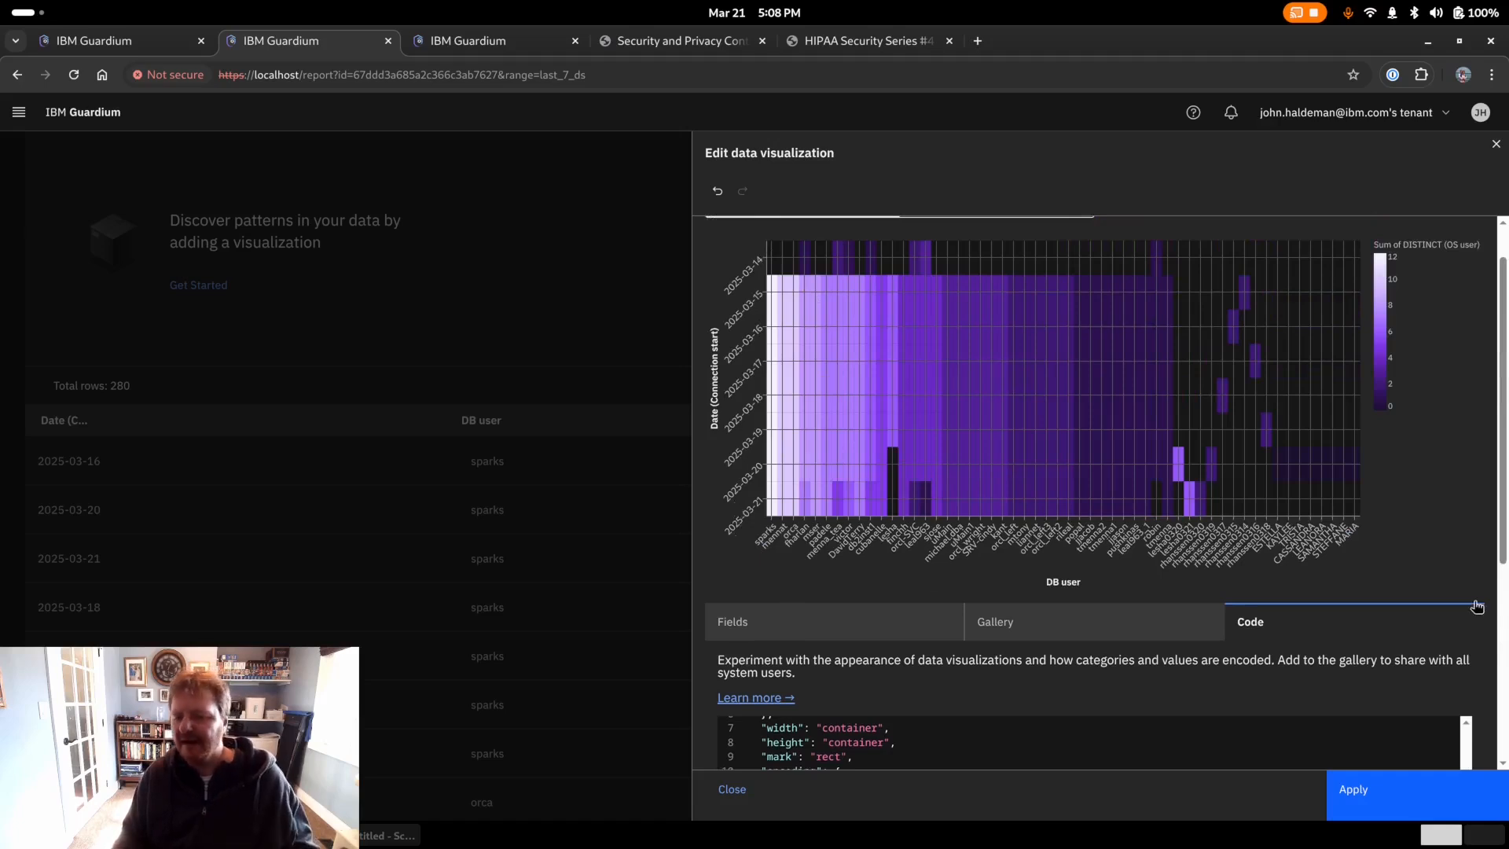
- Remove the labelAngle line from the y encoding's axis block in the heatmap code
{"action": "scroll", "coordinate": [855, 469], "scroll_direction": "down", "scroll_amount": 3}
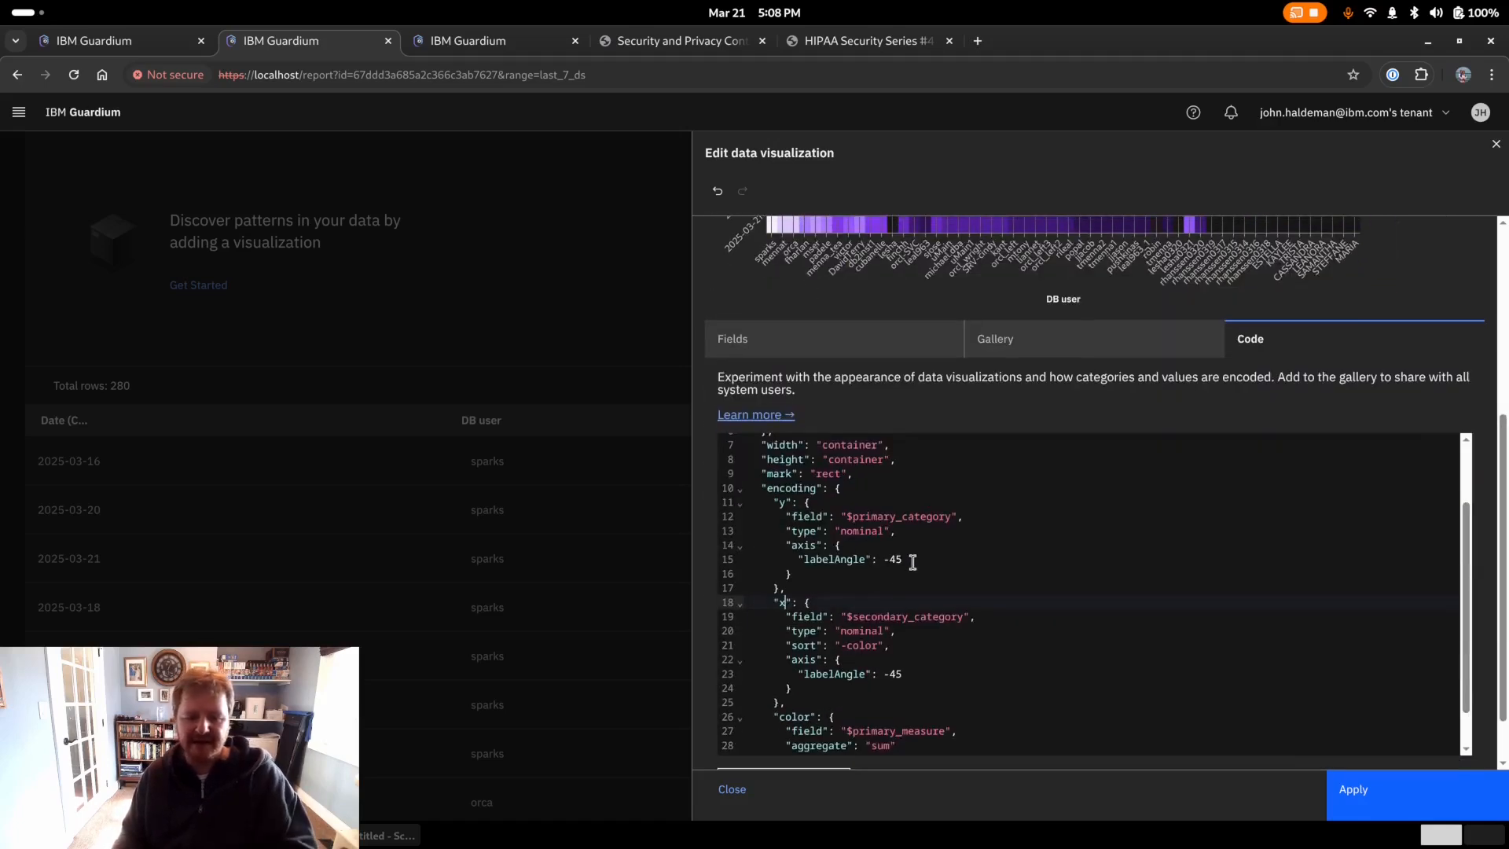
{"action": "left_click_drag", "start_coordinate": [910, 559], "coordinate": [921, 548]}
{"action": "key", "text": "Delete"}
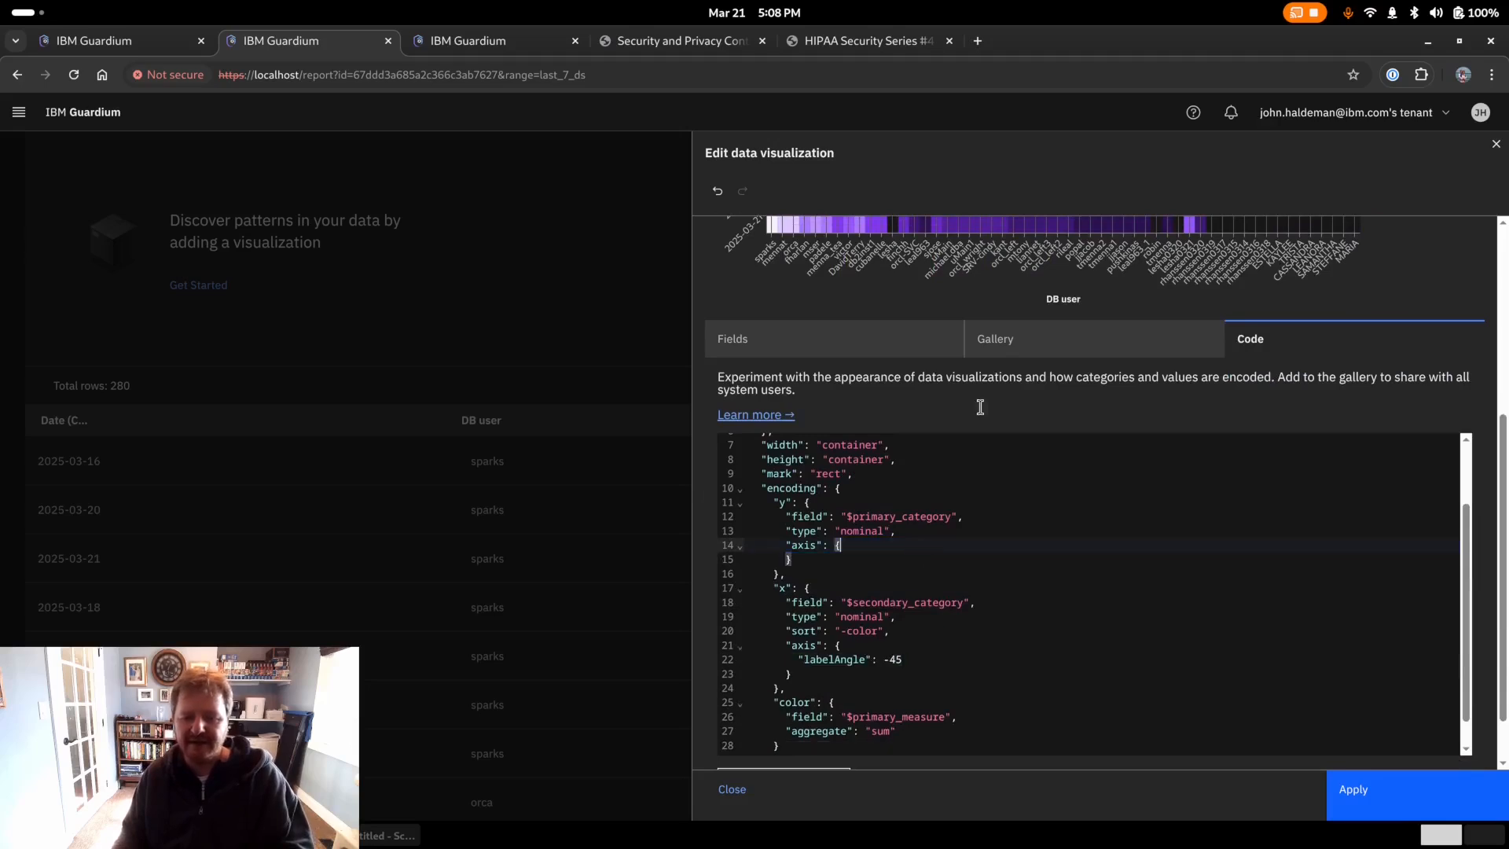
{"action": "scroll", "coordinate": [847, 365], "scroll_direction": "up", "scroll_amount": 3}
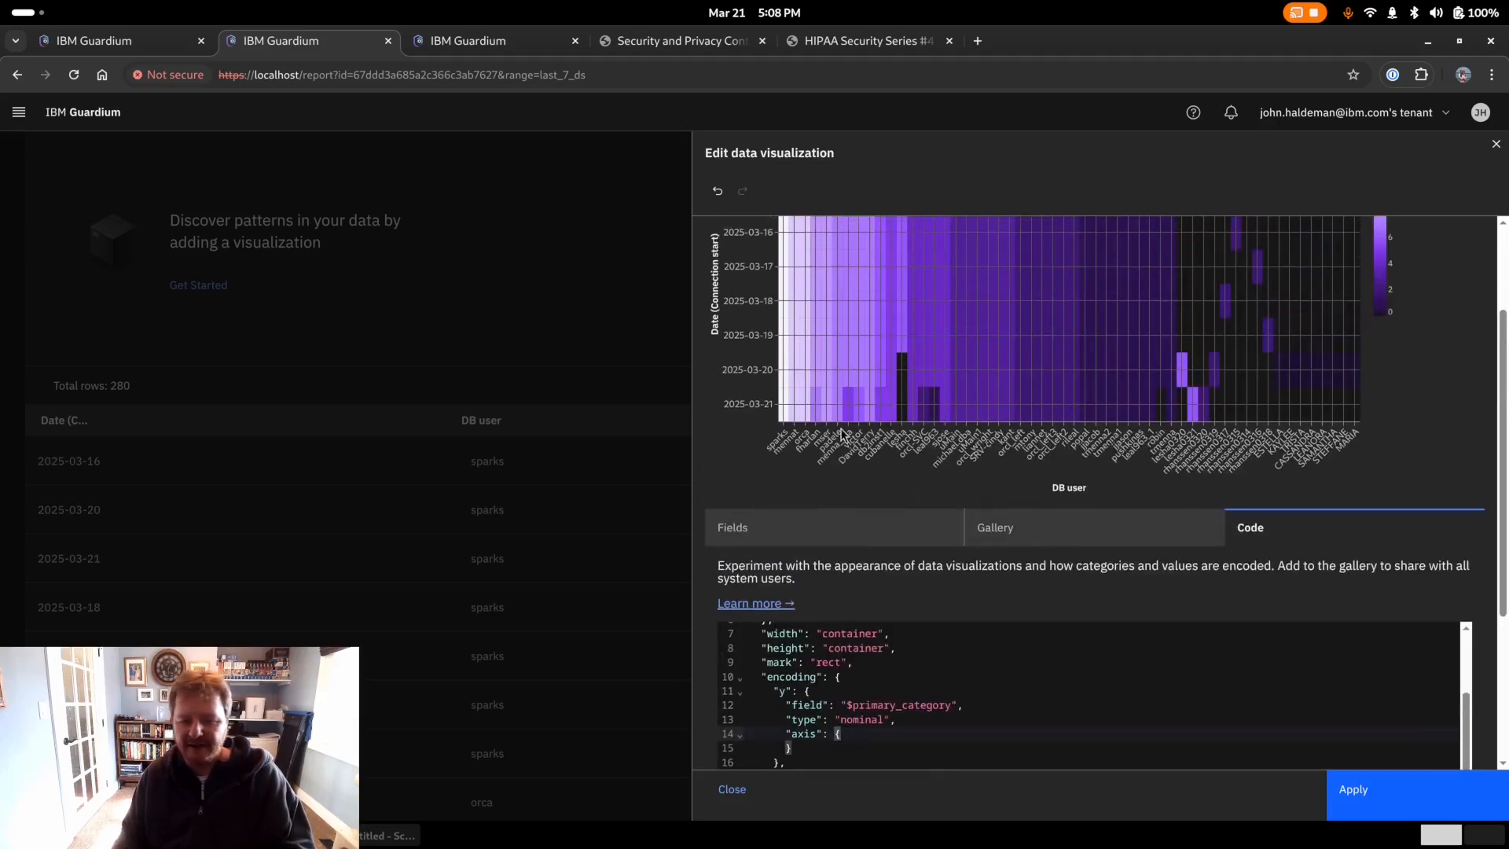
- Change the y encoding's type to temporal in the heatmap code and check the chart preview
{"action": "scroll", "coordinate": [857, 519], "scroll_direction": "down", "scroll_amount": 2}
{"action": "double_click", "coordinate": [862, 625]}
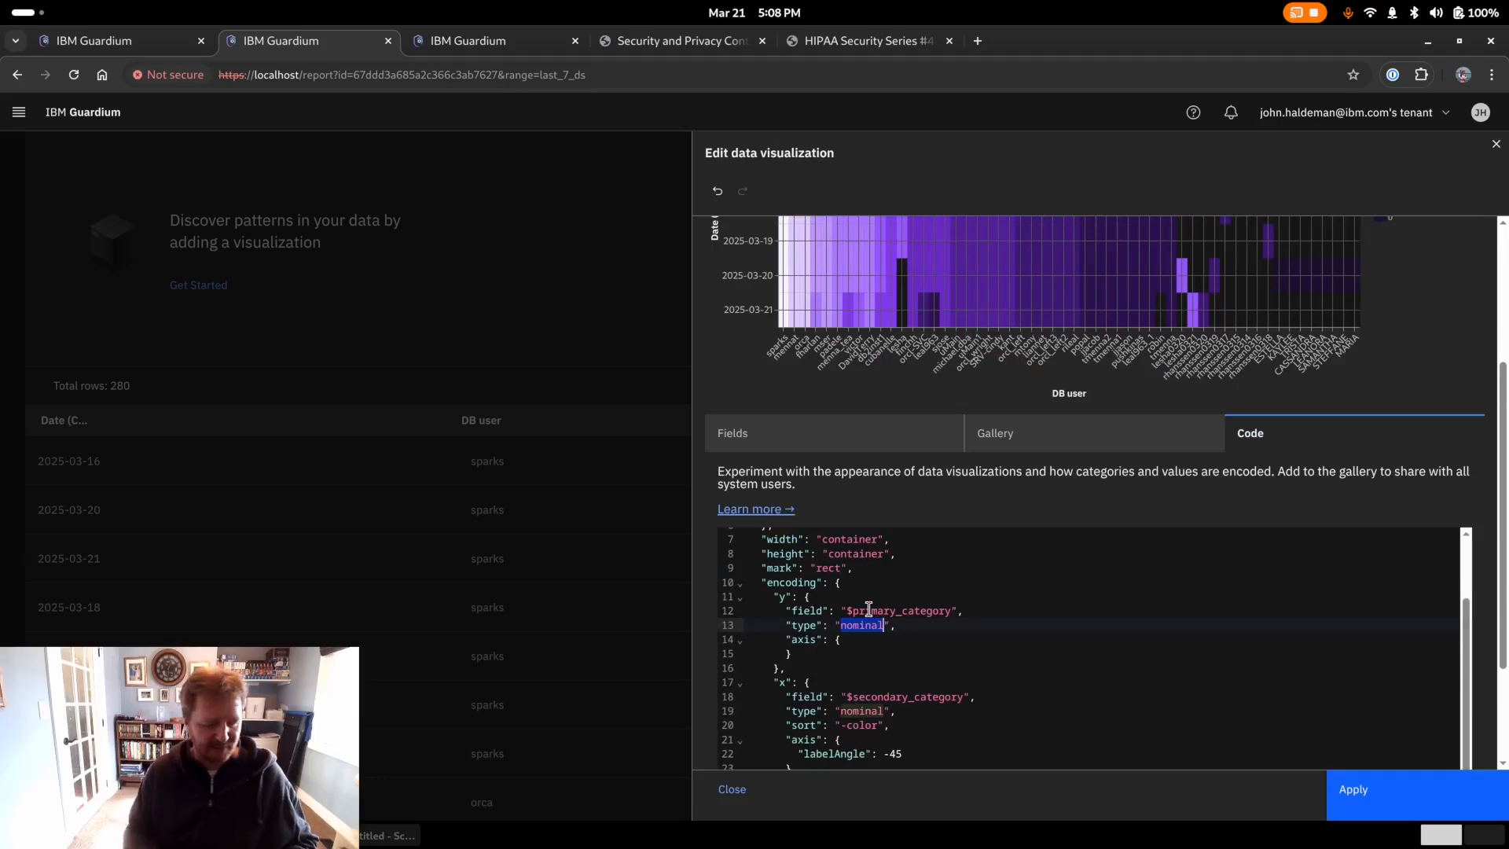
{"action": "type", "text": "temporal"}
{"action": "scroll", "coordinate": [786, 354], "scroll_direction": "up", "scroll_amount": 4}
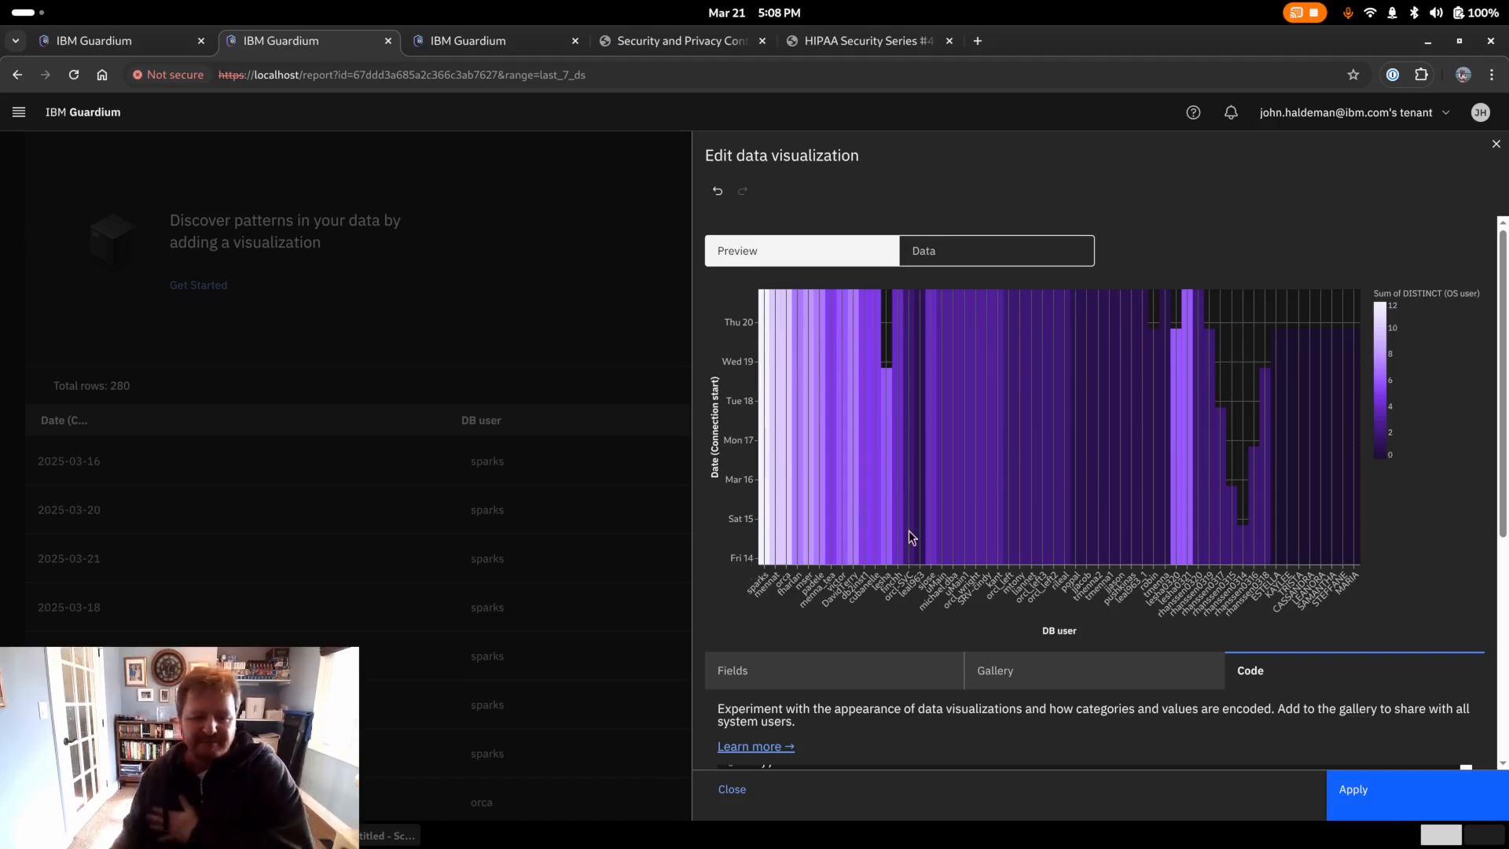
{"action": "scroll", "coordinate": [903, 543], "scroll_direction": "down", "scroll_amount": 2}
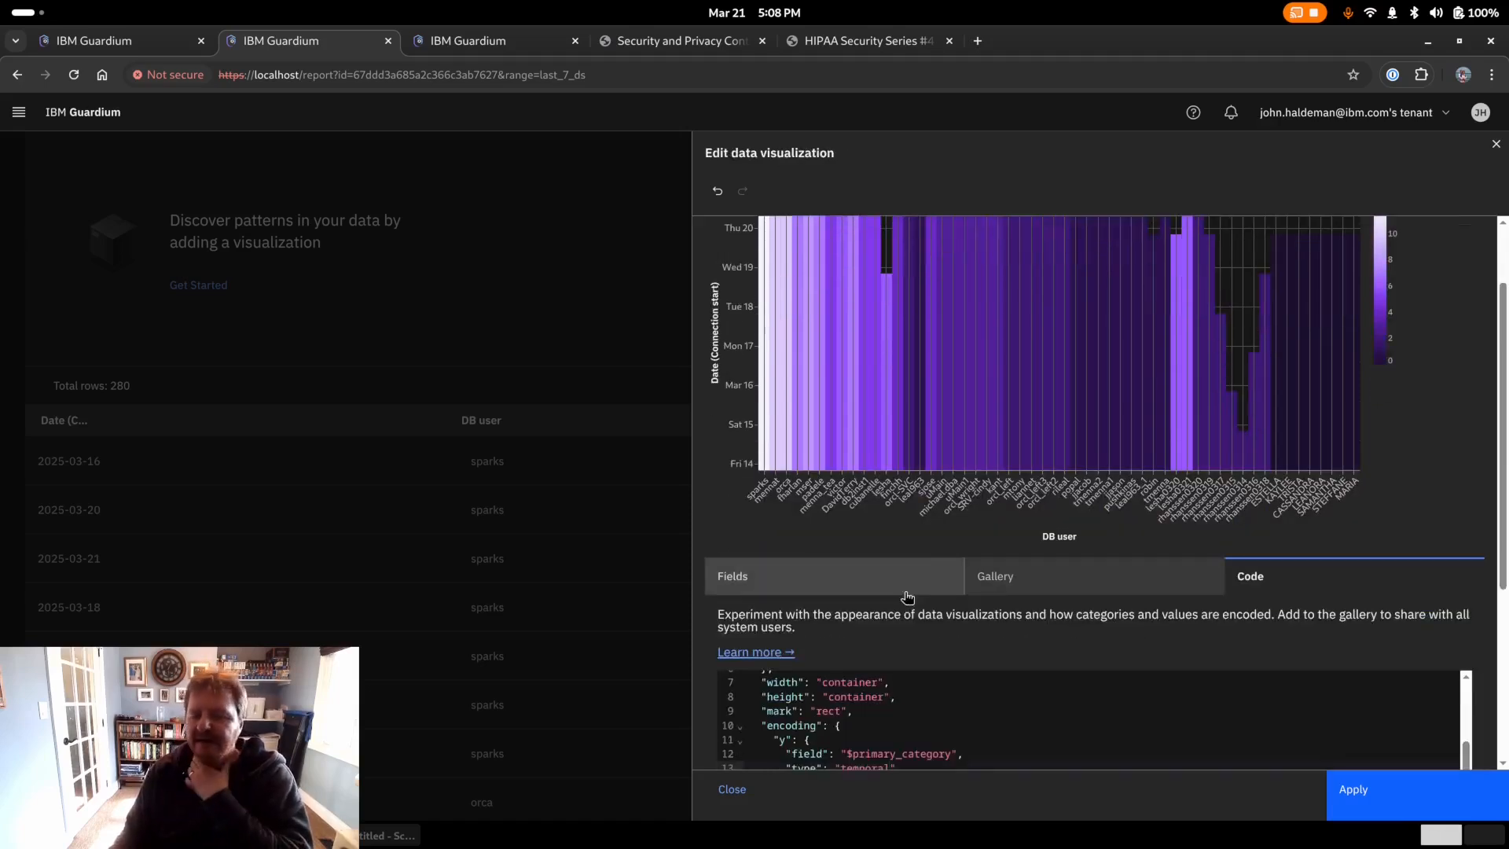
- Set the x encoding's labelAngle to -90 in the heatmap code and check the labels in the chart preview
{"action": "scroll", "coordinate": [997, 520], "scroll_direction": "up", "scroll_amount": 2}
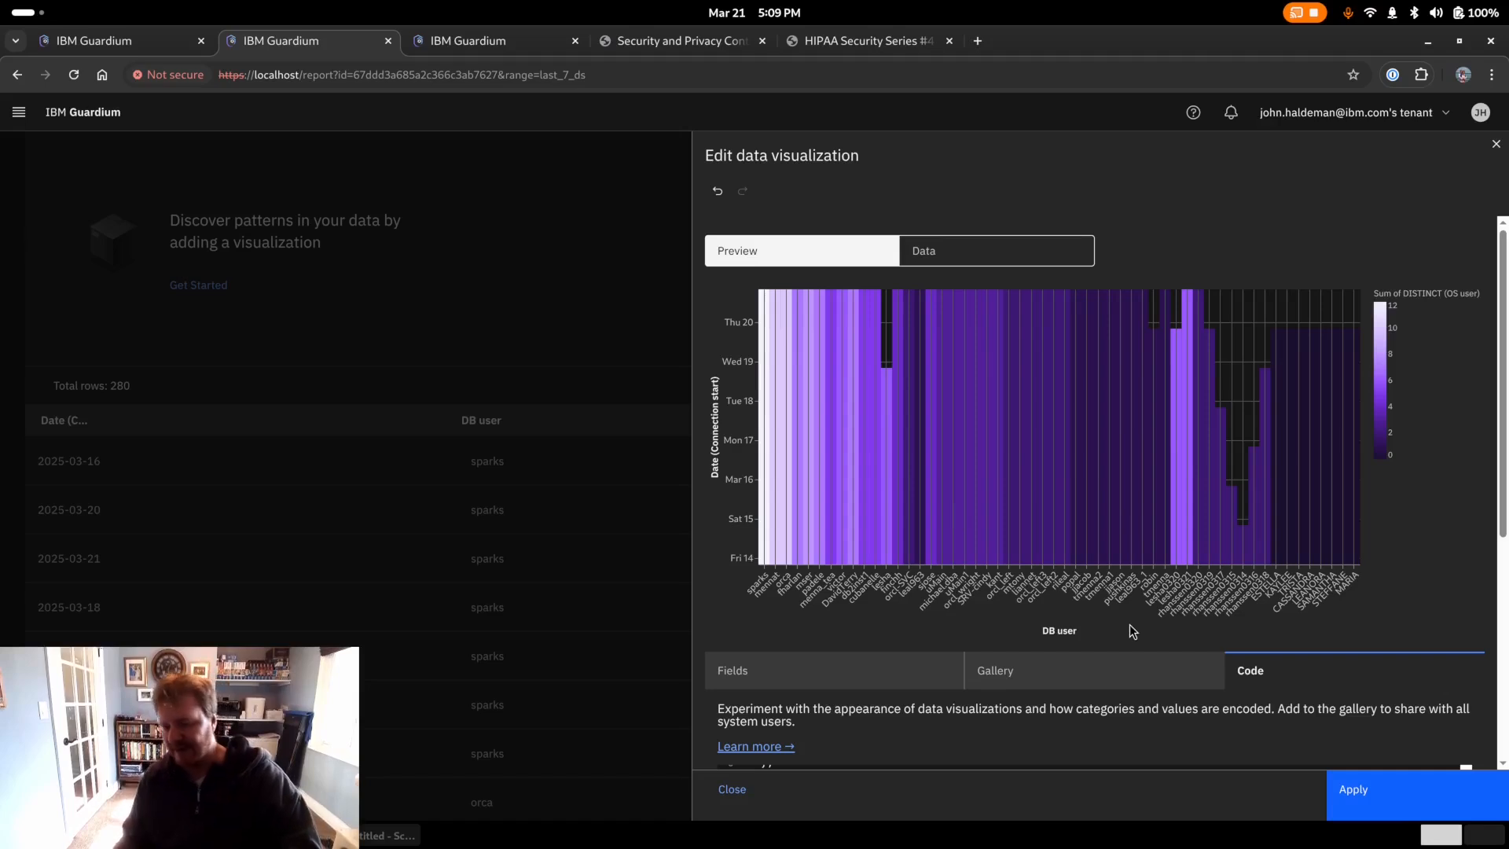
{"action": "scroll", "coordinate": [1148, 607], "scroll_direction": "down", "scroll_amount": 2}
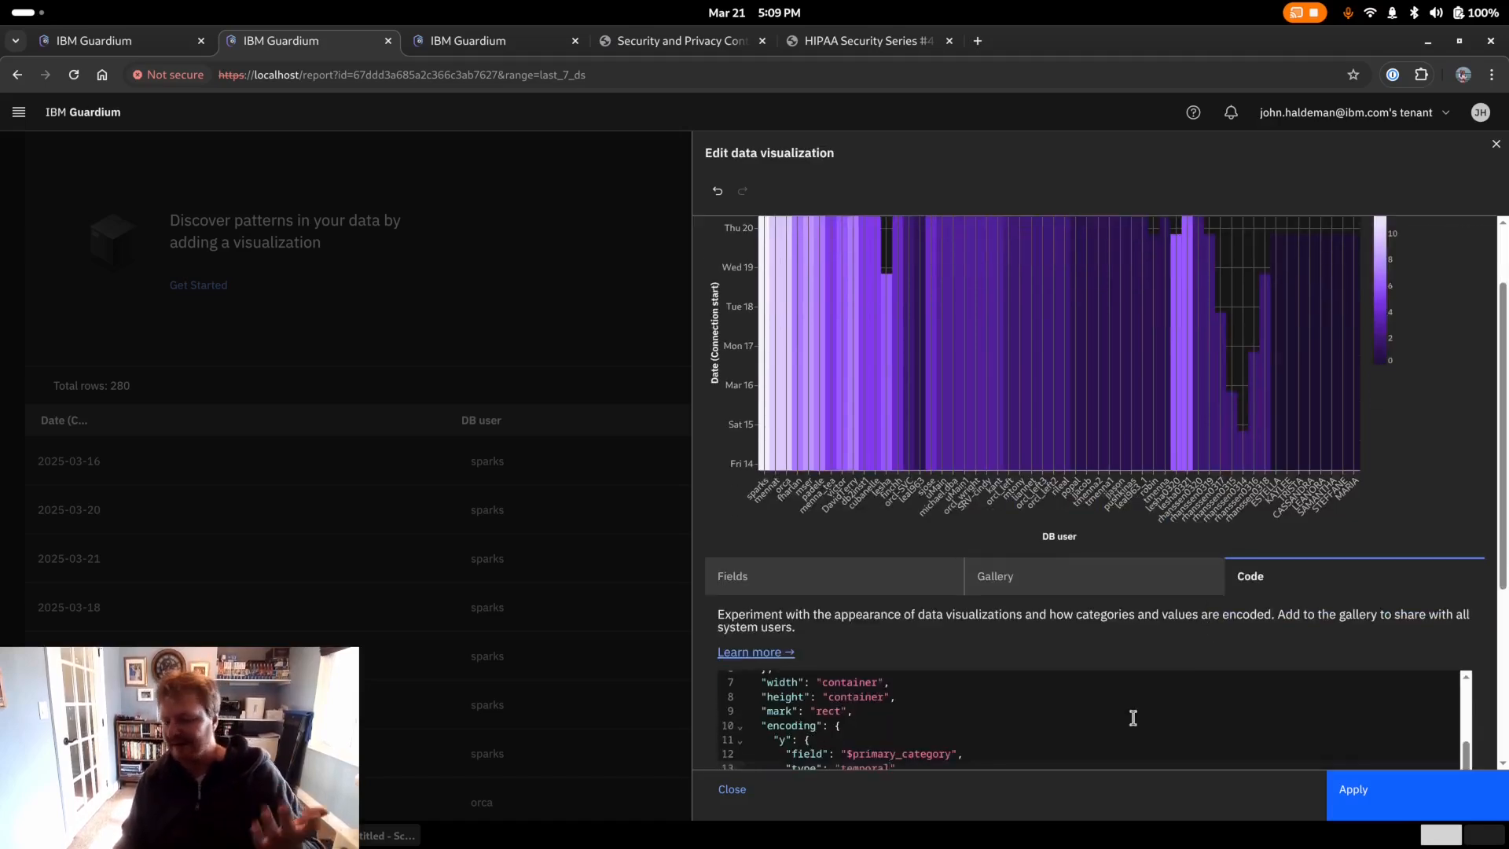
{"action": "scroll", "coordinate": [1131, 714], "scroll_direction": "down", "scroll_amount": 1}
{"action": "scroll", "coordinate": [977, 530], "scroll_direction": "down", "scroll_amount": 3}
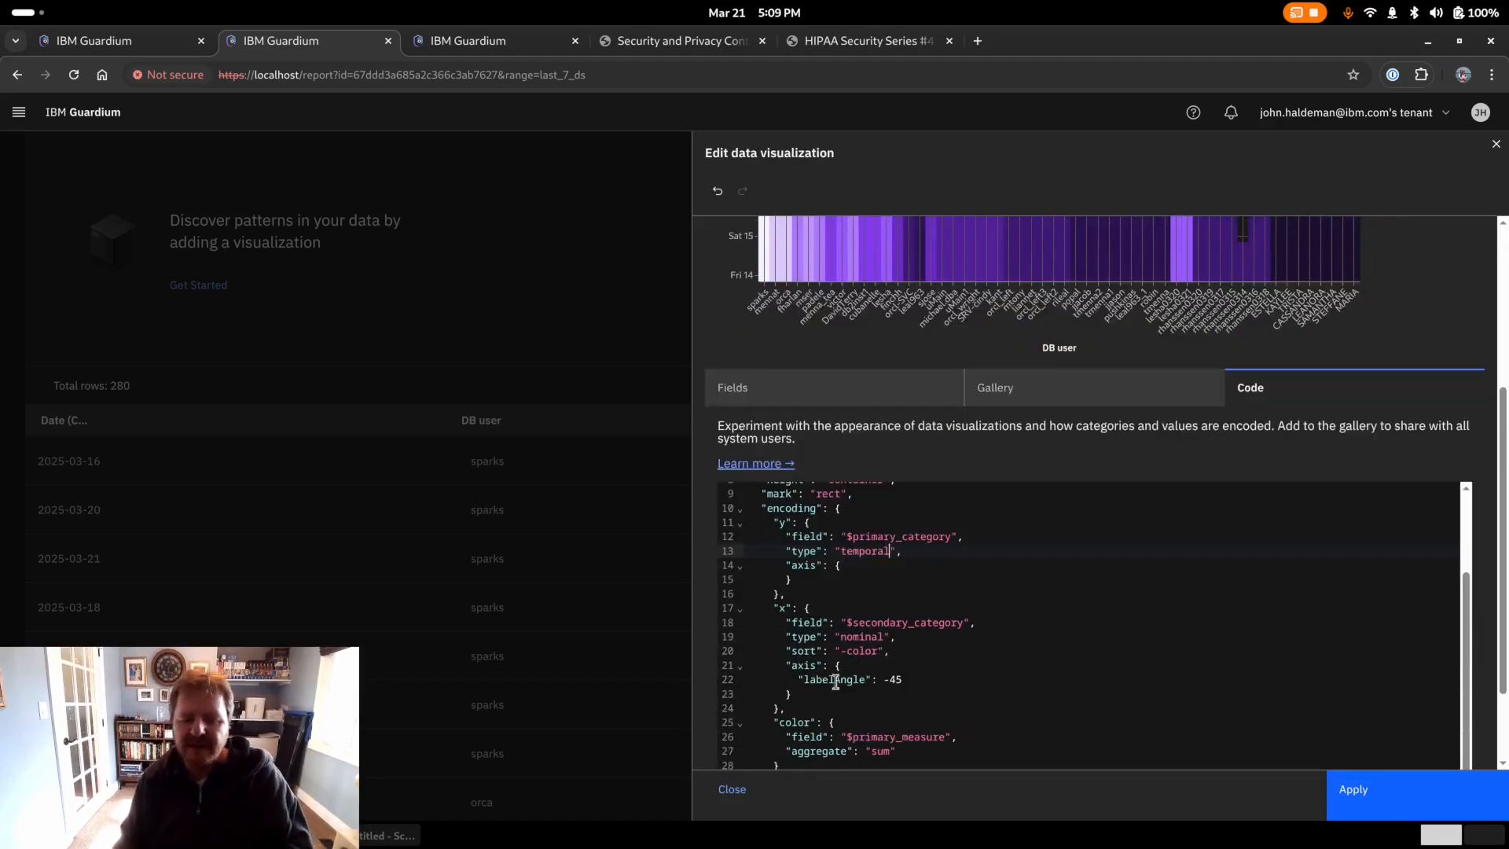
{"action": "left_click", "coordinate": [905, 678]}
{"action": "key", "text": "BackSpace"}
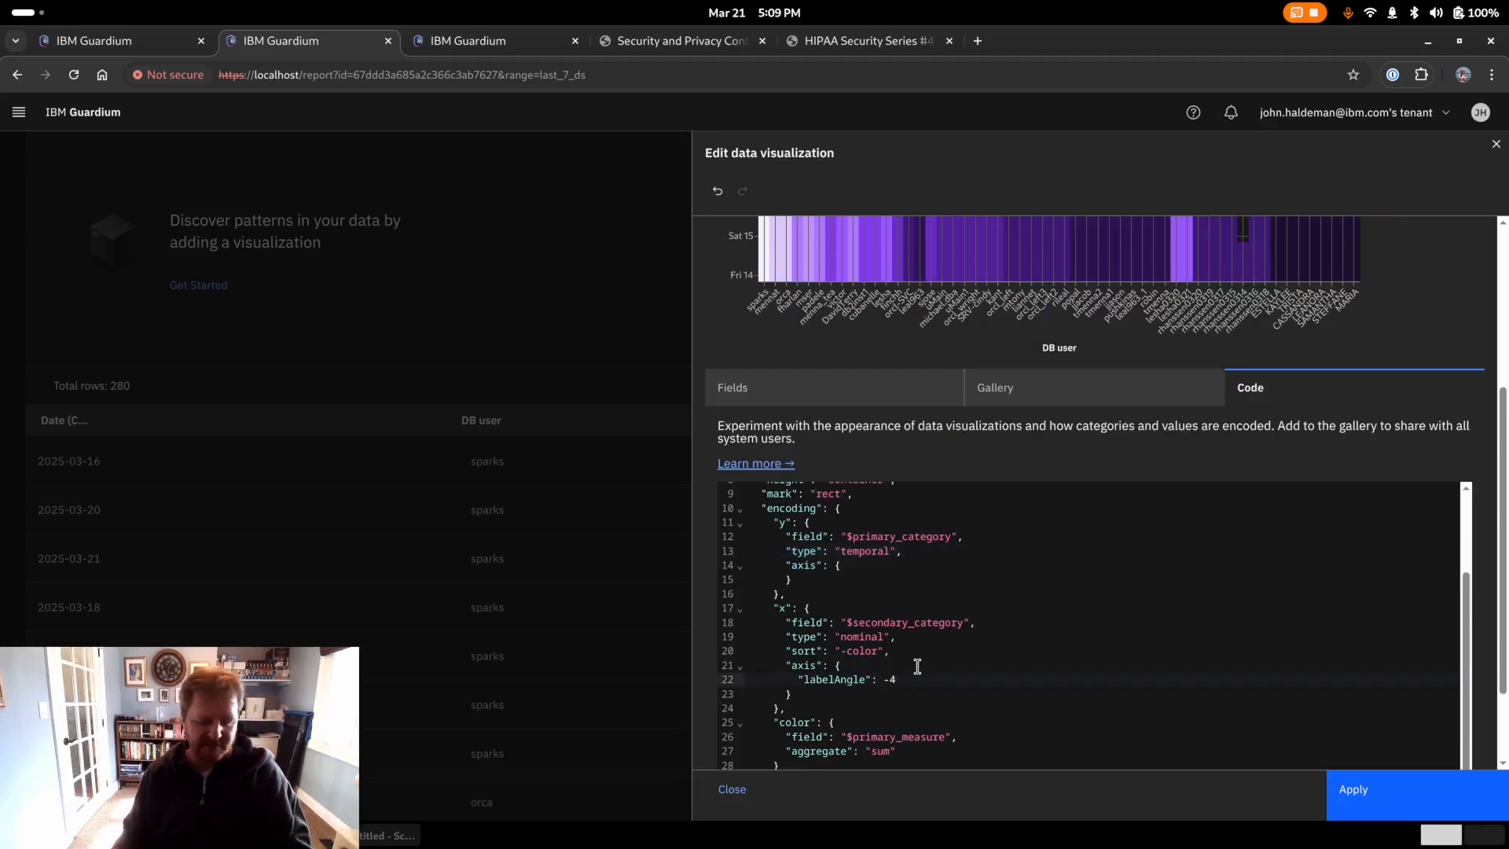
{"action": "type", "text": "90"}
{"action": "scroll", "coordinate": [1095, 367], "scroll_direction": "up", "scroll_amount": 2}
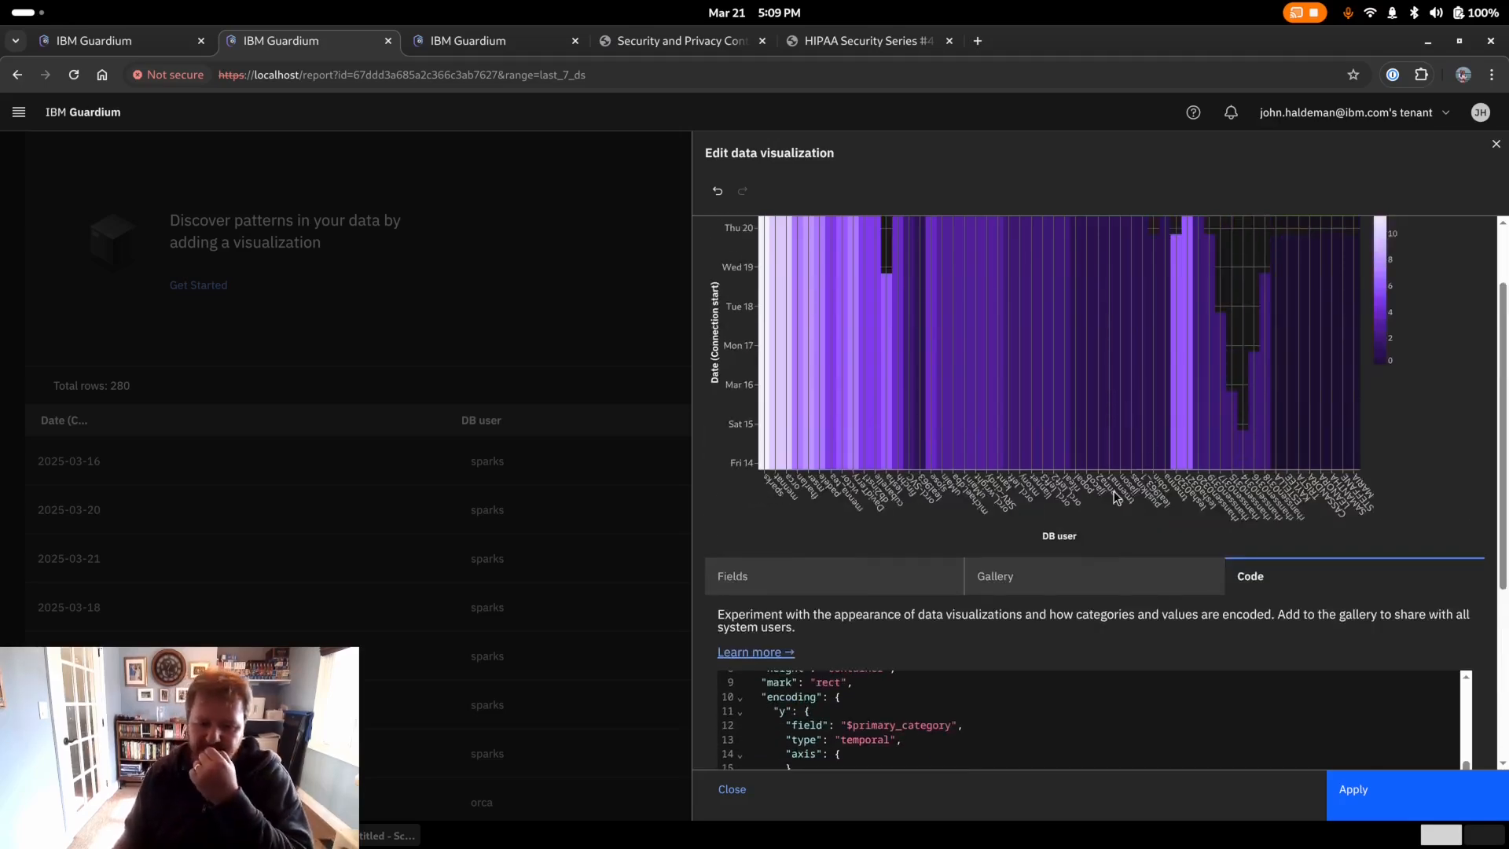
{"action": "scroll", "coordinate": [1114, 496], "scroll_direction": "down", "scroll_amount": 3}
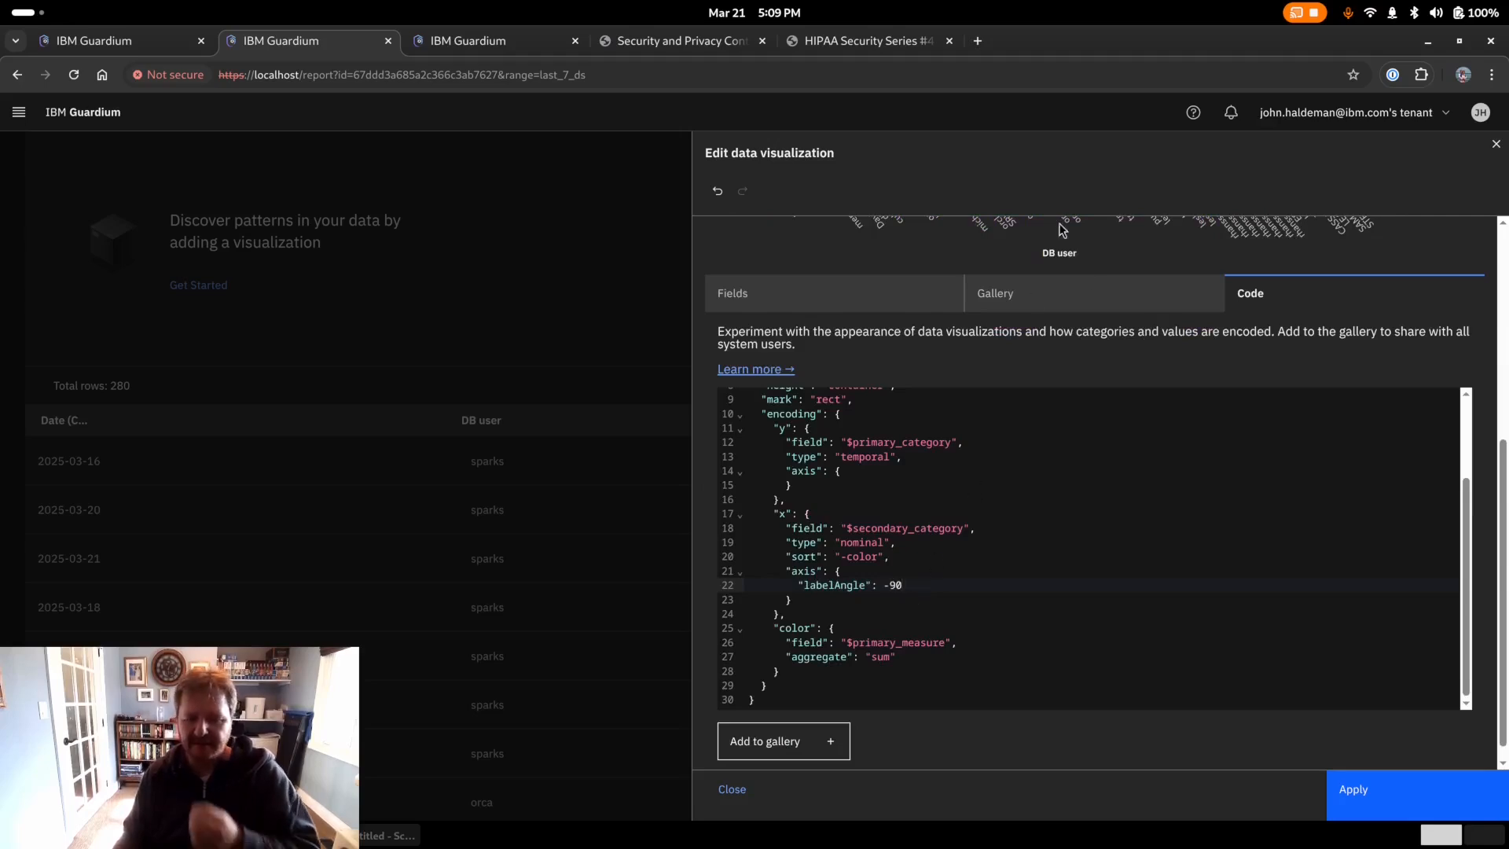
{"action": "scroll", "coordinate": [1096, 287], "scroll_direction": "up", "scroll_amount": 4}
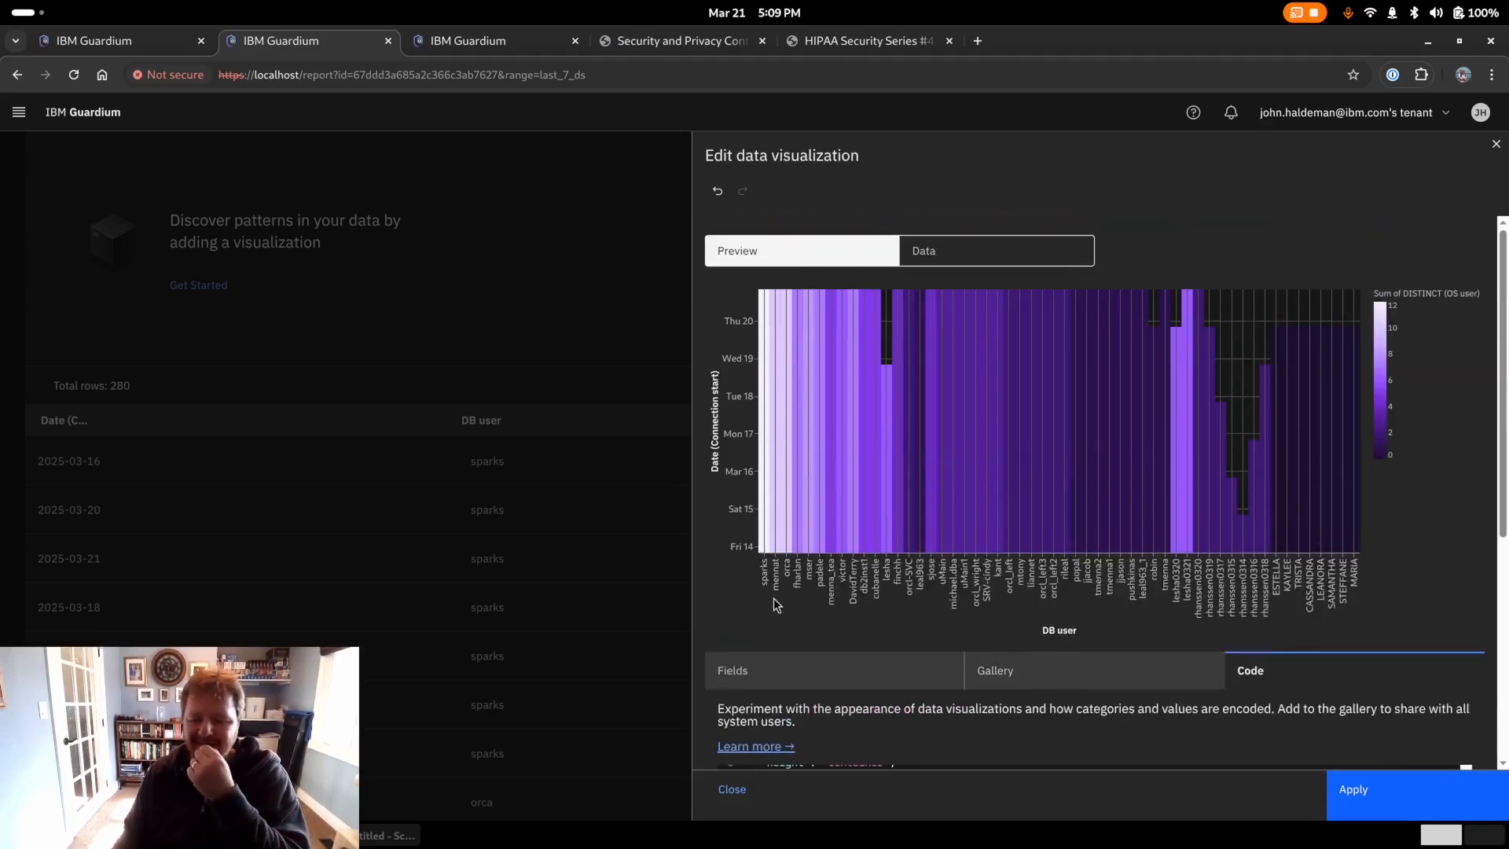
- Apply the edited heatmap to the report and review the chart above the results table
{"action": "left_click", "coordinate": [1441, 794]}
{"action": "scroll", "coordinate": [854, 581], "scroll_direction": "up", "scroll_amount": 2}
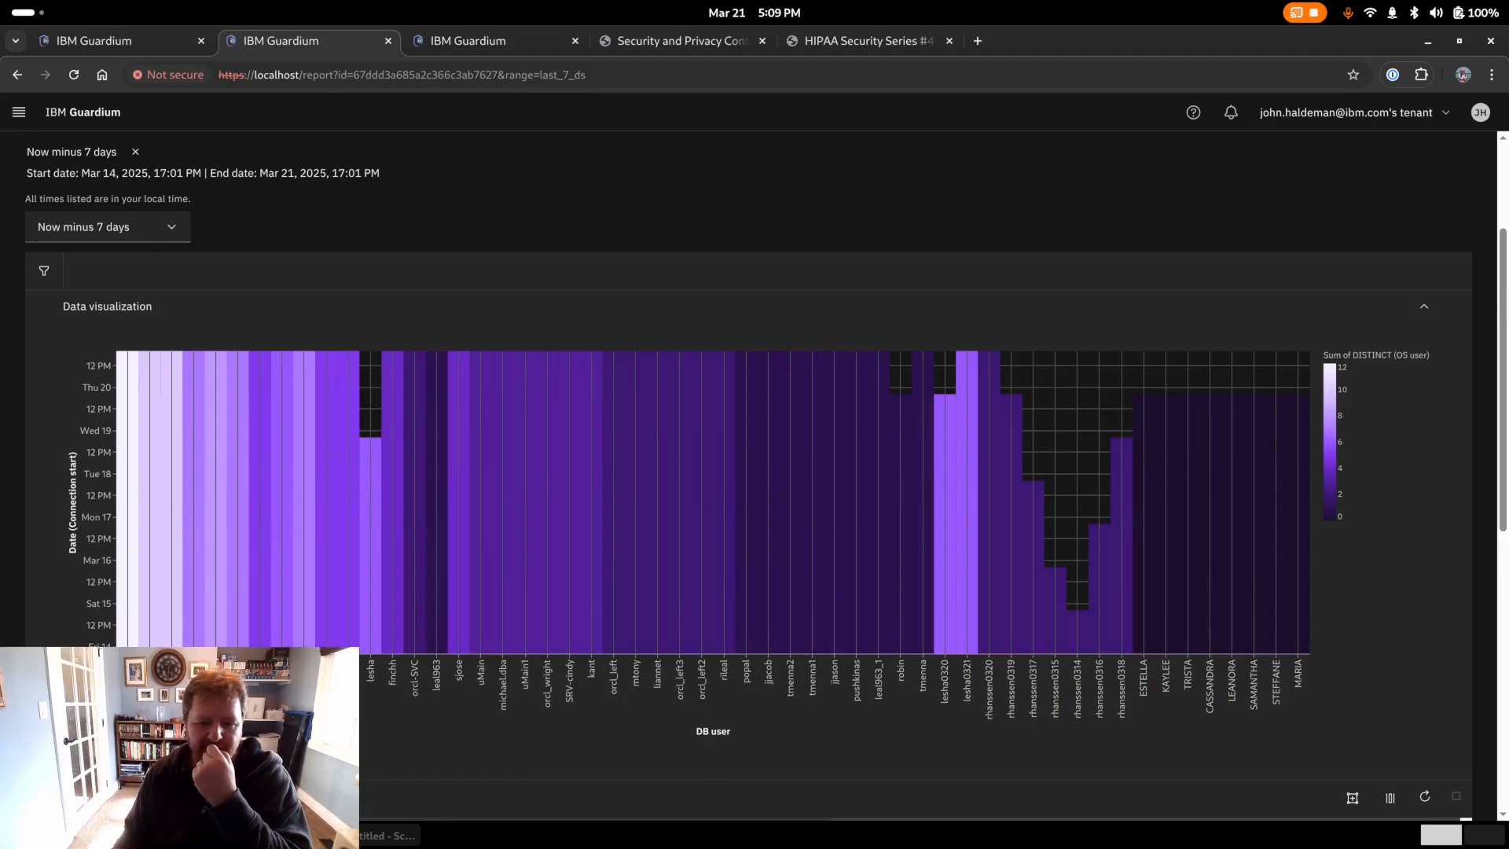
{"action": "scroll", "coordinate": [748, 479], "scroll_direction": "down", "scroll_amount": 1}
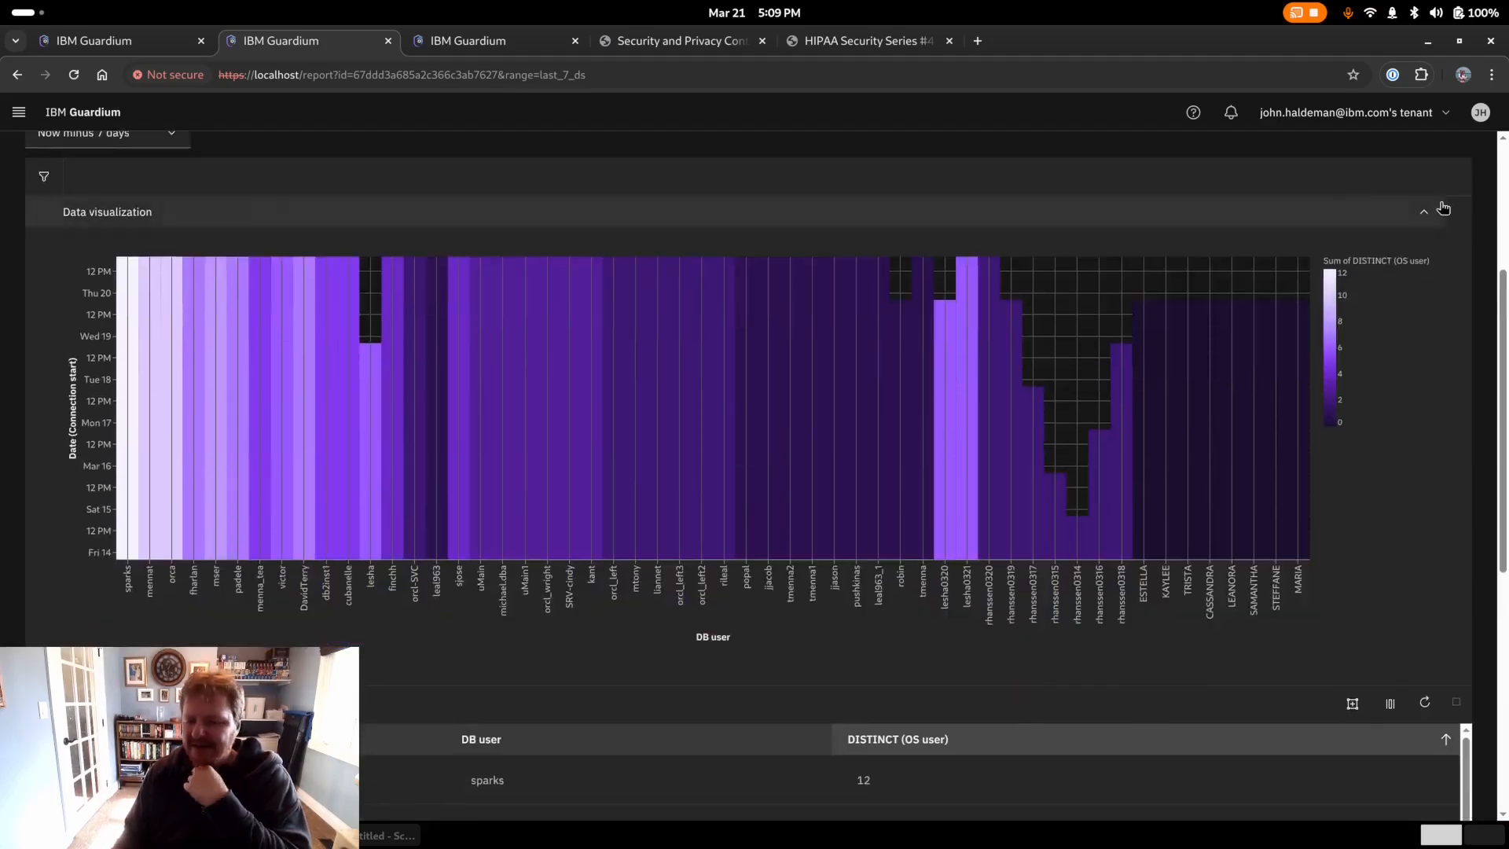
{"action": "scroll", "coordinate": [1333, 208], "scroll_direction": "up", "scroll_amount": 2}
{"action": "scroll", "coordinate": [825, 397], "scroll_direction": "down", "scroll_amount": 3}
{"action": "scroll", "coordinate": [1246, 152], "scroll_direction": "up", "scroll_amount": 5}
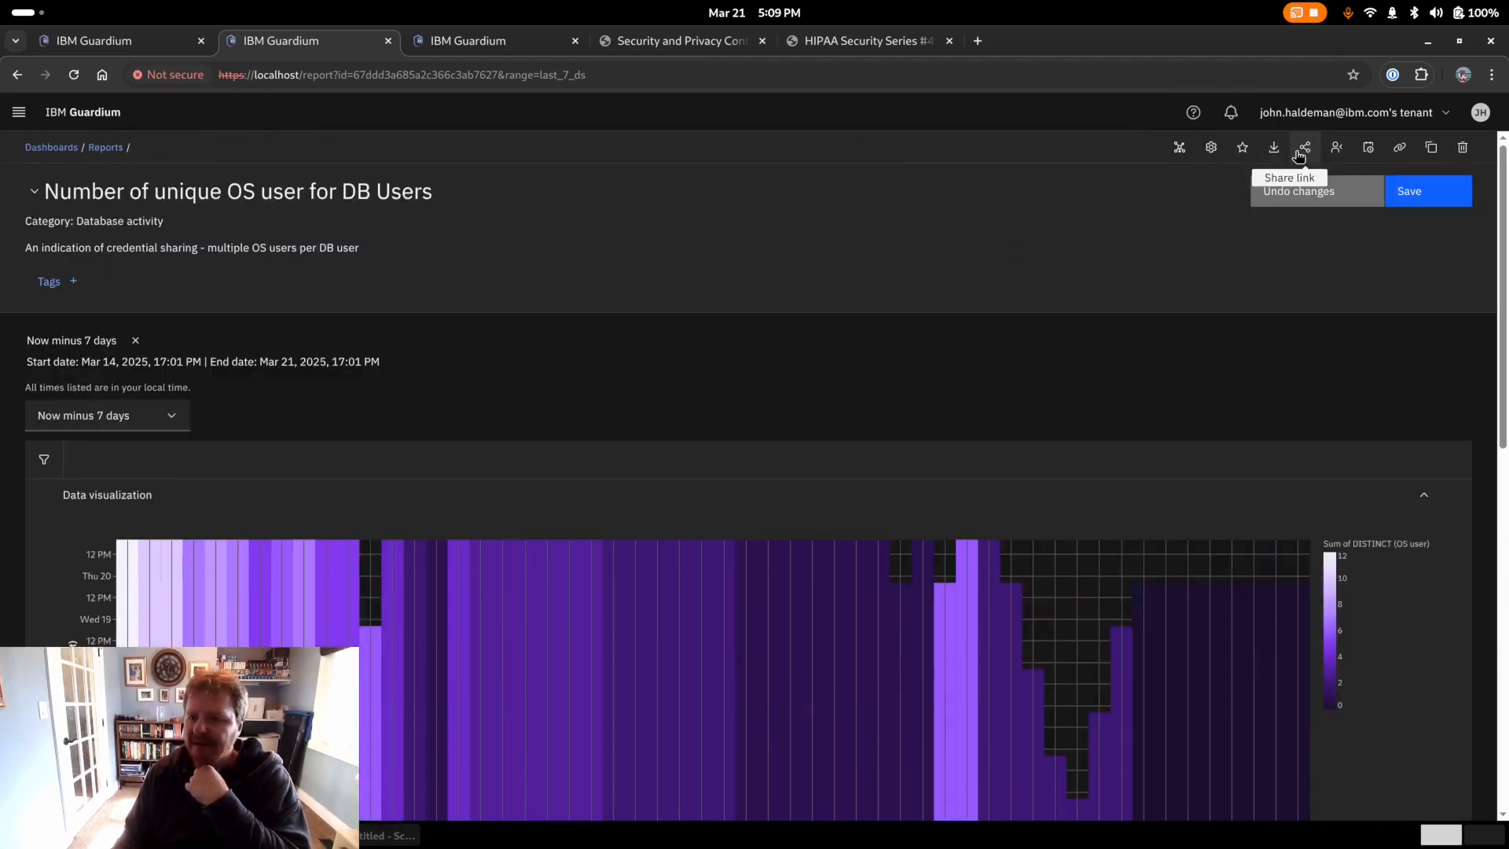
- Reopen the heatmap's code and add "grid": false after labelAngle in the x encoding's axis block
{"action": "left_click", "coordinate": [1179, 148]}
{"action": "left_click", "coordinate": [1296, 671]}
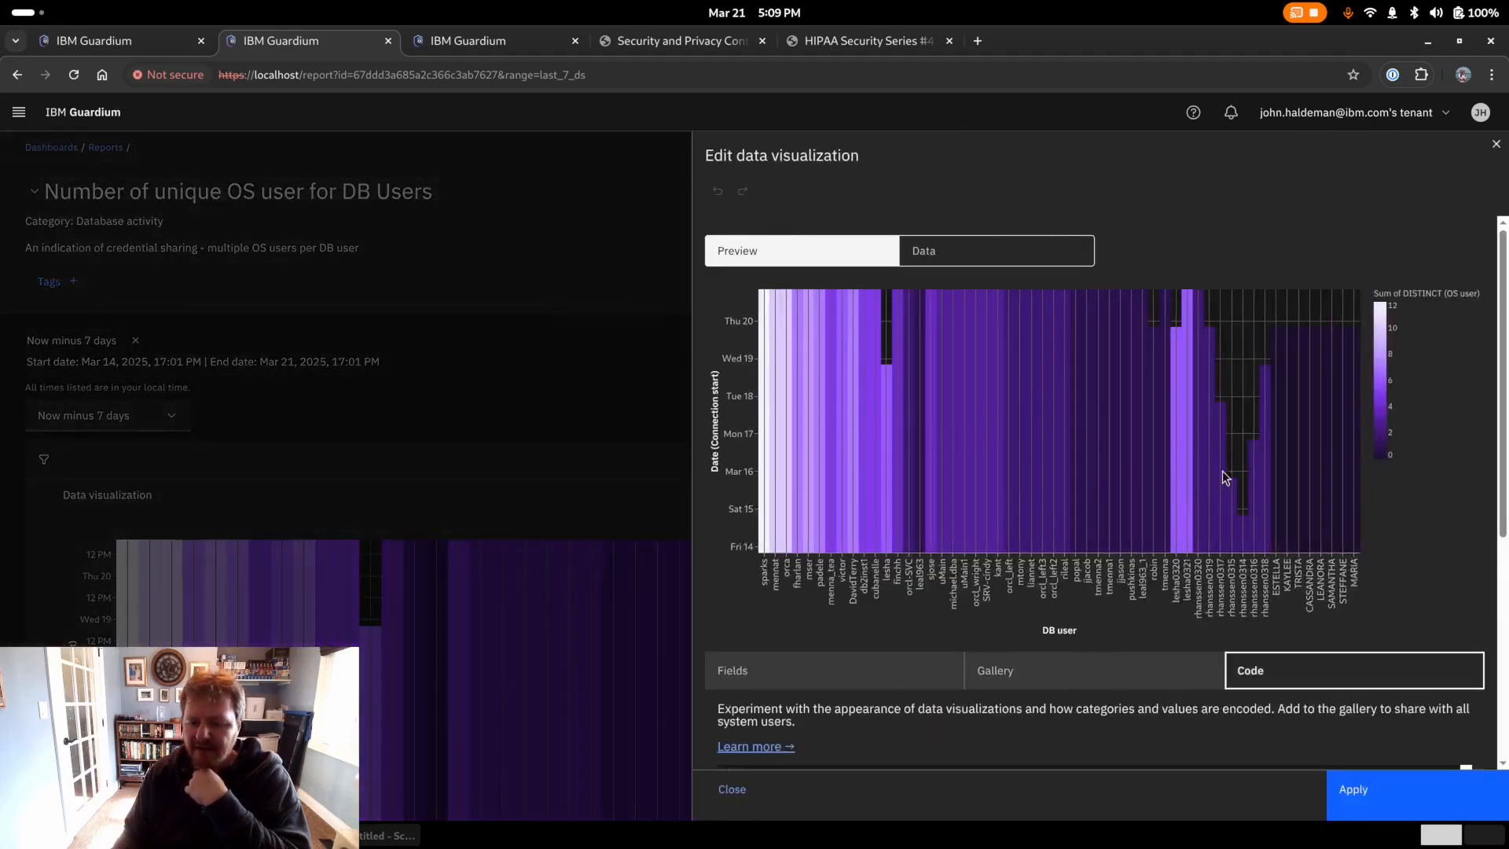
{"action": "scroll", "coordinate": [1002, 563], "scroll_direction": "down", "scroll_amount": 5}
{"action": "scroll", "coordinate": [1002, 564], "scroll_direction": "down", "scroll_amount": 3}
{"action": "left_click", "coordinate": [953, 580]}
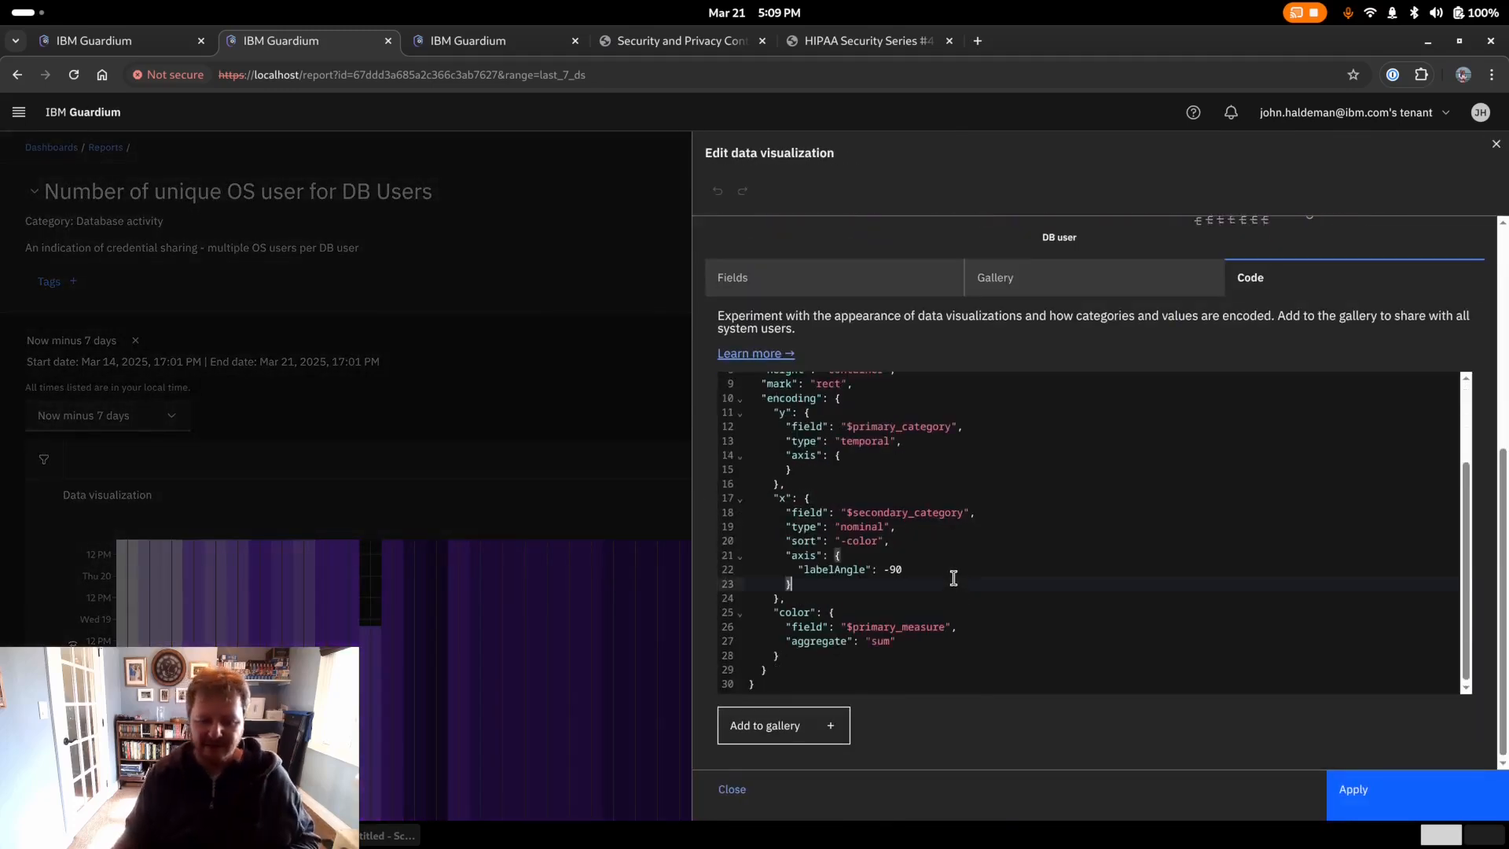
{"action": "left_click", "coordinate": [951, 574]}
{"action": "type", "text": ","}
{"action": "key", "text": "Return"}
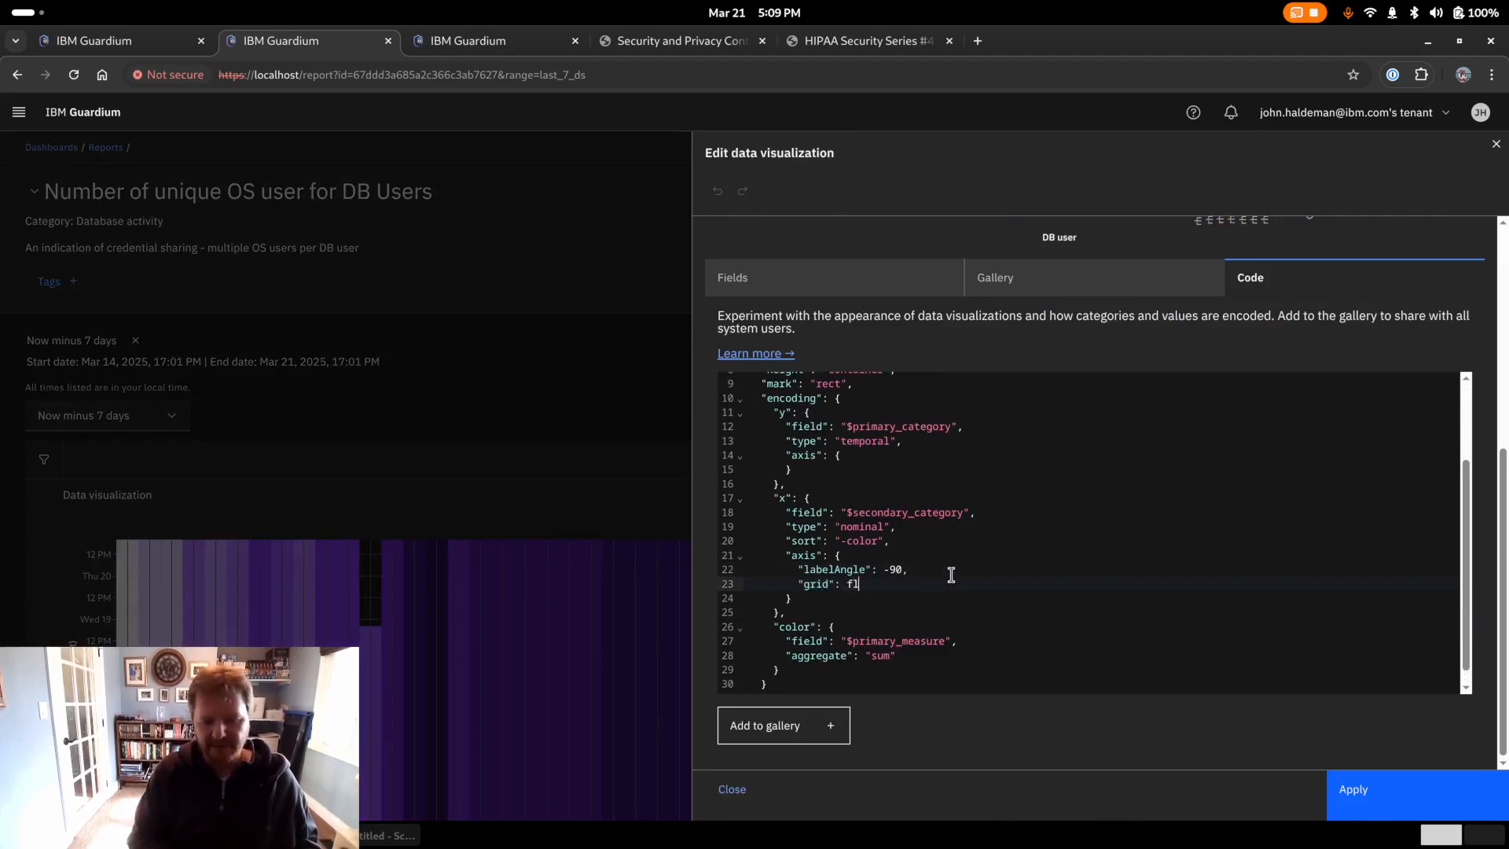
- Copy the "grid": false property into the y encoding's axis block without the leading comma, and check the preview
{"action": "left_click", "coordinate": [910, 571], "text": "shift"}
{"action": "left_click", "coordinate": [858, 456]}
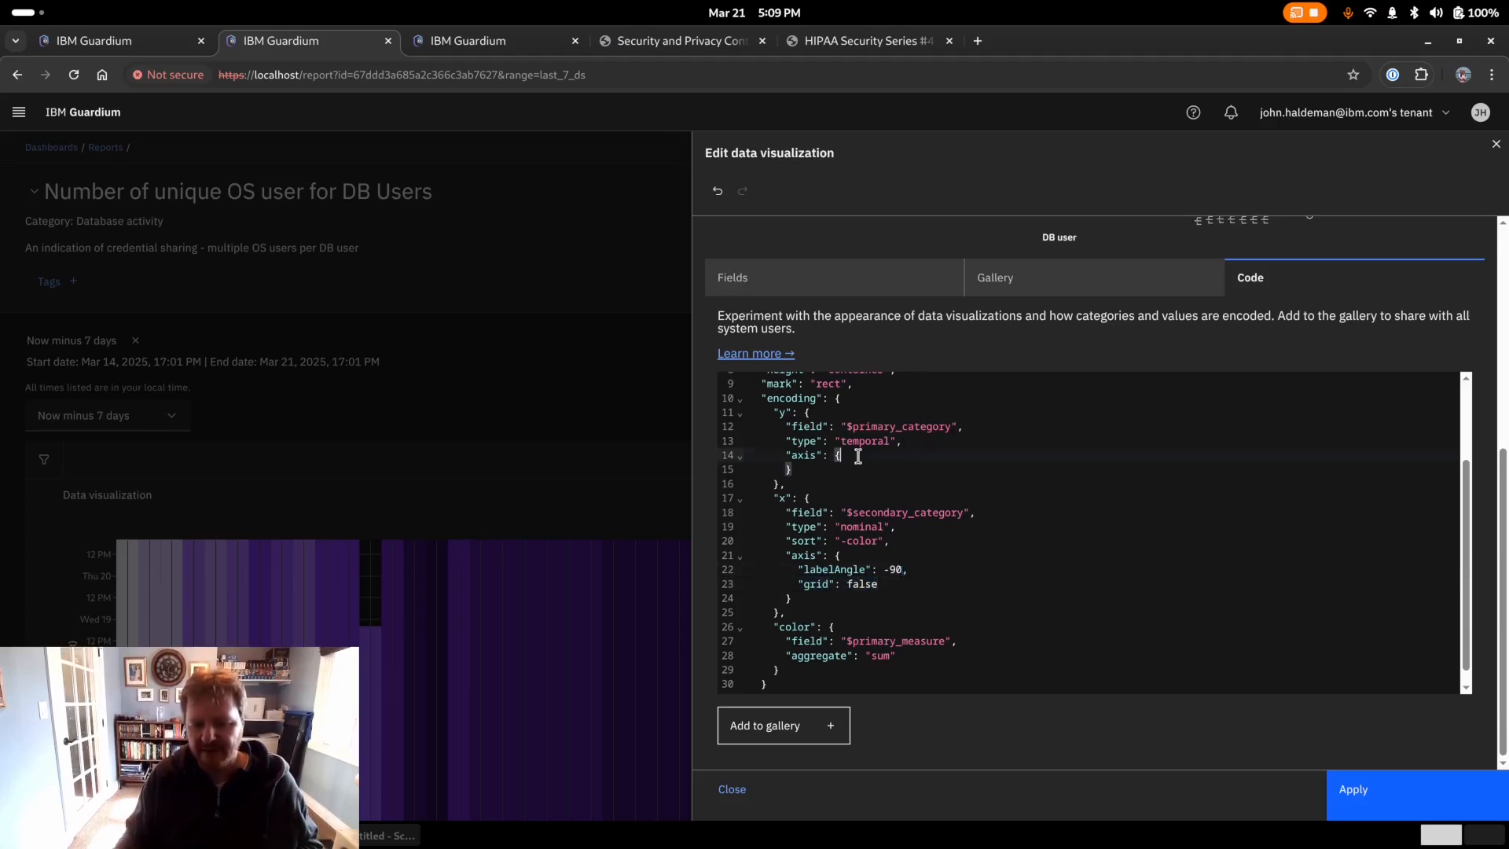
{"action": "type", "text": ",         \"grid\": false"}
{"action": "left_click", "coordinate": [870, 456]}
{"action": "key", "text": "BackSpace"}
{"action": "scroll", "coordinate": [947, 437], "scroll_direction": "up", "scroll_amount": 3}
{"action": "scroll", "coordinate": [1143, 343], "scroll_direction": "up", "scroll_amount": 5}
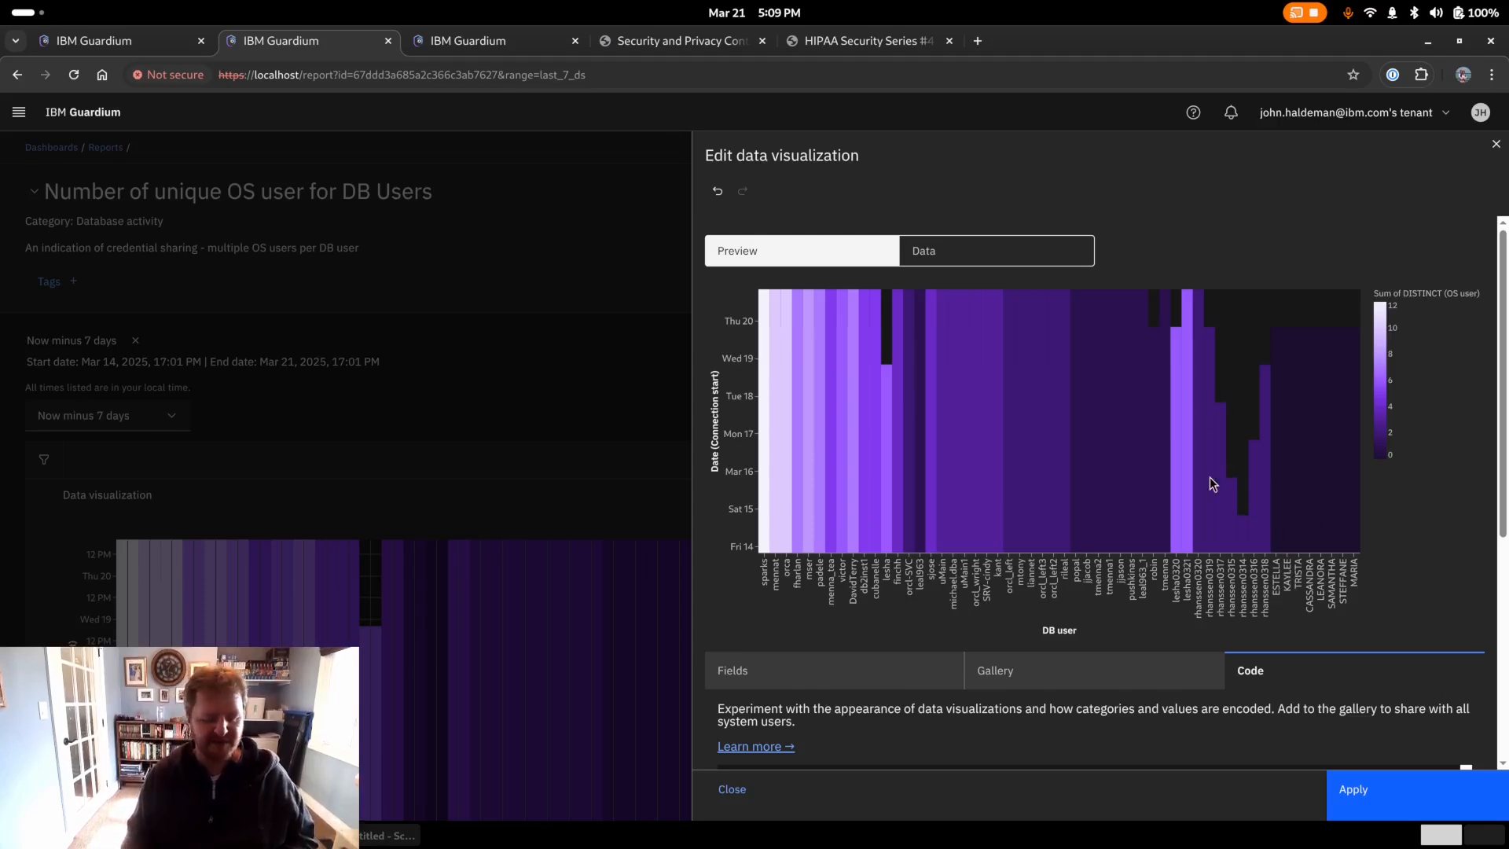
- Open gicharts.github.io in a new browser tab and look through the Guardium Insights chart examples
{"action": "key", "text": "ctrl+t"}
{"action": "type", "text": "g"}
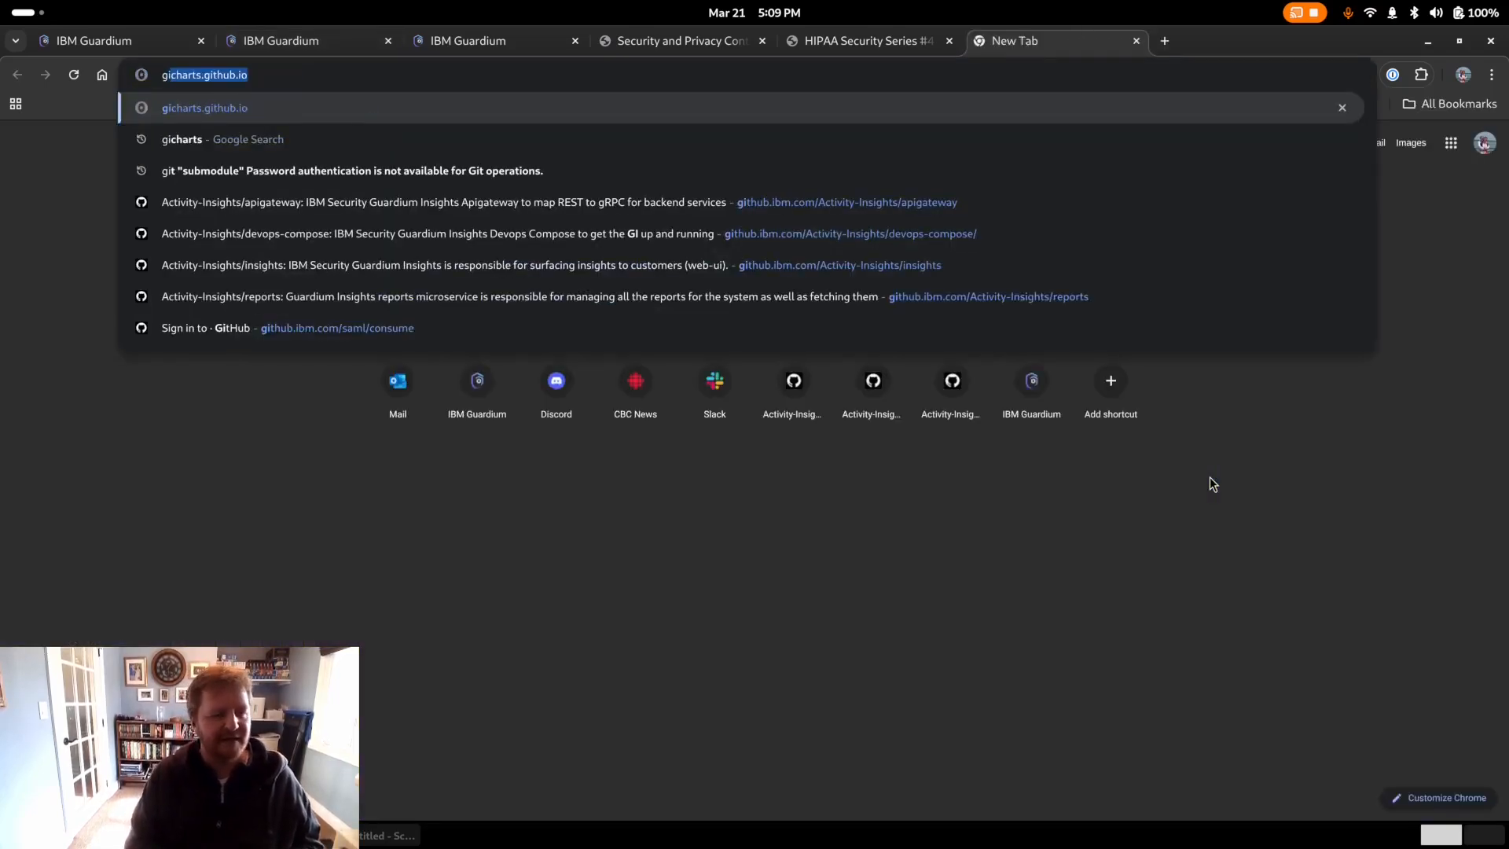
{"action": "key", "text": "Return"}
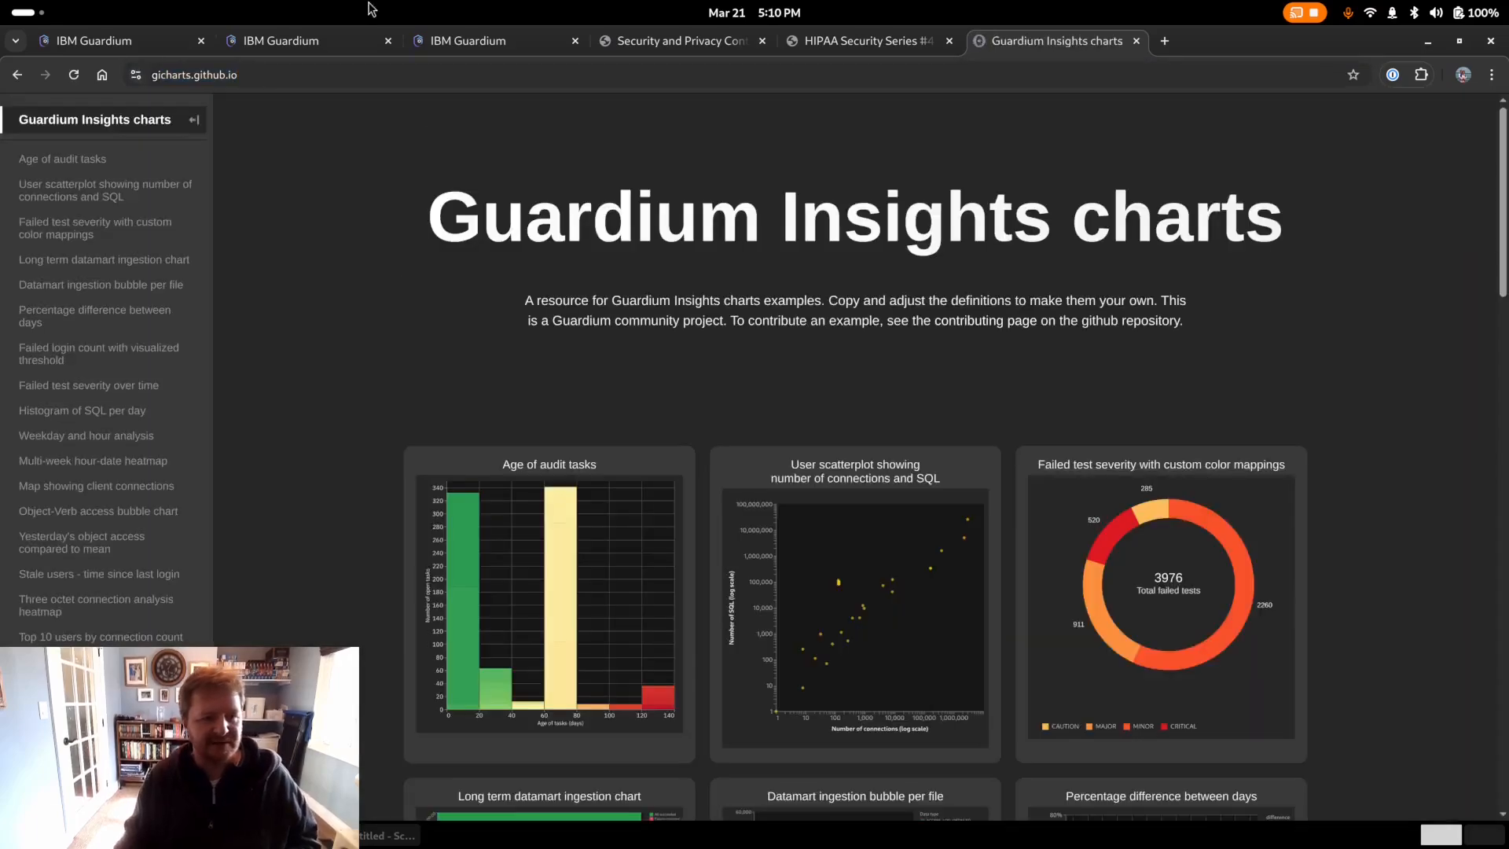
{"action": "scroll", "coordinate": [798, 288], "scroll_direction": "down", "scroll_amount": 10}
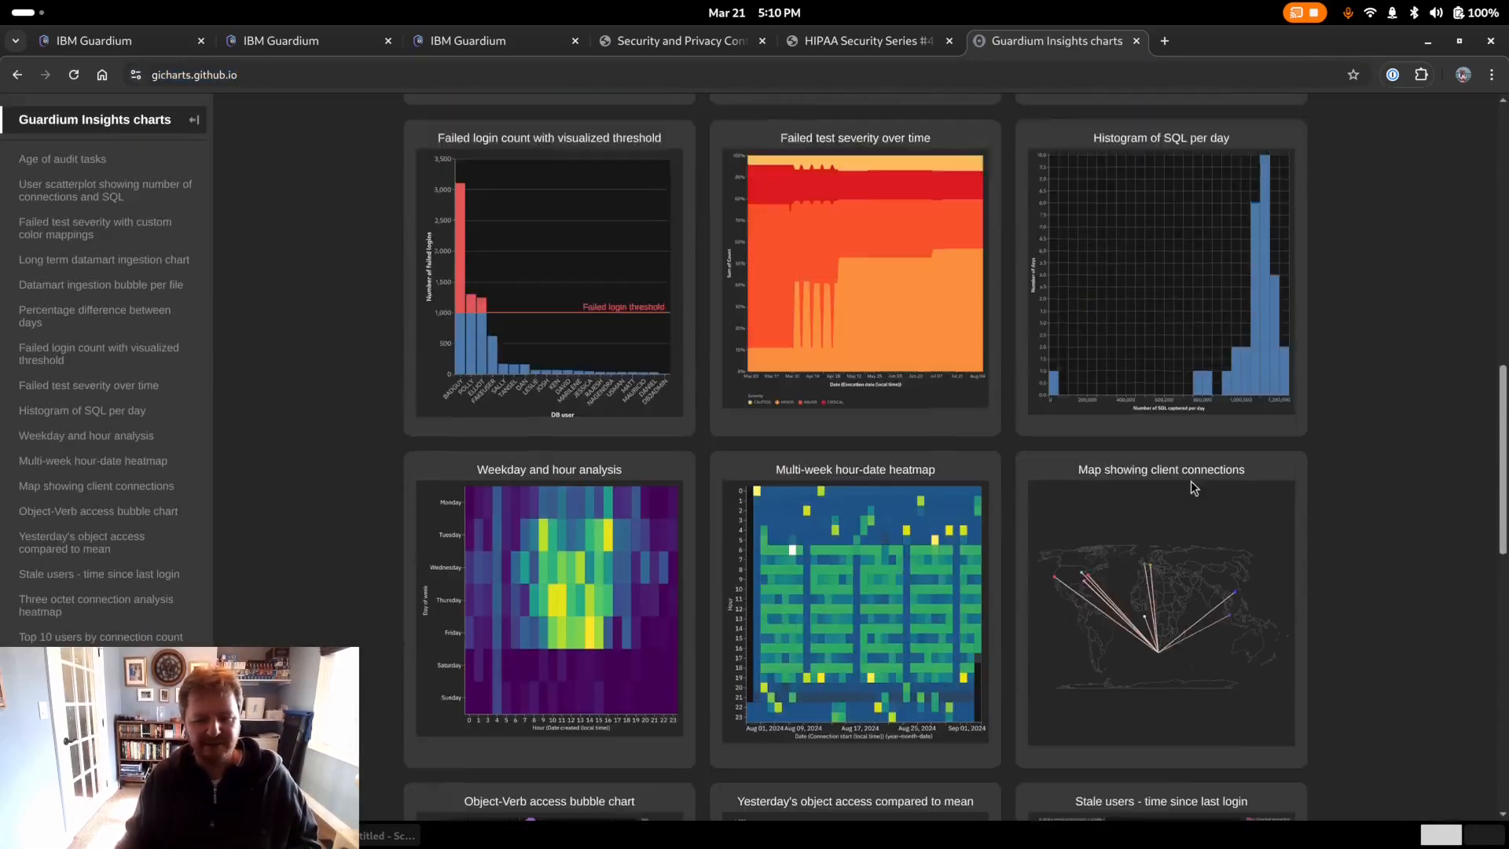
{"action": "scroll", "coordinate": [664, 360], "scroll_direction": "up", "scroll_amount": 10}
- Search the web for "vega lite" and open the official Vega-Lite site
{"action": "left_click", "coordinate": [271, 74]}
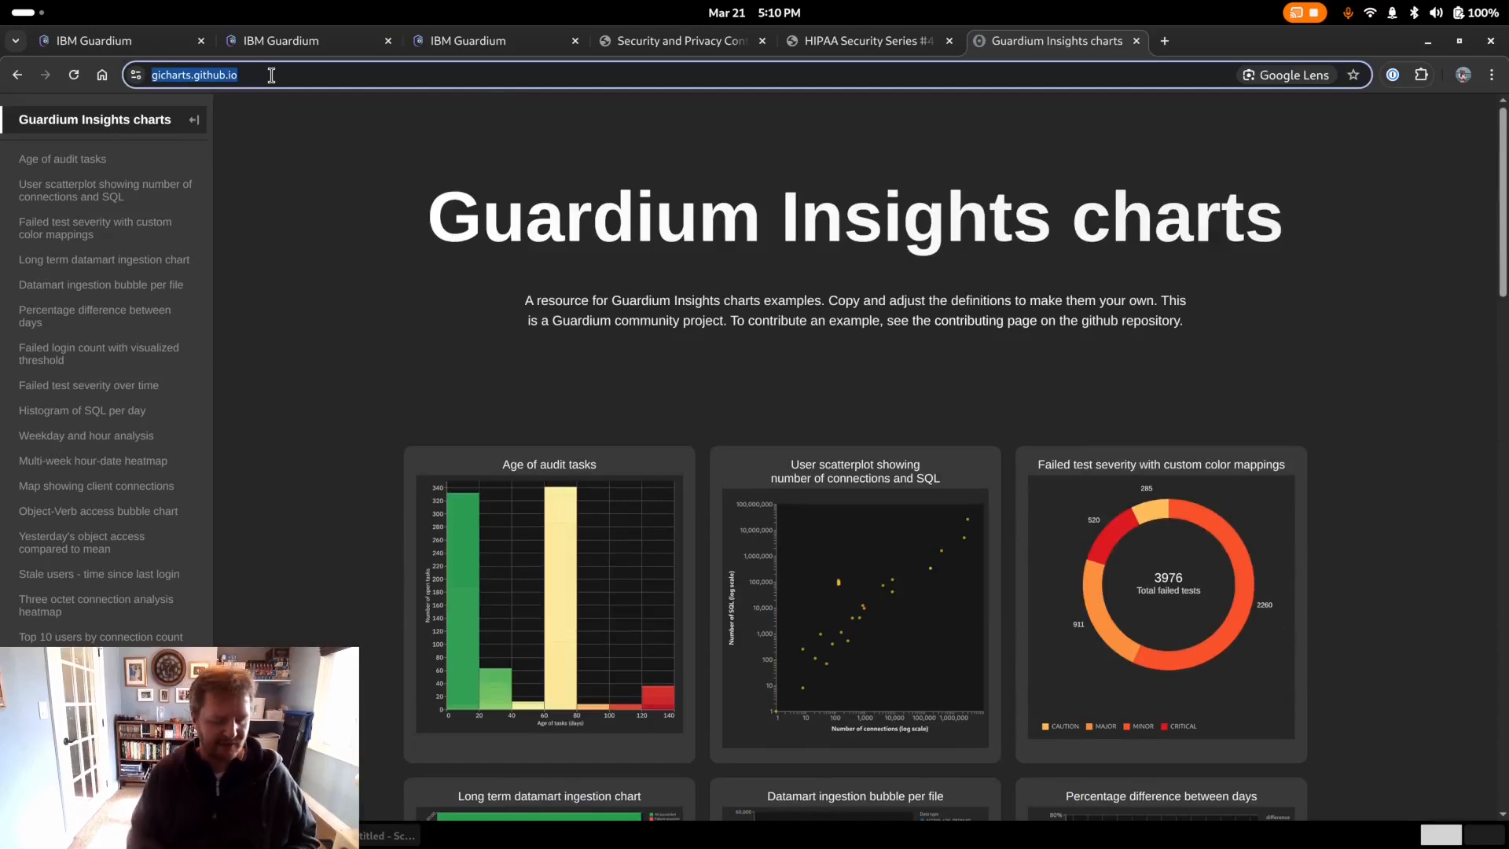
{"action": "type", "text": "vega"}
{"action": "key", "text": "Return"}
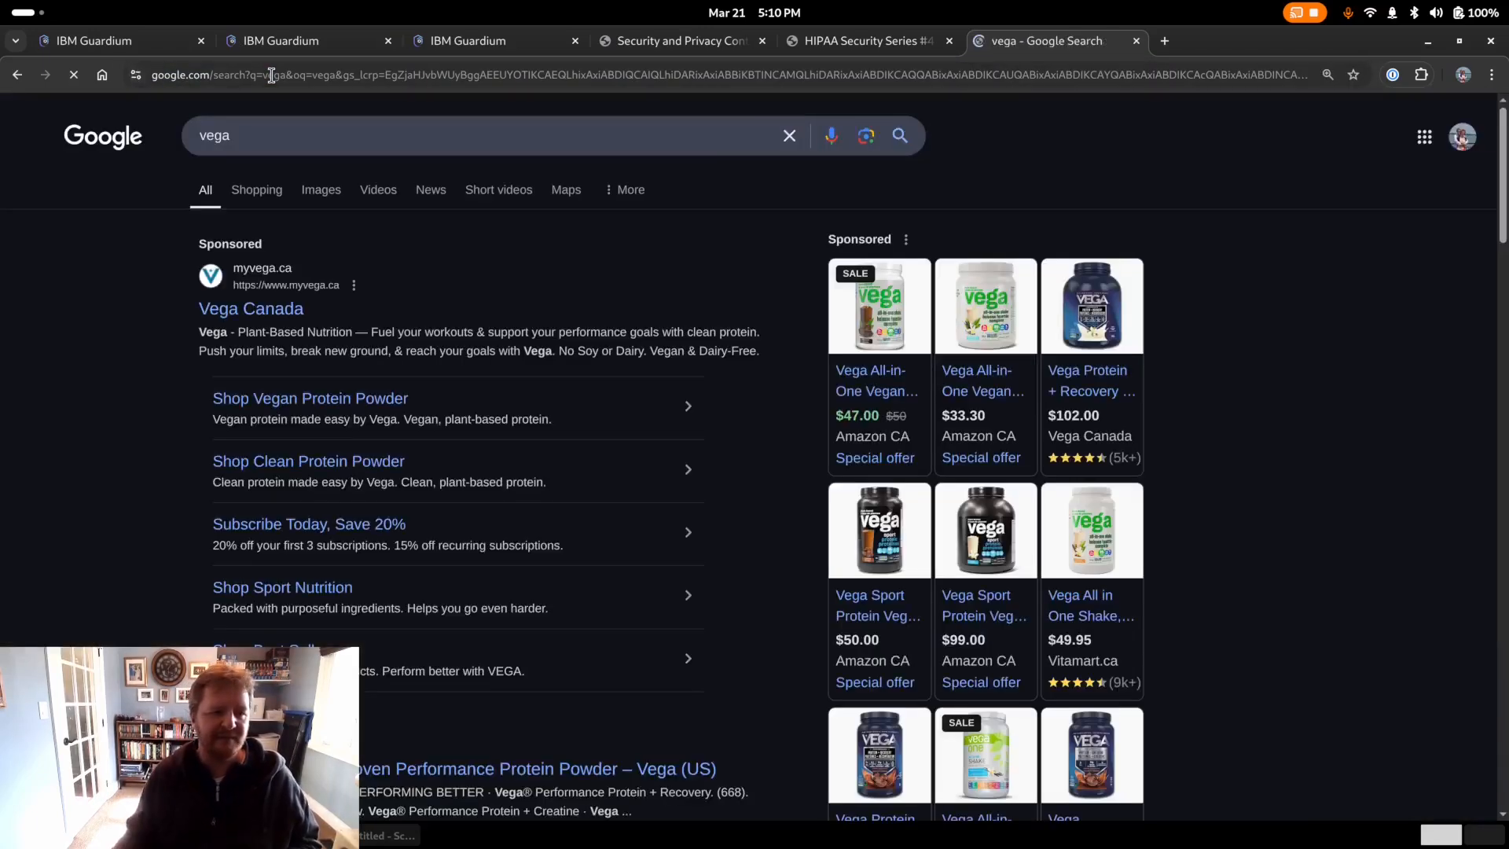
{"action": "left_click", "coordinate": [305, 149]}
{"action": "type", "text": "li"}
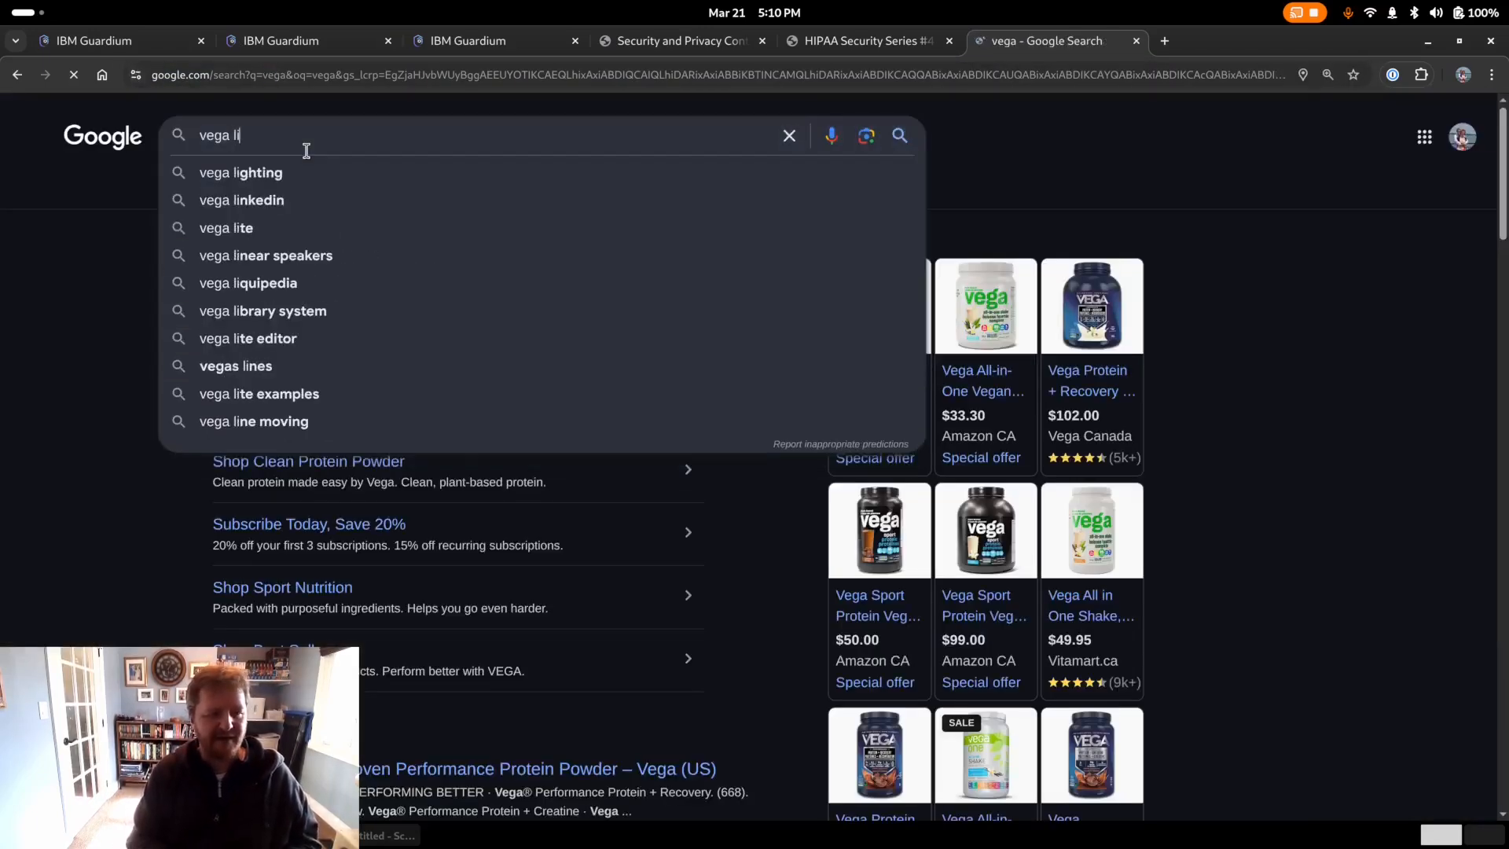
{"action": "type", "text": "te"}
{"action": "key", "text": "Return"}
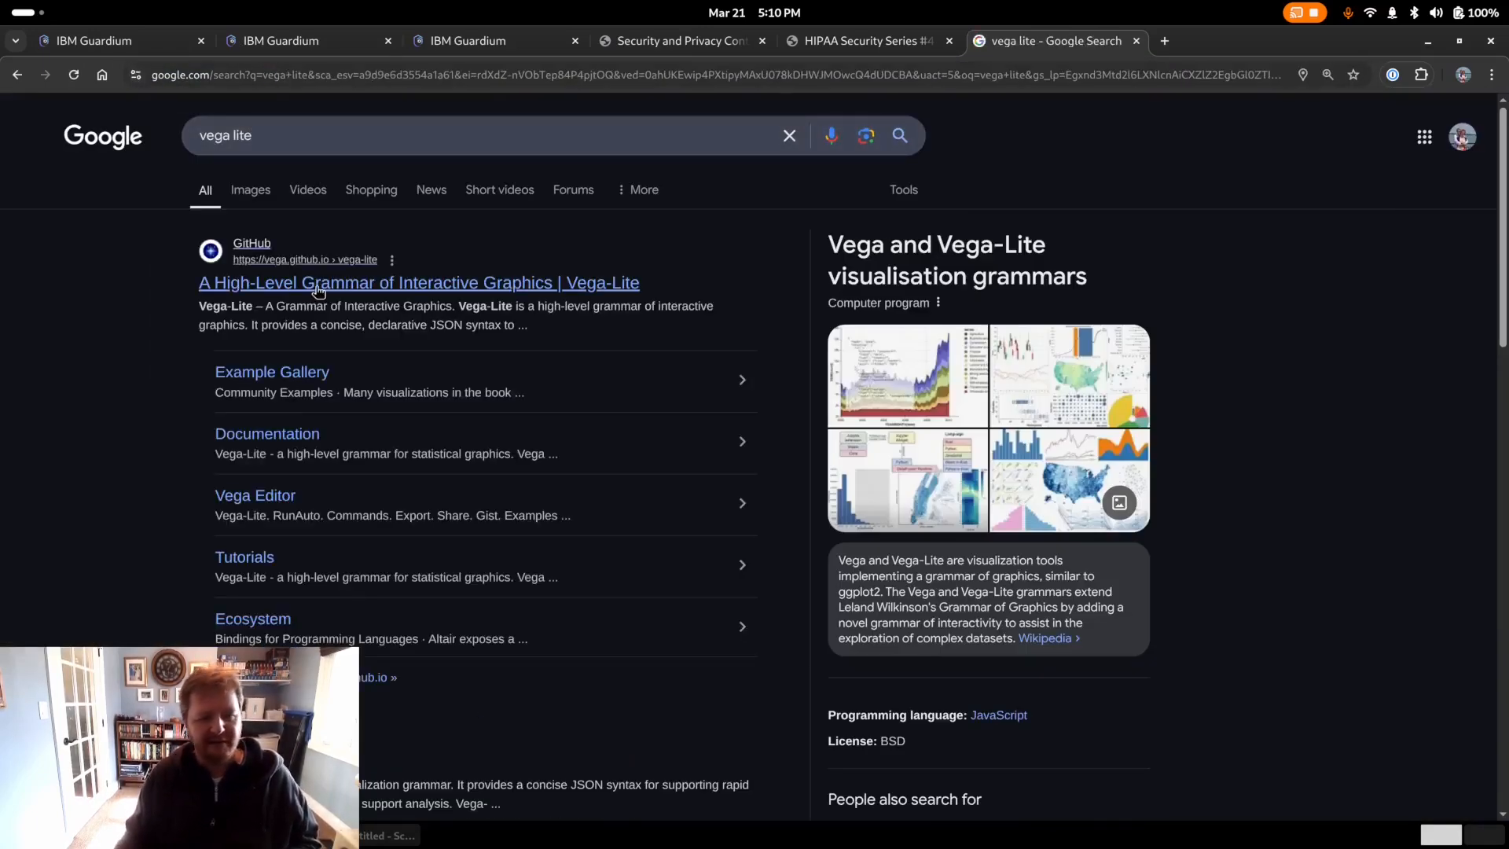
{"action": "left_click", "coordinate": [319, 285]}
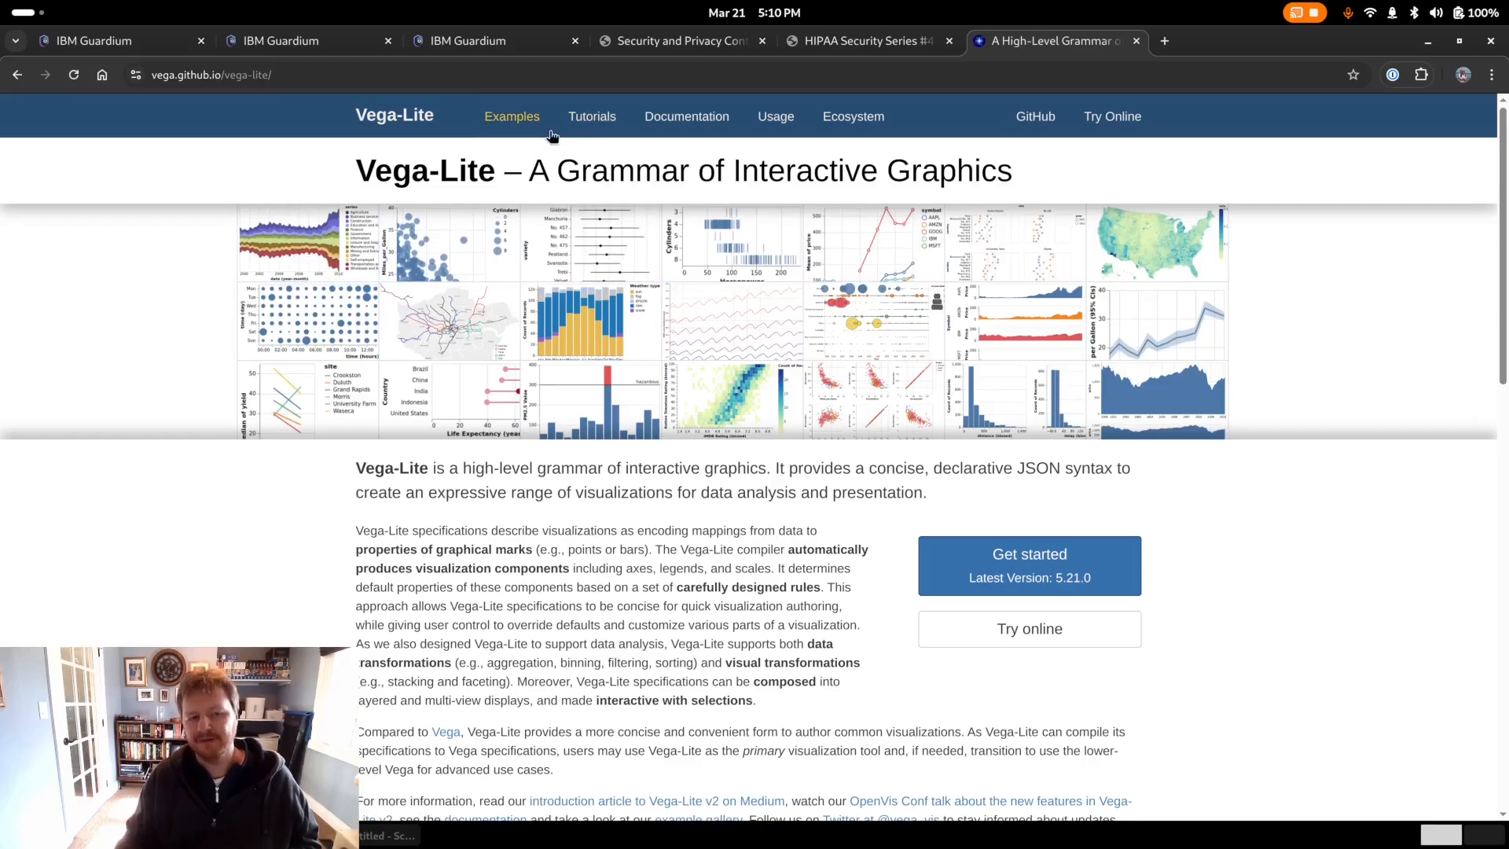
- Look through the Vega-Lite example gallery, then close its browser tab
{"action": "left_click", "coordinate": [512, 117]}
{"action": "scroll", "coordinate": [833, 452], "scroll_direction": "down", "scroll_amount": 10}
{"action": "scroll", "coordinate": [833, 454], "scroll_direction": "down", "scroll_amount": 15}
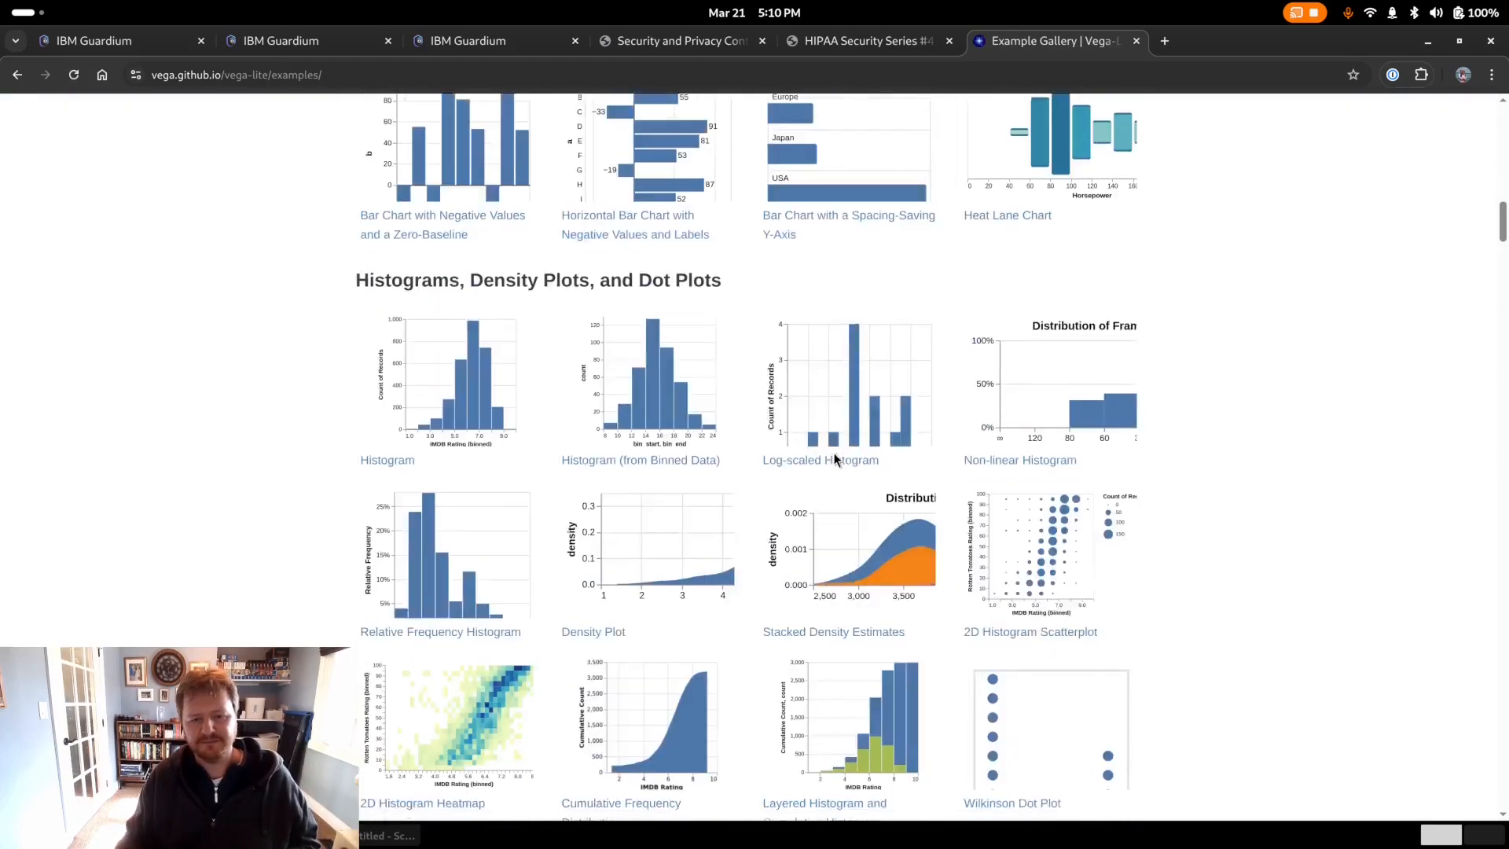
{"action": "middle_click", "coordinate": [1059, 43]}
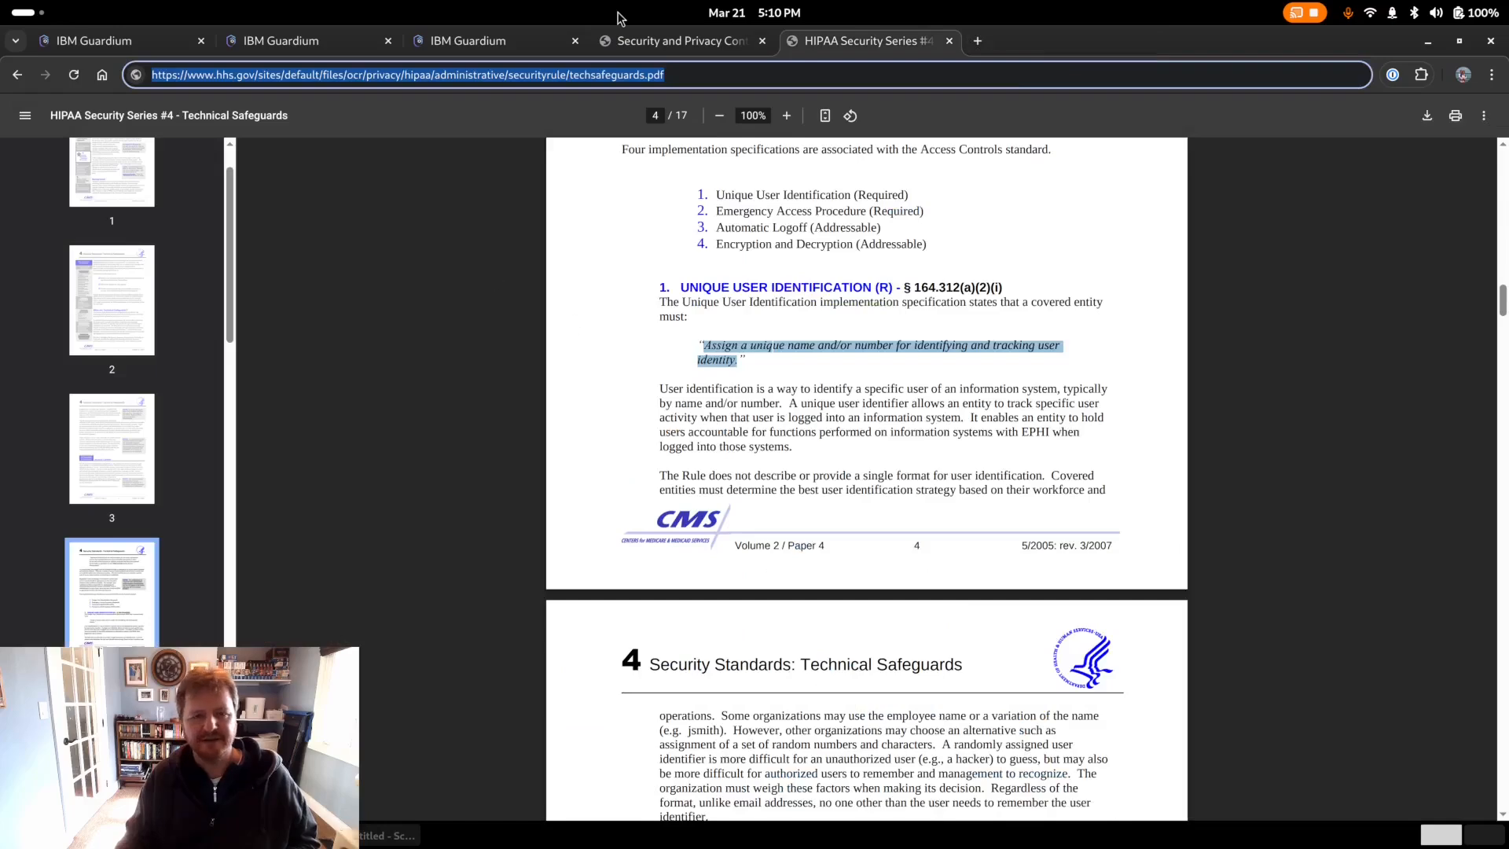
- Return to the report's visualization editor, apply the heatmap without grid lines, and review it alongside the results table
{"action": "left_click", "coordinate": [262, 47]}
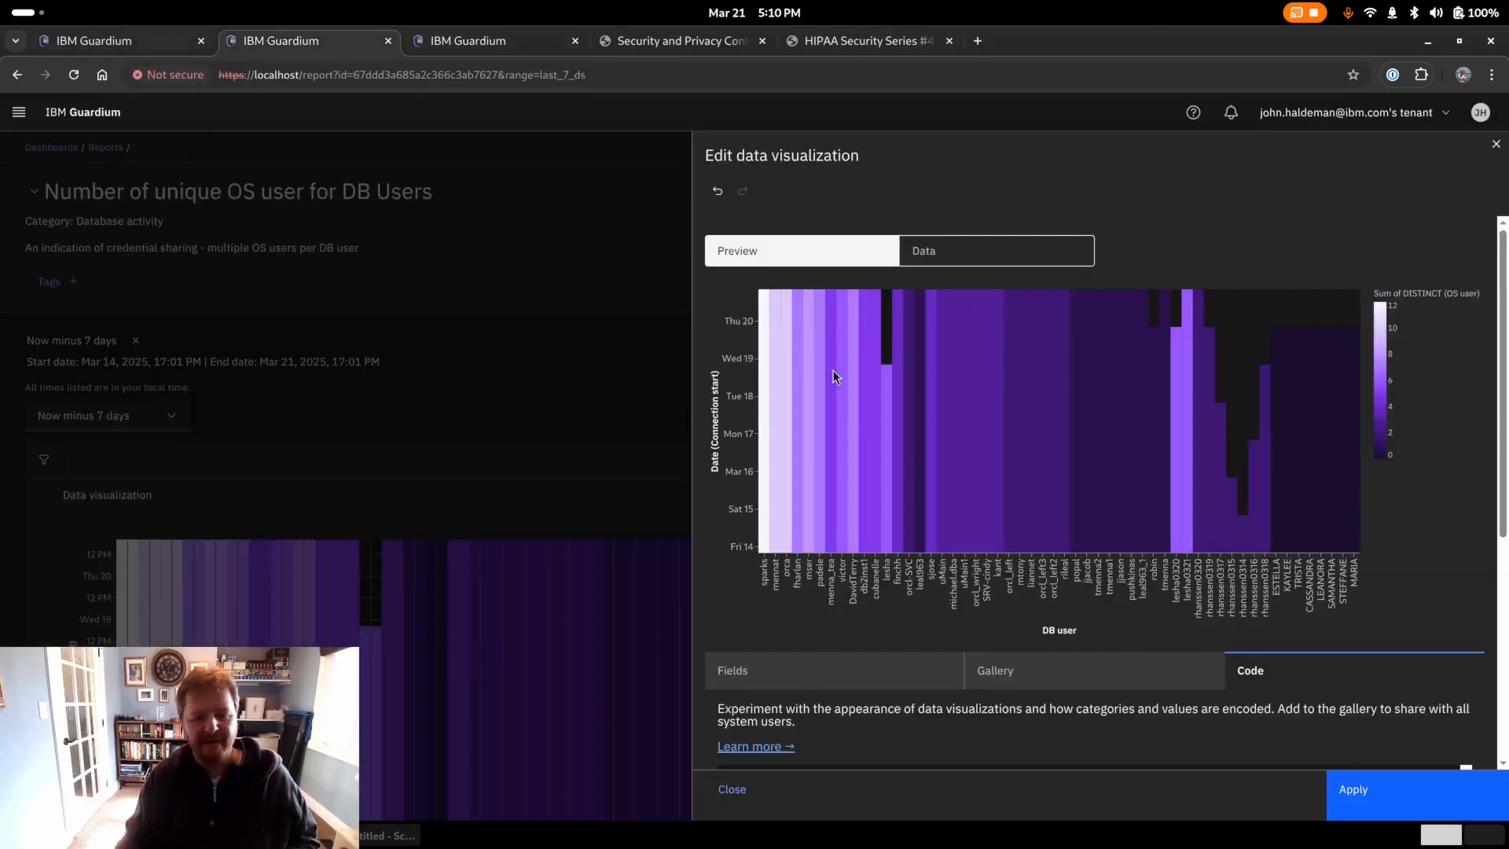
{"action": "left_click", "coordinate": [1383, 790]}
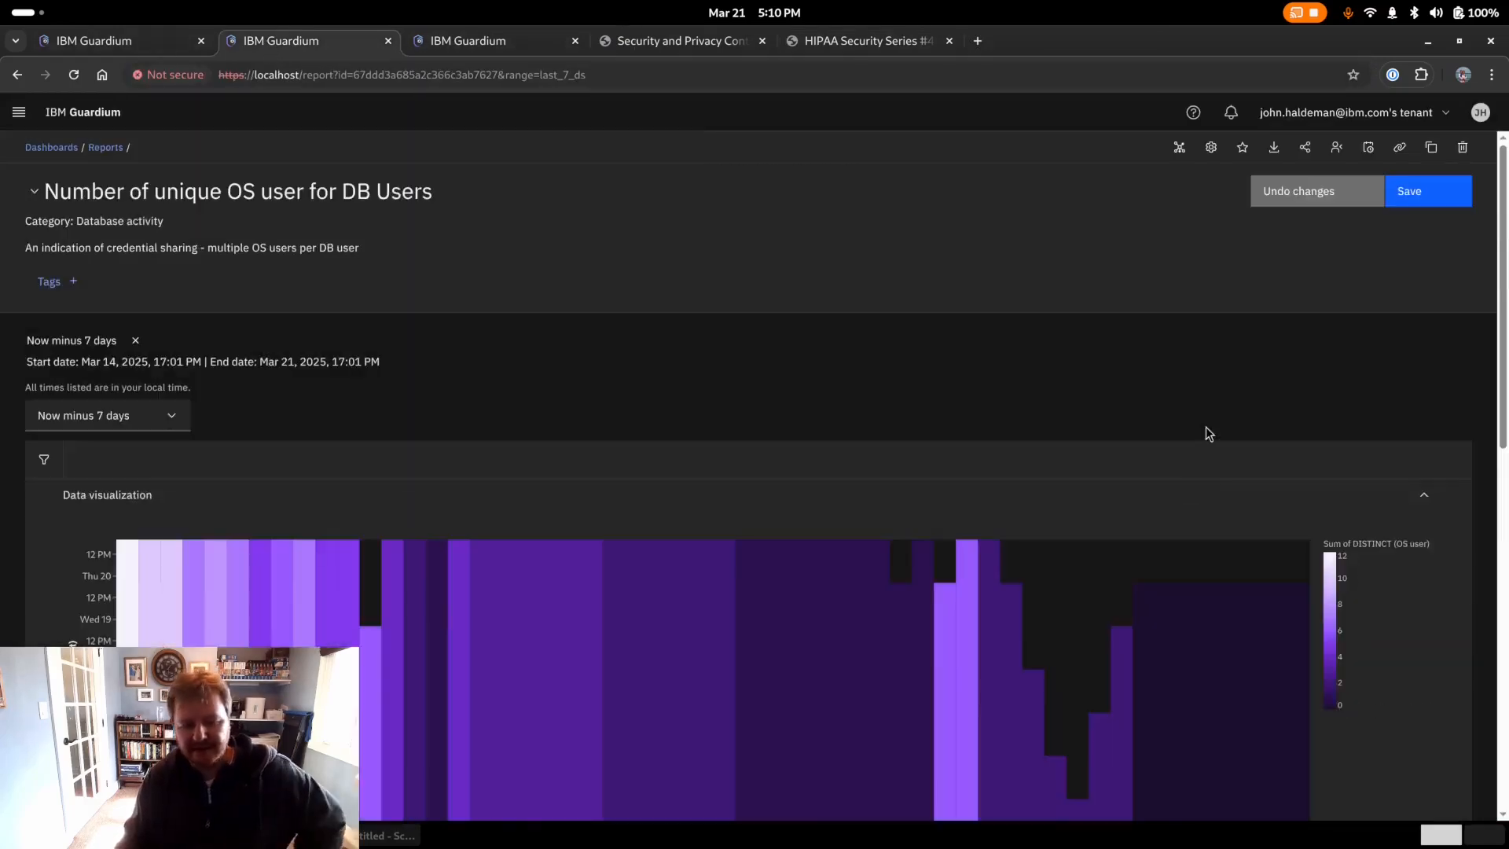
{"action": "scroll", "coordinate": [1210, 433], "scroll_direction": "down", "scroll_amount": 6}
{"action": "scroll", "coordinate": [1457, 430], "scroll_direction": "up", "scroll_amount": 3}
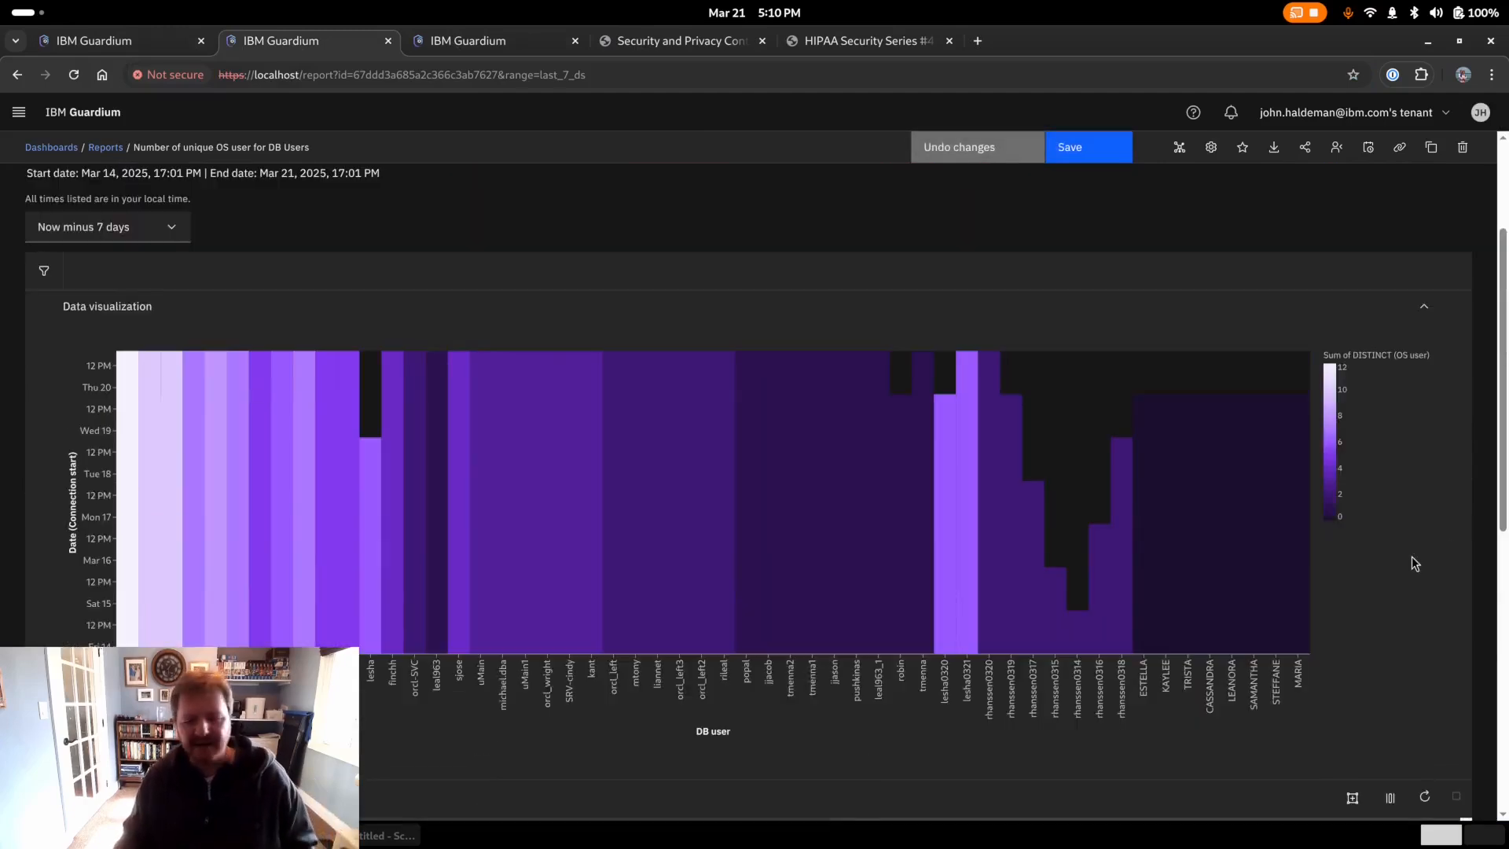
{"action": "scroll", "coordinate": [351, 475], "scroll_direction": "down", "scroll_amount": 3}
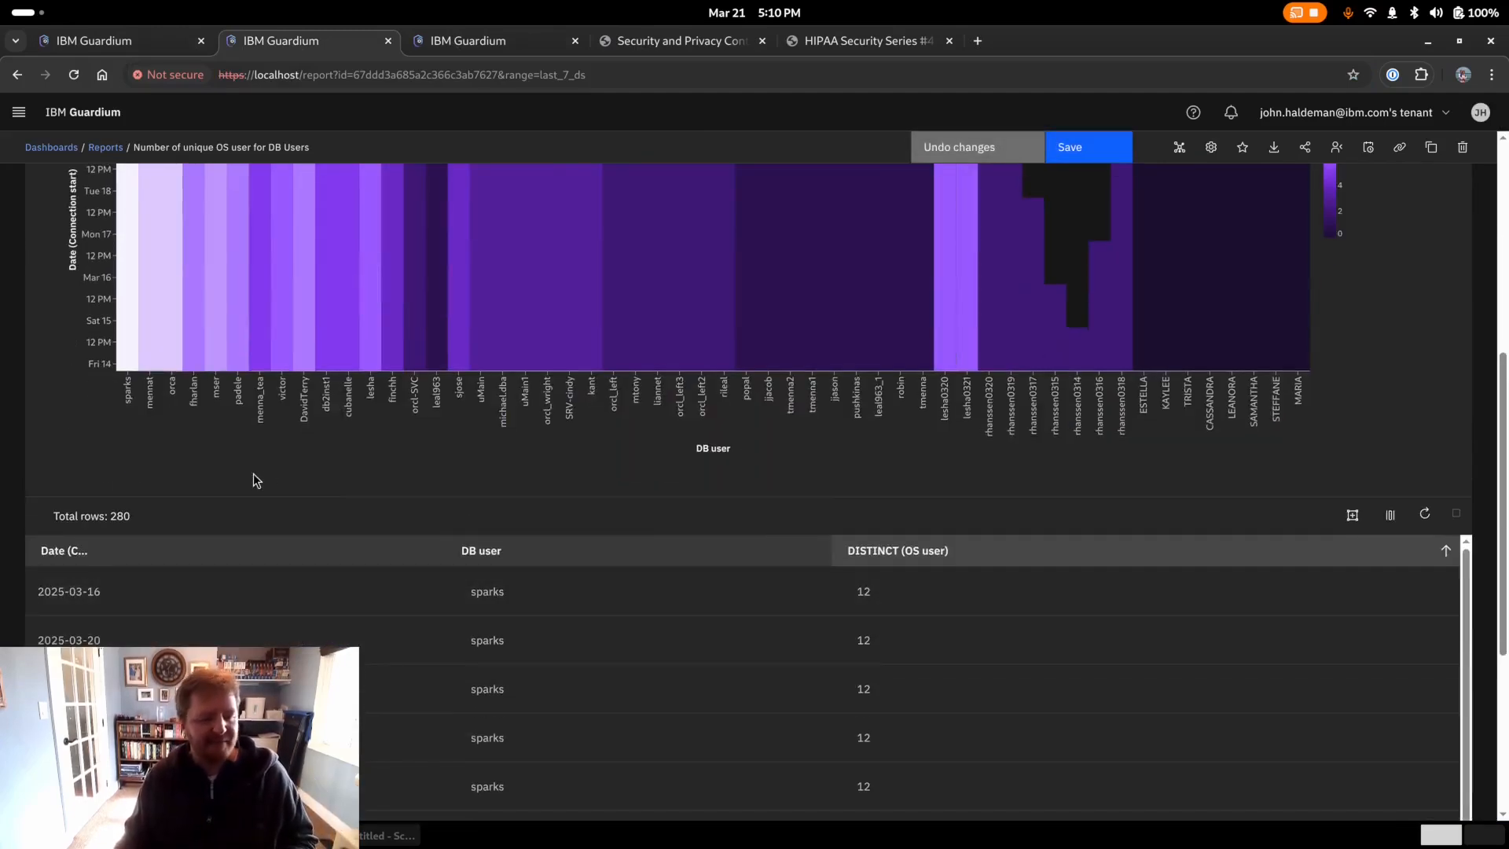
{"action": "scroll", "coordinate": [313, 488], "scroll_direction": "up", "scroll_amount": 2}
{"action": "scroll", "coordinate": [454, 495], "scroll_direction": "up", "scroll_amount": 2}
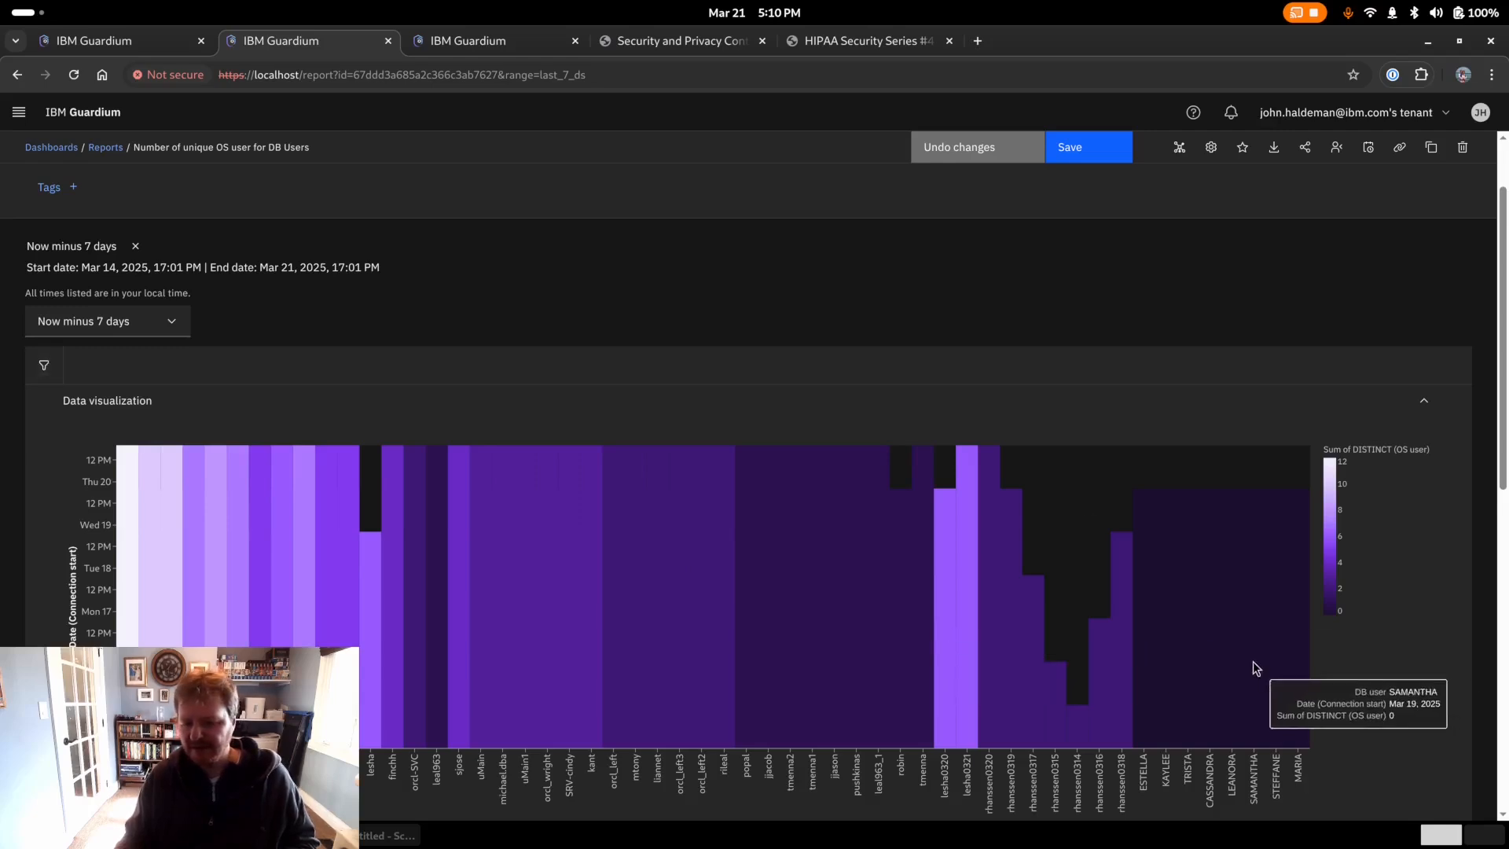
- Add an aggregate filter to the report requiring DISTINCT (OS user) greater than or equal to 2
{"action": "left_click", "coordinate": [45, 364]}
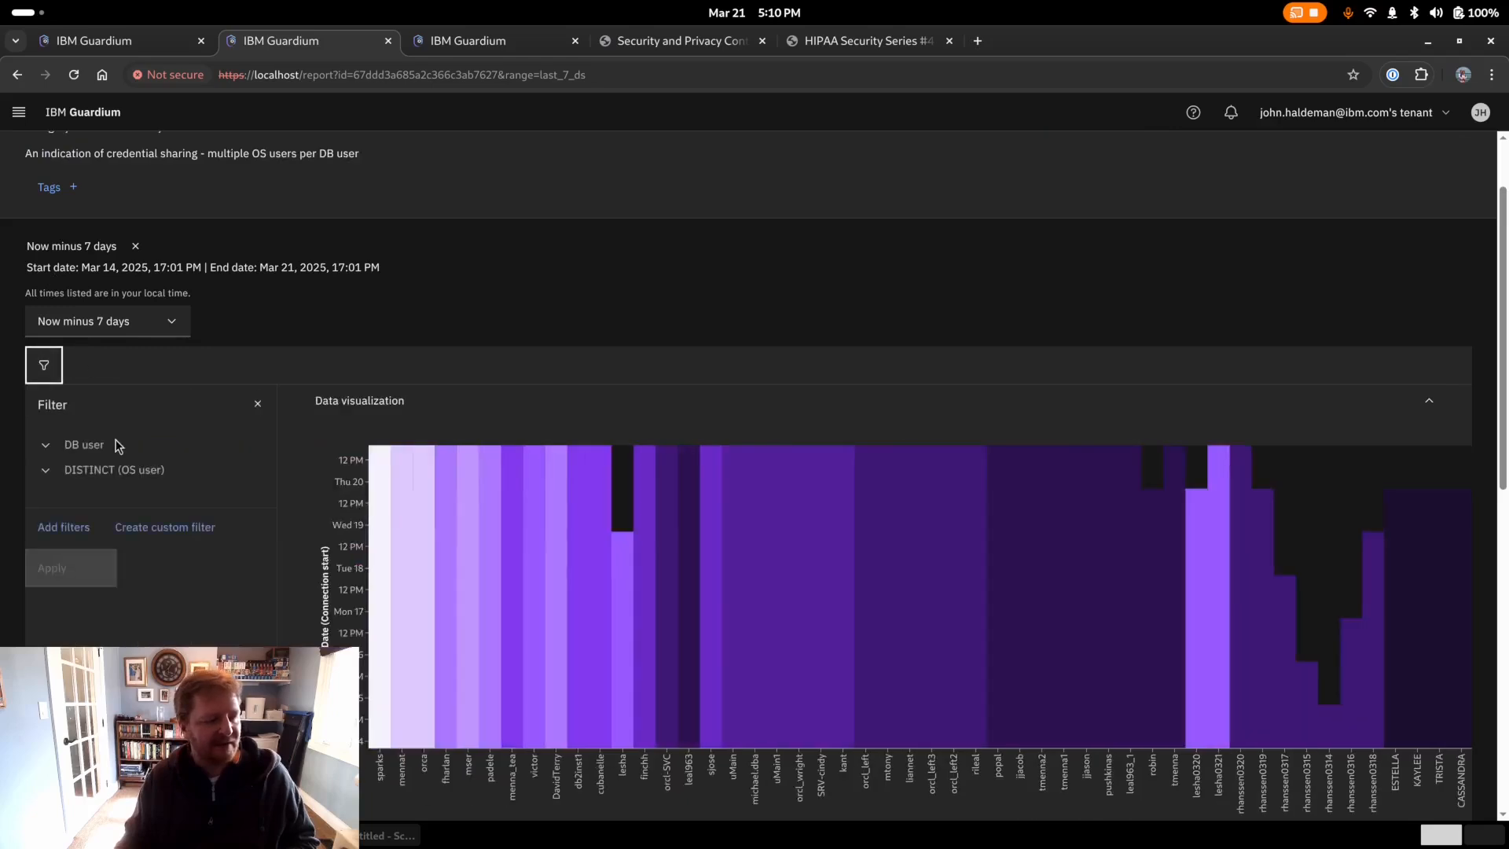
{"action": "left_click", "coordinate": [78, 474]}
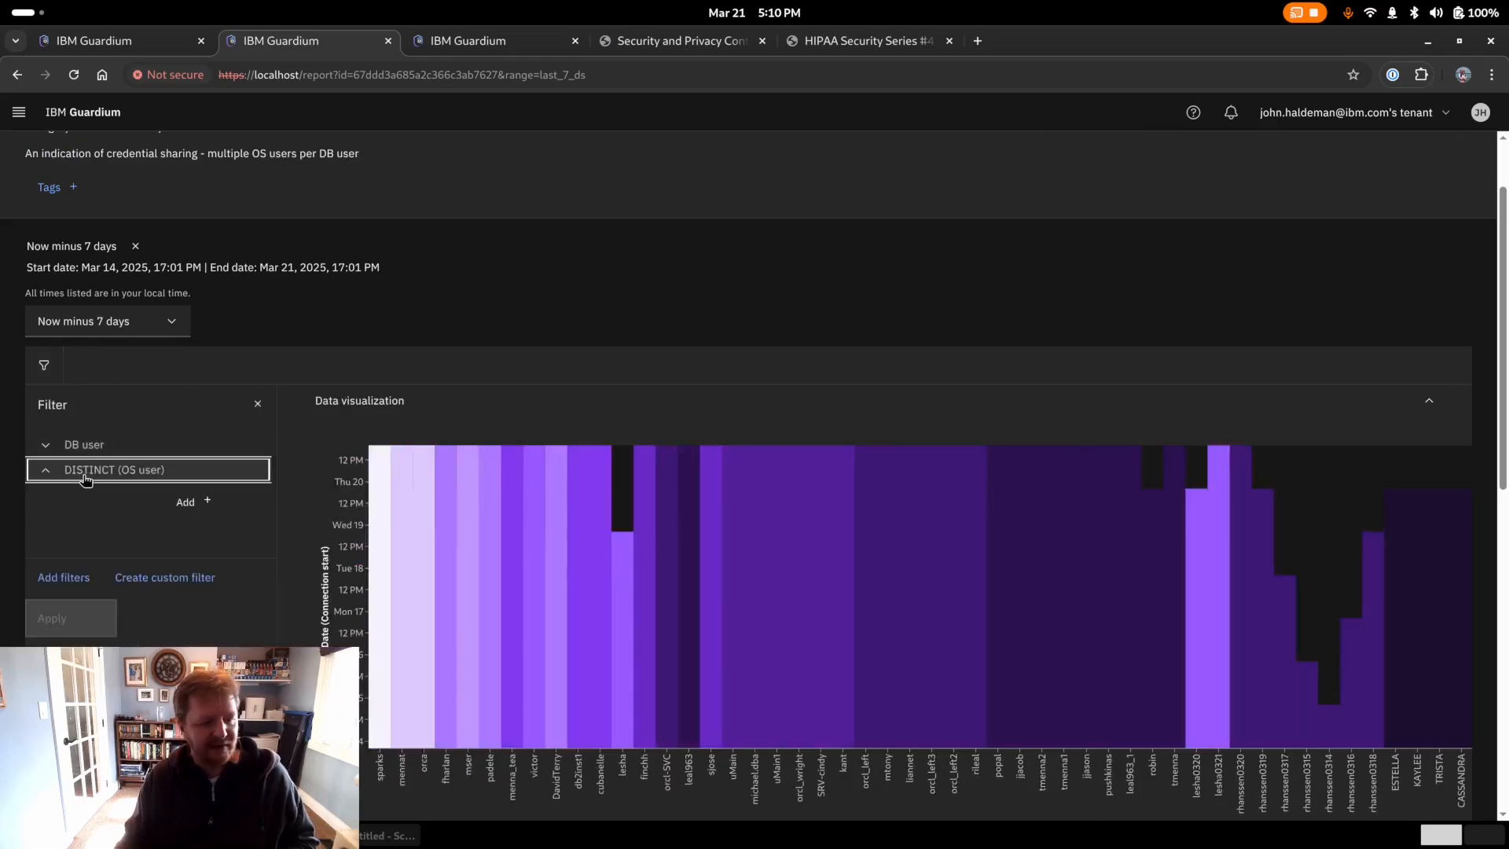
{"action": "left_click", "coordinate": [203, 503]}
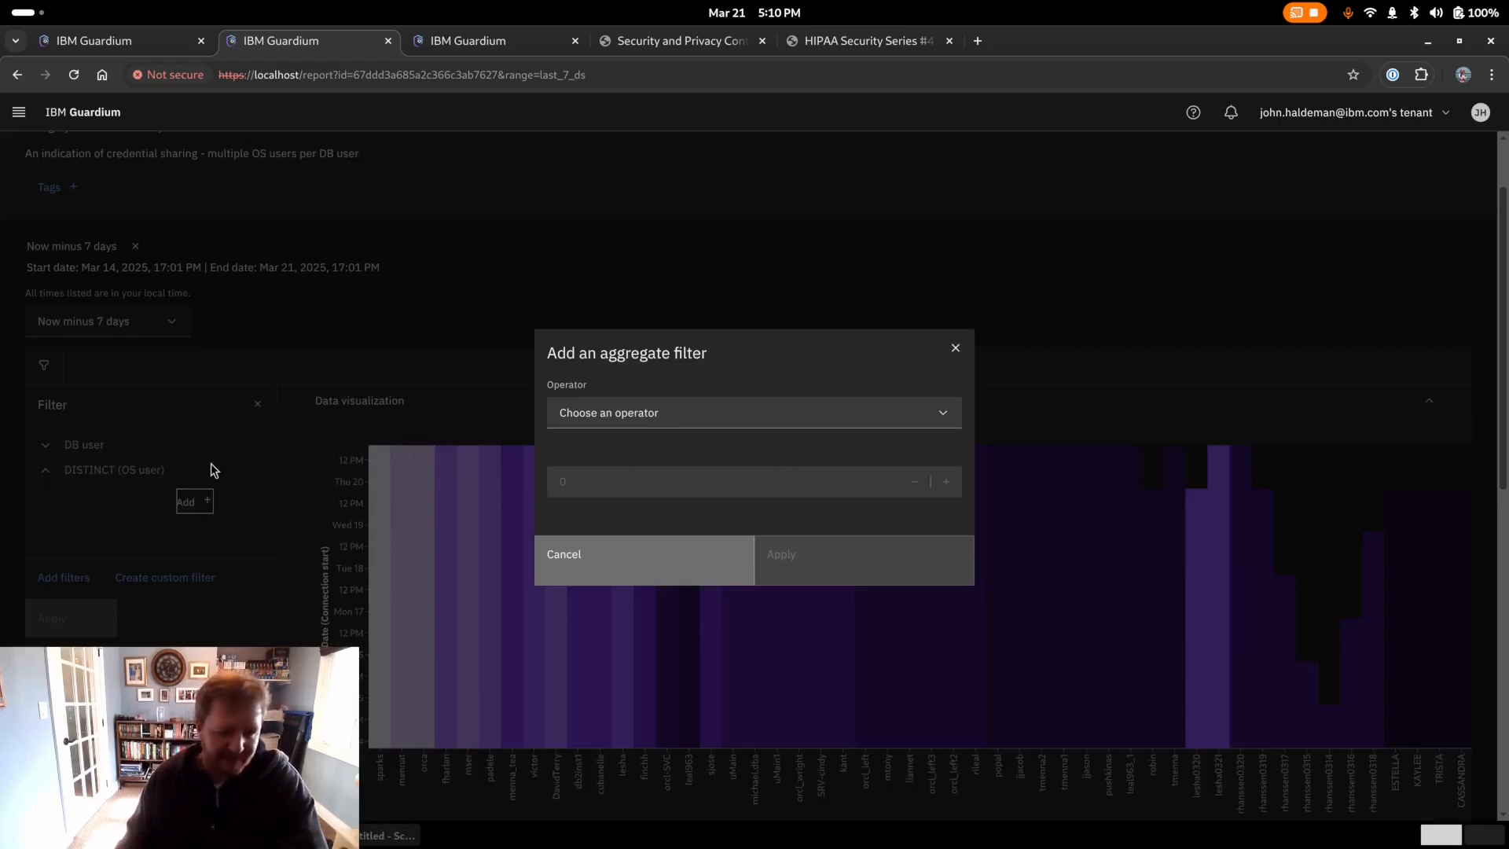
{"action": "left_click", "coordinate": [676, 406]}
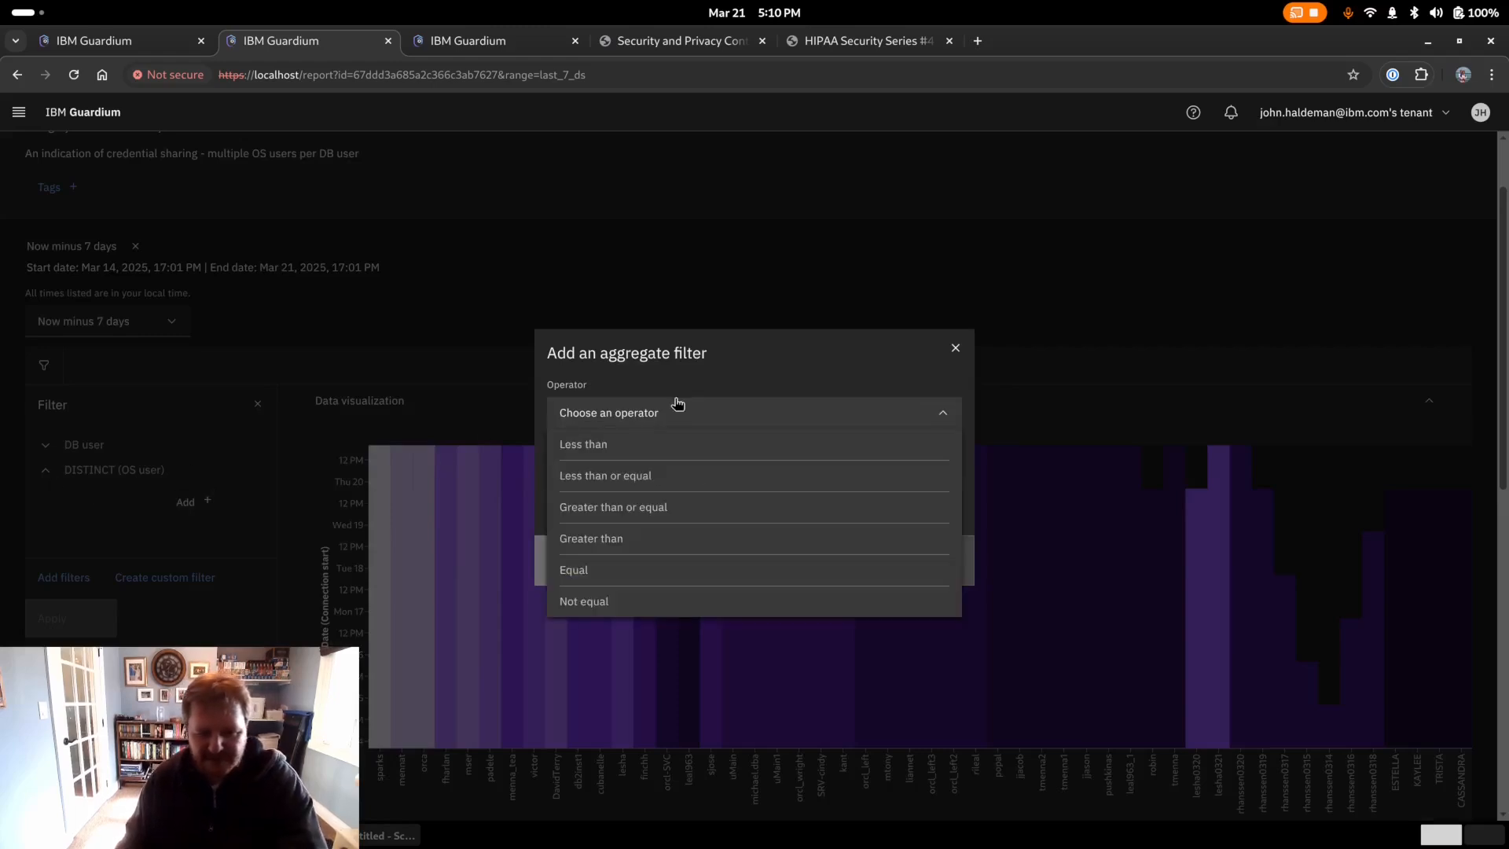
{"action": "left_click", "coordinate": [664, 511]}
{"action": "left_click", "coordinate": [946, 491]}
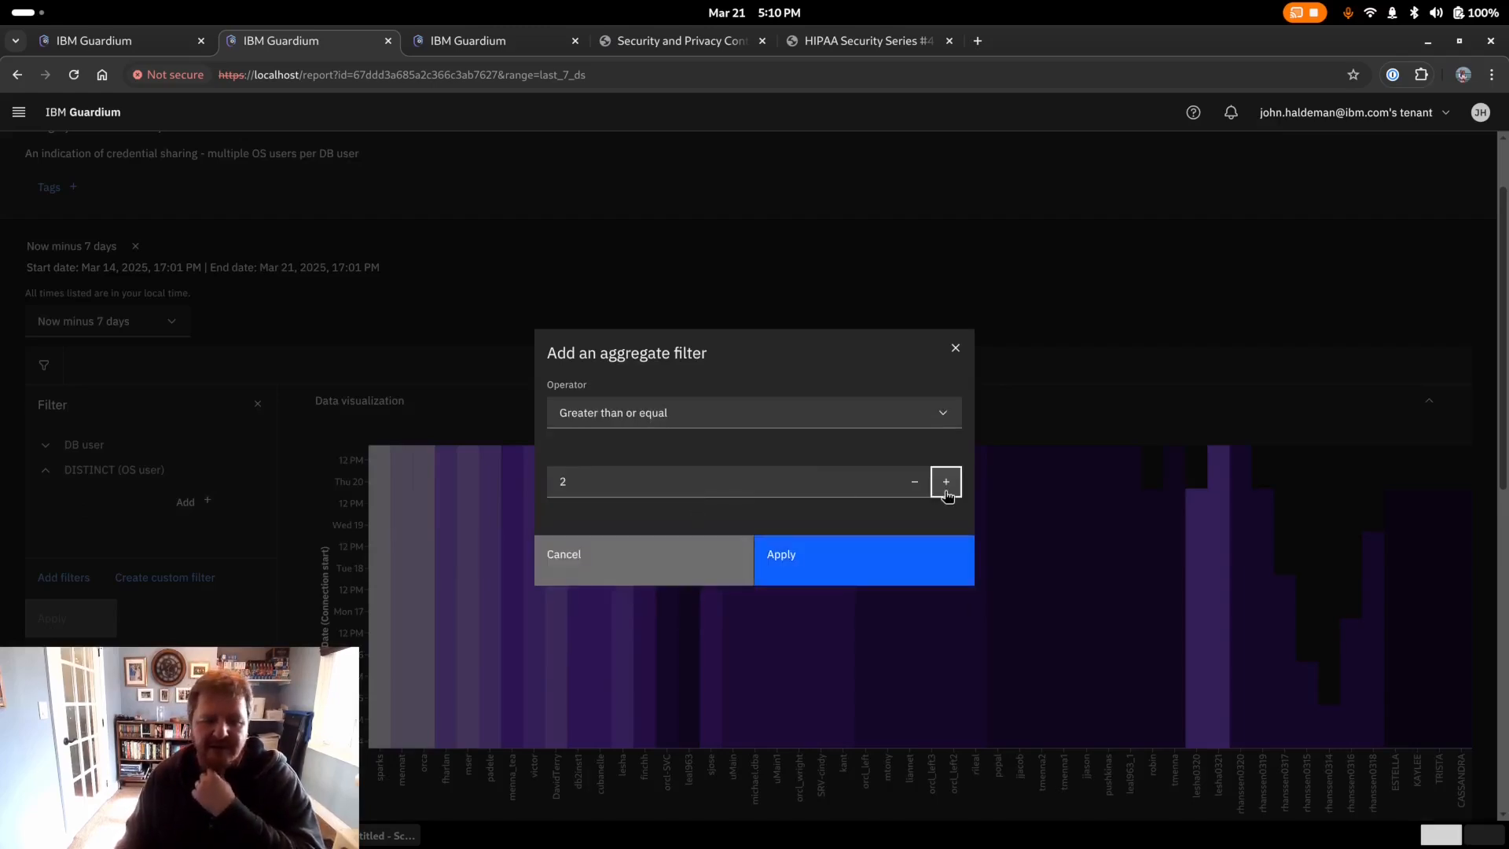
{"action": "left_click", "coordinate": [854, 562]}
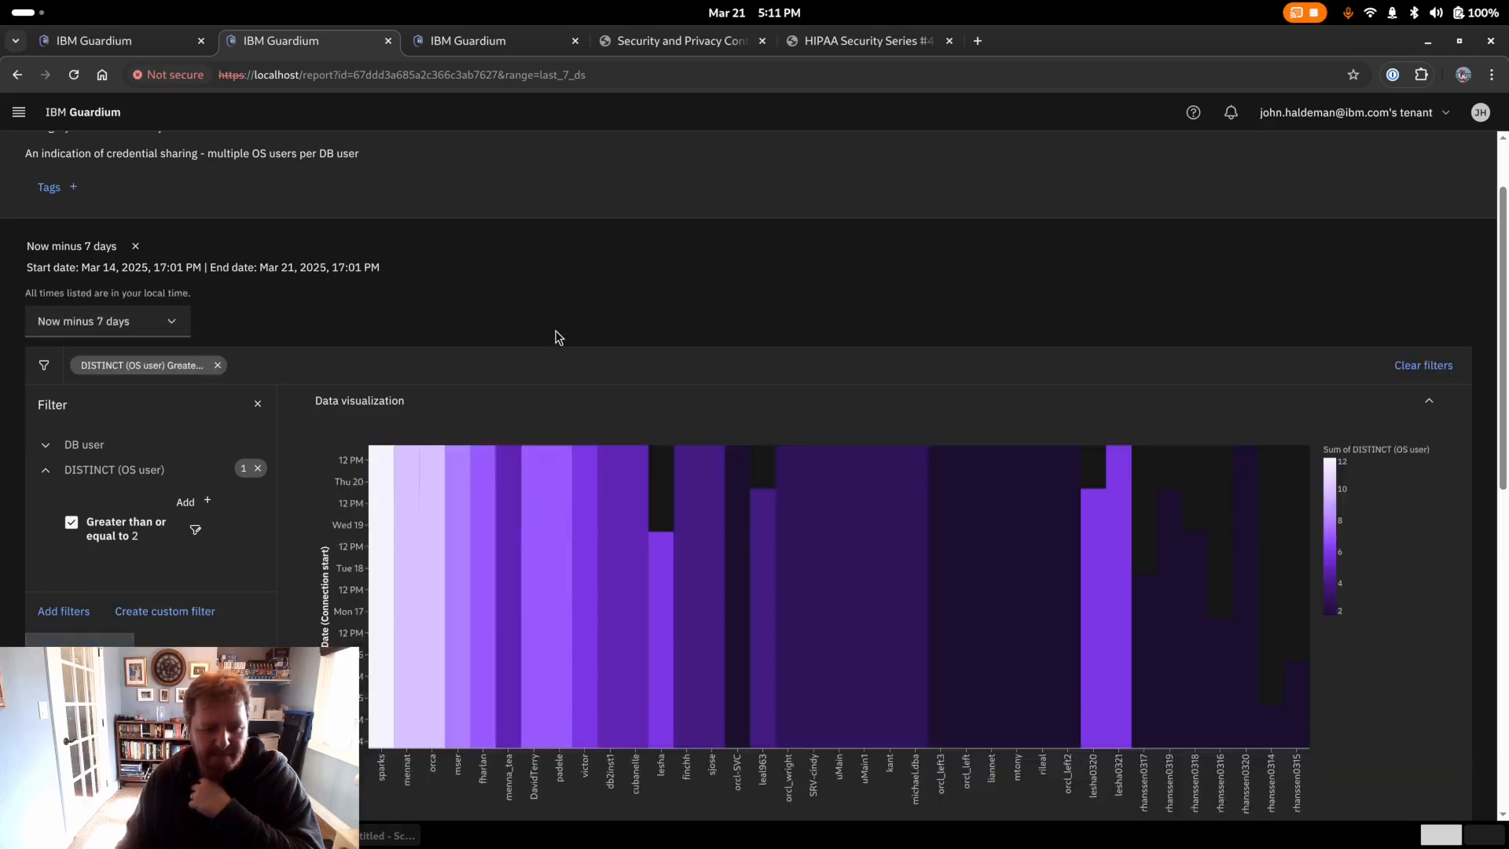
- Review the filtered heatmap and save the "Number of unique OS user for DB Users" report
{"action": "scroll", "coordinate": [555, 337], "scroll_direction": "down", "scroll_amount": 3}
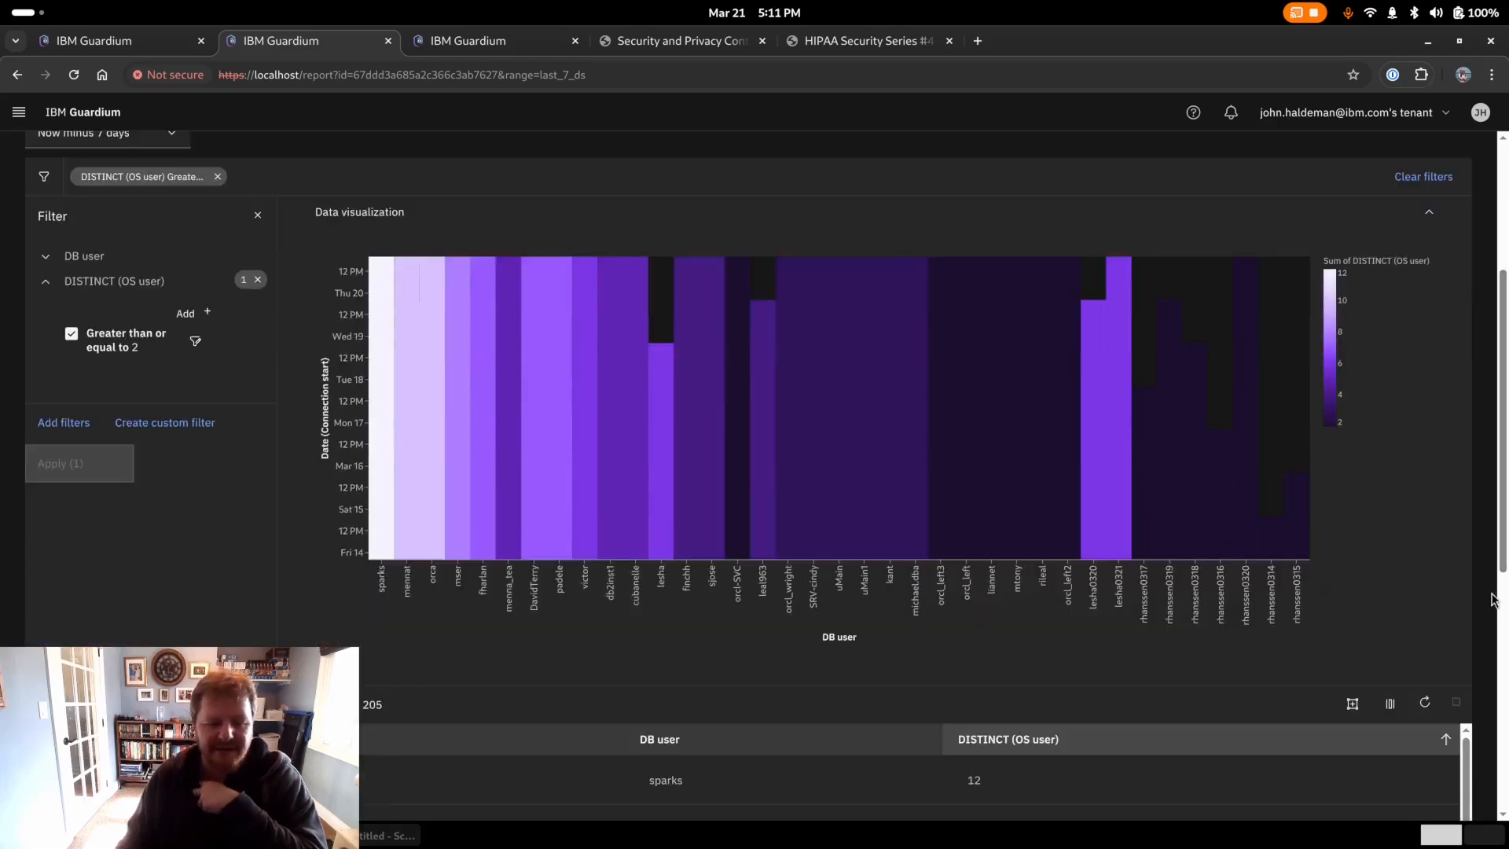
{"action": "scroll", "coordinate": [1368, 617], "scroll_direction": "up", "scroll_amount": 1}
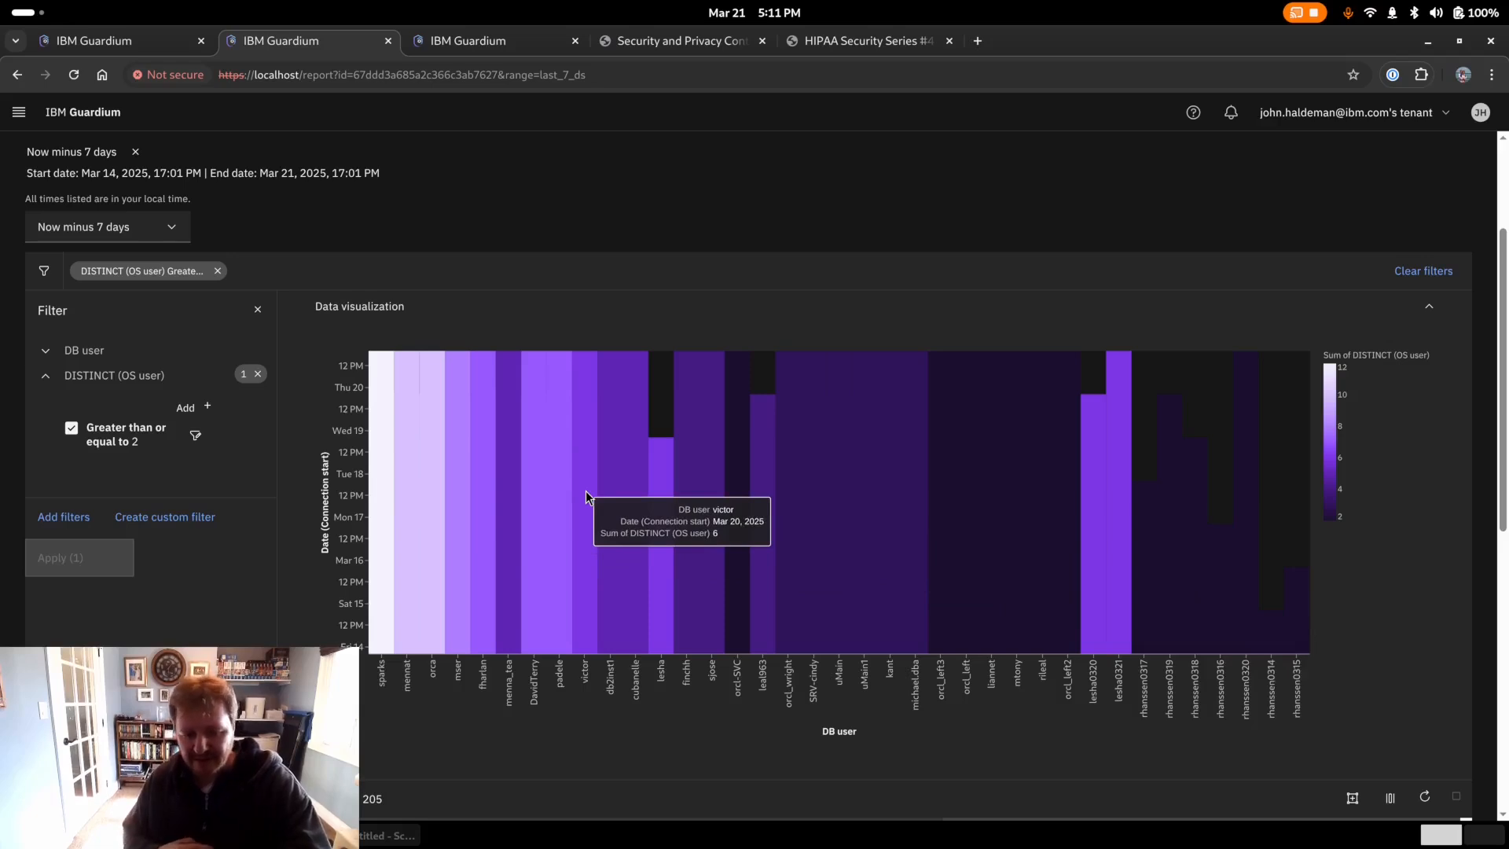
{"action": "scroll", "coordinate": [585, 495], "scroll_direction": "up", "scroll_amount": 3}
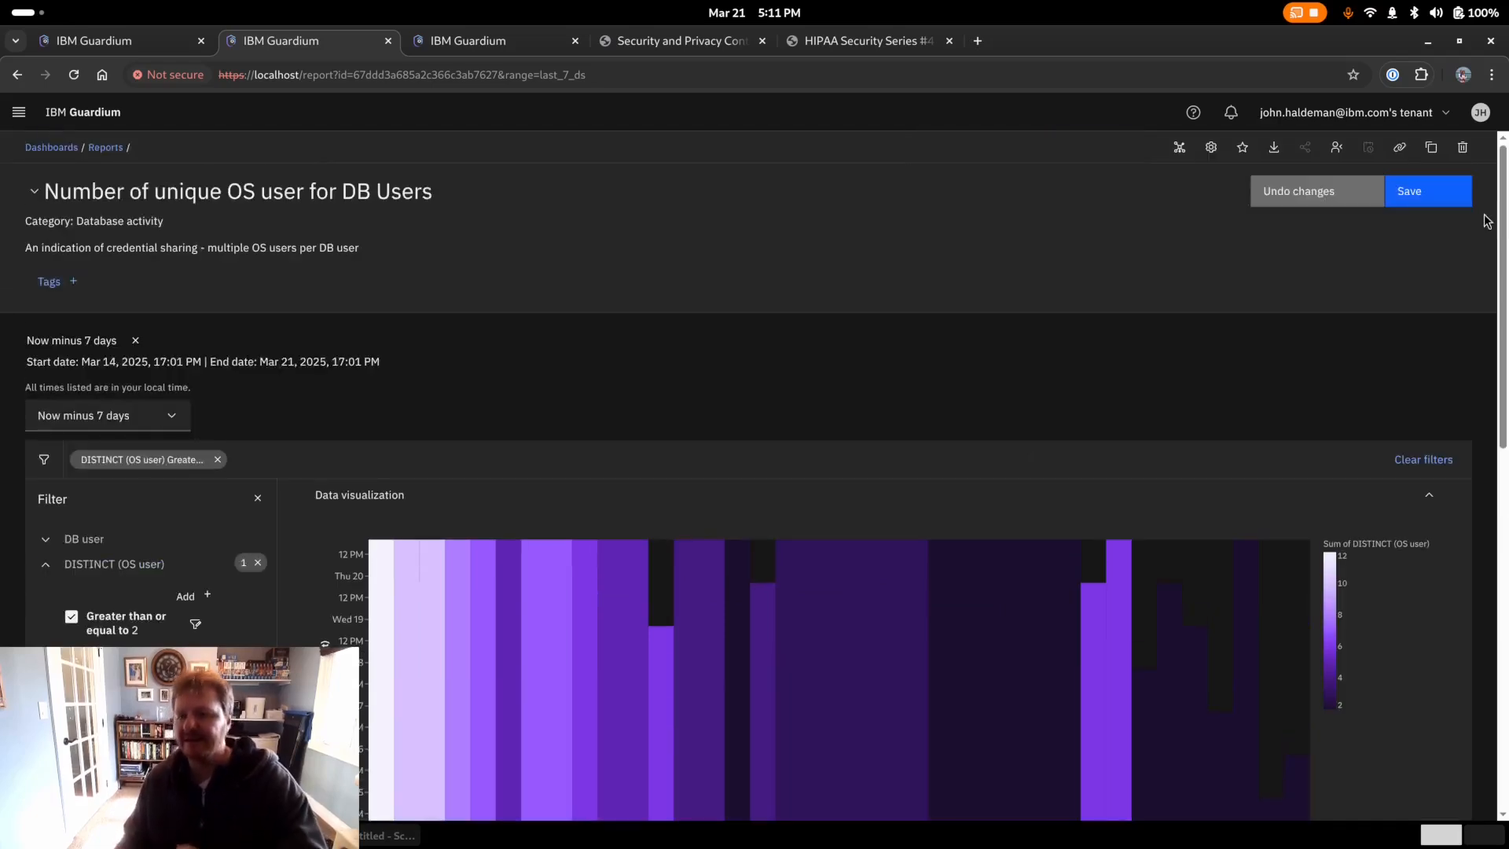
{"action": "left_click", "coordinate": [1409, 191]}
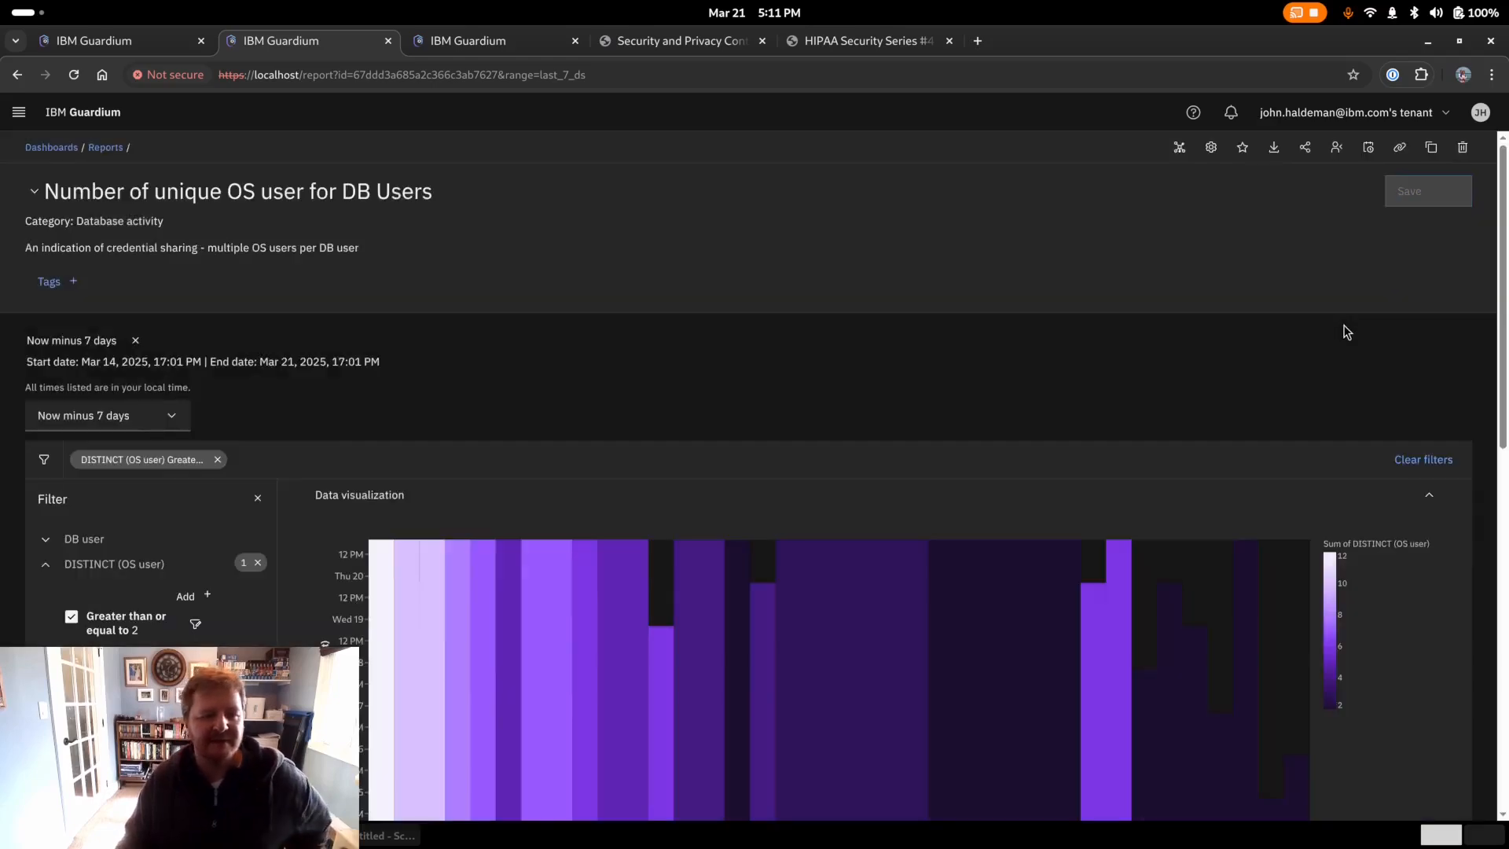
- Follow the "Connection details for user" link from the heatmap's orca column, then return to the report and close its filter pane
{"action": "scroll", "coordinate": [729, 338], "scroll_direction": "down", "scroll_amount": 2}
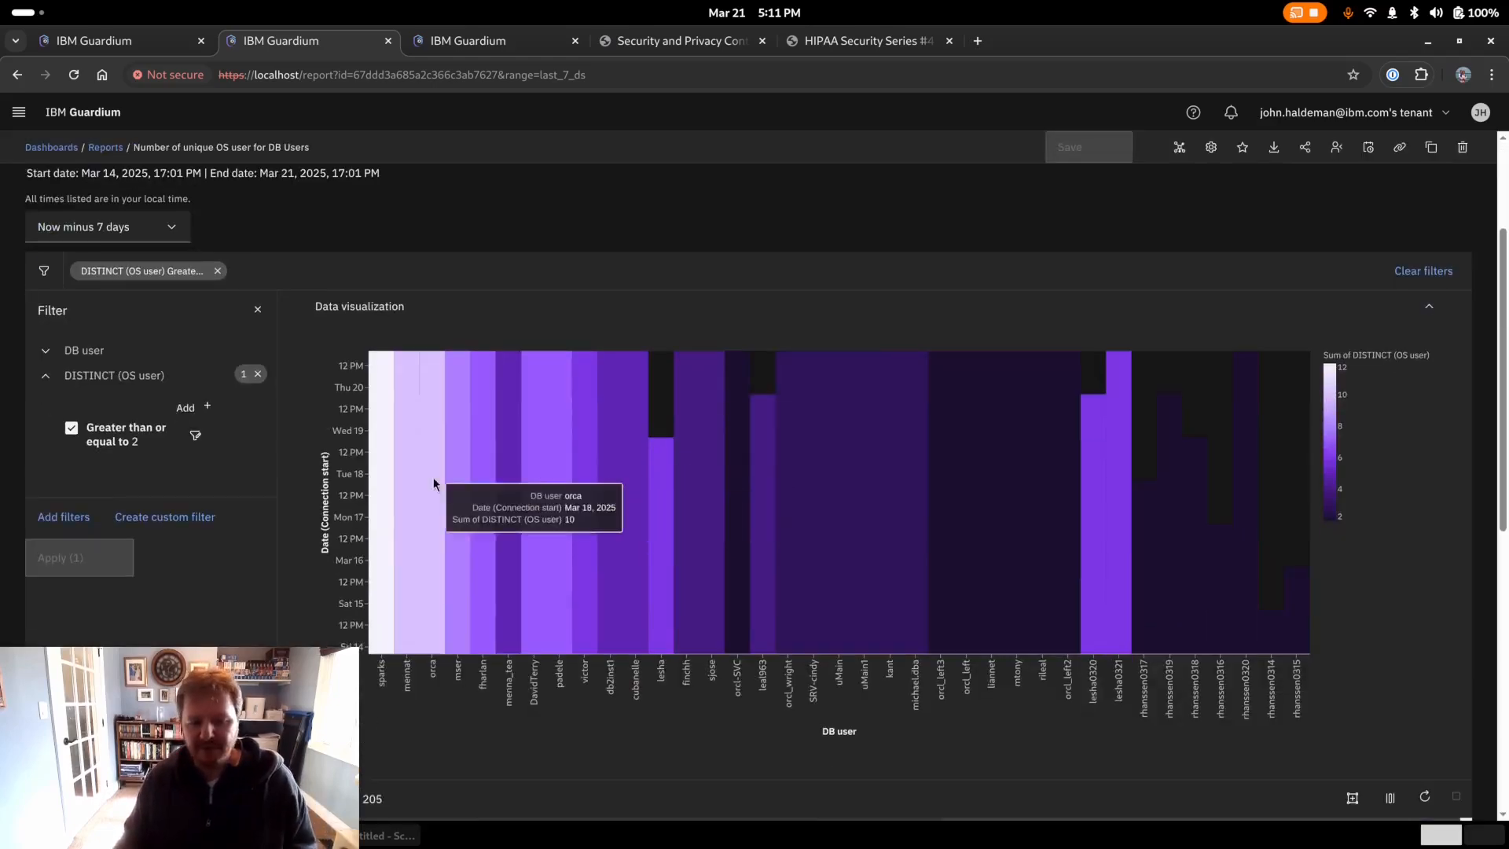
{"action": "right_click", "coordinate": [441, 447]}
{"action": "mouse_move", "coordinate": [535, 558]}
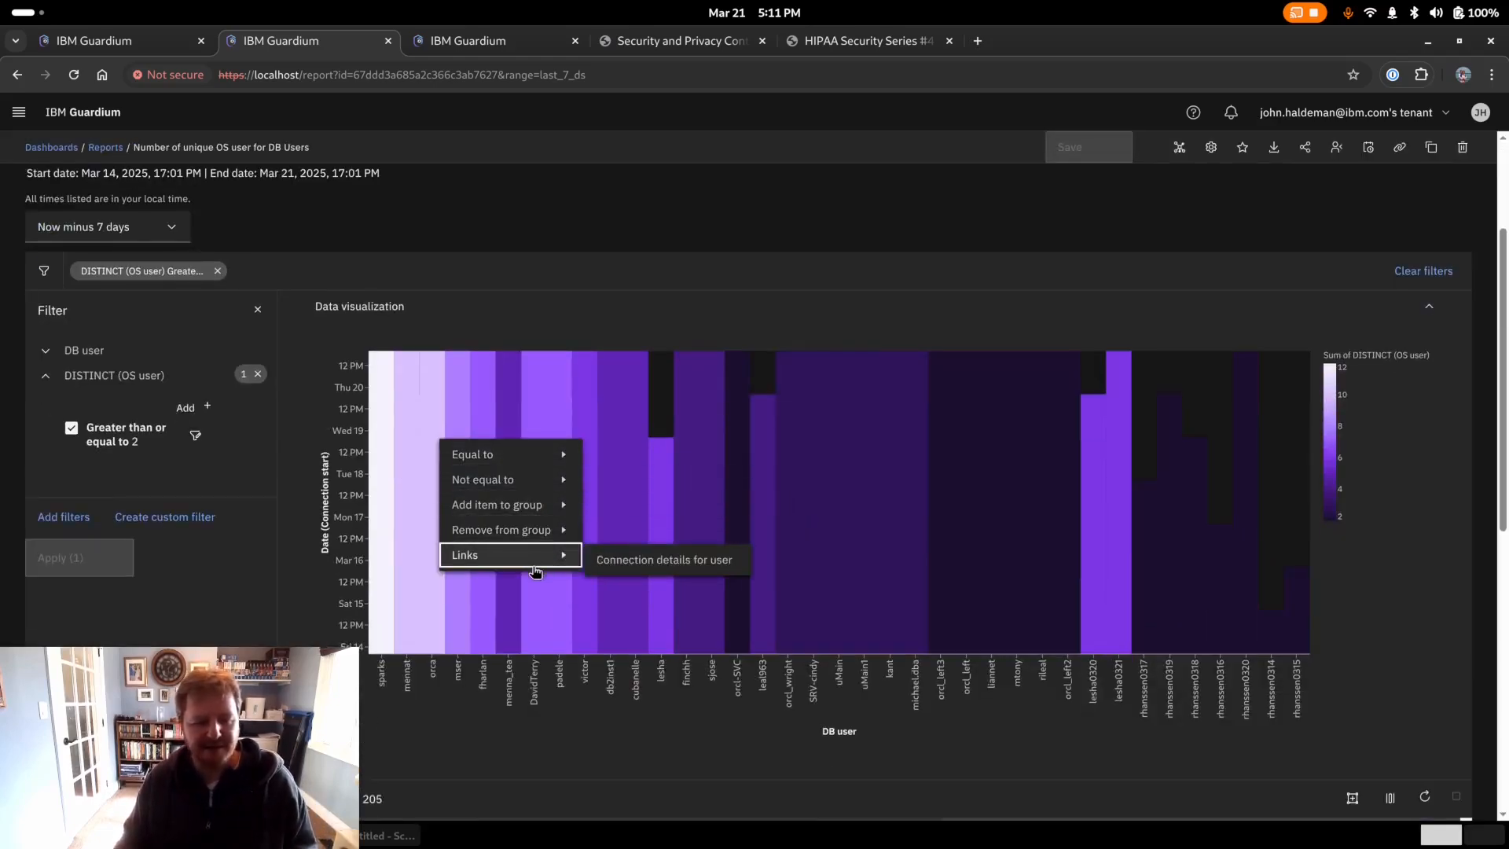
{"action": "left_click", "coordinate": [683, 569]}
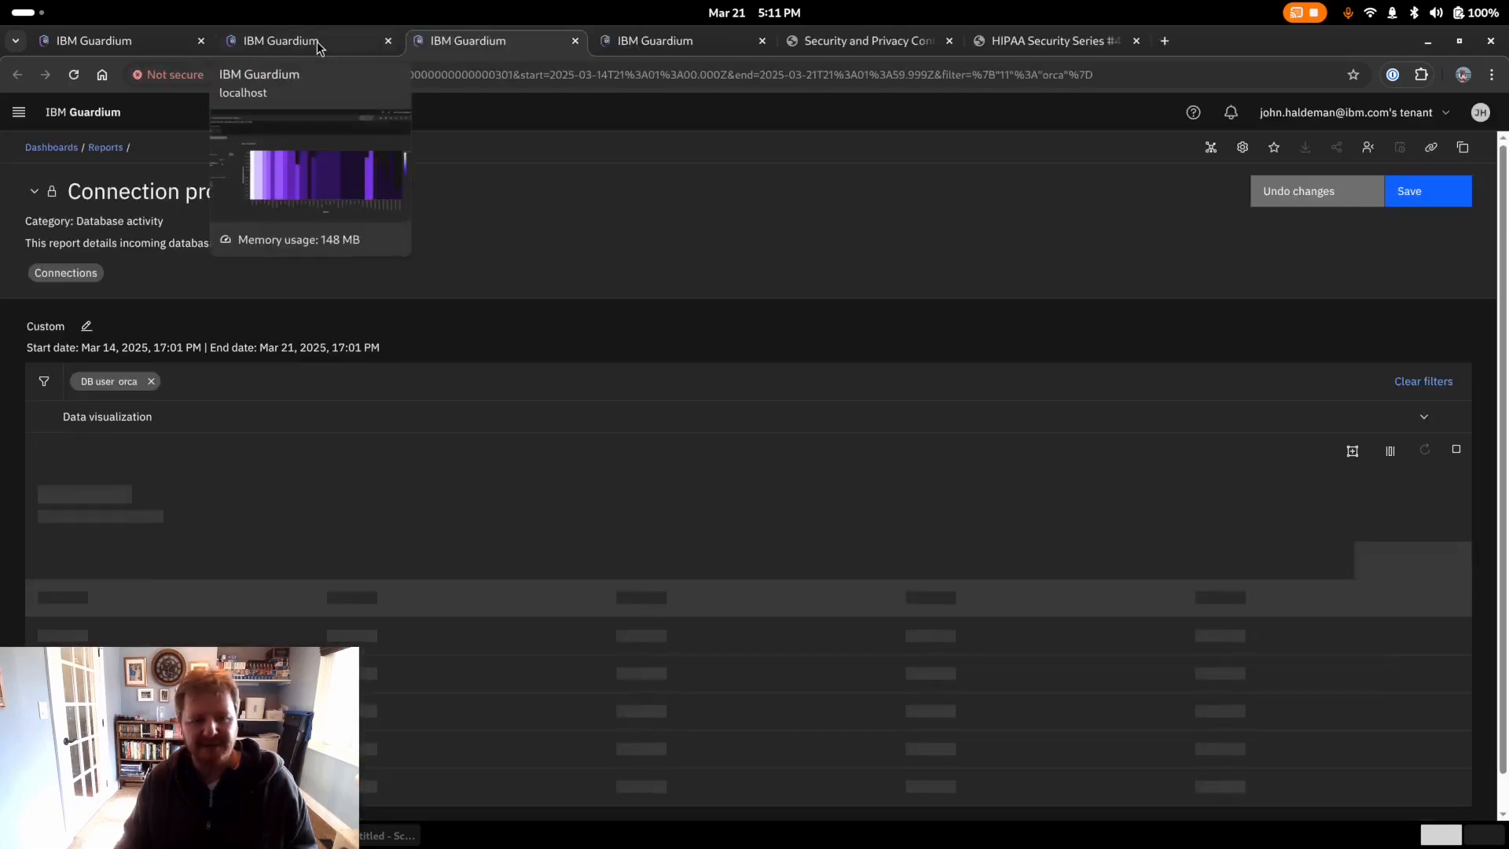
{"action": "left_click", "coordinate": [314, 43]}
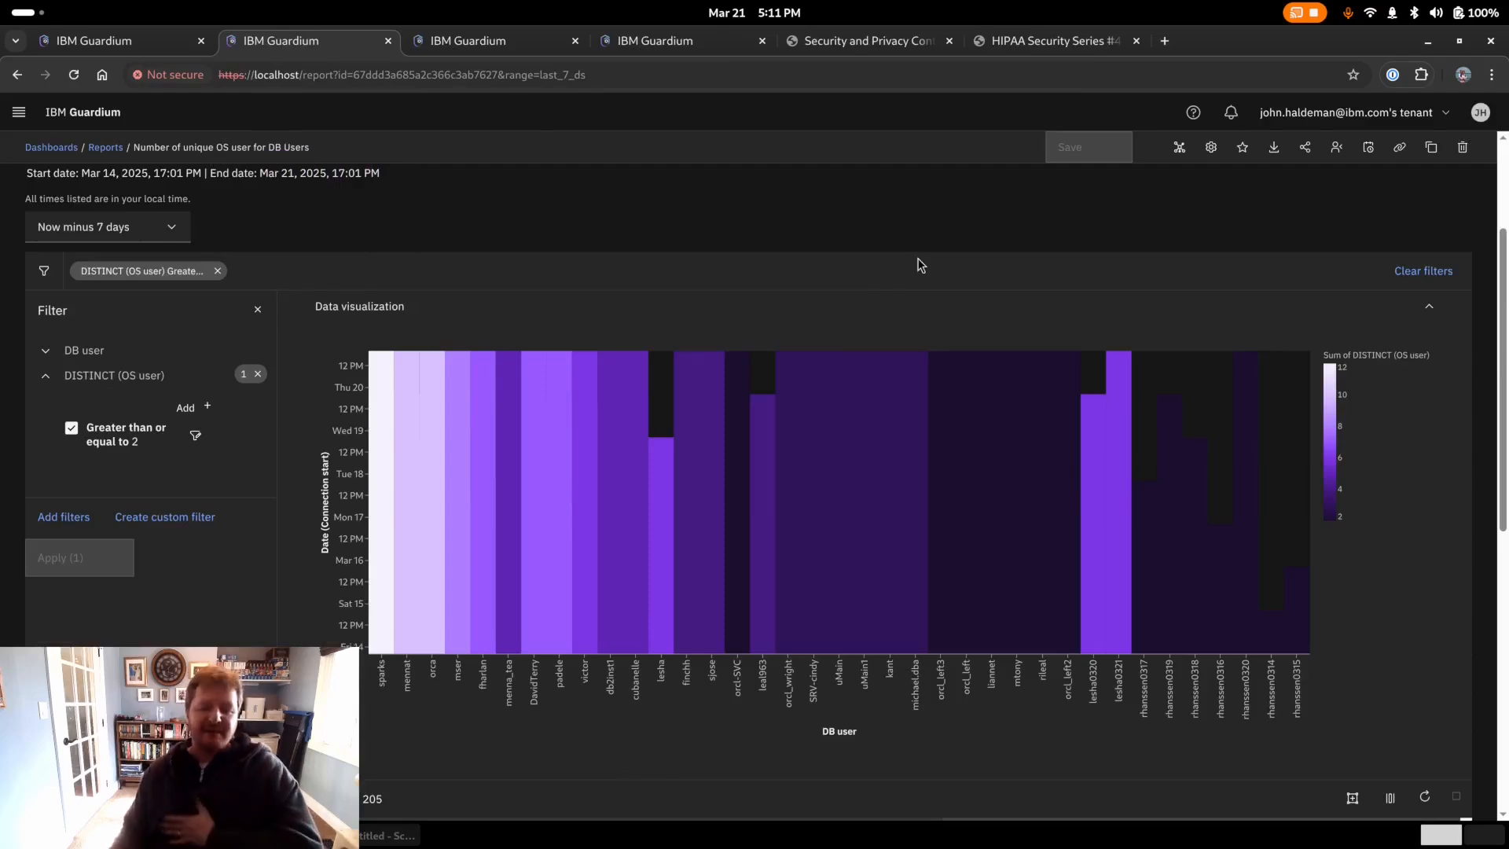
{"action": "scroll", "coordinate": [919, 279], "scroll_direction": "down", "scroll_amount": 5}
{"action": "scroll", "coordinate": [471, 636], "scroll_direction": "up", "scroll_amount": 5}
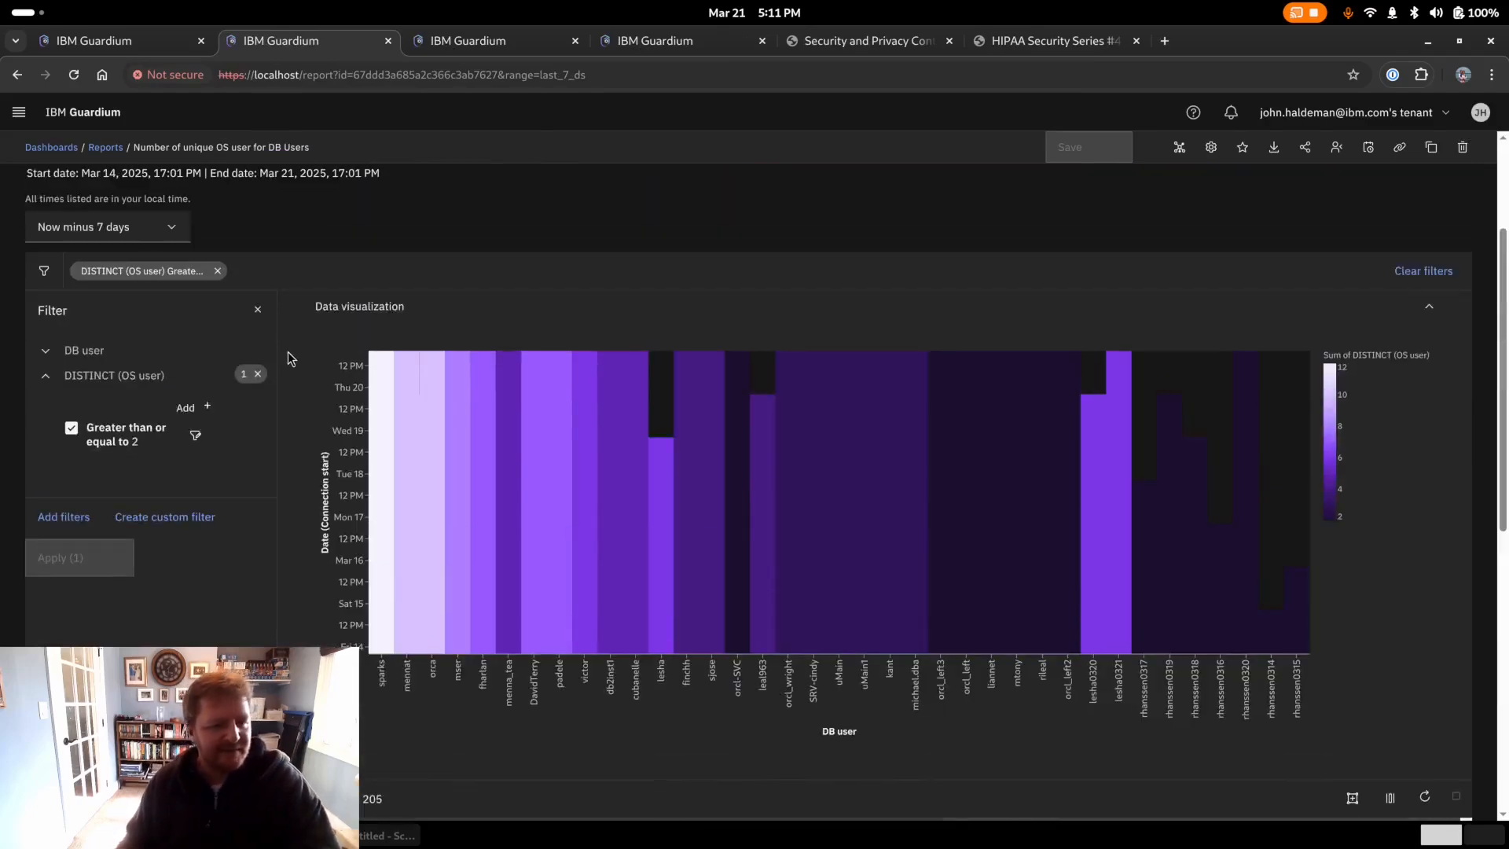
{"action": "left_click", "coordinate": [265, 311]}
- Check the report's exact title, then return to the MON UNQ control's component form
{"action": "left_click", "coordinate": [139, 39]}
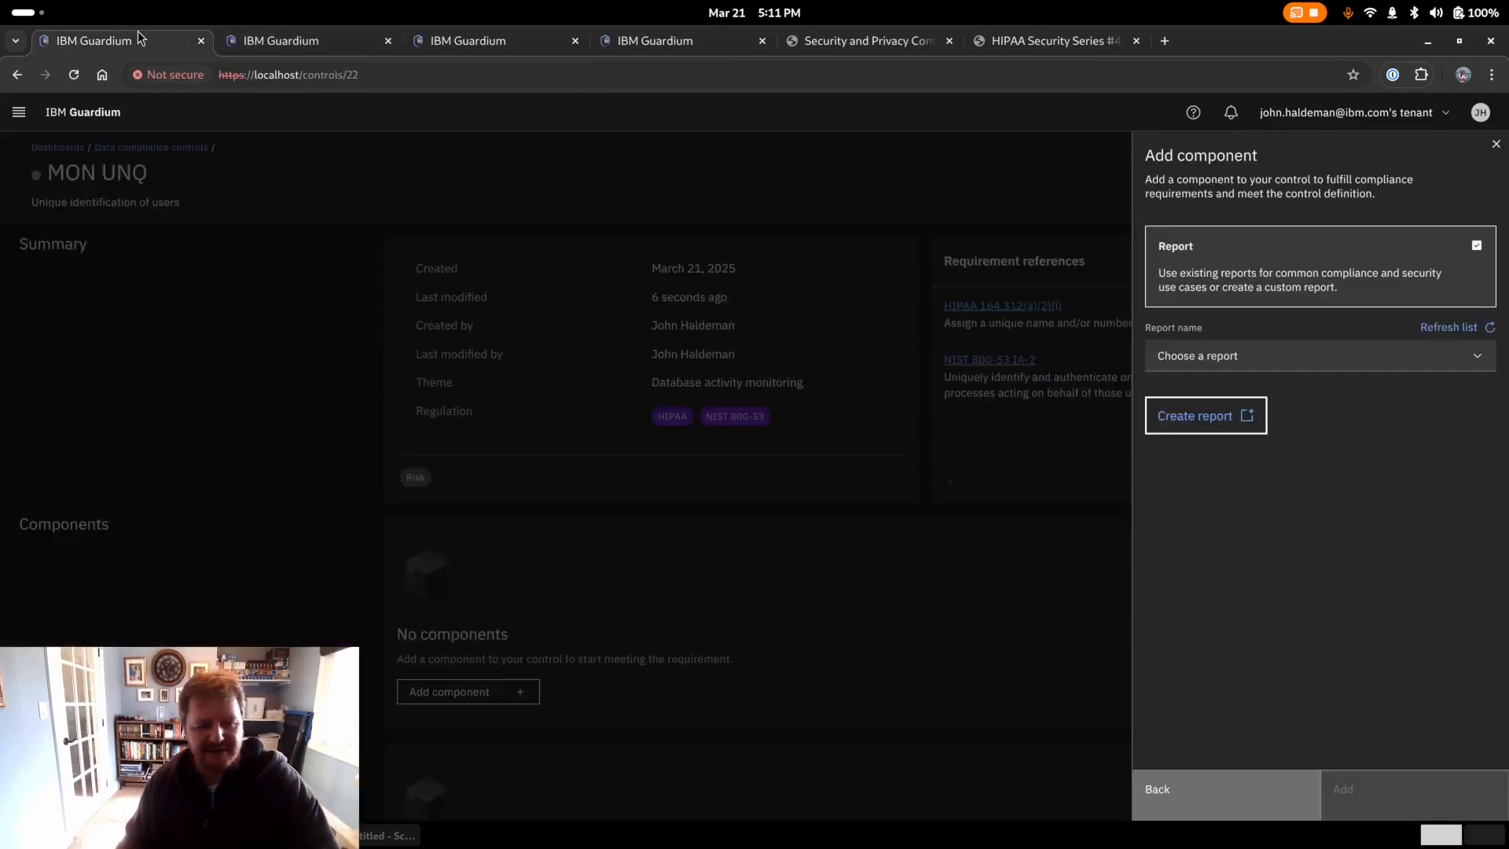
{"action": "left_click", "coordinate": [258, 43]}
{"action": "scroll", "coordinate": [403, 263], "scroll_direction": "up", "scroll_amount": 3}
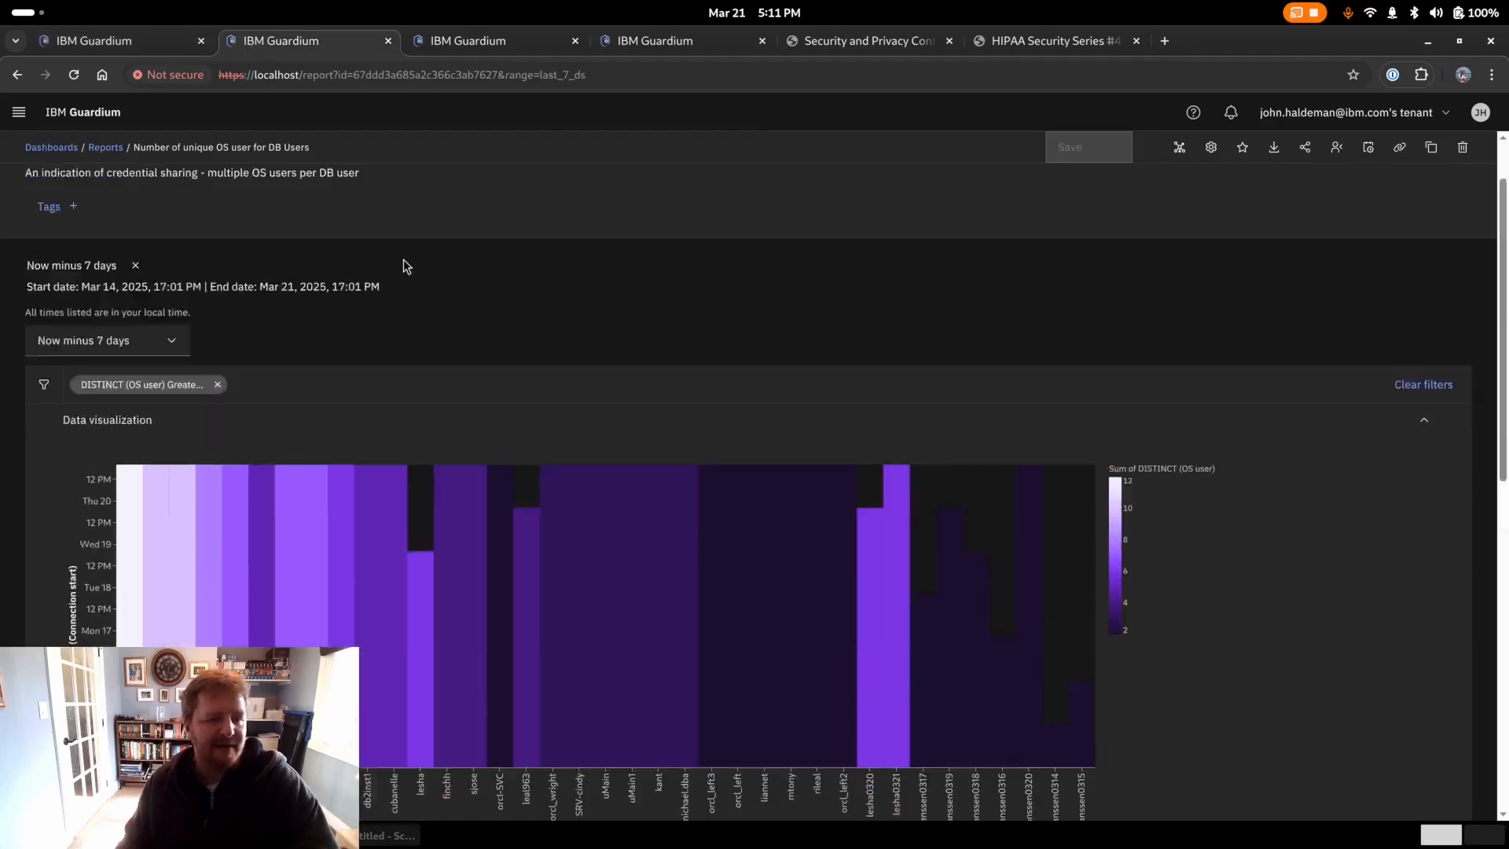
{"action": "left_click", "coordinate": [285, 188]}
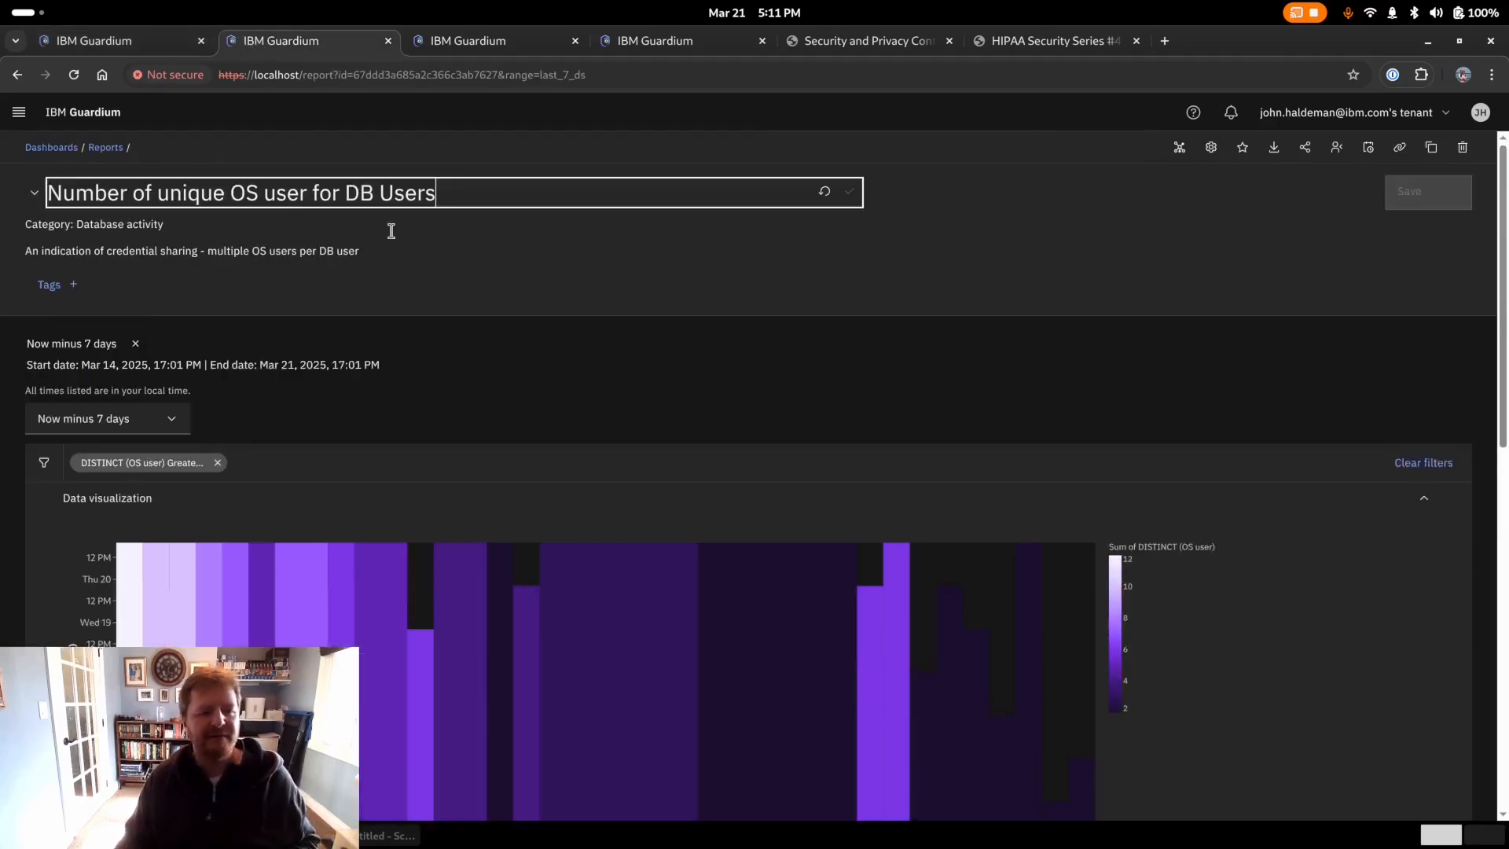
{"action": "key", "text": "ctrl+a"}
{"action": "left_click", "coordinate": [206, 47]}
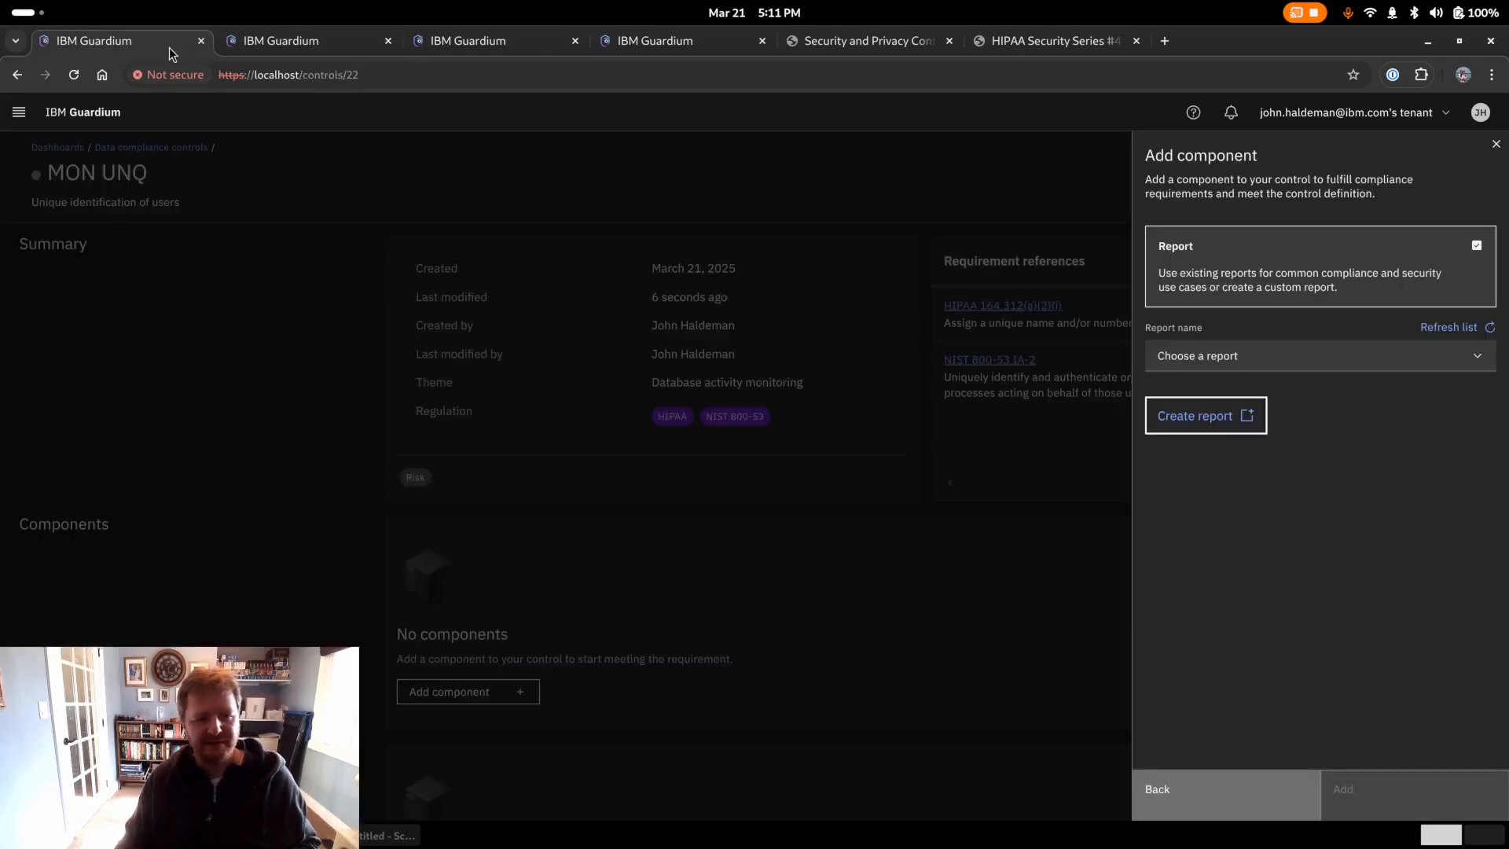
- Refresh the report list and add "Number of unique OS user for DB Users" as a report component of the MON UNQ control
{"action": "left_click", "coordinate": [1261, 360]}
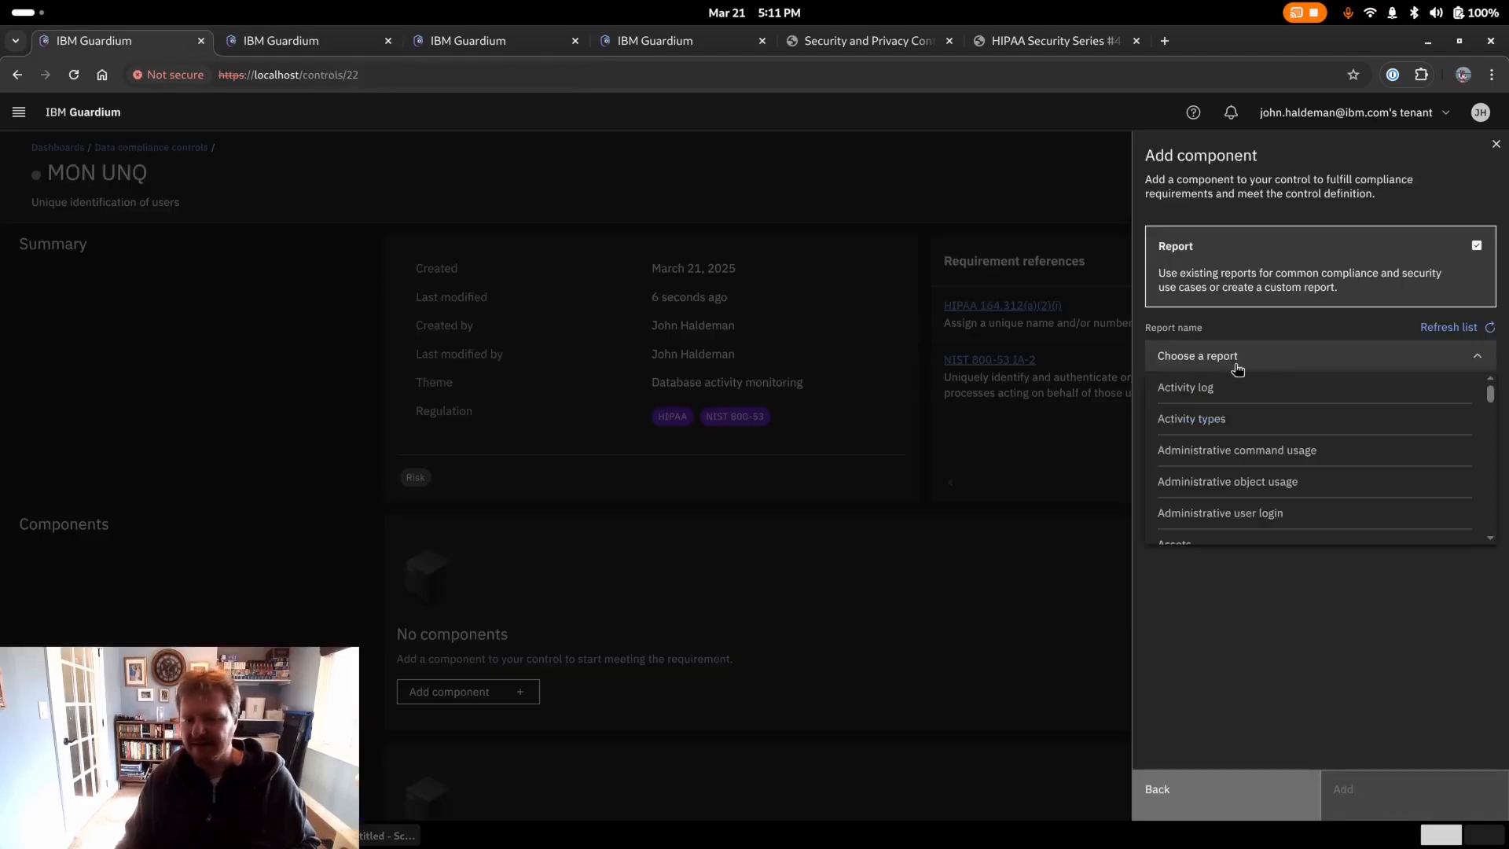
{"action": "left_click", "coordinate": [1449, 348]}
{"action": "left_click", "coordinate": [1450, 330]}
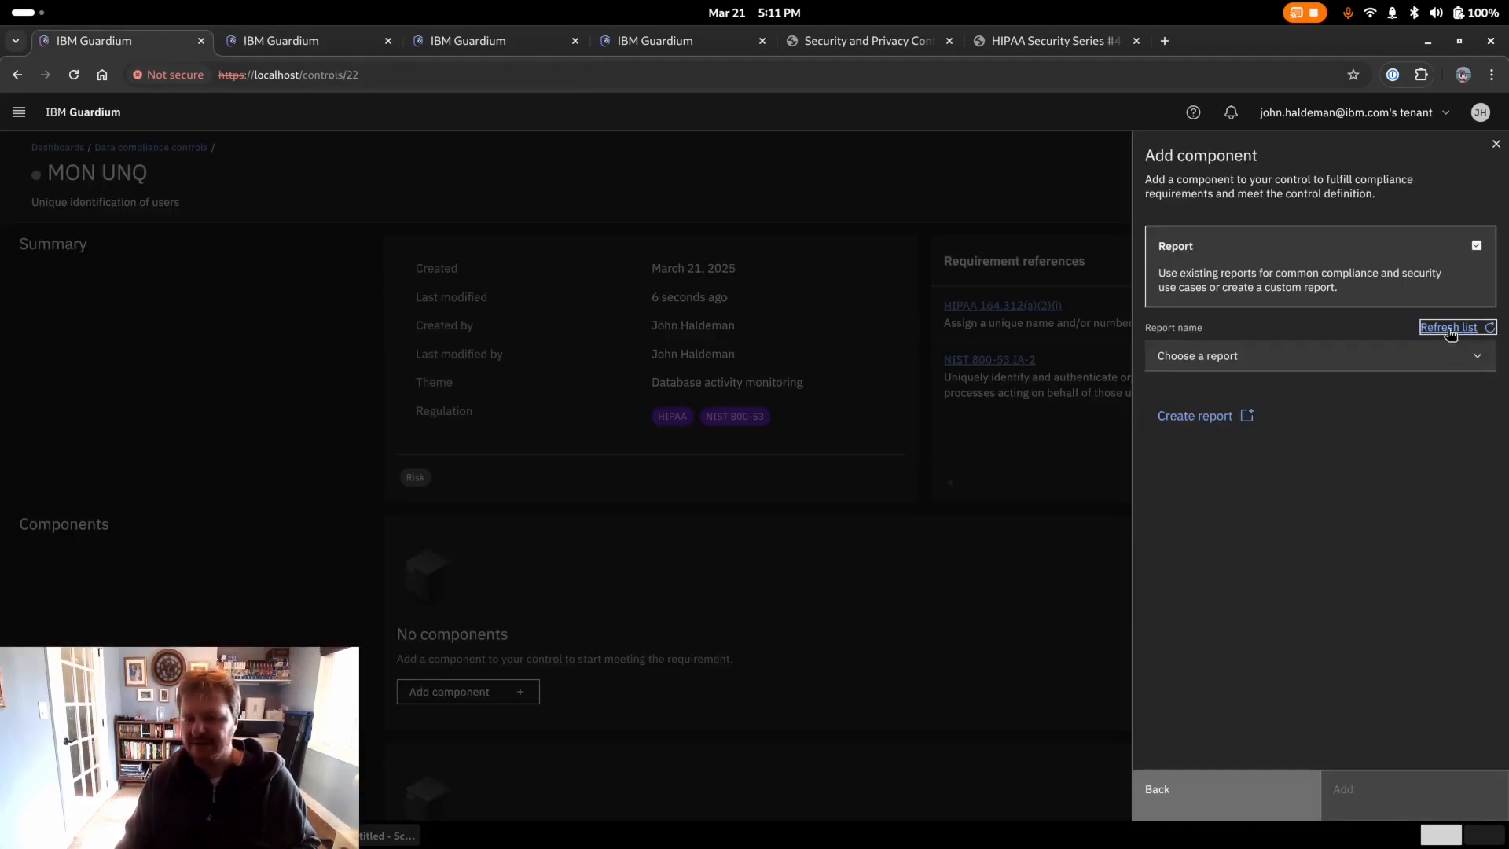
{"action": "left_click", "coordinate": [1414, 359]}
{"action": "left_click", "coordinate": [310, 47]}
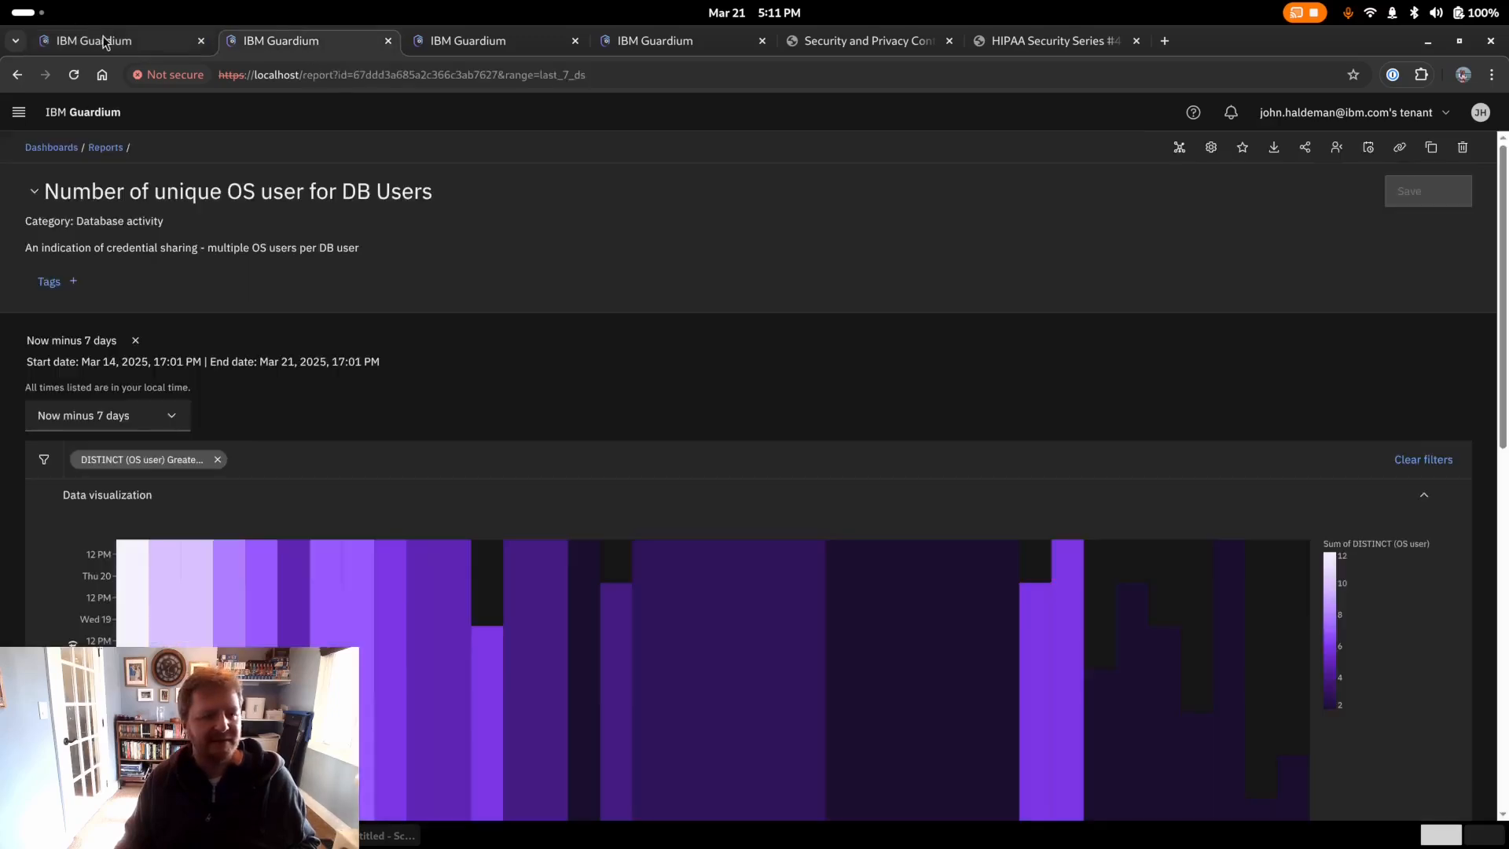
{"action": "left_click", "coordinate": [105, 41]}
{"action": "left_click", "coordinate": [1318, 355]}
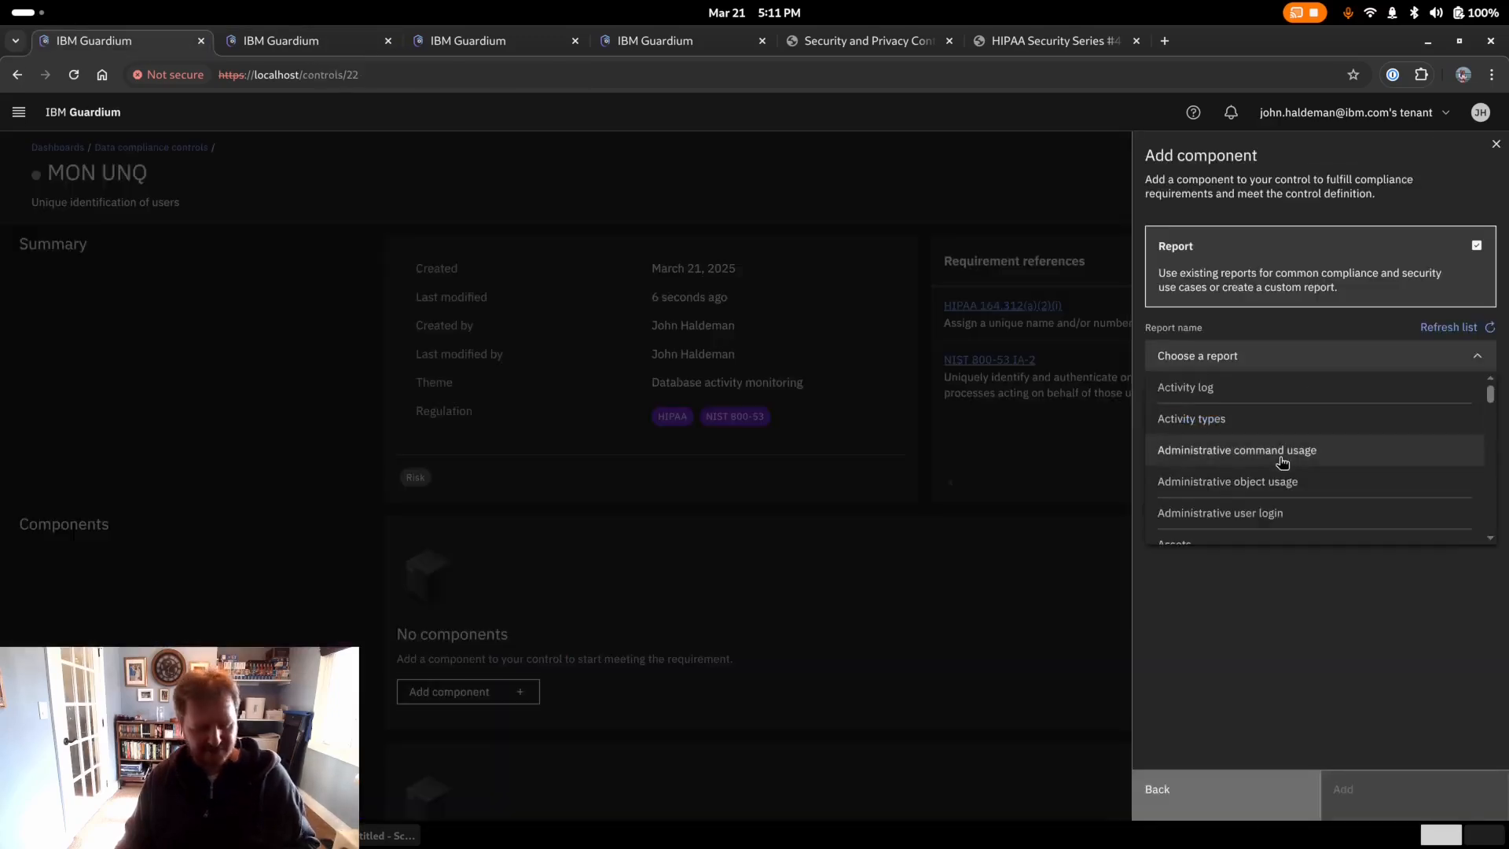
{"action": "scroll", "coordinate": [1282, 462], "scroll_direction": "down", "scroll_amount": 8}
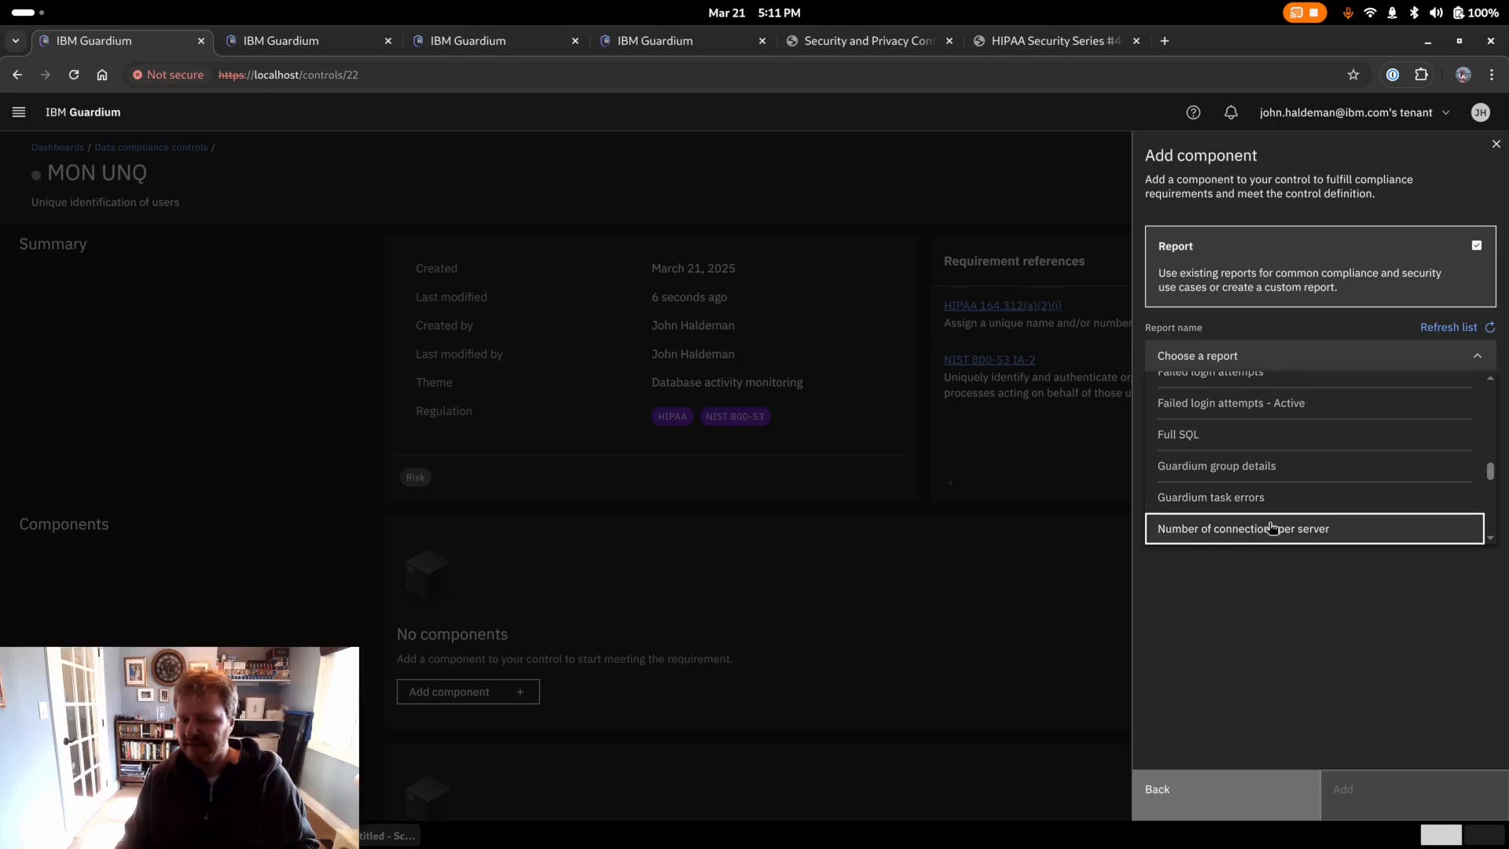
{"action": "scroll", "coordinate": [1271, 526], "scroll_direction": "down", "scroll_amount": 2}
{"action": "left_click", "coordinate": [1273, 464]}
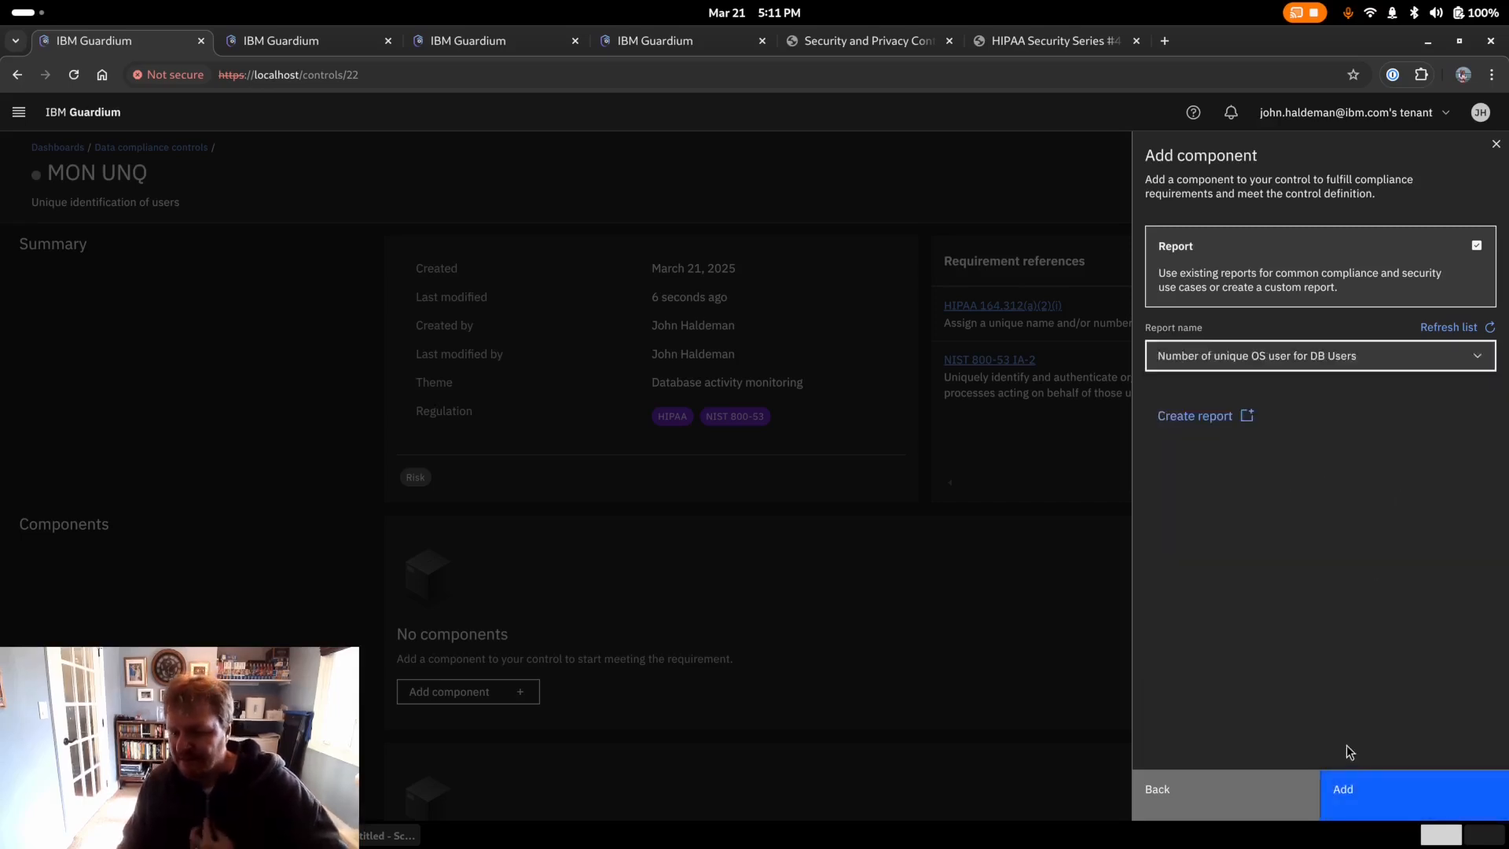
{"action": "left_click", "coordinate": [1370, 801]}
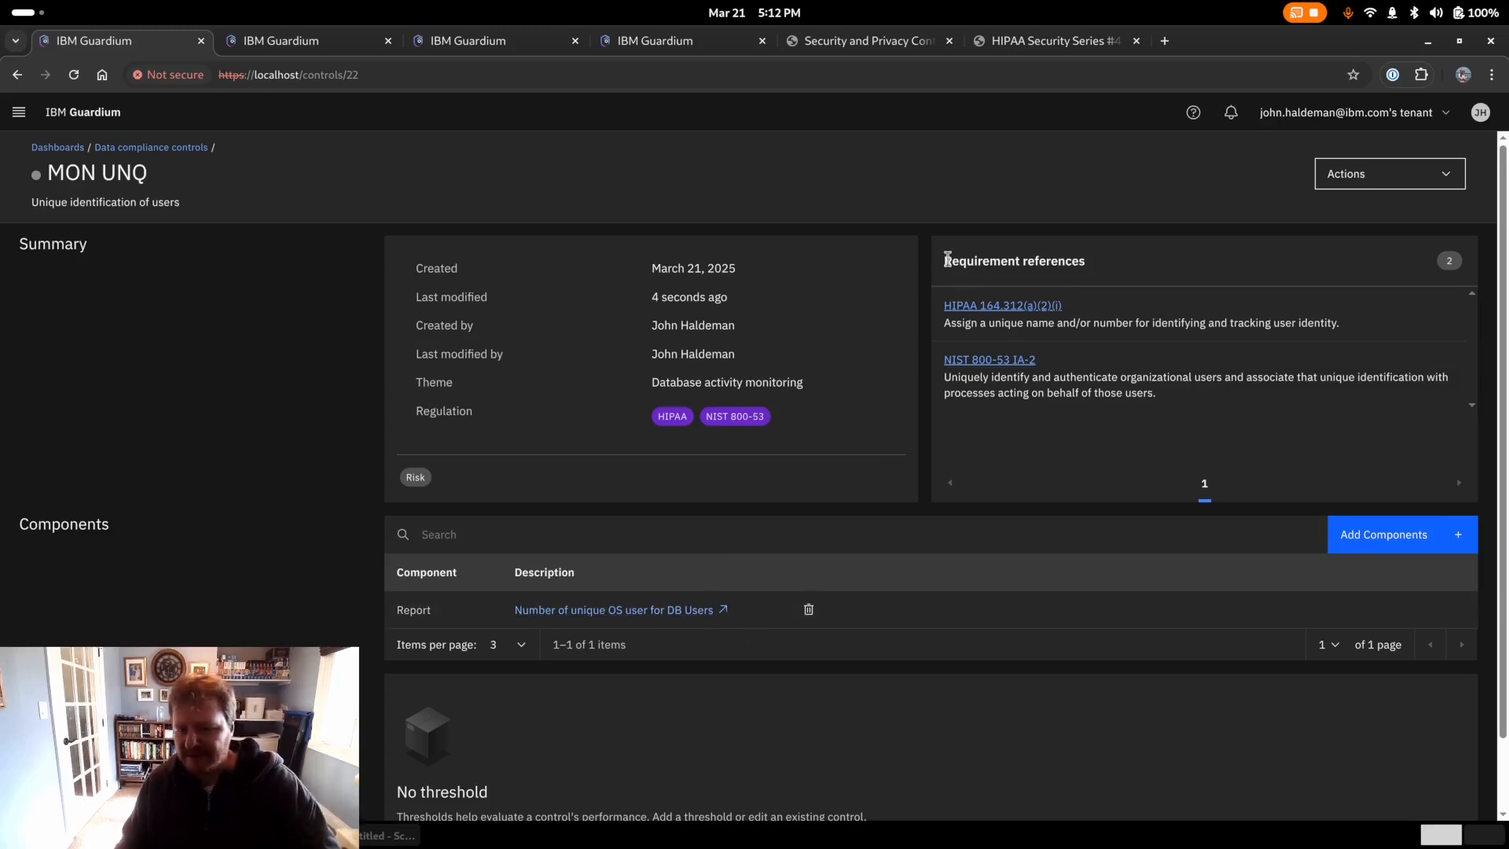
- Review the MON UNQ control's requirement references, added component and threshold section
{"action": "left_click_drag", "start_coordinate": [945, 256], "coordinate": [1152, 397]}
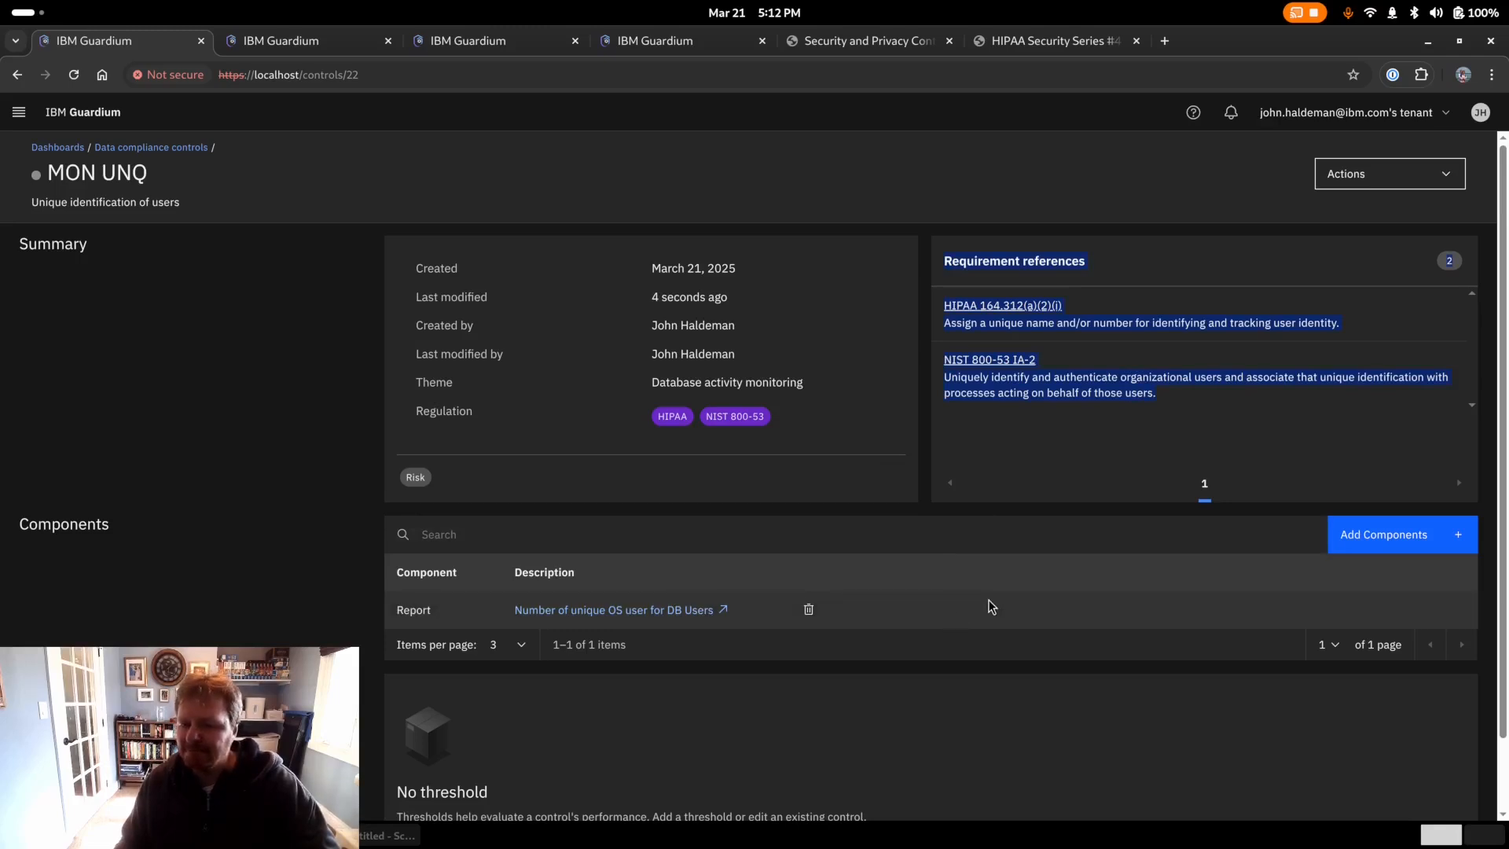
{"action": "scroll", "coordinate": [990, 606], "scroll_direction": "down", "scroll_amount": 2}
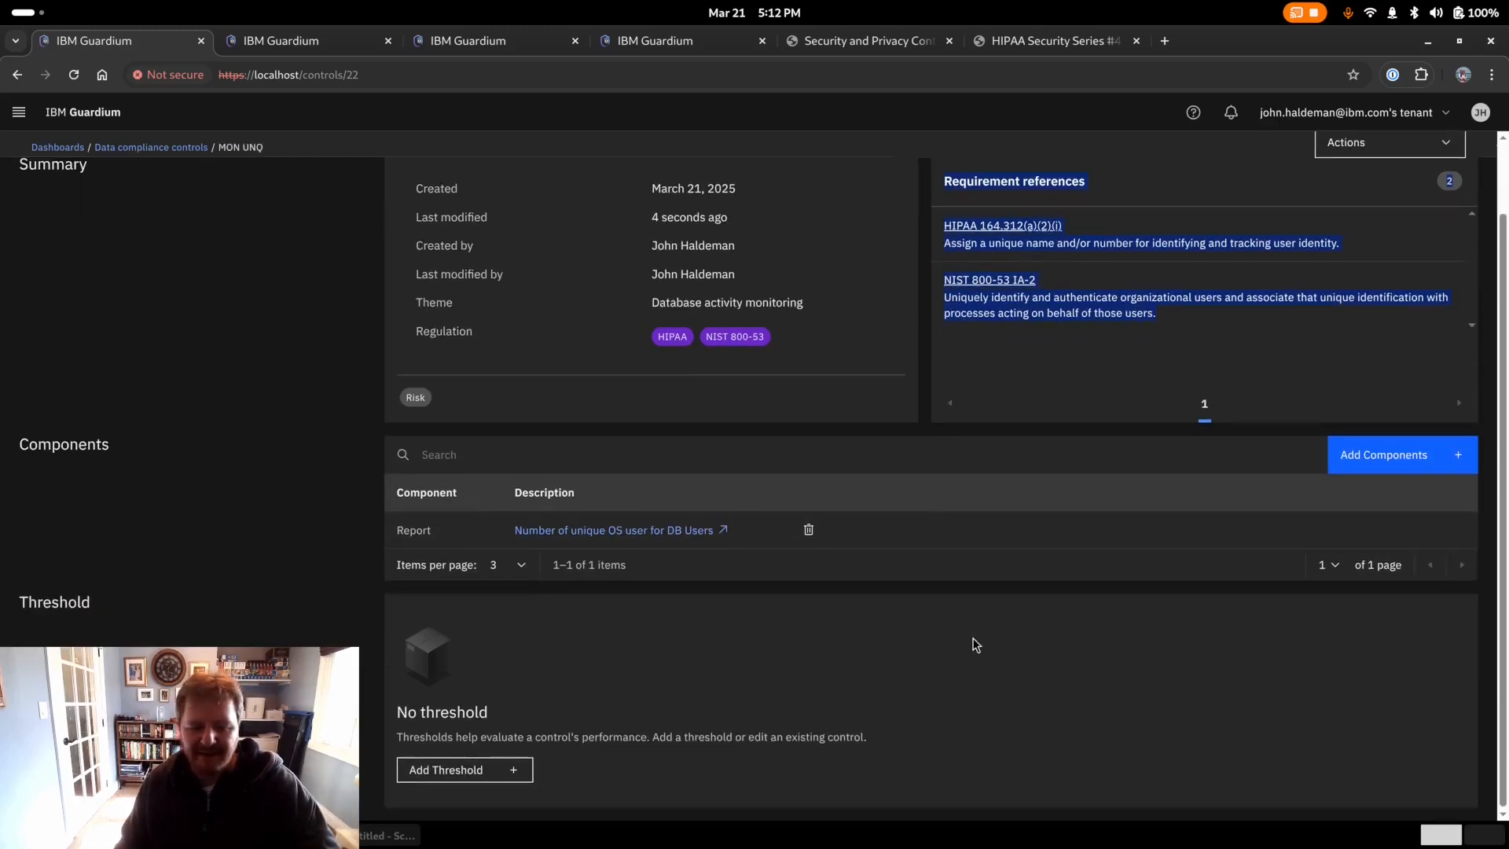
{"action": "left_click", "coordinate": [975, 644]}
{"action": "scroll", "coordinate": [775, 707], "scroll_direction": "up", "scroll_amount": 2}
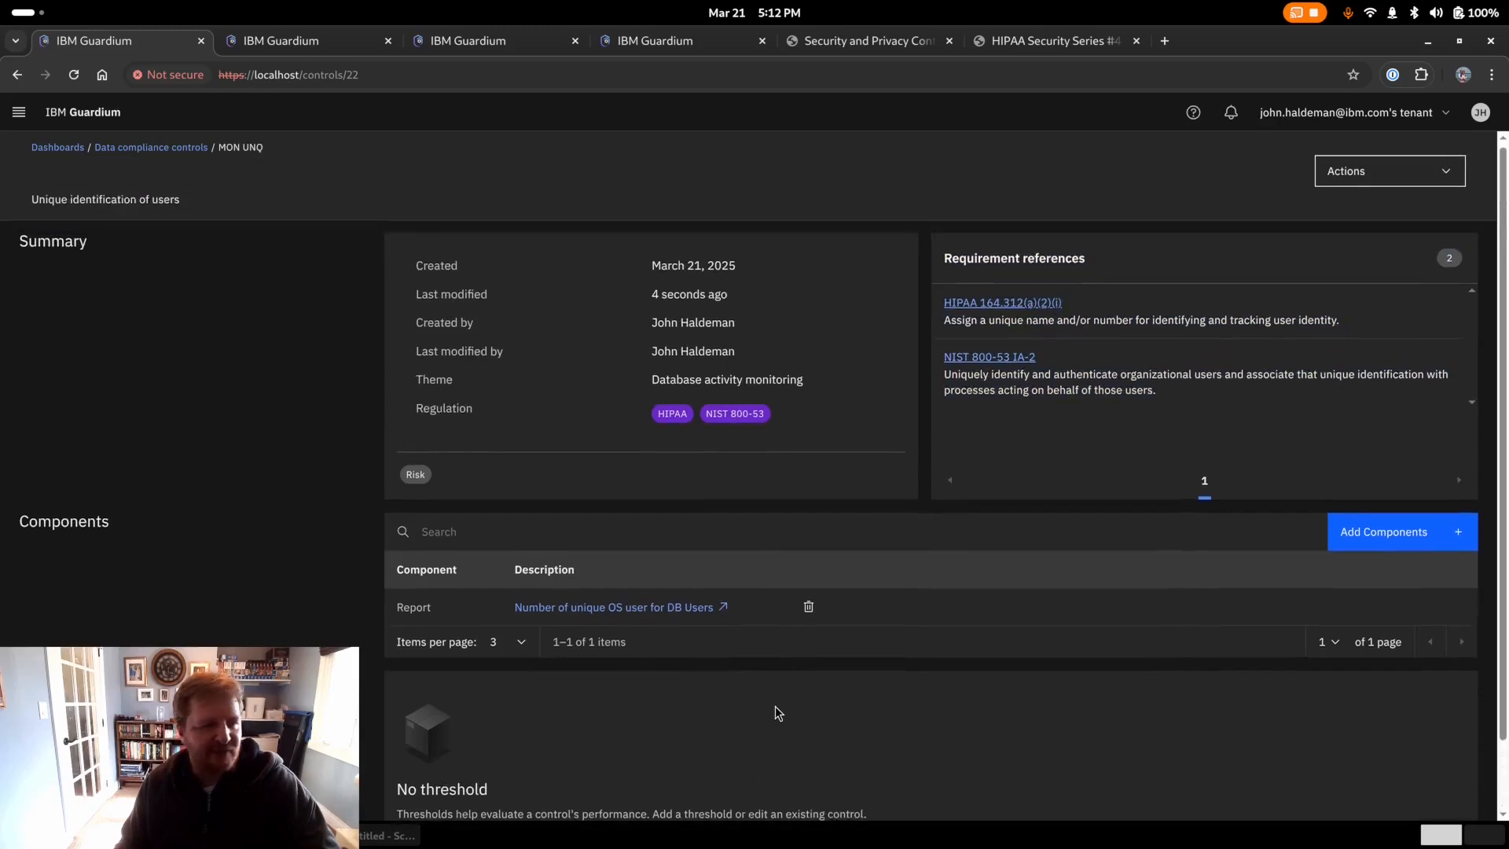
{"action": "scroll", "coordinate": [707, 715], "scroll_direction": "down", "scroll_amount": 2}
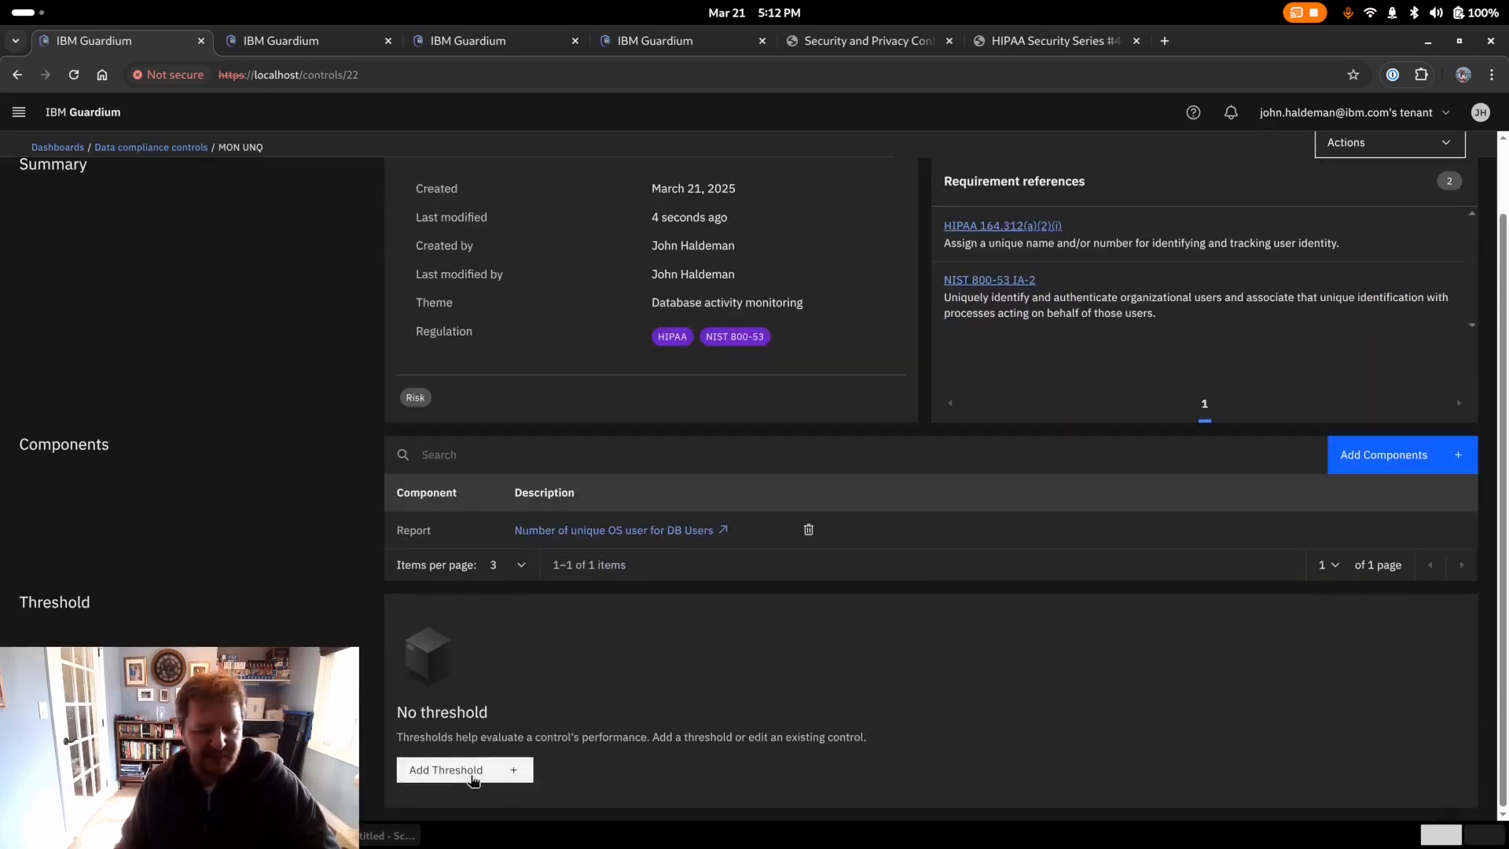
{"action": "scroll", "coordinate": [668, 686], "scroll_direction": "up", "scroll_amount": 2}
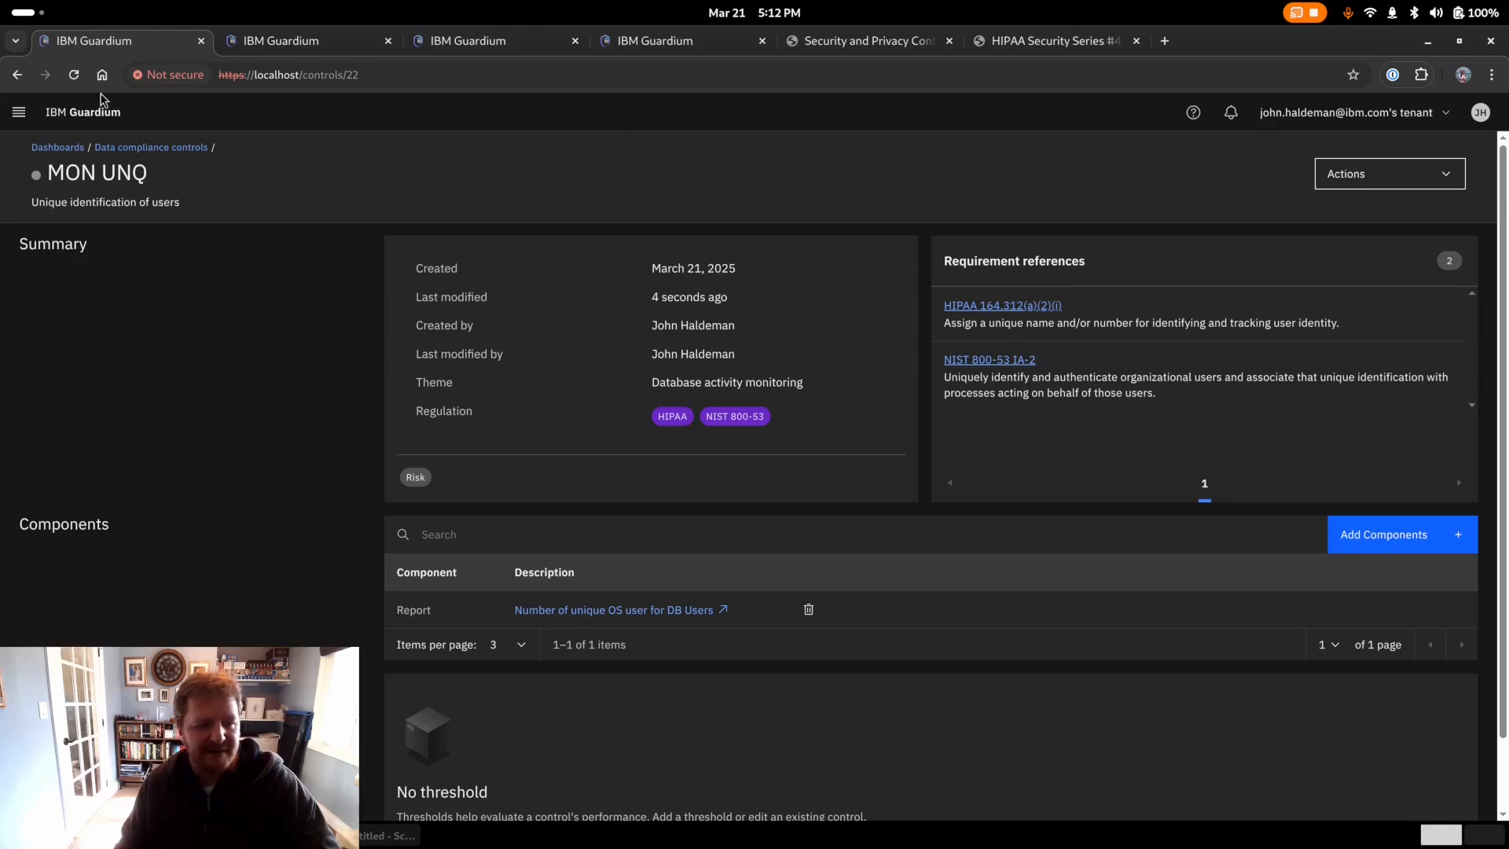
- Open the Data compliance thresholds page, then go to the Reports list in the browser tab holding the heatmap report
{"action": "left_click", "coordinate": [19, 111]}
{"action": "left_click", "coordinate": [102, 407]}
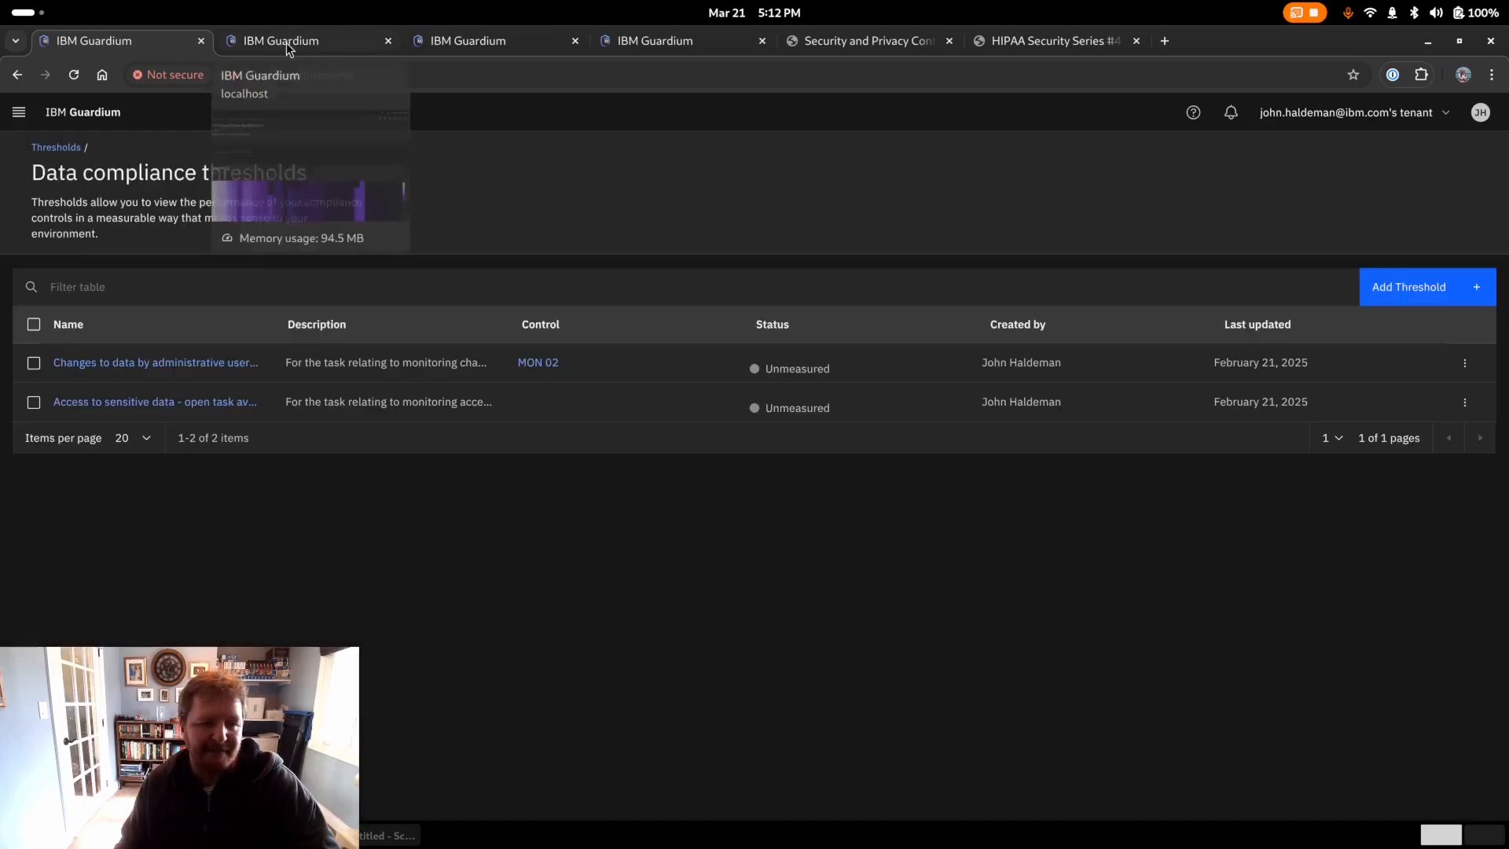
{"action": "left_click", "coordinate": [286, 42]}
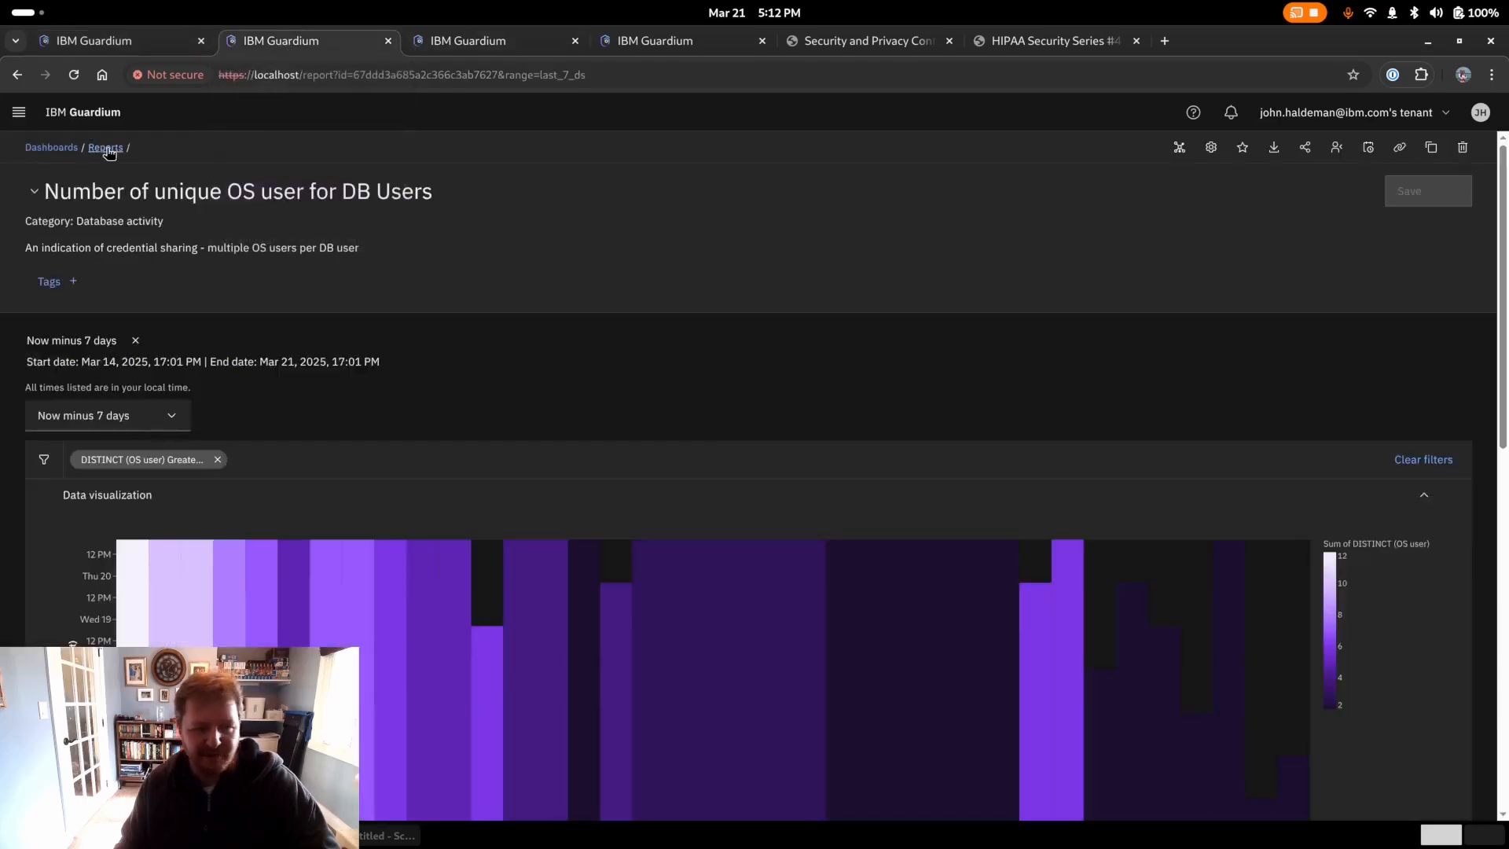
{"action": "left_click", "coordinate": [106, 149]}
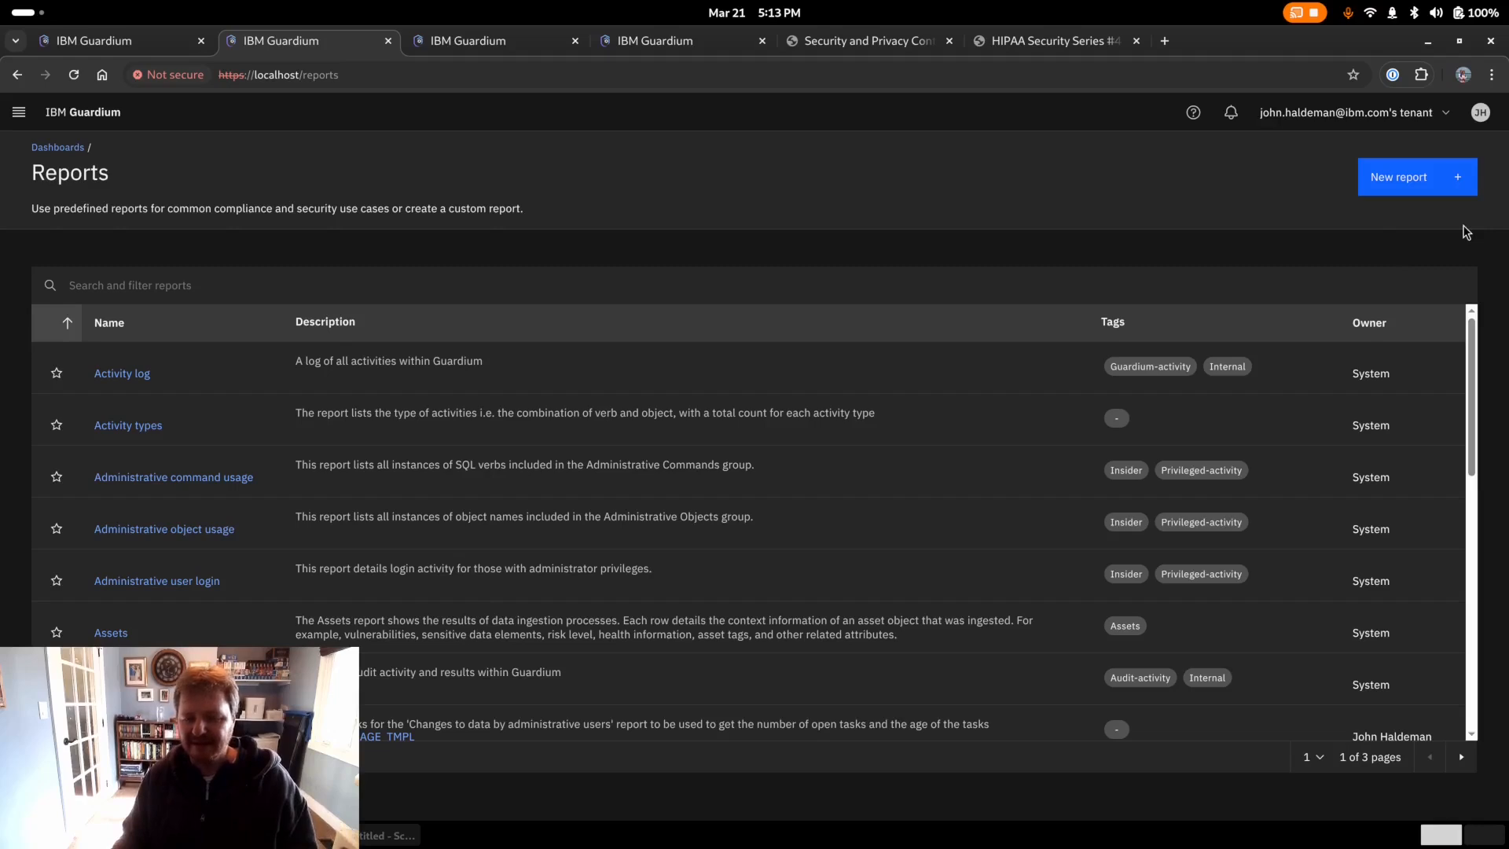
- Create a new Database activity report and add the DB user and OS user columns
{"action": "left_click", "coordinate": [1437, 181]}
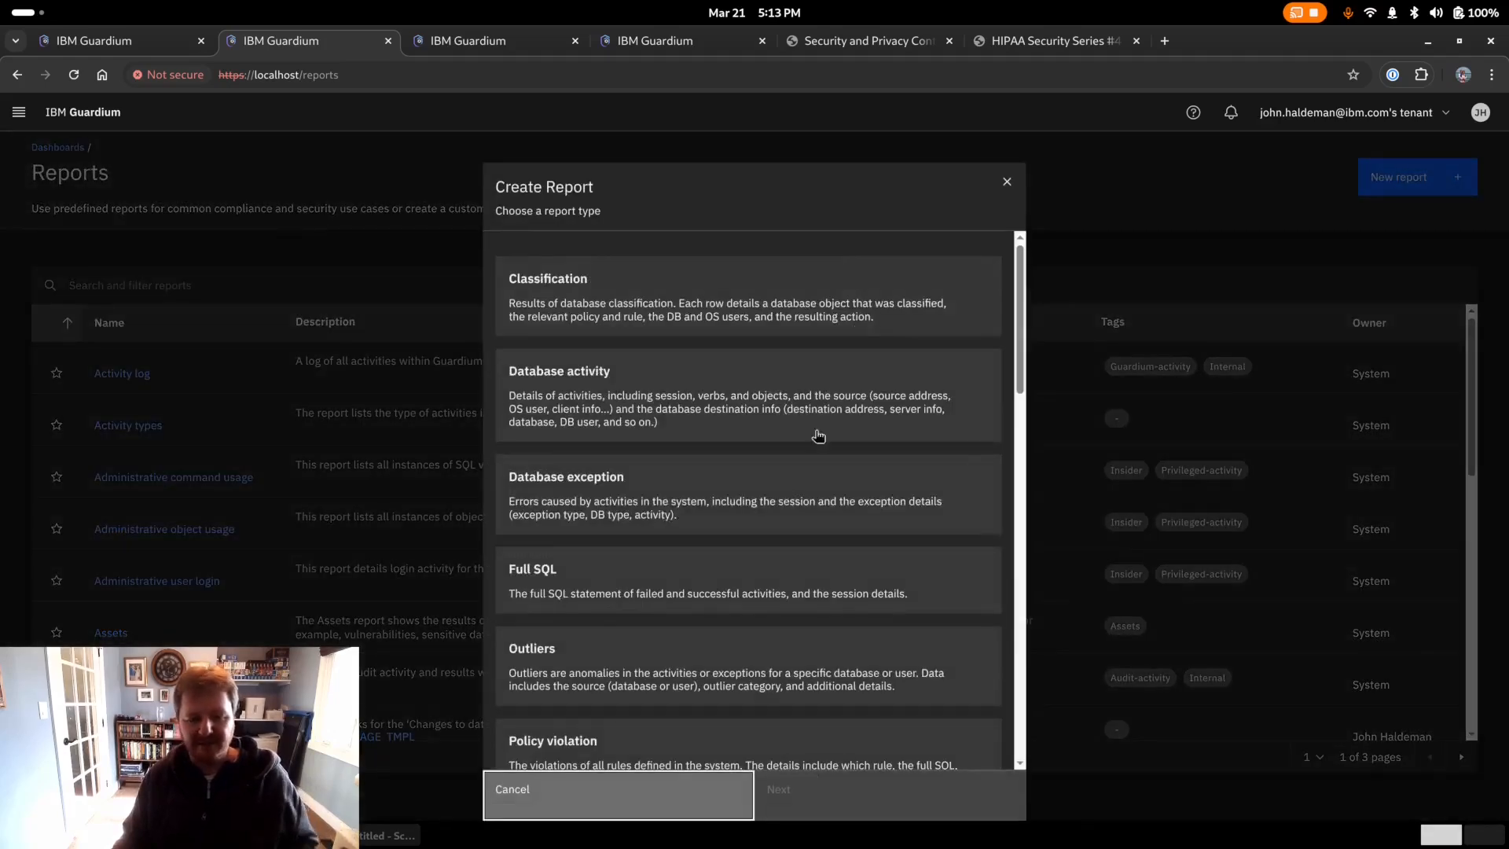
{"action": "left_click", "coordinate": [643, 403]}
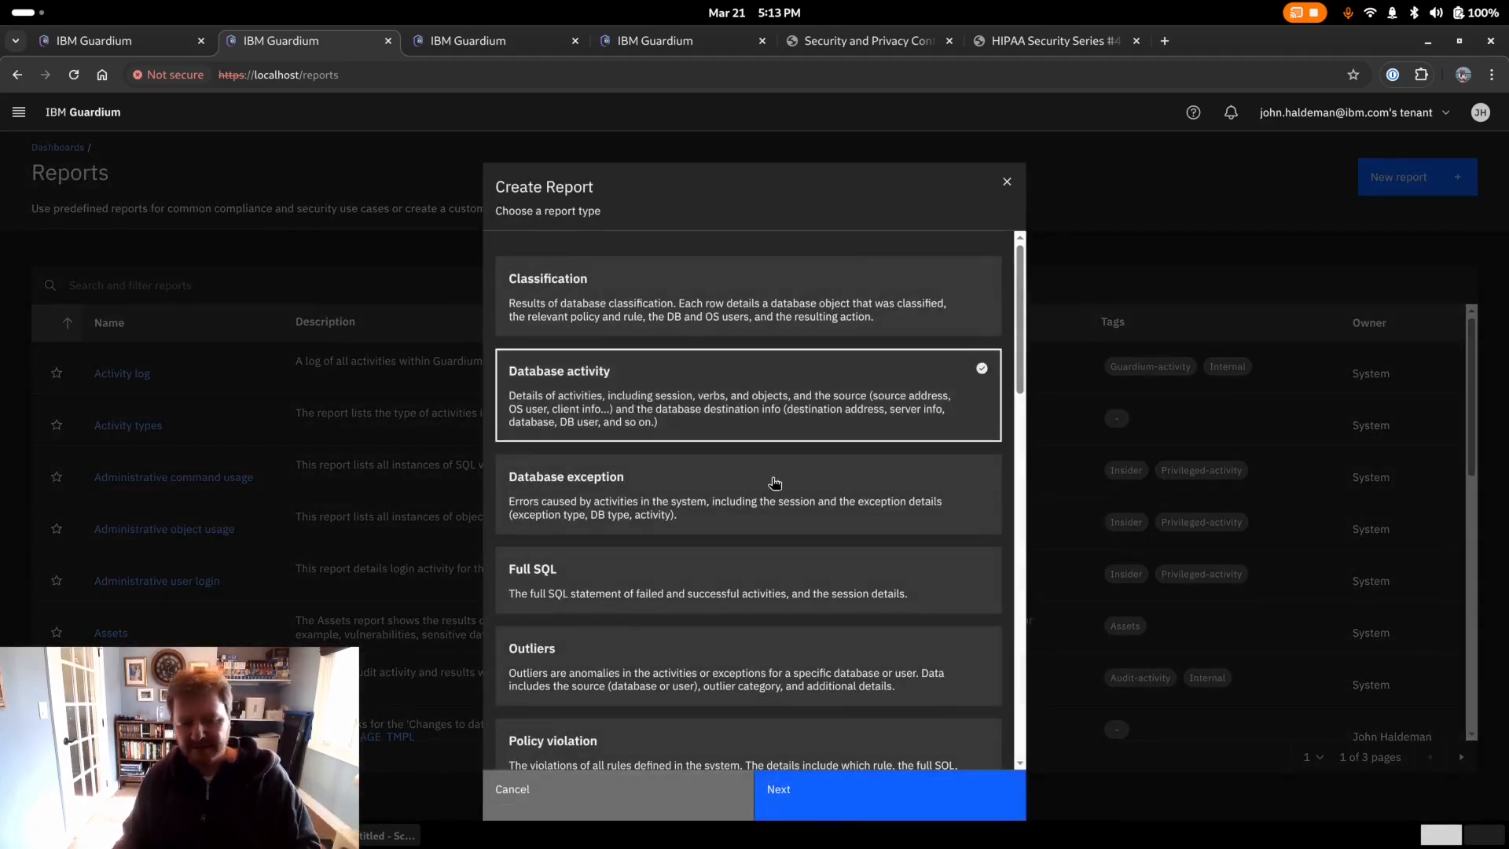
{"action": "left_click", "coordinate": [821, 809]}
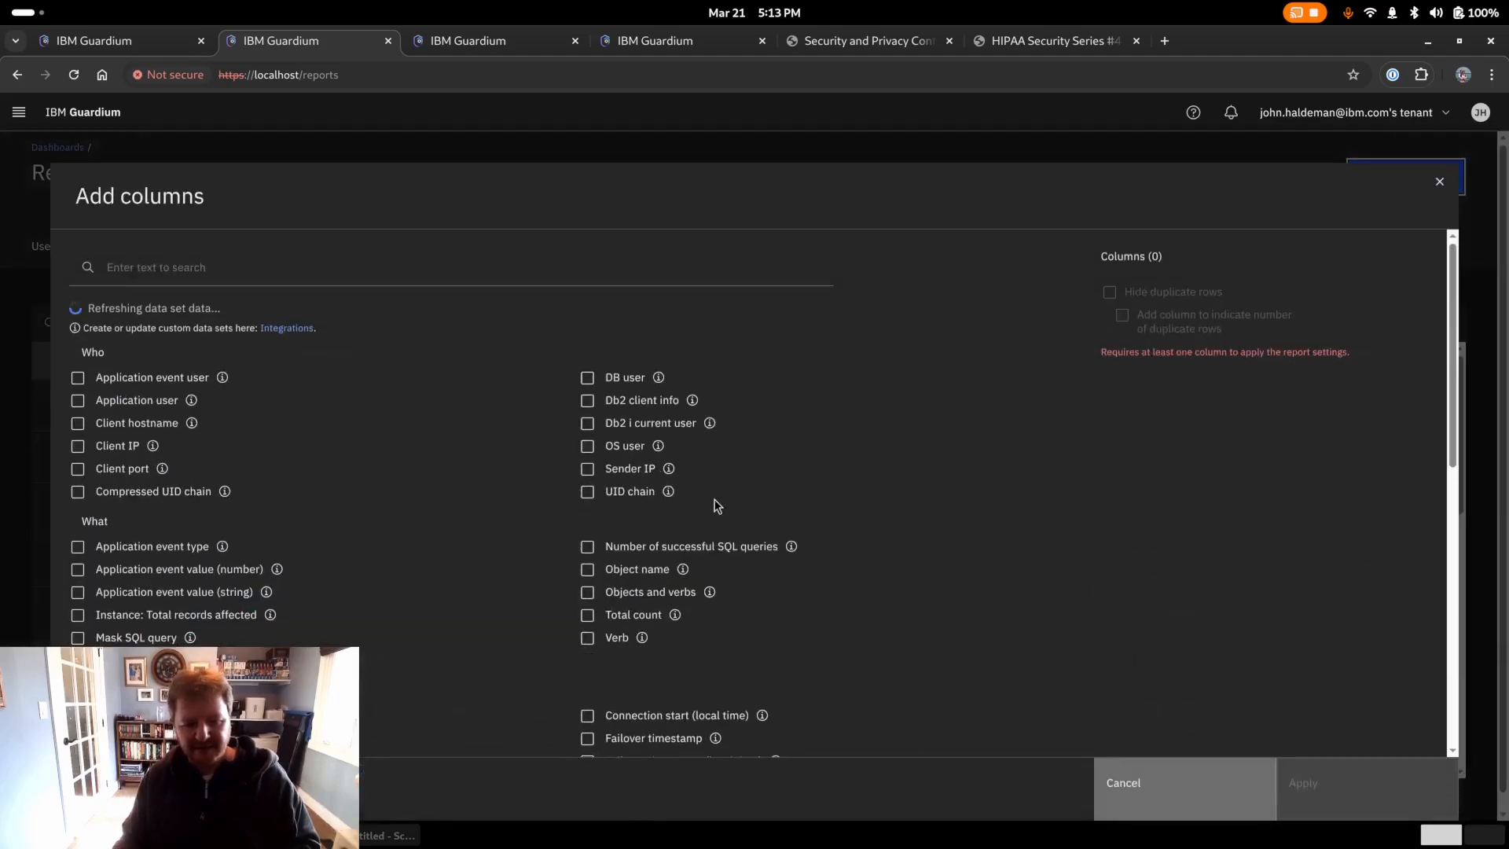
{"action": "left_click", "coordinate": [621, 380]}
{"action": "left_click", "coordinate": [348, 273]}
{"action": "type", "text": "os"}
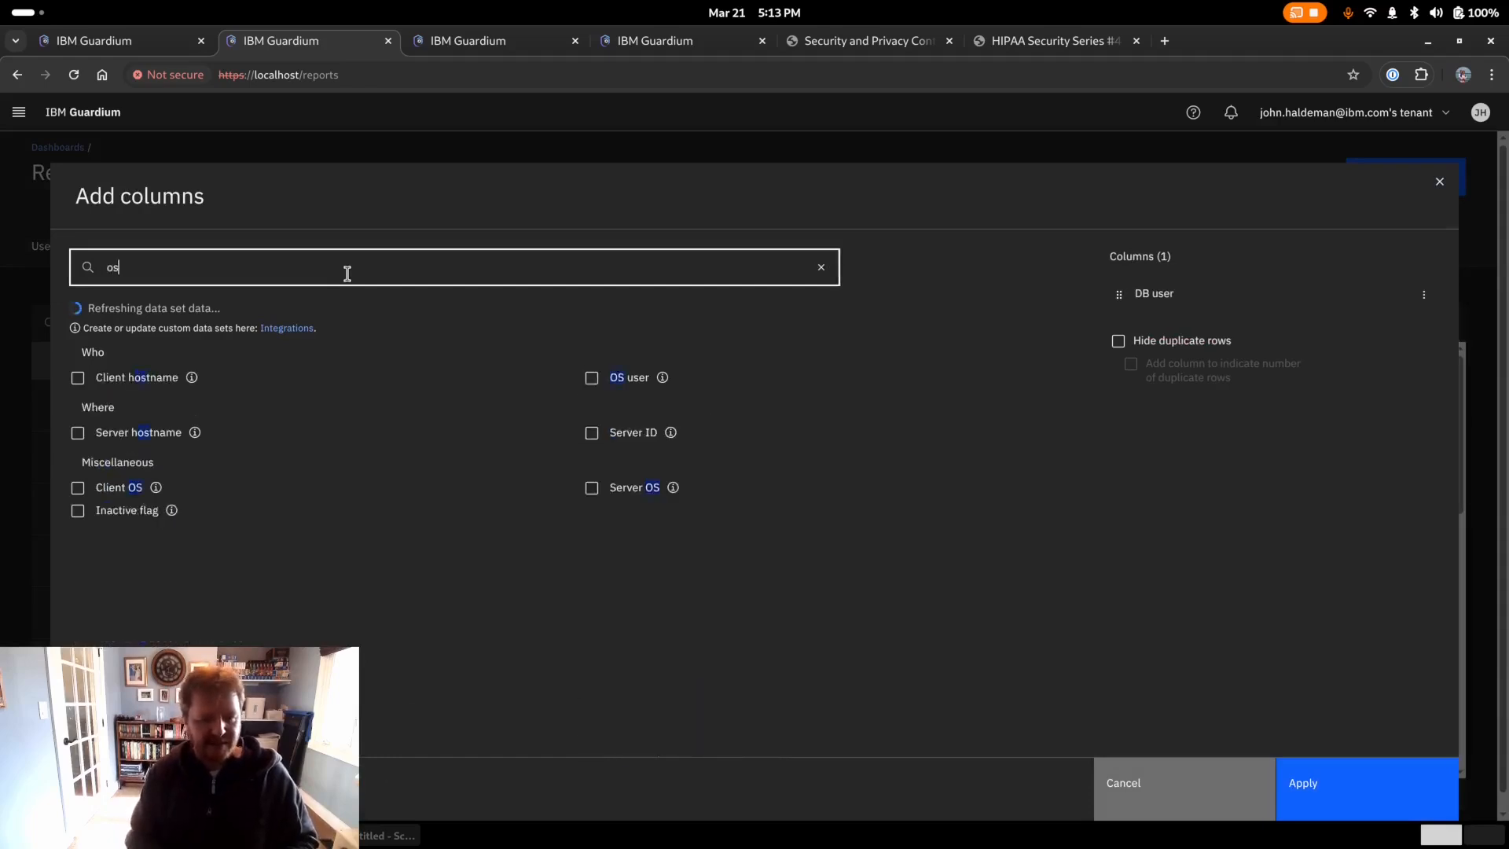
{"action": "left_click", "coordinate": [634, 400]}
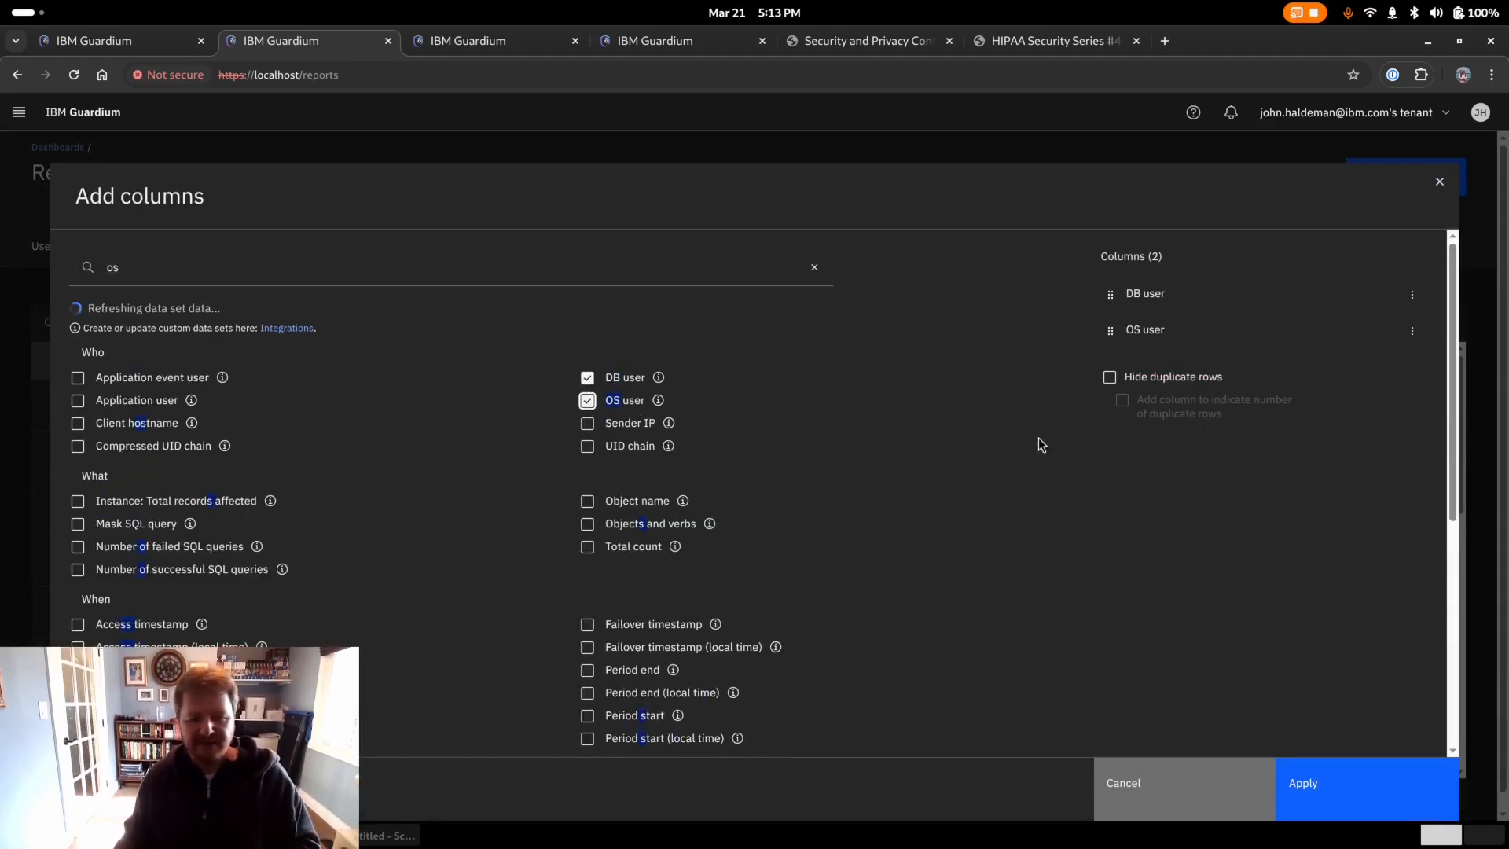
- Search the available columns for a date field and add the Connection start column
{"action": "left_click", "coordinate": [381, 267]}
{"action": "key", "text": "BackSpace"}
{"action": "key", "text": "BackSpace"}
{"action": "type", "text": "d"}
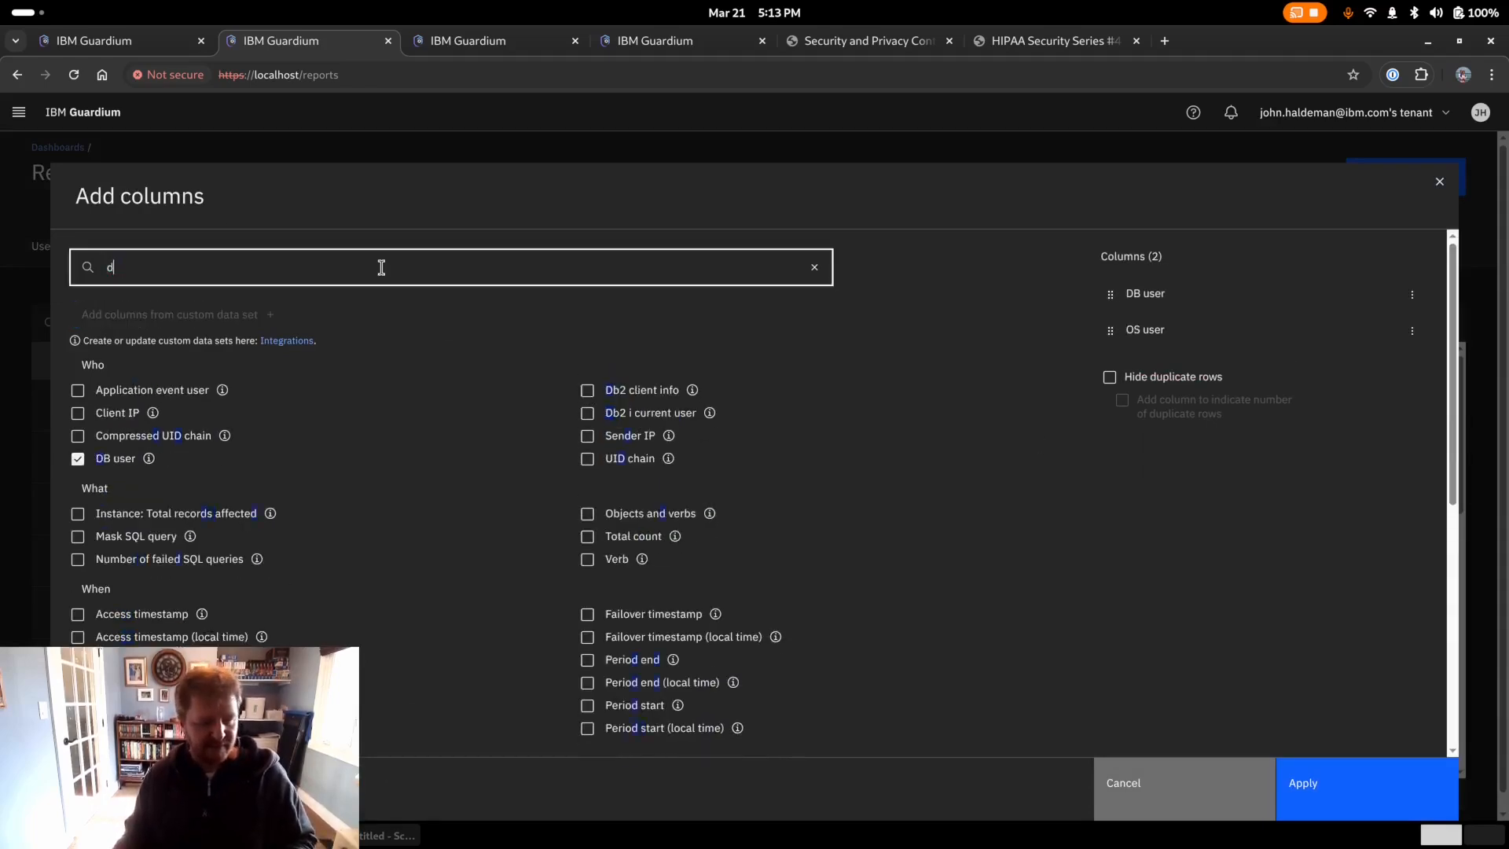
{"action": "type", "text": "ate"}
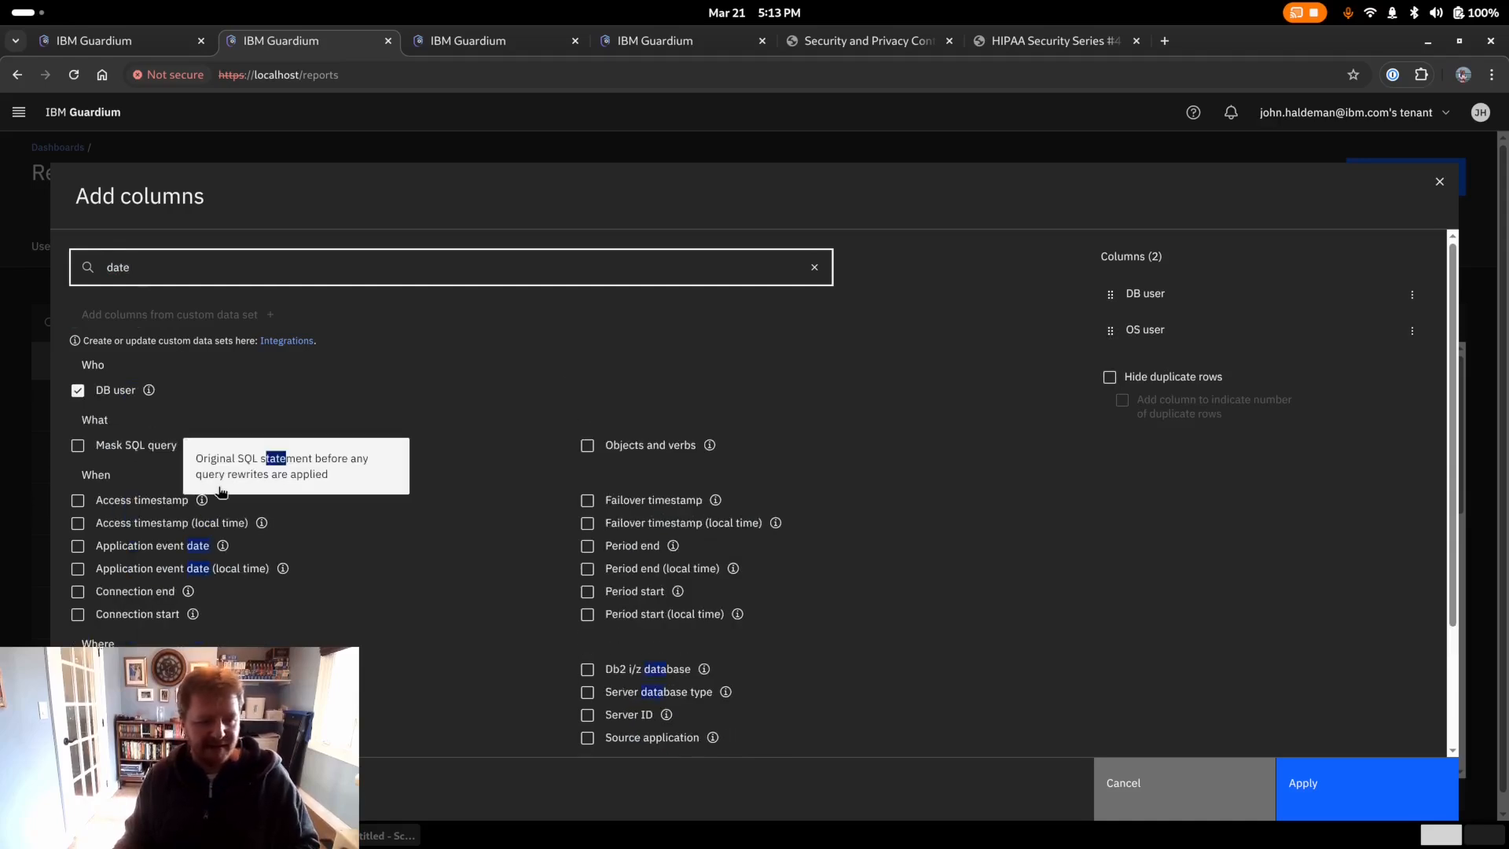
{"action": "key", "text": "BackSpace"}
{"action": "key", "text": "BackSpace"}
{"action": "key", "text": "BackSpace"}
{"action": "key", "text": "BackSpace"}
{"action": "type", "text": "start"}
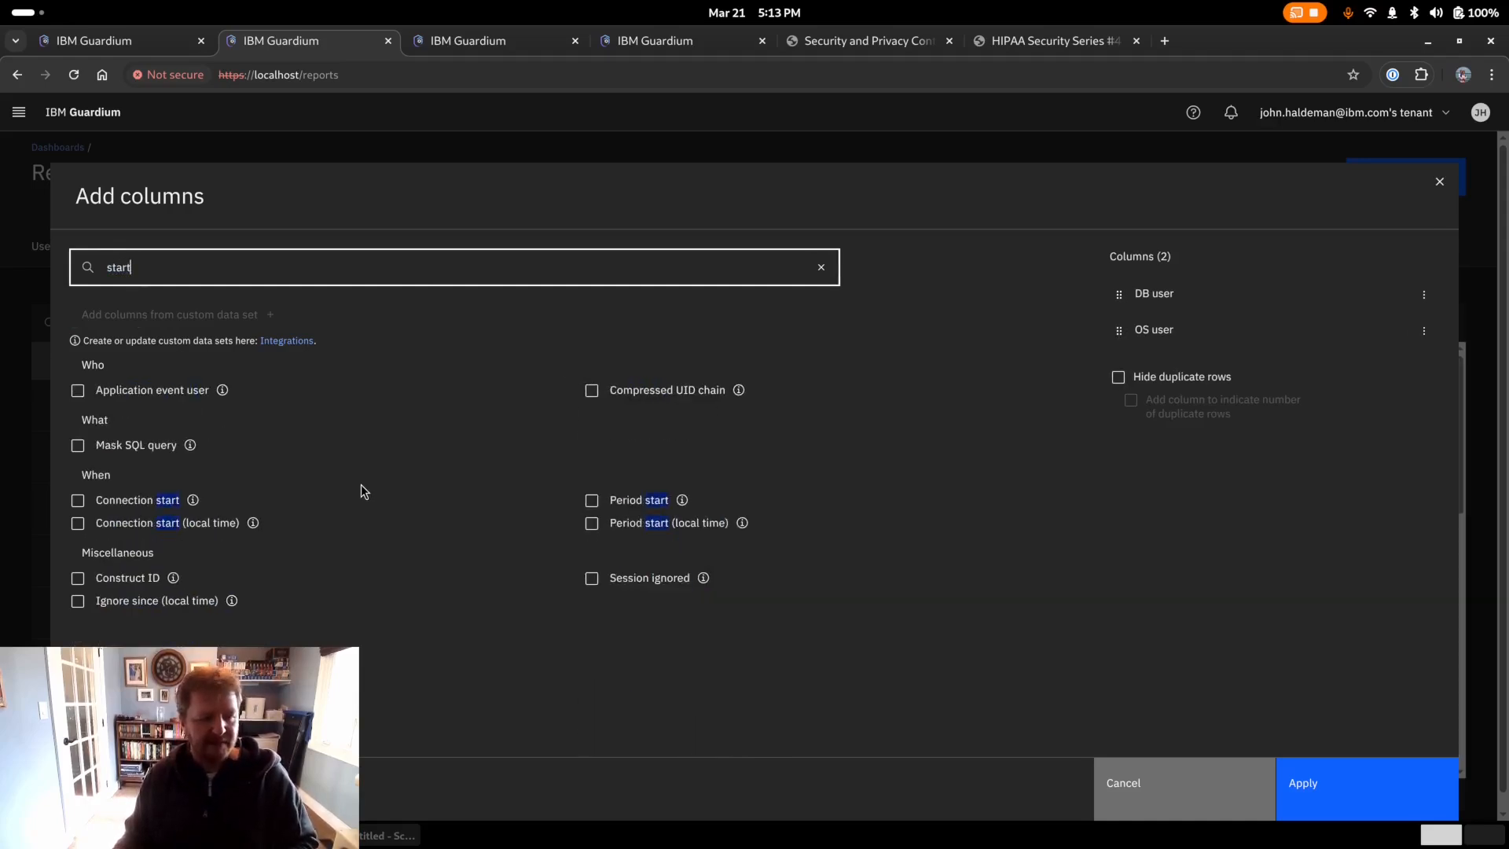
{"action": "left_click", "coordinate": [127, 498]}
- Activate the timestamp display for the Connection start column and show only its Date
{"action": "left_click", "coordinate": [1424, 367]}
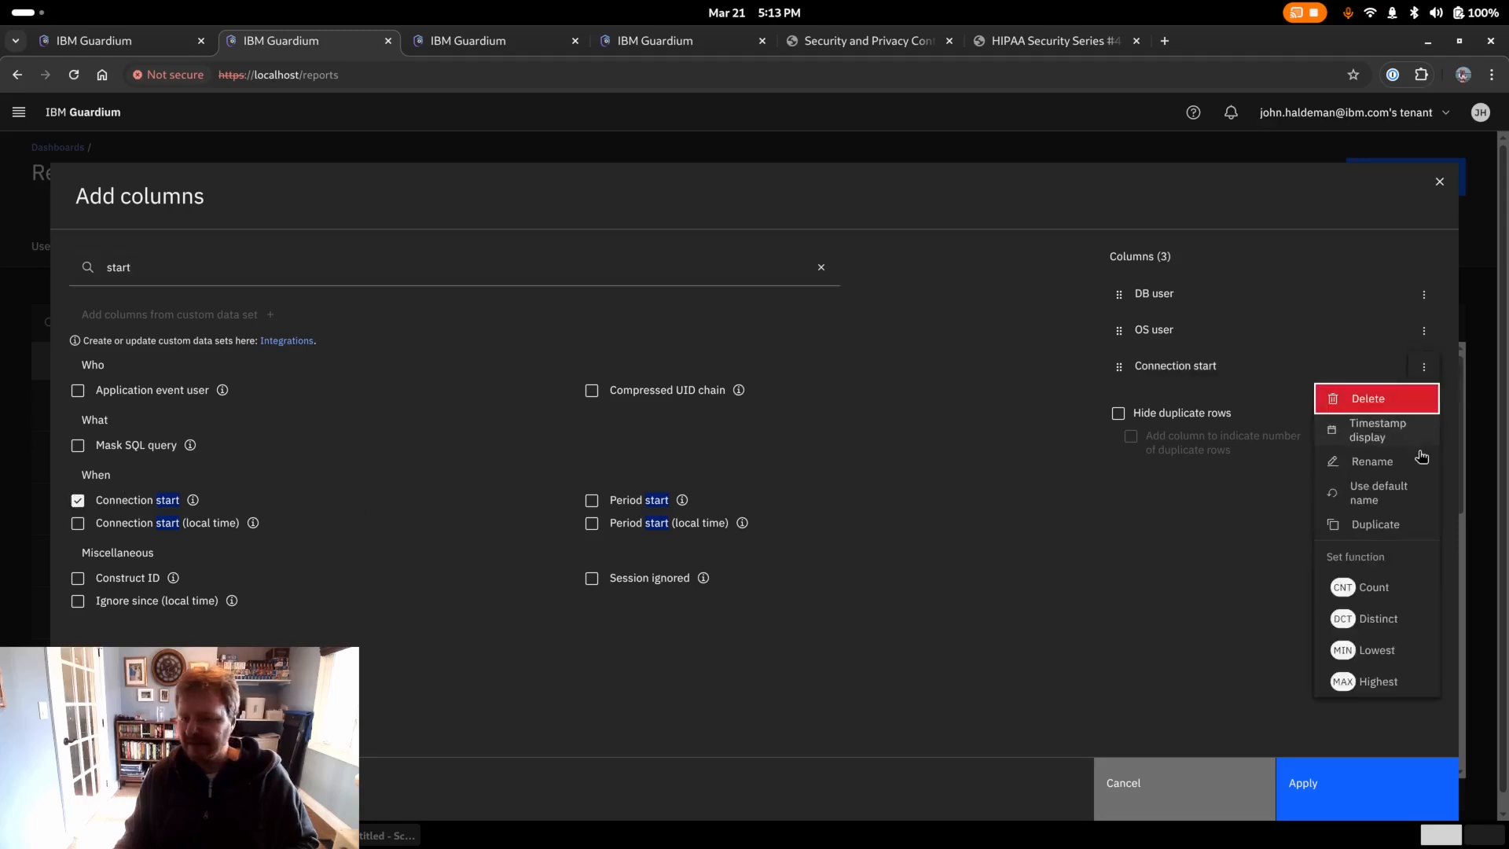
{"action": "left_click", "coordinate": [1377, 438]}
{"action": "left_click", "coordinate": [564, 442]}
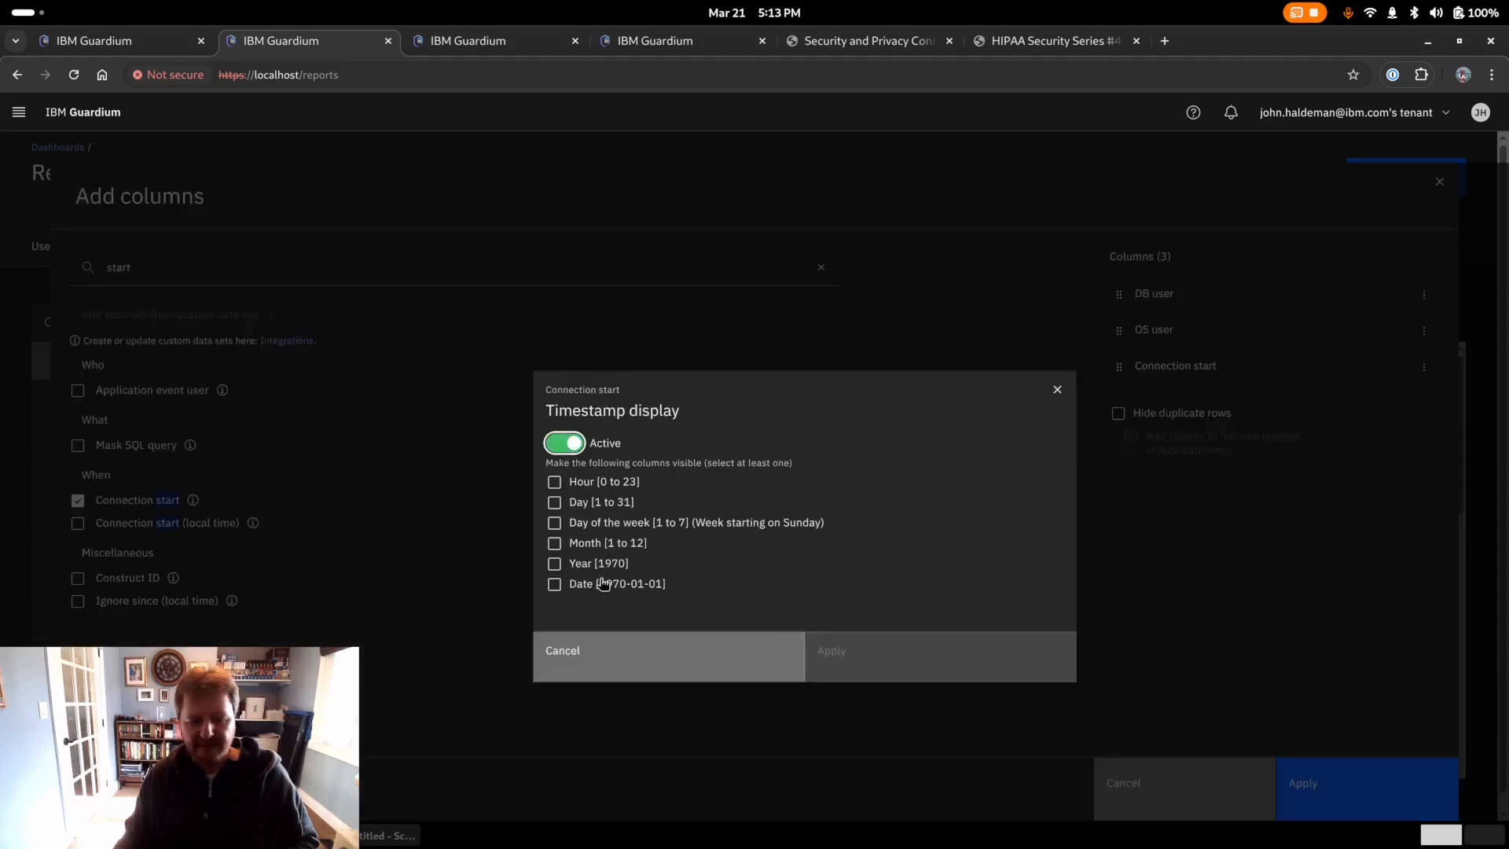
{"action": "left_click", "coordinate": [554, 583]}
{"action": "left_click", "coordinate": [904, 652]}
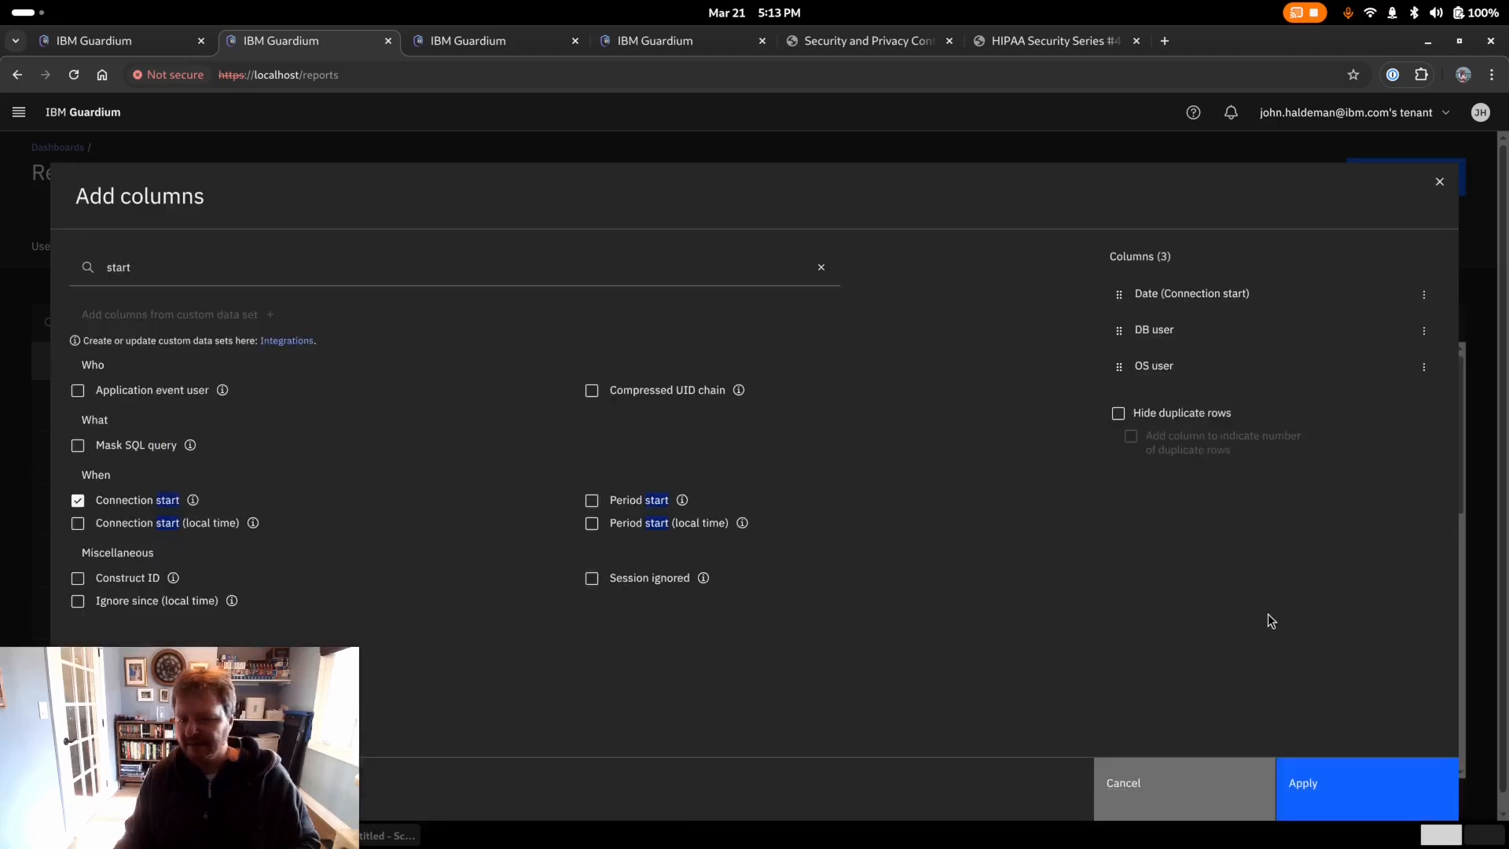
- Set the Distinct function on both the DB user and OS user columns and apply the column selection
{"action": "left_click", "coordinate": [1424, 330]}
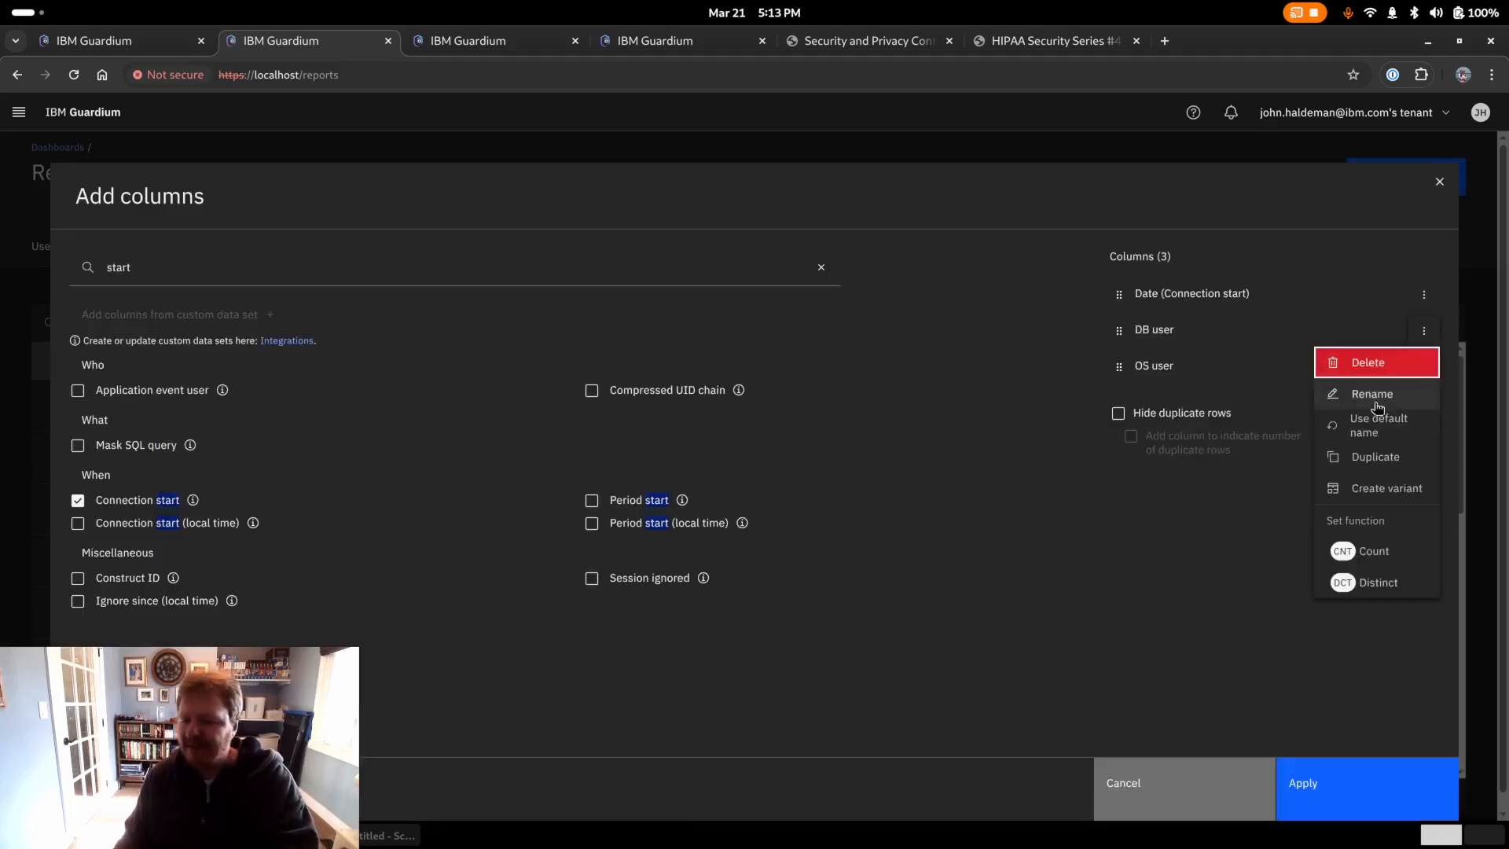
{"action": "left_click", "coordinate": [1363, 585]}
{"action": "left_click", "coordinate": [1424, 377]}
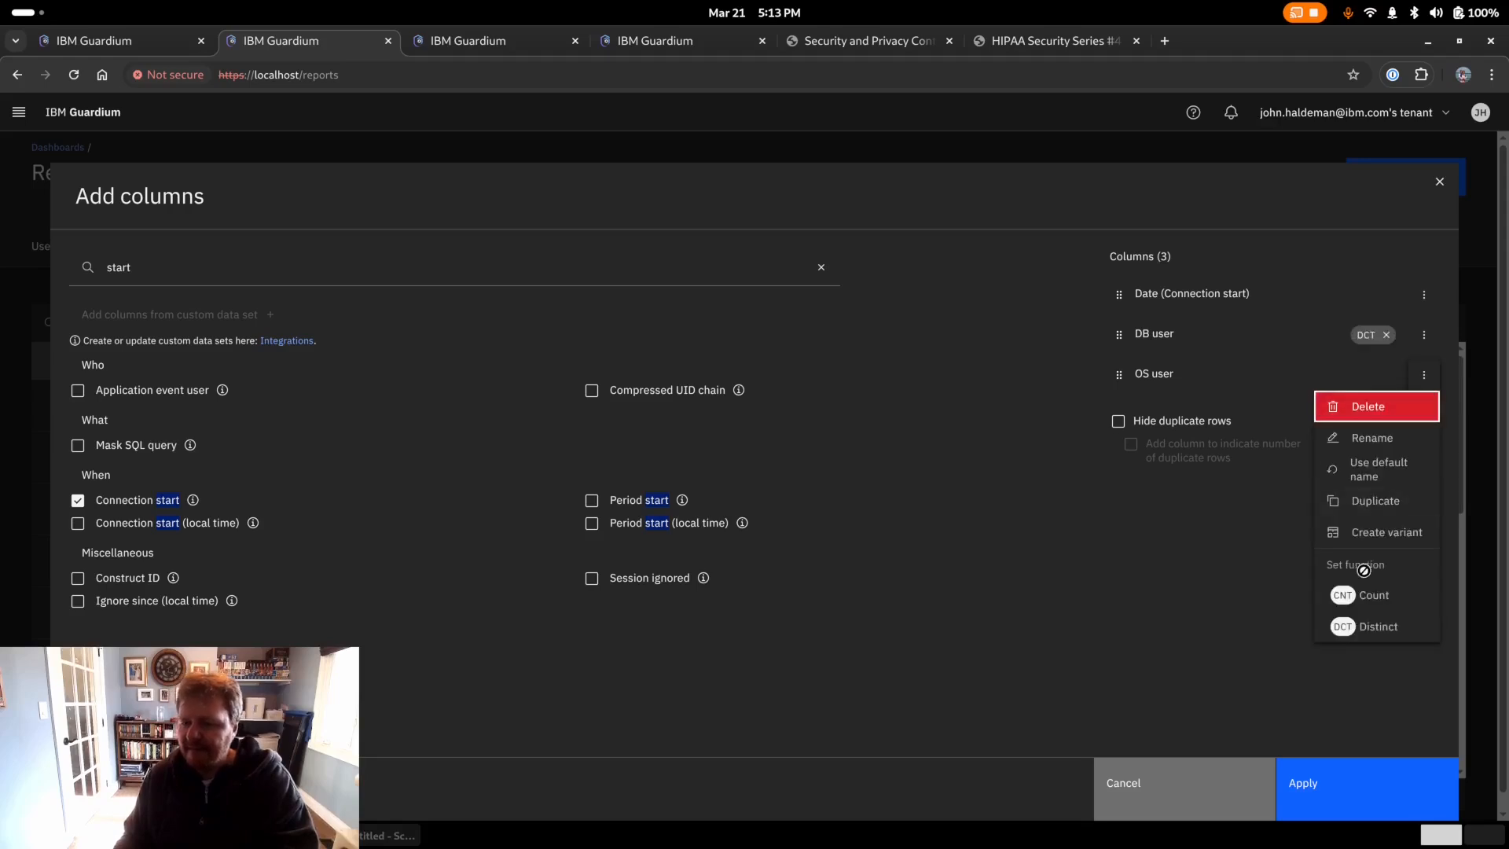
{"action": "left_click", "coordinate": [1366, 633]}
{"action": "left_click", "coordinate": [1332, 800]}
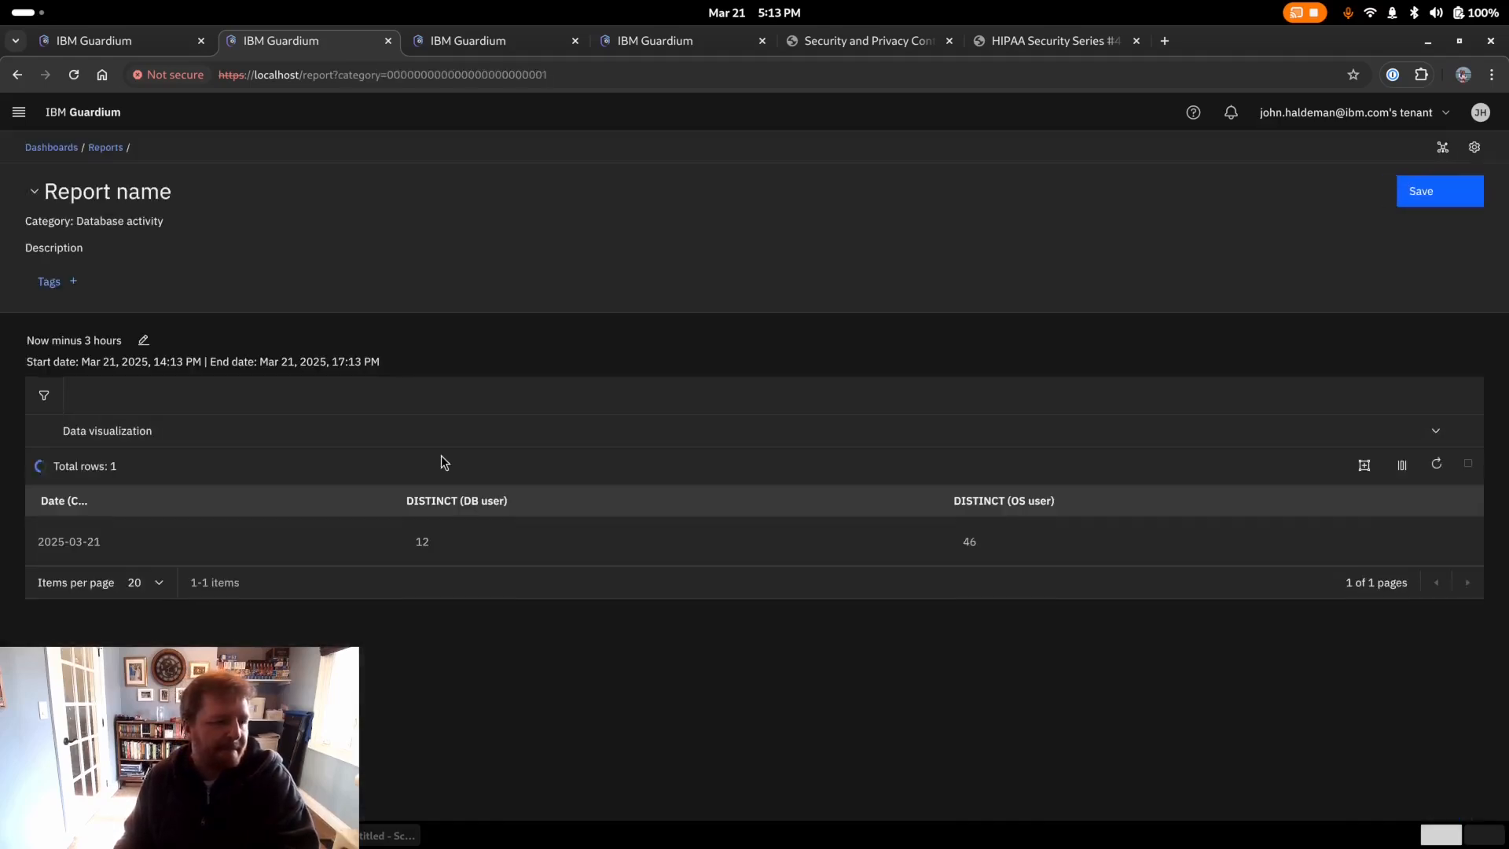
- Set the report's time range to Now minus 7 days and review the daily distinct user counts
{"action": "left_click", "coordinate": [143, 340]}
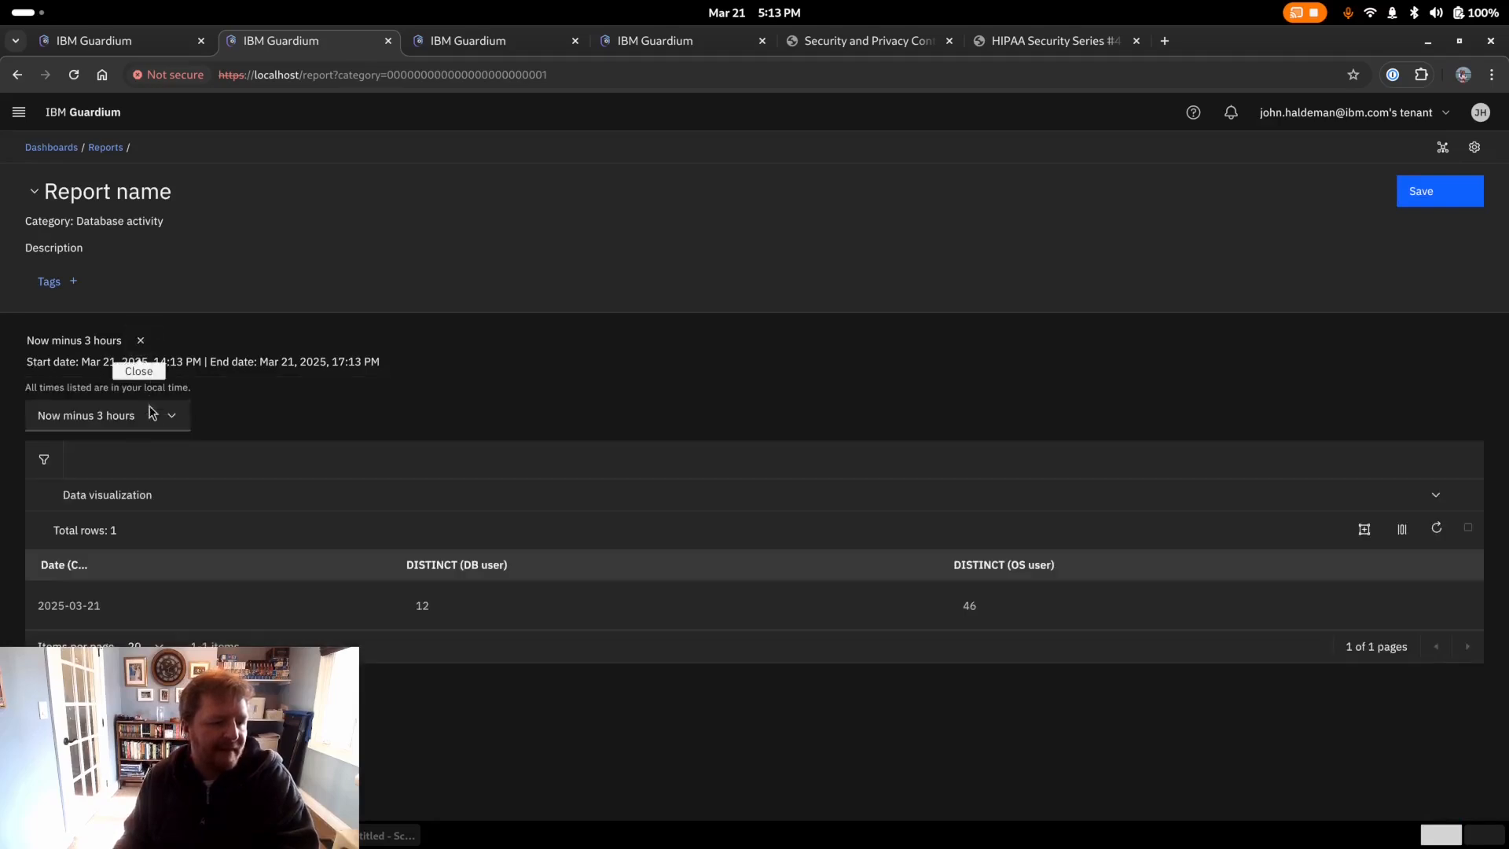
{"action": "left_click", "coordinate": [154, 413]}
{"action": "left_click", "coordinate": [138, 511]}
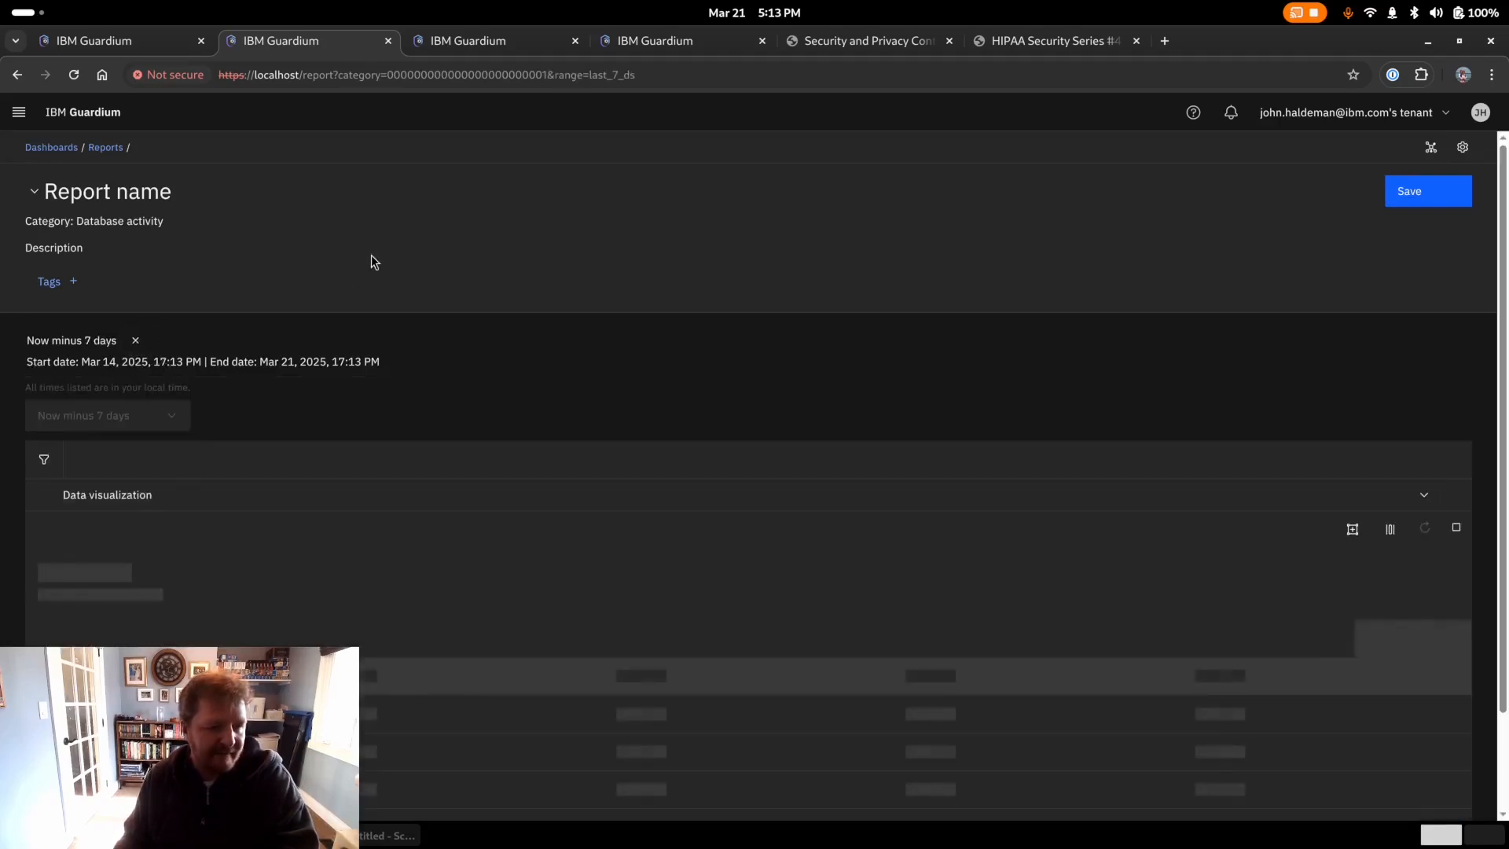
{"action": "scroll", "coordinate": [371, 262], "scroll_direction": "down", "scroll_amount": 3}
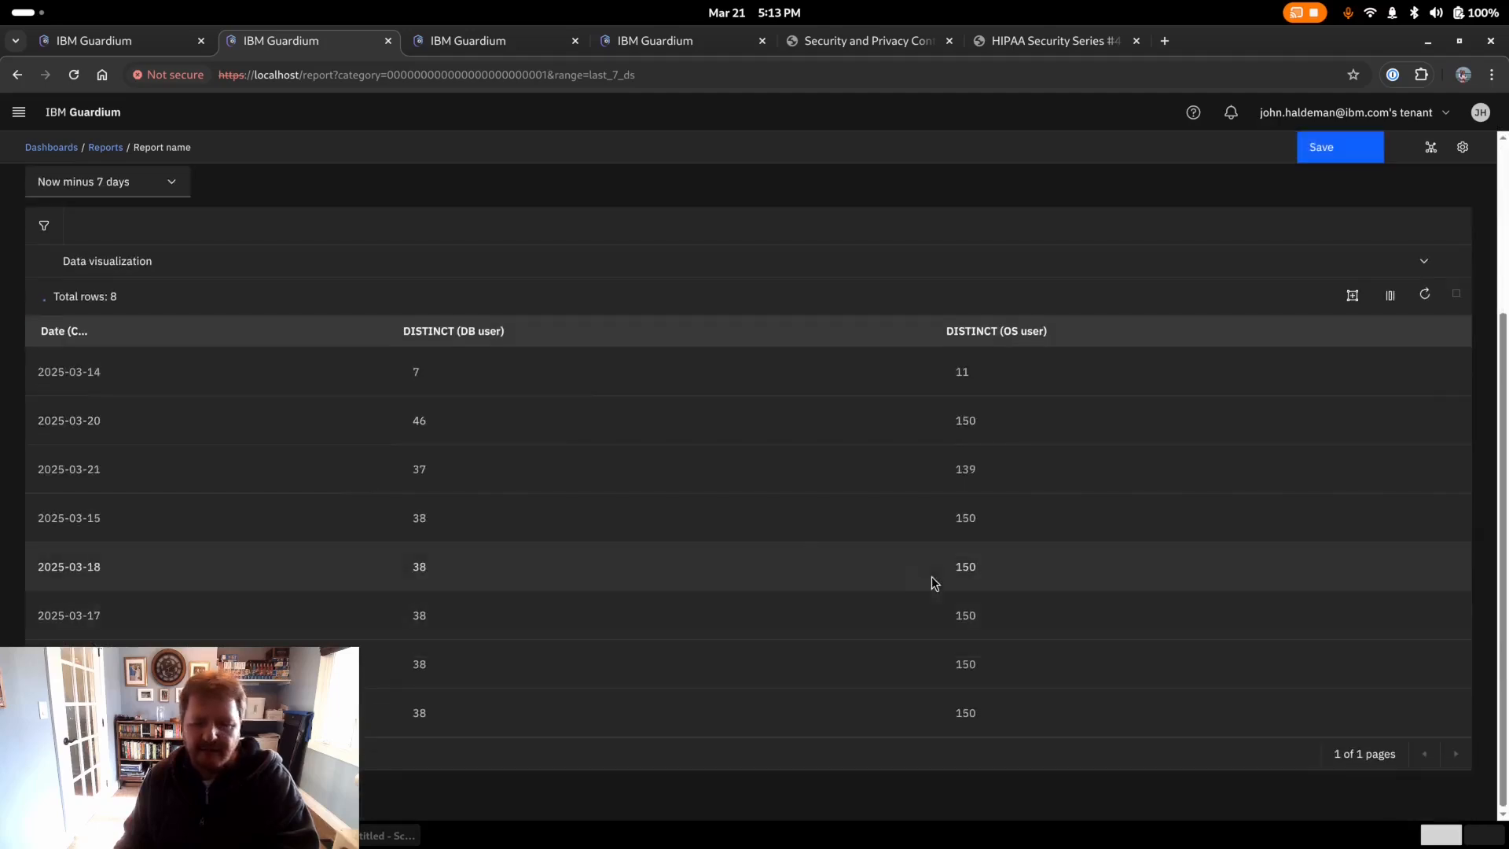
{"action": "scroll", "coordinate": [698, 493], "scroll_direction": "up", "scroll_amount": 1}
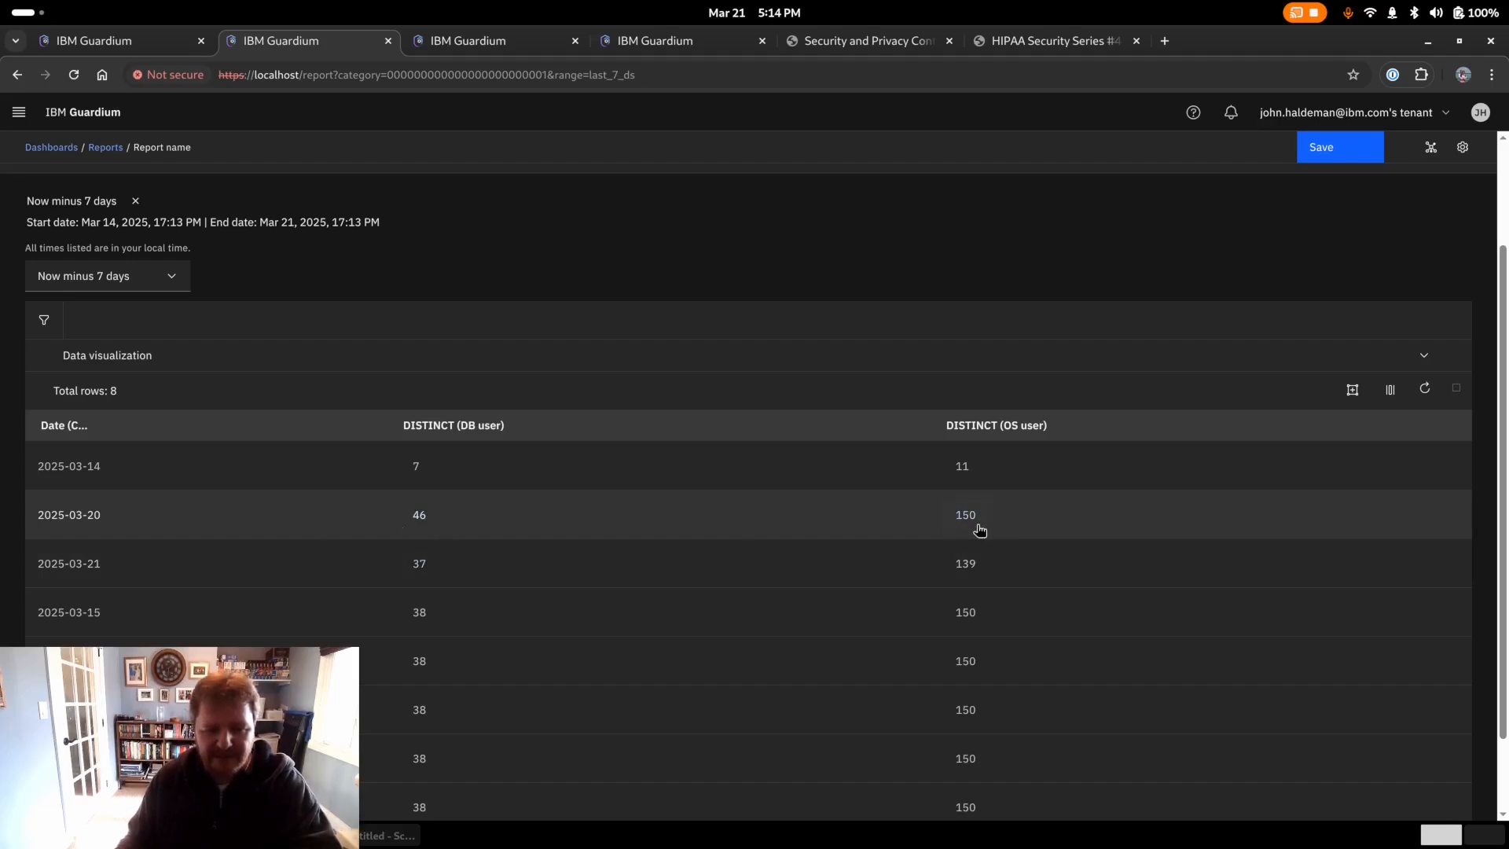
{"action": "scroll", "coordinate": [424, 522], "scroll_direction": "up", "scroll_amount": 2}
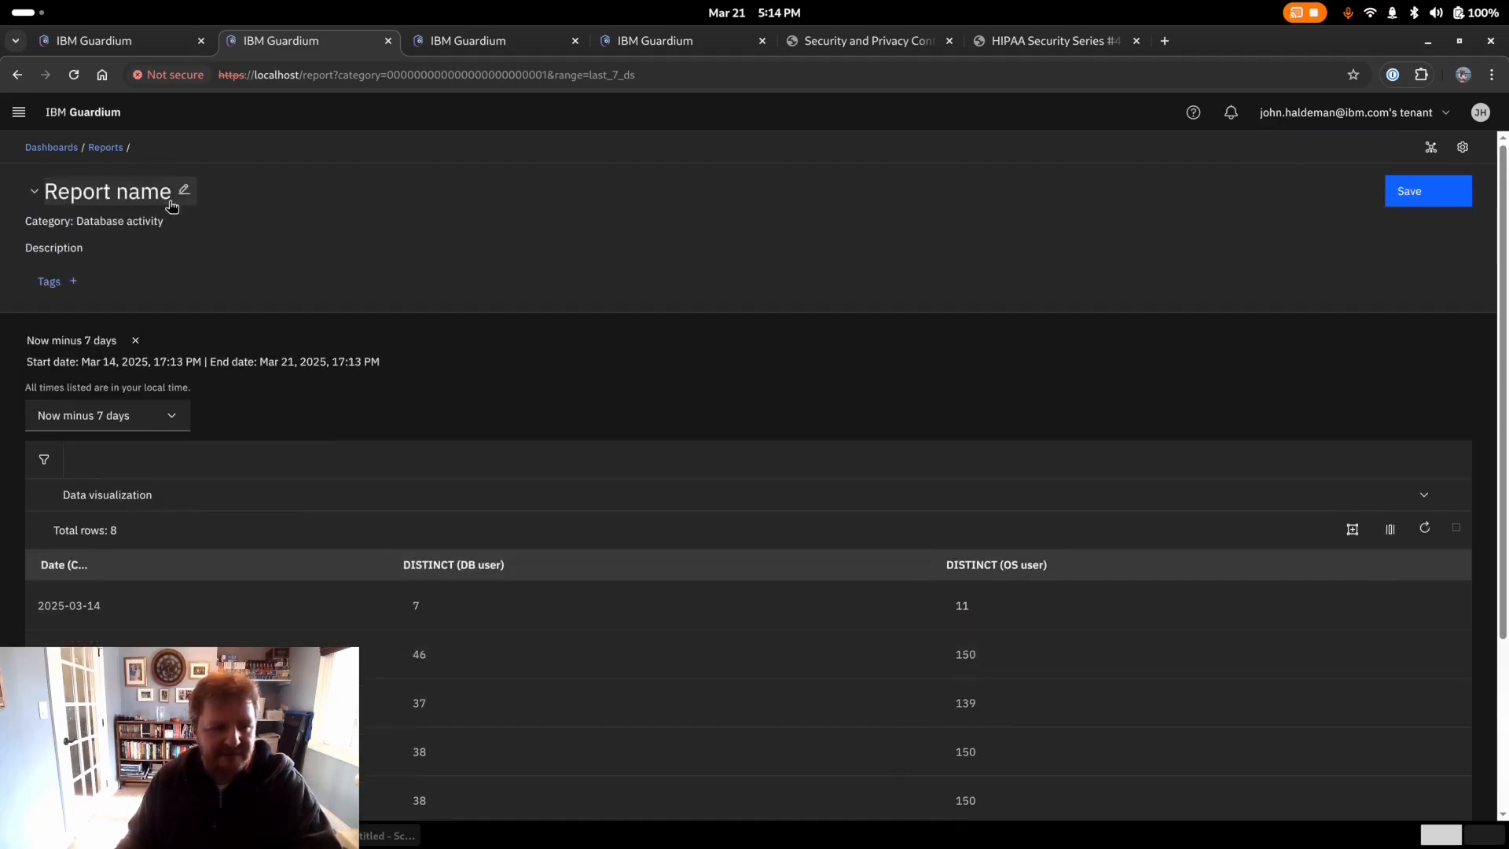
- Name the report "Statistics for unique OS users and DB users"
{"action": "left_click", "coordinate": [162, 206]}
{"action": "key", "text": "ctrl+a"}
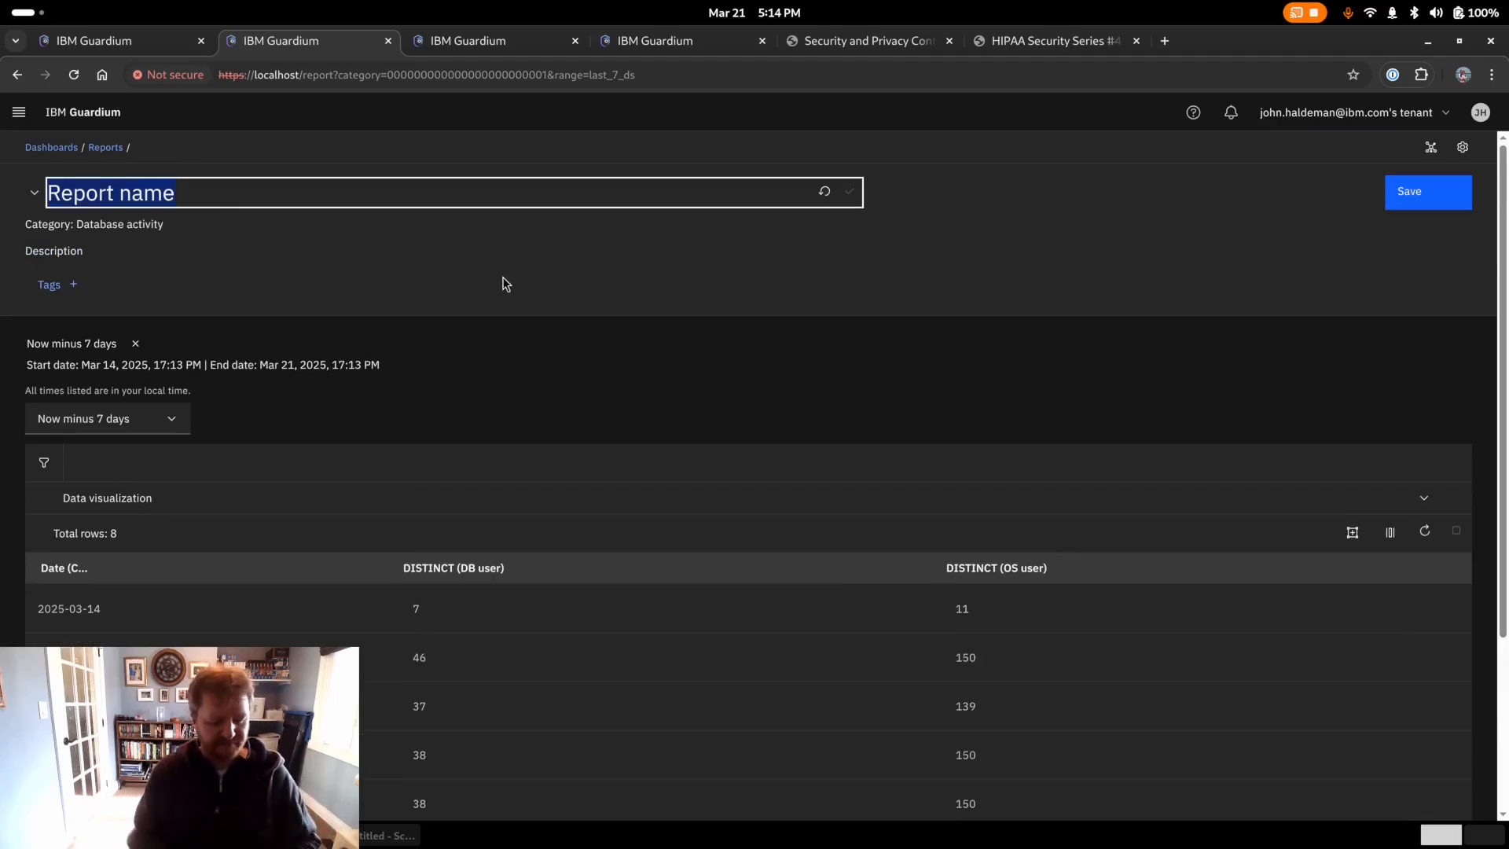
{"action": "type", "text": "Statistics fo"}
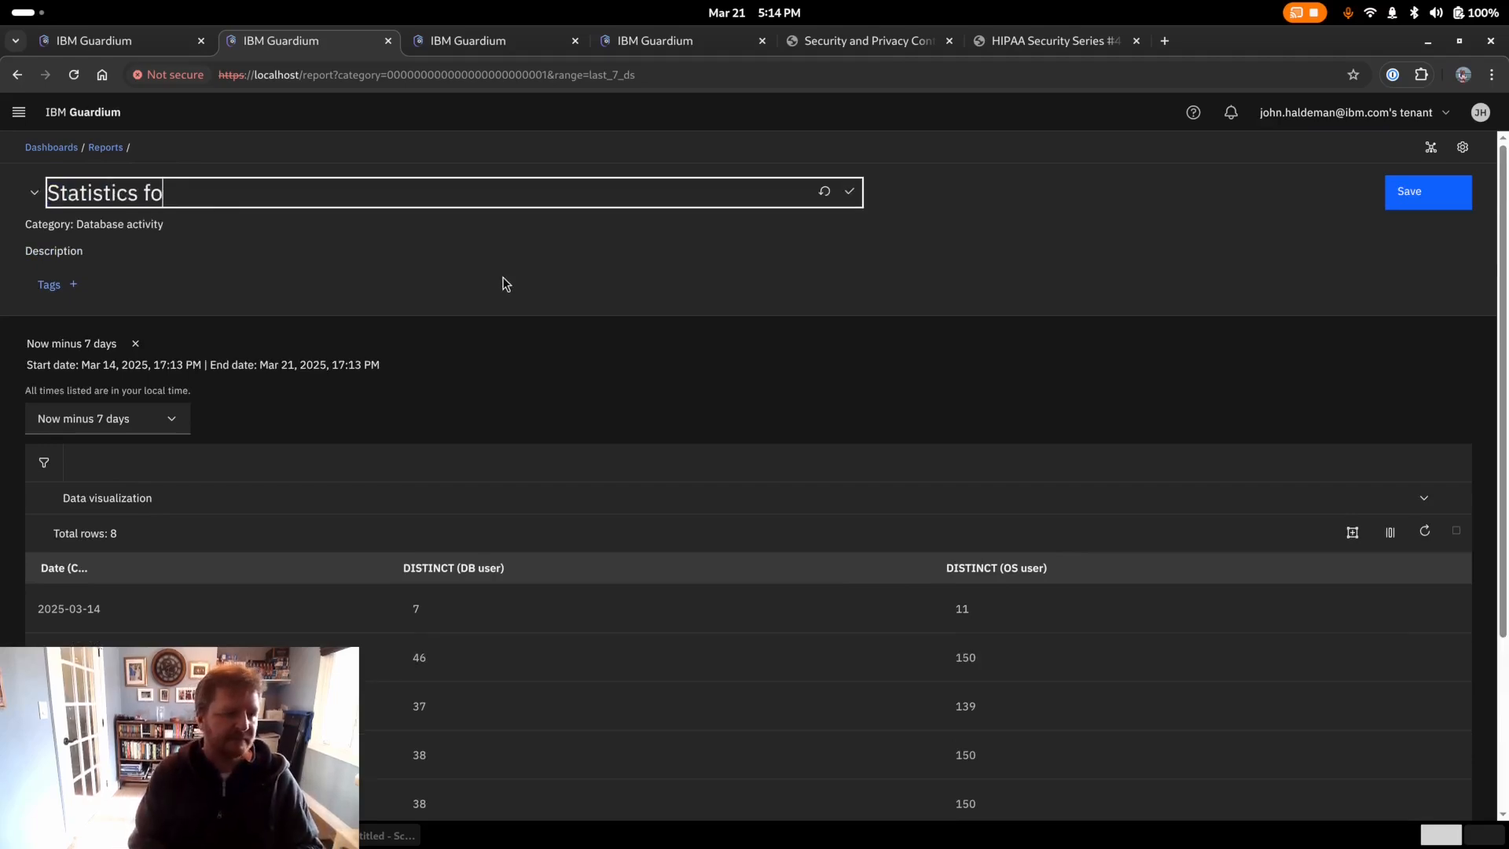
{"action": "type", "text": "r unique "}
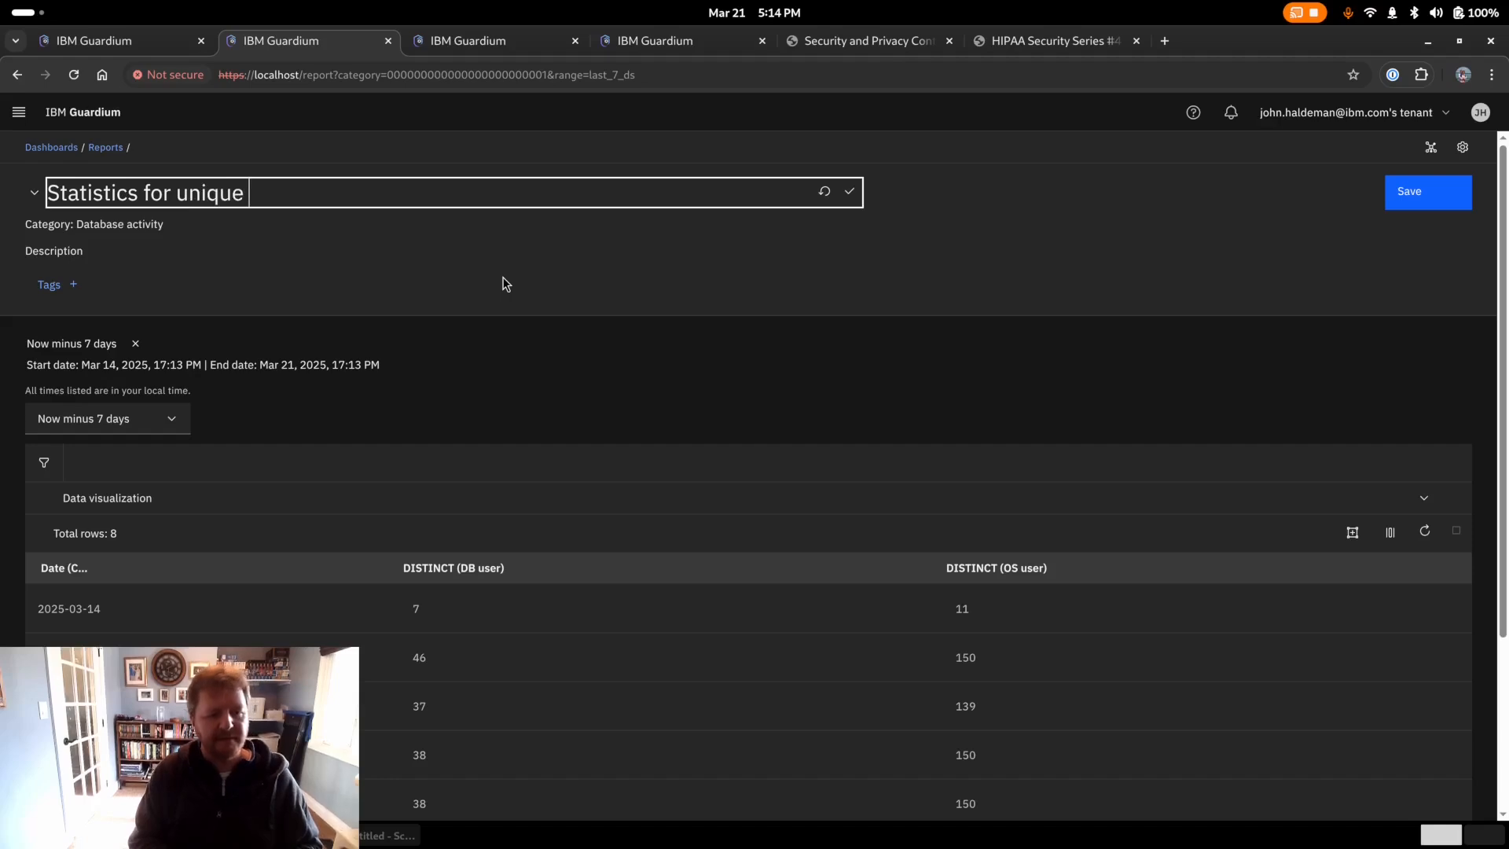
{"action": "type", "text": "OS user"}
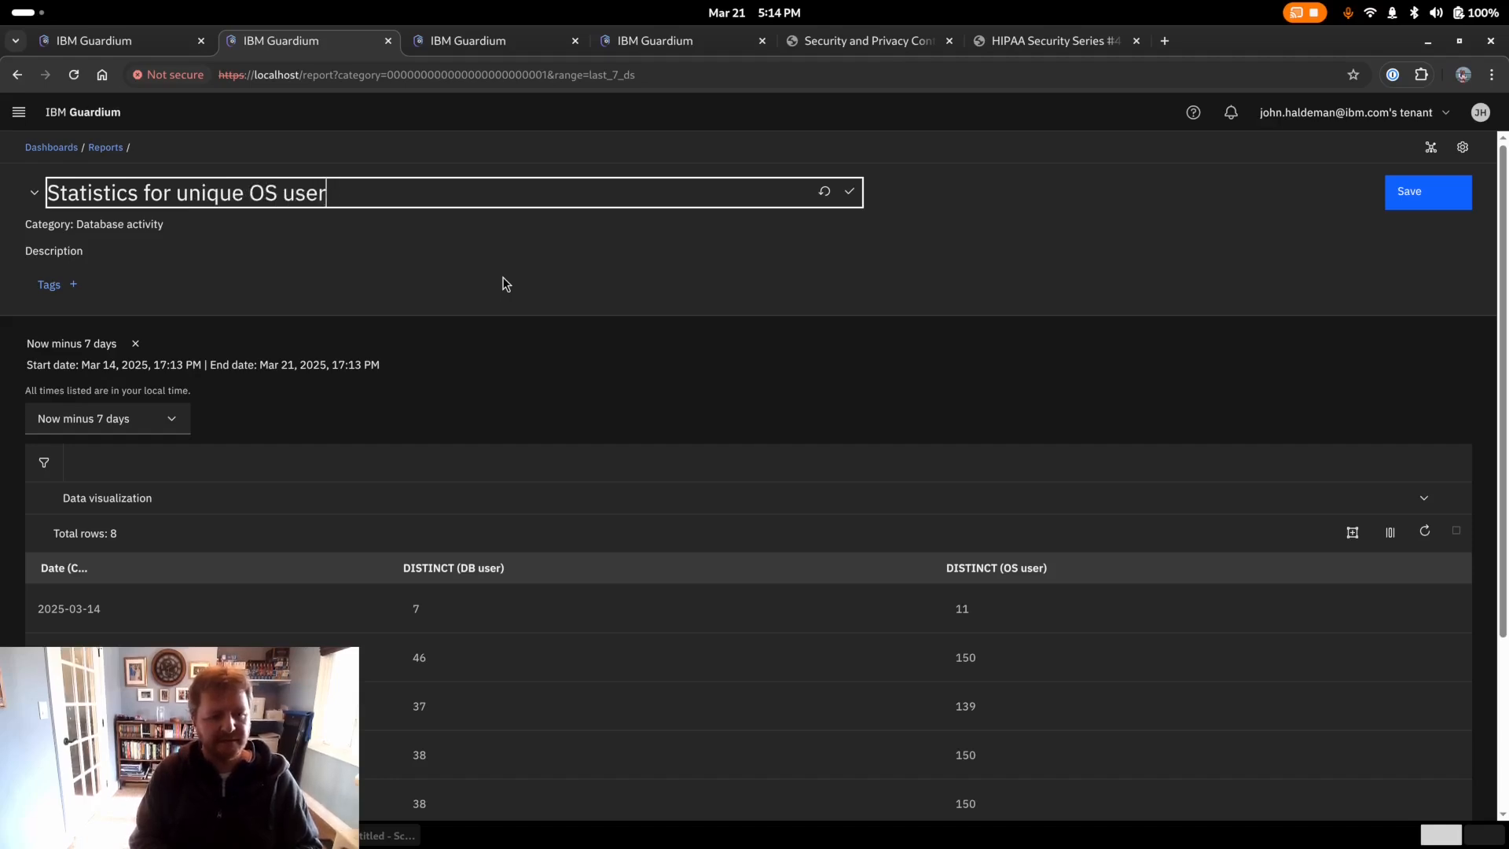
{"action": "type", "text": "s and DB2"}
{"action": "key", "text": "BackSpace"}
{"action": "type", "text": "users"}
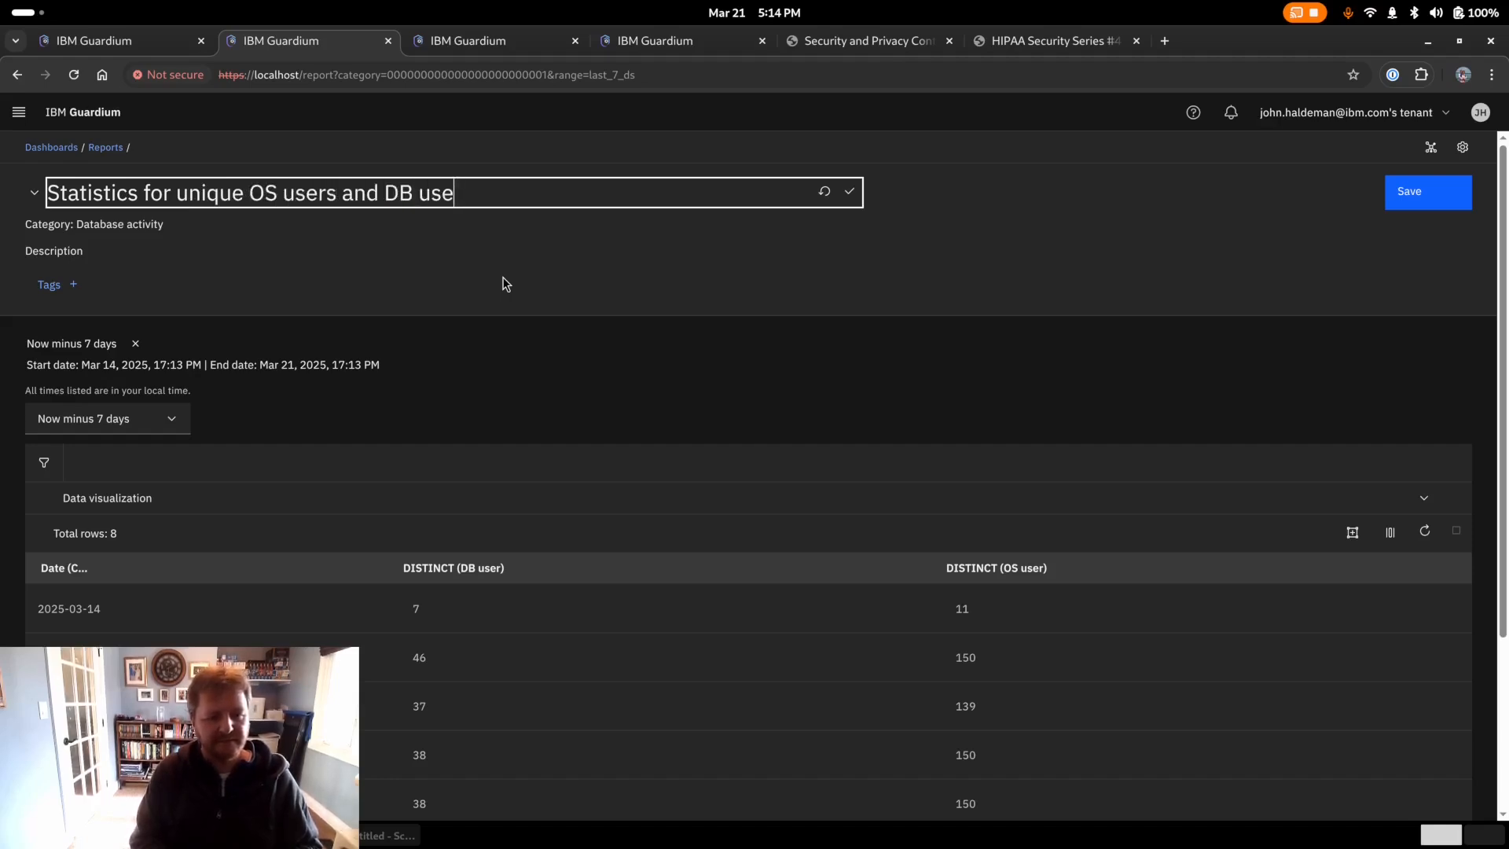
{"action": "key", "text": "Return"}
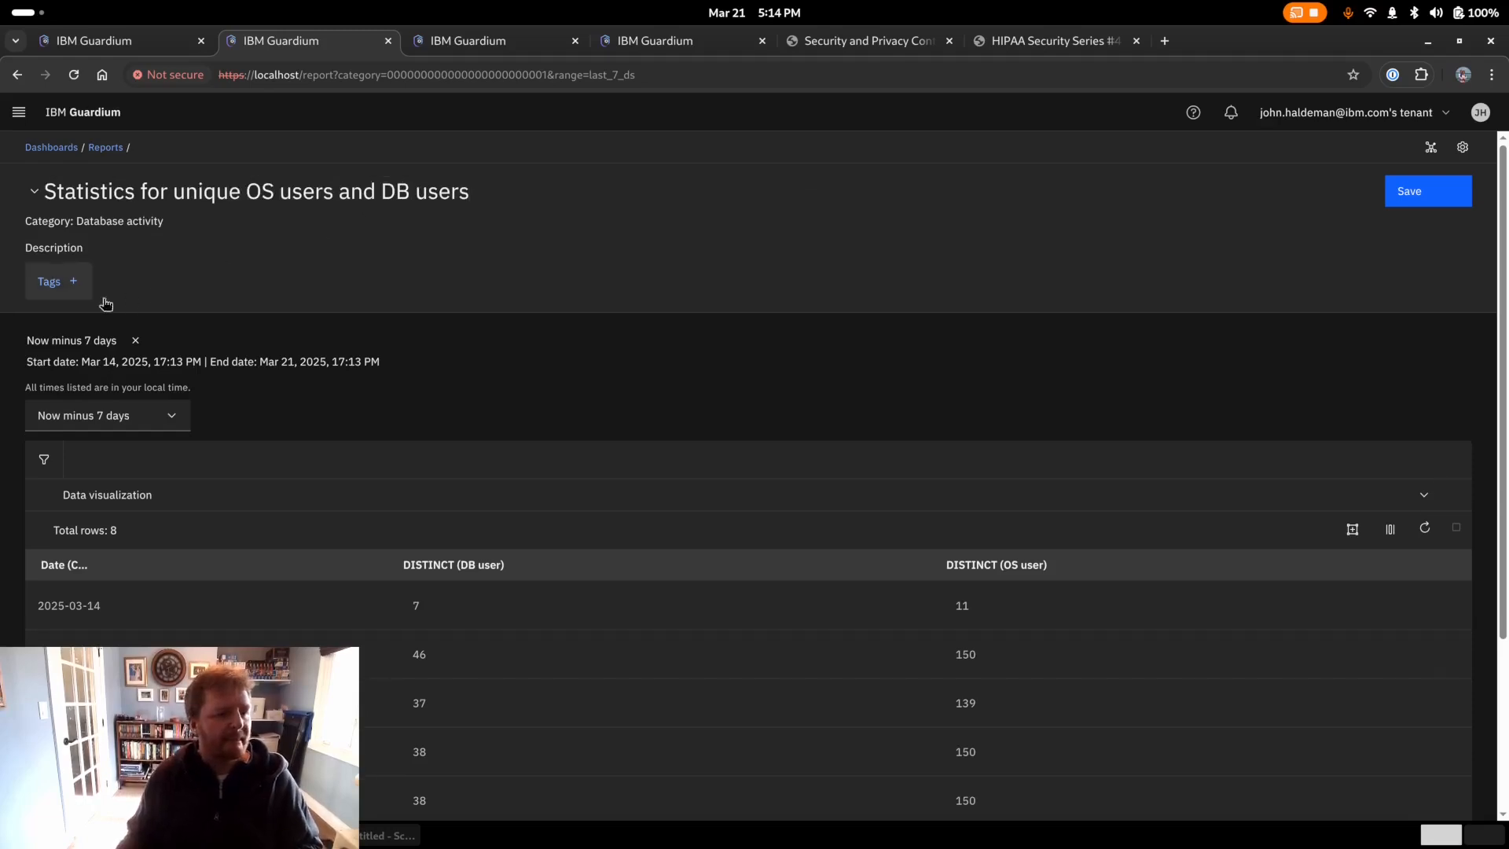
- Enter "Used in the OS user to DB user ratio threshold" as the report's description
{"action": "left_click", "coordinate": [84, 250]}
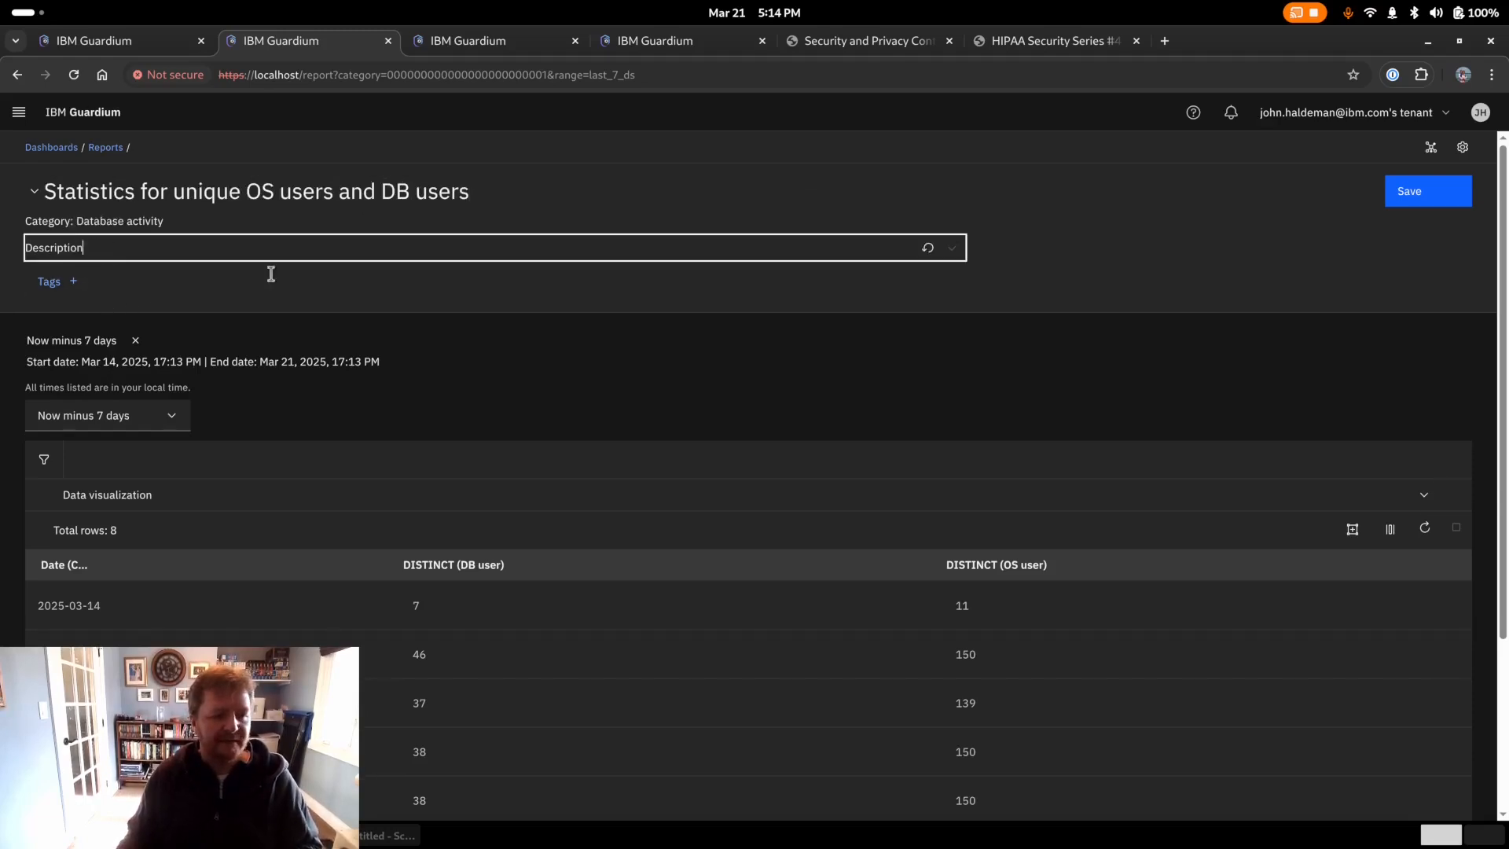
{"action": "type", "text": "Used in the os user to db user ra"}
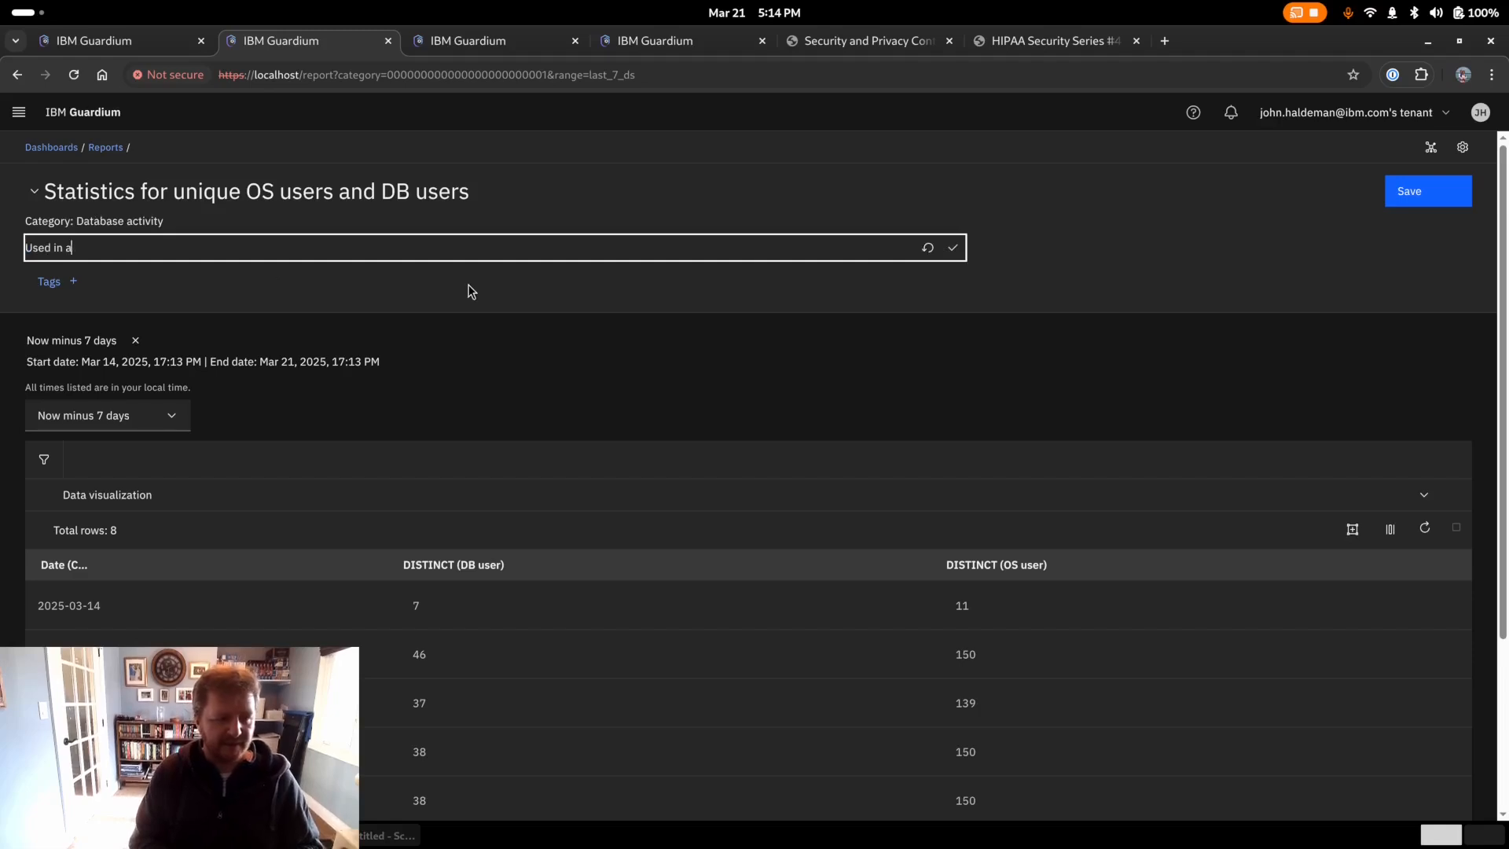
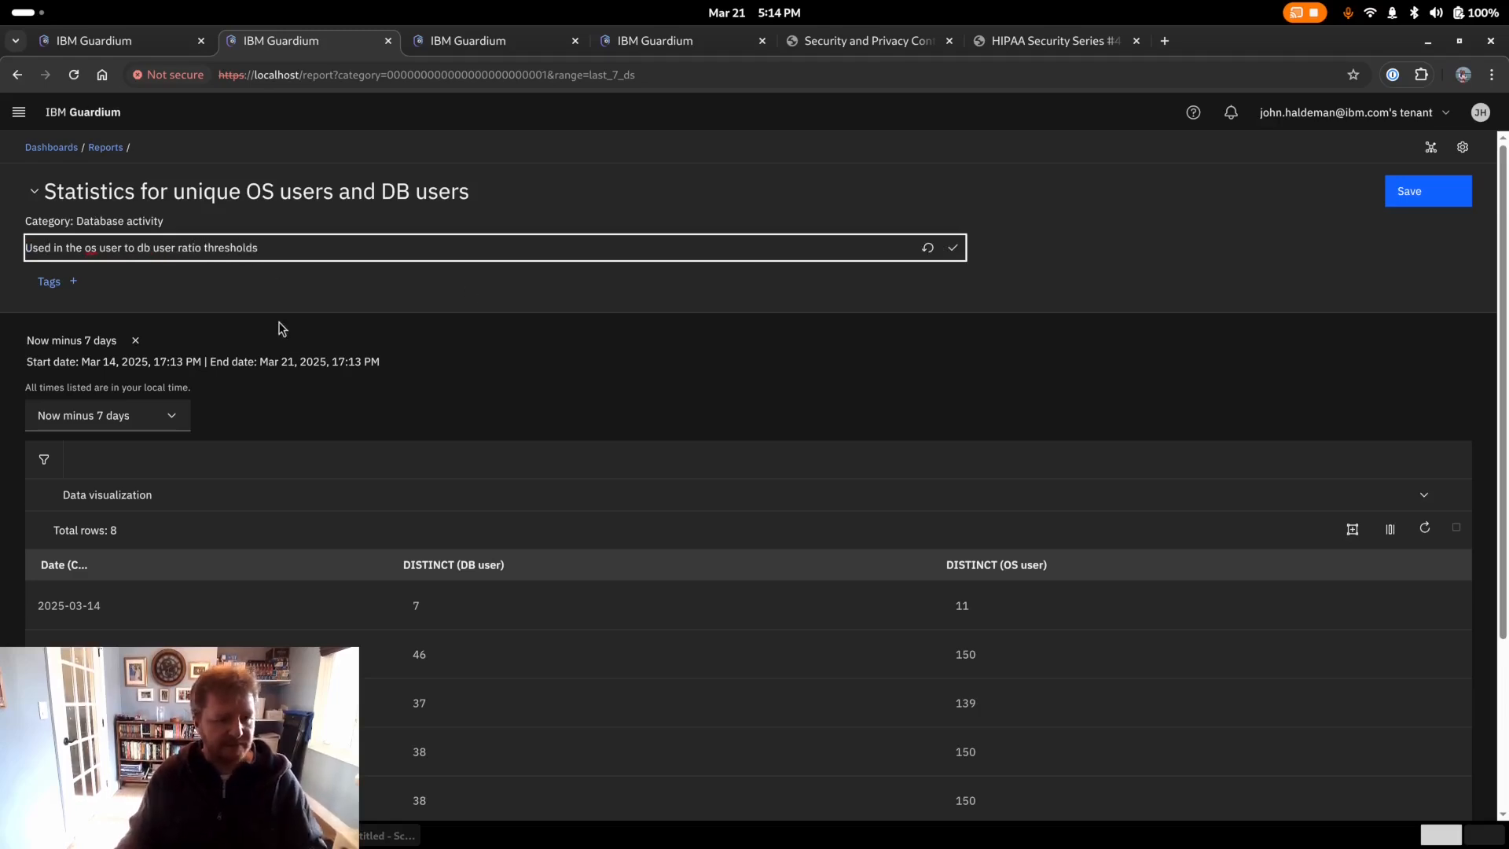
{"action": "key", "text": "BackSpace"}
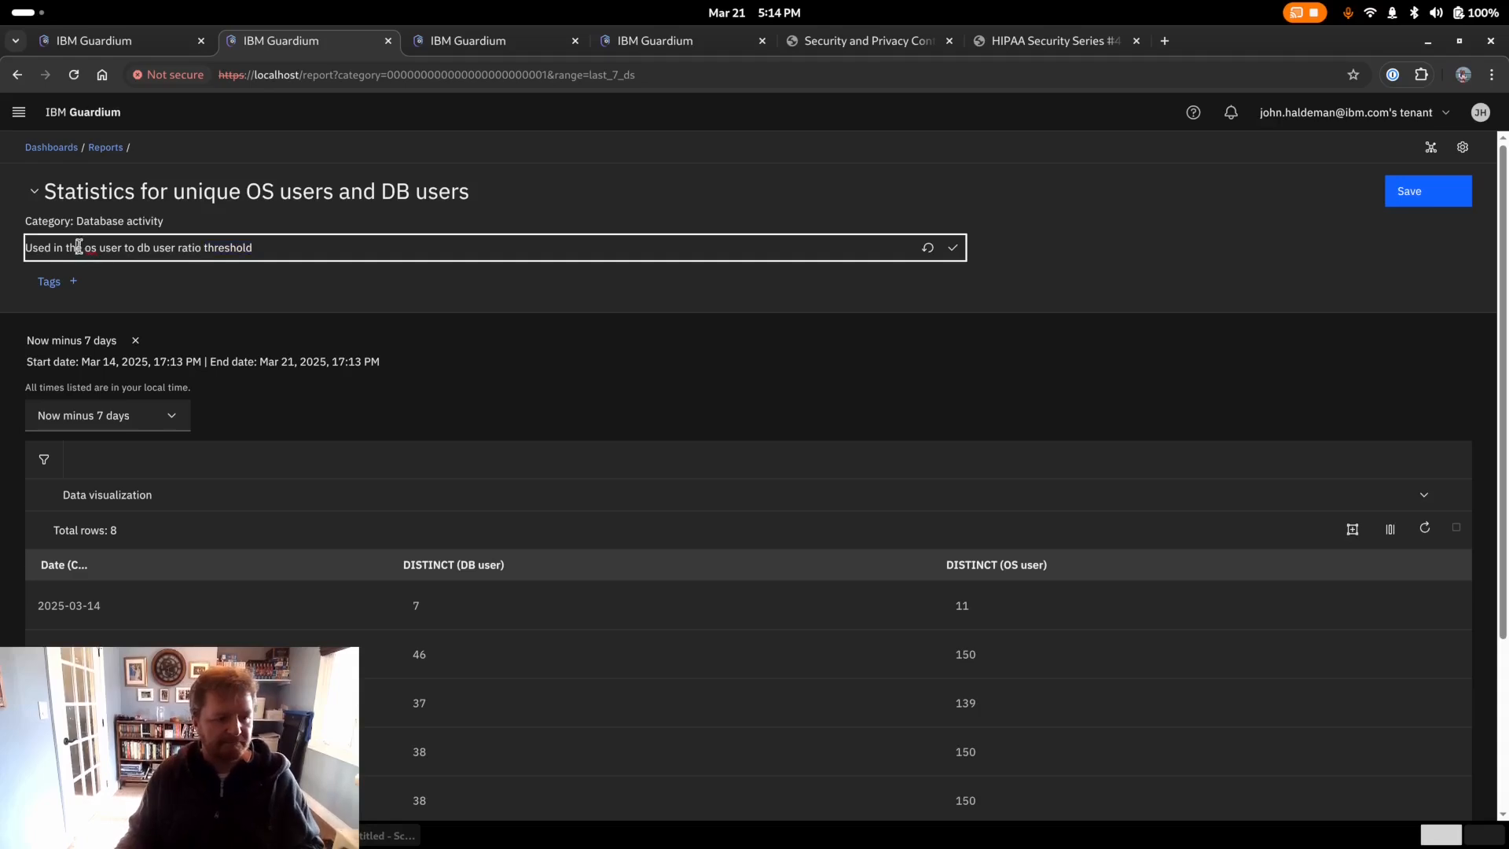
{"action": "double_click", "coordinate": [91, 247]}
{"action": "type", "text": "OS"}
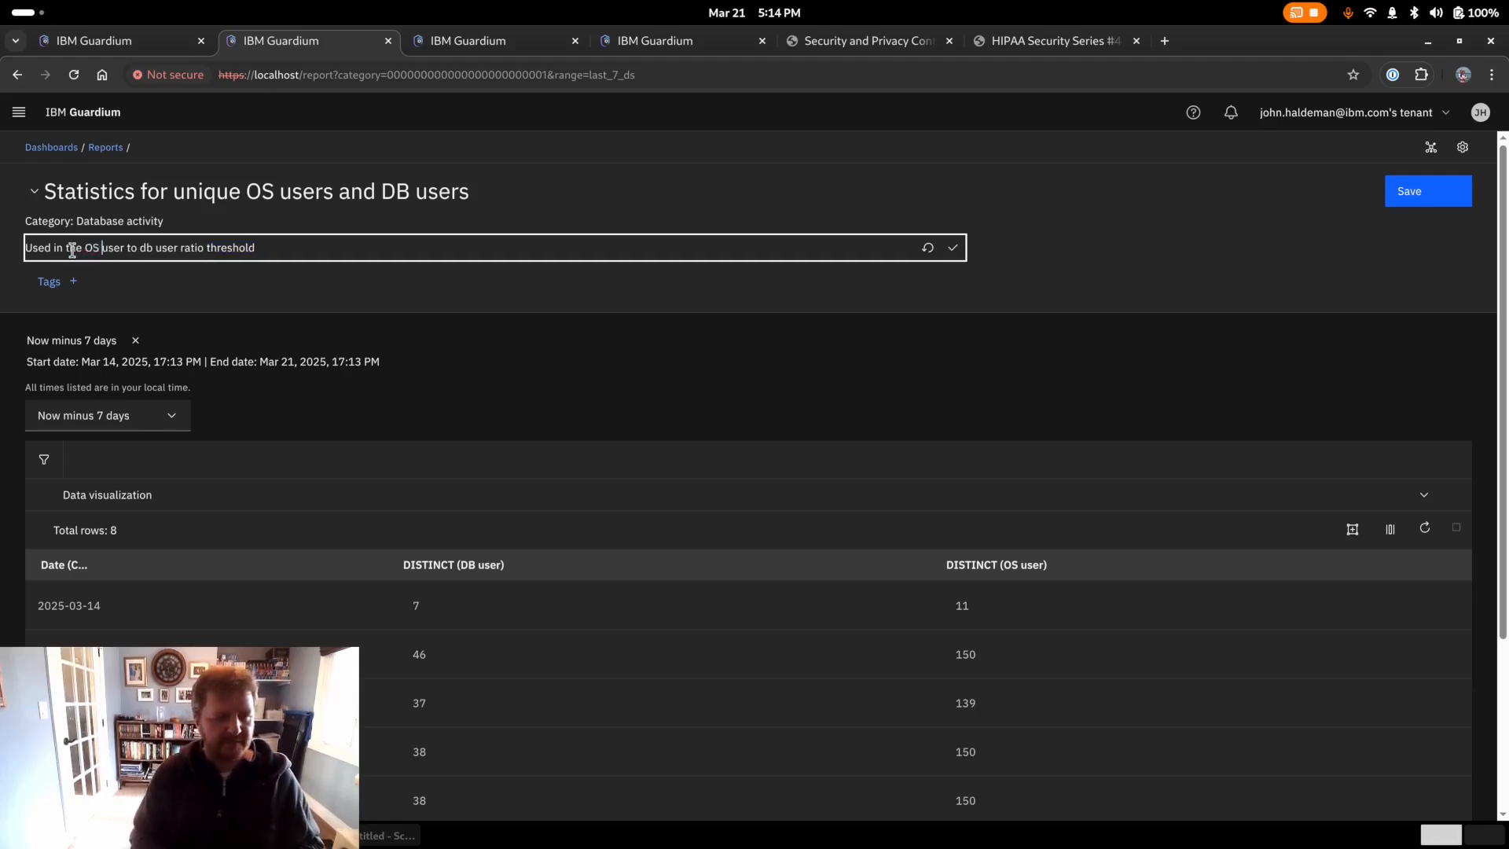
{"action": "key", "text": "BackSpace"}
{"action": "key", "text": "BackSpace"}
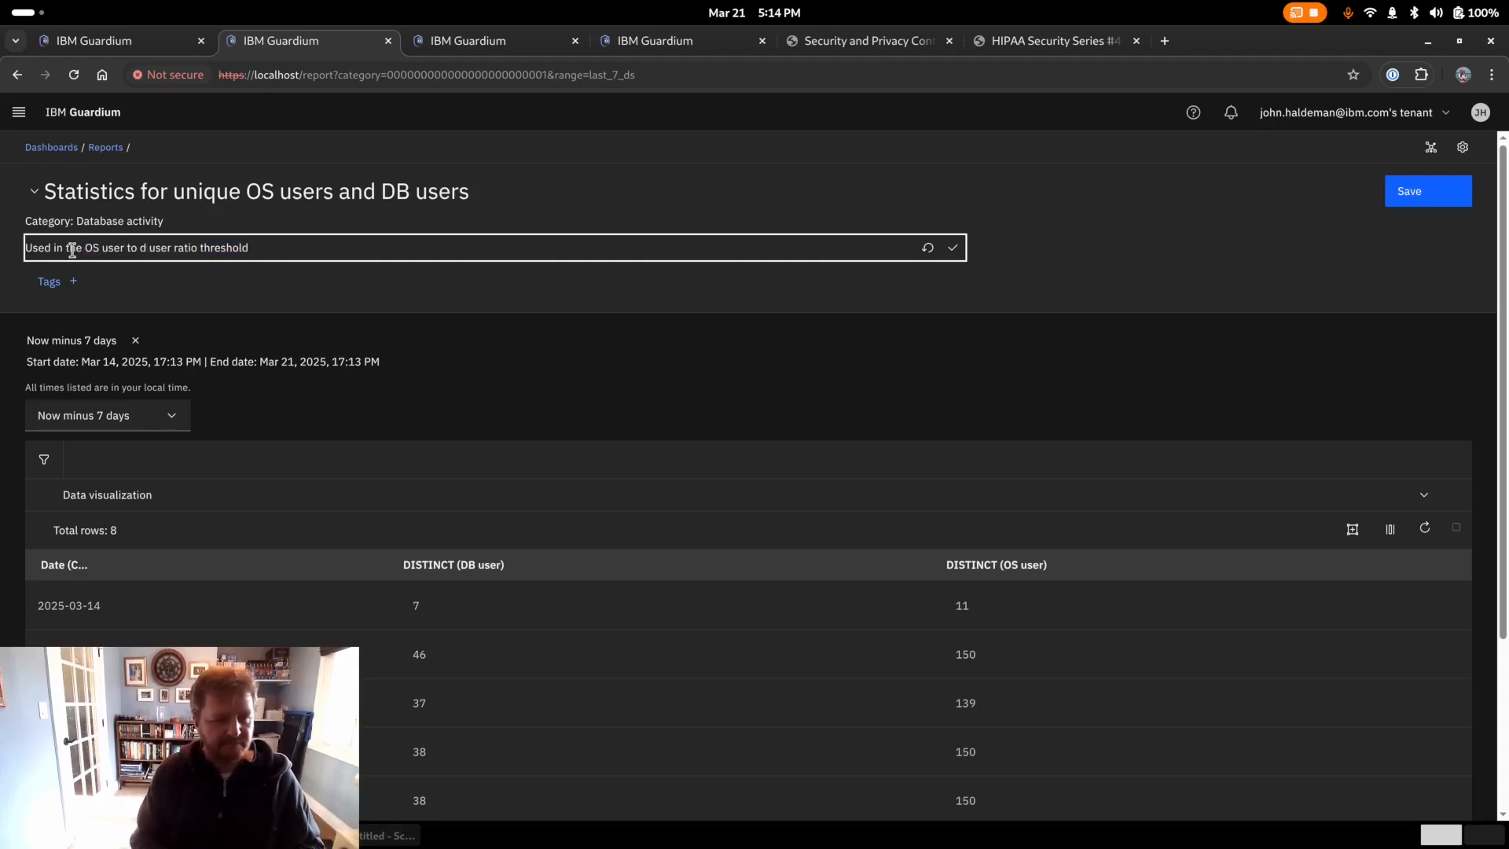
{"action": "type", "text": "DB"}
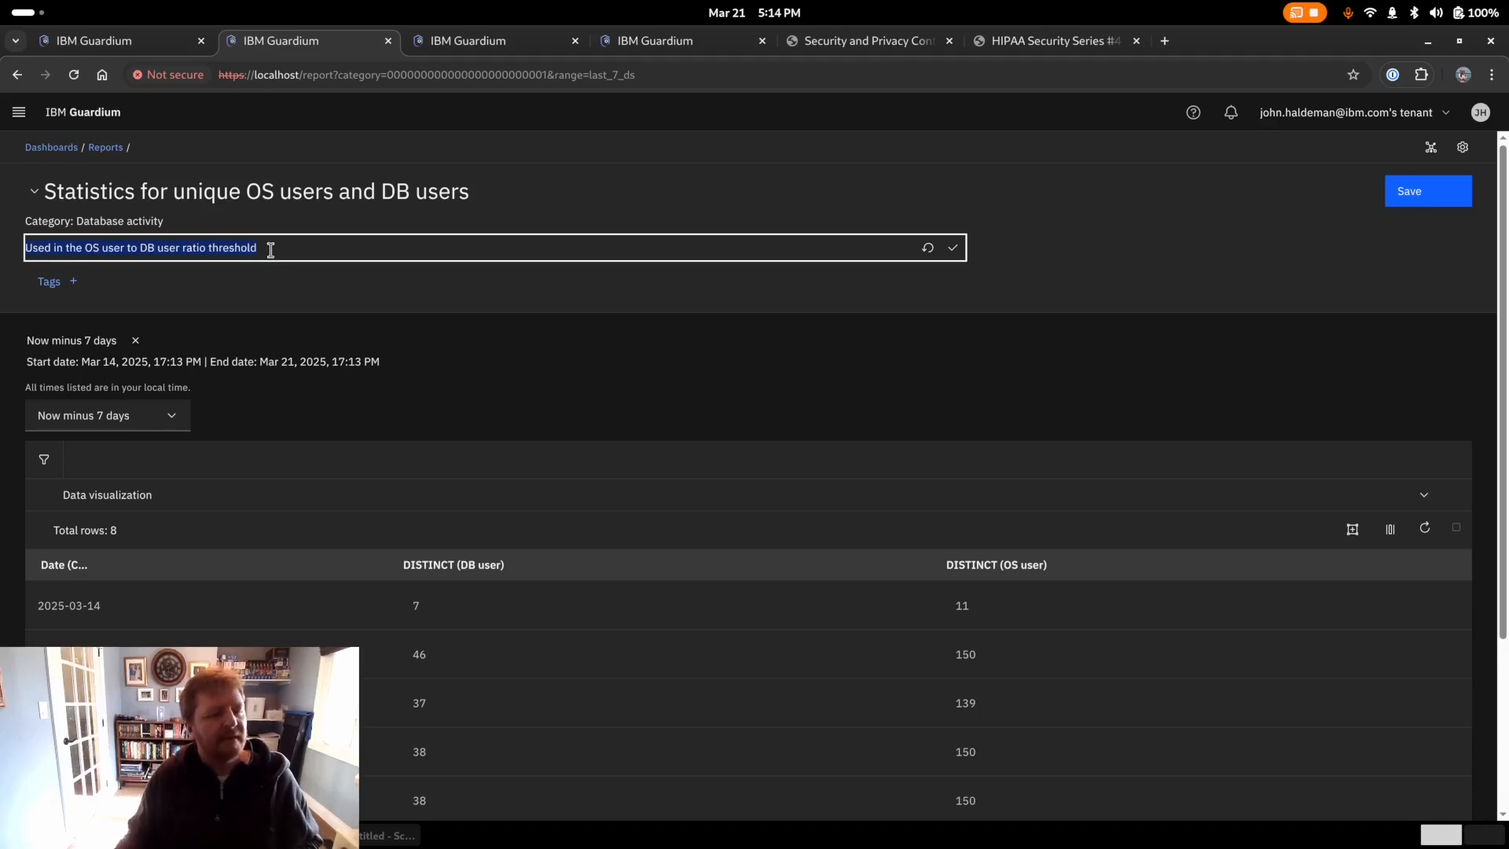
- Confirm the description and save the report as "Statistics for unique OS users and DB users"
{"action": "left_click_drag", "start_coordinate": [206, 248], "coordinate": [91, 250]}
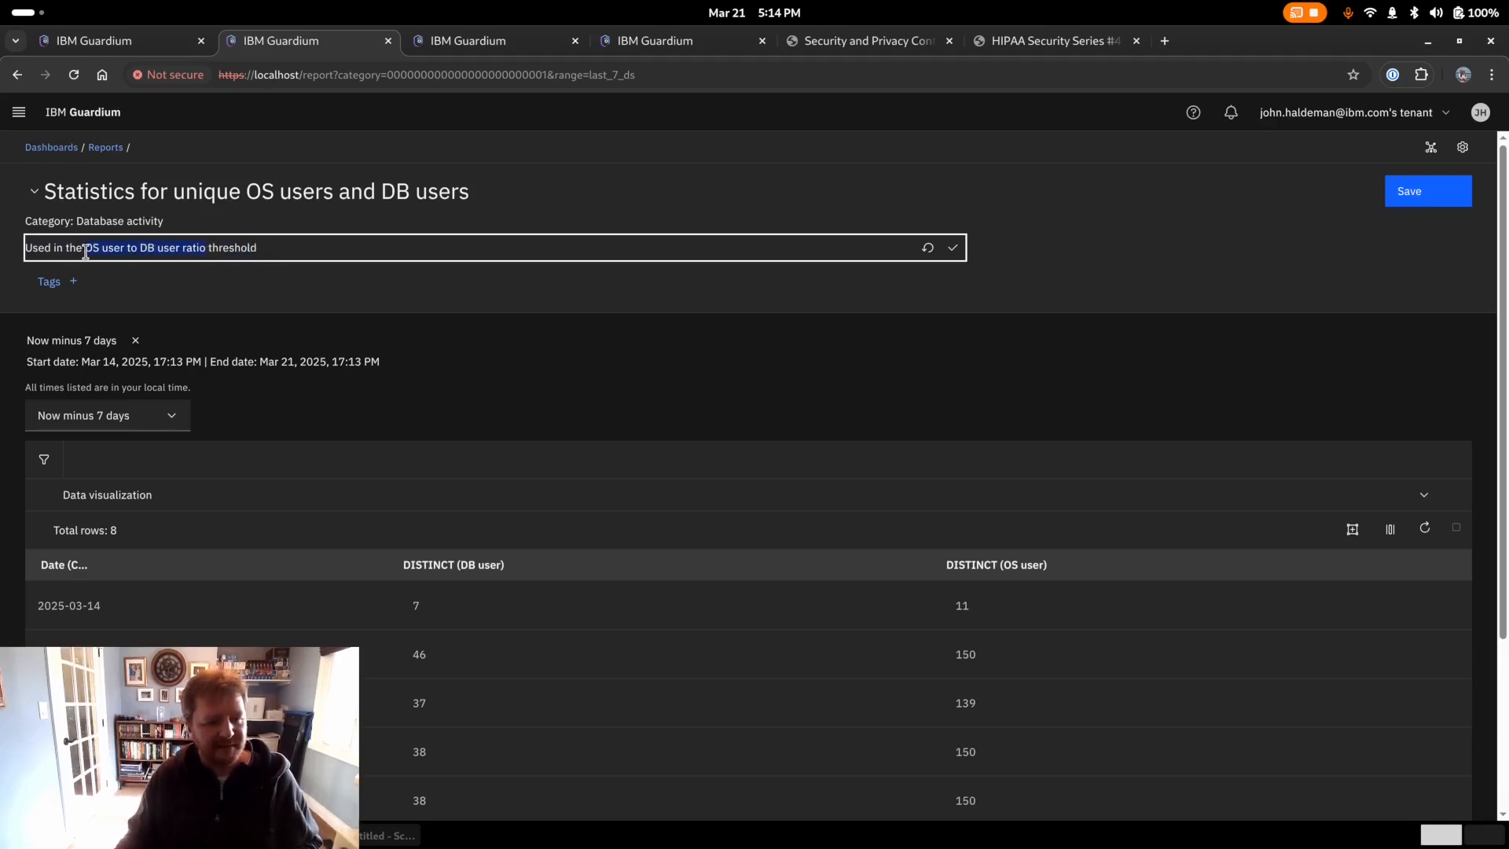
{"action": "left_click", "coordinate": [953, 248]}
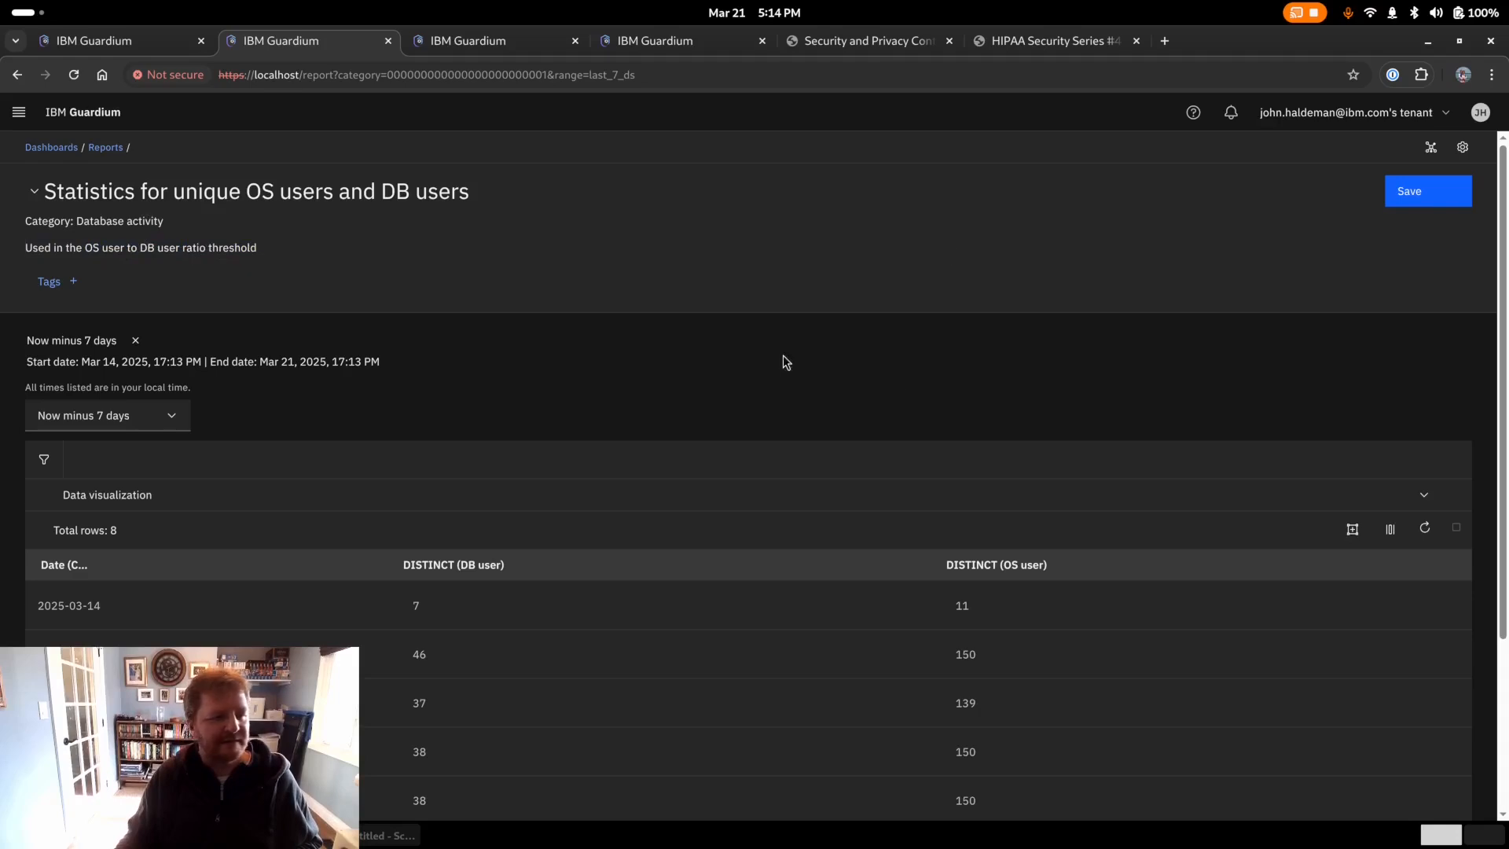
{"action": "left_click", "coordinate": [1405, 193]}
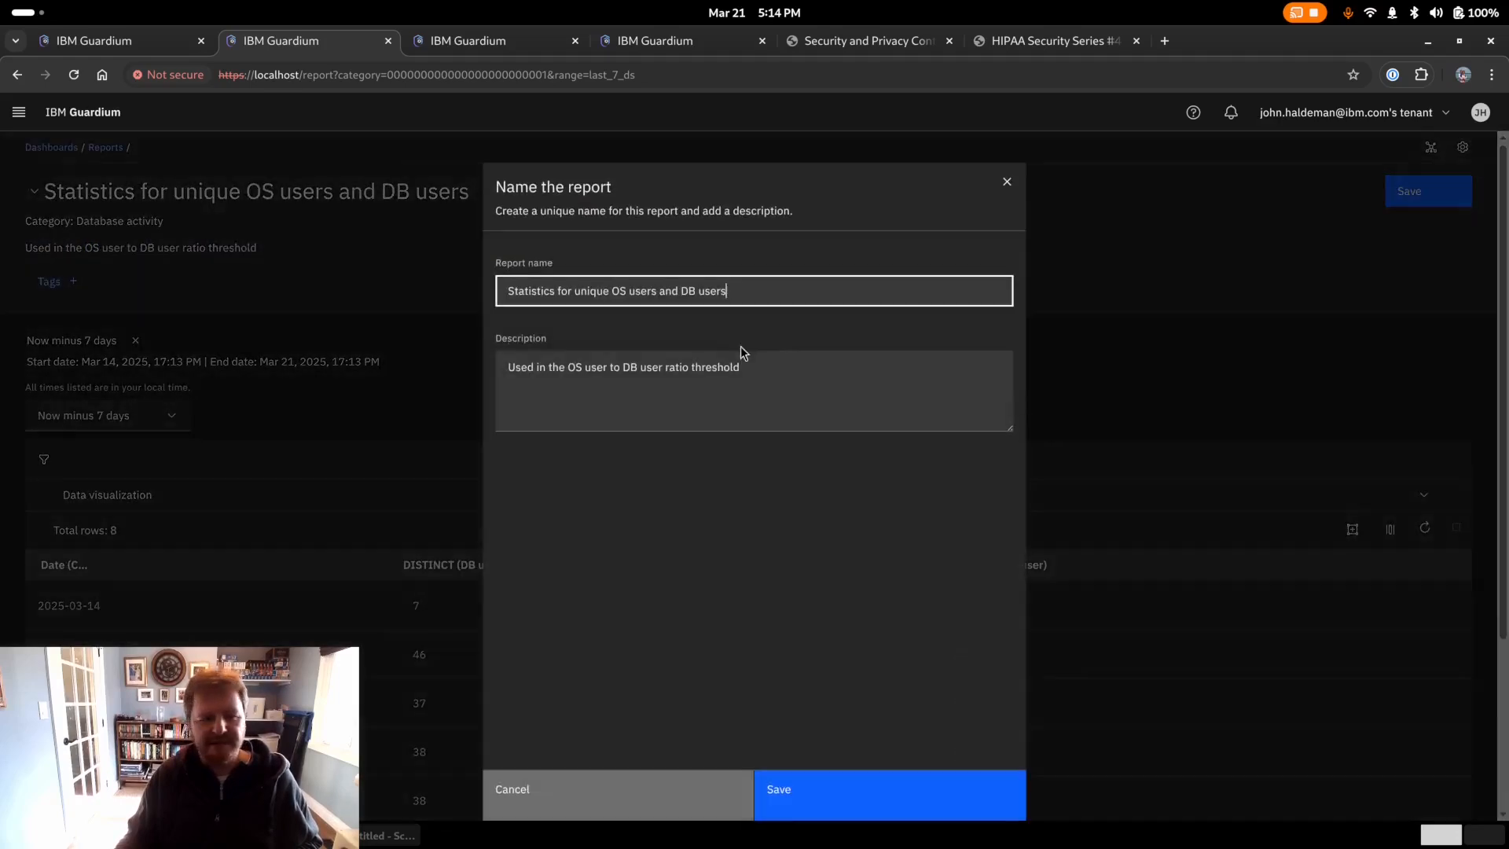
{"action": "left_click", "coordinate": [828, 796]}
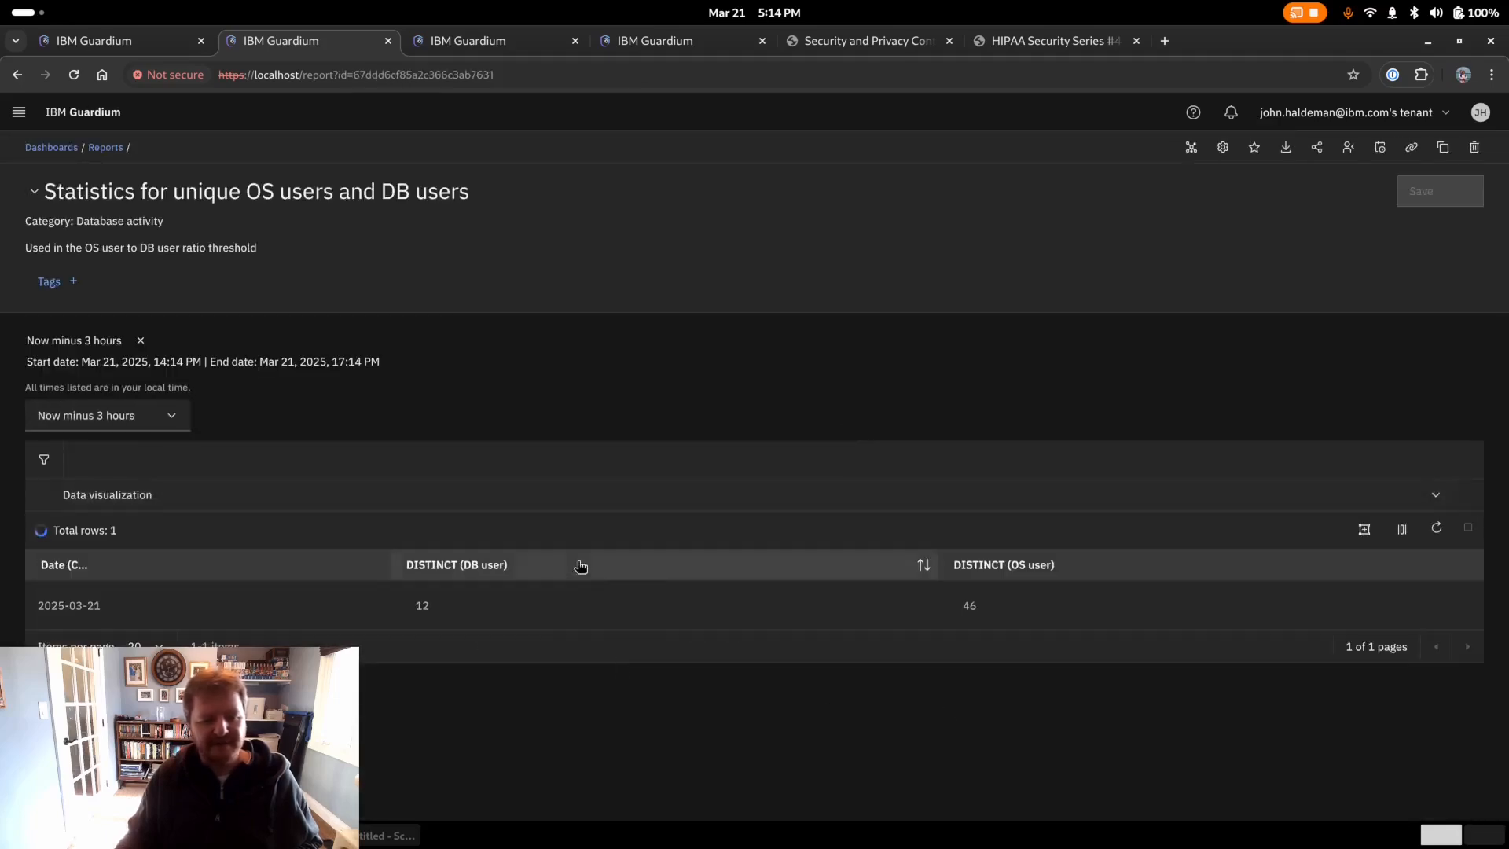
- Open the data compliance thresholds and start a new threshold named "OS user to DB user ratio"
{"action": "left_click", "coordinate": [13, 112]}
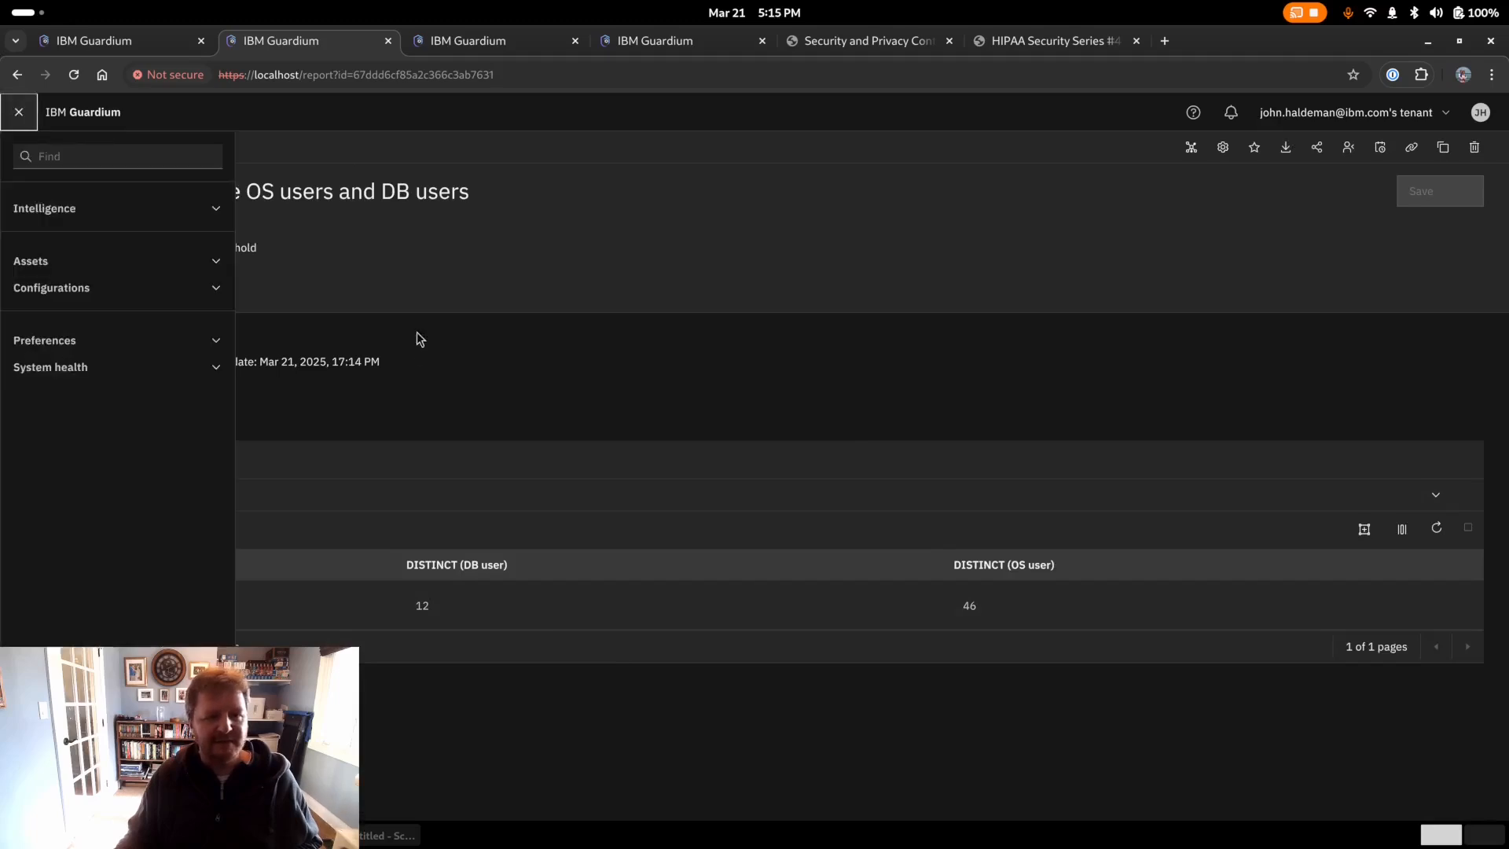
{"action": "left_click", "coordinate": [108, 299]}
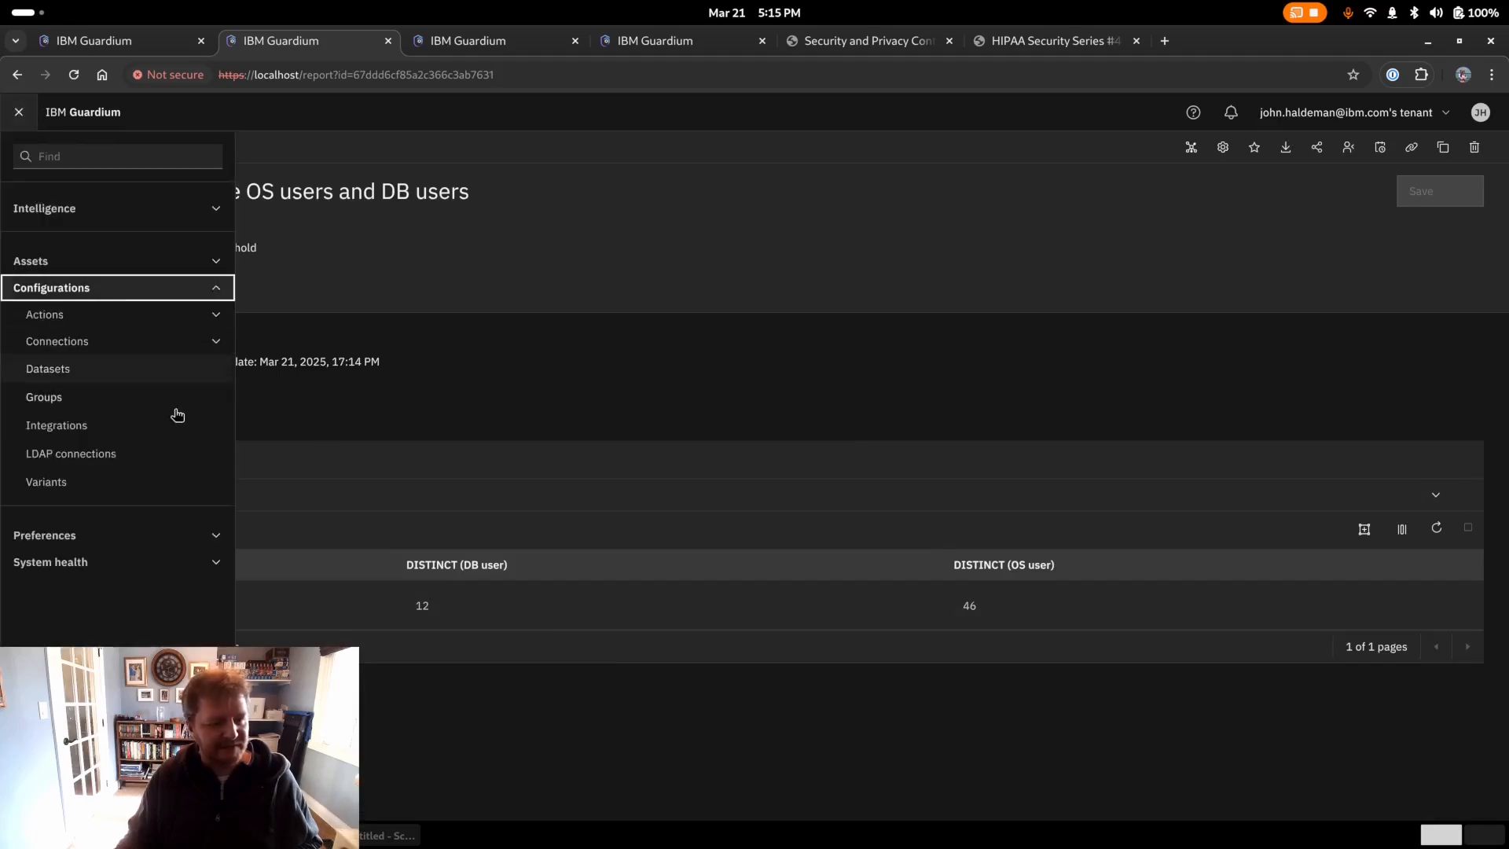
{"action": "left_click", "coordinate": [112, 205]}
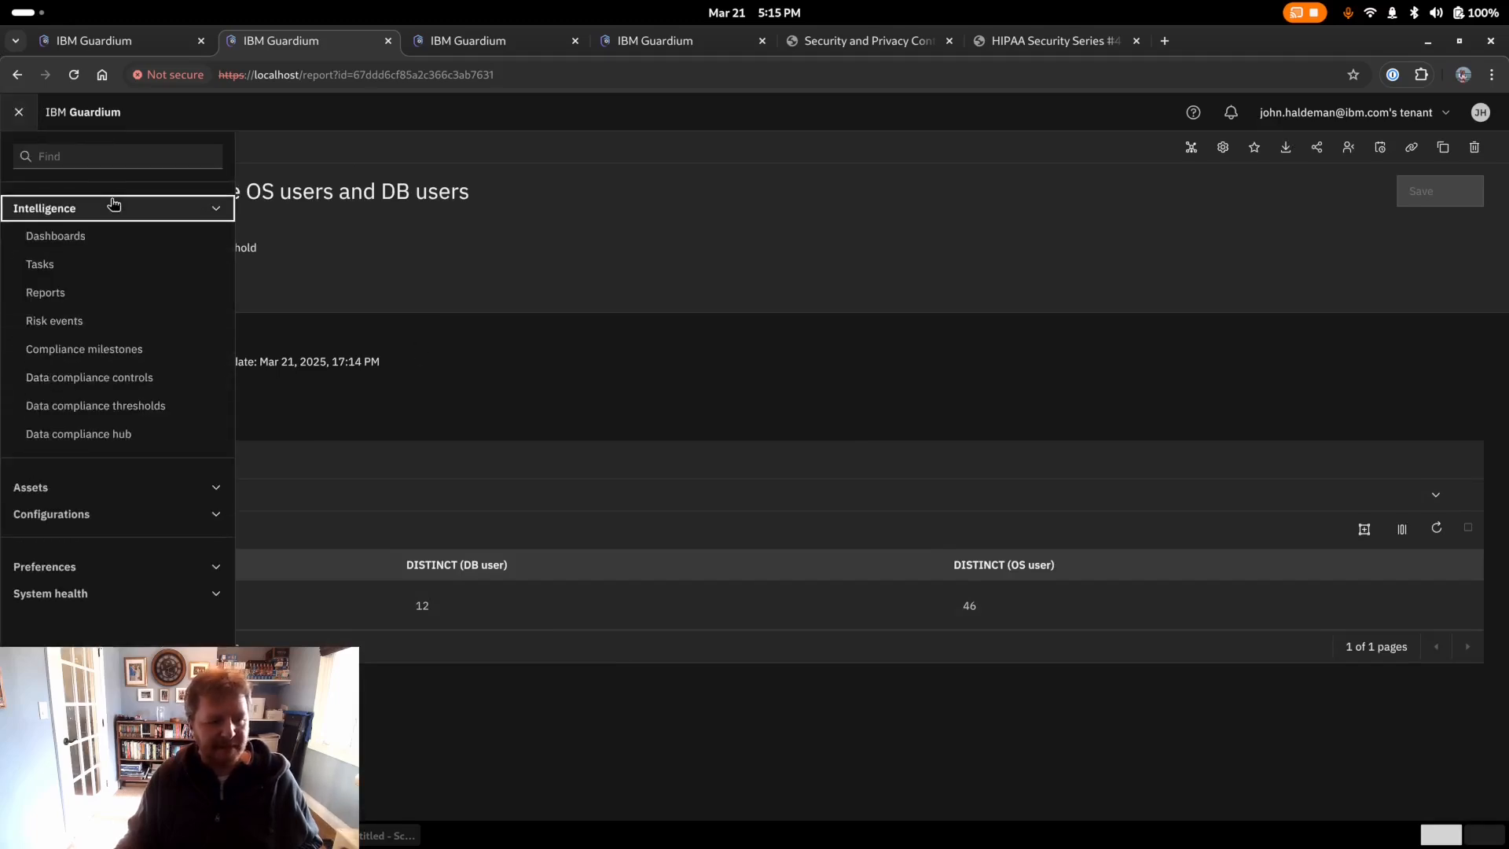
{"action": "left_click", "coordinate": [138, 418]}
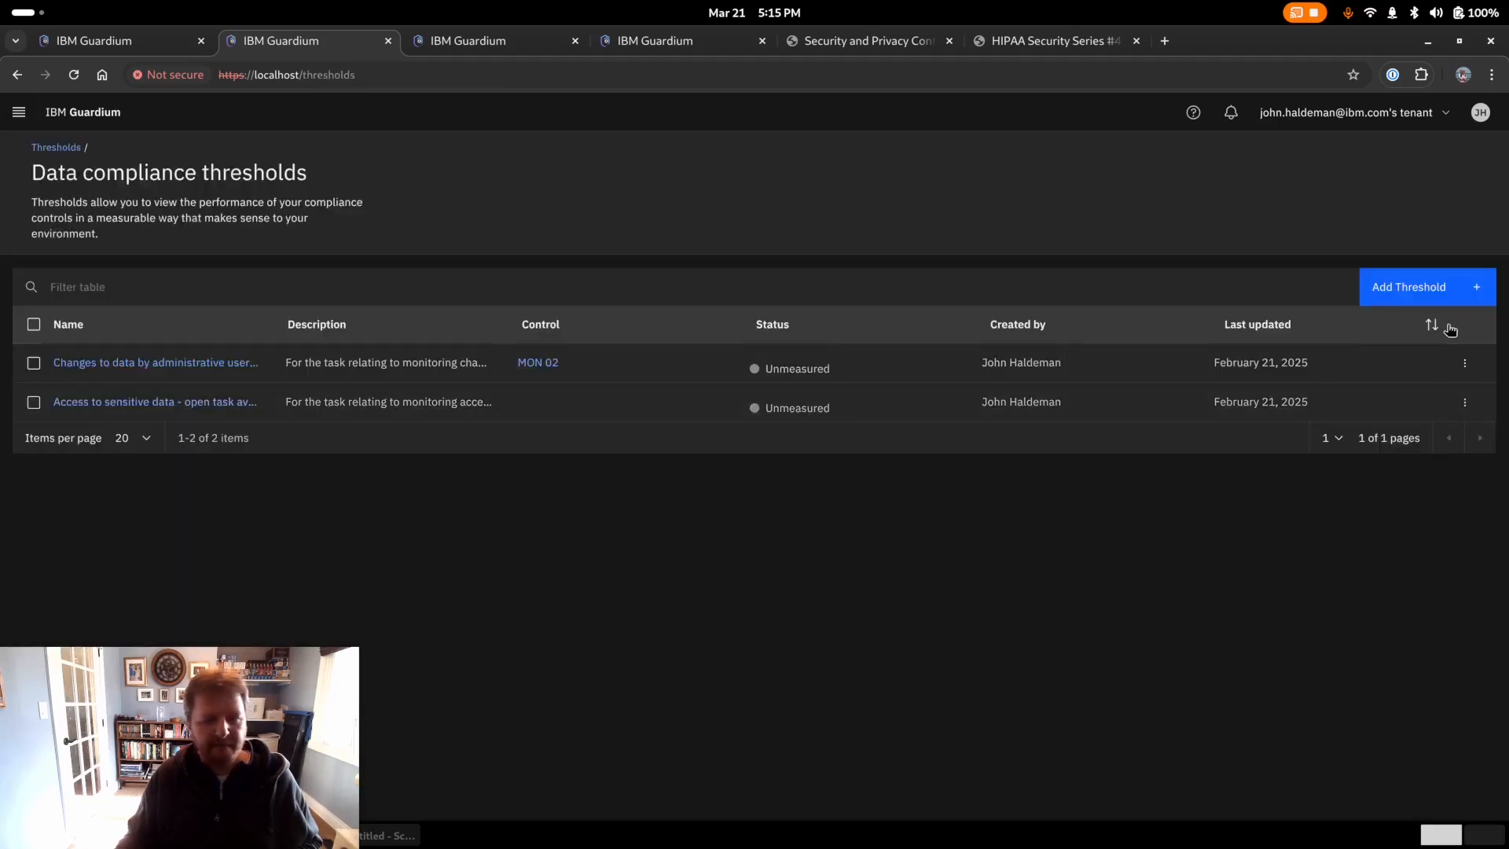
{"action": "left_click", "coordinate": [1462, 299]}
{"action": "left_click", "coordinate": [619, 331]}
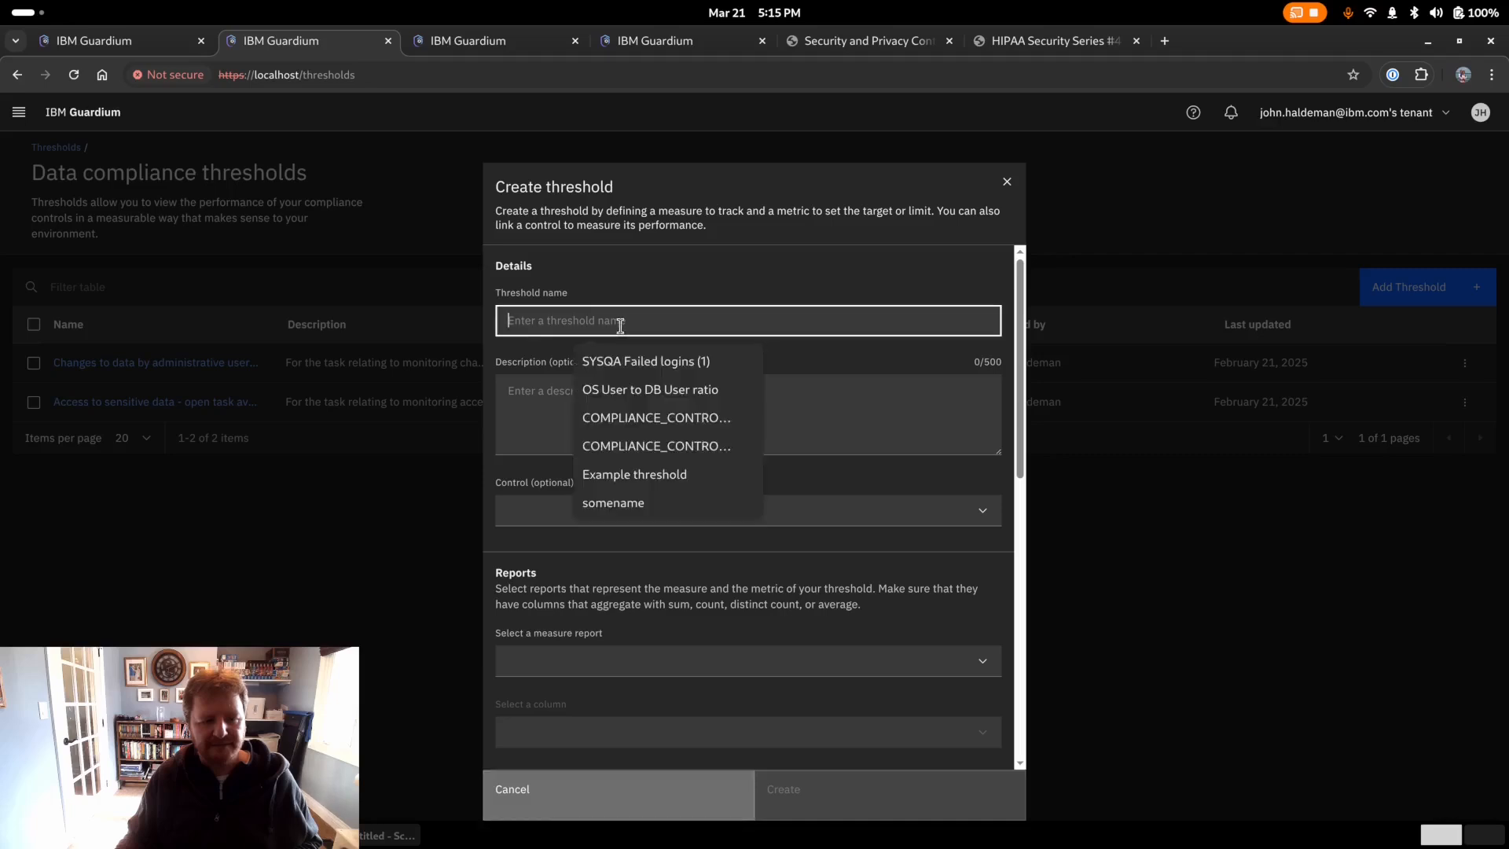
{"action": "type", "text": "OS user to DB user ratio"}
- Enter "Shows the average number of OS users per DB user every day" as the threshold's description
{"action": "left_click", "coordinate": [613, 422]}
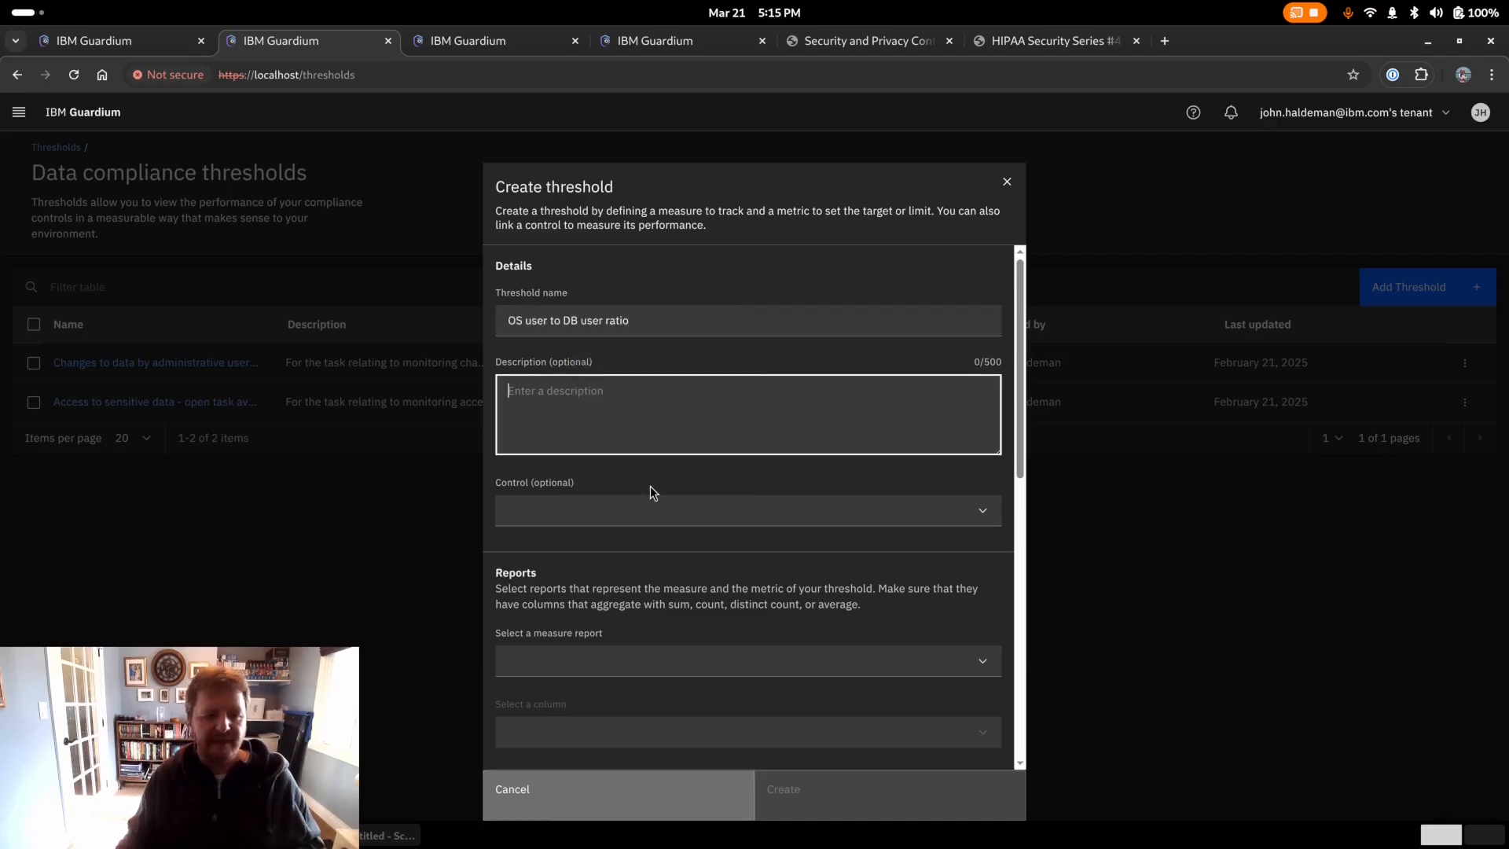
{"action": "type", "text": "This is the ratio"}
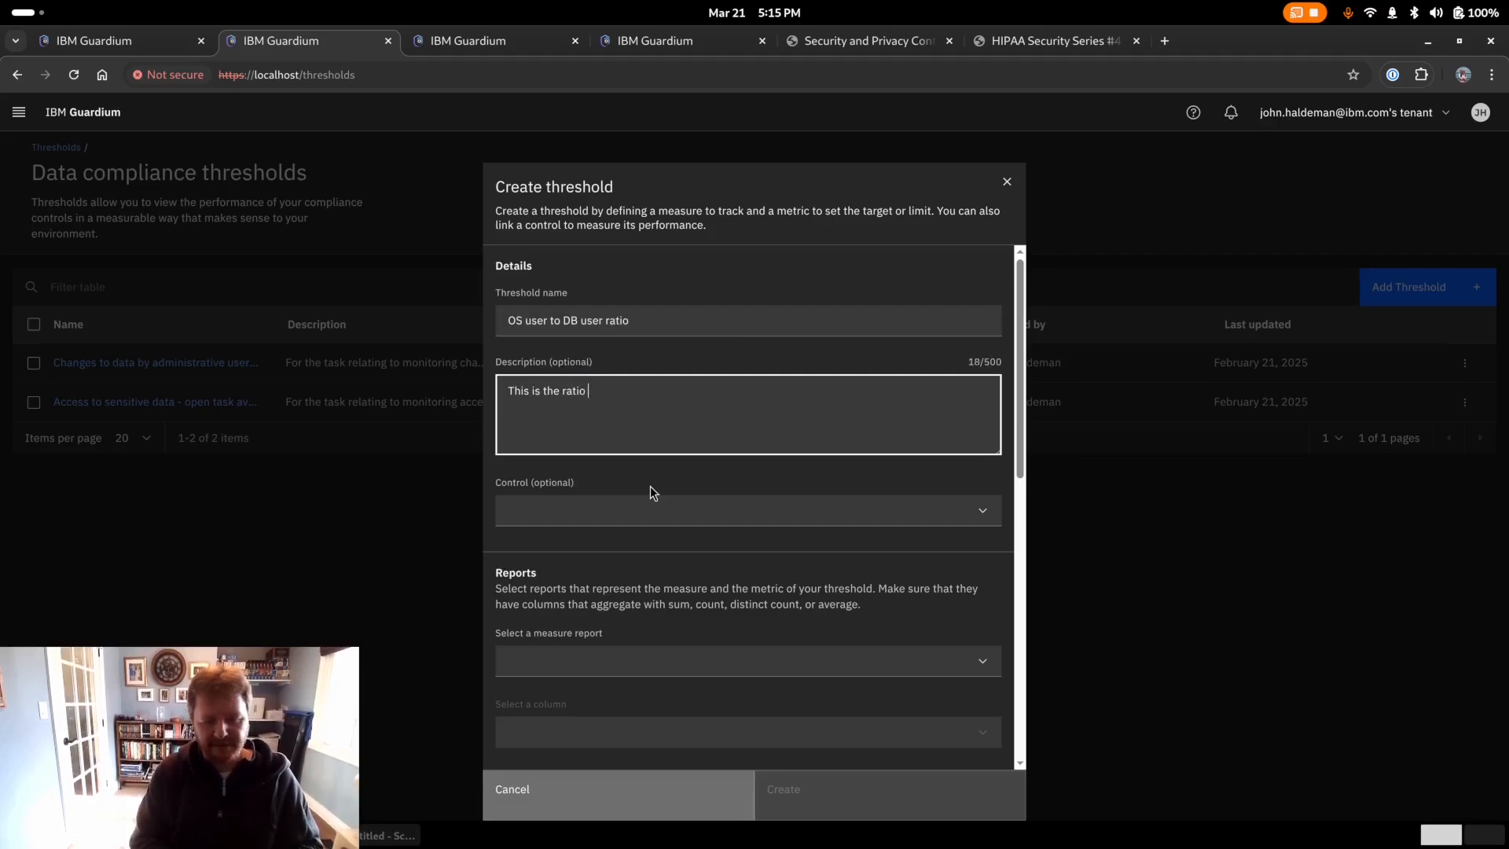
{"action": "key", "text": "ctrl+a"}
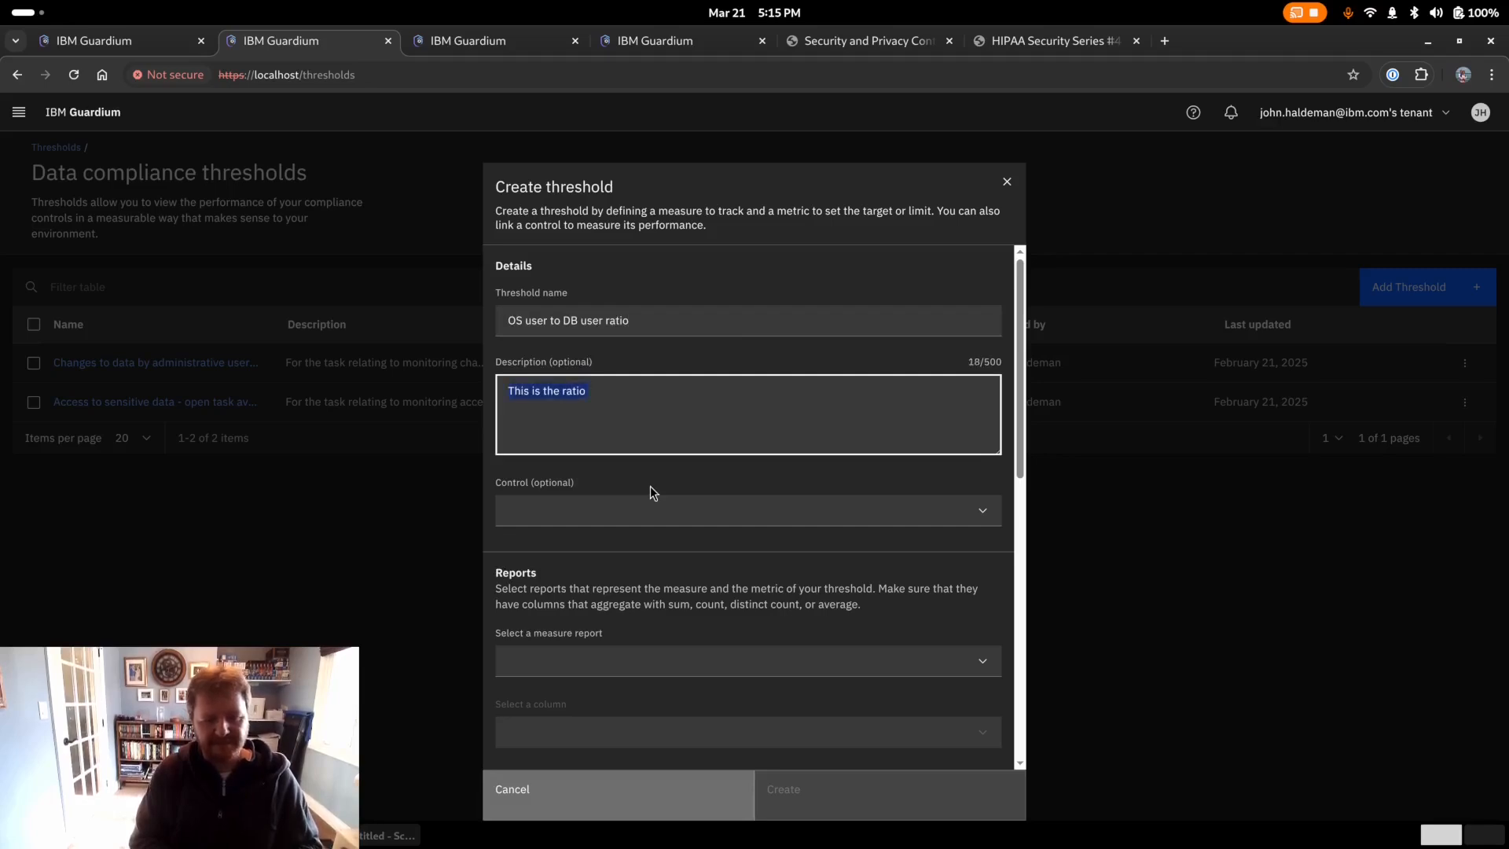
{"action": "type", "text": "Shows the "}
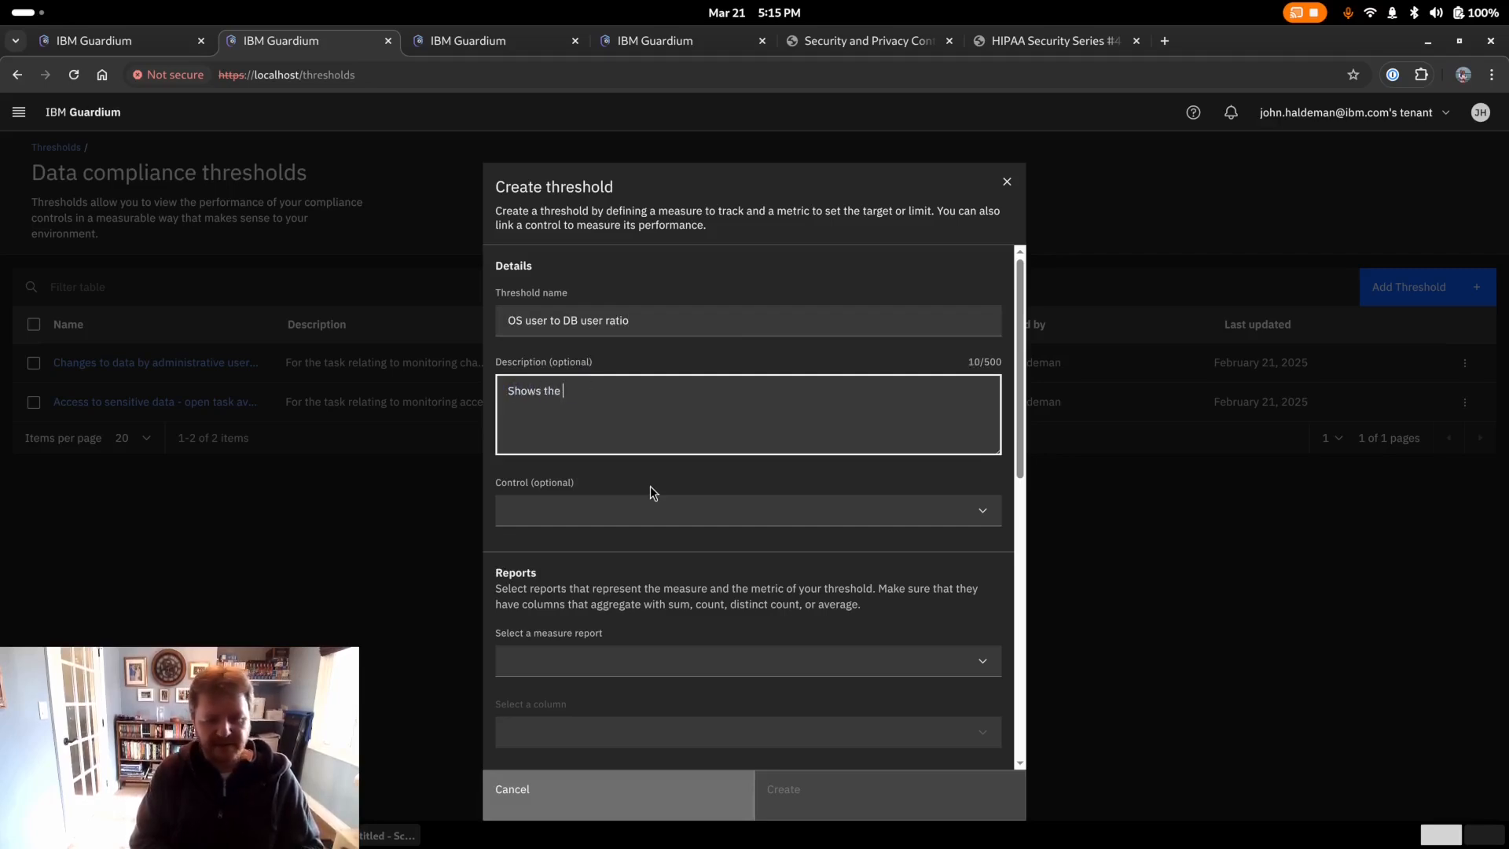
{"action": "type", "text": "average "}
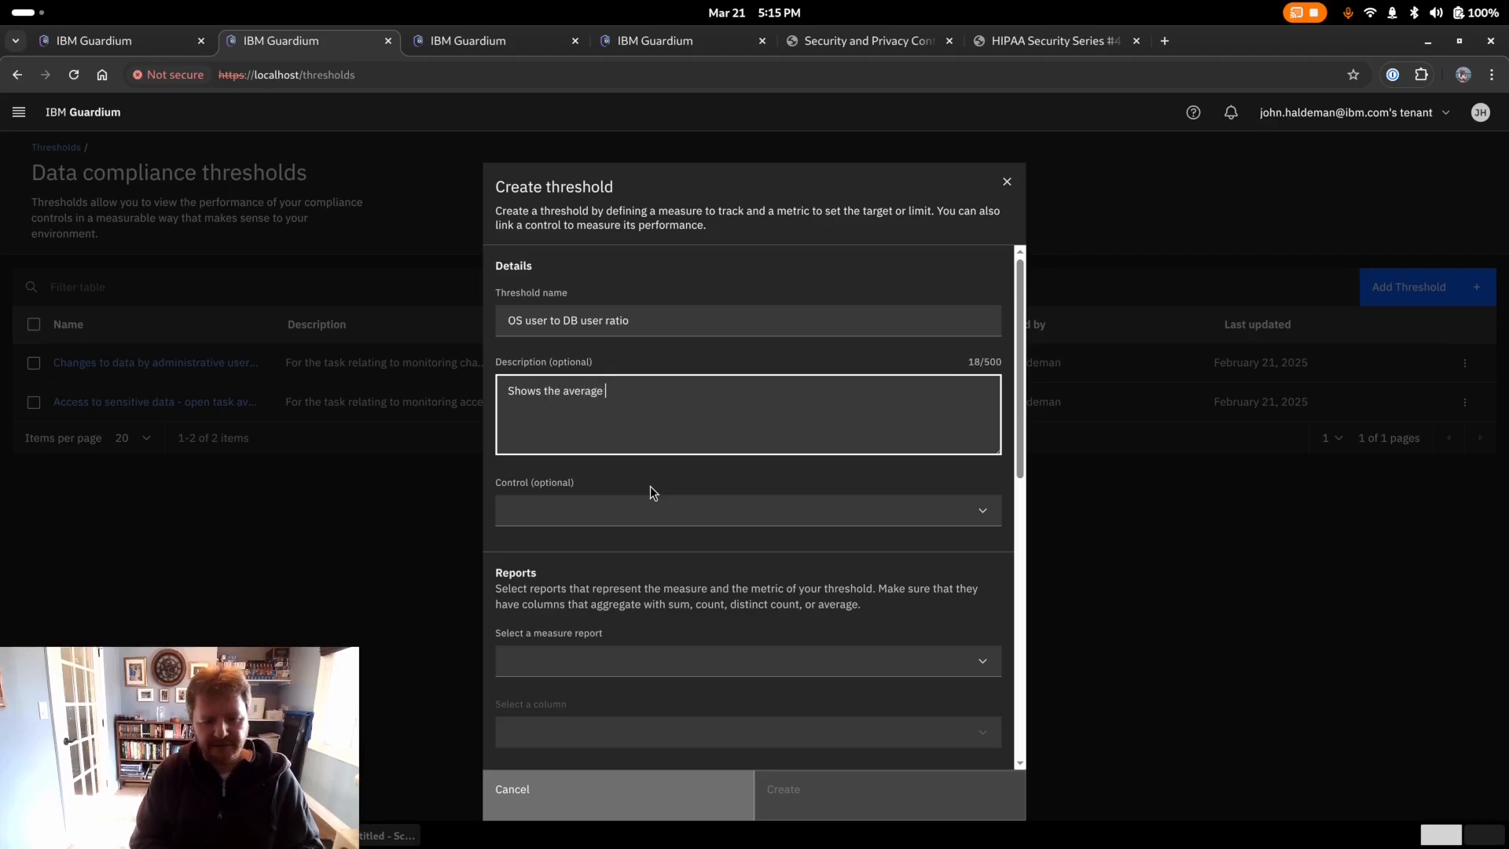
{"action": "type", "text": "nu"}
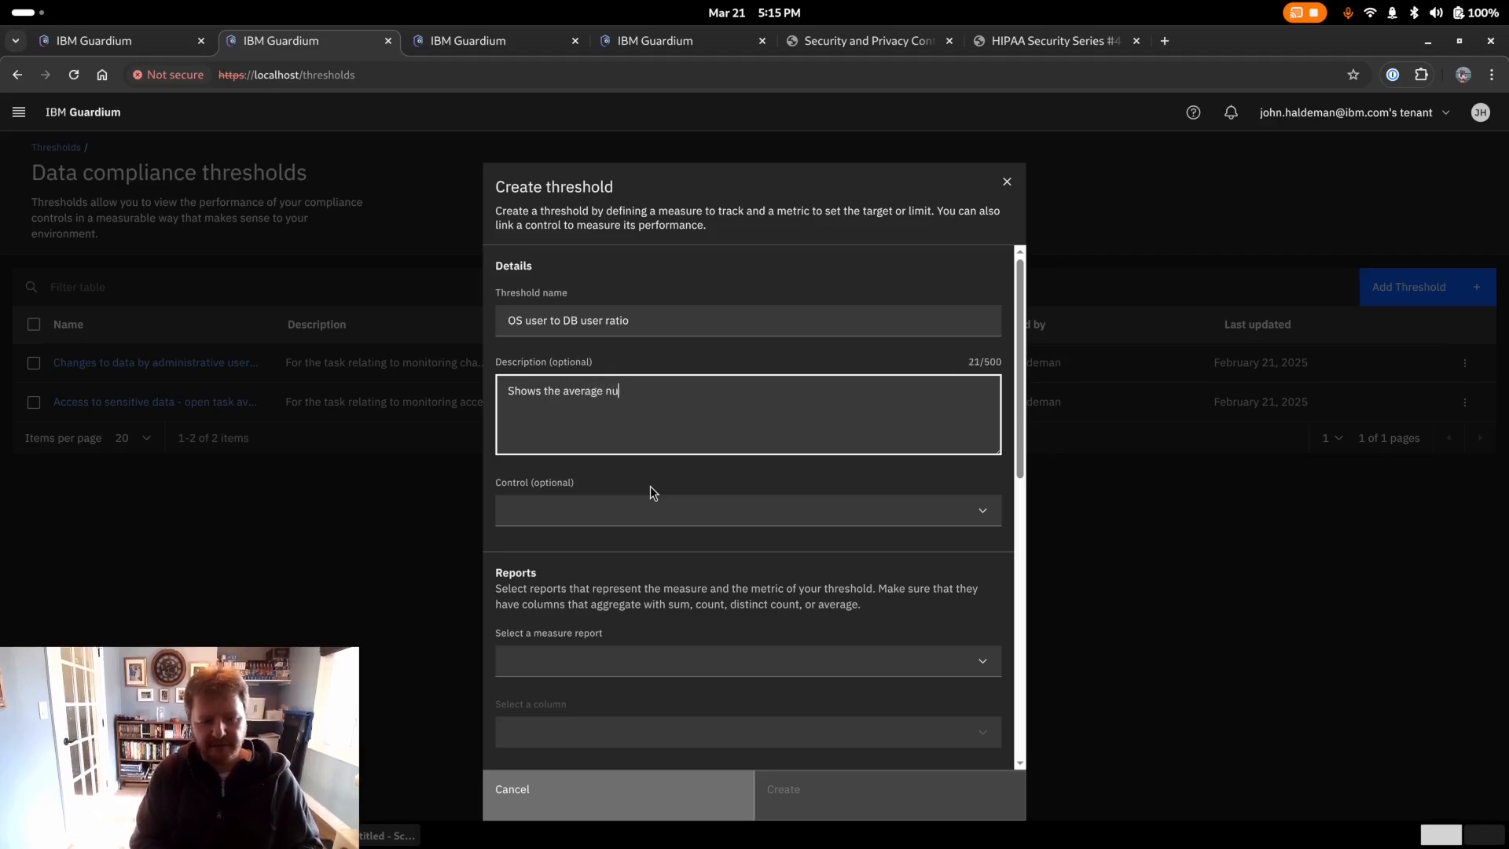
{"action": "type", "text": "mber of OS user"}
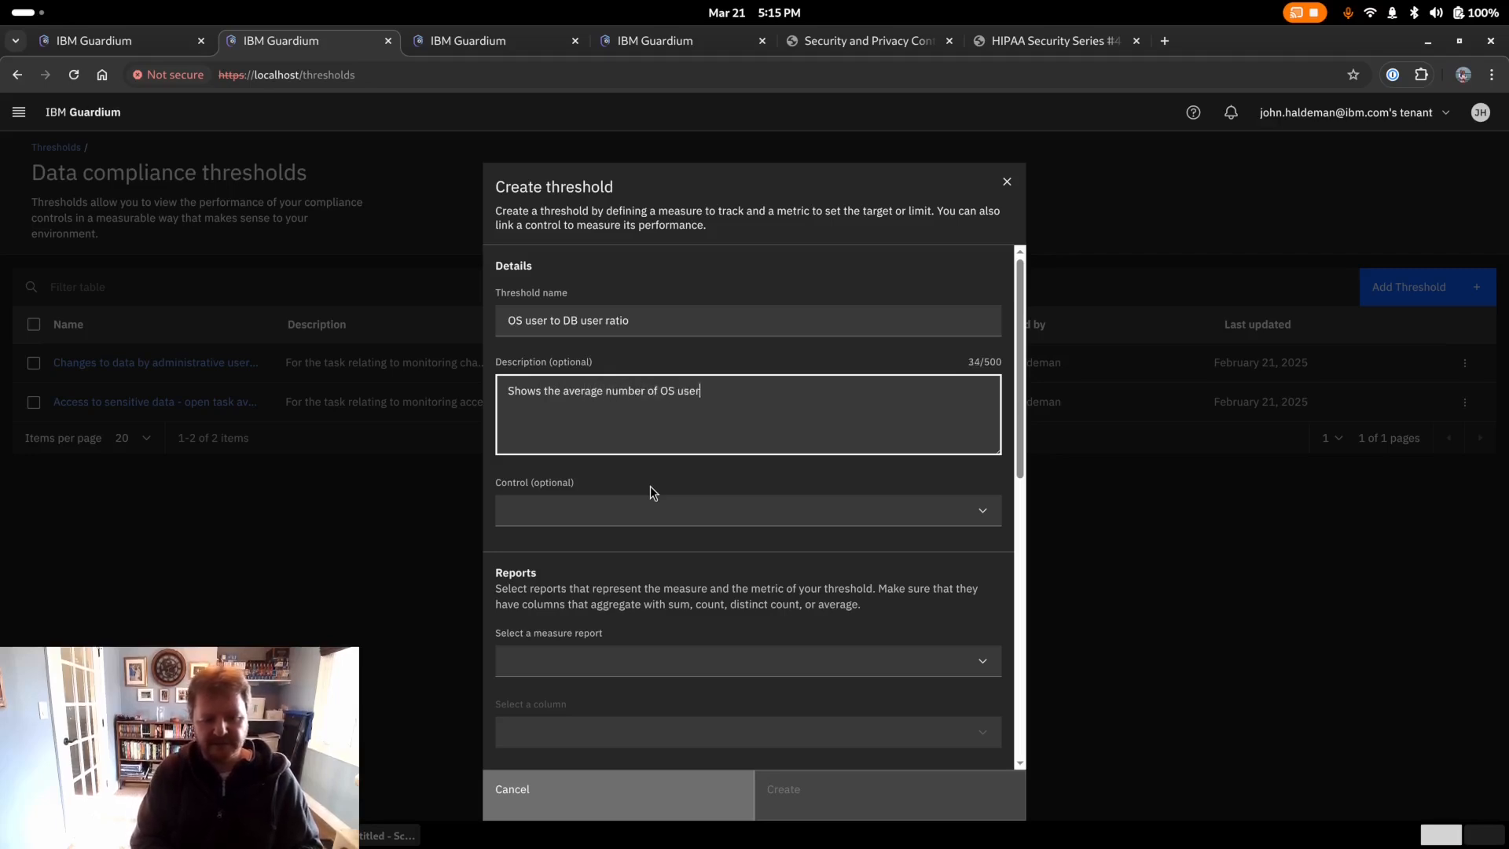
{"action": "type", "text": "s per DB"}
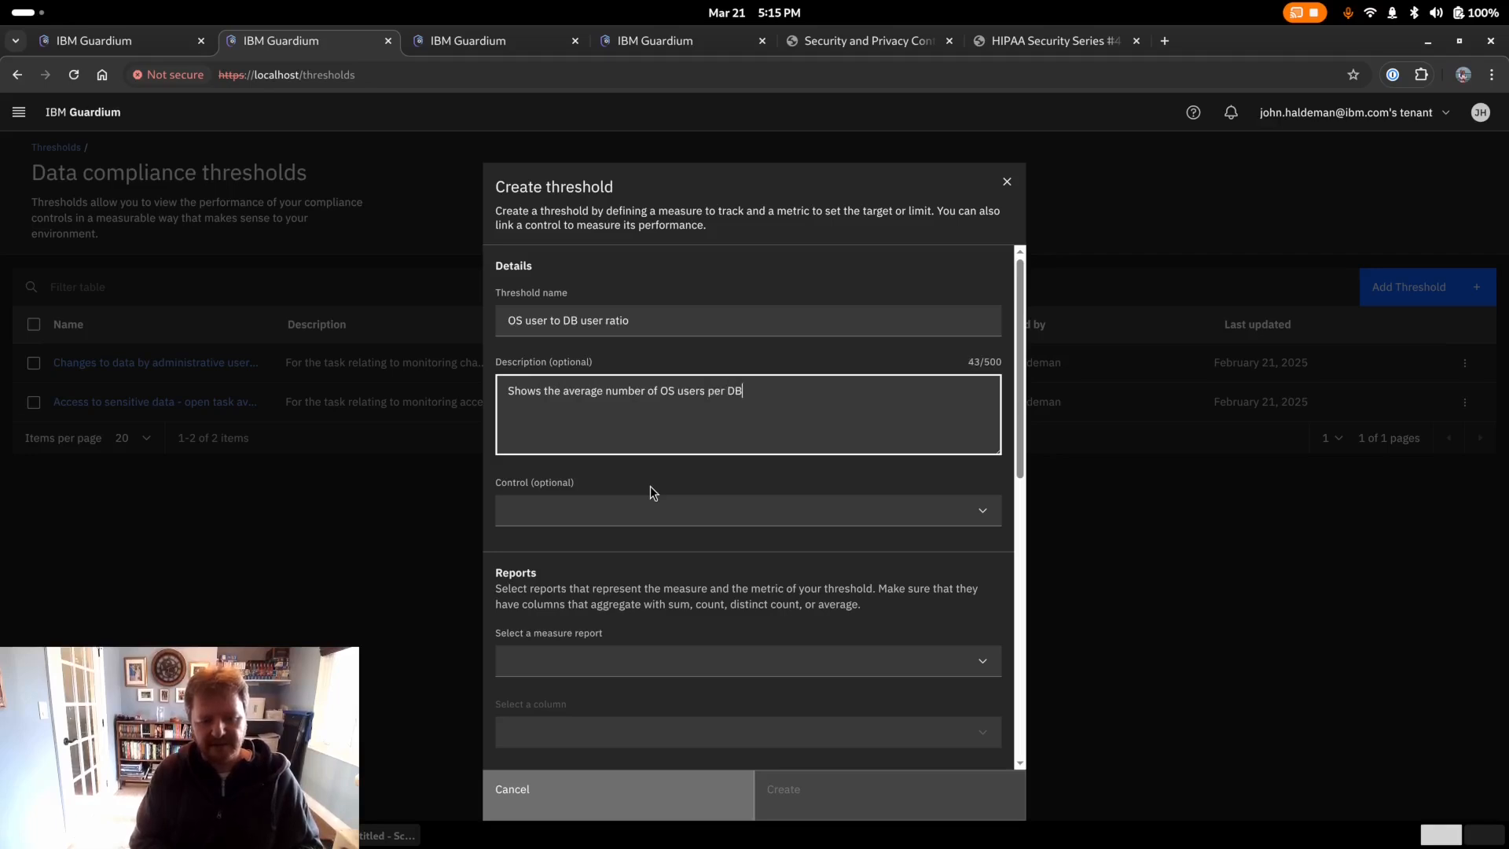
{"action": "type", "text": " user every day"}
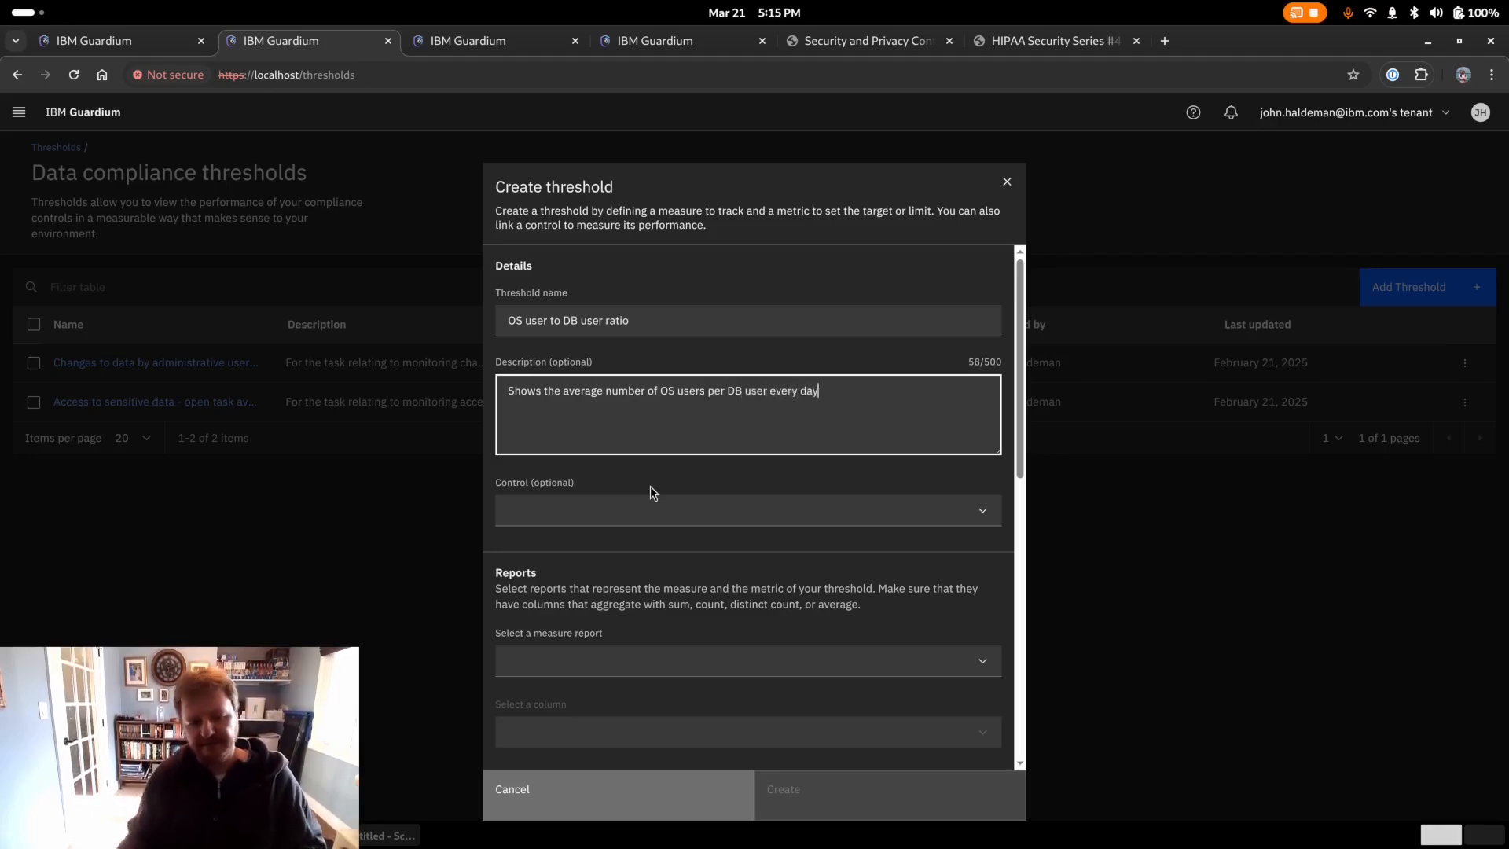
- Link the threshold to the MON UNQ control
{"action": "scroll", "coordinate": [628, 408], "scroll_direction": "down", "scroll_amount": 5}
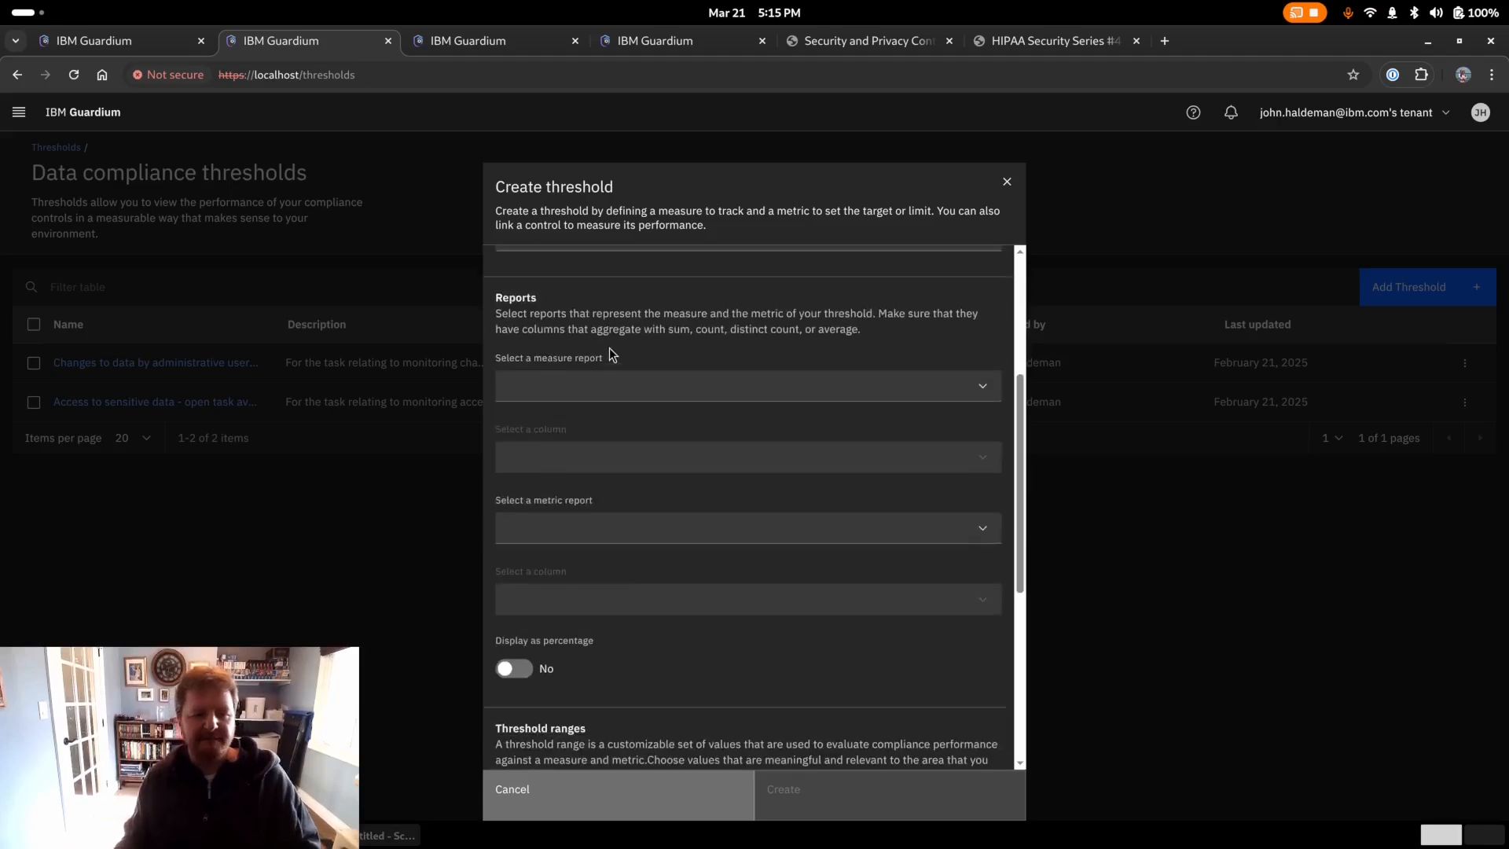
{"action": "scroll", "coordinate": [586, 334], "scroll_direction": "up", "scroll_amount": 5}
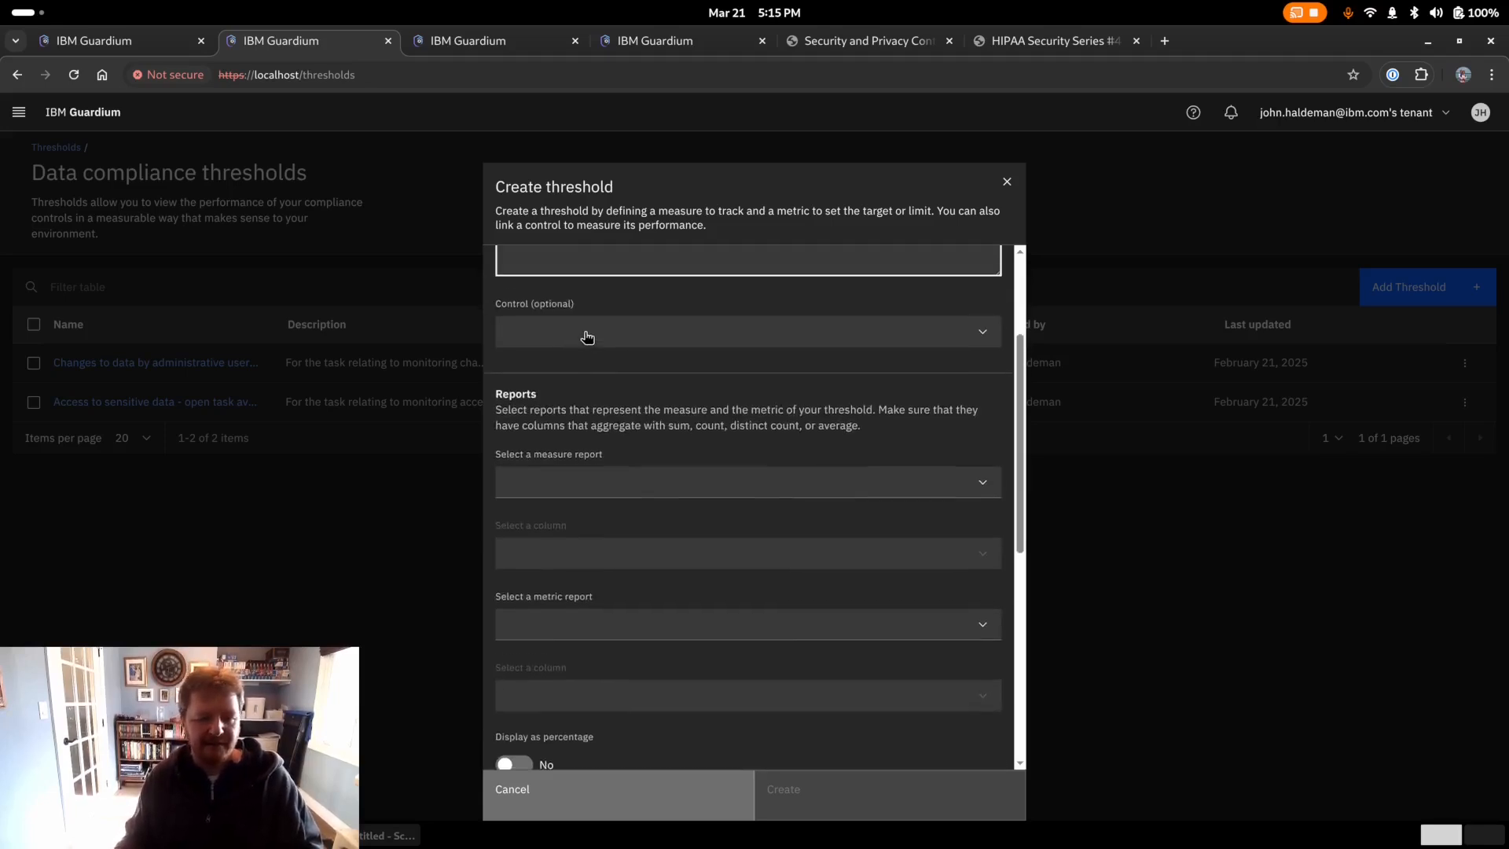
{"action": "scroll", "coordinate": [633, 478], "scroll_direction": "down", "scroll_amount": 2}
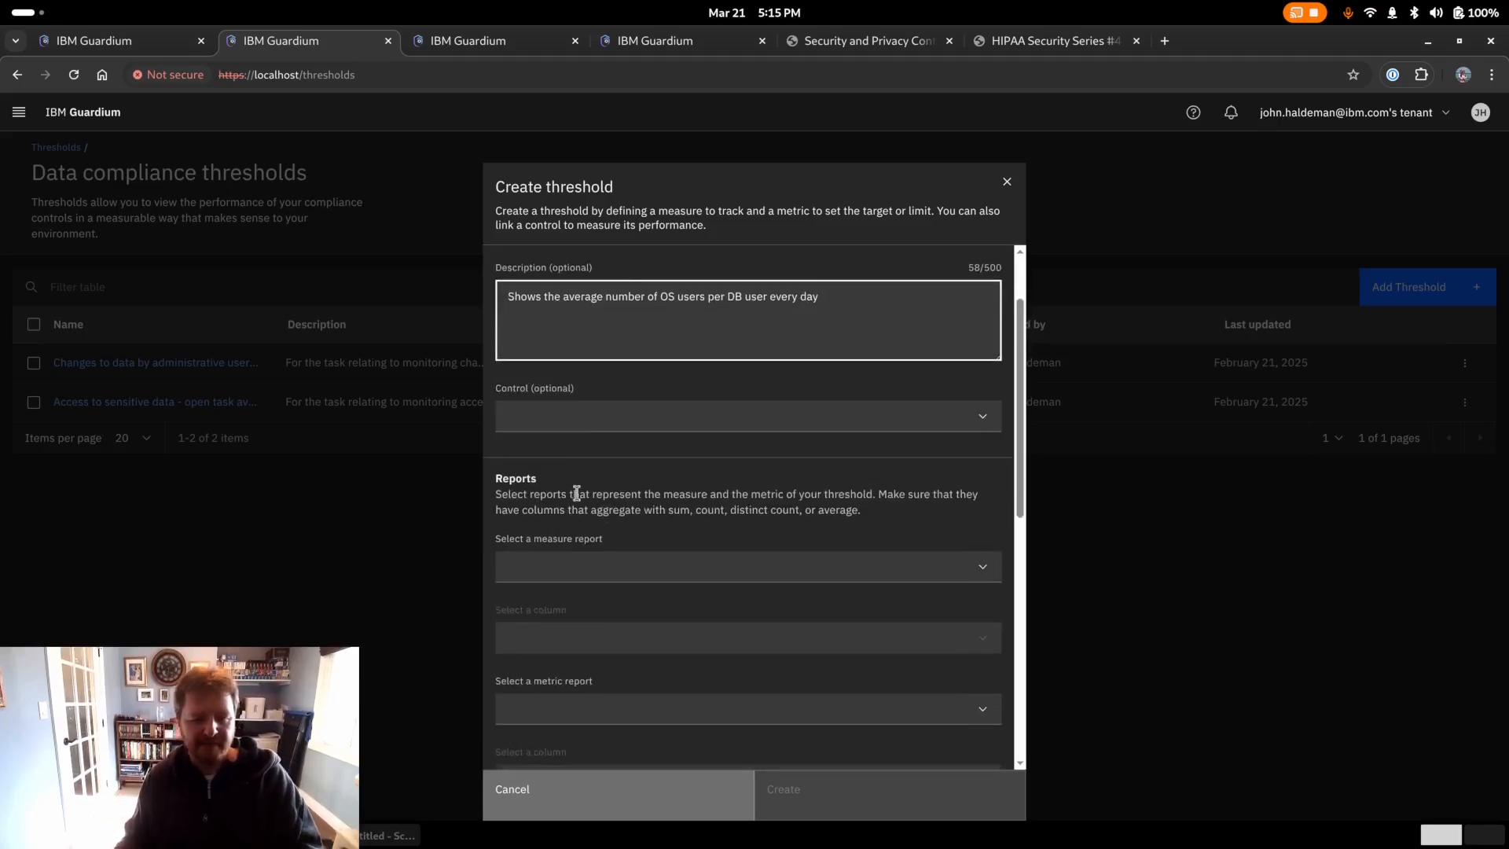
{"action": "left_click", "coordinate": [603, 424]}
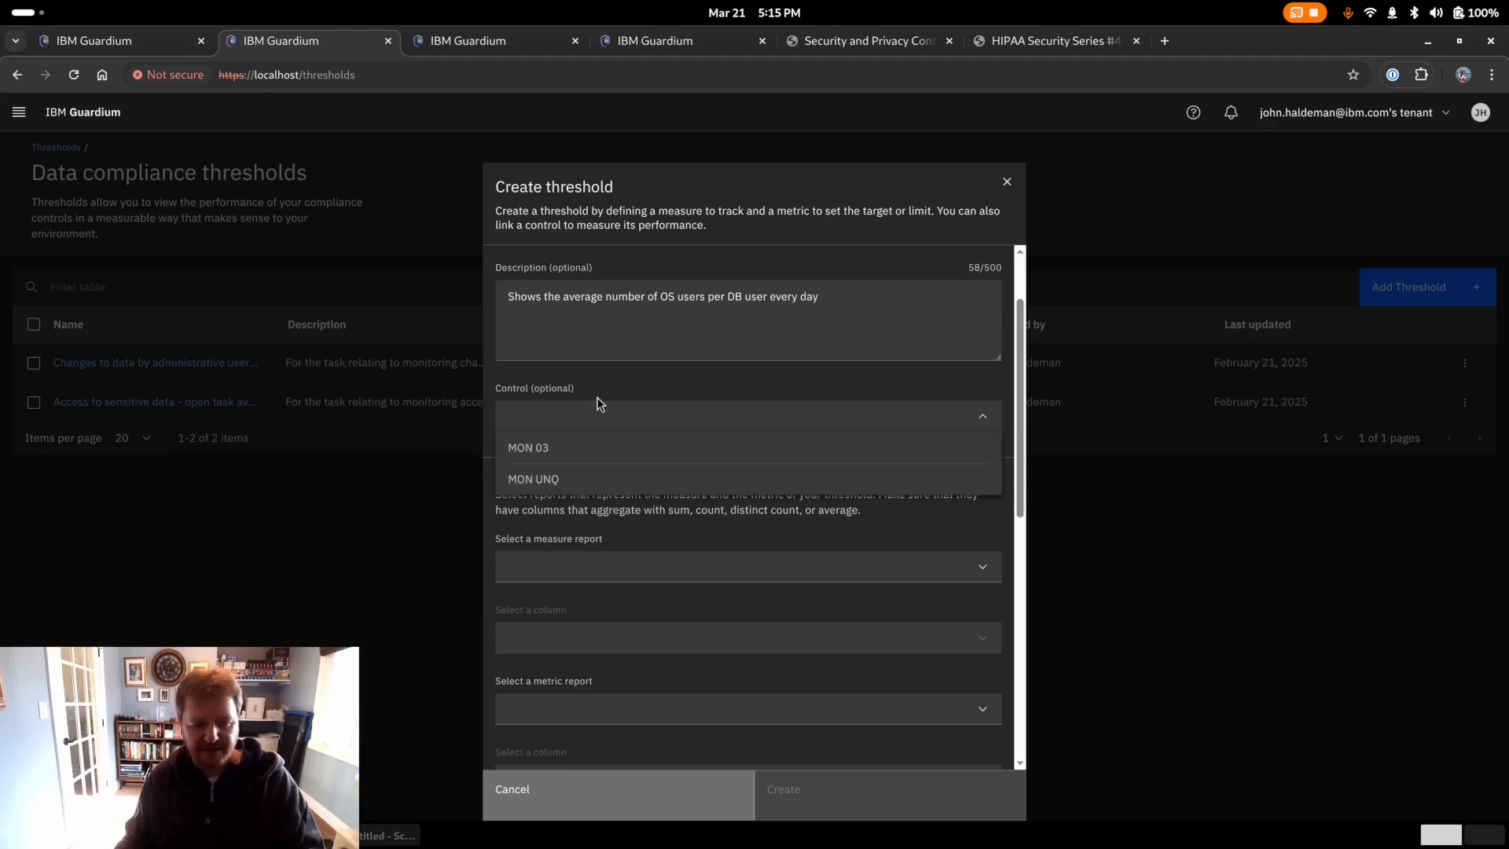
{"action": "left_click", "coordinate": [573, 478]}
- Open the list of measure reports available for the threshold
{"action": "scroll", "coordinate": [800, 497], "scroll_direction": "down", "scroll_amount": 3}
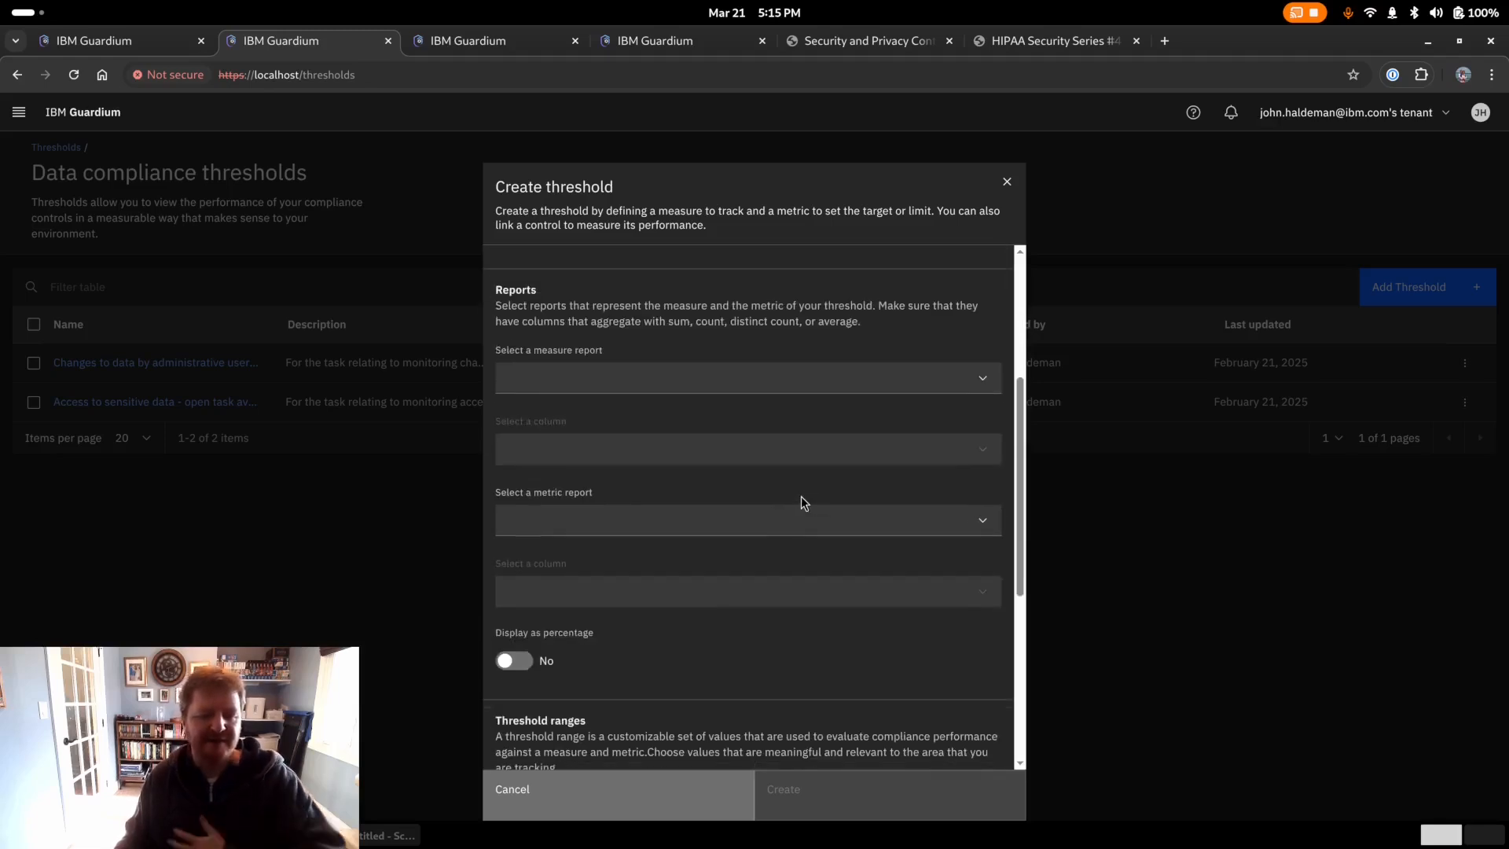
{"action": "left_click", "coordinate": [601, 382]}
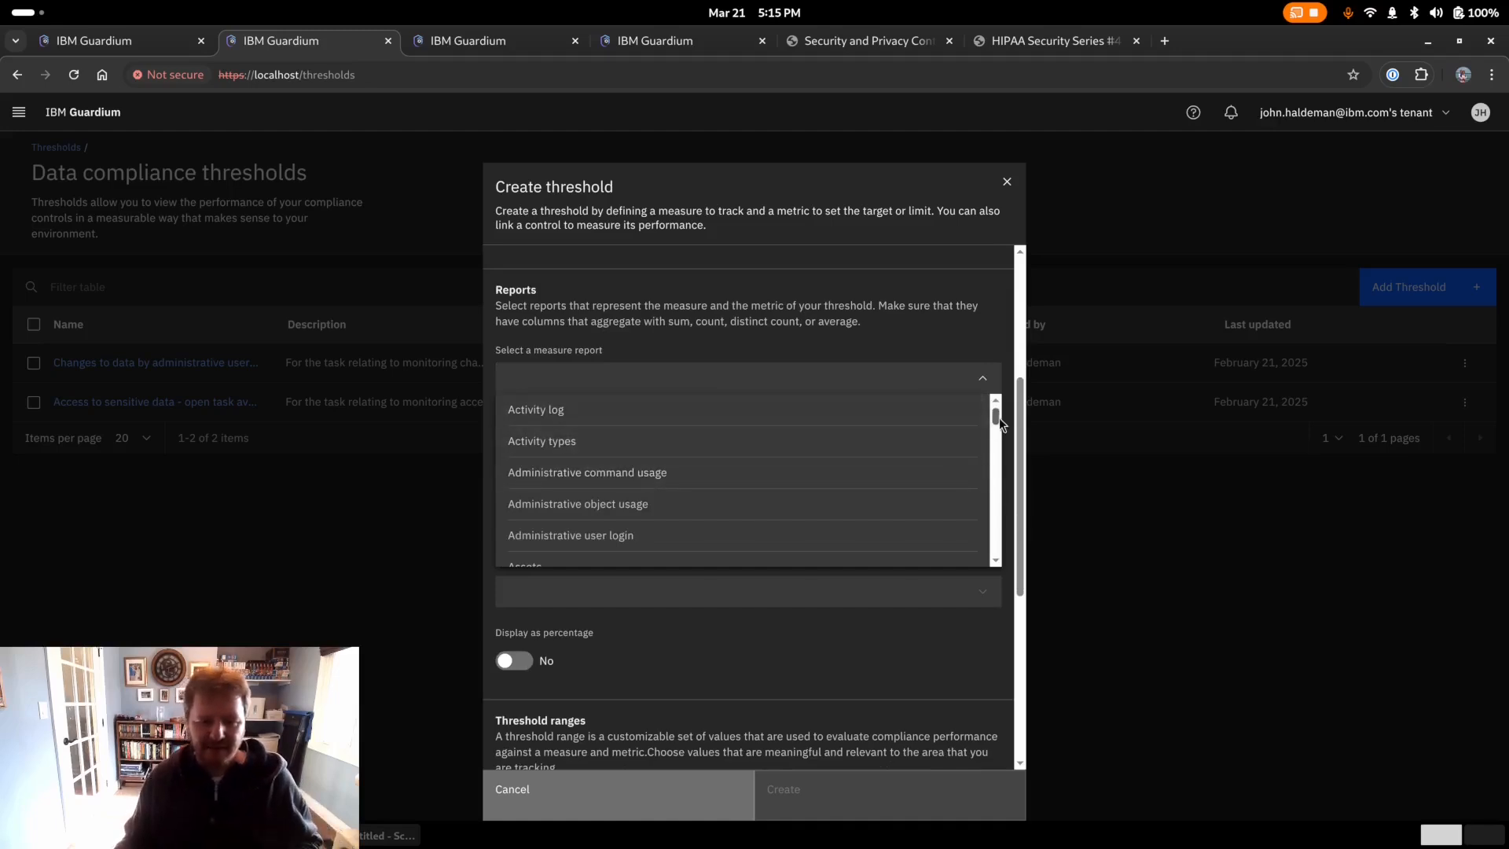
{"action": "left_click_drag", "start_coordinate": [997, 417], "coordinate": [996, 419]}
{"action": "left_click", "coordinate": [480, 39]}
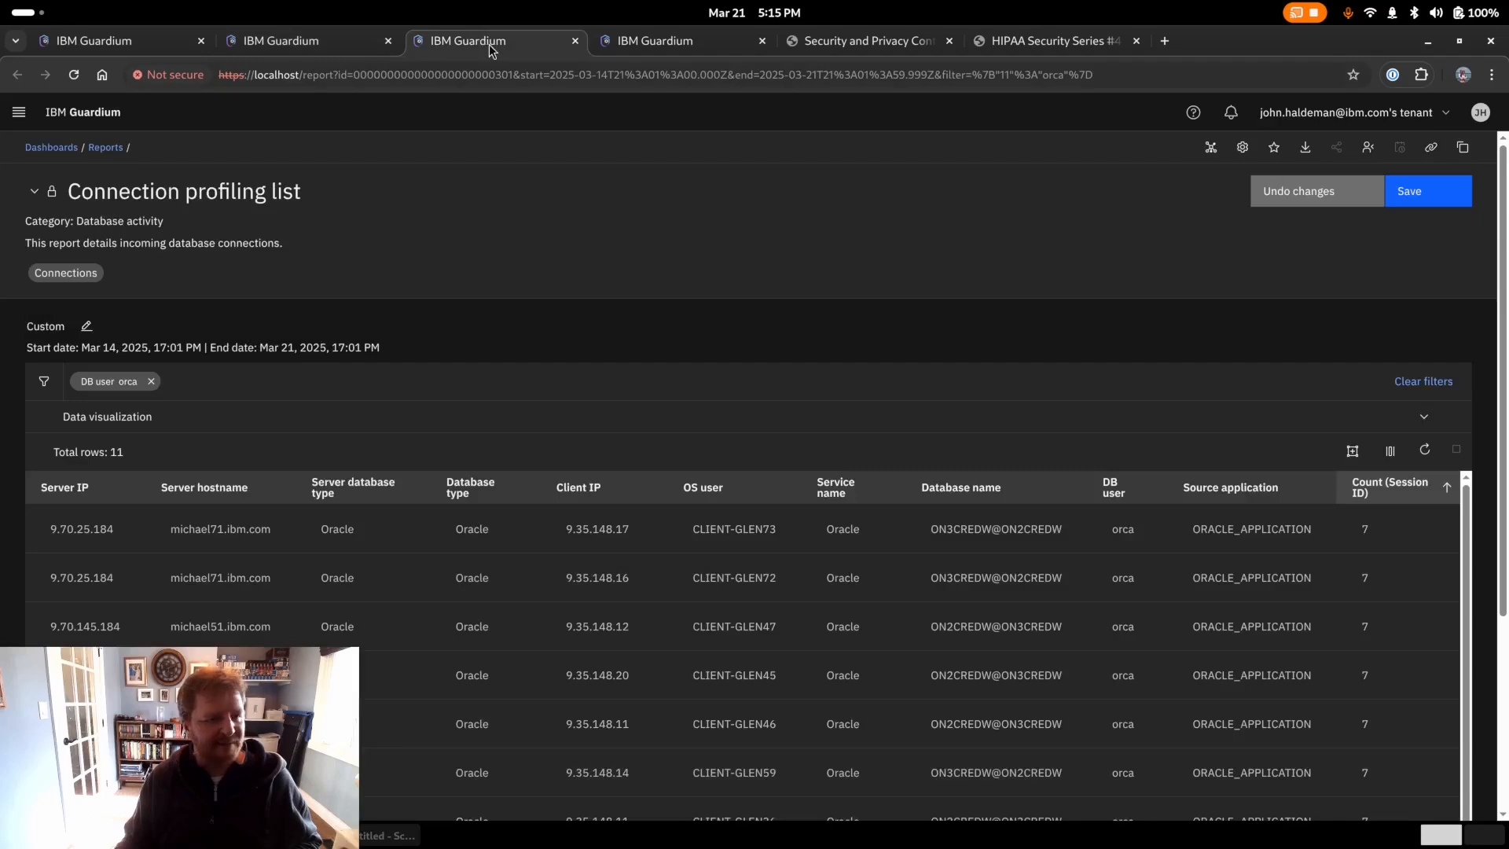
{"action": "left_click", "coordinate": [657, 47]}
{"action": "left_click", "coordinate": [15, 40]}
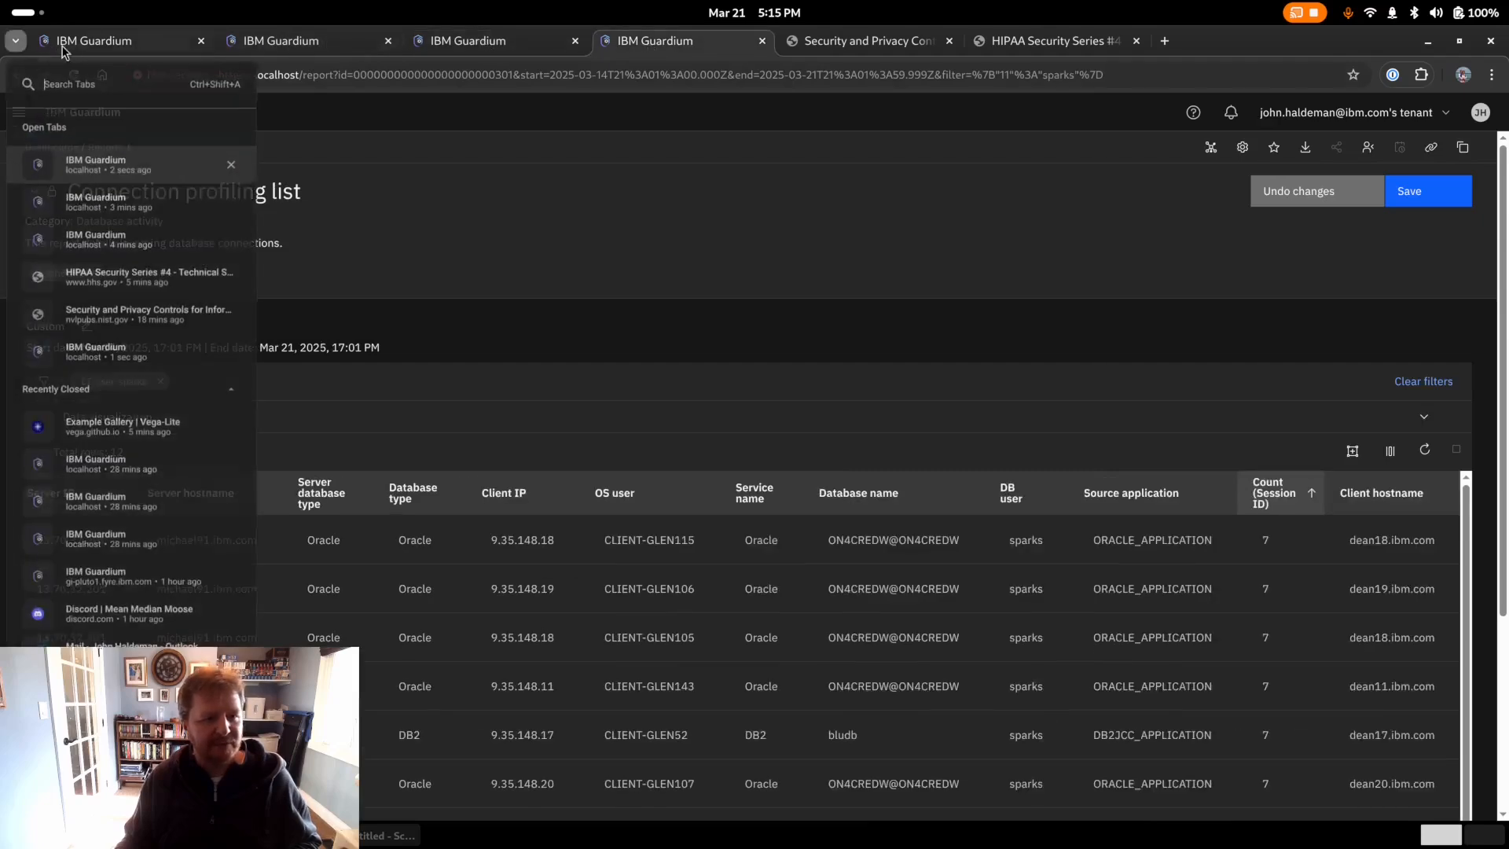
{"action": "left_click", "coordinate": [95, 39]}
{"action": "left_click", "coordinate": [281, 40]}
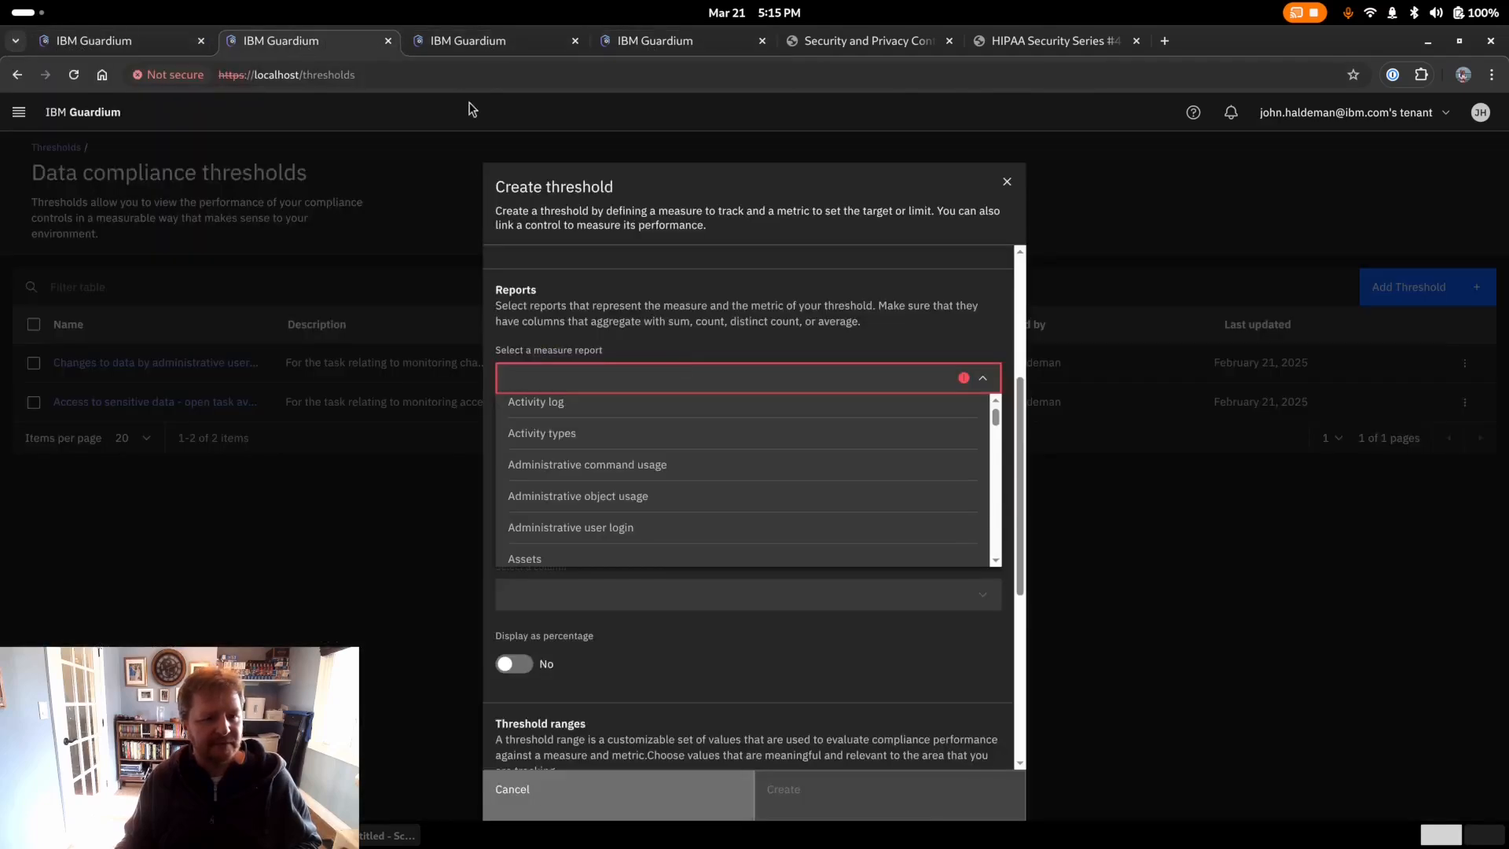
- Choose "Statistics for unique OS users and DB users" as the measure report with DISTINCT (OS user) as its column
{"action": "left_click_drag", "start_coordinate": [995, 415], "coordinate": [994, 463]}
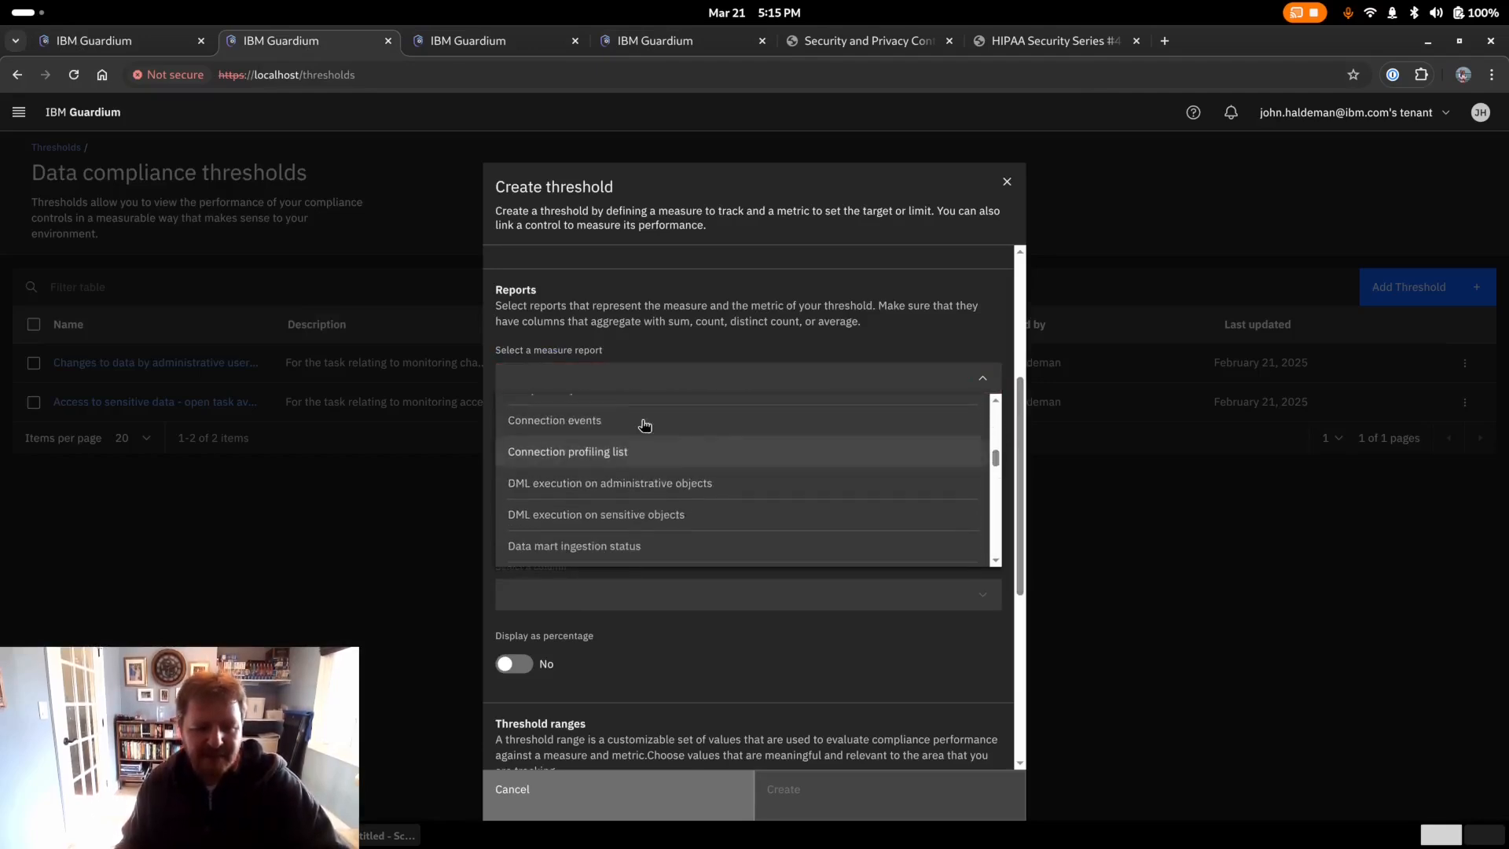
{"action": "left_click", "coordinate": [621, 382]}
{"action": "left_click", "coordinate": [621, 382]}
{"action": "scroll", "coordinate": [633, 437], "scroll_direction": "down", "scroll_amount": 5}
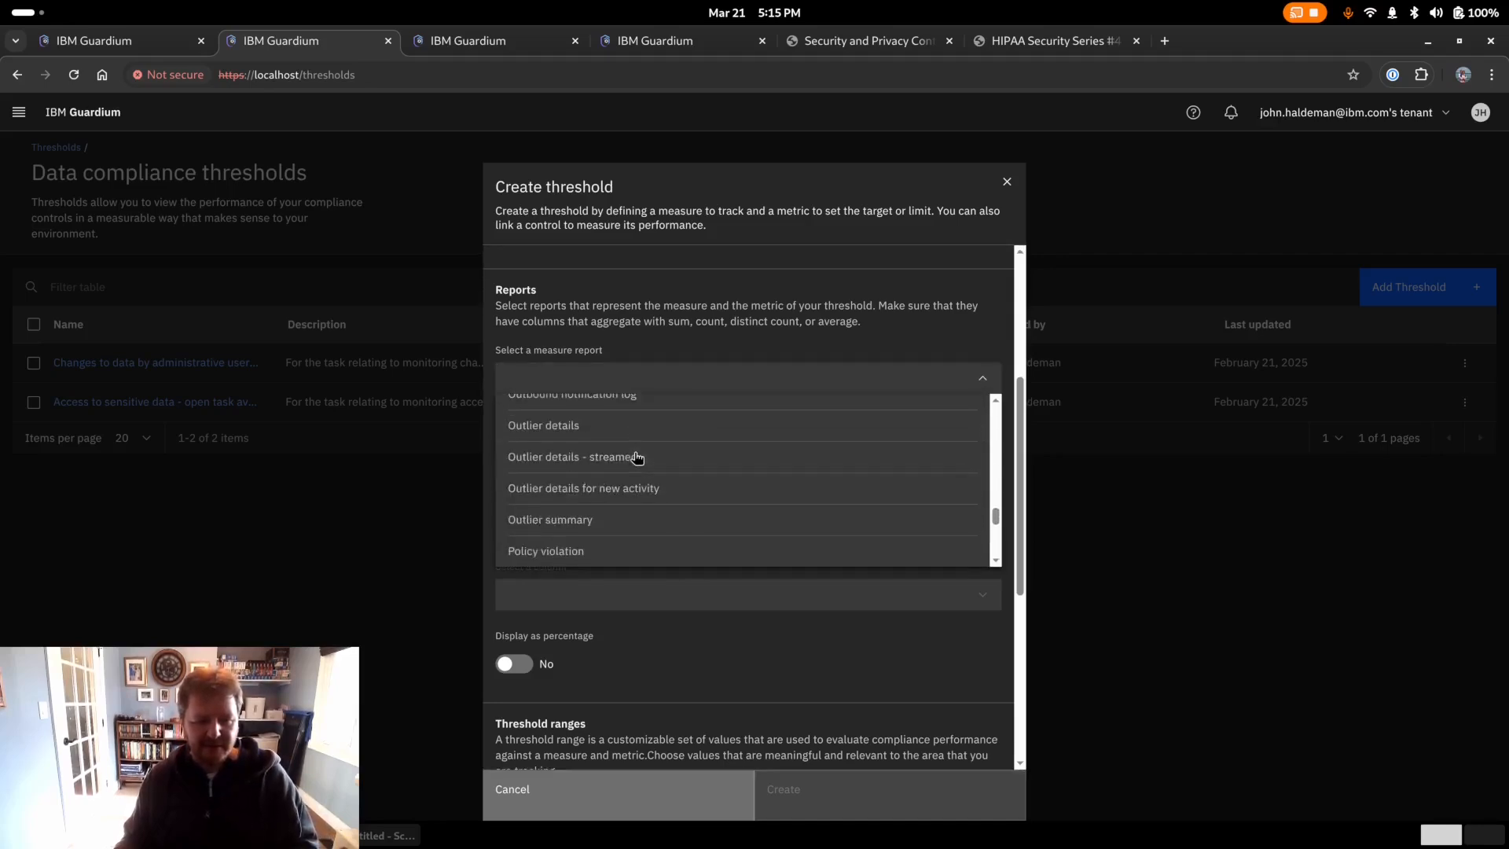
{"action": "scroll", "coordinate": [640, 458], "scroll_direction": "up", "scroll_amount": 3}
{"action": "scroll", "coordinate": [651, 483], "scroll_direction": "down", "scroll_amount": 5}
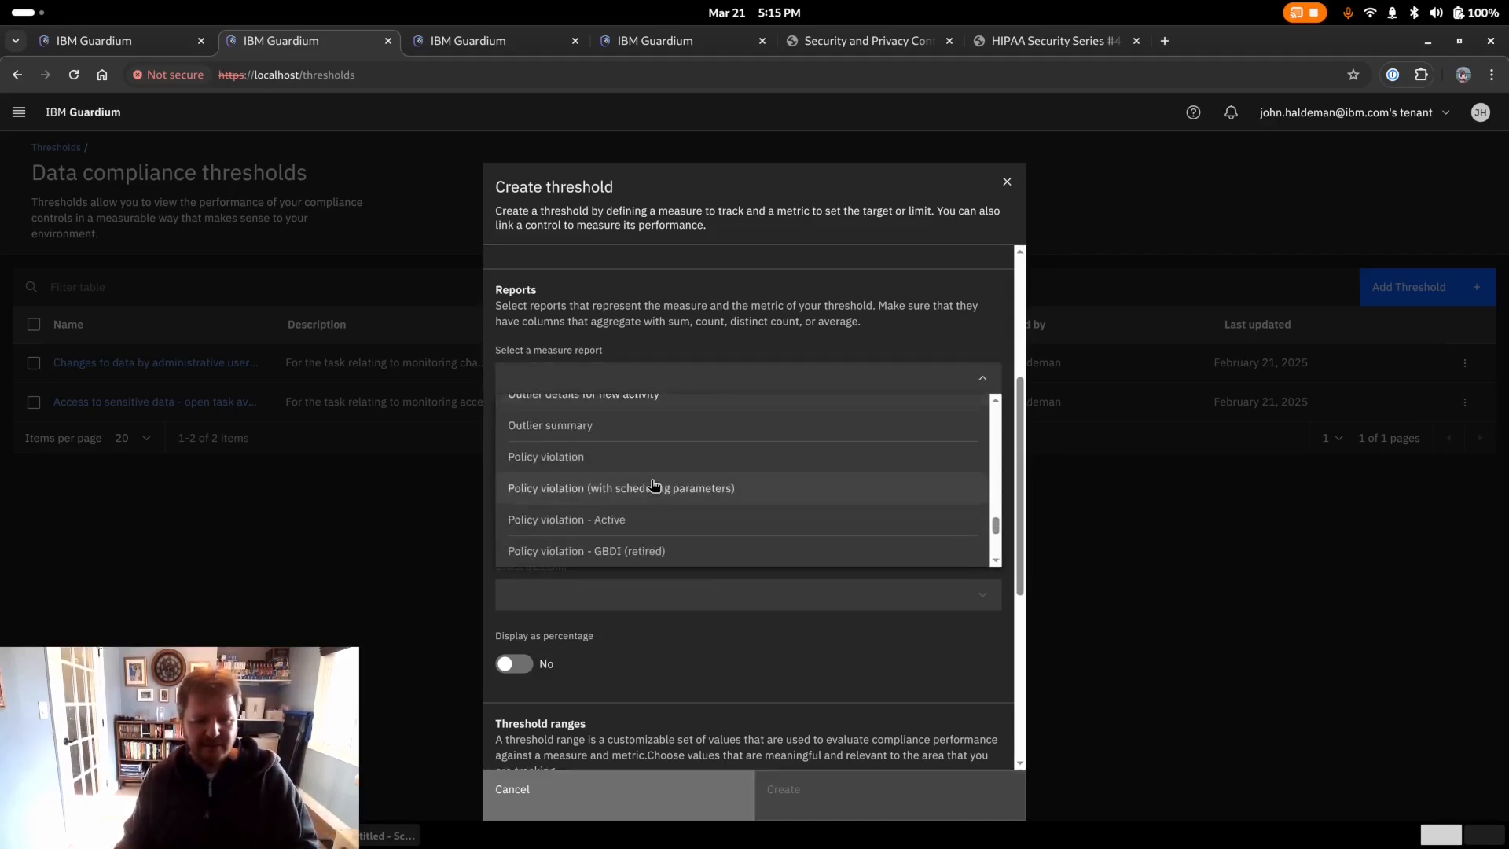
{"action": "scroll", "coordinate": [652, 485], "scroll_direction": "up", "scroll_amount": 2}
{"action": "scroll", "coordinate": [653, 486], "scroll_direction": "down", "scroll_amount": 10}
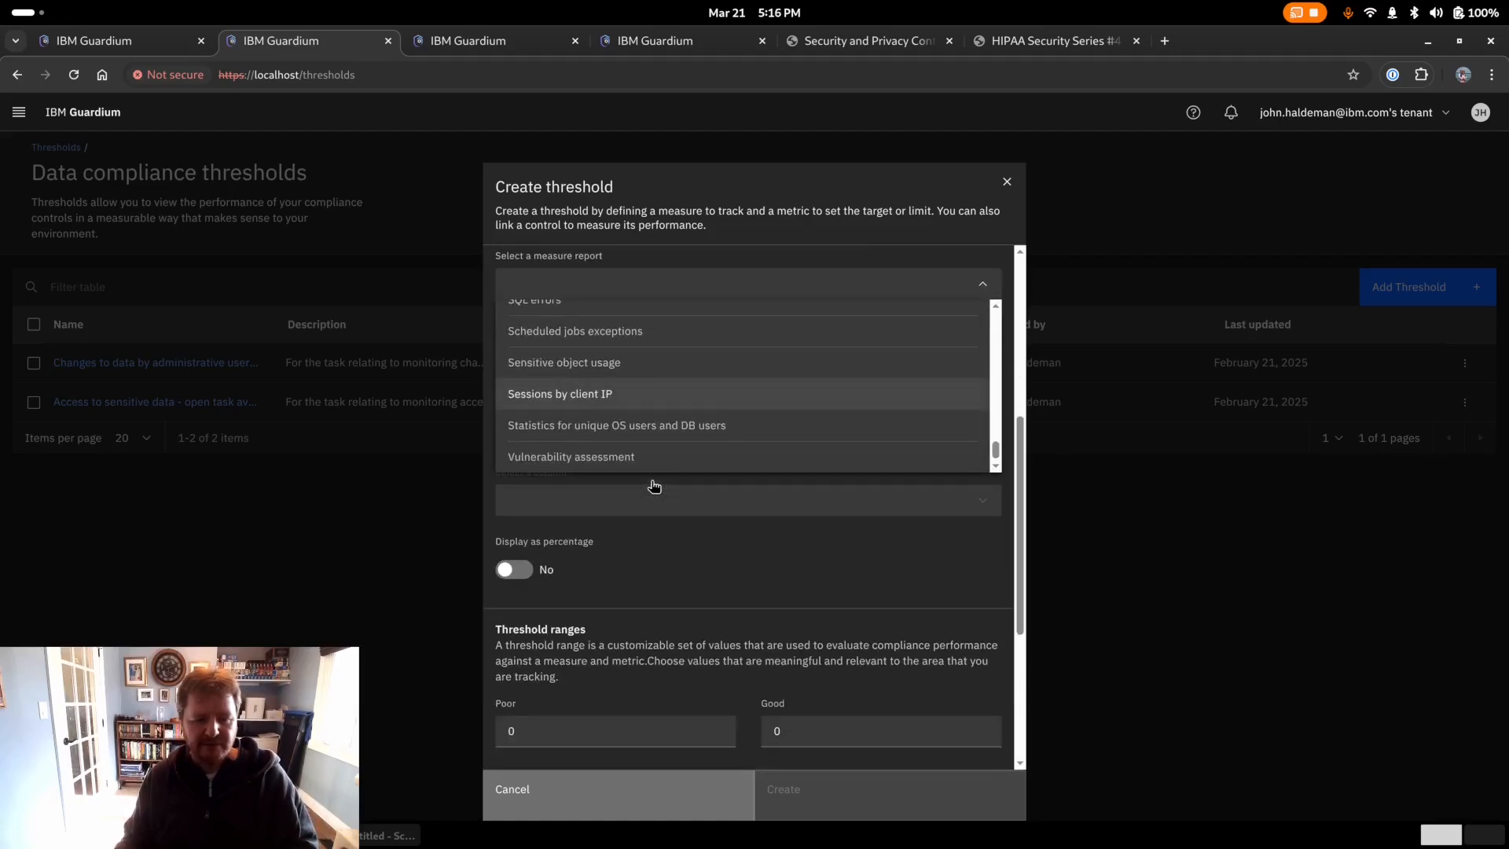
{"action": "left_click", "coordinate": [666, 435]}
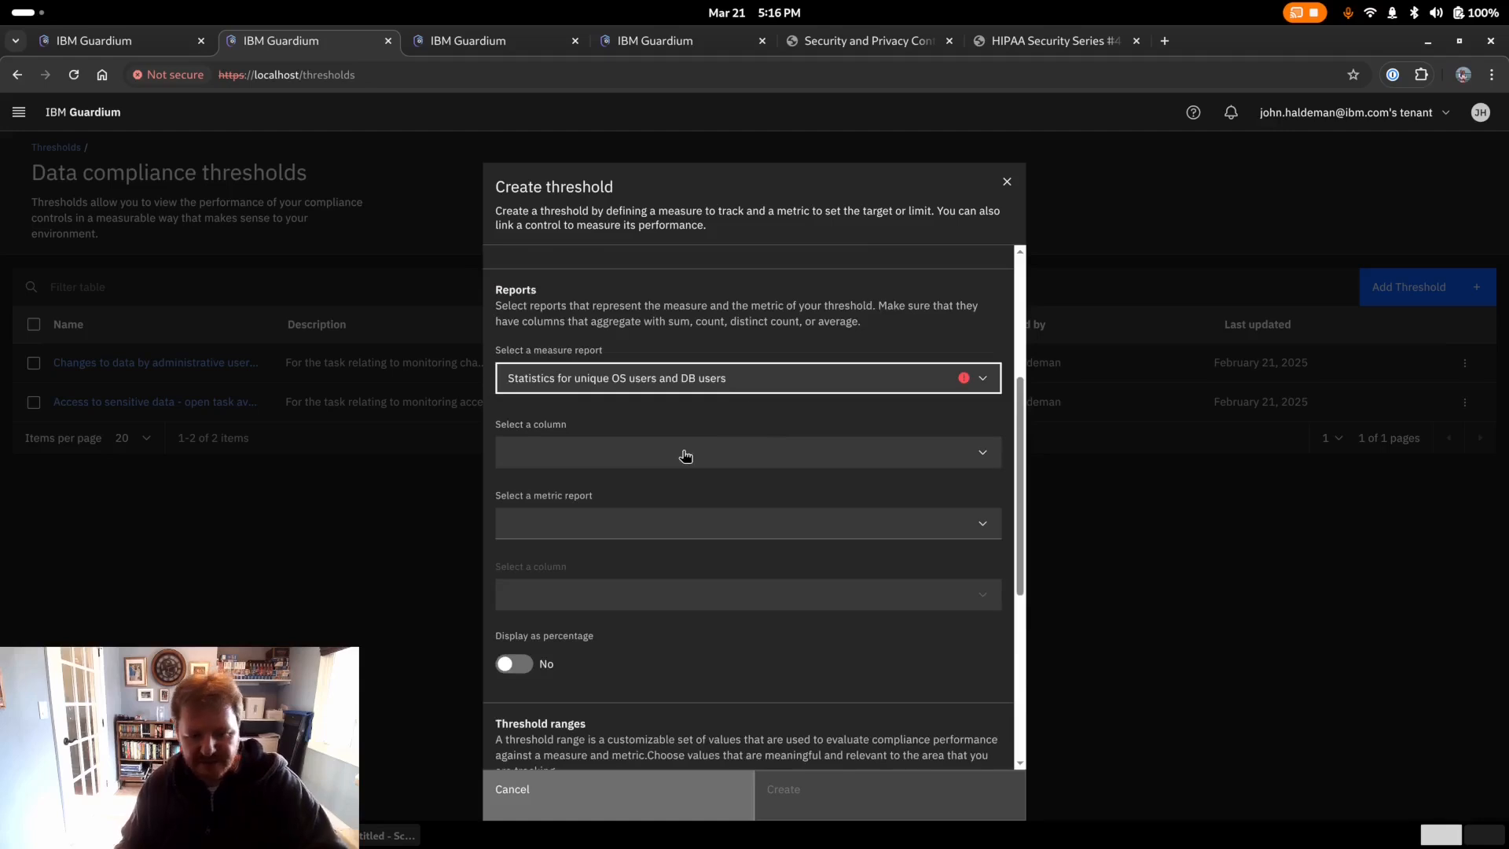
{"action": "left_click", "coordinate": [716, 458]}
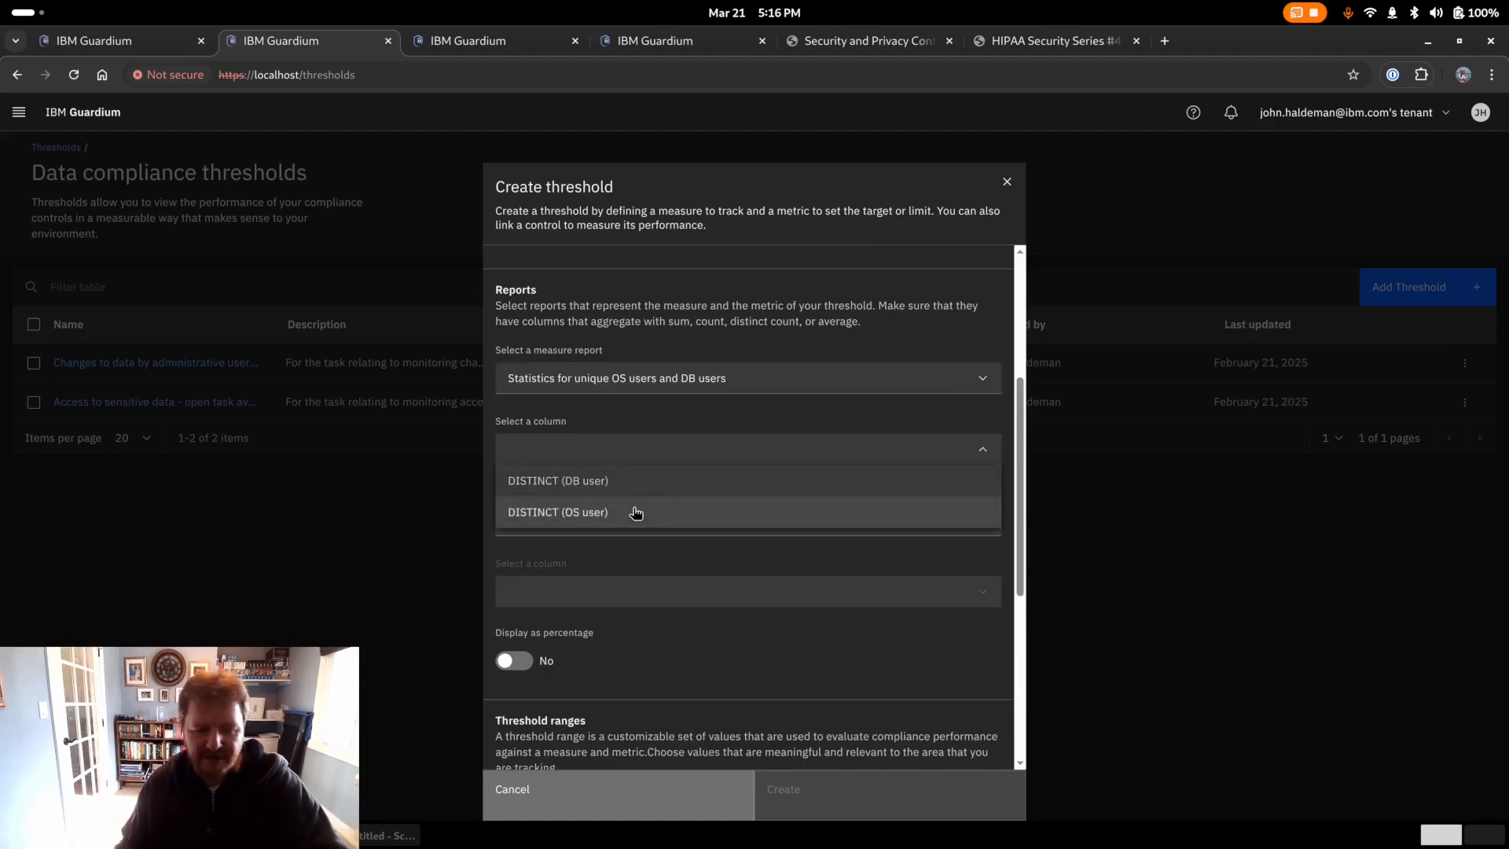
{"action": "left_click", "coordinate": [723, 512]}
- Choose "Statistics for unique OS users and DB users" as the metric report with DISTINCT (DB user) as its column
{"action": "left_click", "coordinate": [683, 515]}
{"action": "scroll", "coordinate": [629, 589], "scroll_direction": "down", "scroll_amount": 10}
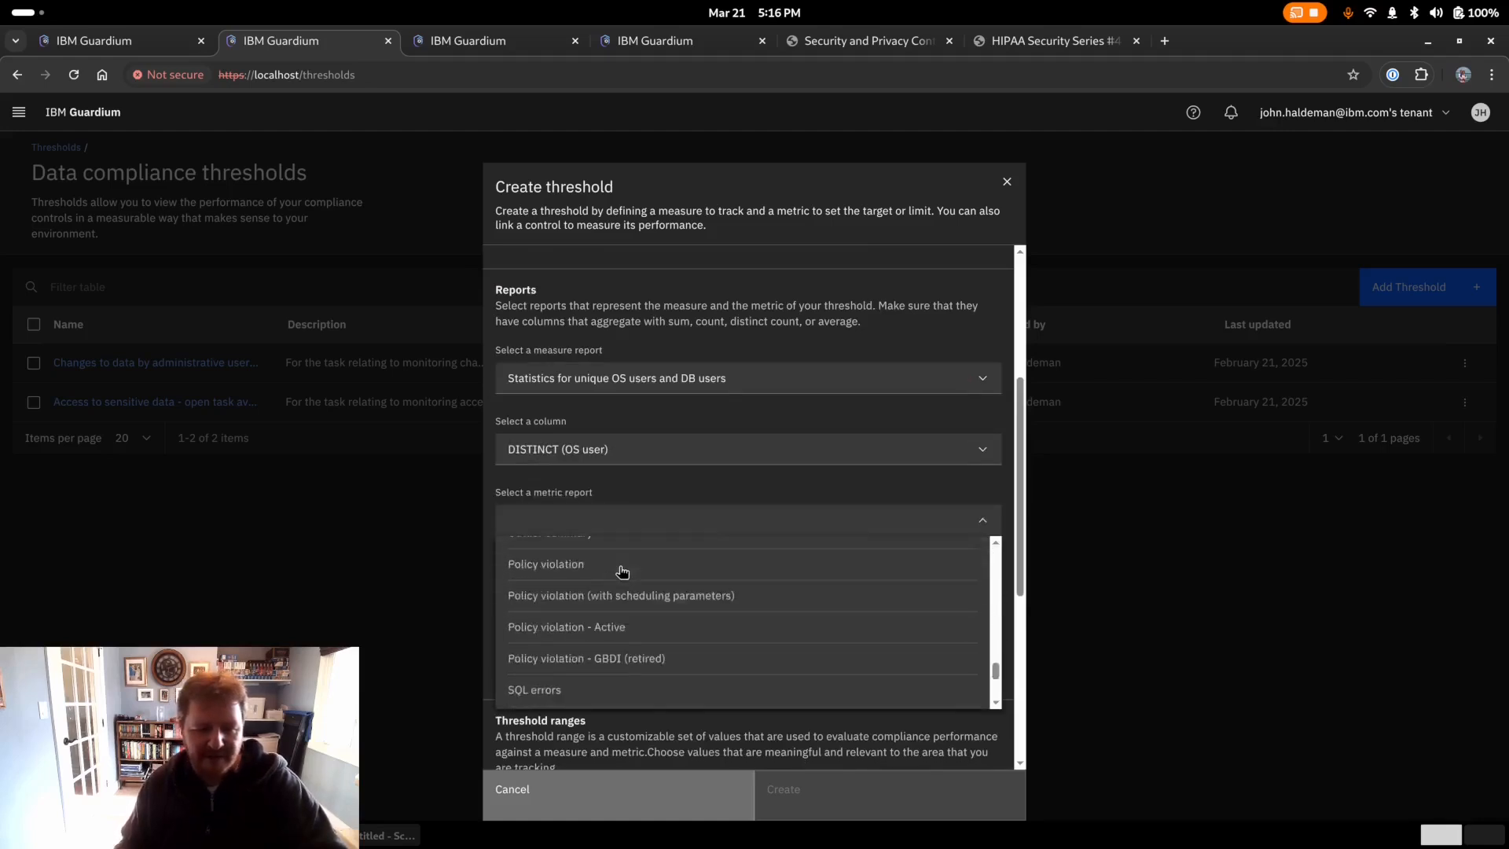
{"action": "scroll", "coordinate": [613, 550], "scroll_direction": "up", "scroll_amount": 5}
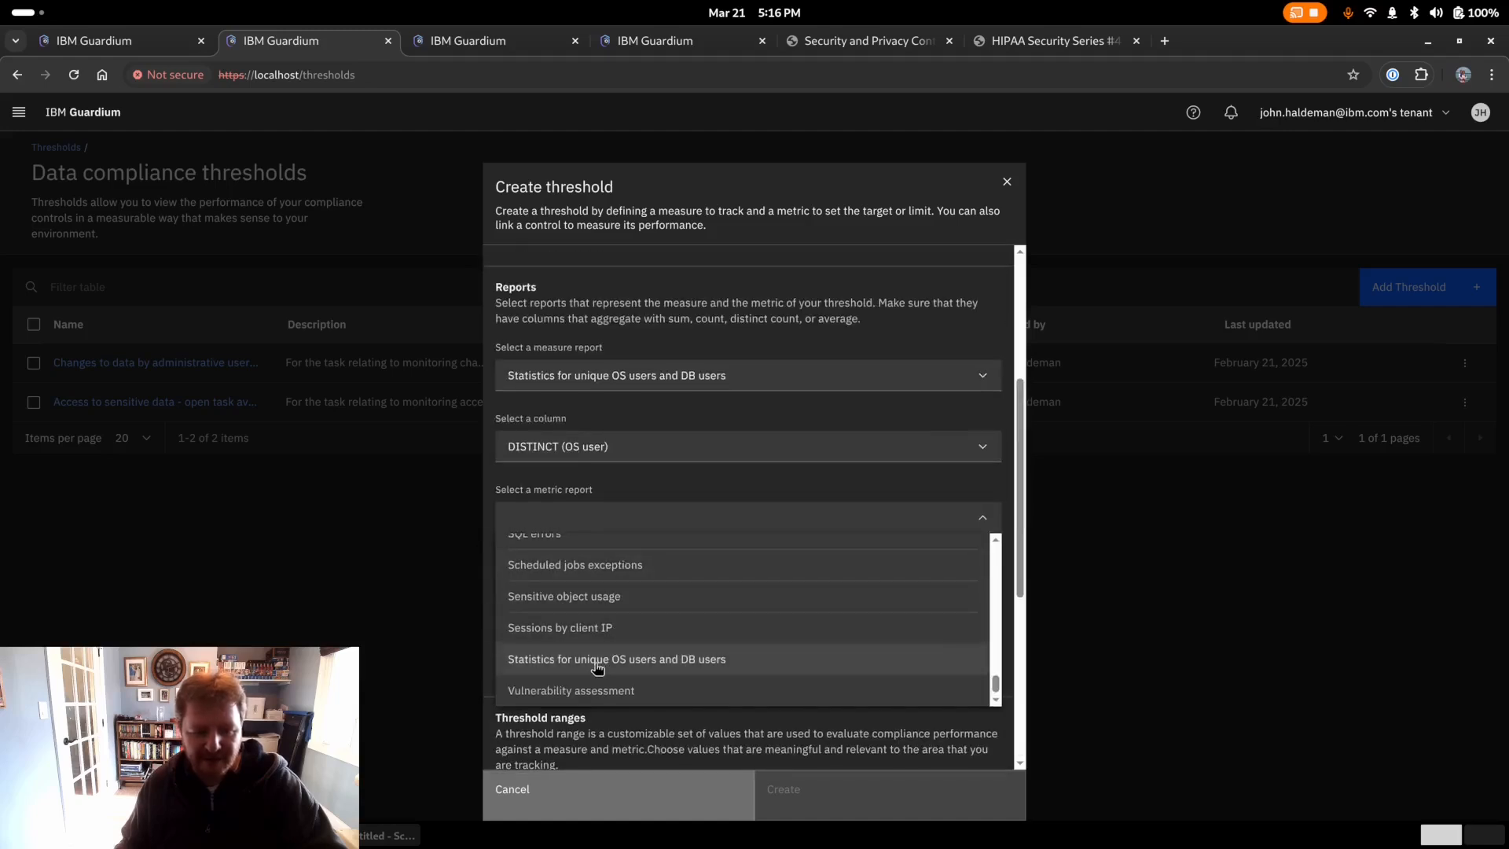
{"action": "left_click", "coordinate": [599, 668]}
{"action": "left_click", "coordinate": [562, 595]}
{"action": "left_click", "coordinate": [628, 650]}
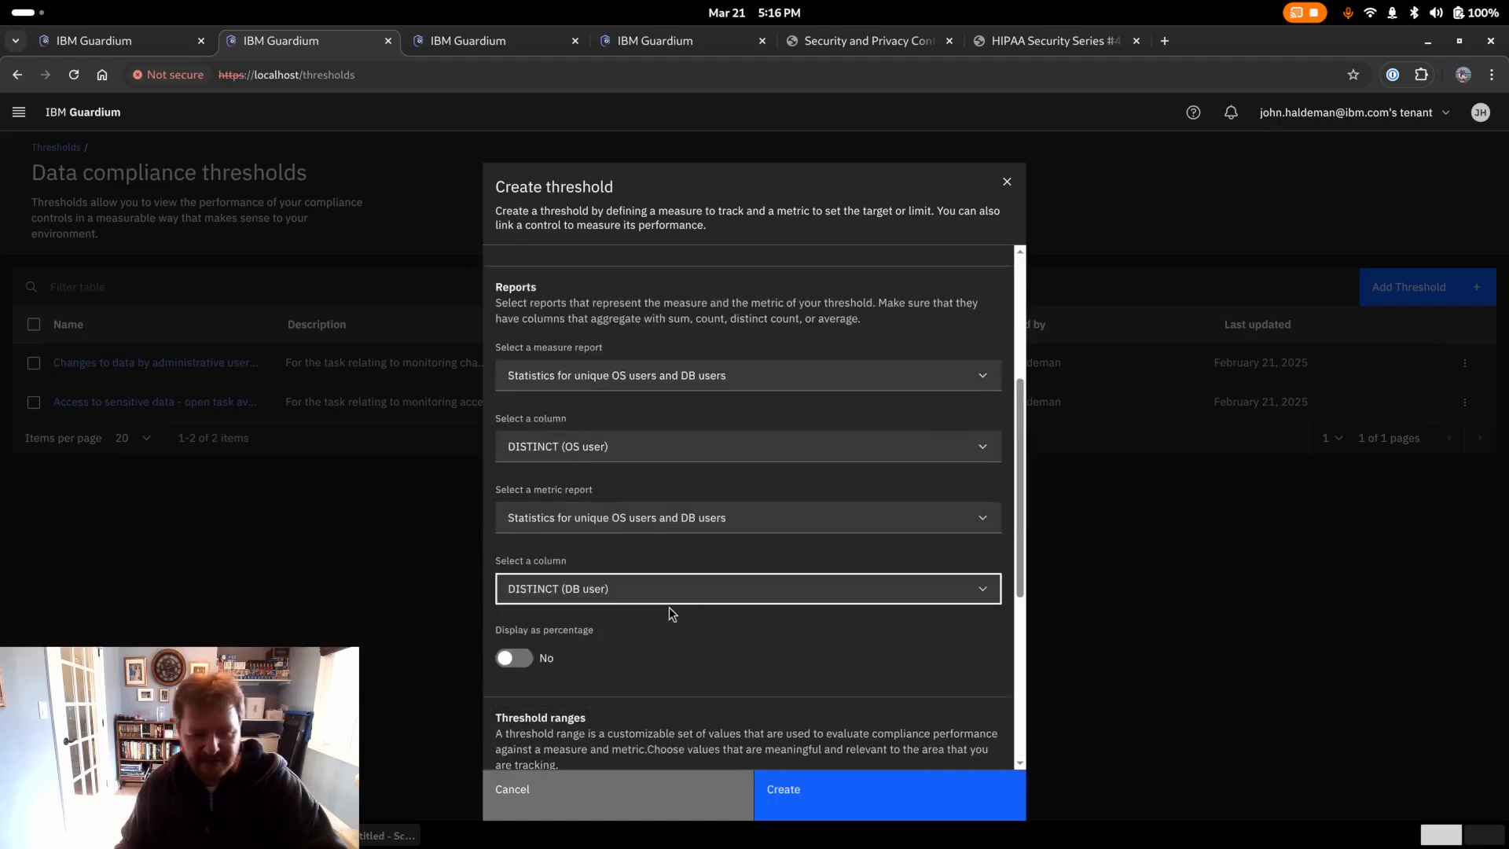
- Set the threshold ranges to 4 for Poor and 2 for Good
{"action": "scroll", "coordinate": [778, 629], "scroll_direction": "down", "scroll_amount": 3}
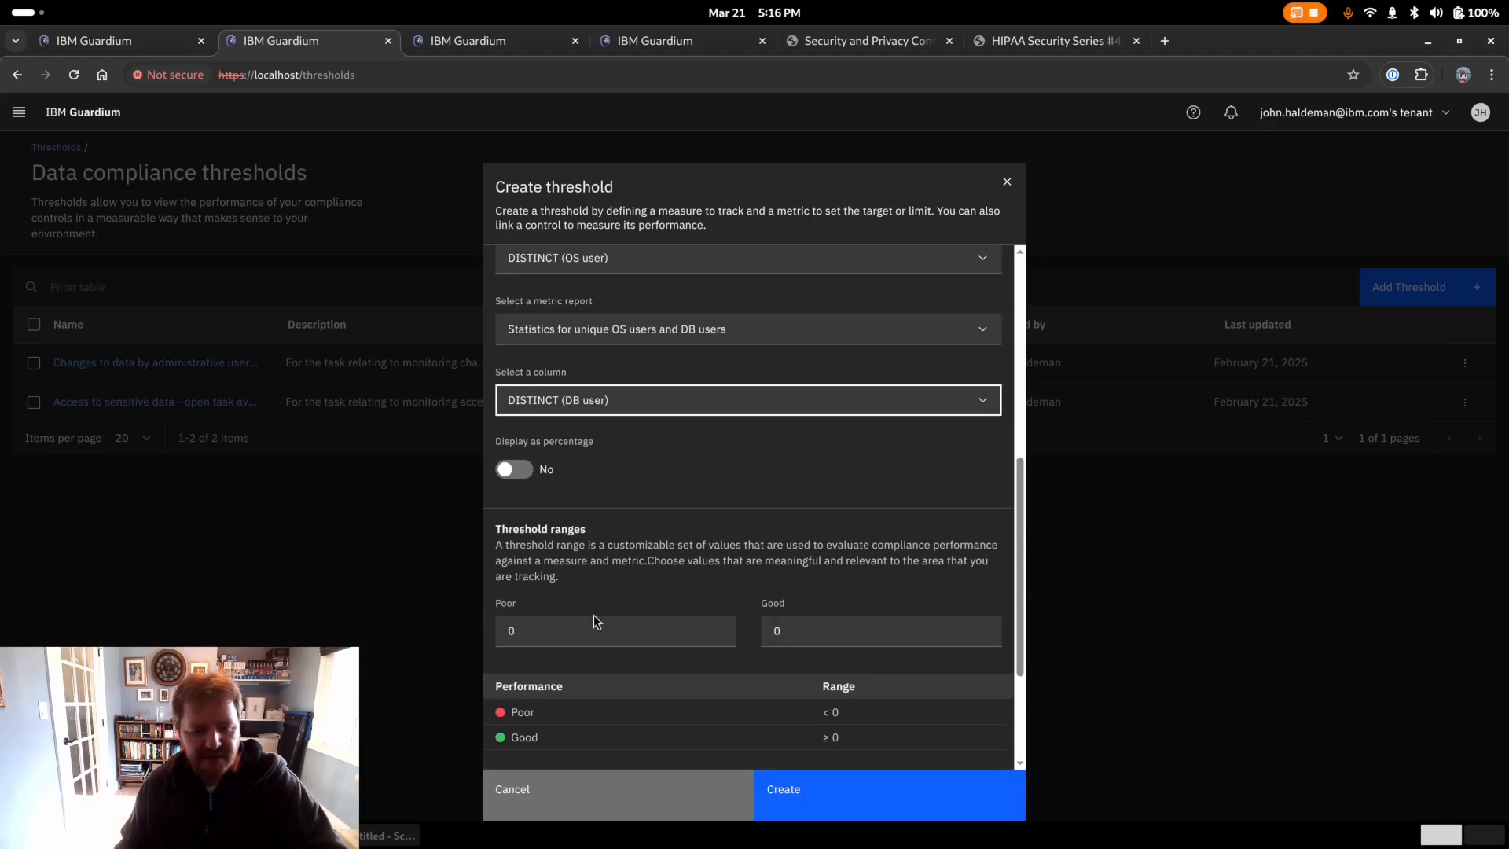
{"action": "left_click", "coordinate": [584, 632]}
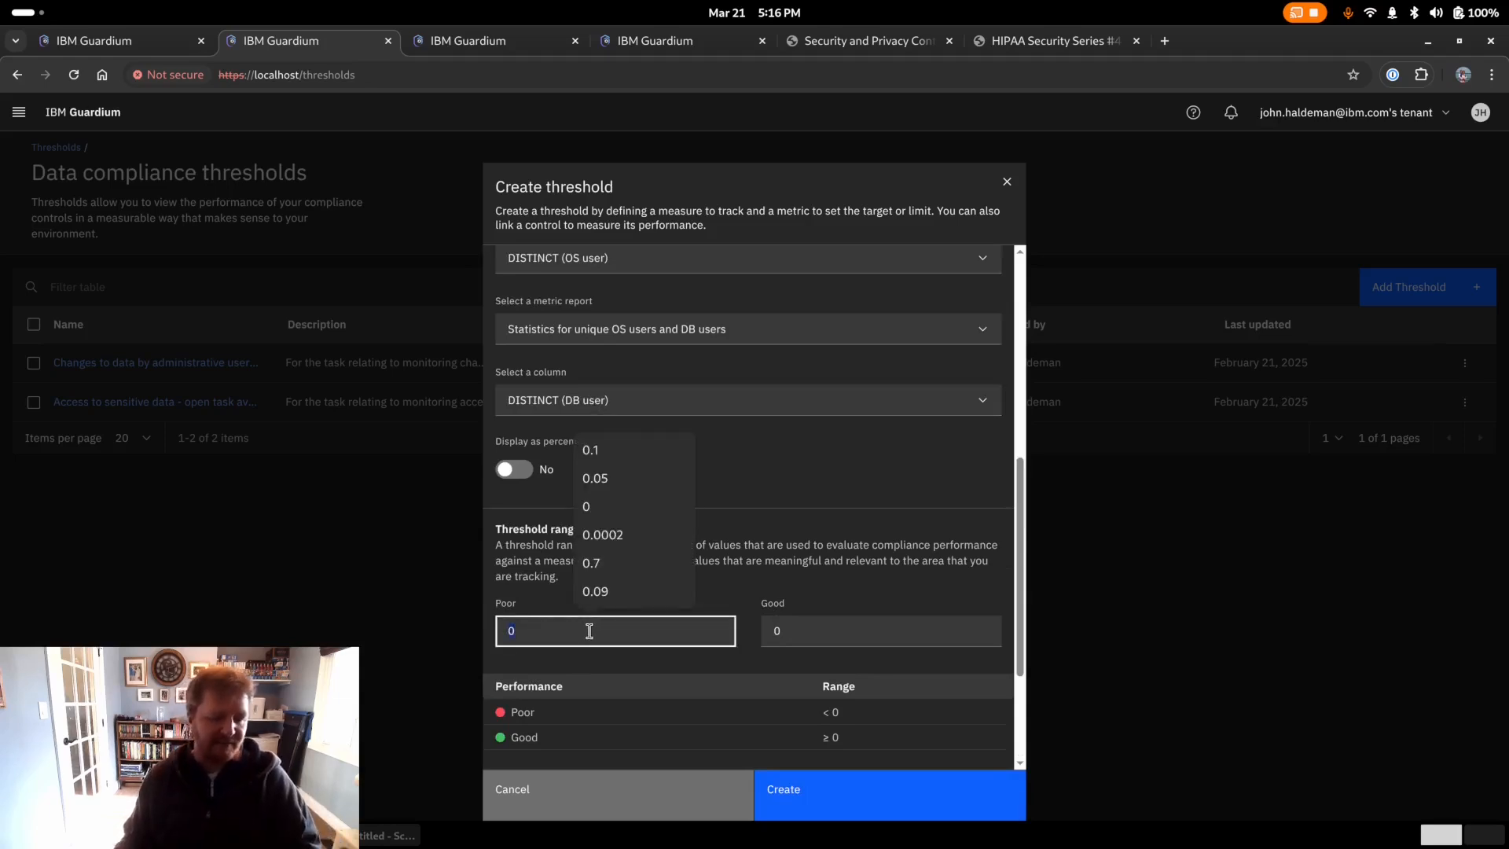
{"action": "type", "text": "4"}
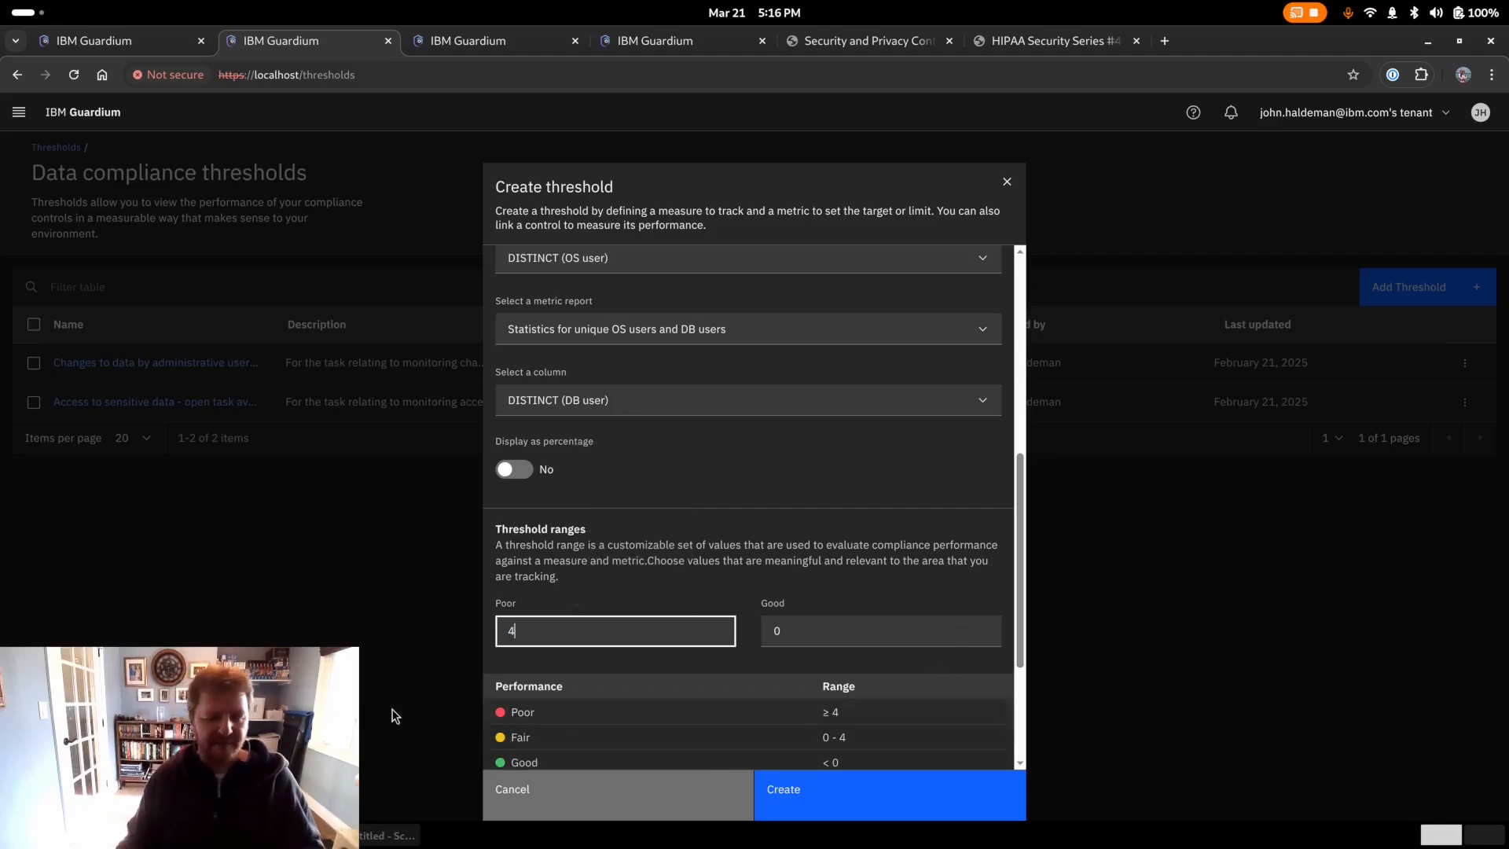
{"action": "left_click", "coordinate": [808, 622]}
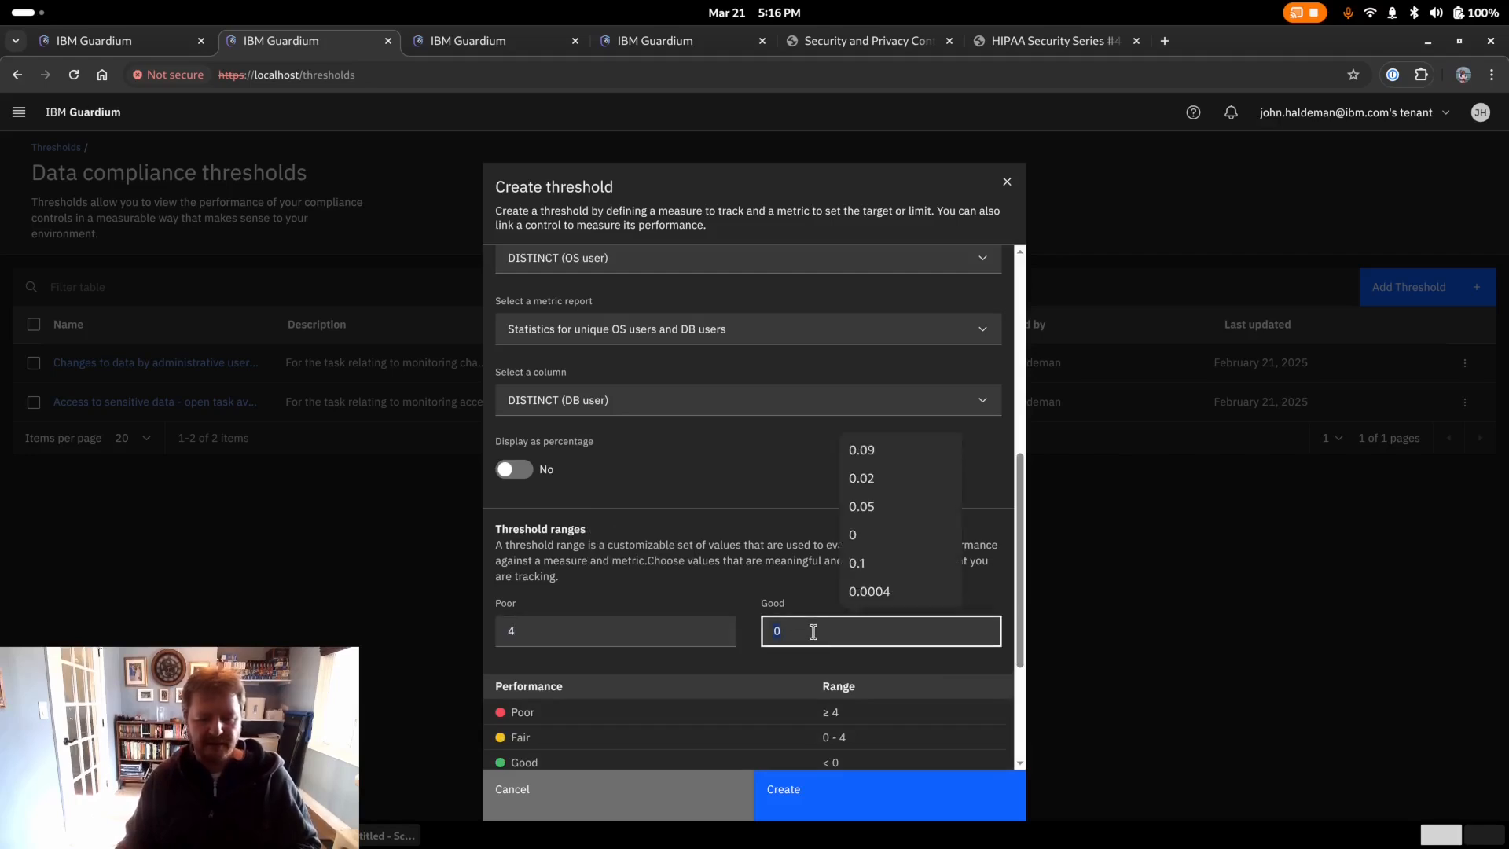
{"action": "key", "text": "BackSpace"}
{"action": "type", "text": "2"}
{"action": "left_click", "coordinate": [795, 588]}
{"action": "scroll", "coordinate": [805, 586], "scroll_direction": "down", "scroll_amount": 2}
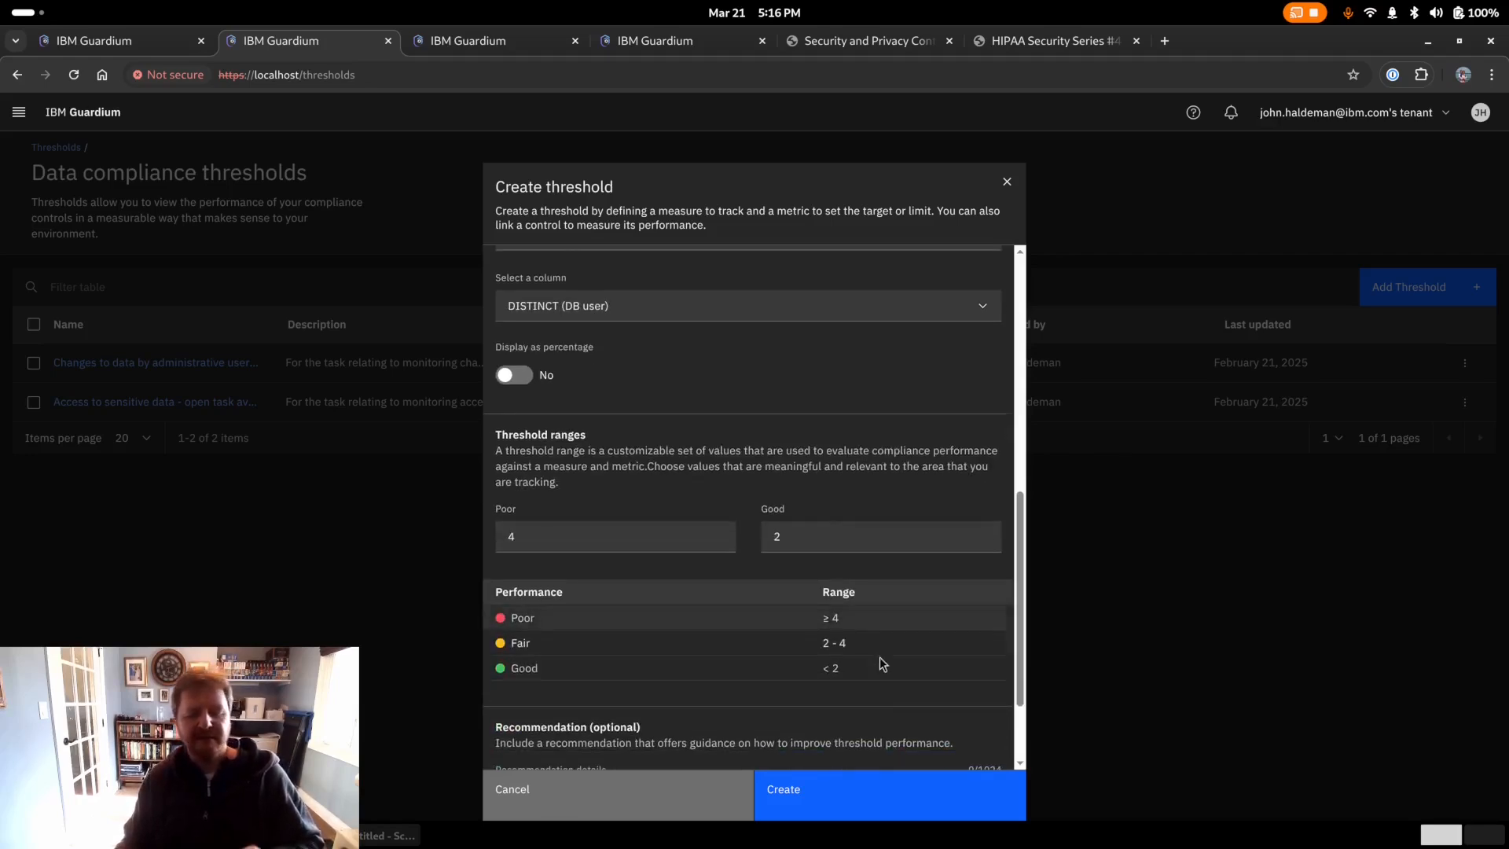
{"action": "scroll", "coordinate": [889, 714], "scroll_direction": "down", "scroll_amount": 2}
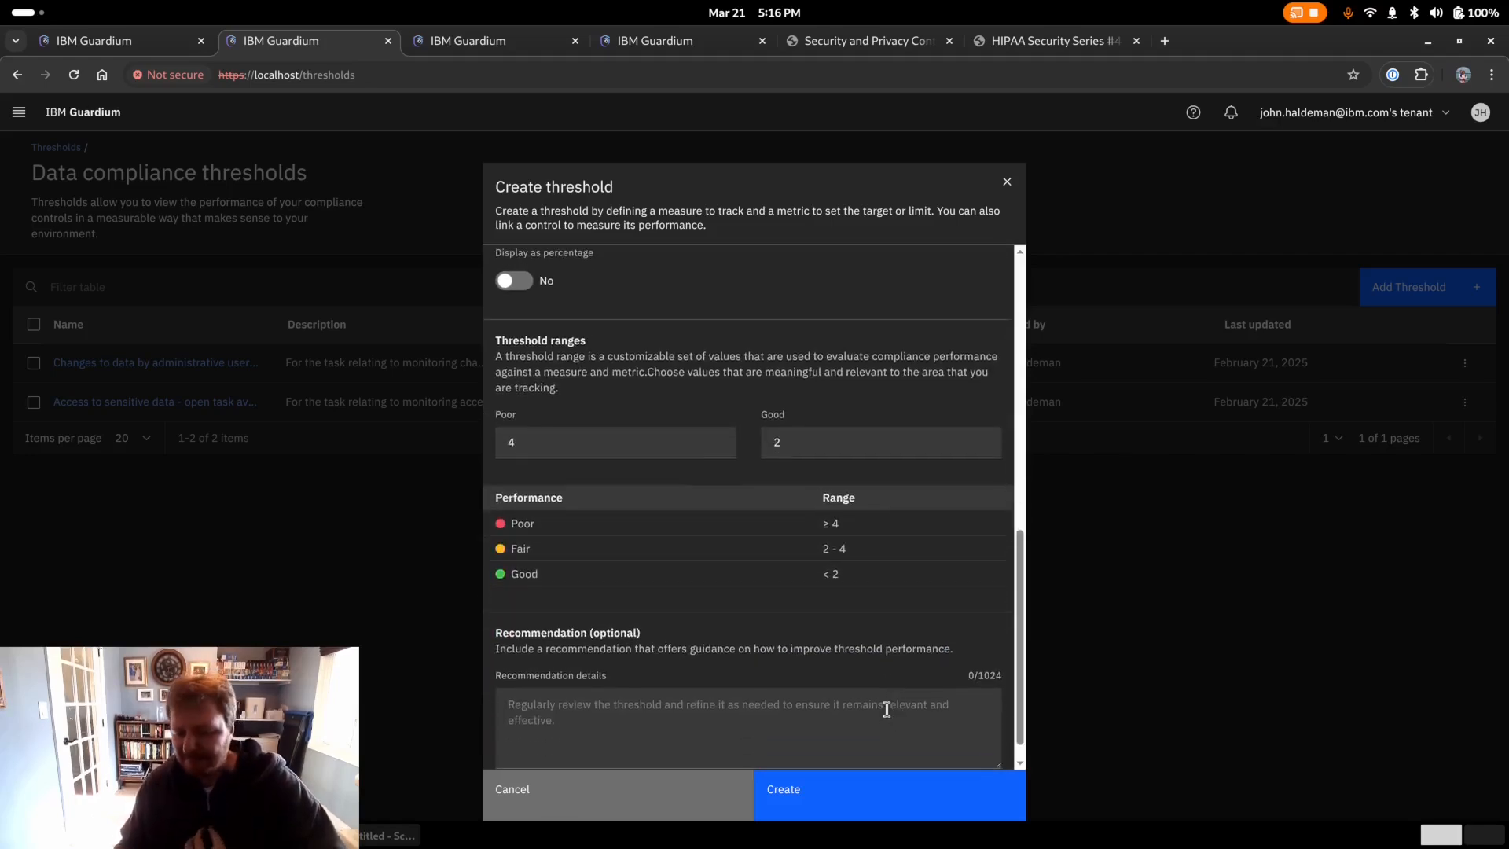
{"action": "scroll", "coordinate": [887, 709], "scroll_direction": "down", "scroll_amount": 1}
{"action": "left_click", "coordinate": [828, 691]}
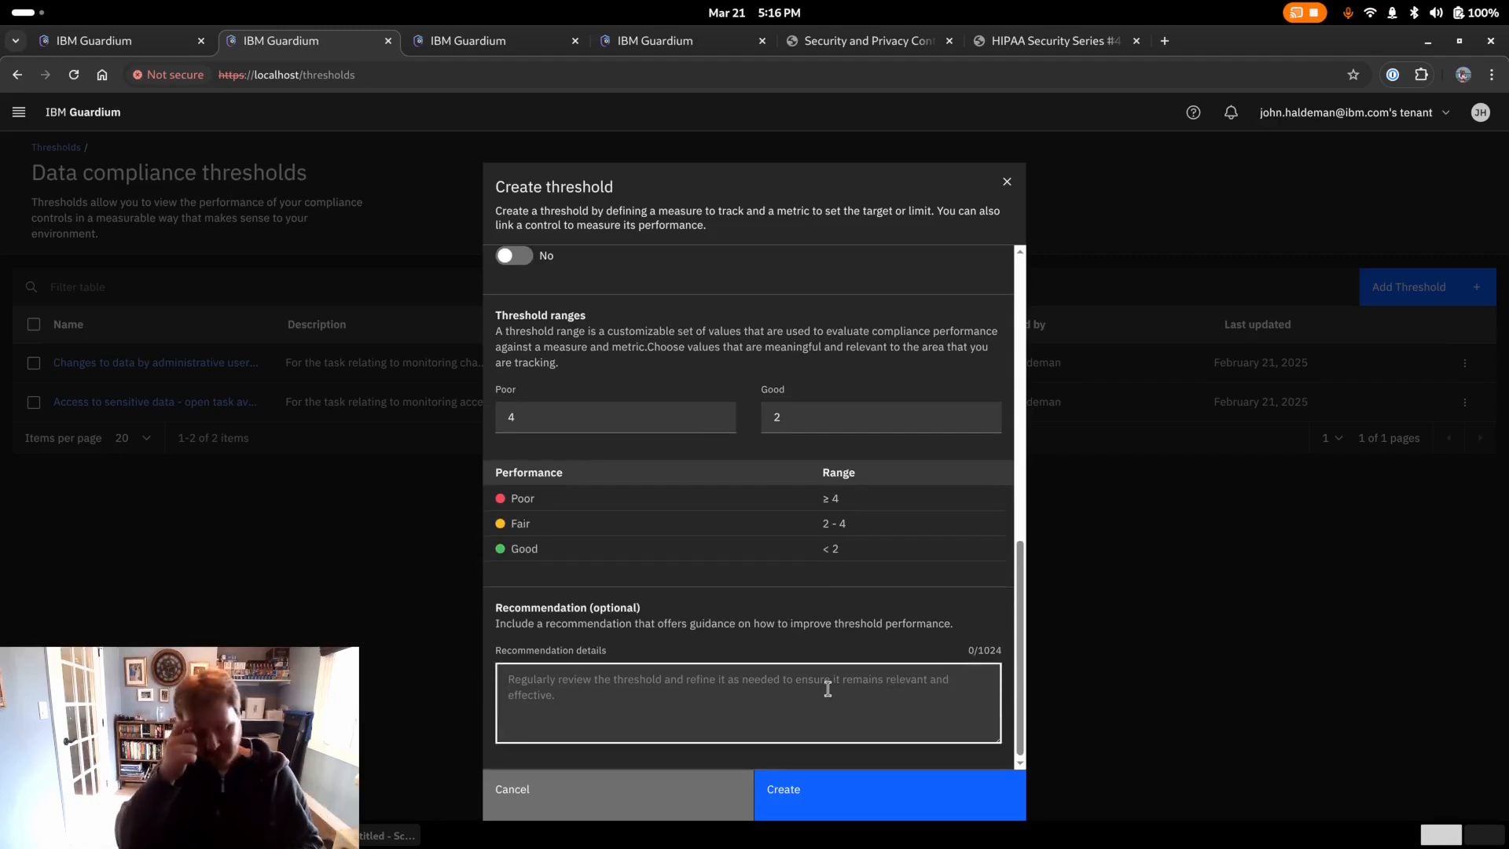
{"action": "type", "text": "This shows the number of"}
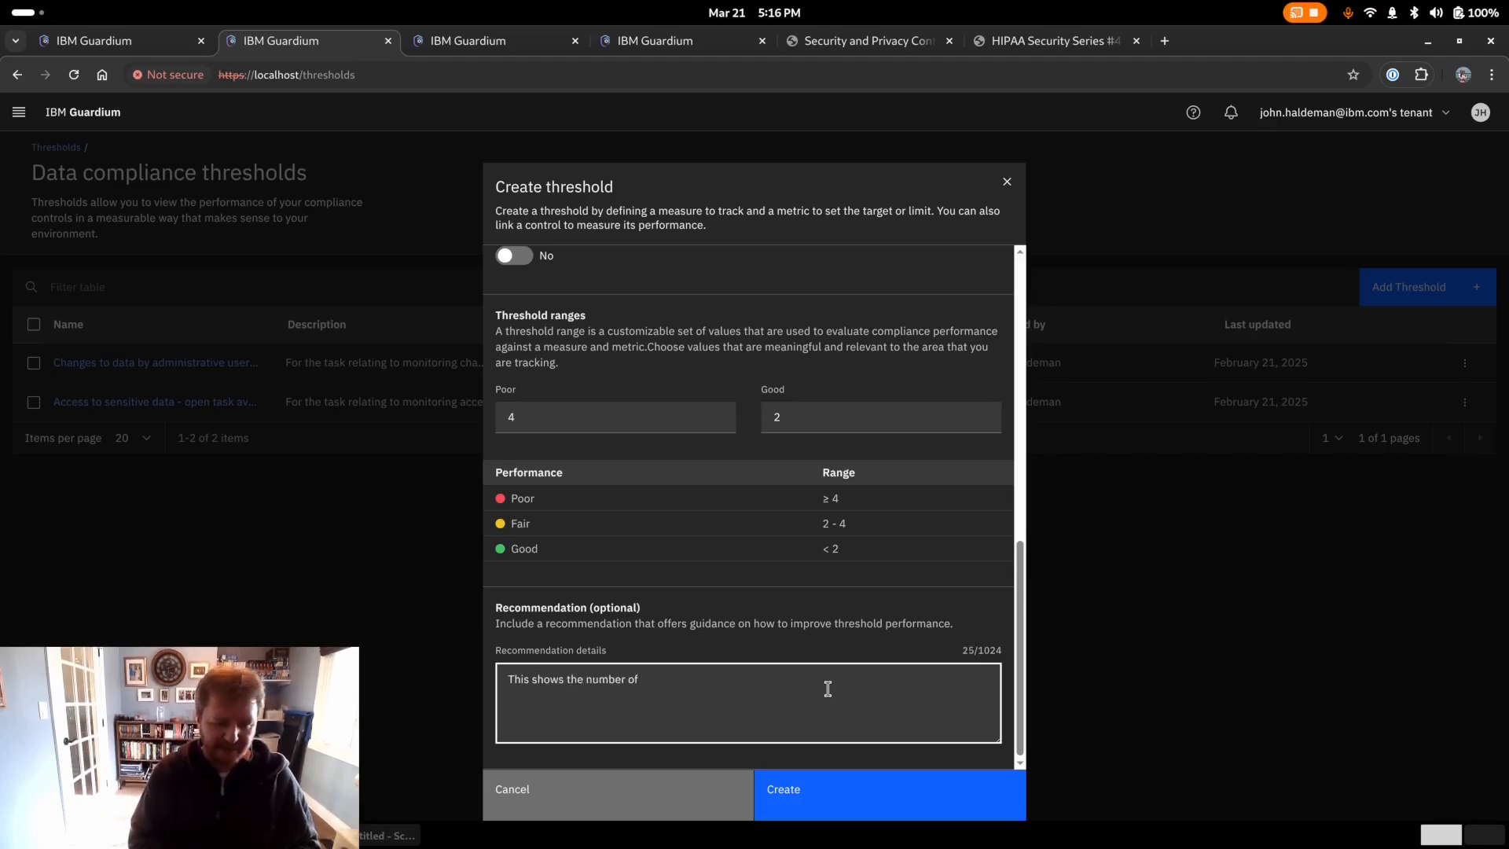
{"action": "key", "text": "ctrl+a"}
{"action": "key", "text": "BackSpace"}
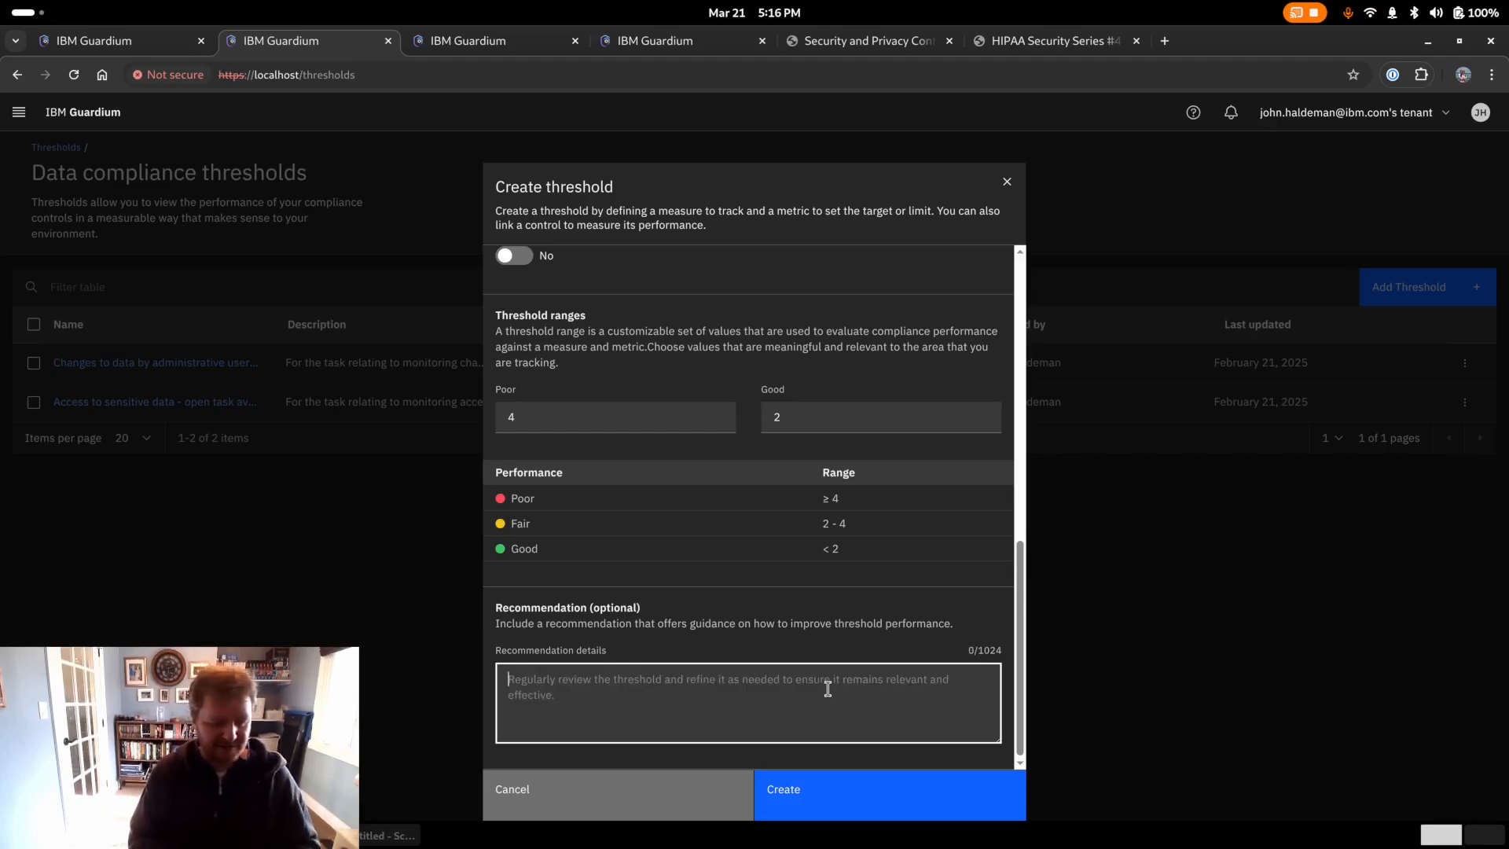
- Enter "Contact users that appear to be sharing accounts and ask them to get individual accounts." as the threshold's recommendation details
{"action": "type", "text": "Contact"}
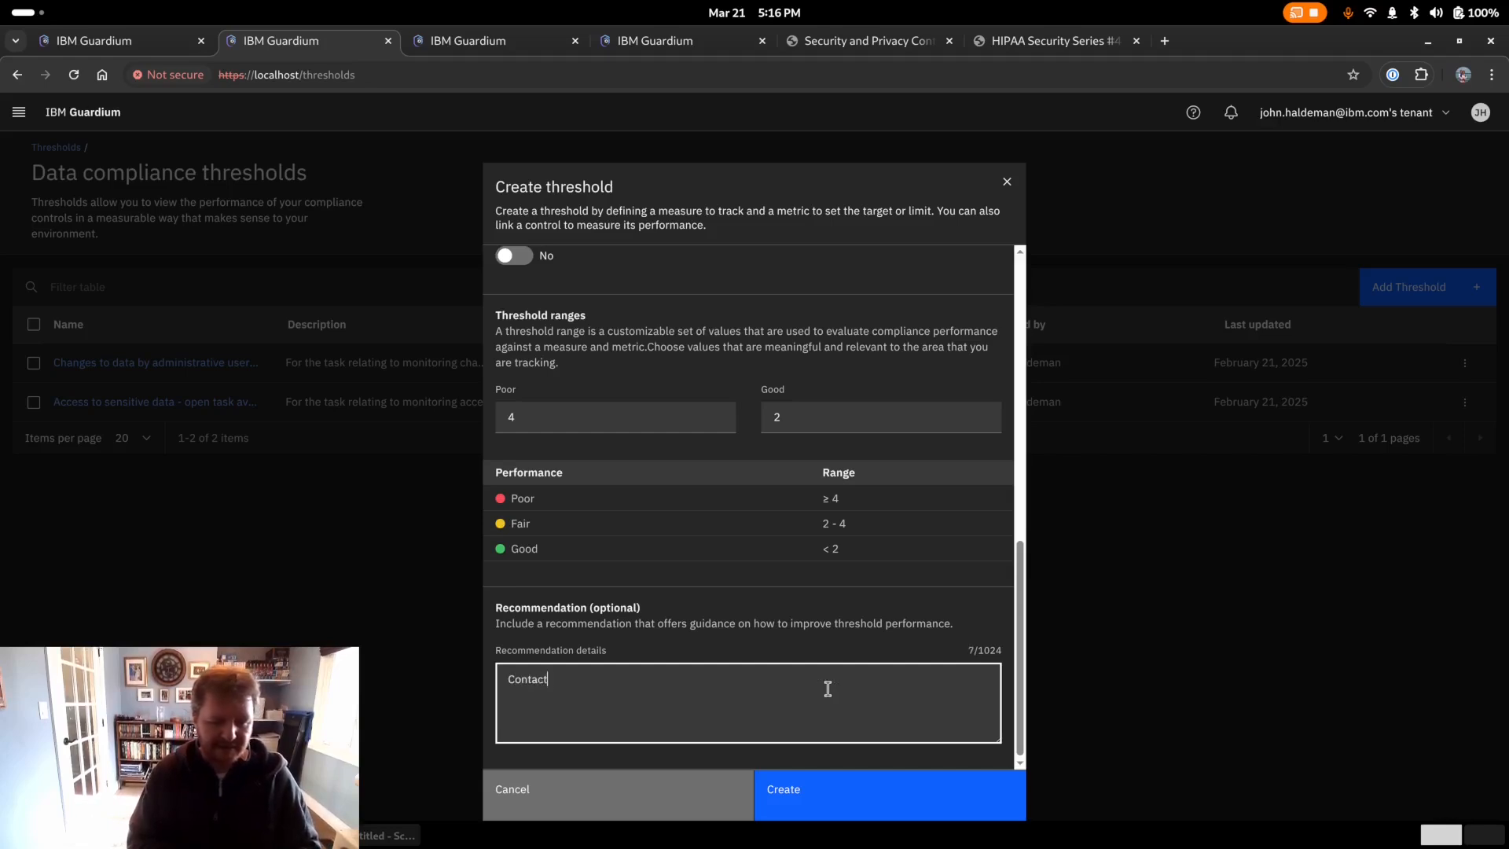
{"action": "type", "text": " usrrs that "}
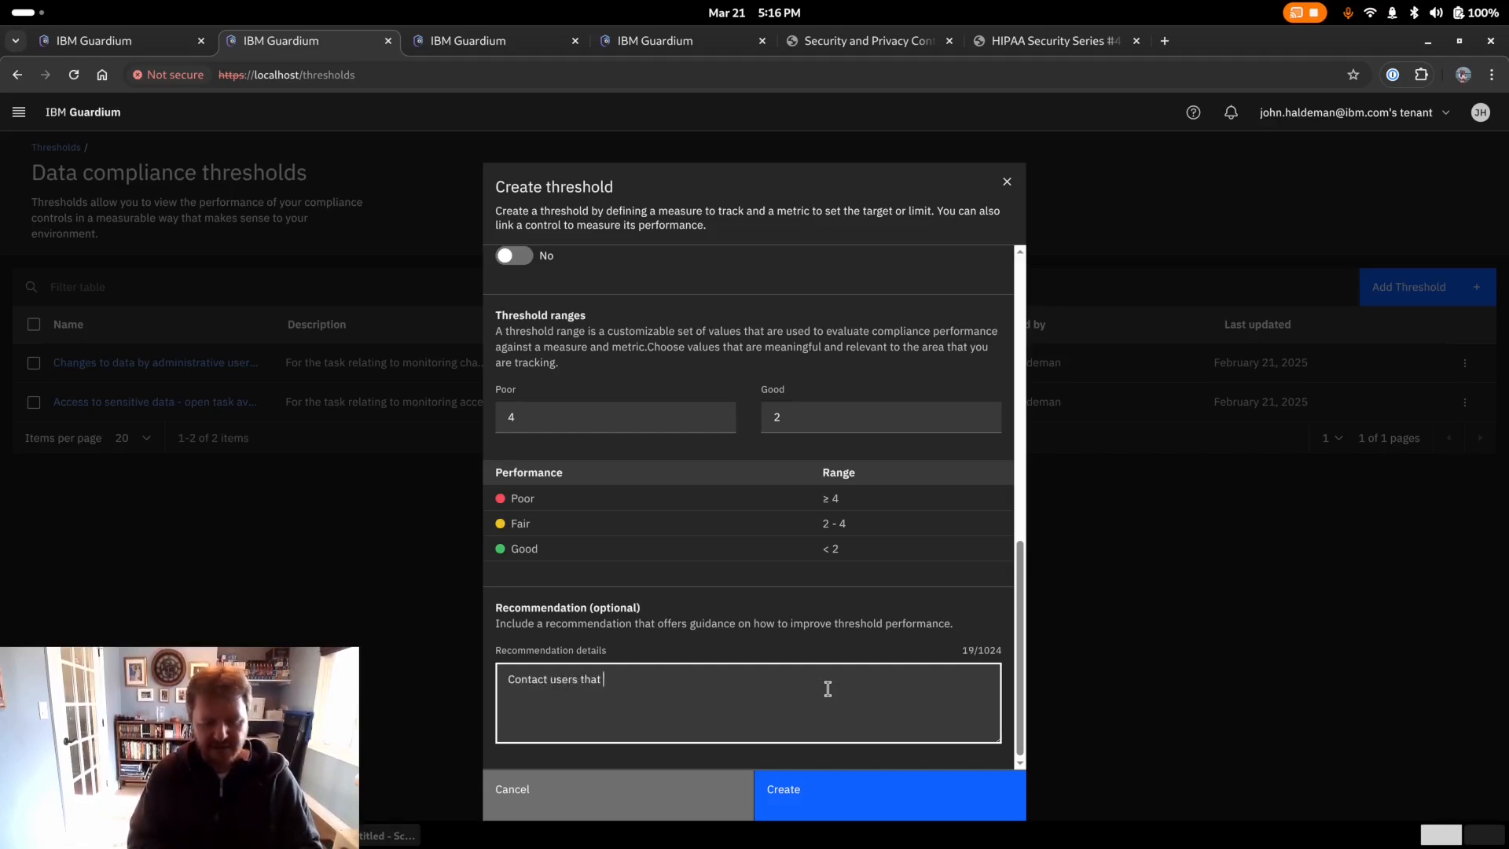
{"action": "type", "text": "appear to be"}
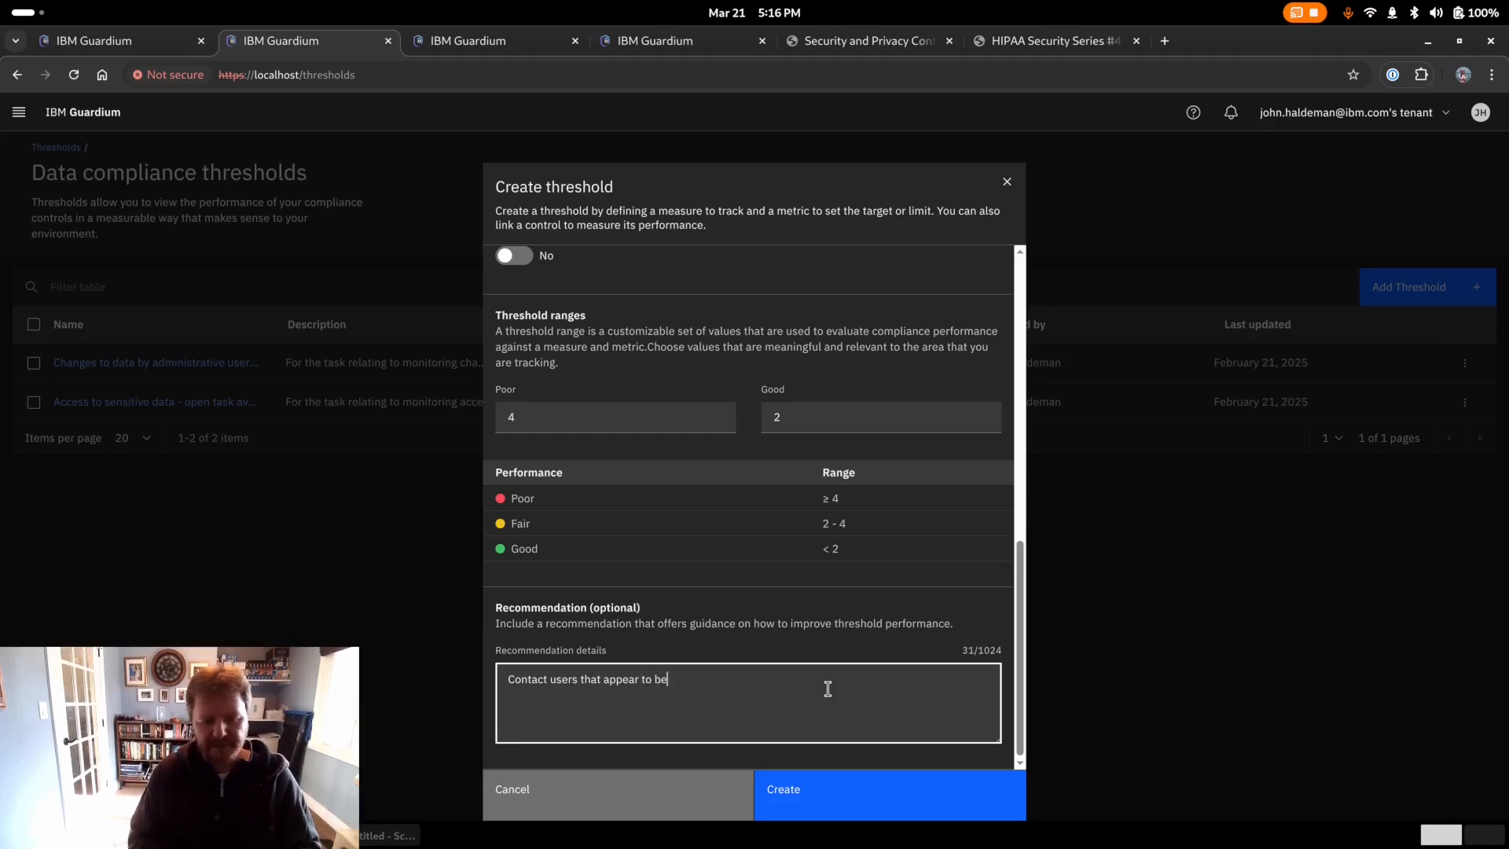
{"action": "type", "text": " sharing accounts and ask th"}
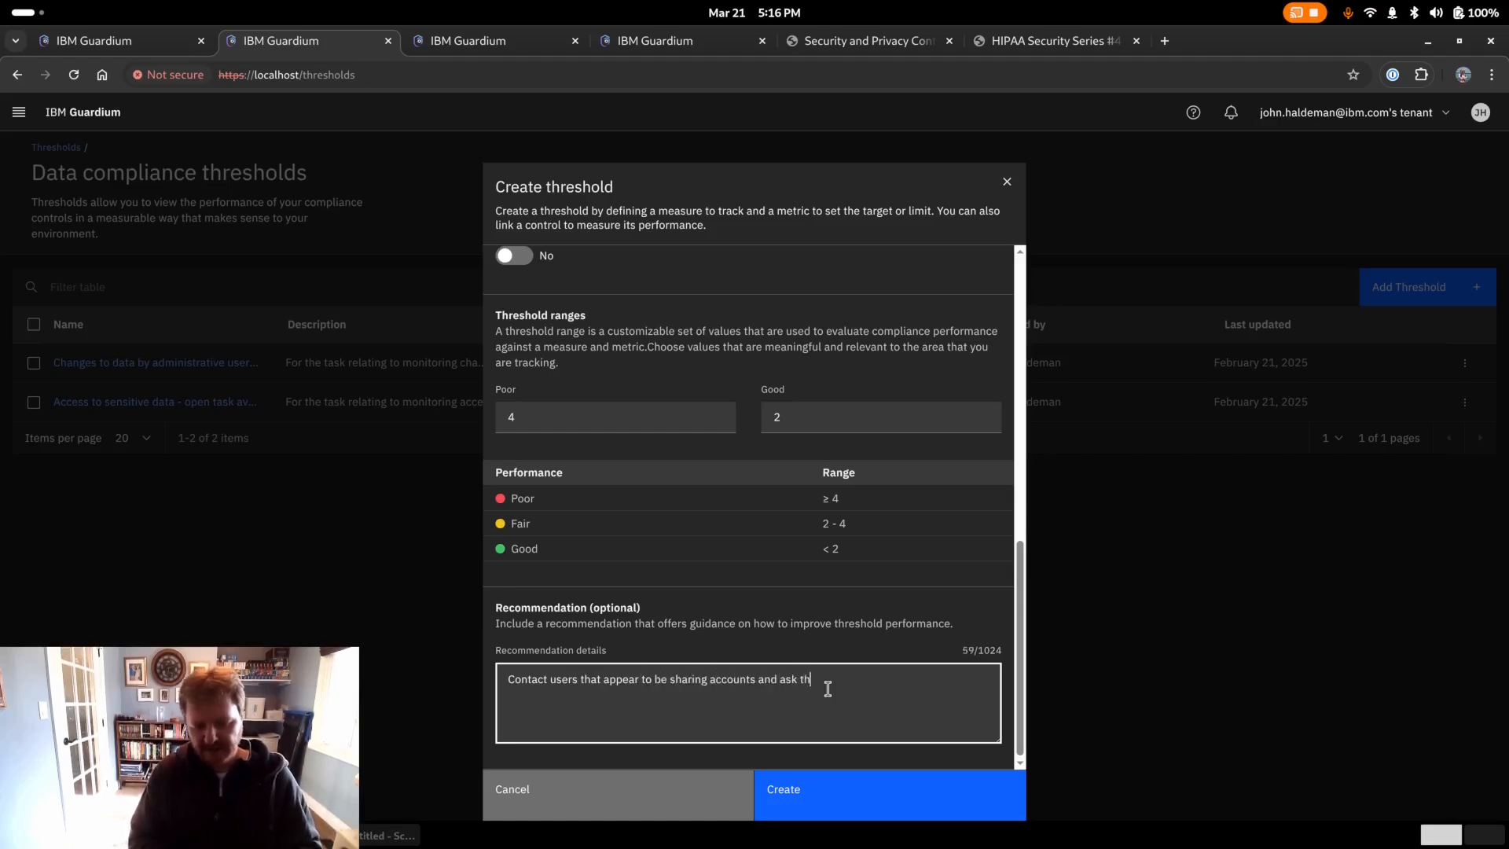
{"action": "type", "text": "individual account"}
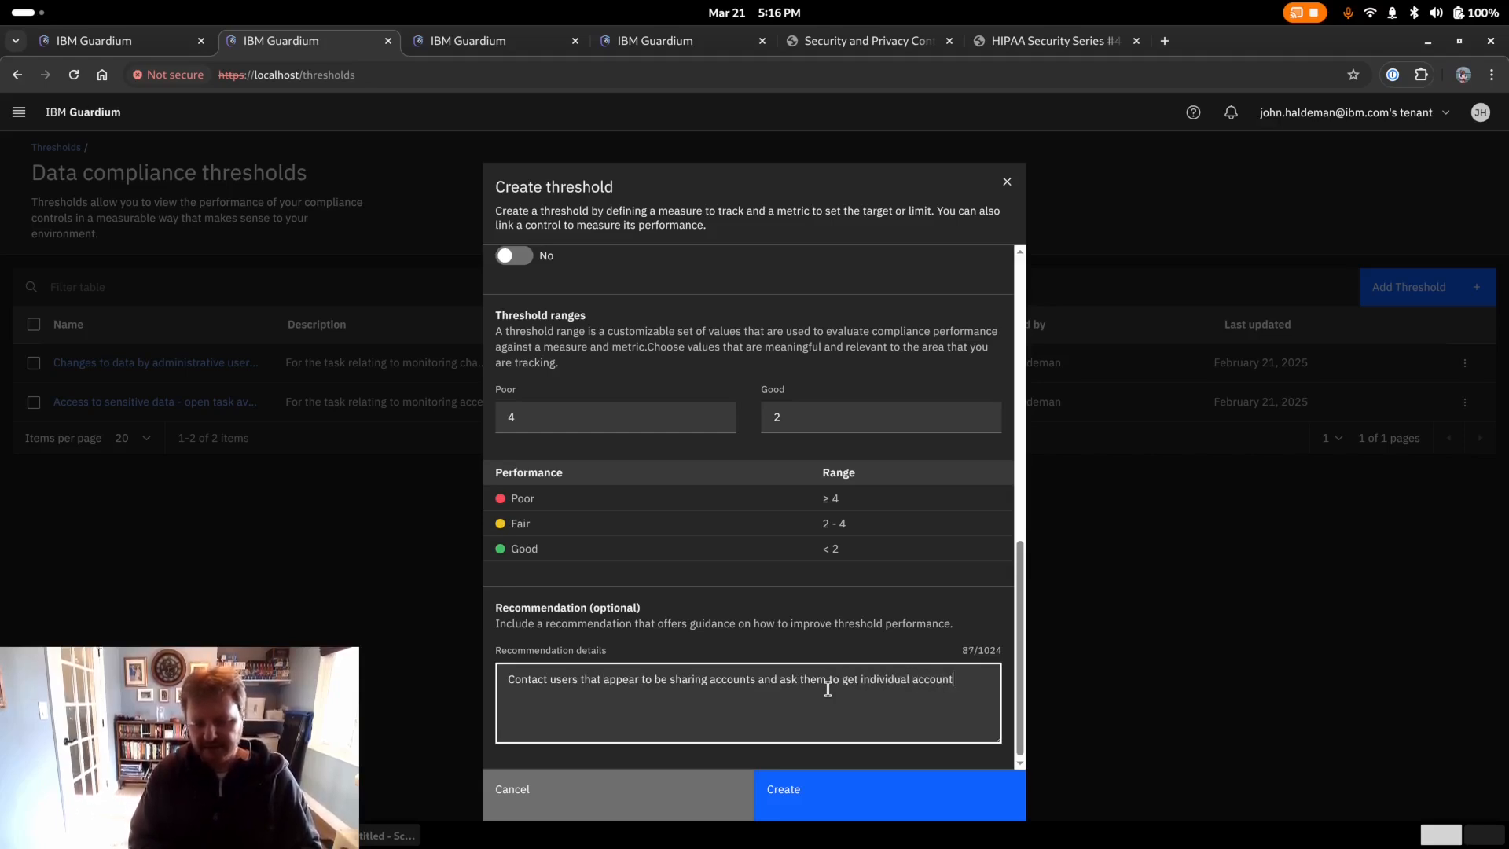
{"action": "type", "text": "s. If the acco"}
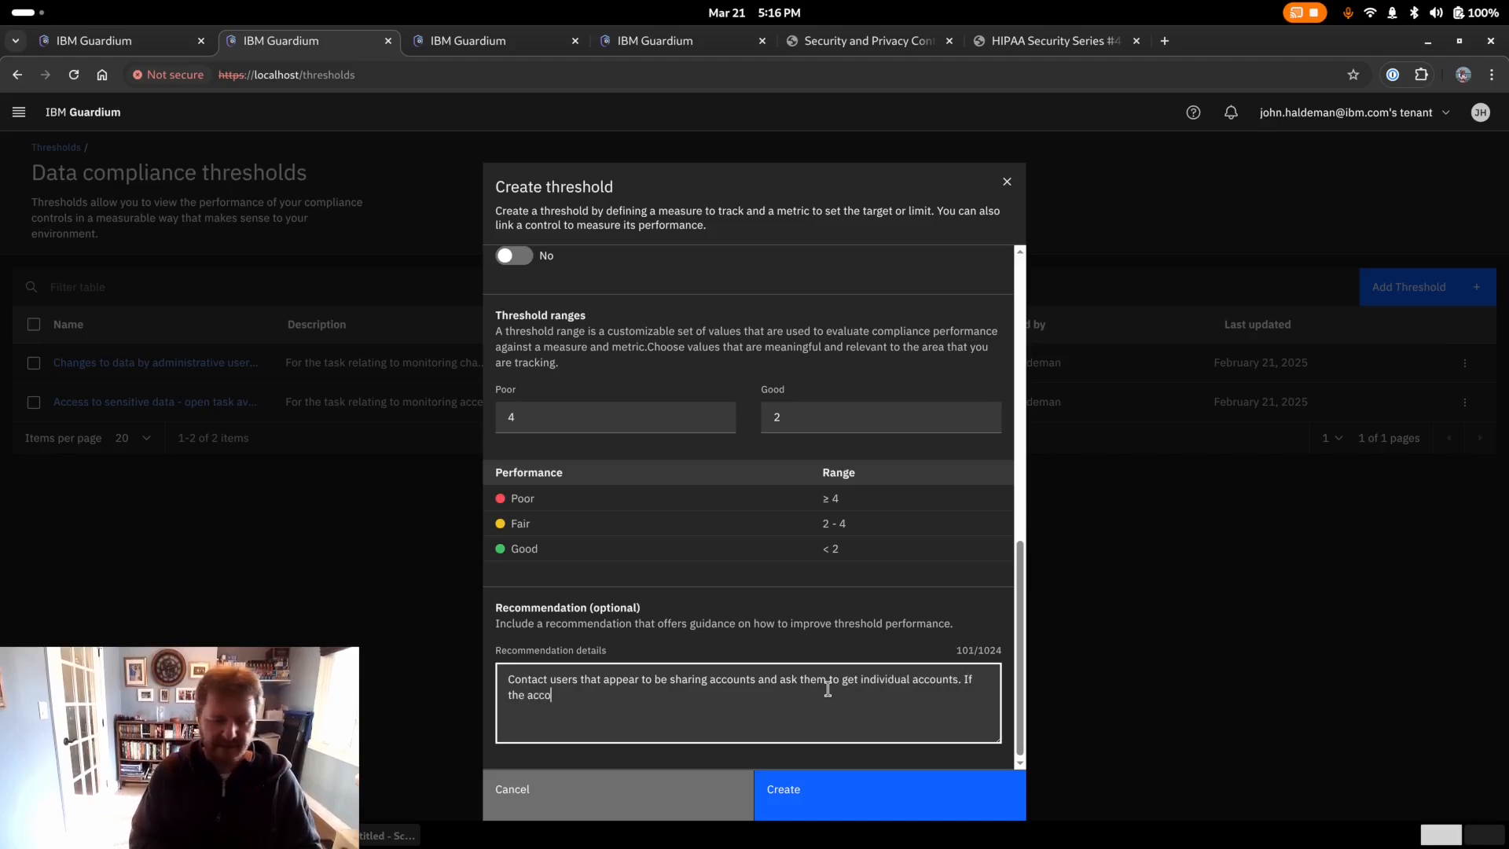
- Continue the recommendation with "If the account is not being shared by a human user"
{"action": "type", "text": "unt is ch"}
{"action": "key", "text": "BackSpace"}
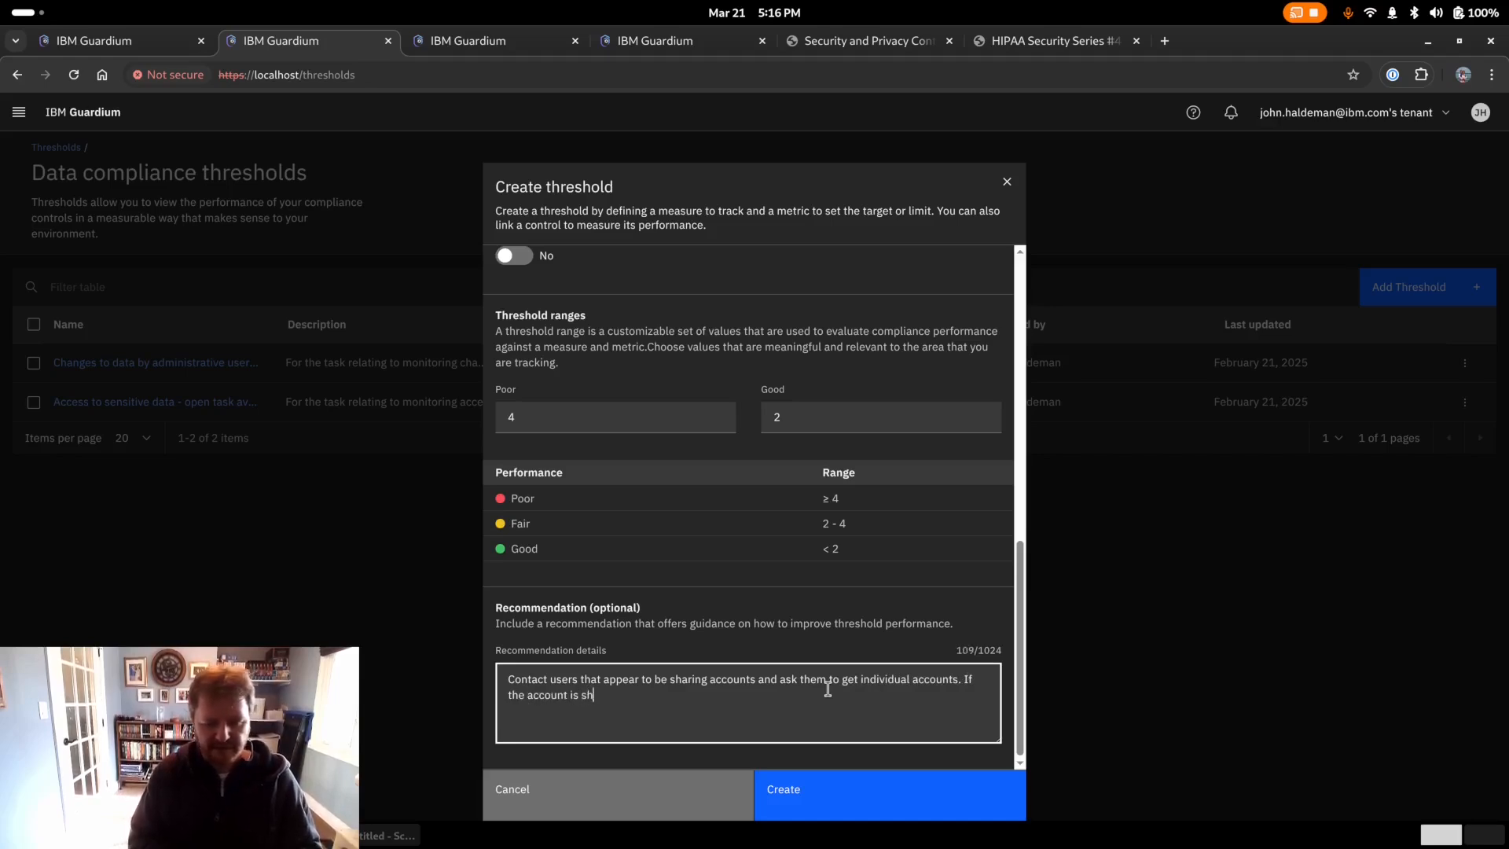
{"action": "type", "text": "hared "}
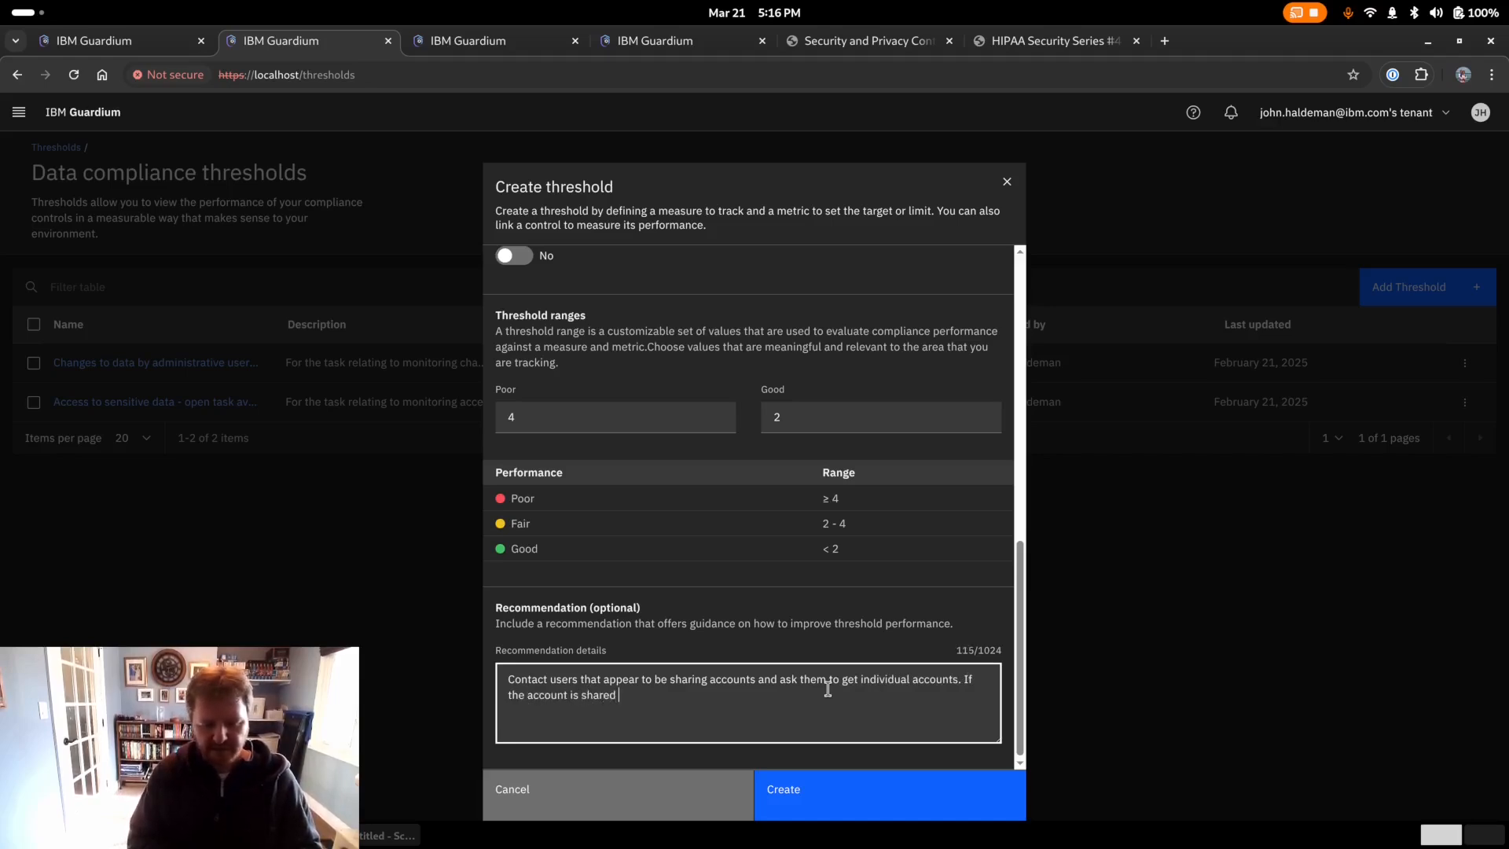
{"action": "type", "text": "between"}
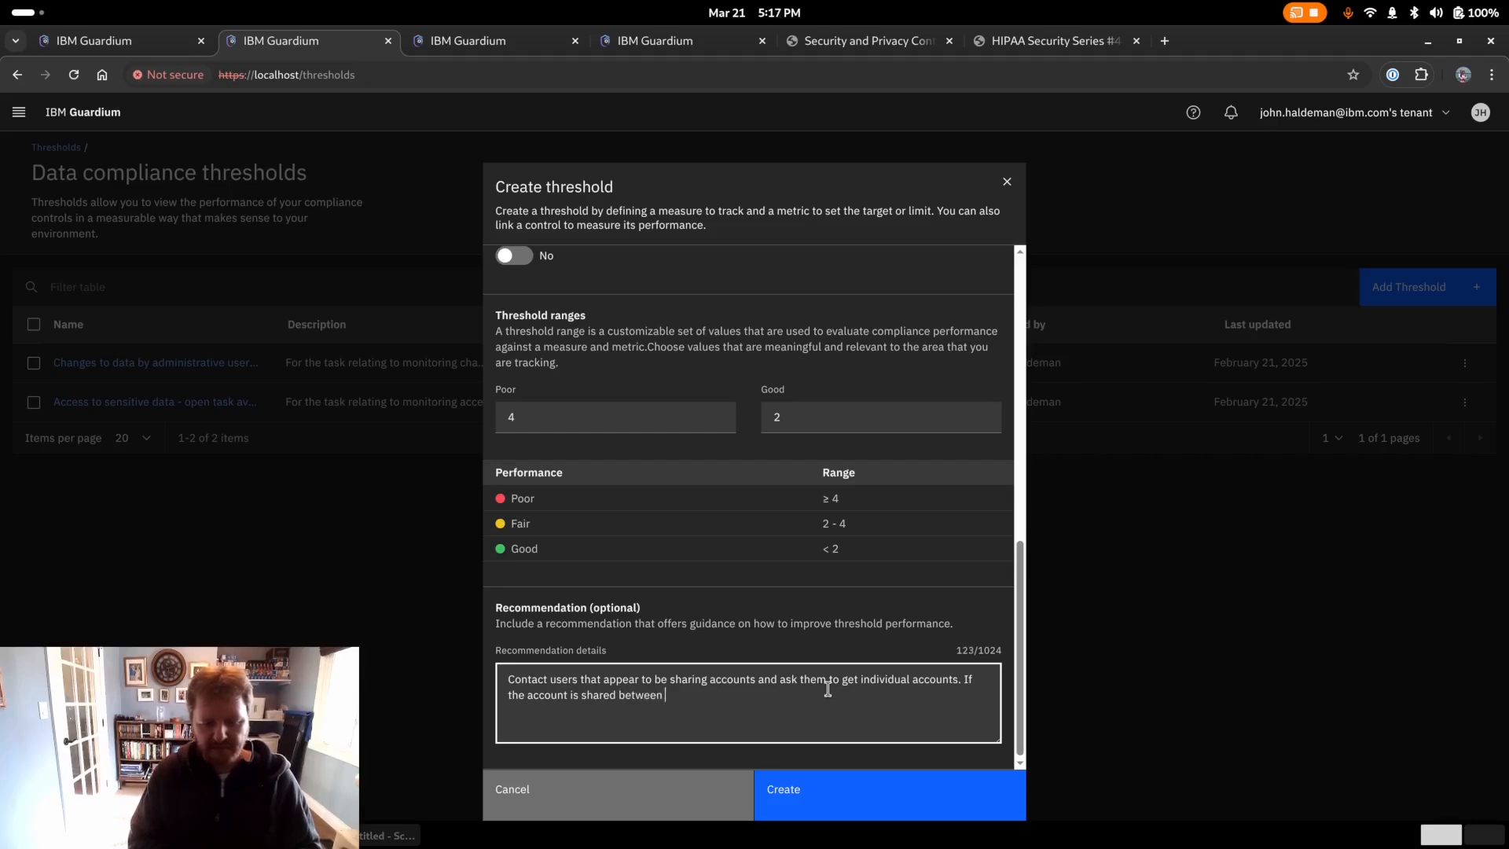
{"action": "key", "text": "BackSpace"}
{"action": "key", "text": "BackSpace"}
{"action": "key", "text": "BackSpace"}
{"action": "key", "text": "BackSpace"}
{"action": "key", "text": "BackSpace"}
{"action": "key", "text": "BackSpace"}
{"action": "key", "text": "BackSpace"}
{"action": "key", "text": "BackSpace"}
{"action": "key", "text": "BackSpace"}
{"action": "key", "text": "BackSpace"}
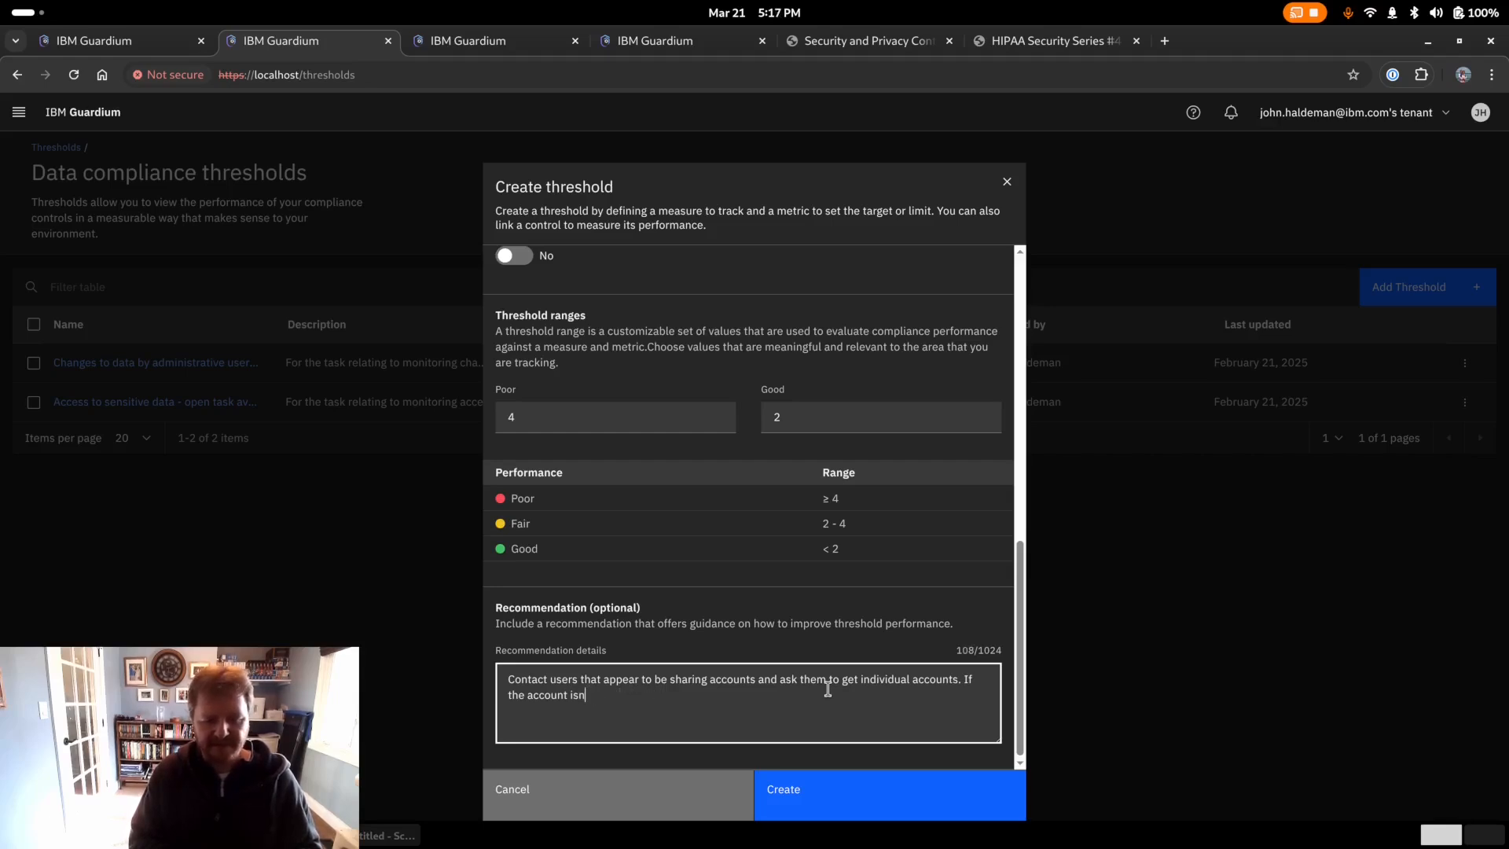
{"action": "key", "text": "BackSpace"}
{"action": "type", "text": "not being "}
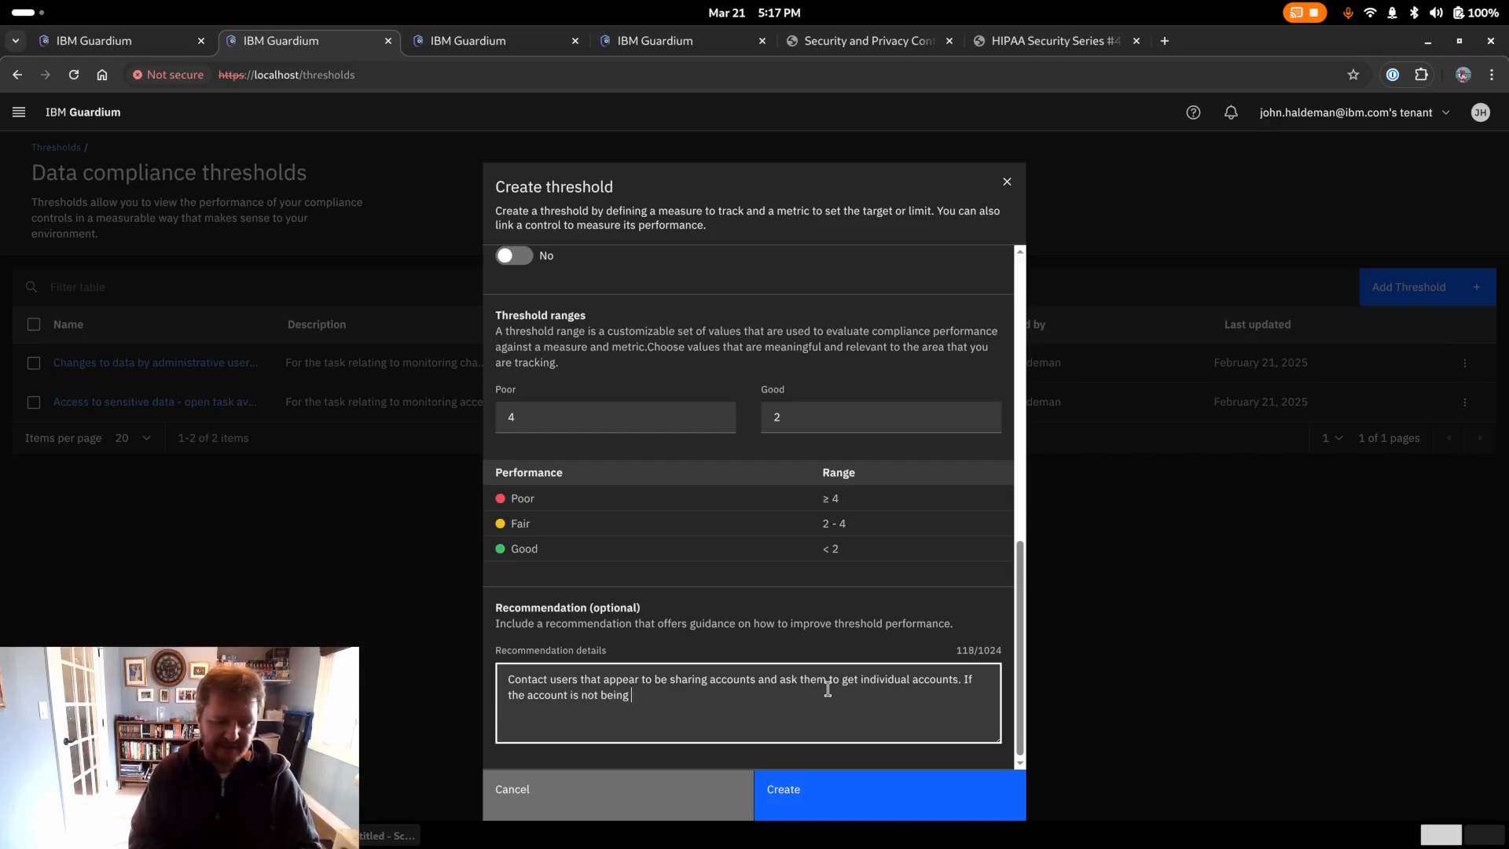
{"action": "type", "text": "shared by a hu"}
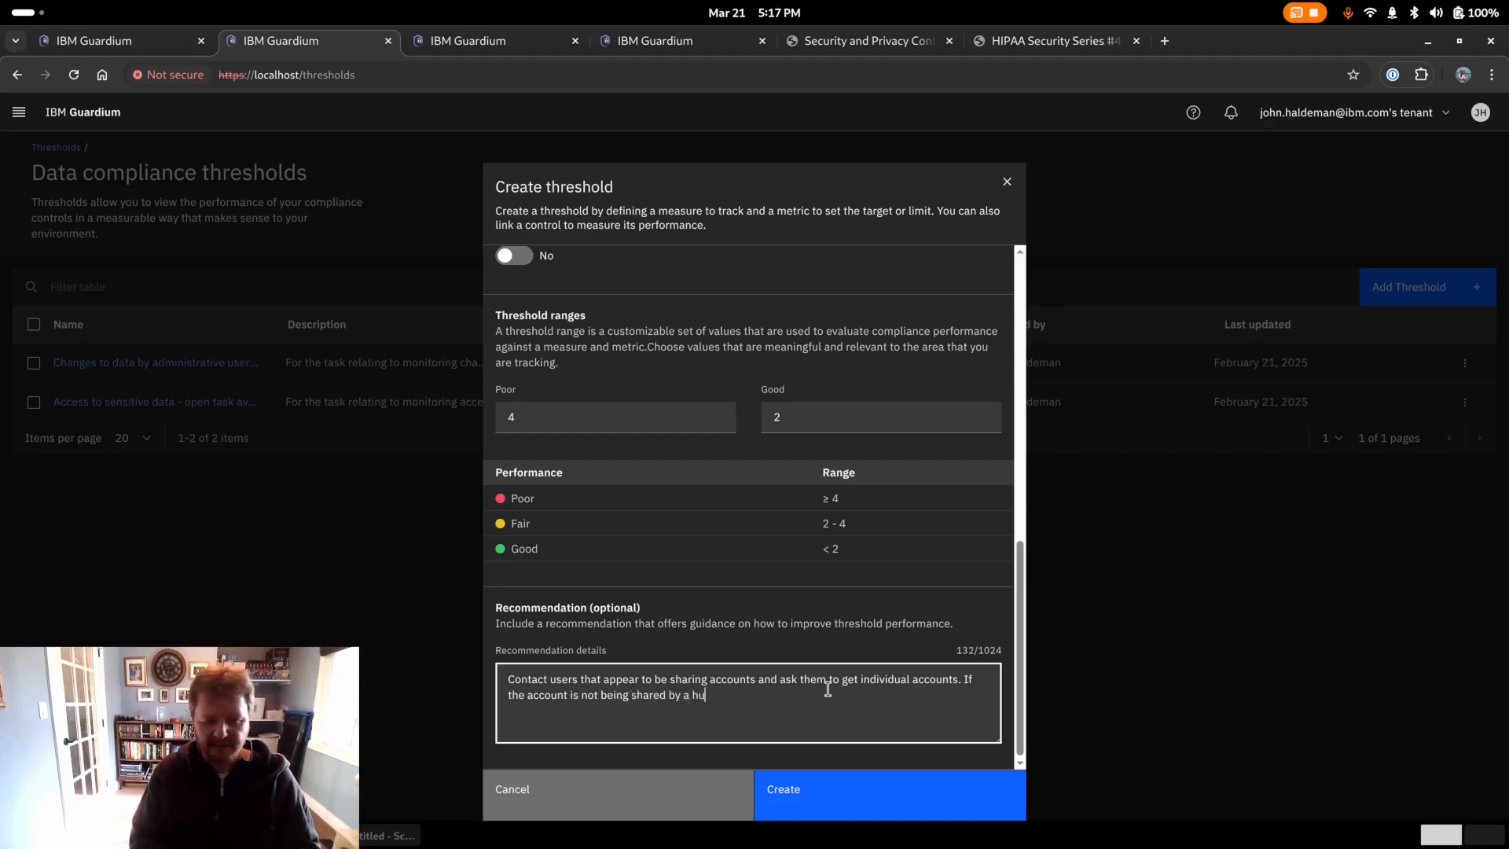
{"action": "type", "text": "man user"}
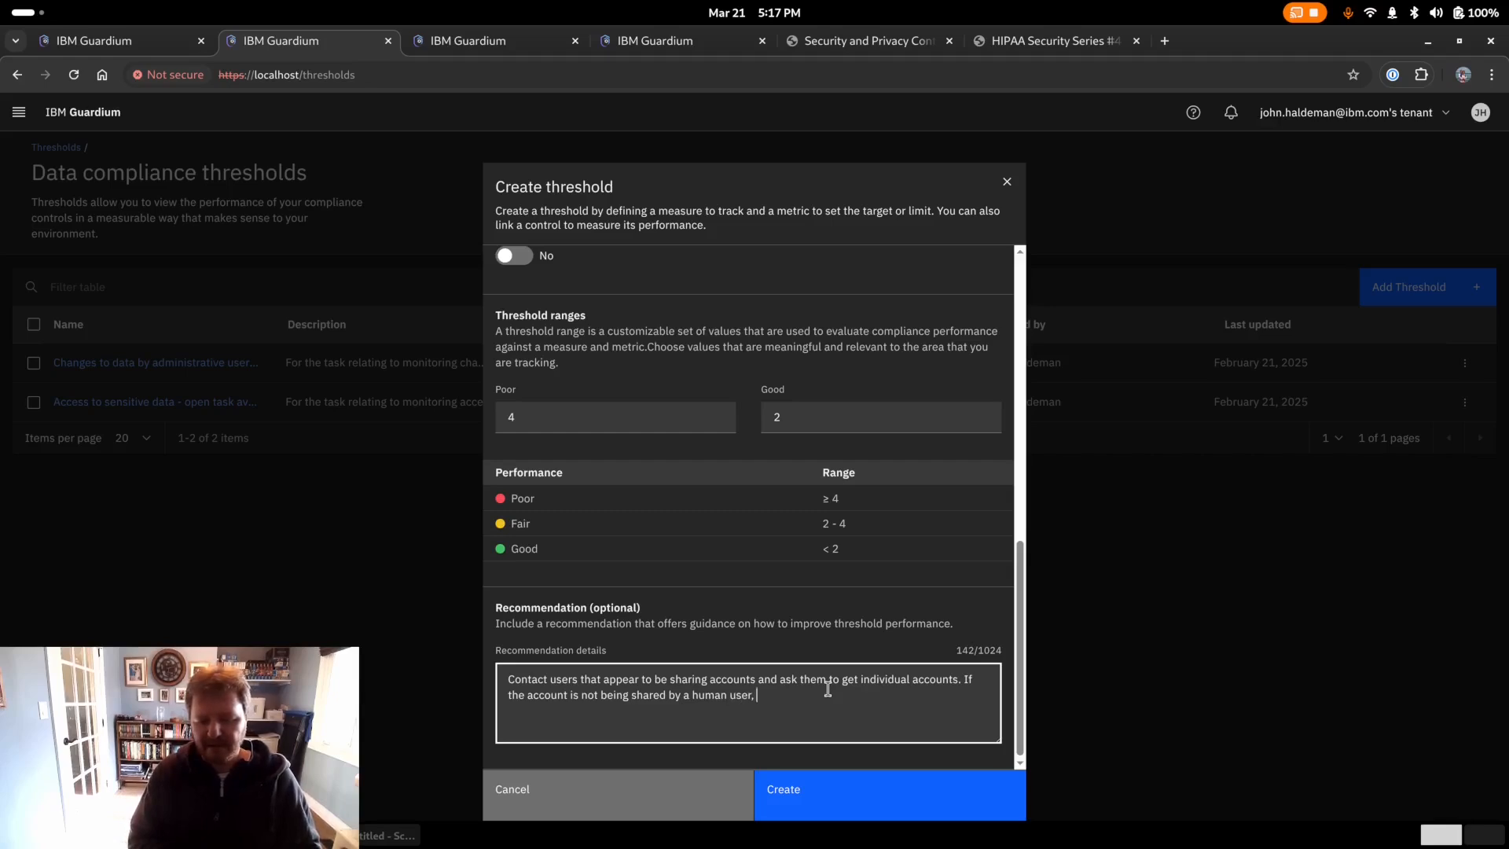
- Complete the recommendation's second sentence with ", consider removing it from the threshold's report."
{"action": "type", "text": ", consider wh"}
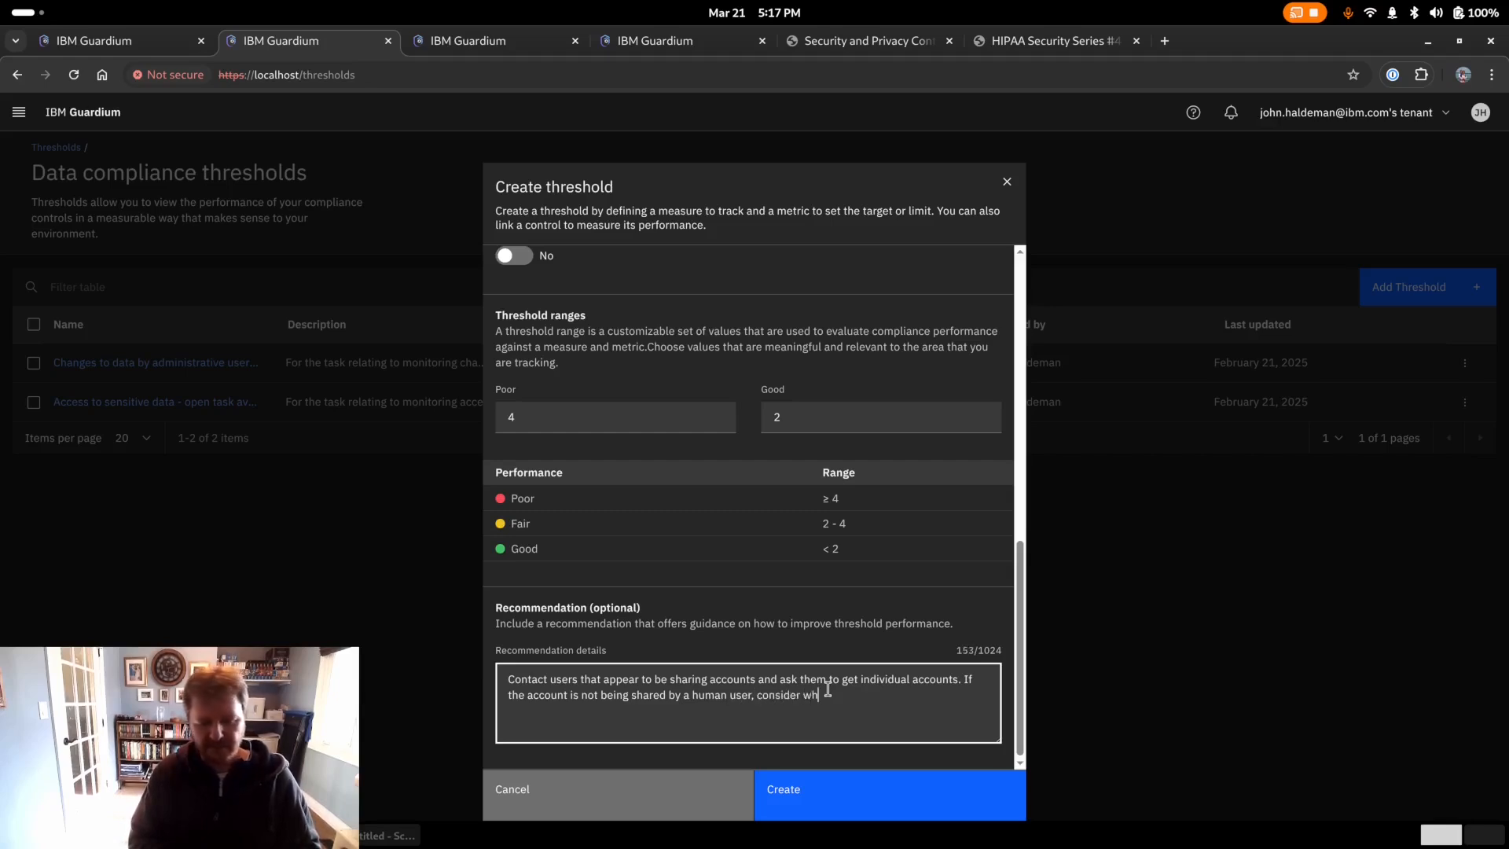
{"action": "key", "text": "BackSpace"}
{"action": "key", "text": "BackSpace"}
{"action": "key", "text": "BackSpace"}
{"action": "key", "text": "BackSpace"}
{"action": "type", "text": "r"}
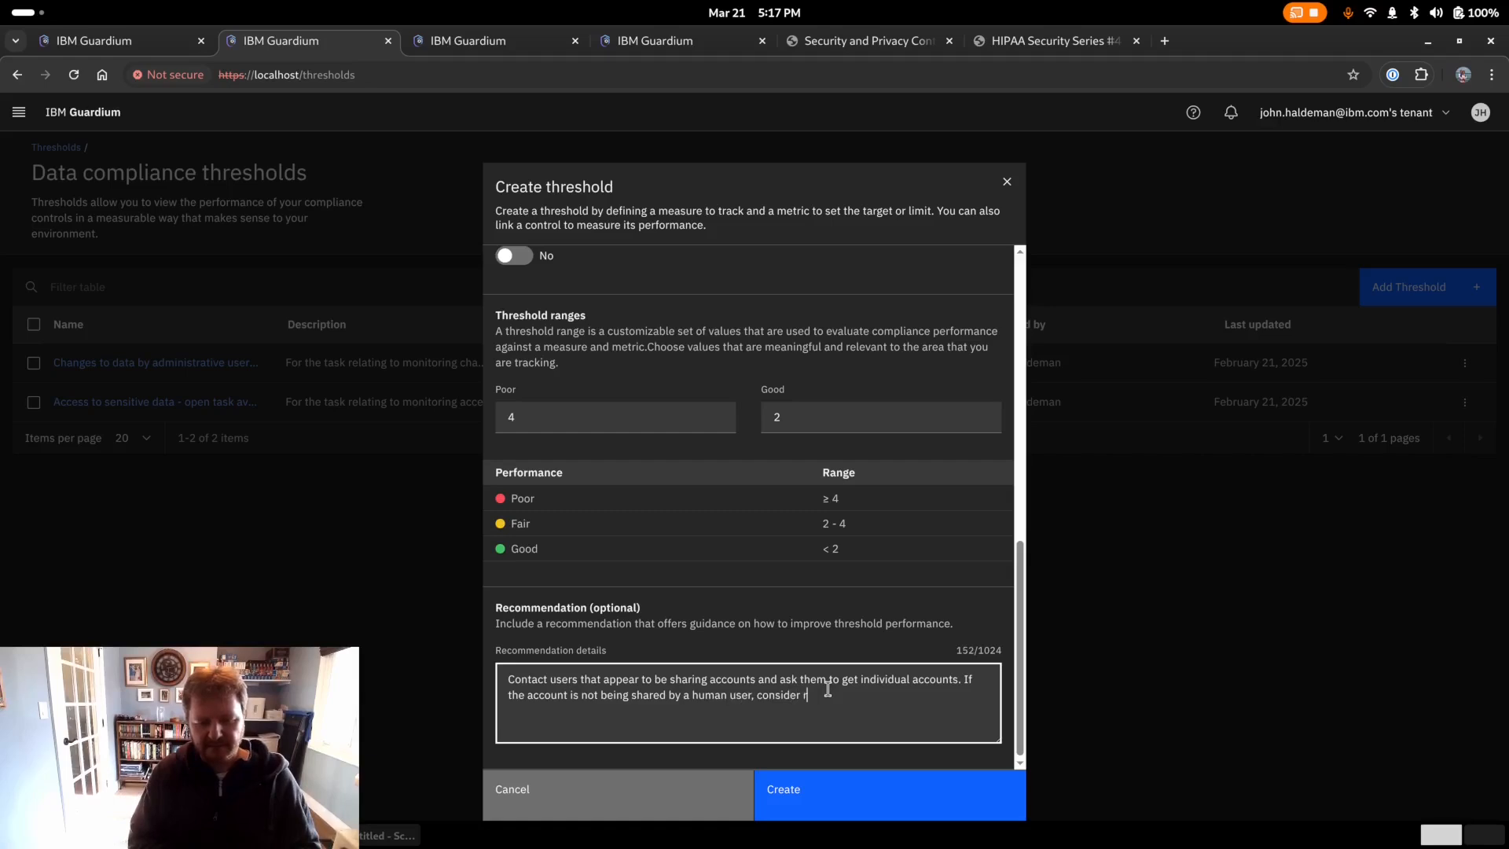
{"action": "type", "text": "emove"}
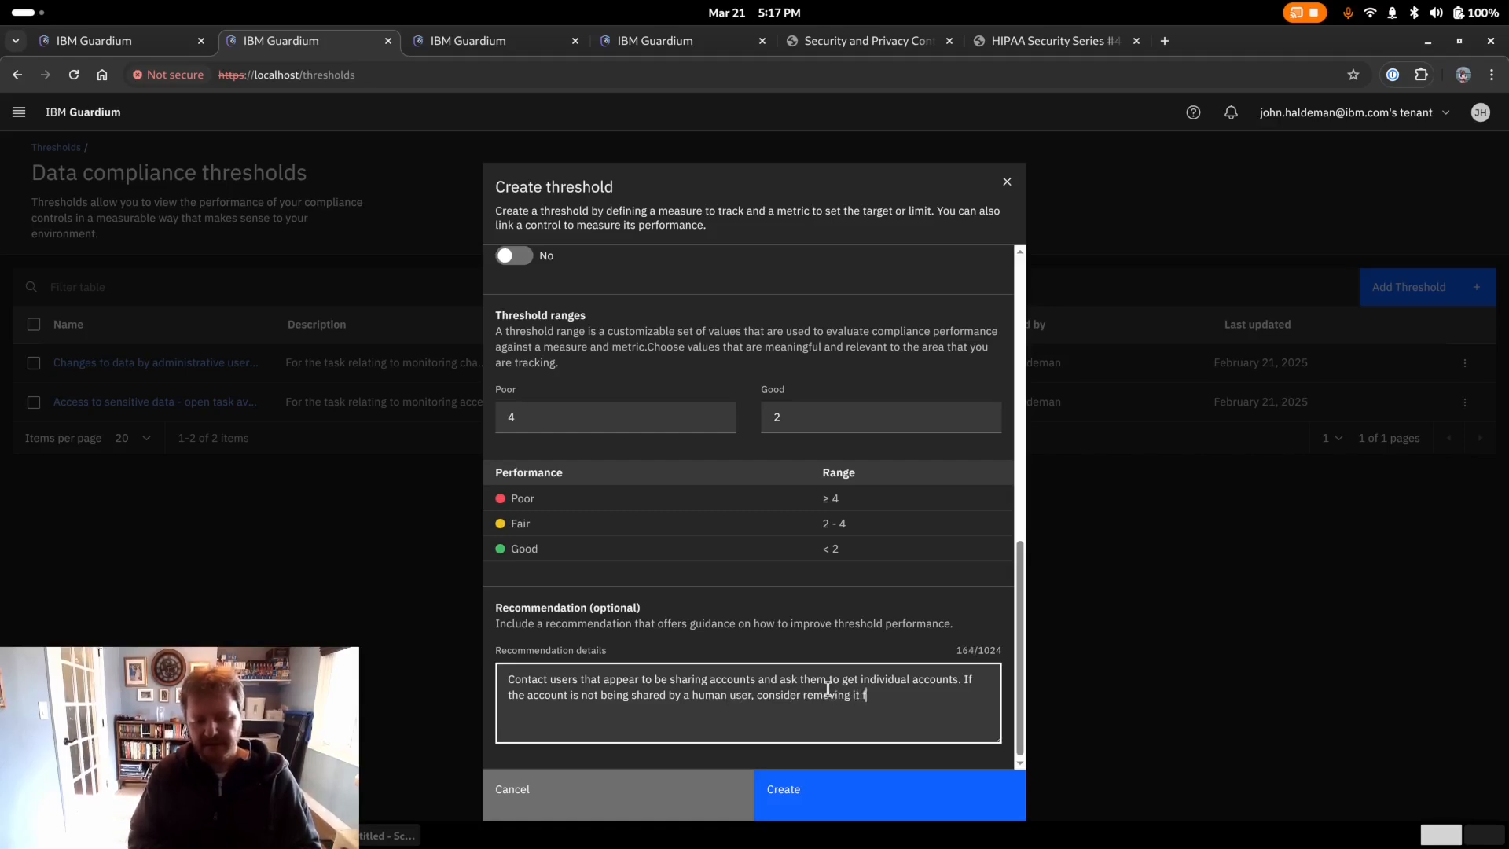
{"action": "type", "text": "he "}
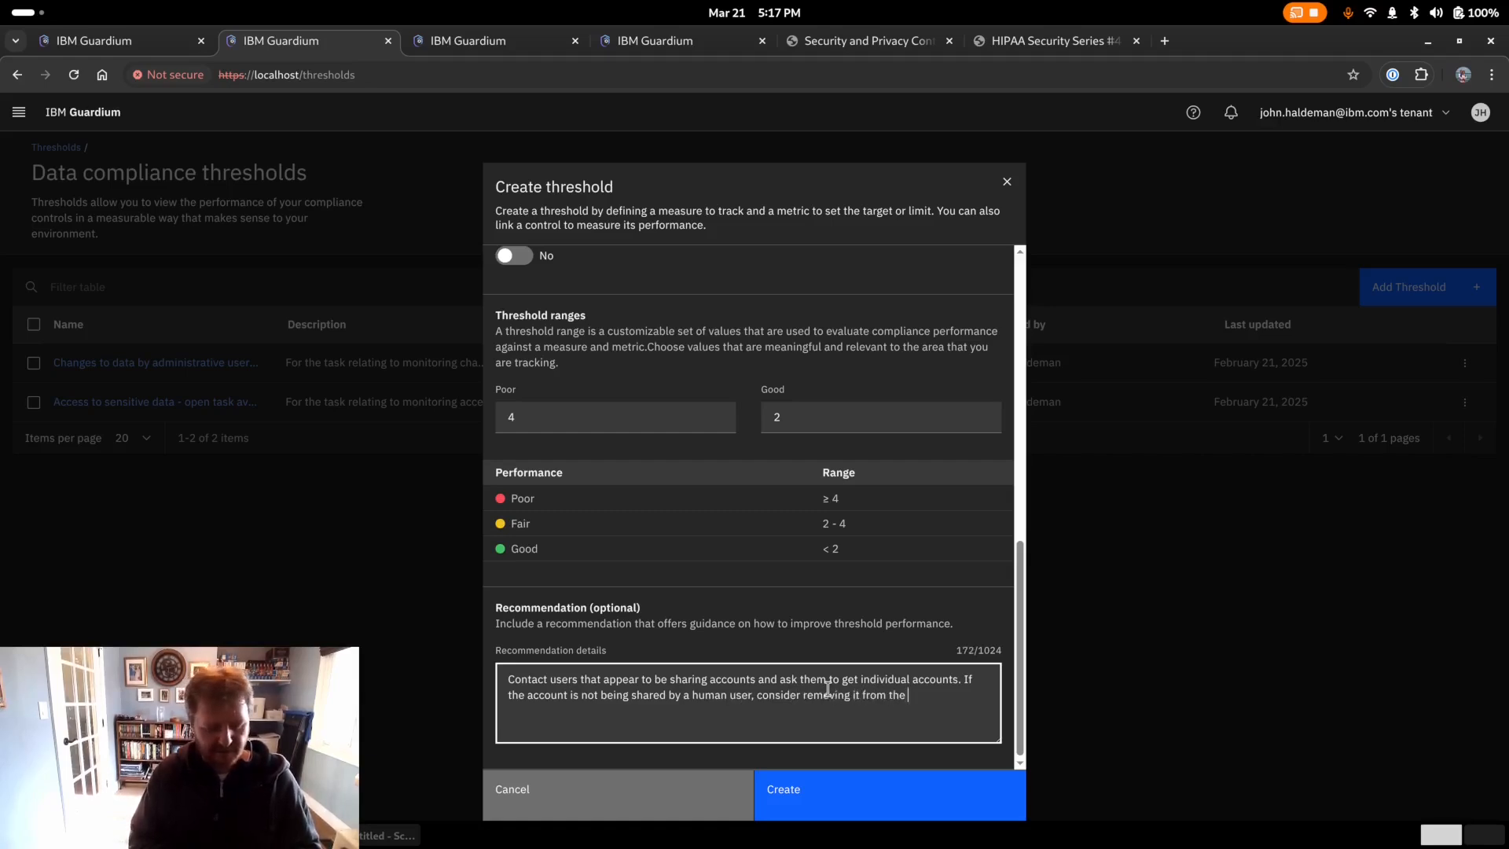
{"action": "type", "text": "report"}
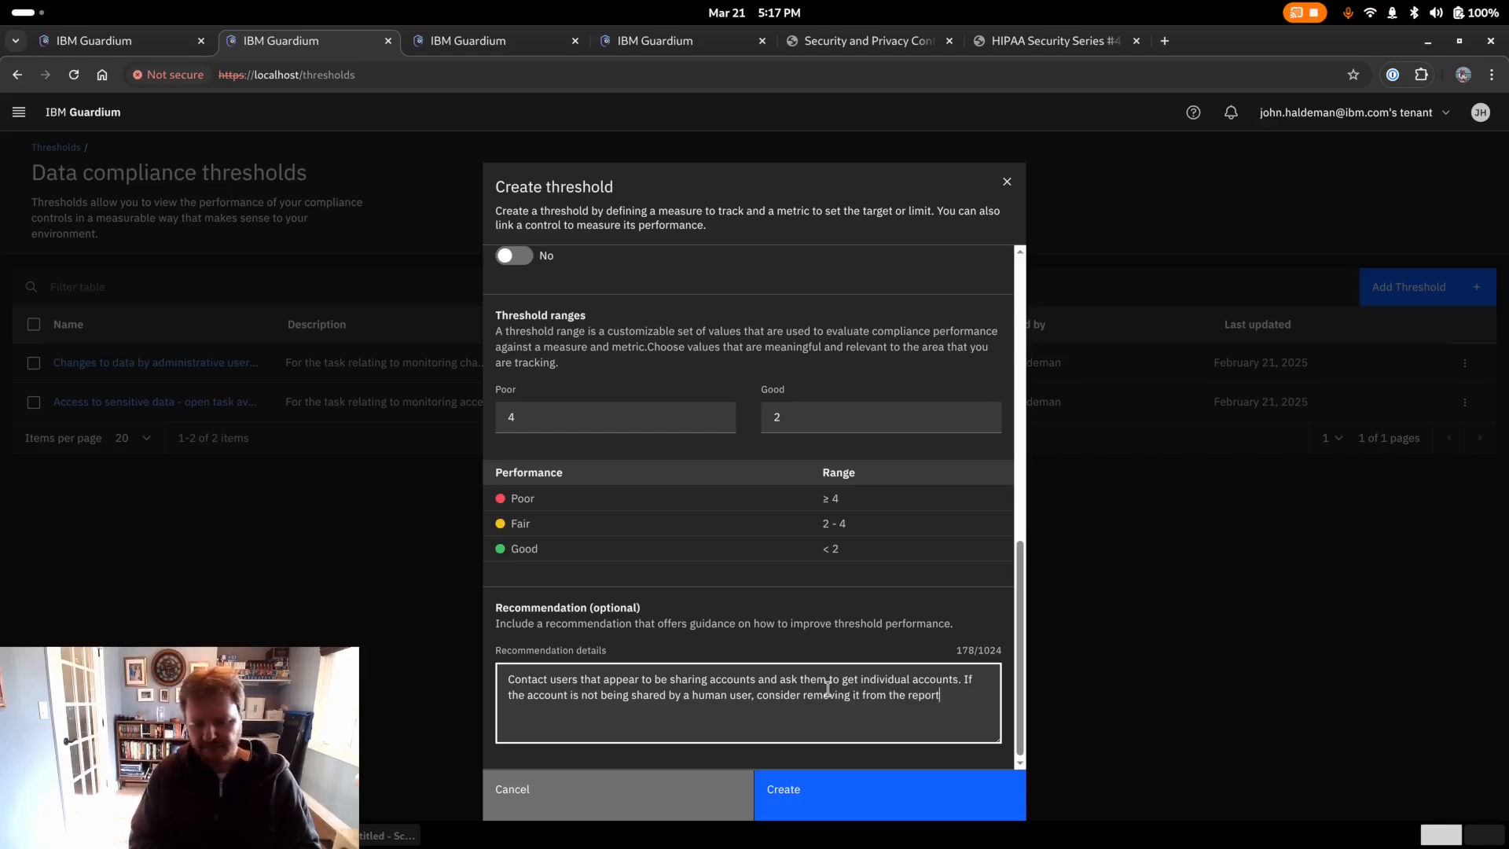
{"action": "key", "text": "BackSpace"}
{"action": "key", "text": "BackSpace"}
{"action": "key", "text": "BackSpace"}
{"action": "key", "text": "BackSpace"}
{"action": "key", "text": "BackSpace"}
{"action": "key", "text": "BackSpace"}
{"action": "type", "text": "threshol"}
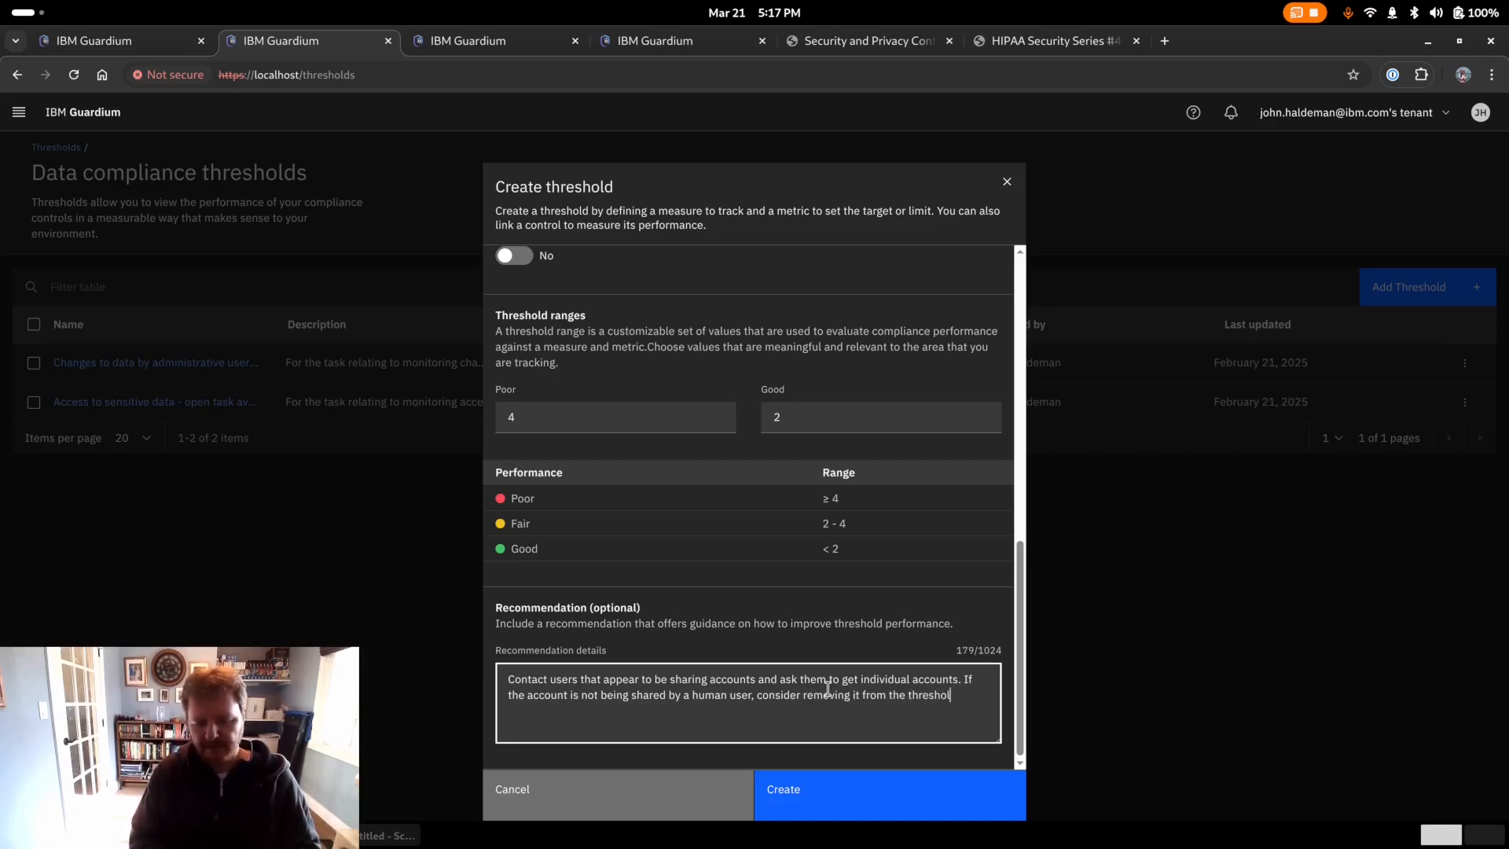
{"action": "type", "text": "d's report."}
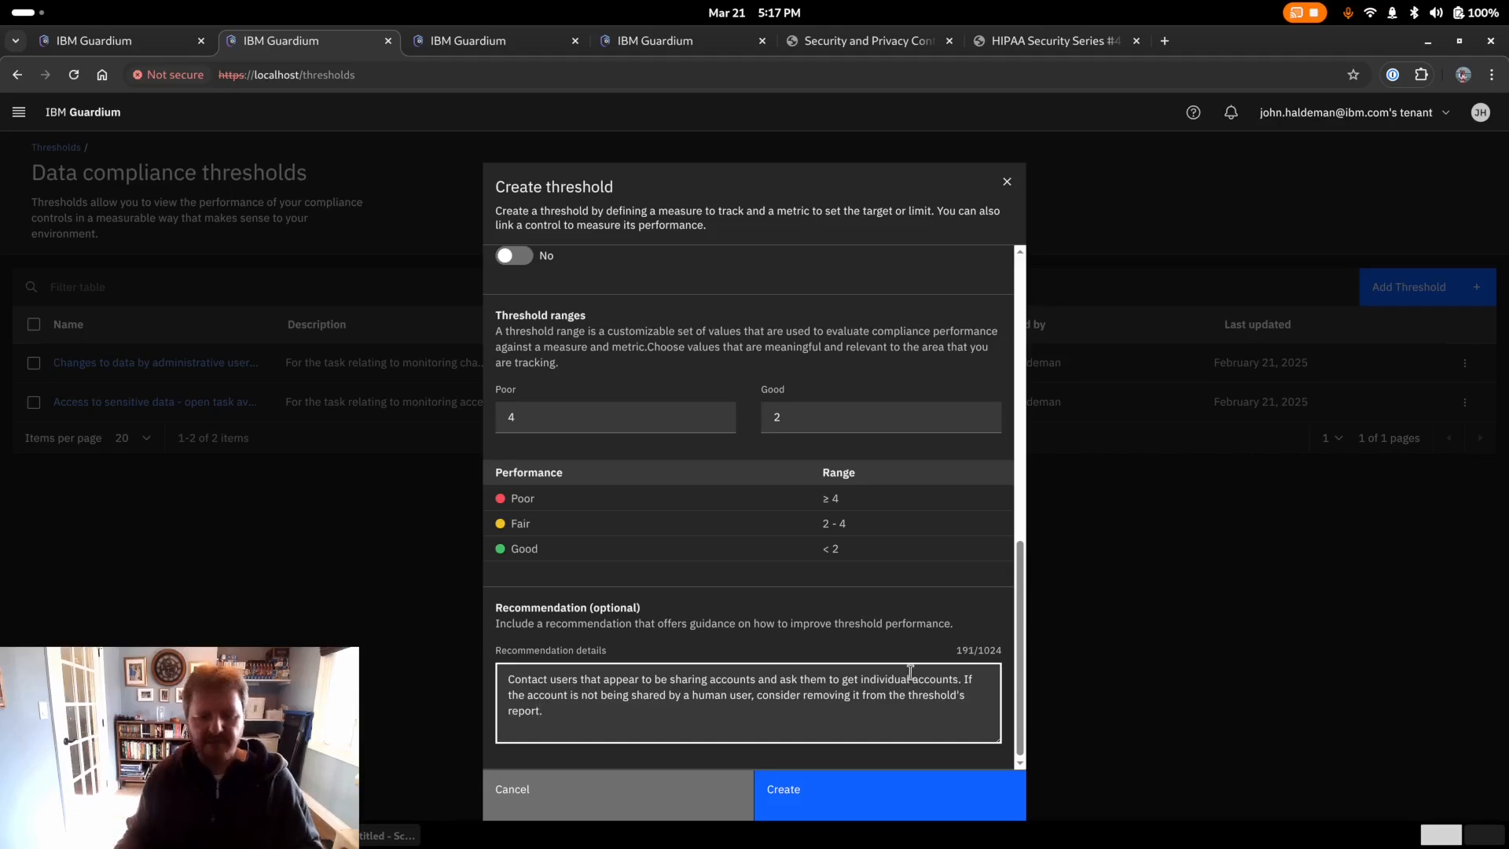
- Review the new threshold's description, linked control, report and column selections, and ranges
{"action": "scroll", "coordinate": [823, 479], "scroll_direction": "up", "scroll_amount": 6}
{"action": "scroll", "coordinate": [819, 473], "scroll_direction": "down", "scroll_amount": 6}
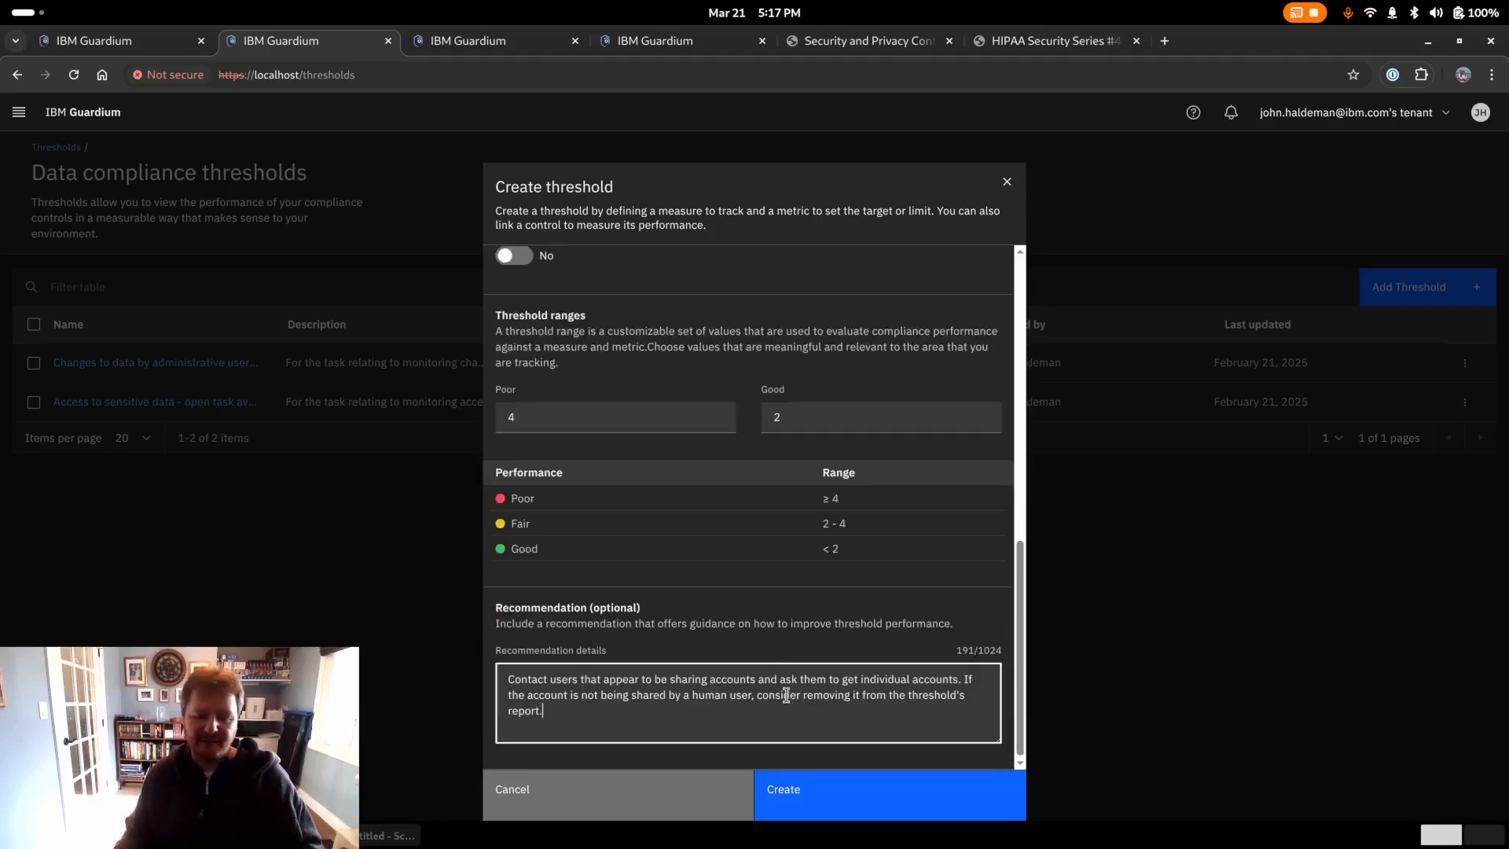
{"action": "scroll", "coordinate": [793, 629], "scroll_direction": "up", "scroll_amount": 8}
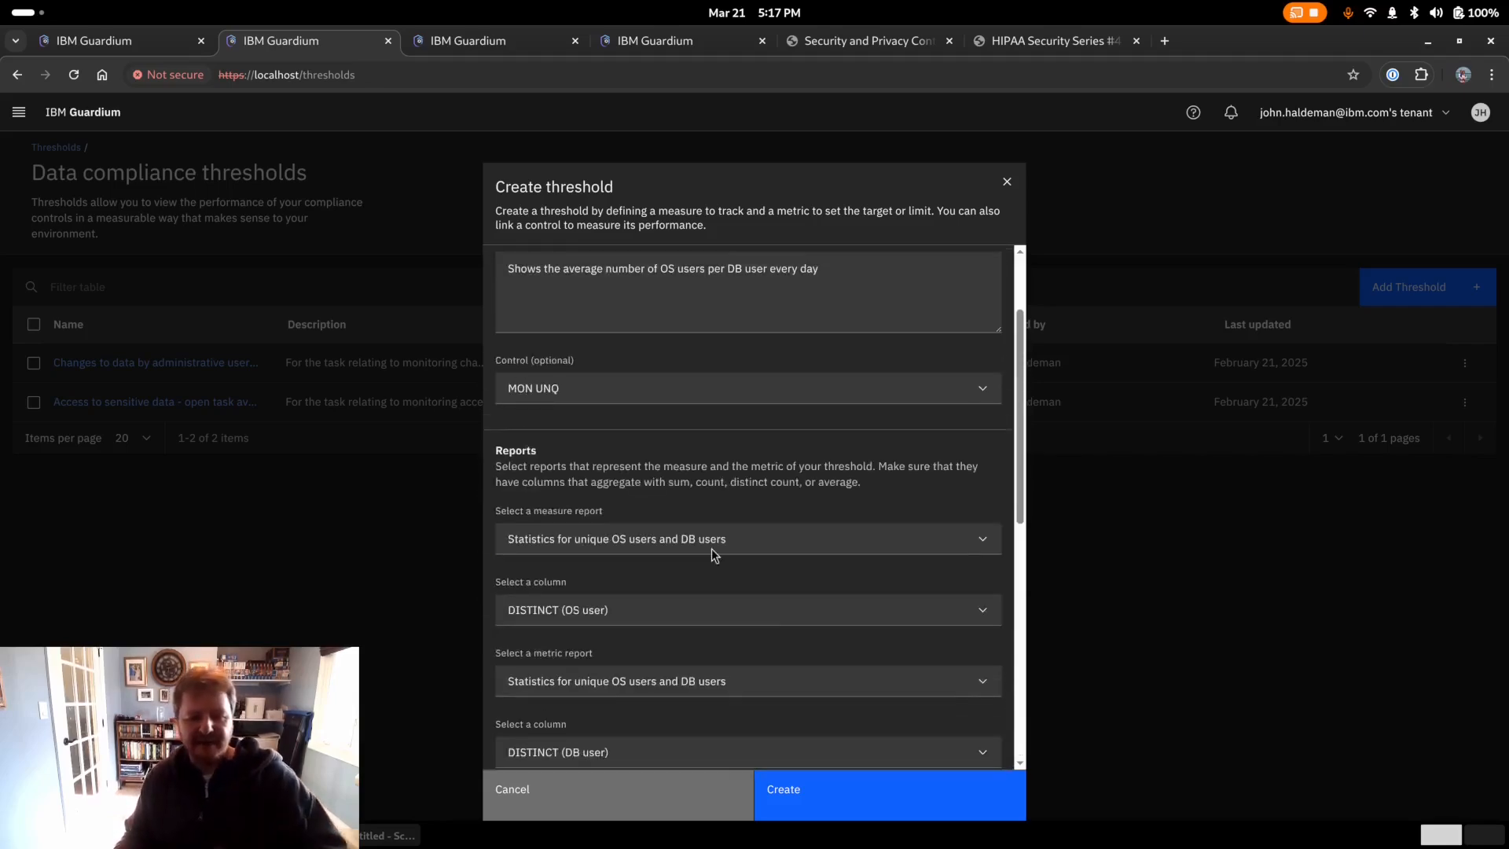
{"action": "scroll", "coordinate": [715, 520], "scroll_direction": "down", "scroll_amount": 4}
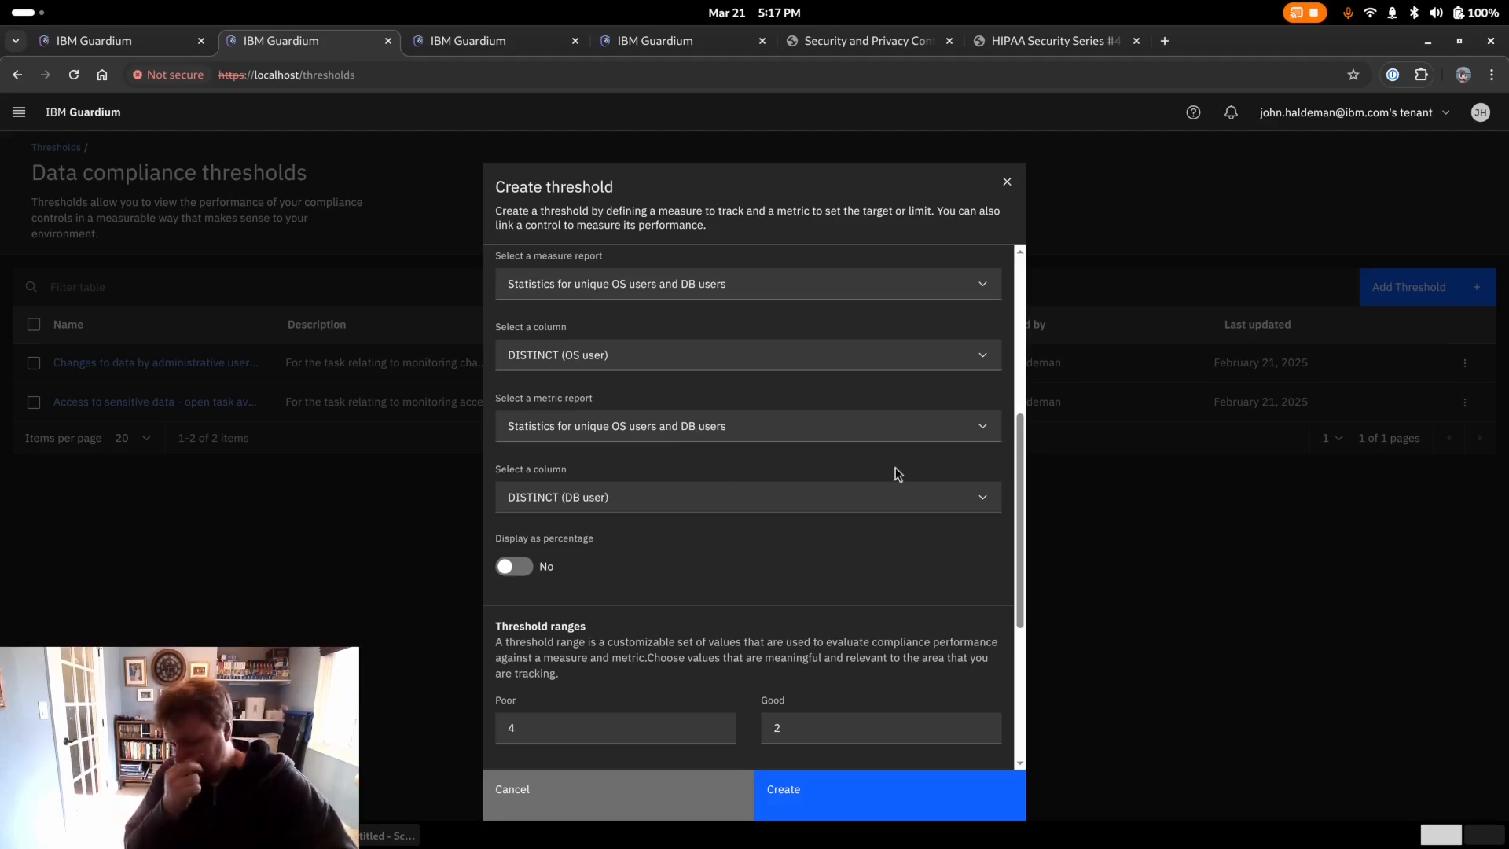
- Recheck the report selections, ranges and recommendation, and create the OS user to DB user ratio threshold
{"action": "scroll", "coordinate": [904, 475], "scroll_direction": "down", "scroll_amount": 4}
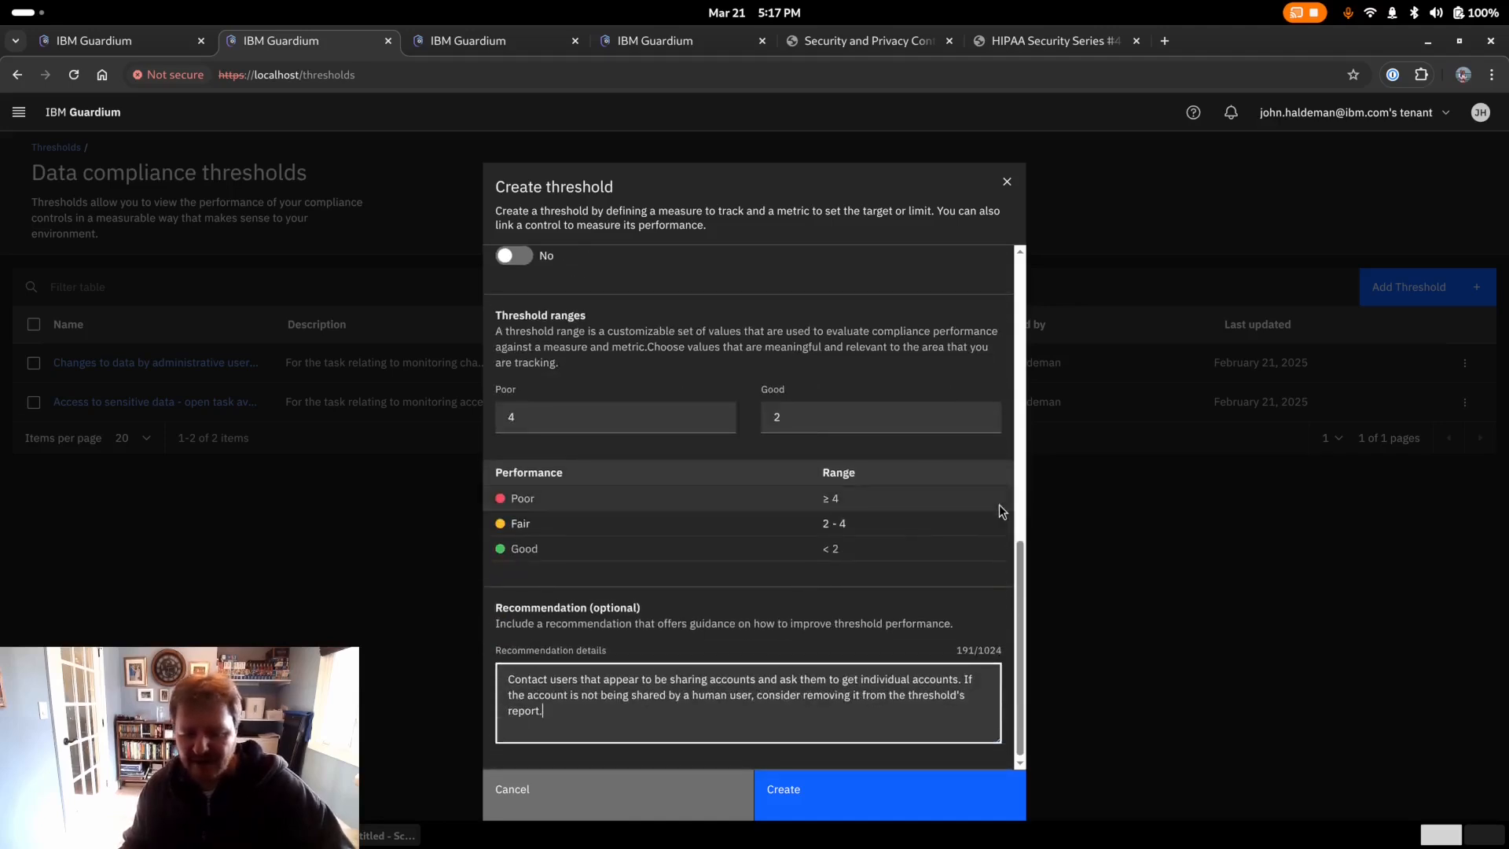
{"action": "scroll", "coordinate": [664, 441], "scroll_direction": "up", "scroll_amount": 4}
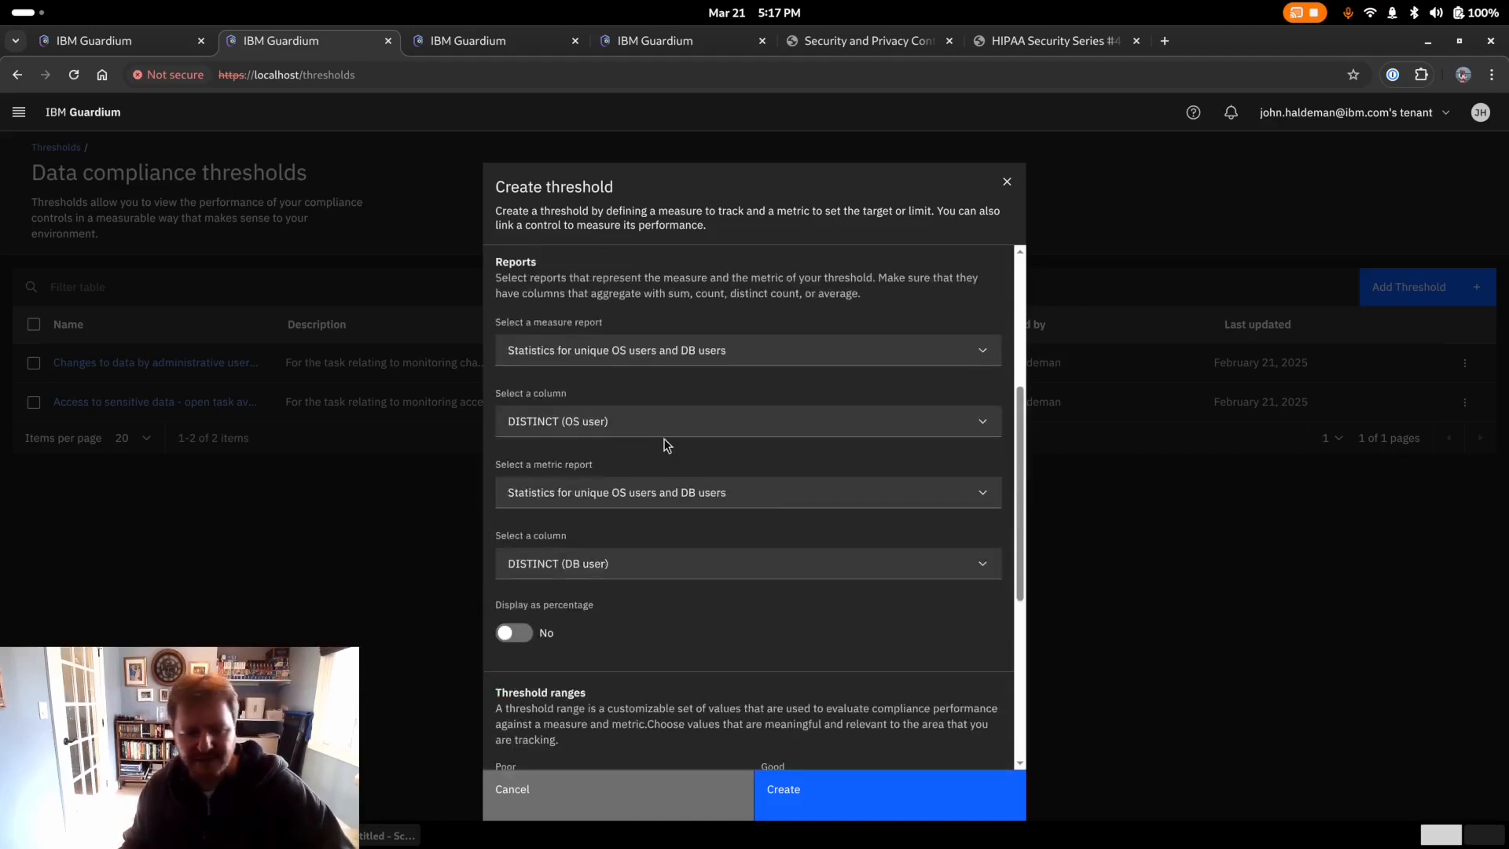
{"action": "scroll", "coordinate": [772, 425], "scroll_direction": "down", "scroll_amount": 4}
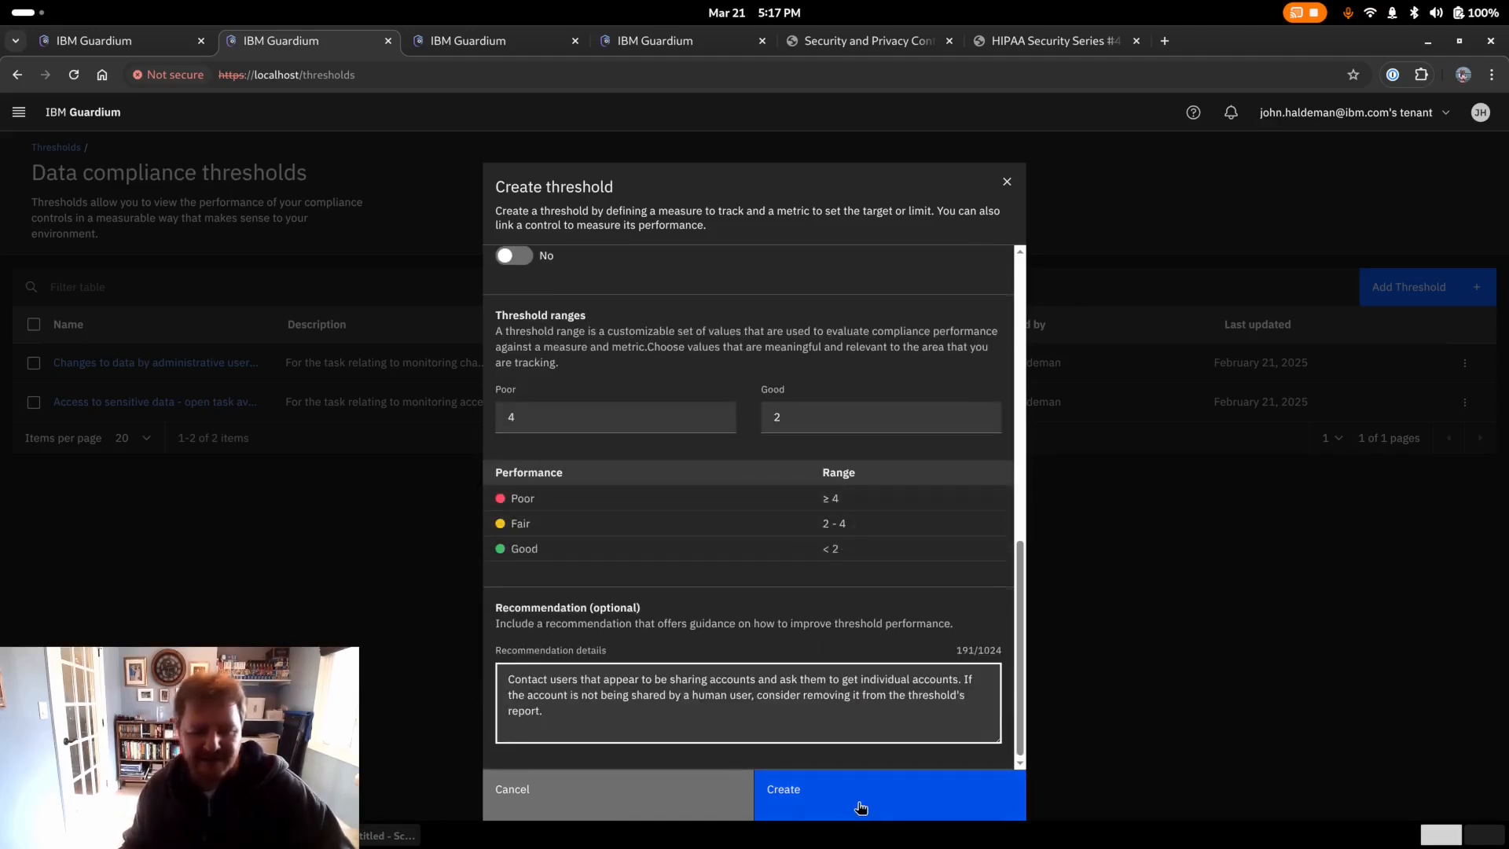
{"action": "left_click_drag", "start_coordinate": [708, 738], "coordinate": [962, 681]}
{"action": "left_click", "coordinate": [910, 792]}
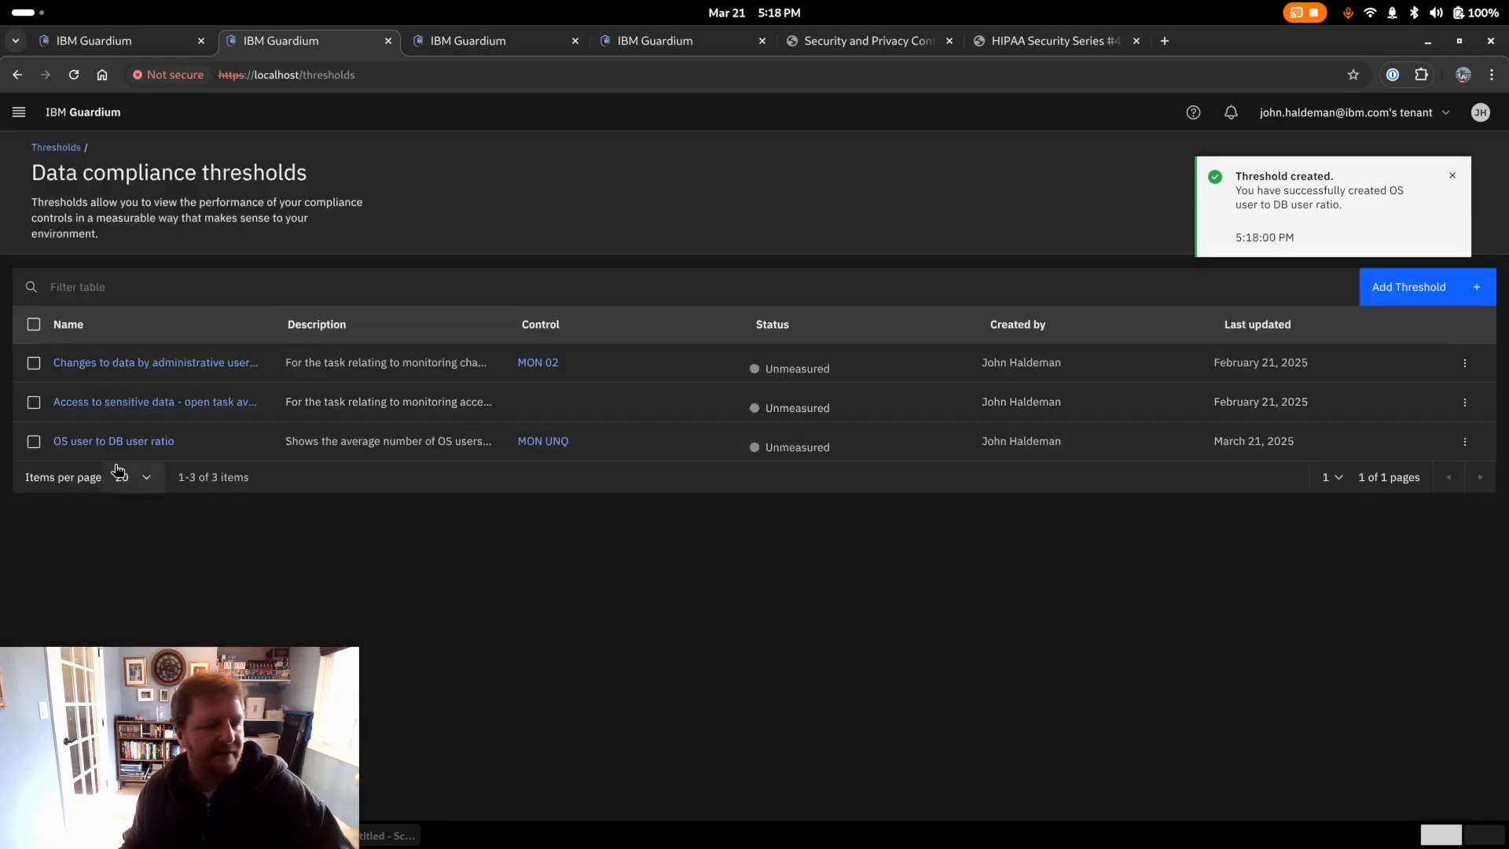
- Open the OS user to DB user ratio threshold and examine its performance, result, source reports and value charts
{"action": "left_click", "coordinate": [110, 441]}
{"action": "left_click", "coordinate": [1263, 774]}
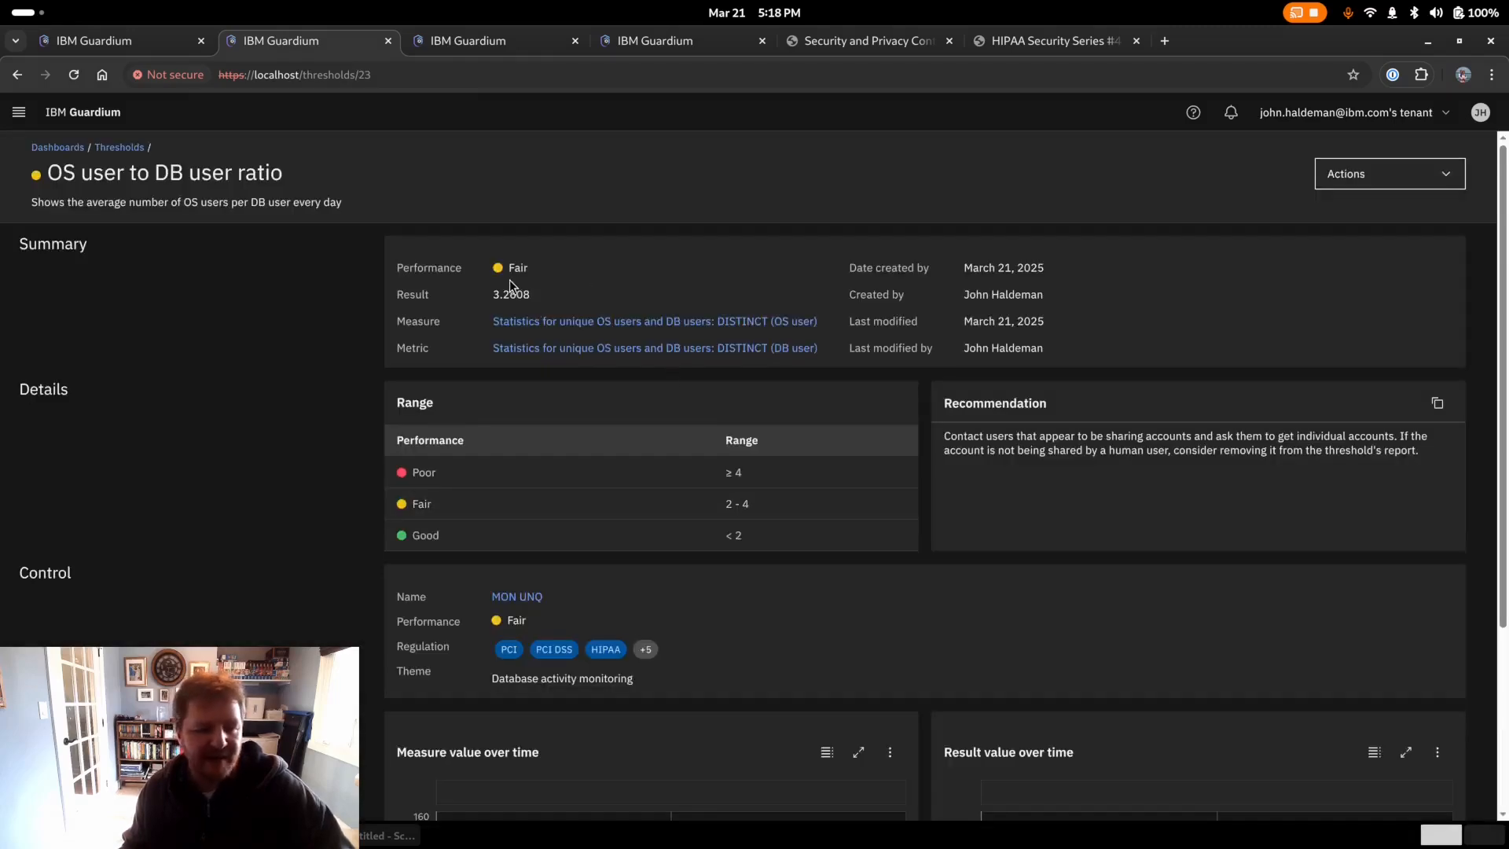
{"action": "left_click_drag", "start_coordinate": [488, 273], "coordinate": [538, 300]}
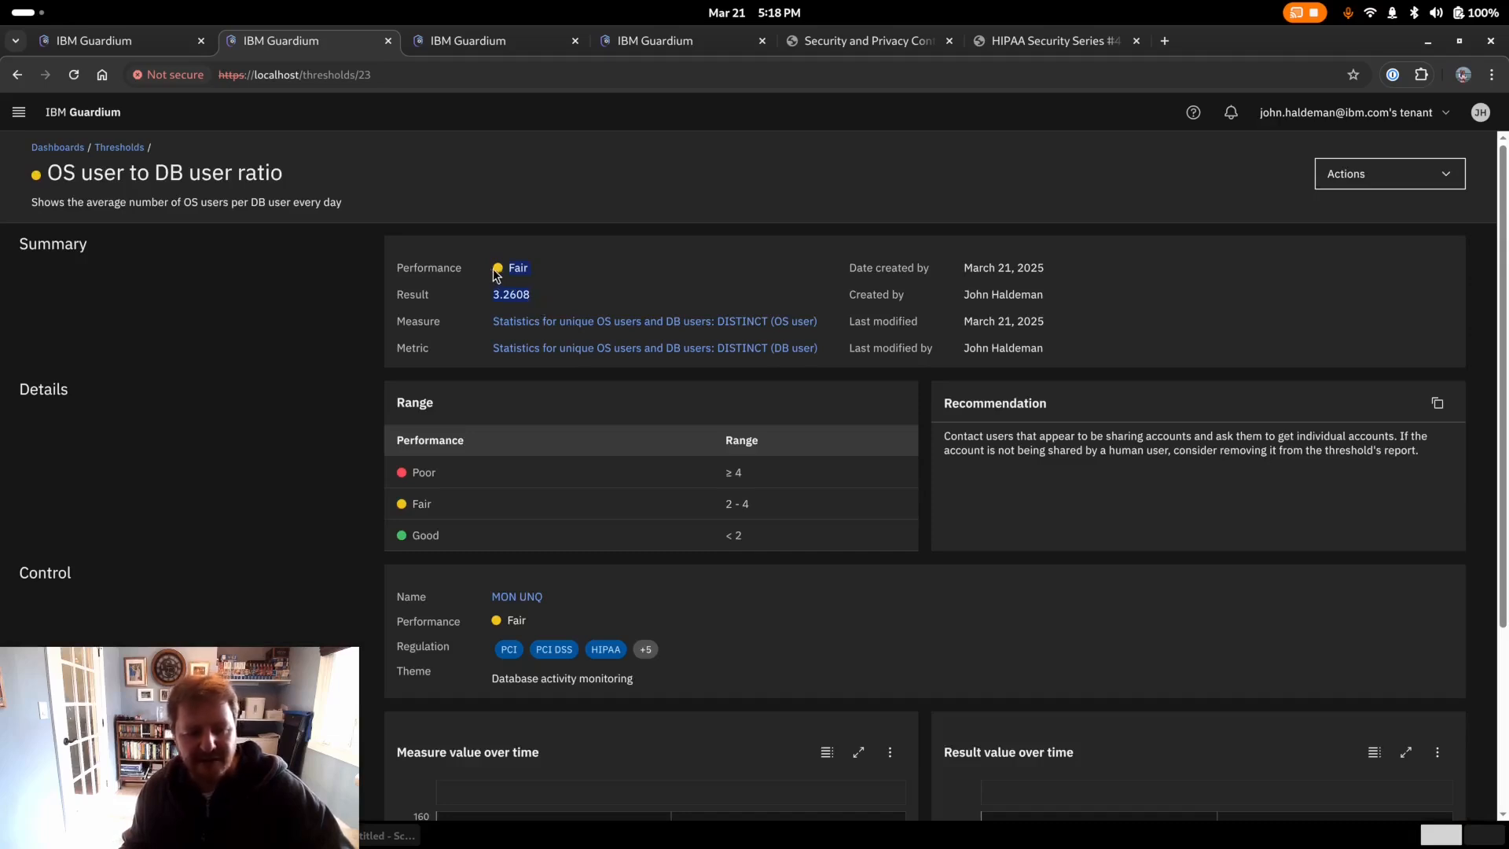
{"action": "left_click_drag", "start_coordinate": [492, 268], "coordinate": [527, 303]}
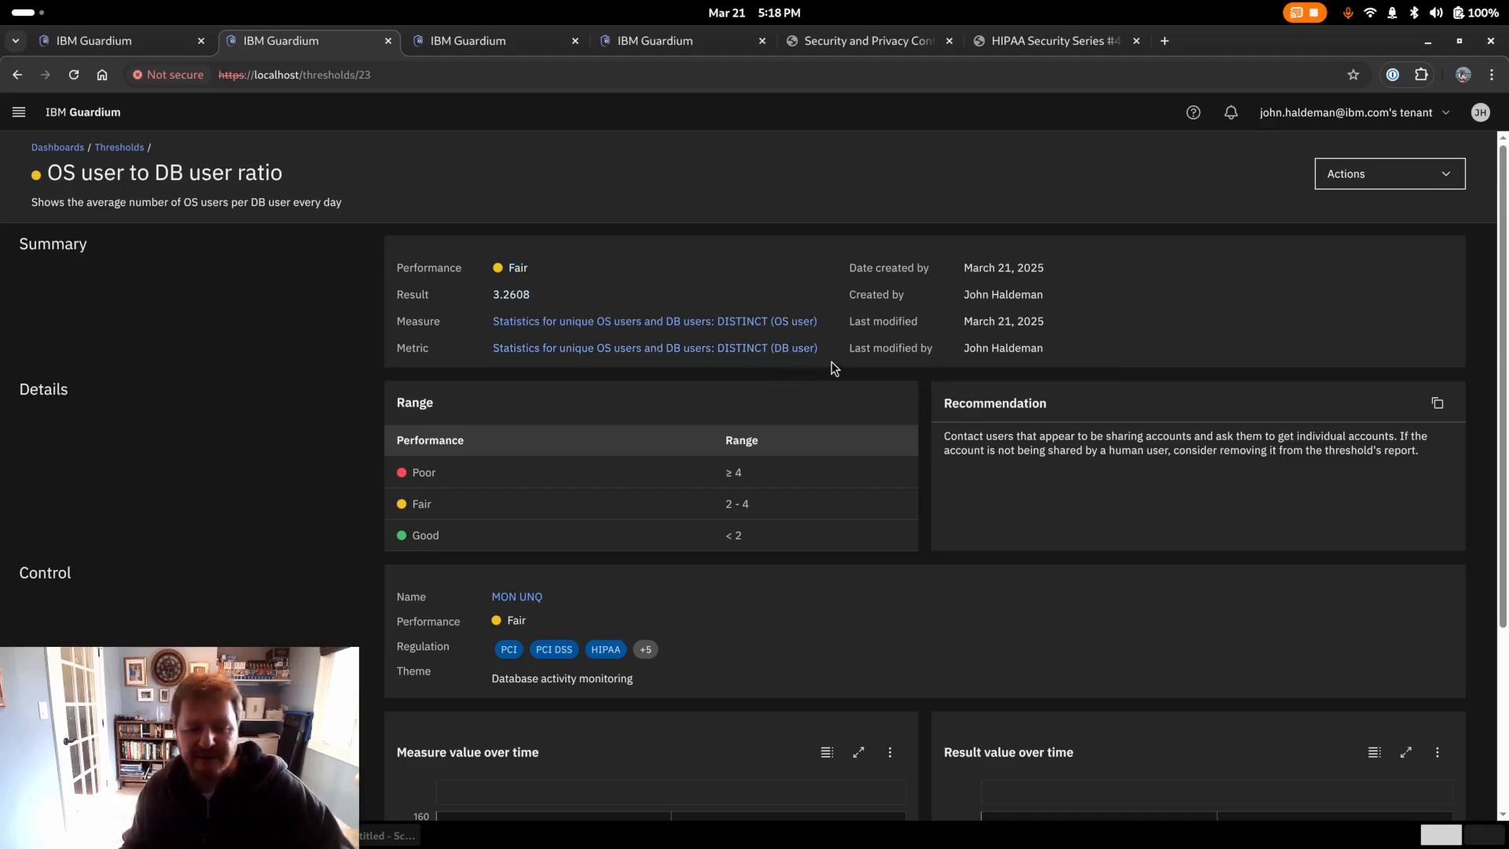
{"action": "scroll", "coordinate": [903, 416], "scroll_direction": "down", "scroll_amount": 3}
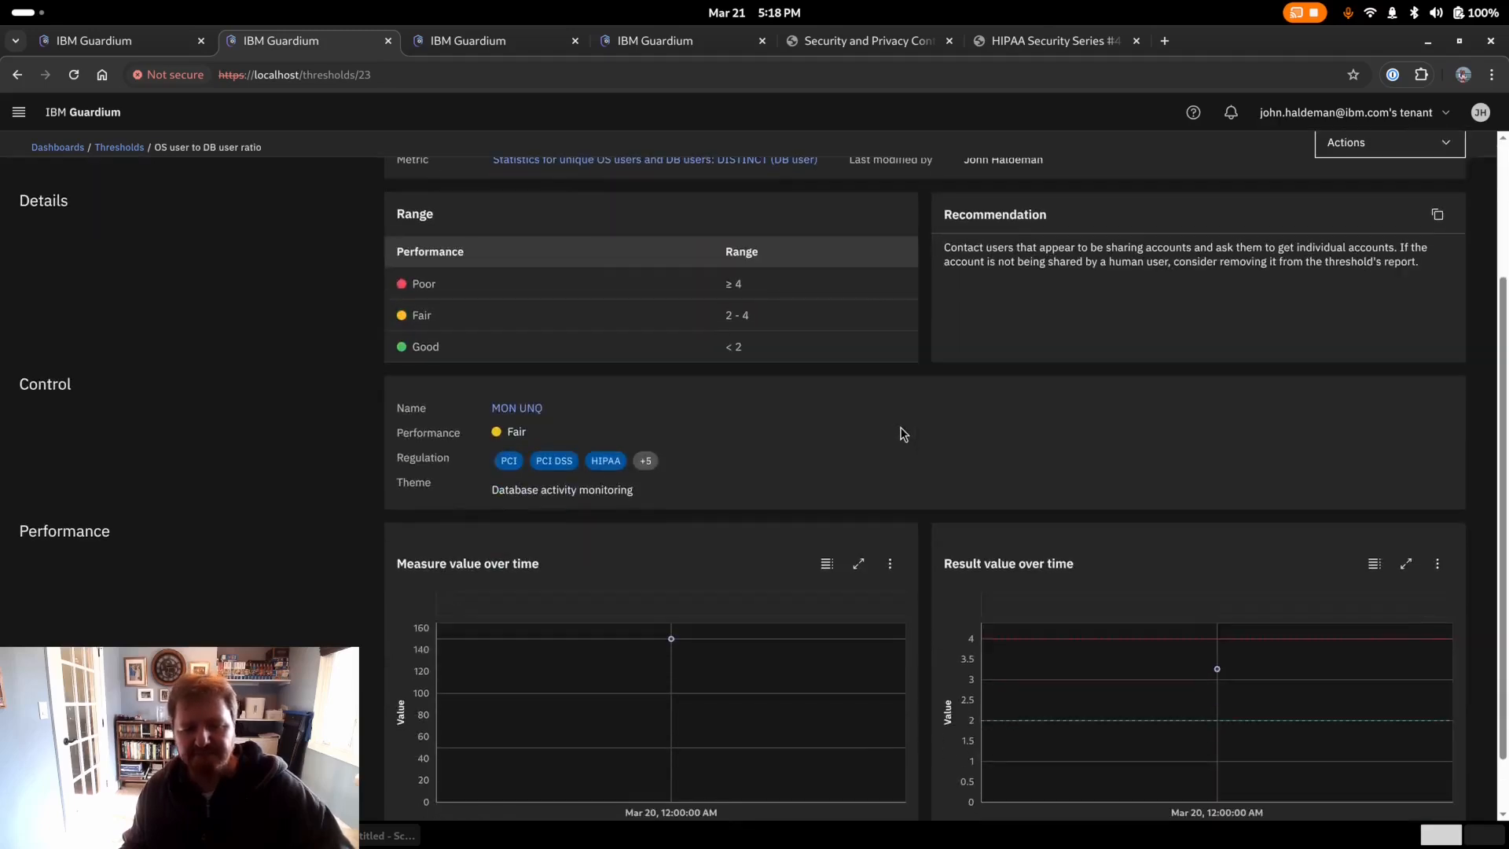
{"action": "scroll", "coordinate": [903, 434], "scroll_direction": "up", "scroll_amount": 3}
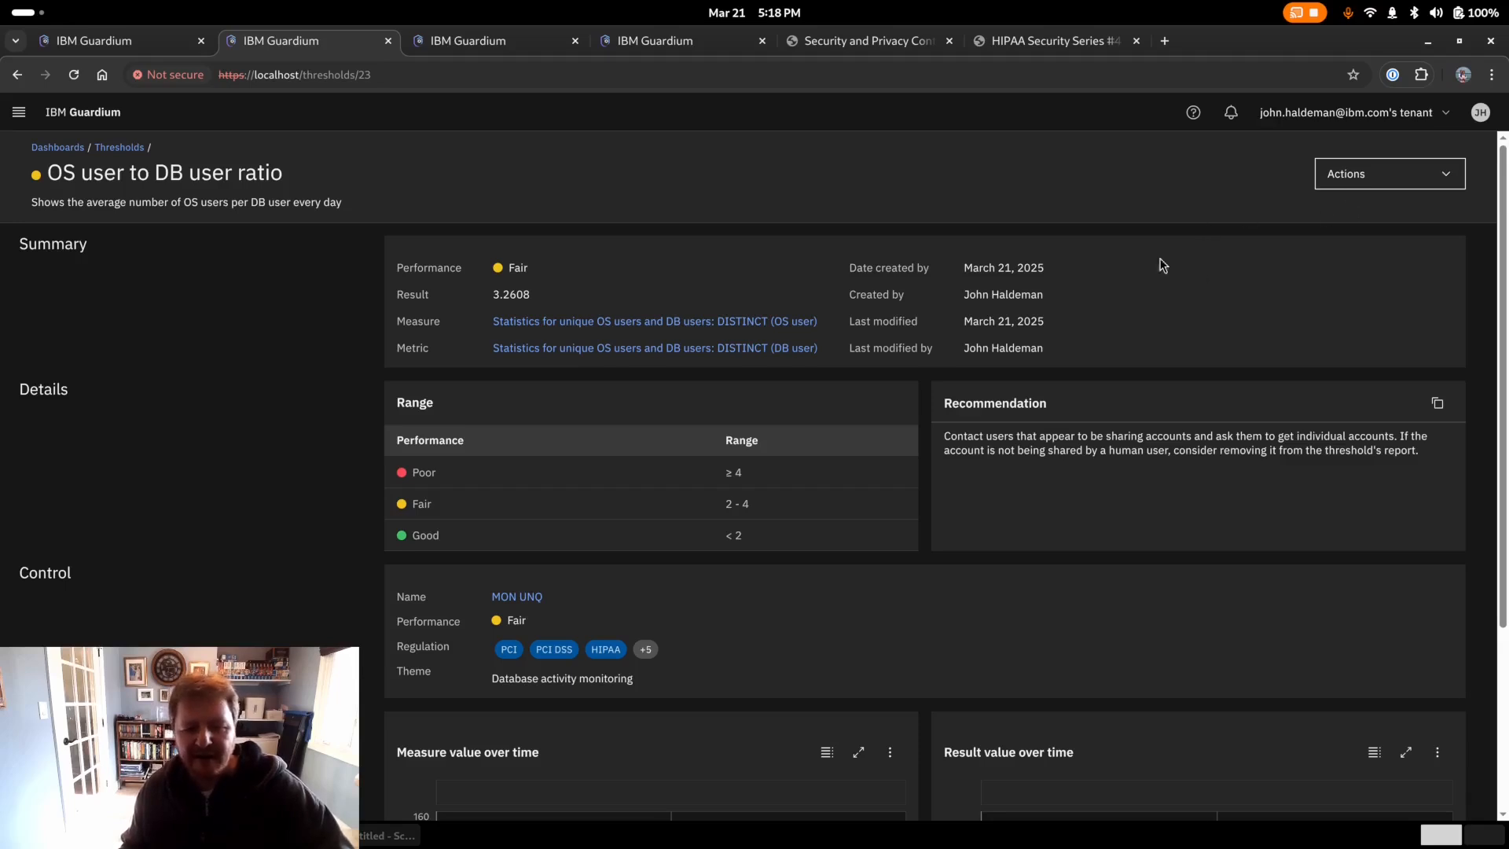
{"action": "left_click_drag", "start_coordinate": [722, 296], "coordinate": [843, 348]}
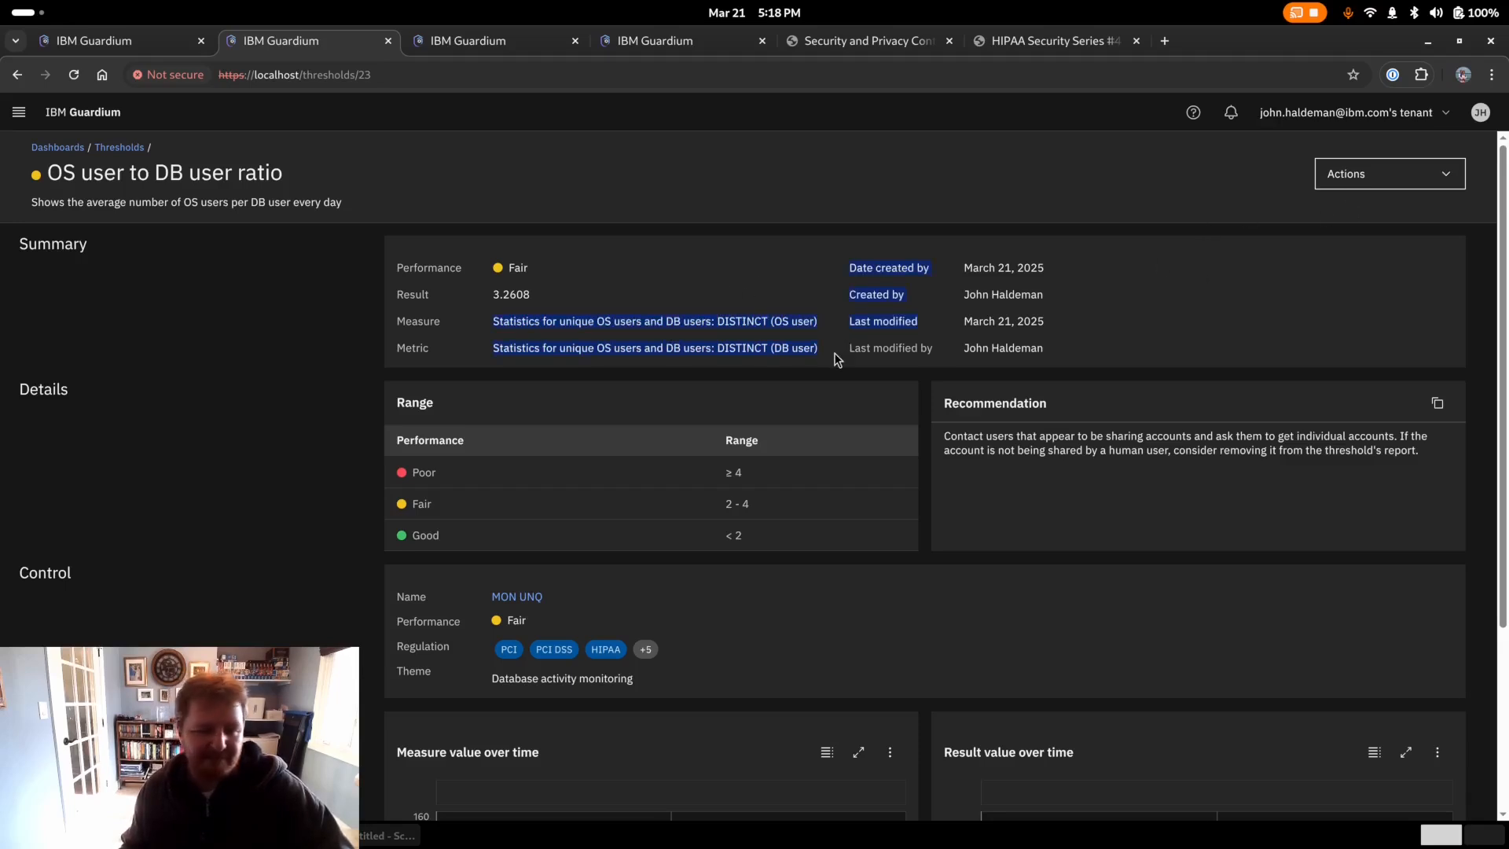
{"action": "left_click", "coordinate": [837, 359]}
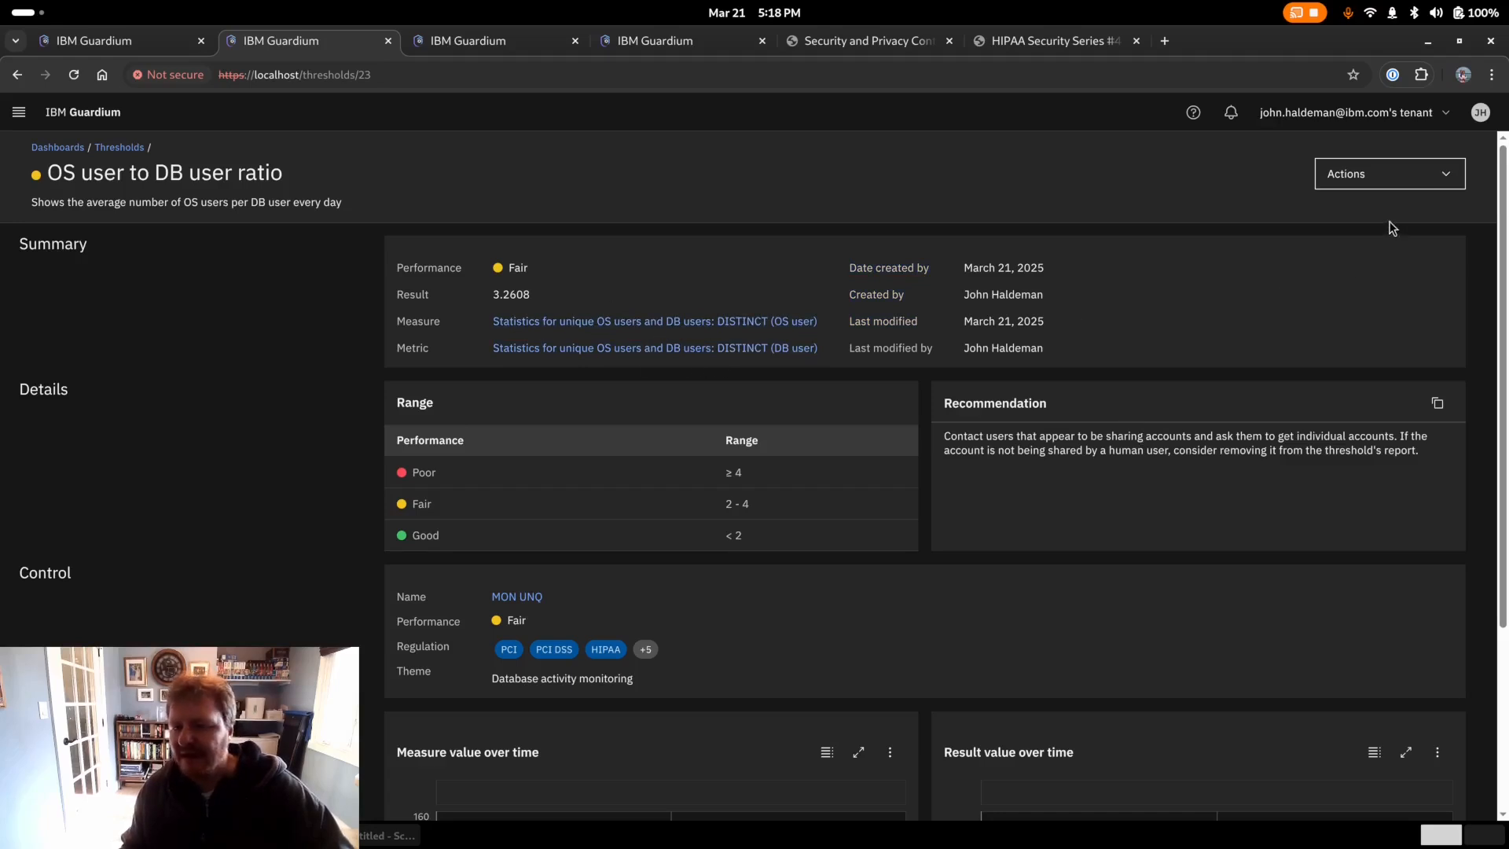
- Rerun the threshold's metrics with start date 03/15/25 and end date 03/21/25
{"action": "left_click", "coordinate": [1375, 174]}
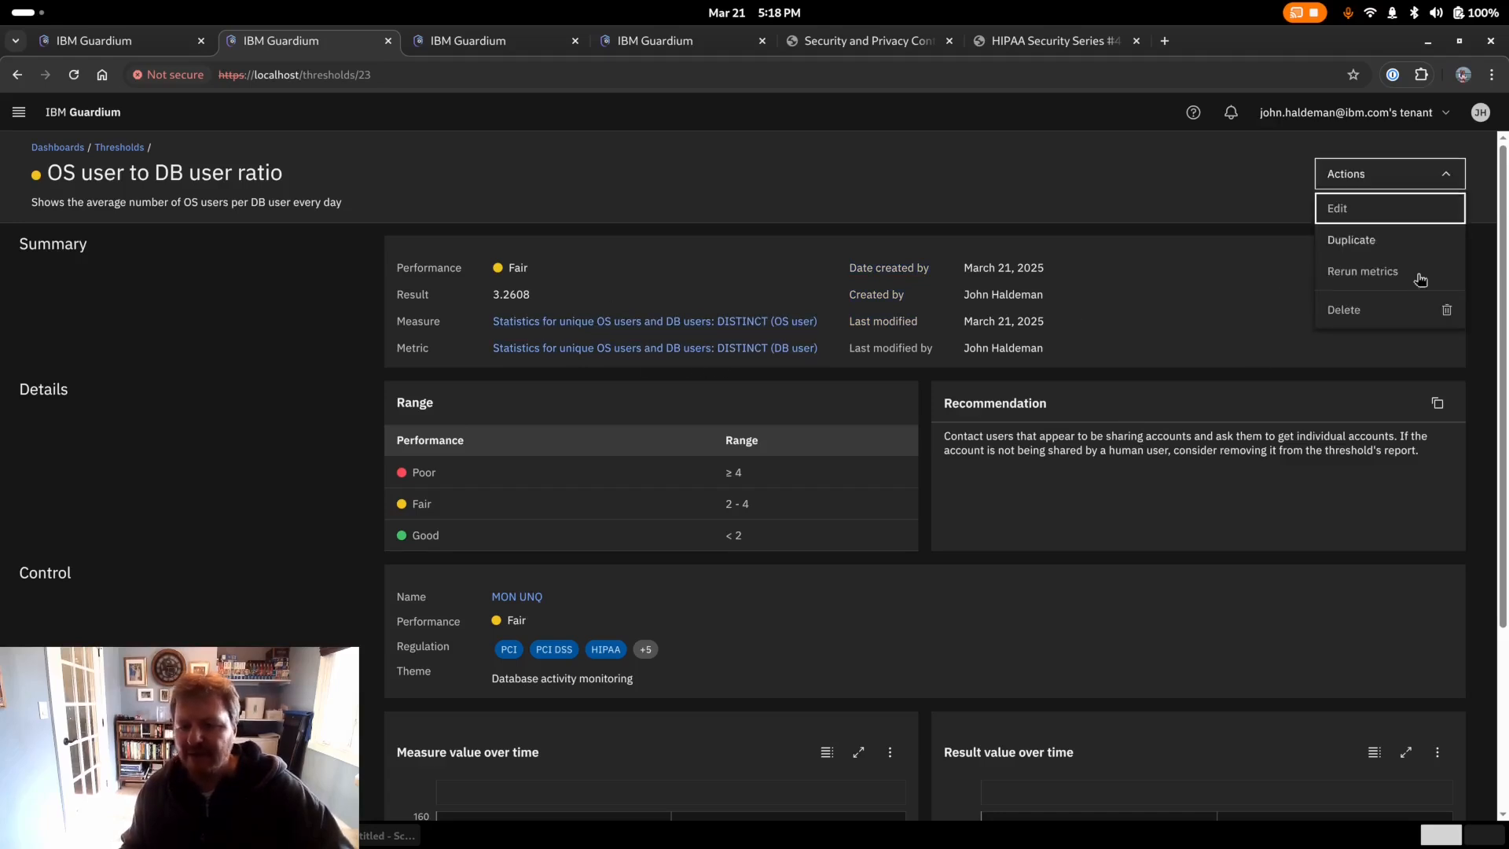
{"action": "left_click", "coordinate": [1391, 281]}
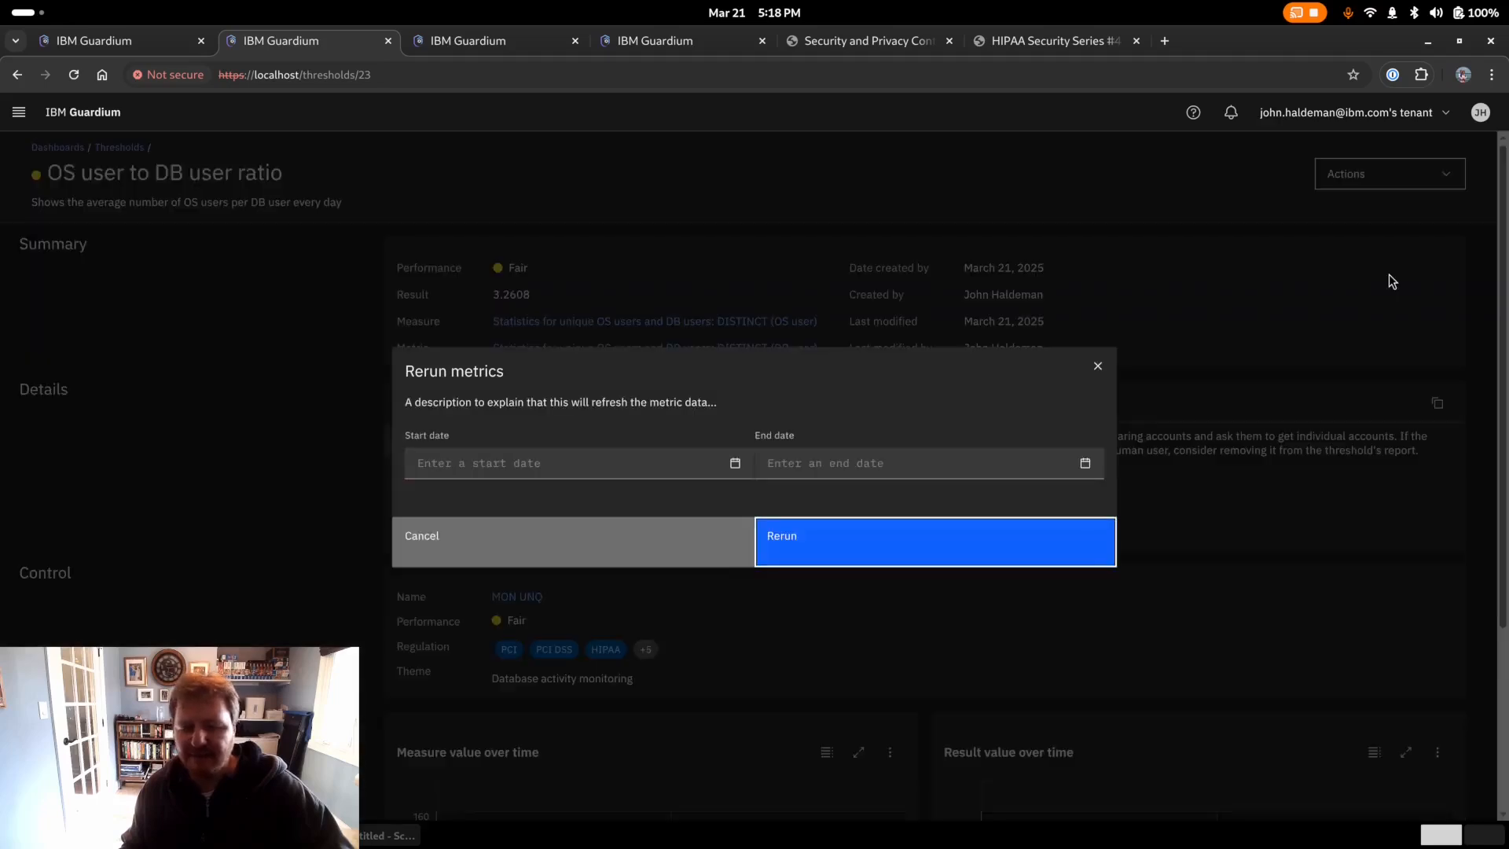
{"action": "left_click", "coordinate": [687, 459]}
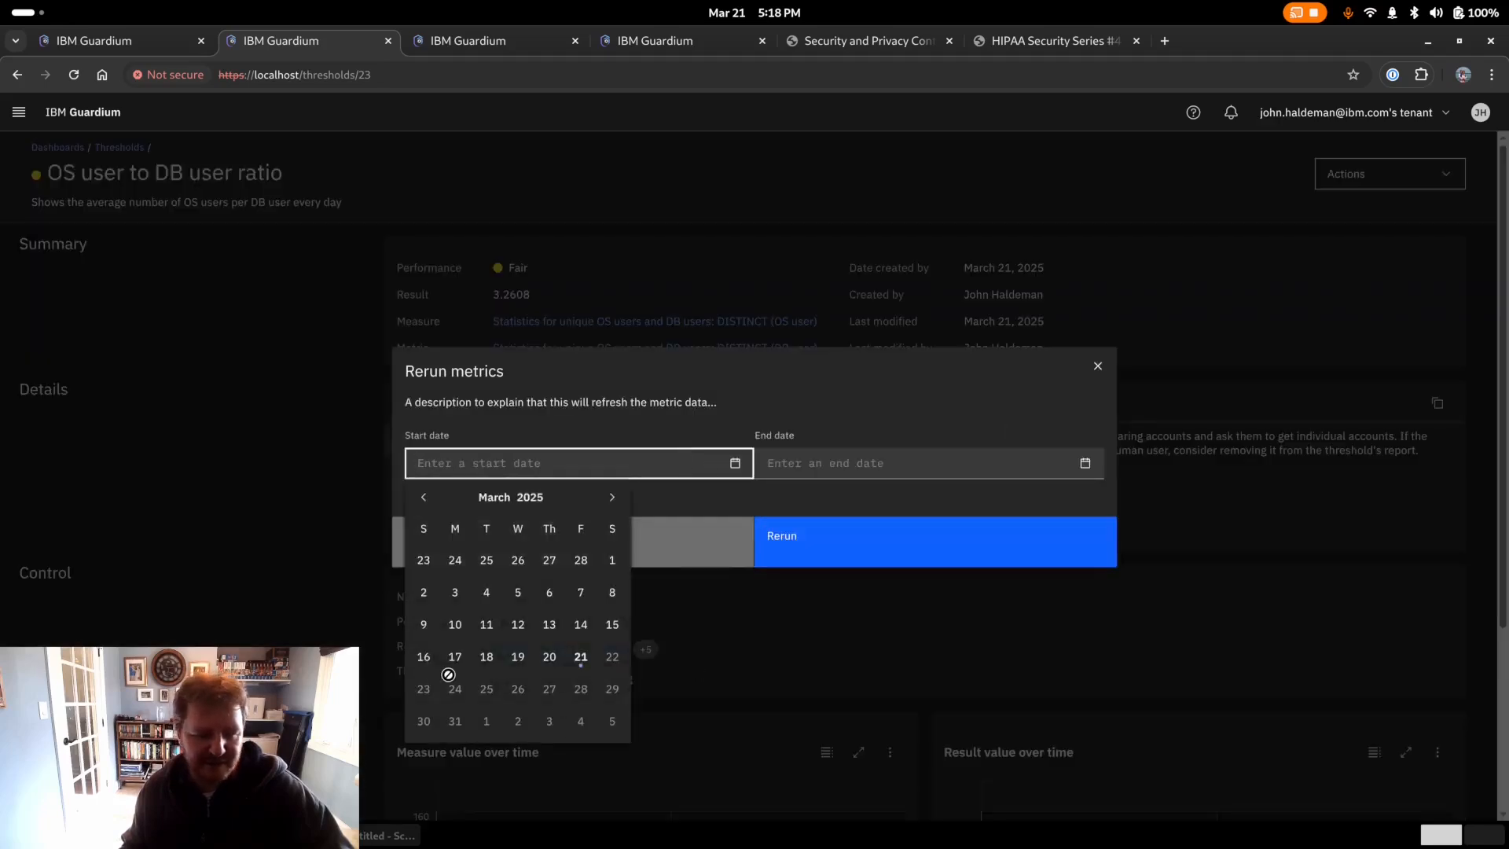
{"action": "left_click", "coordinate": [612, 626]}
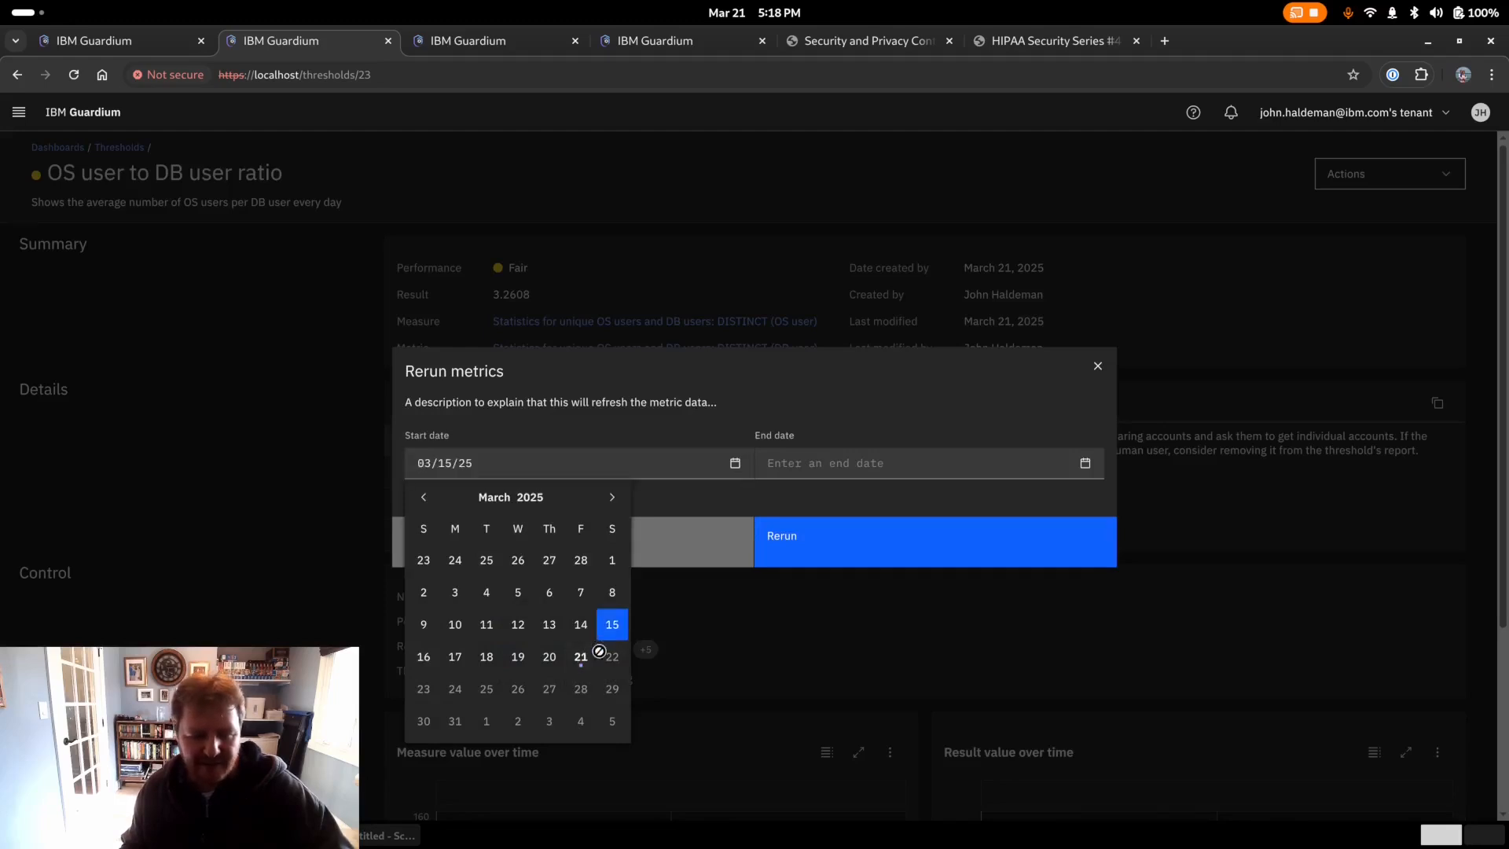
{"action": "left_click", "coordinate": [580, 668]}
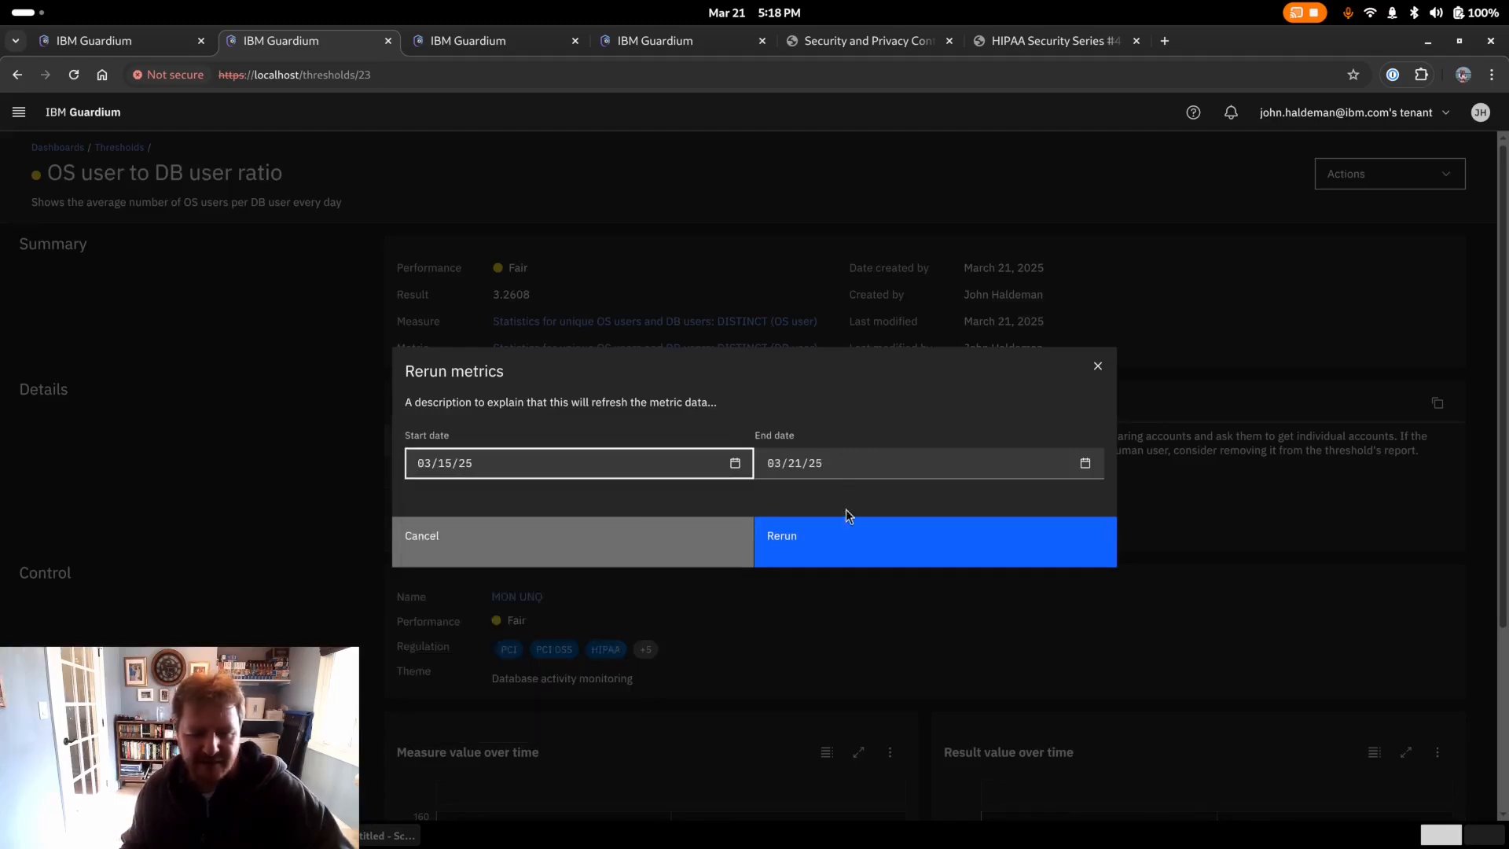
{"action": "left_click", "coordinate": [832, 555]}
- Search the reports for "stat" in a separate browser tab and open the Compliance job status report
{"action": "left_click", "coordinate": [19, 111]}
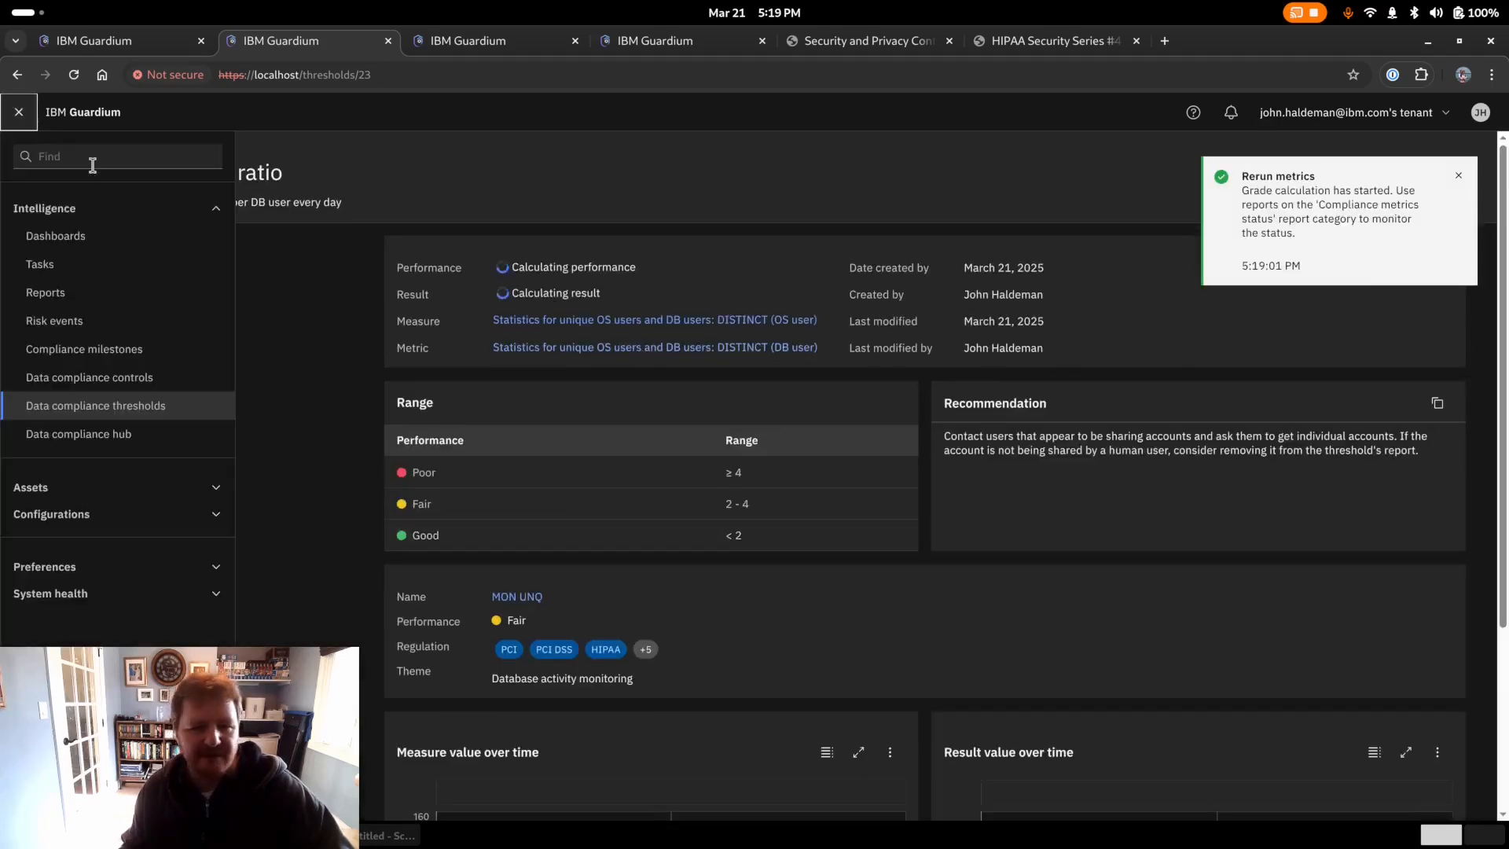
{"action": "middle_click", "coordinate": [79, 302]}
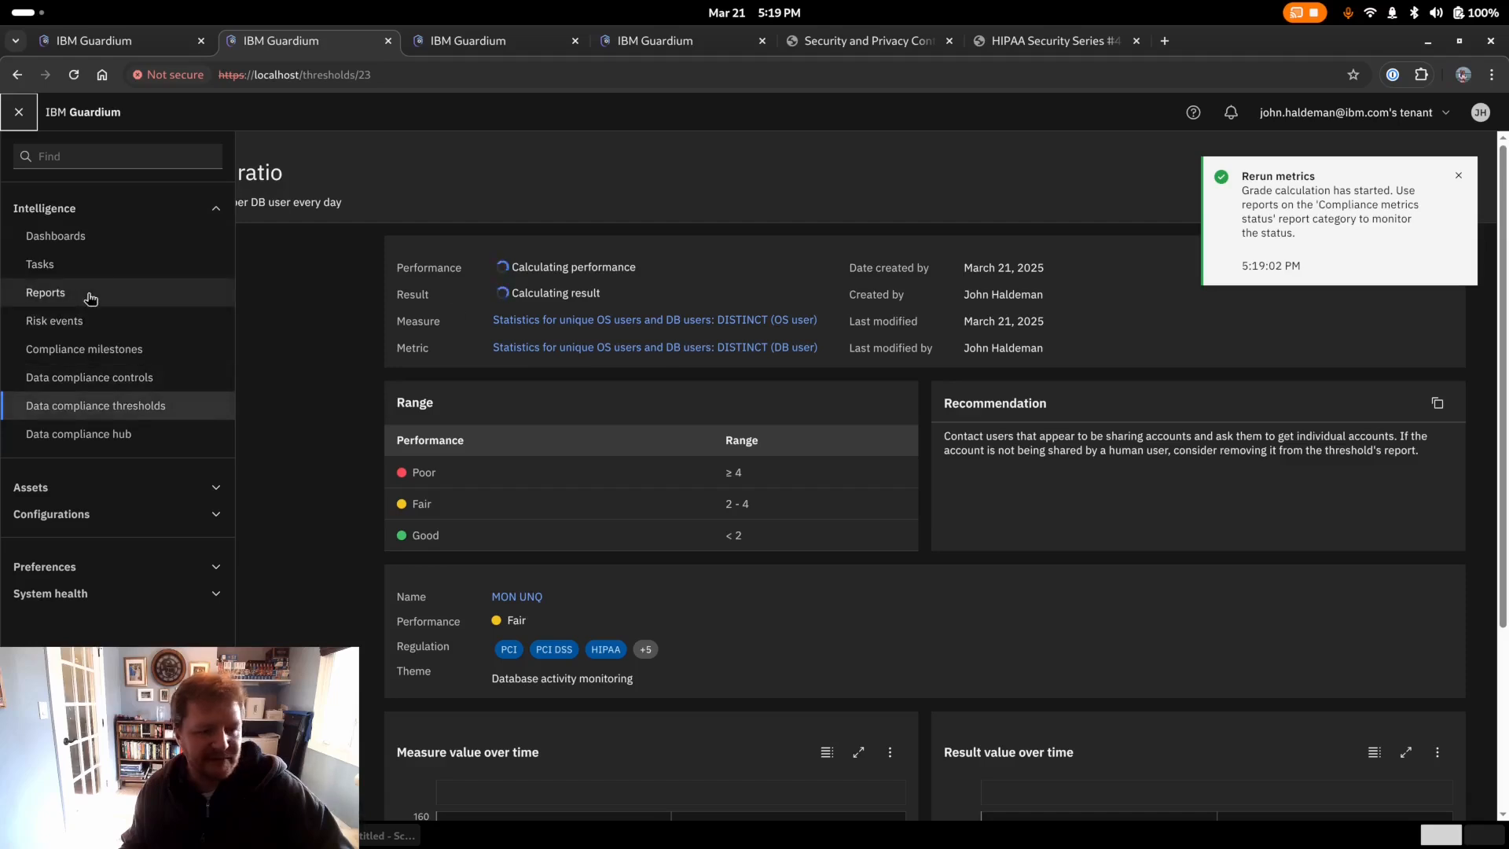
{"action": "left_click", "coordinate": [483, 41]}
{"action": "left_click", "coordinate": [384, 284]}
{"action": "type", "text": "sta"}
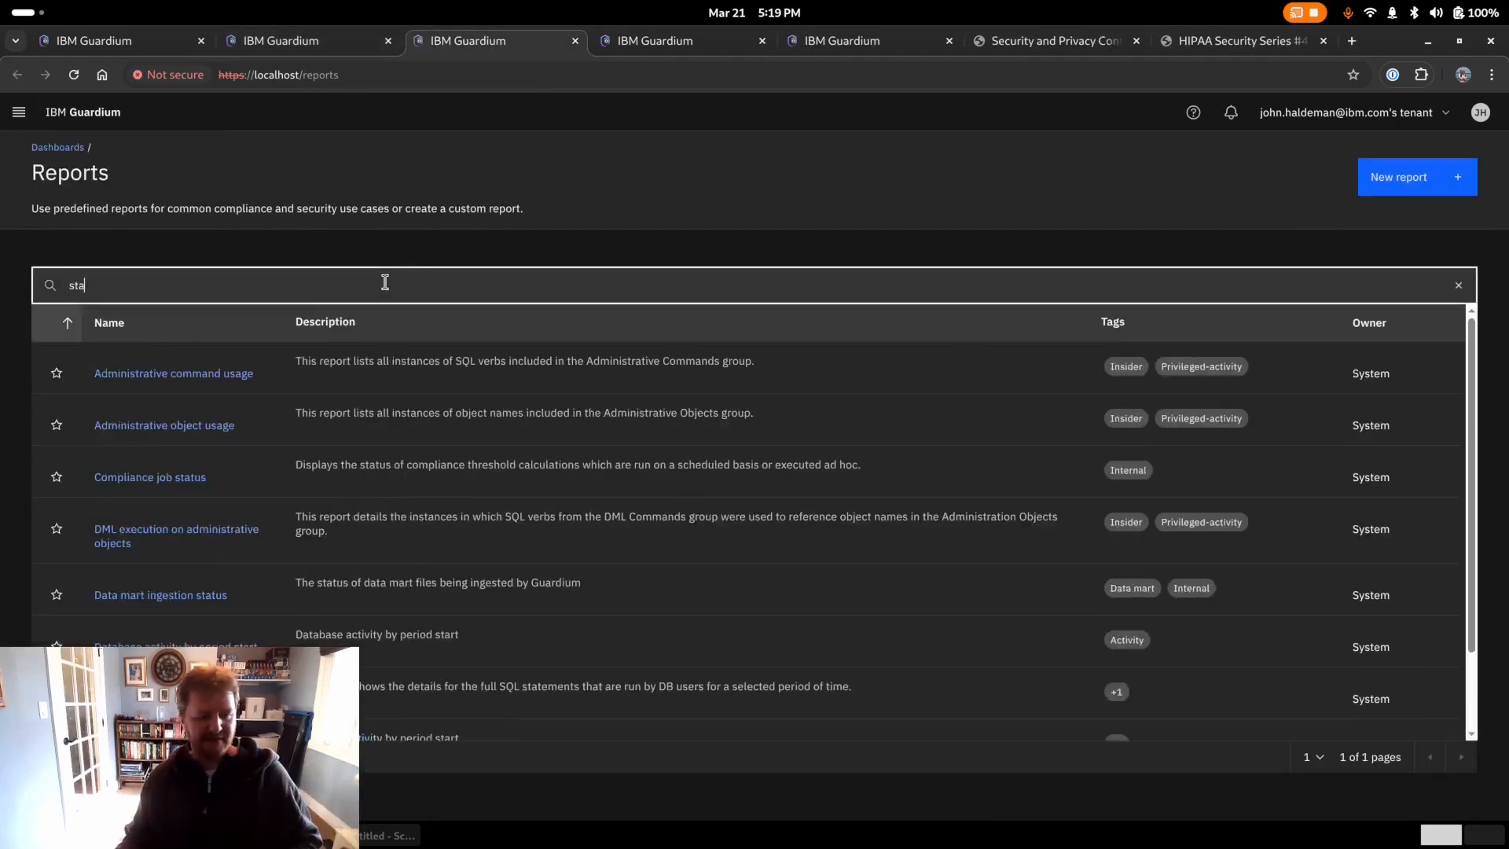
{"action": "type", "text": "t"}
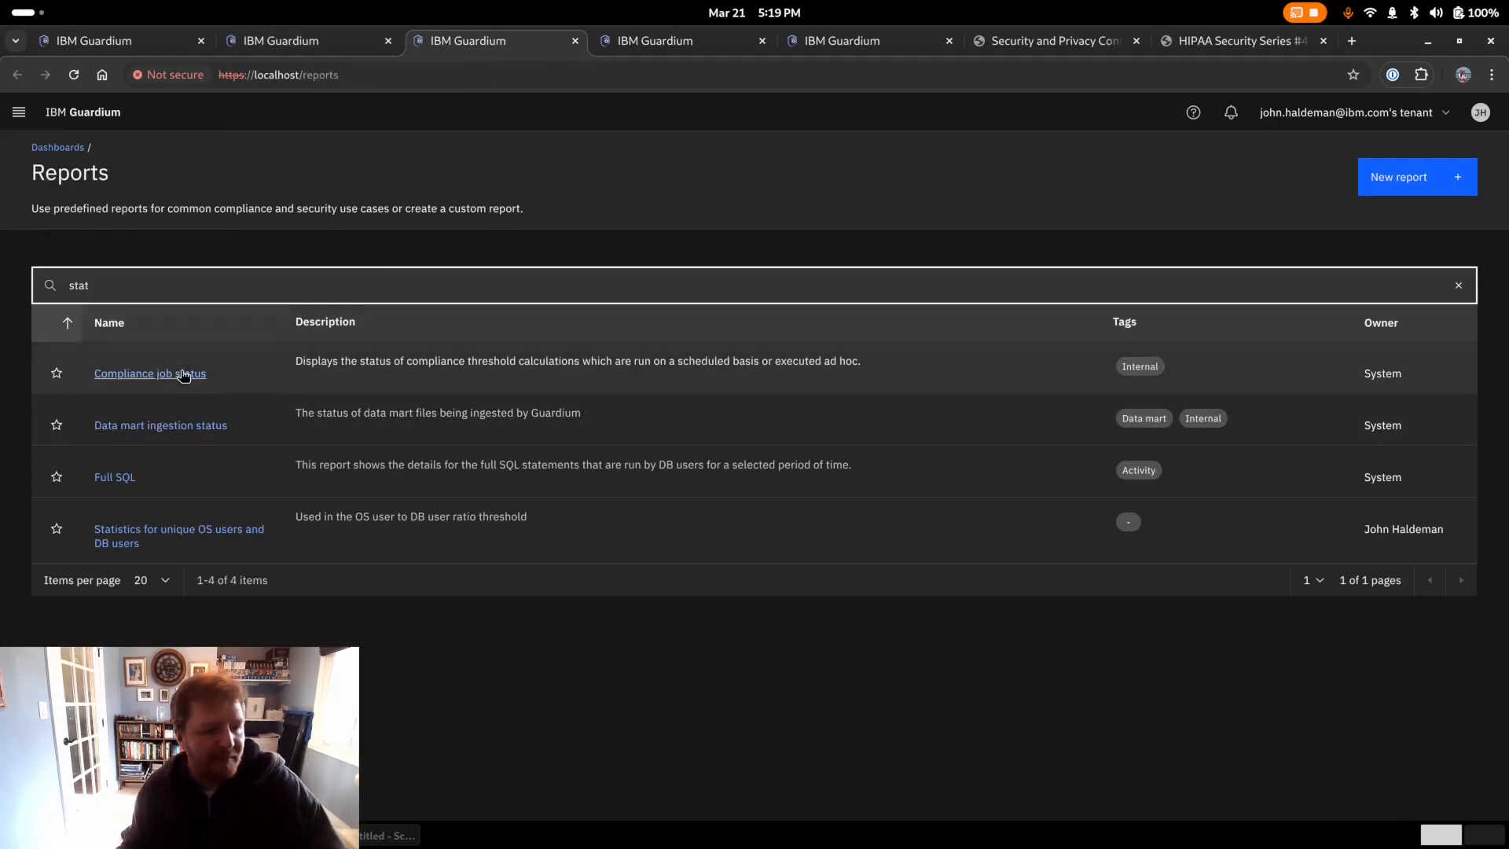
{"action": "left_click", "coordinate": [184, 374]}
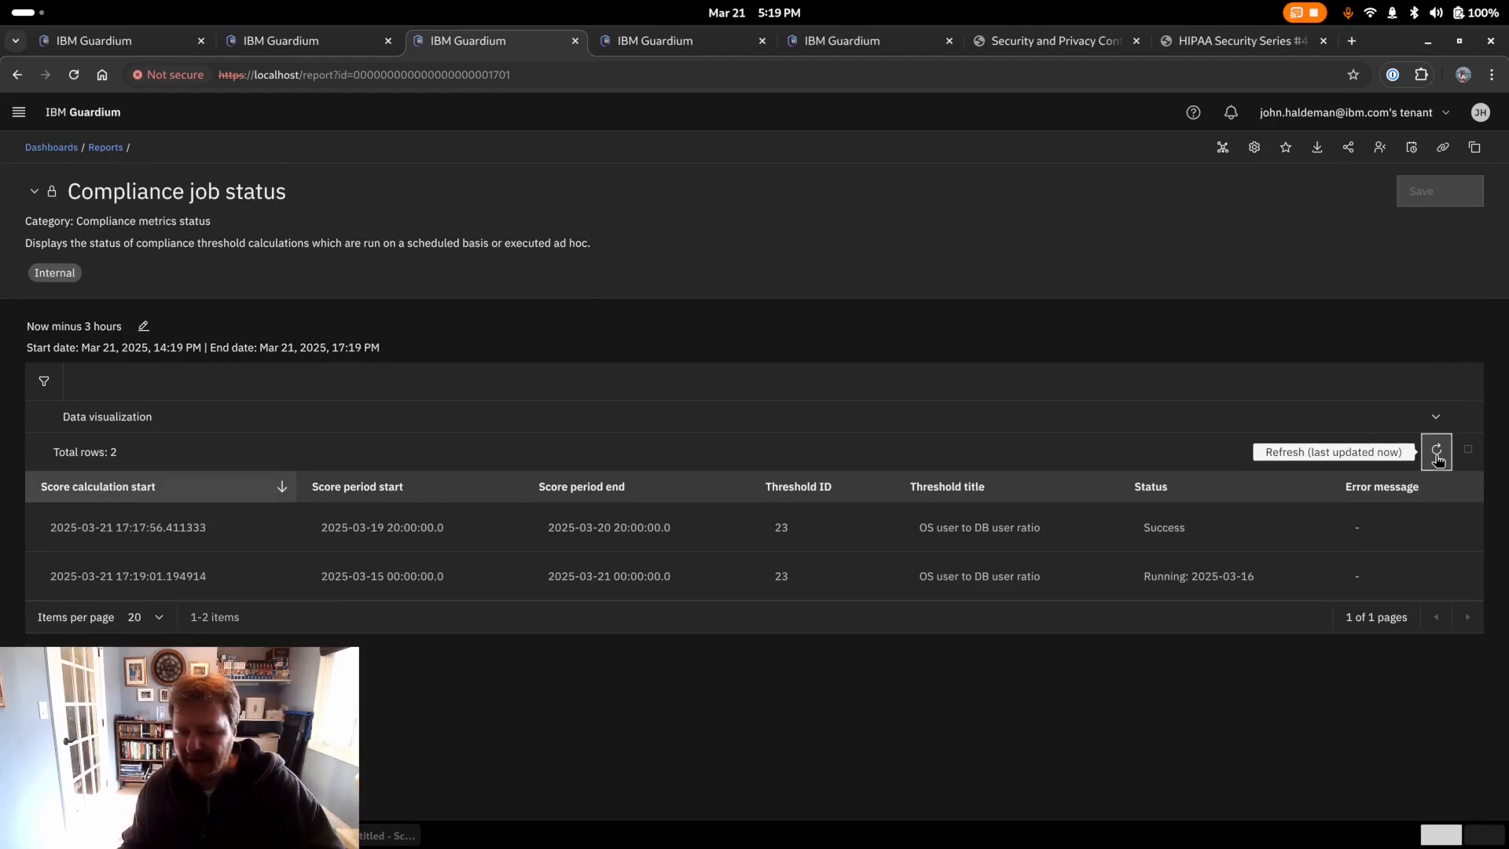
- Refresh the Compliance job status report repeatedly to track the status of the rerun threshold calculation
{"action": "left_click", "coordinate": [1437, 455]}
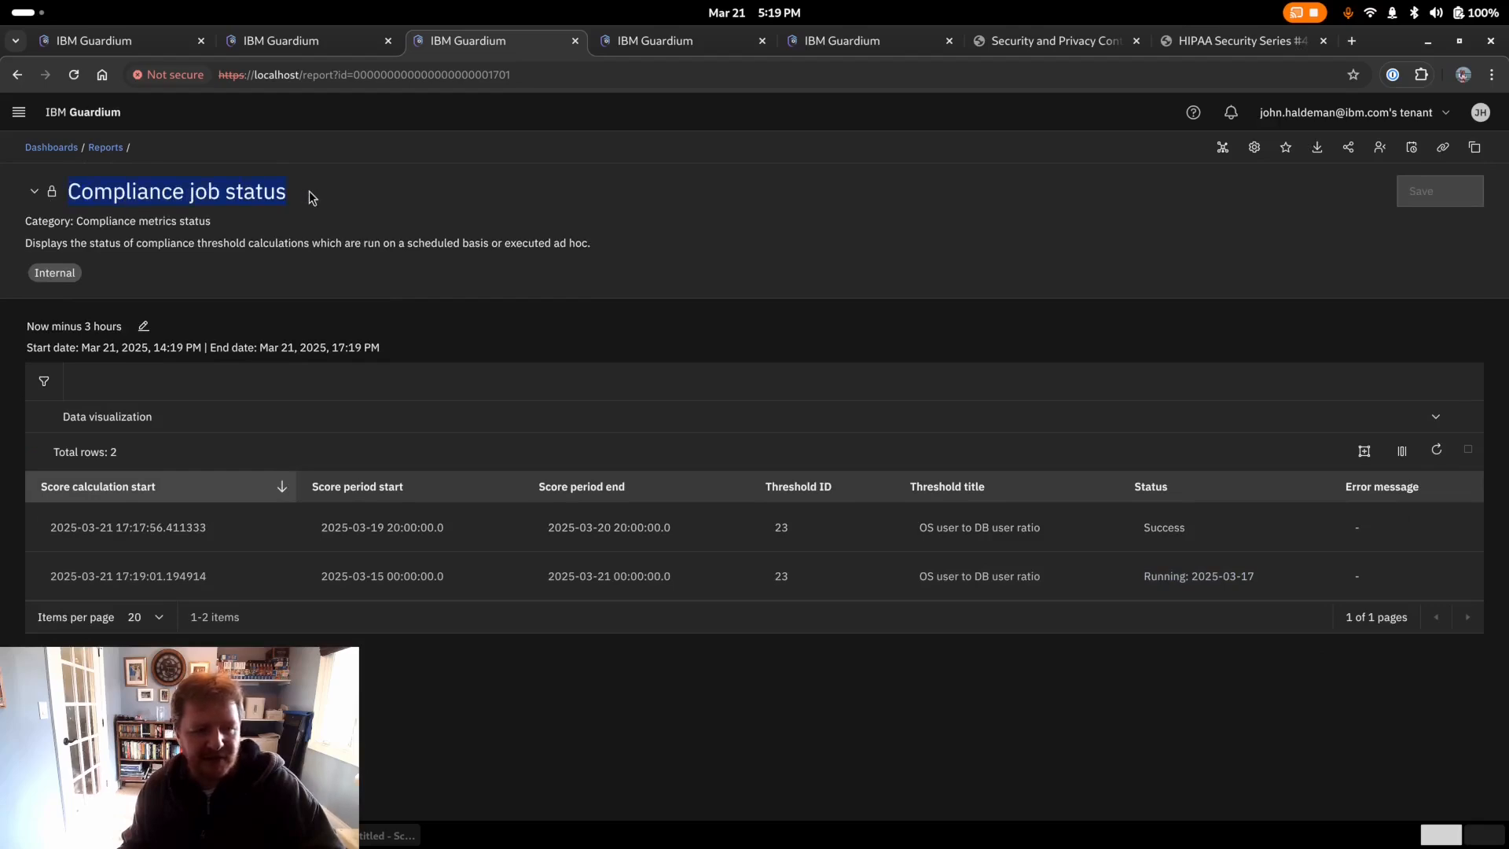
{"action": "left_click_drag", "start_coordinate": [1273, 576], "coordinate": [1160, 575]}
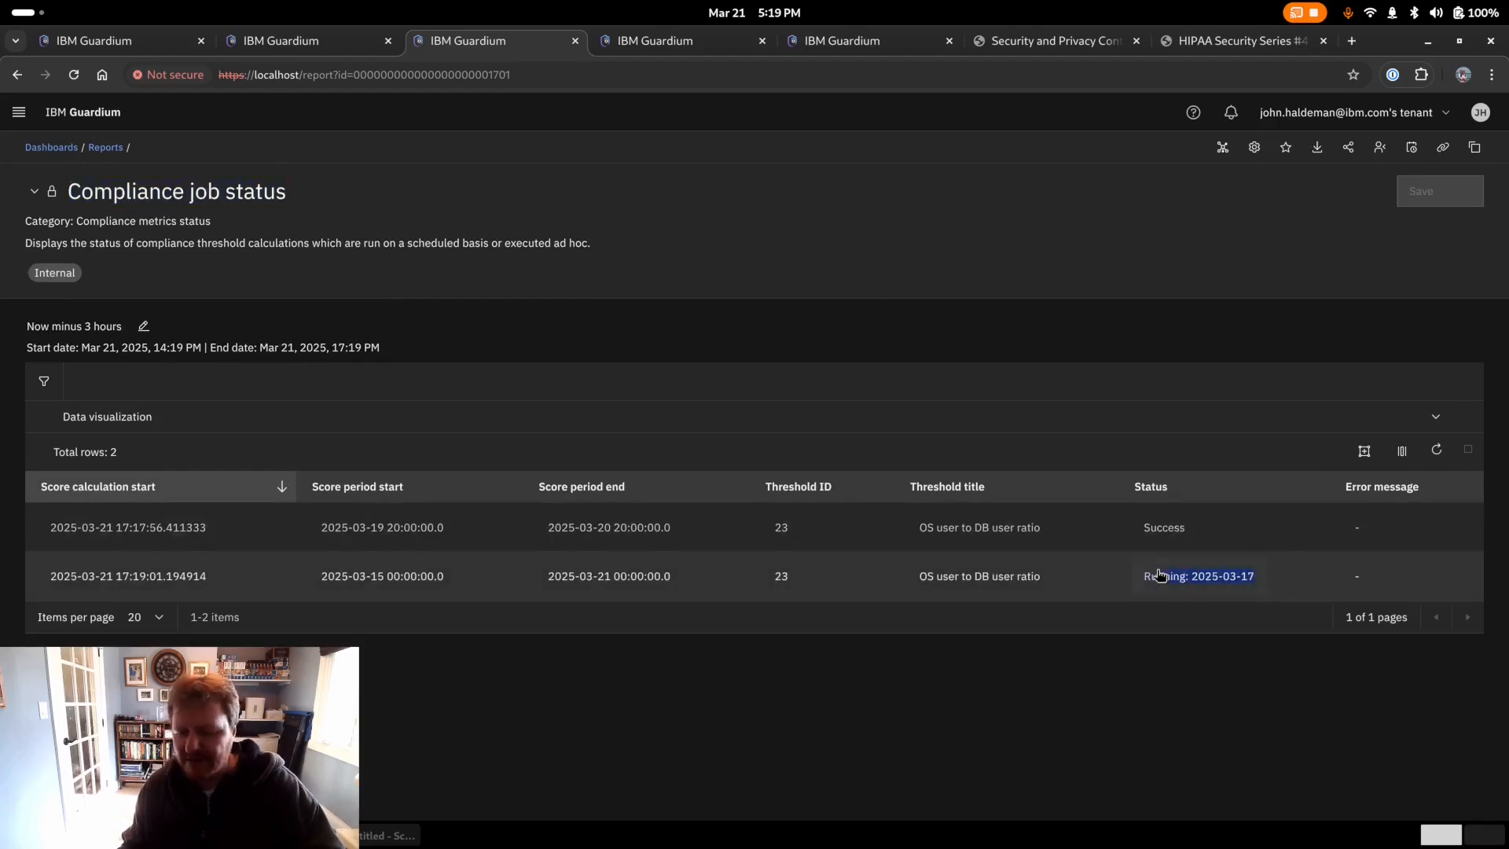
{"action": "left_click", "coordinate": [1437, 451]}
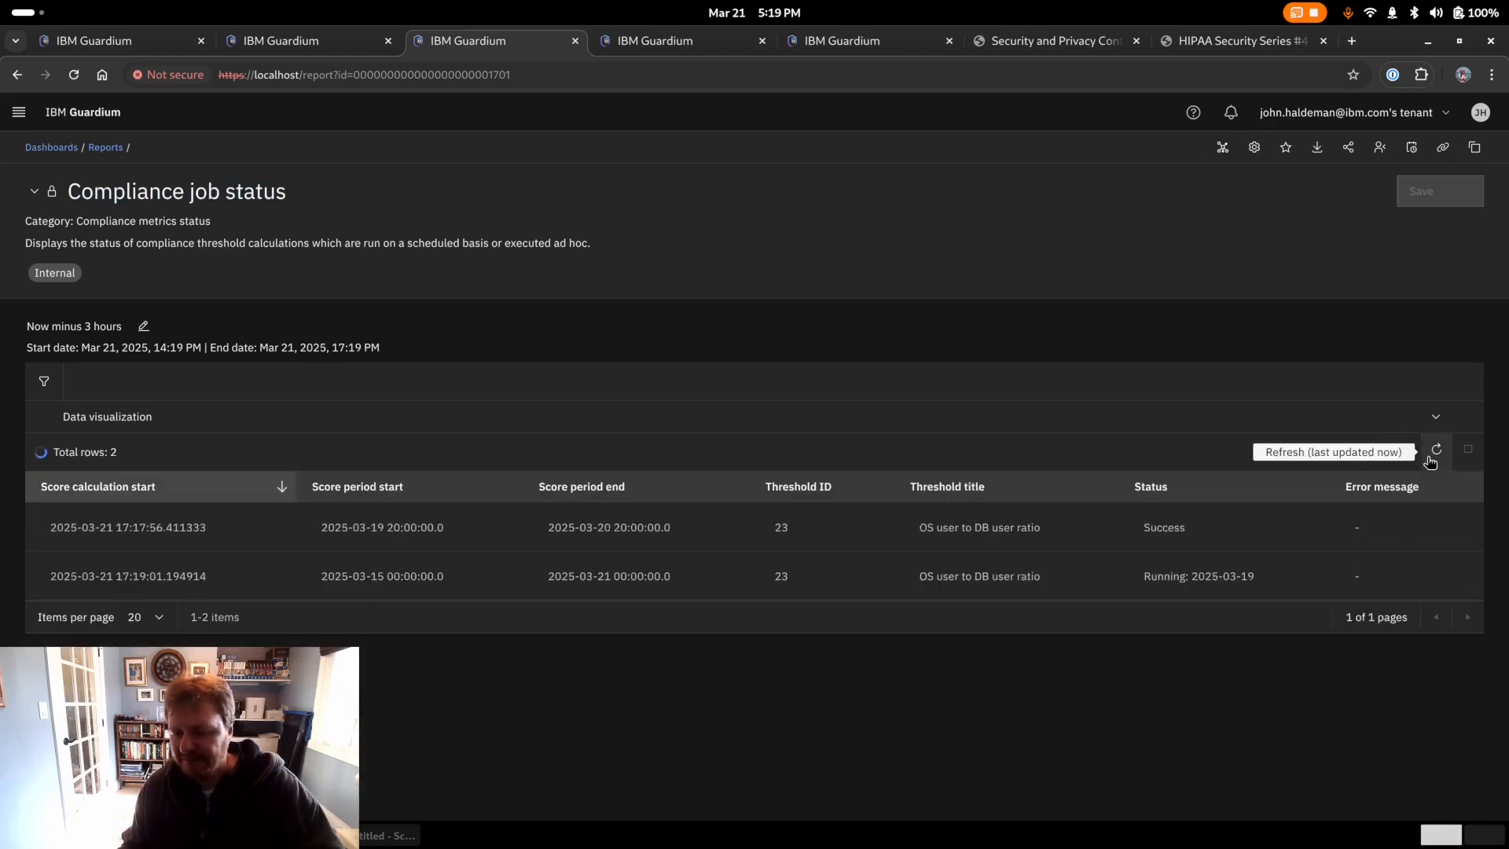
{"action": "left_click", "coordinate": [1436, 453]}
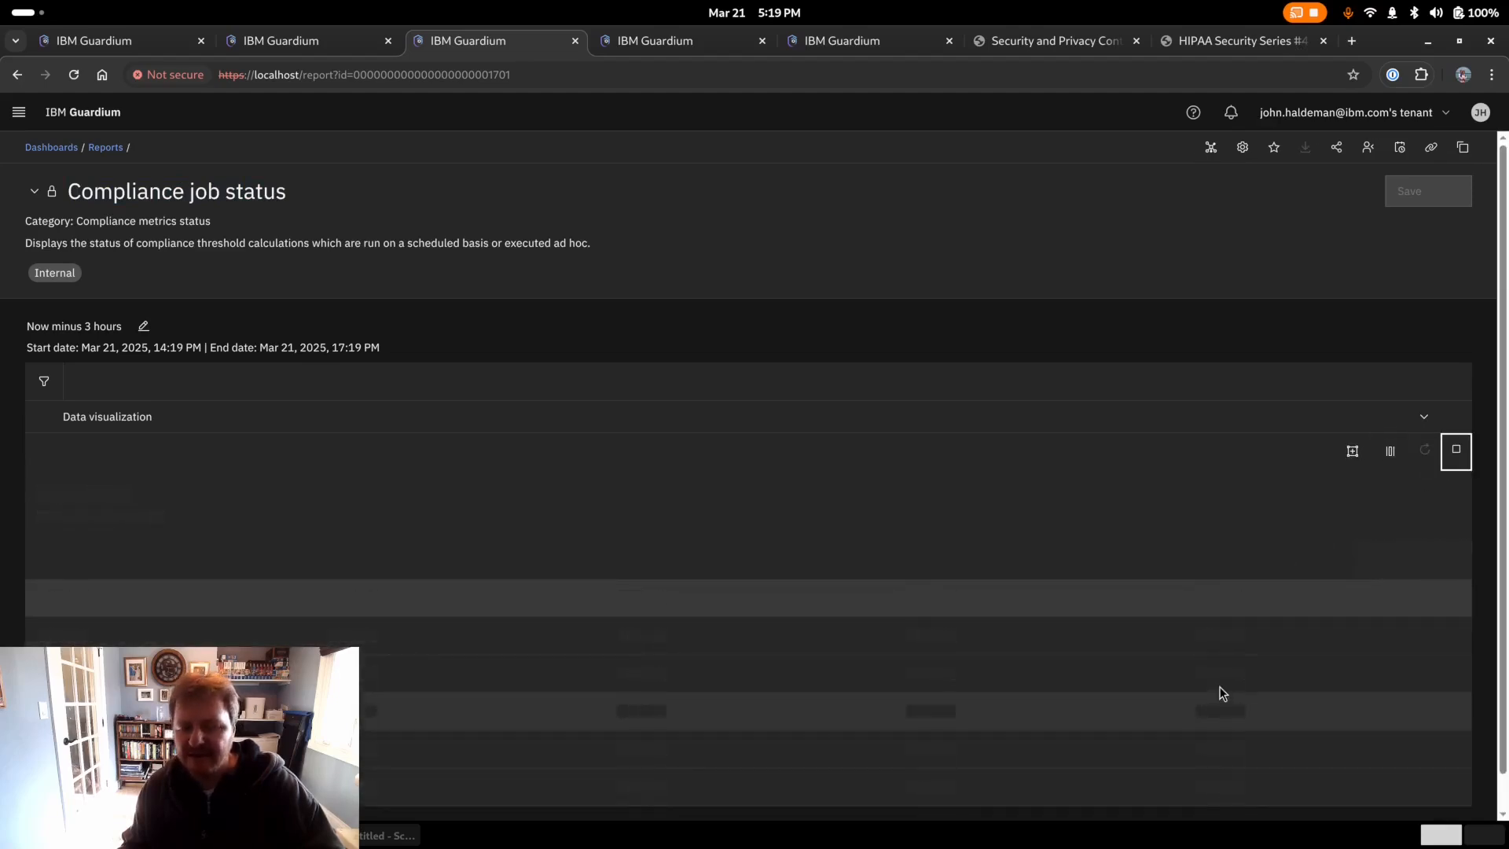
{"action": "left_click", "coordinate": [1436, 450]}
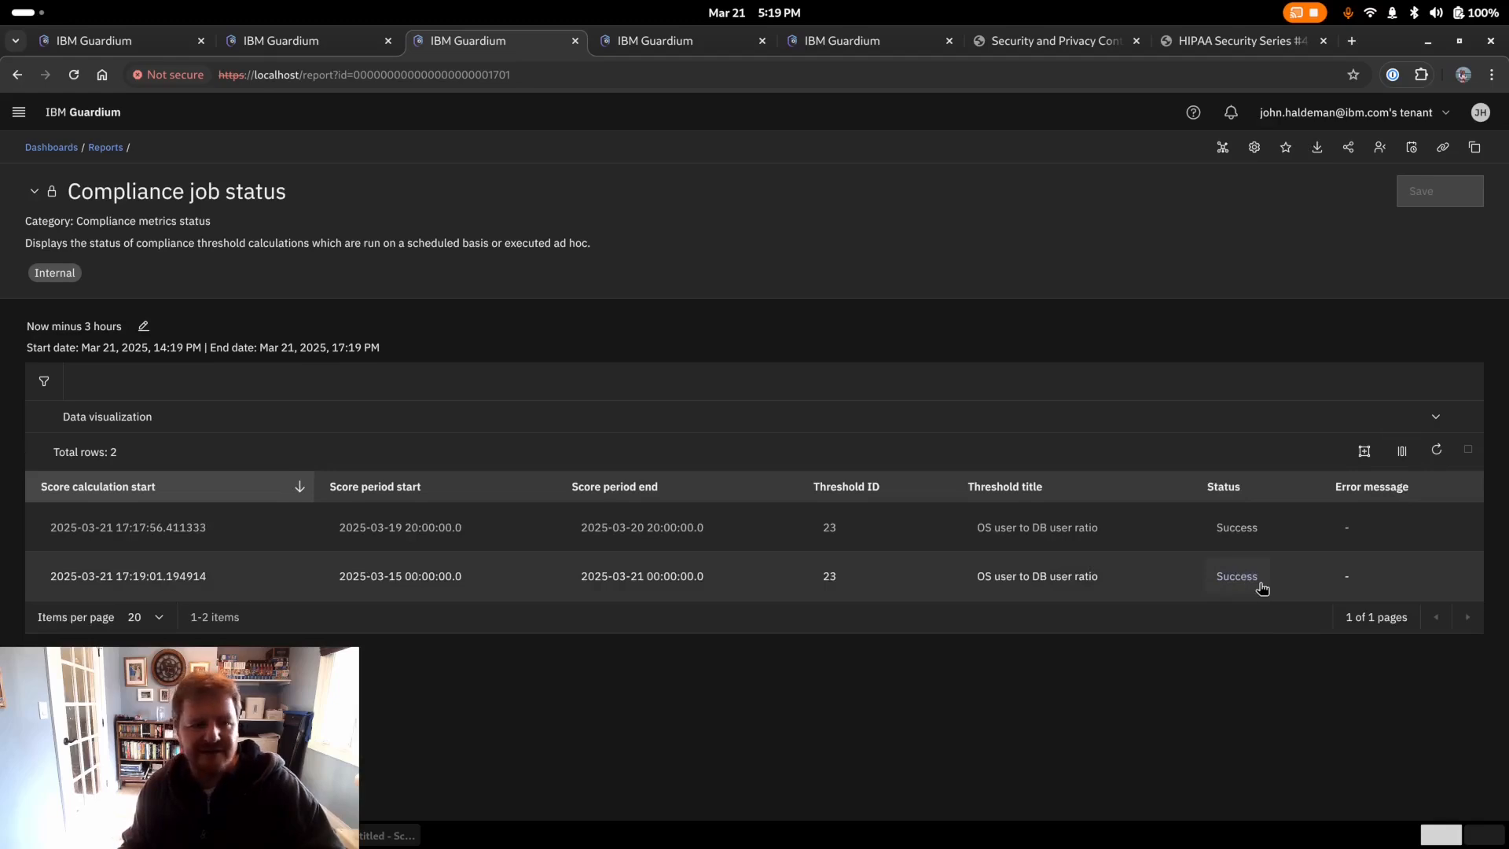
- Return to the OS user to DB user ratio threshold and reload its page to update the performance charts
{"action": "left_click", "coordinate": [345, 45]}
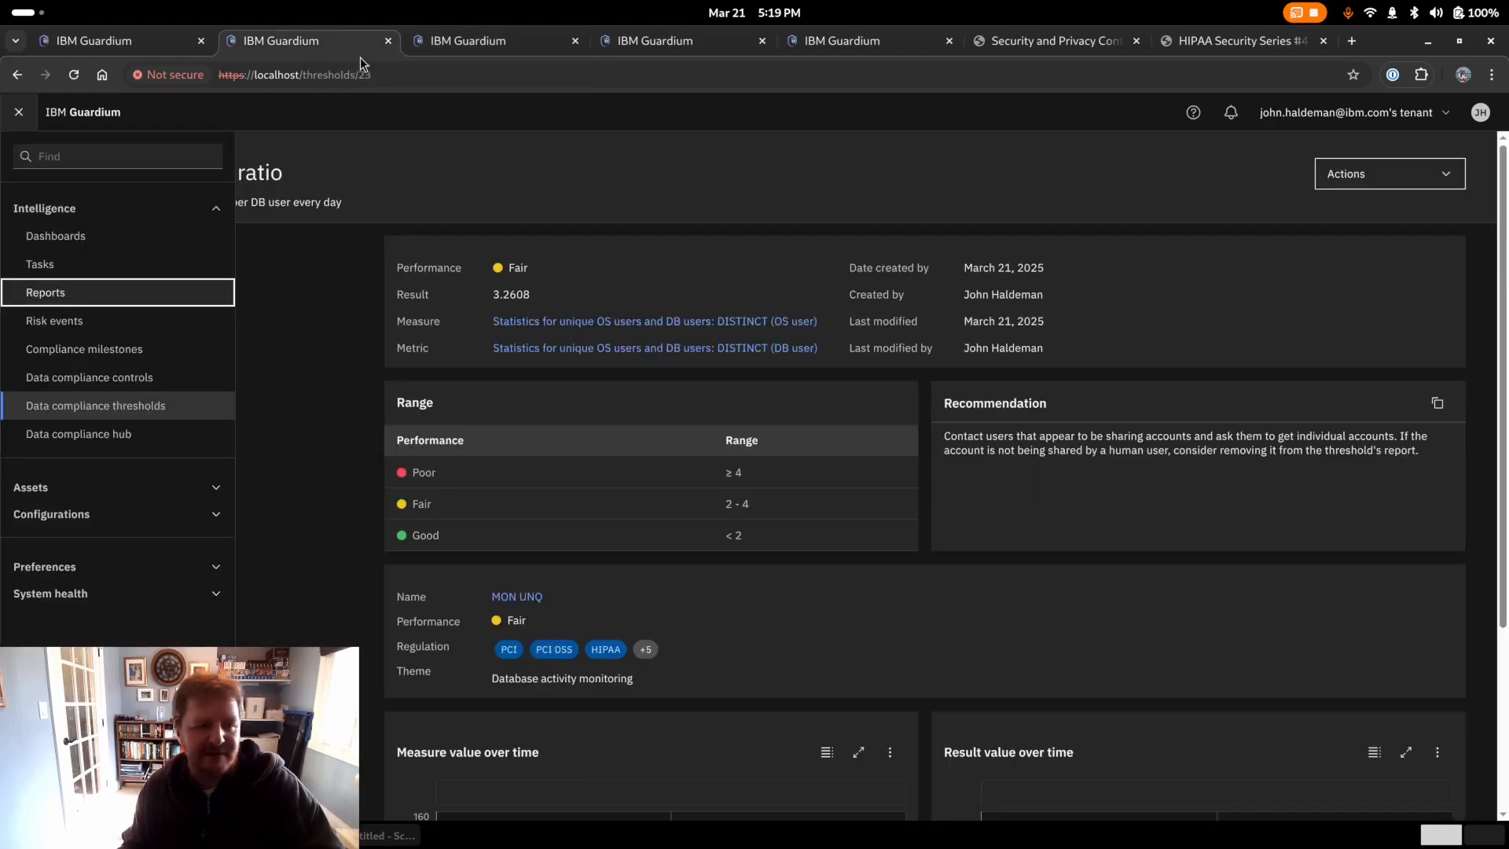
{"action": "left_click", "coordinate": [651, 247]}
{"action": "scroll", "coordinate": [1125, 364], "scroll_direction": "down", "scroll_amount": 3}
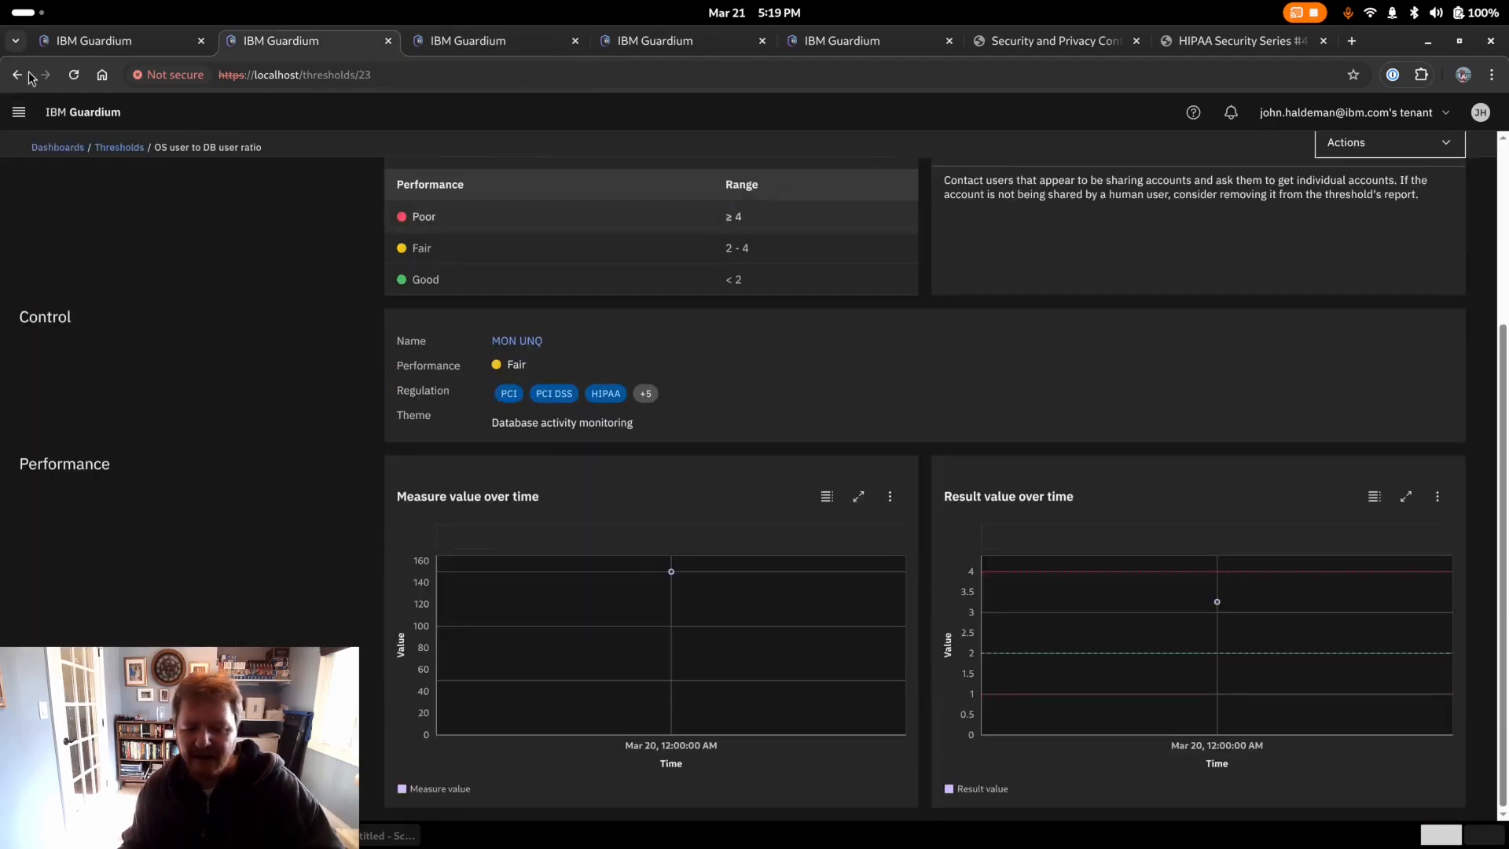
{"action": "left_click", "coordinate": [74, 75]}
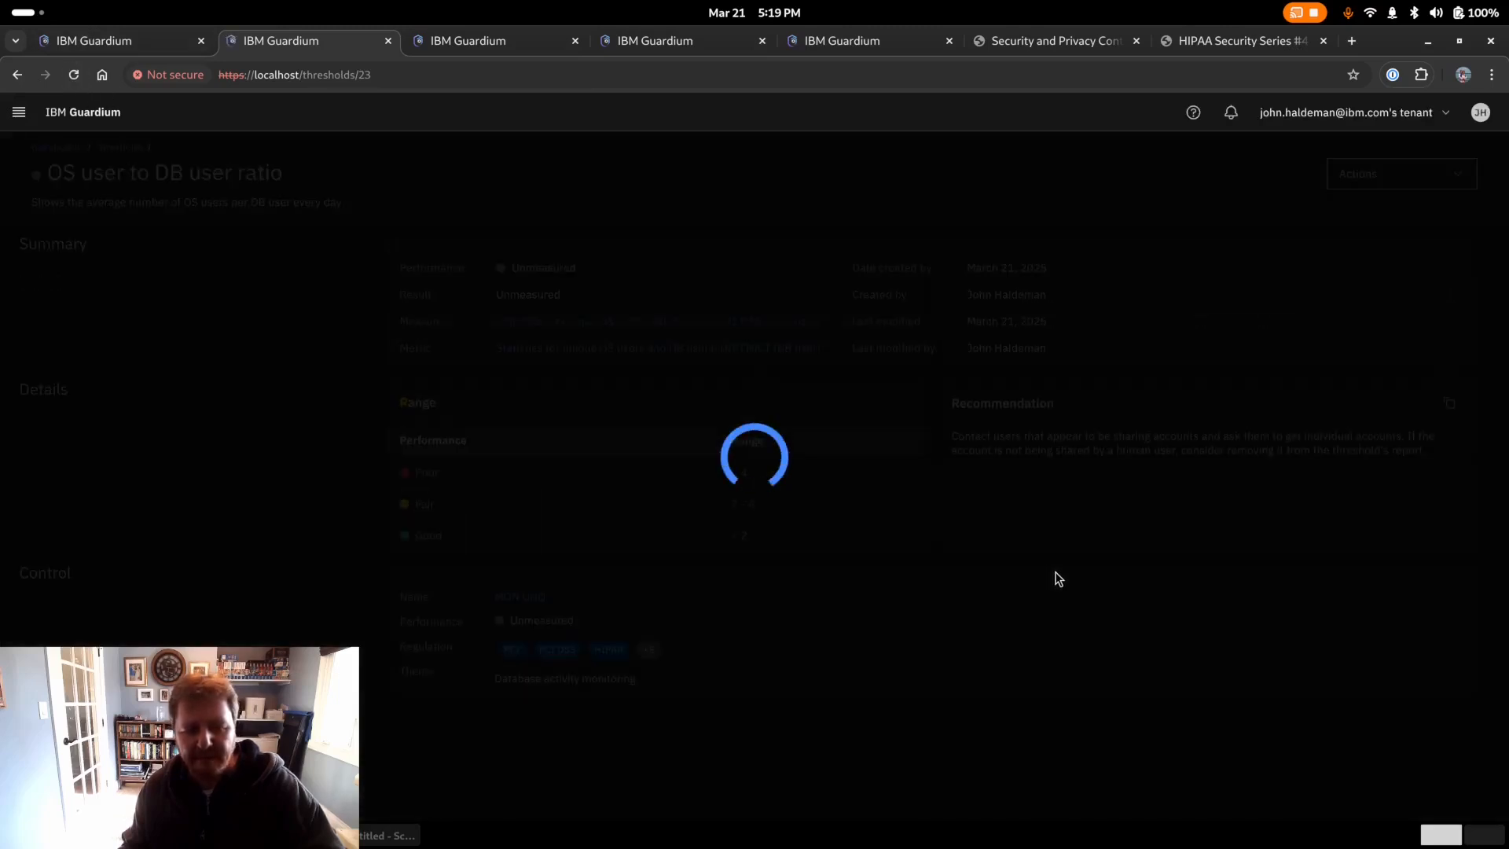
- Examine the daily points in the measure and result charts and the reports behind the threshold's measure and metric
{"action": "scroll", "coordinate": [1058, 579], "scroll_direction": "down", "scroll_amount": 3}
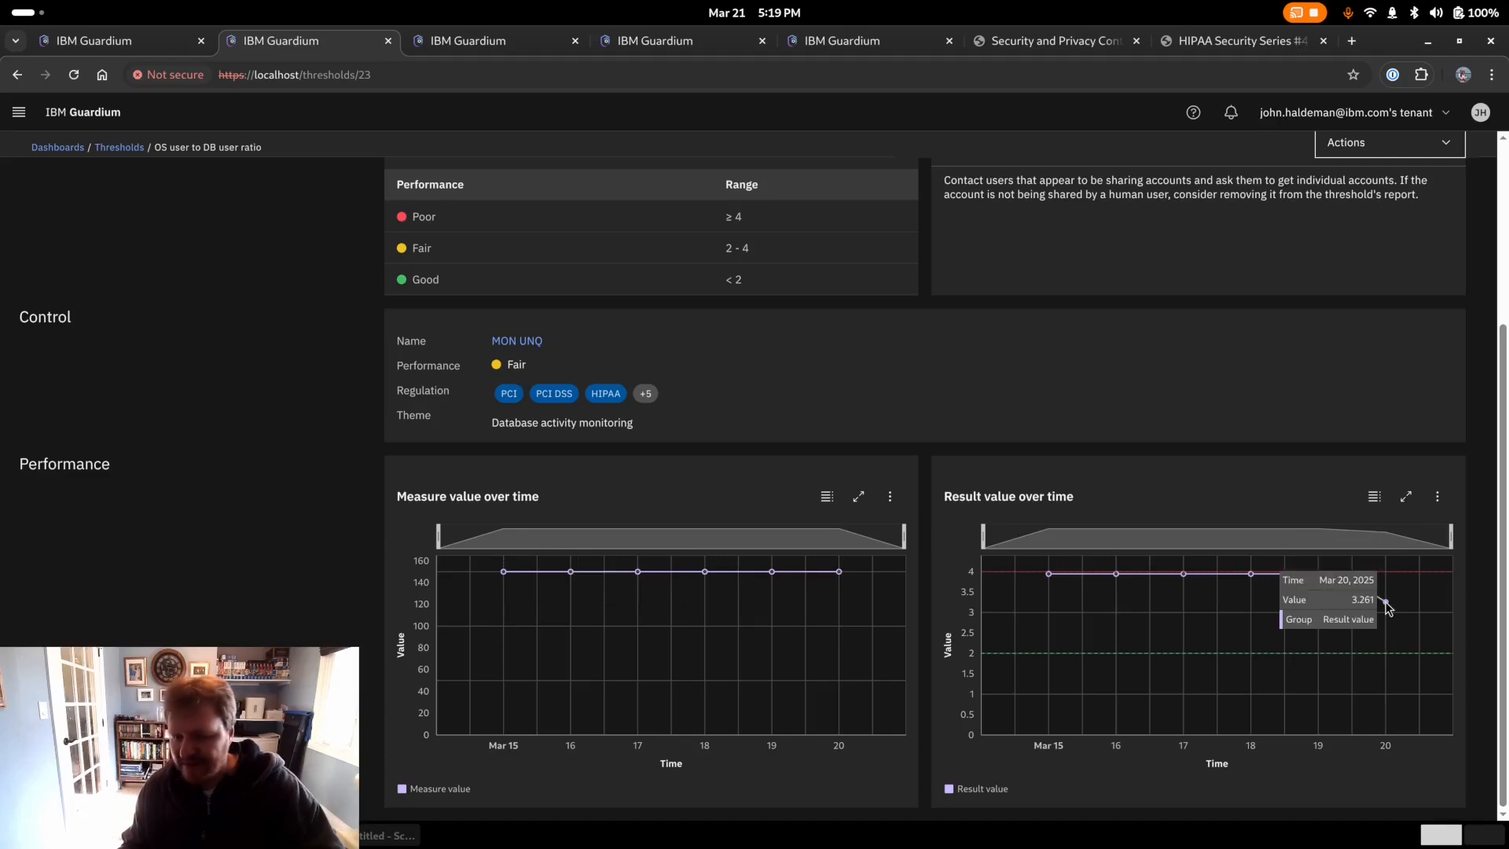
{"action": "mouse_move", "coordinate": [1321, 582]}
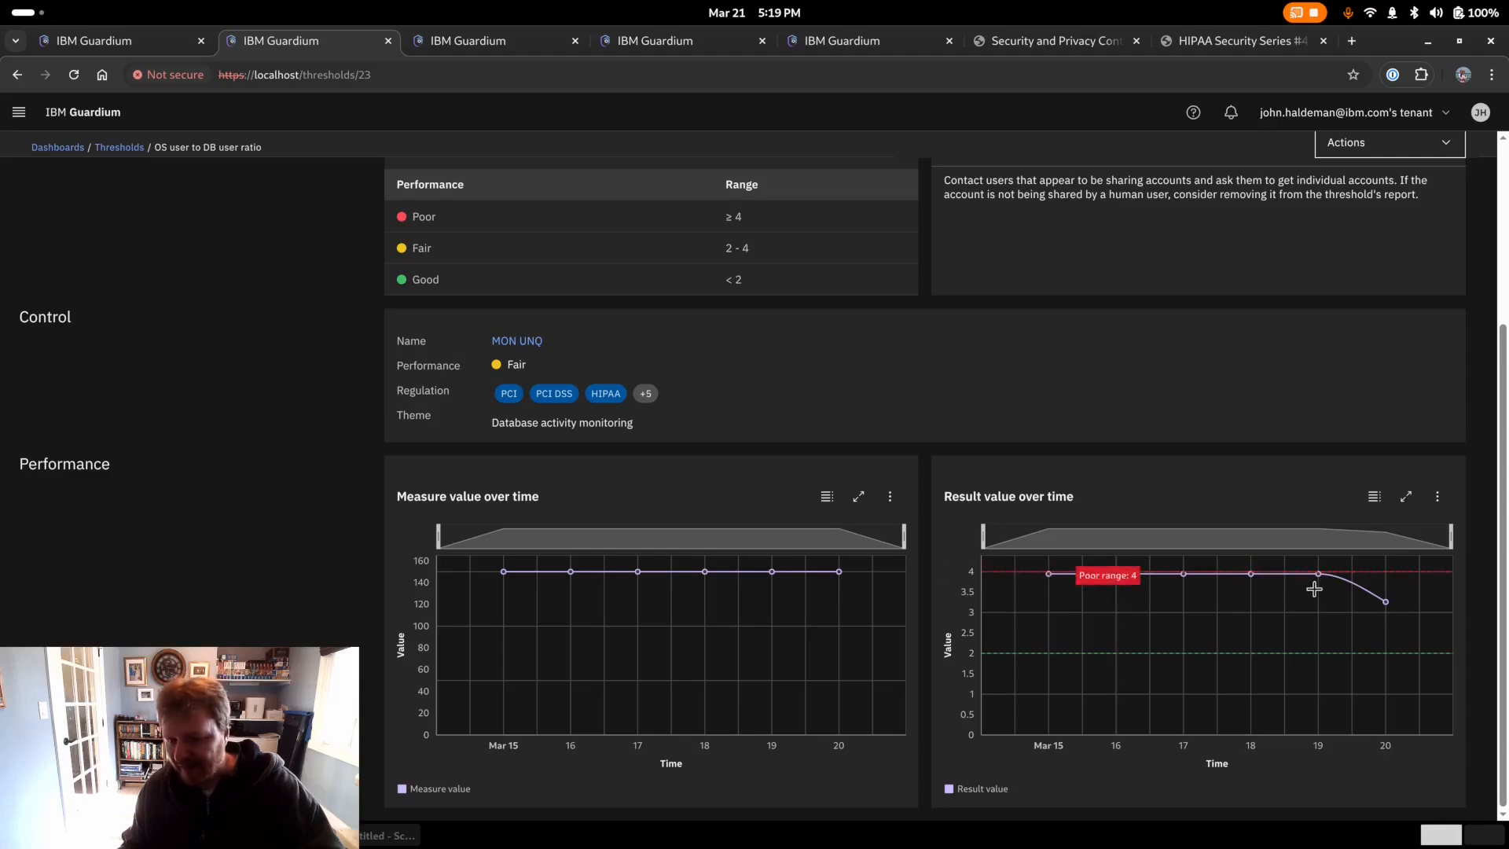
{"action": "mouse_move", "coordinate": [1388, 611]}
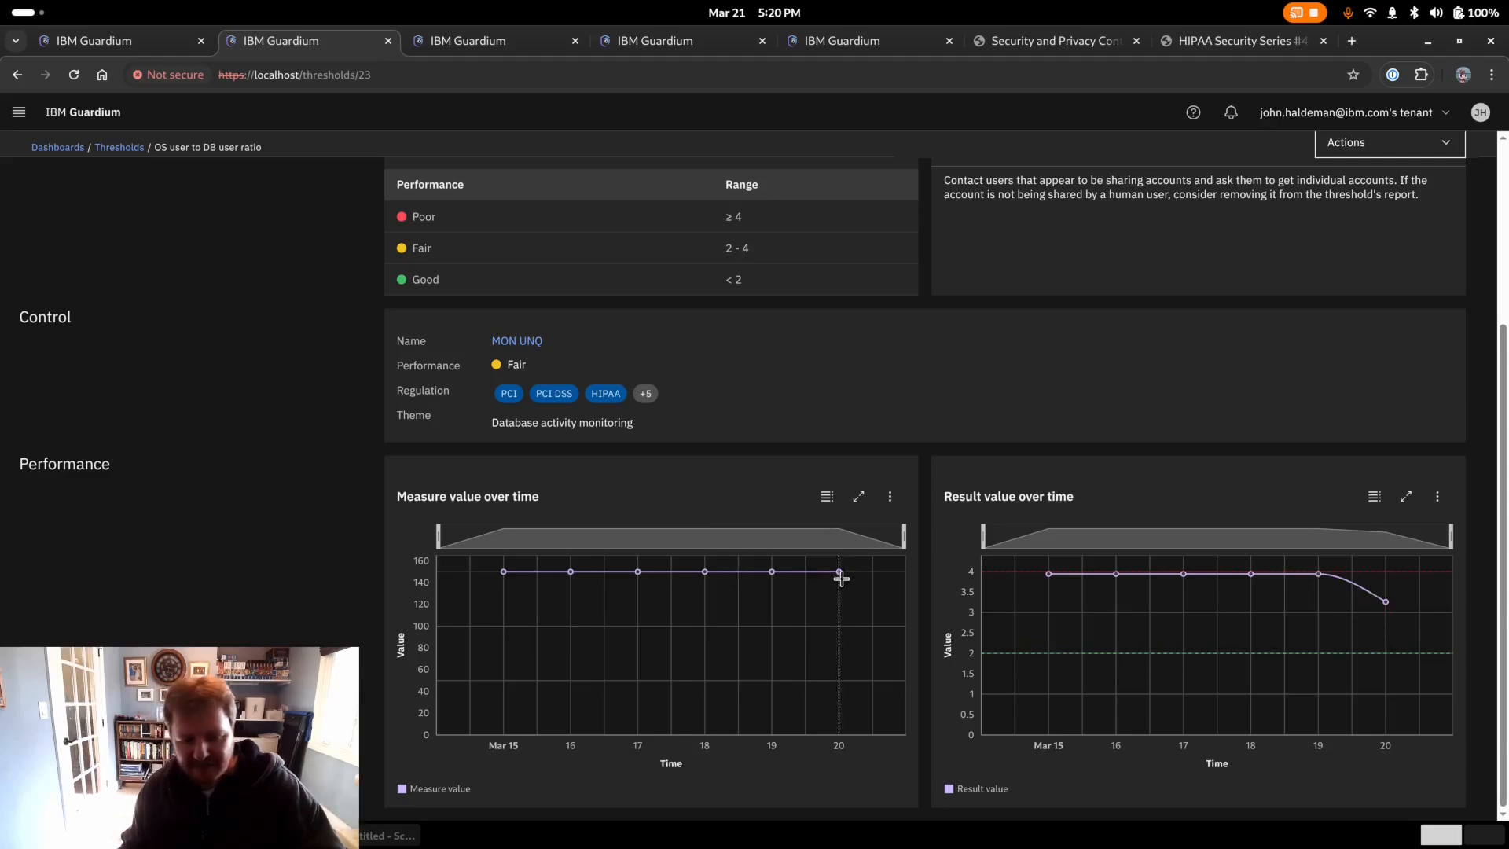
{"action": "mouse_move", "coordinate": [839, 576]}
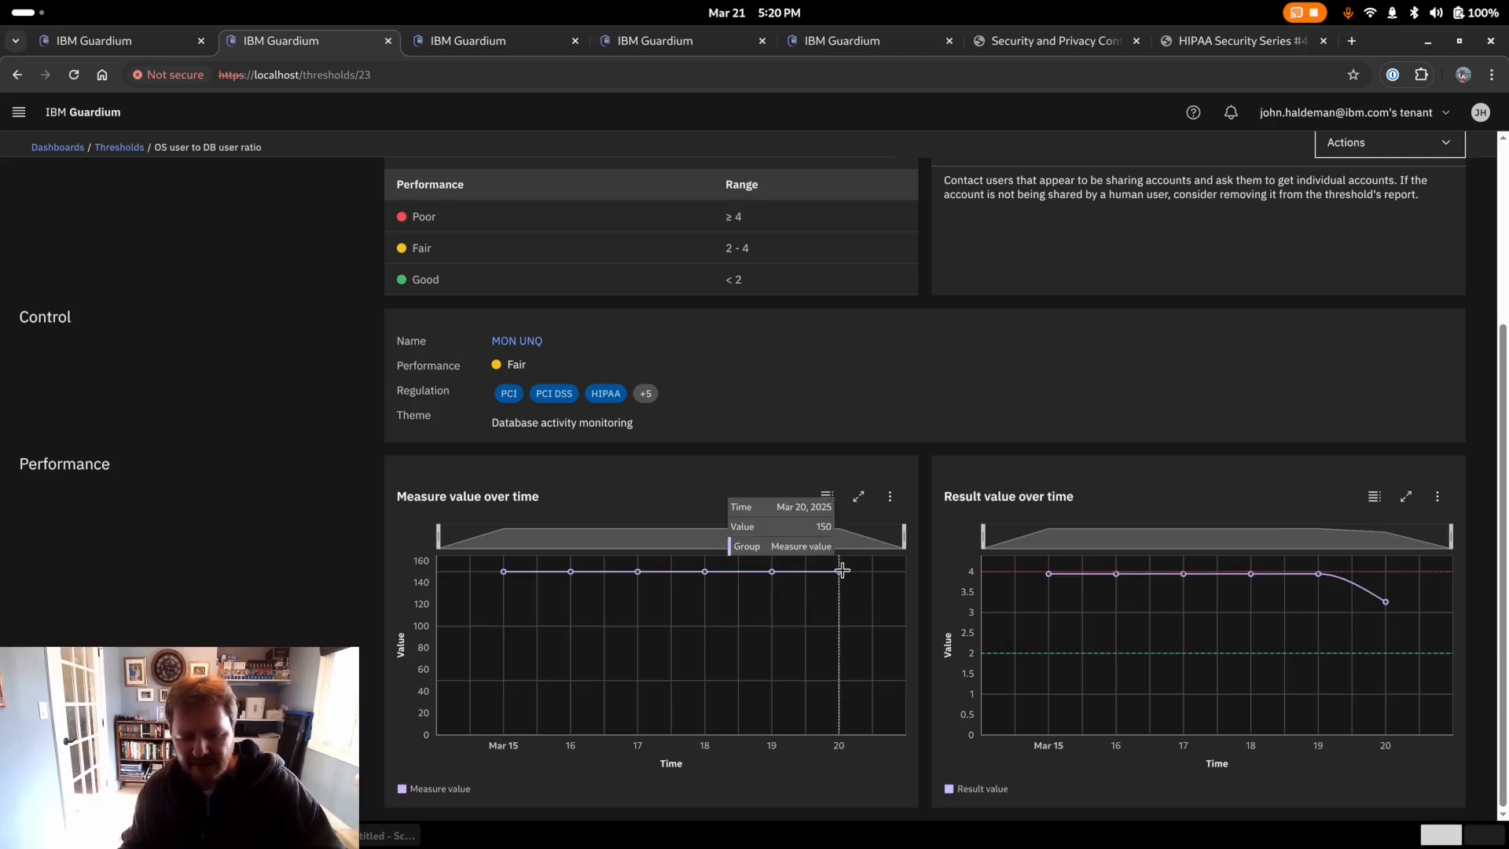
{"action": "scroll", "coordinate": [969, 603], "scroll_direction": "up", "scroll_amount": 3}
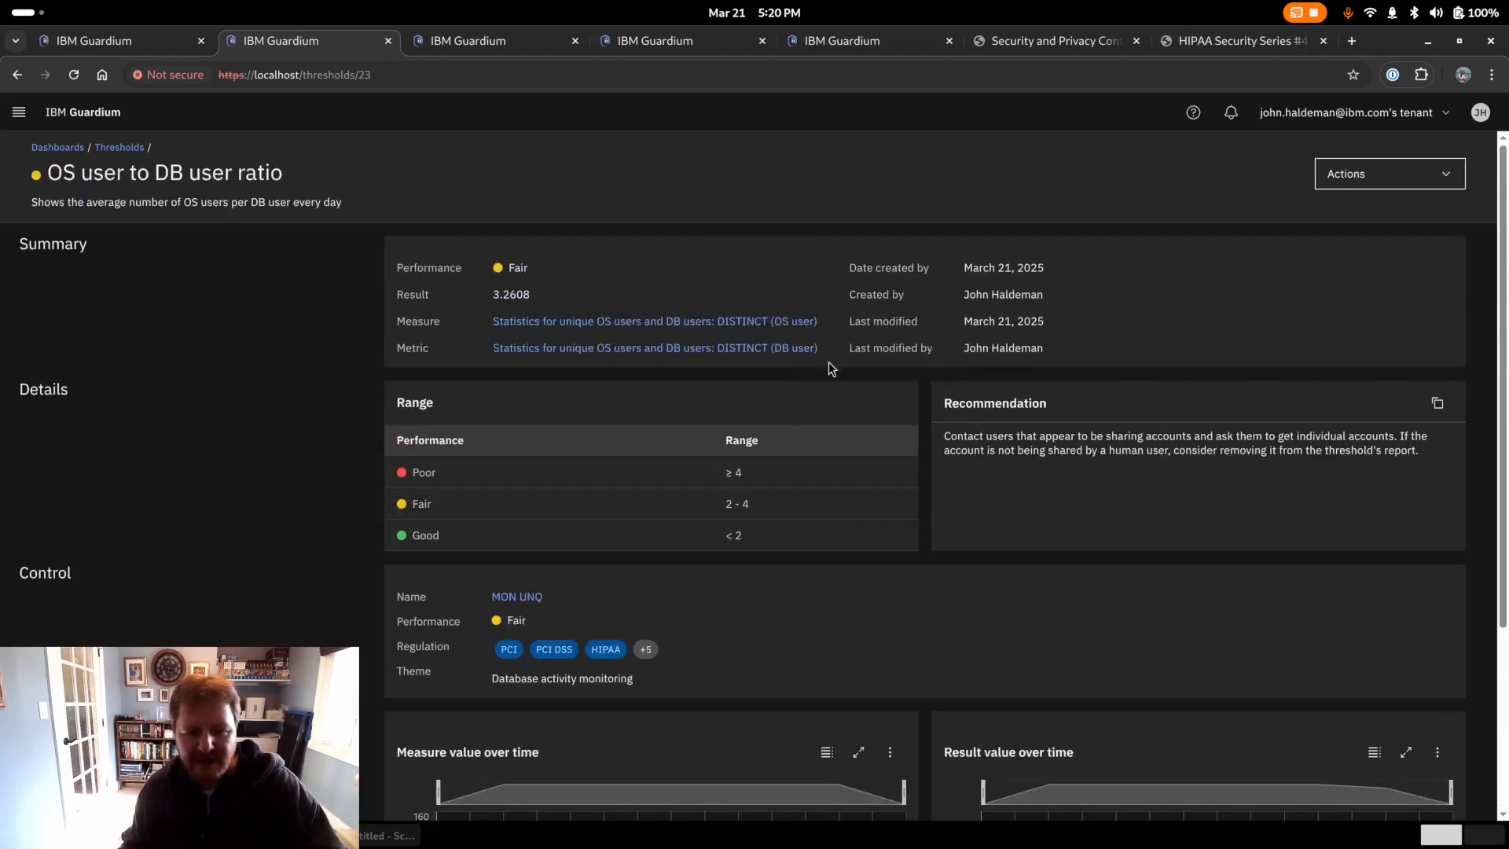
{"action": "left_click_drag", "start_coordinate": [831, 332], "coordinate": [486, 327]}
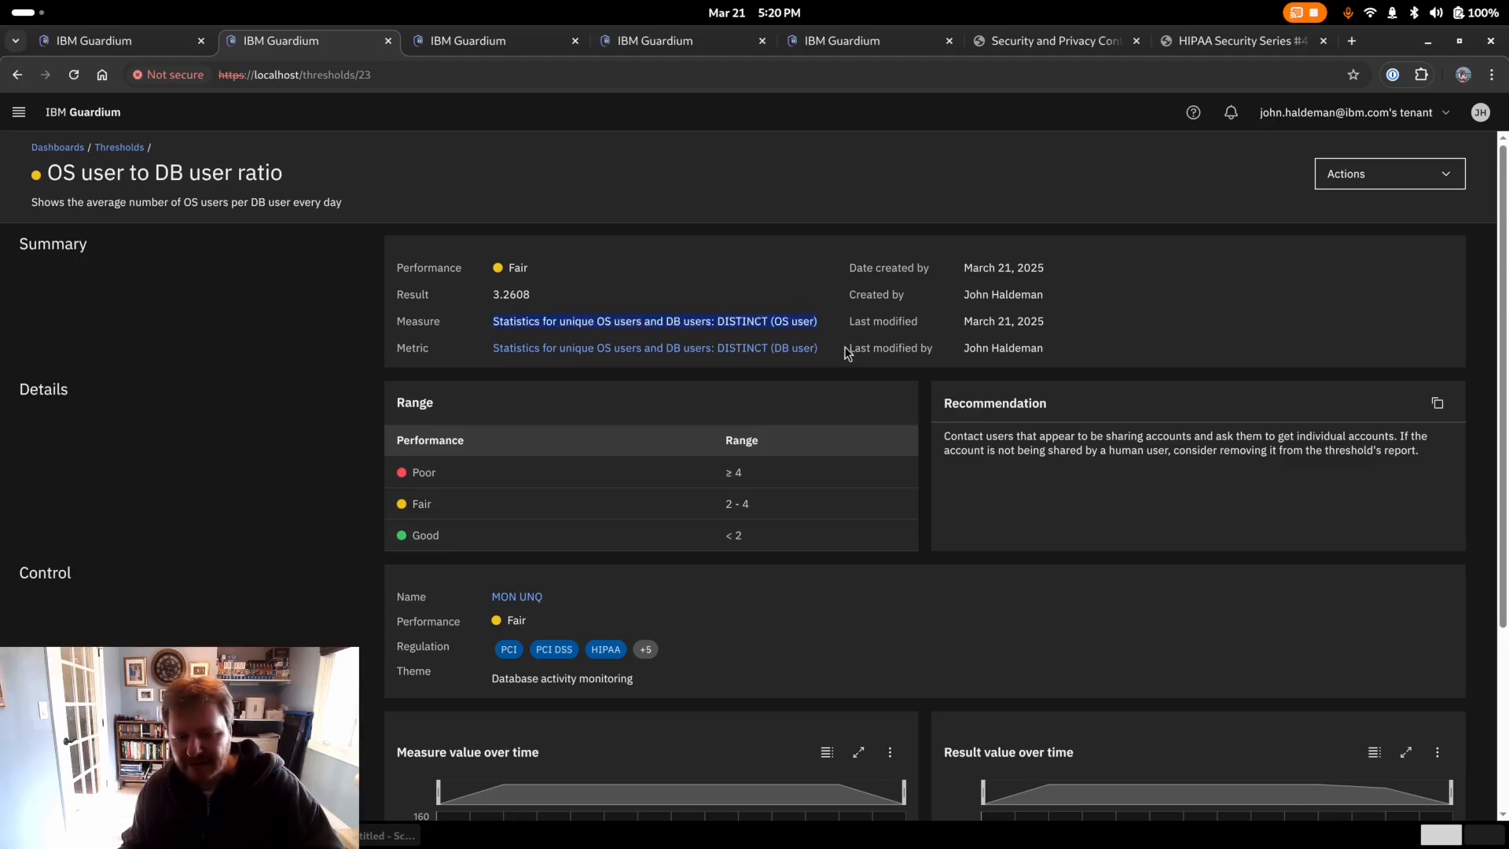
- Examine the threshold's DB user metric alongside its performance ranges, recommendation and measure and result charts
{"action": "left_click_drag", "start_coordinate": [846, 351], "coordinate": [488, 360]}
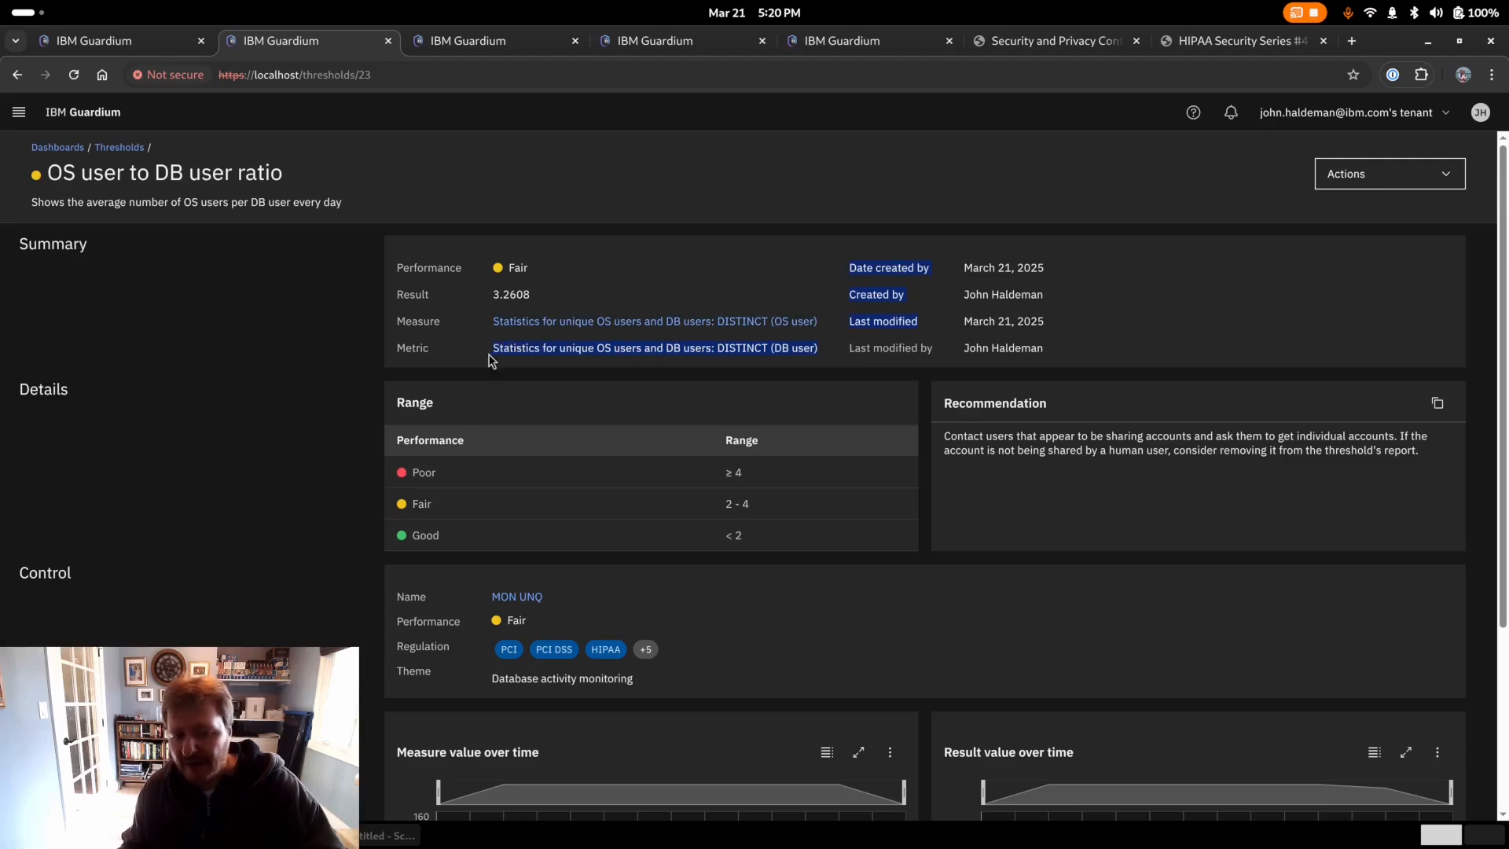
{"action": "left_click", "coordinate": [933, 374]}
{"action": "scroll", "coordinate": [933, 377], "scroll_direction": "down", "scroll_amount": 3}
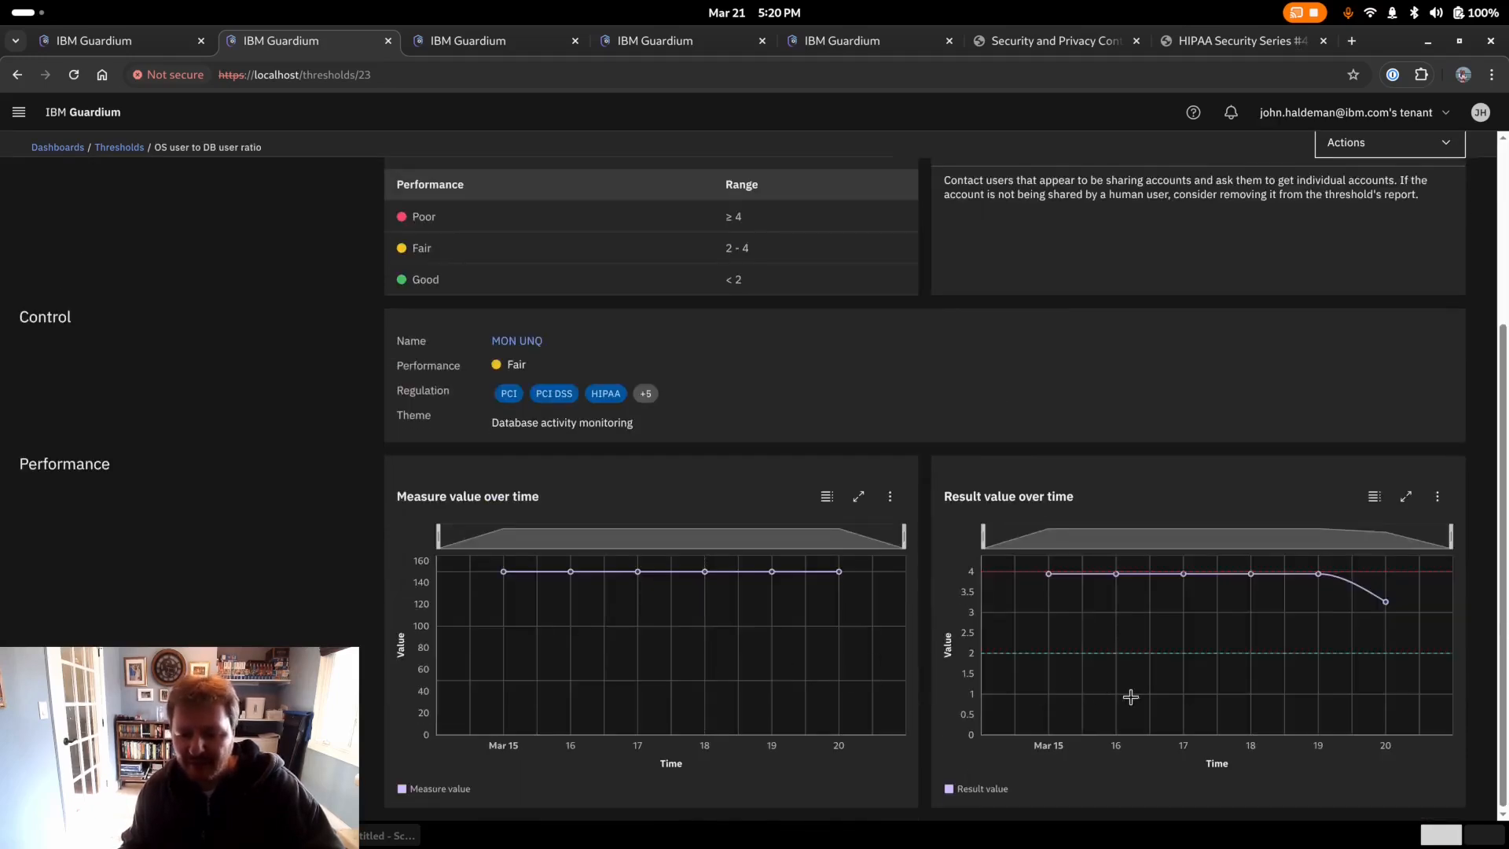
{"action": "scroll", "coordinate": [936, 676], "scroll_direction": "up", "scroll_amount": 3}
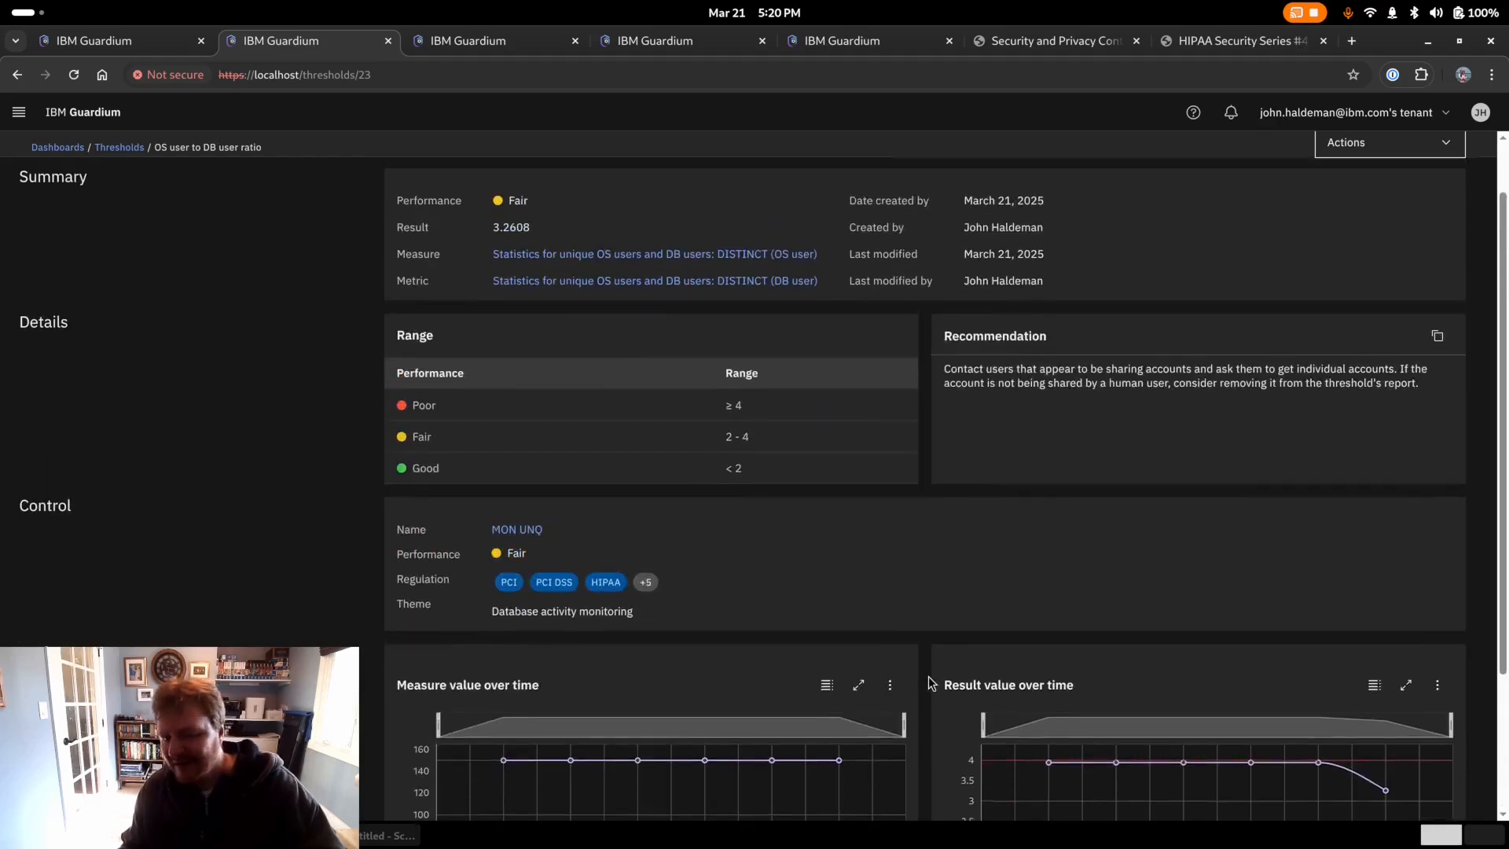
{"action": "scroll", "coordinate": [939, 676], "scroll_direction": "down", "scroll_amount": 3}
{"action": "scroll", "coordinate": [943, 711], "scroll_direction": "up", "scroll_amount": 2}
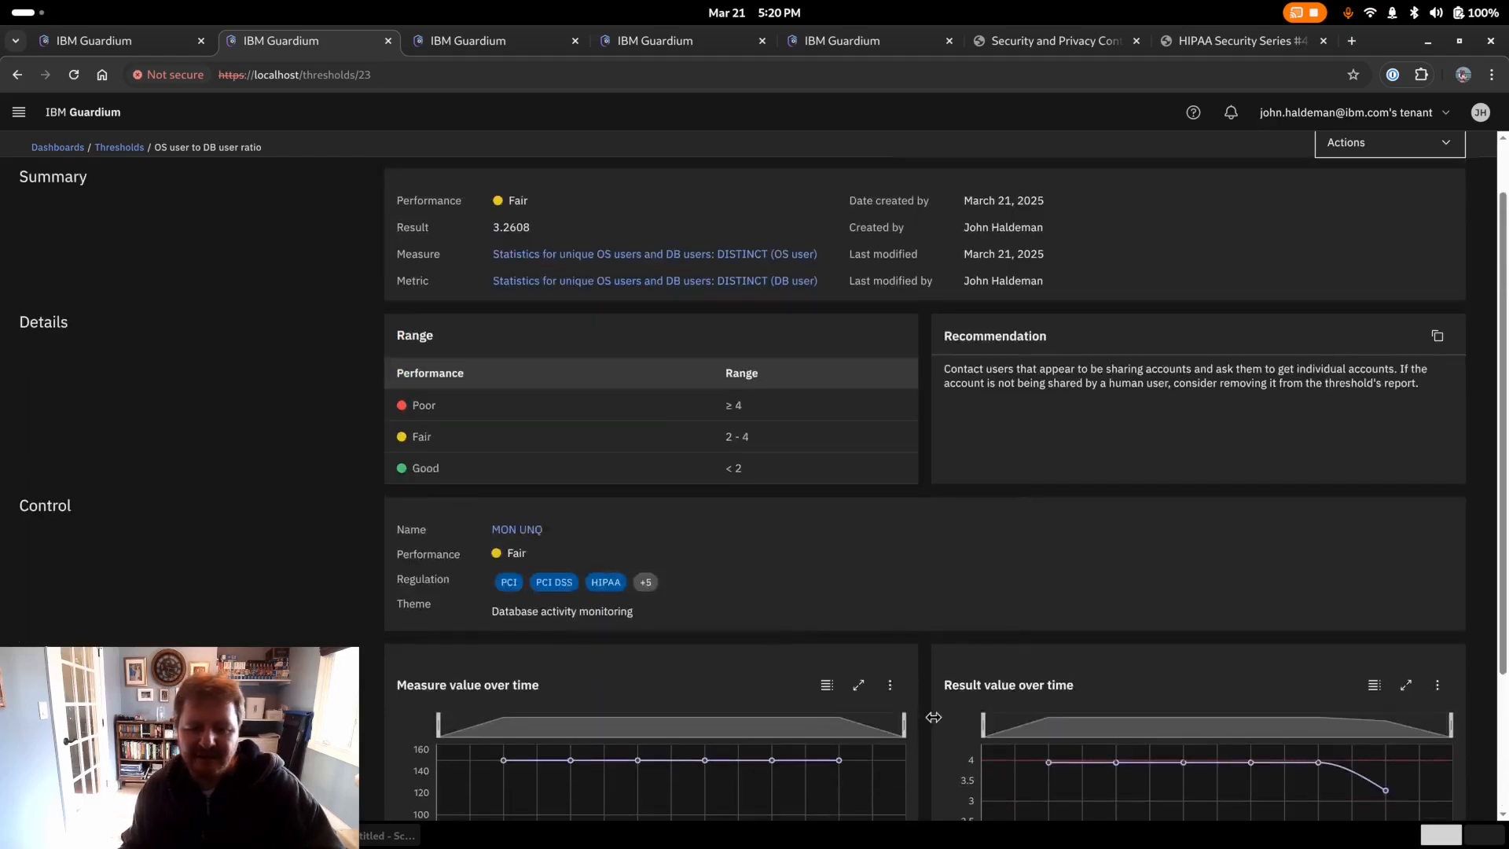
{"action": "scroll", "coordinate": [915, 723], "scroll_direction": "down", "scroll_amount": 1}
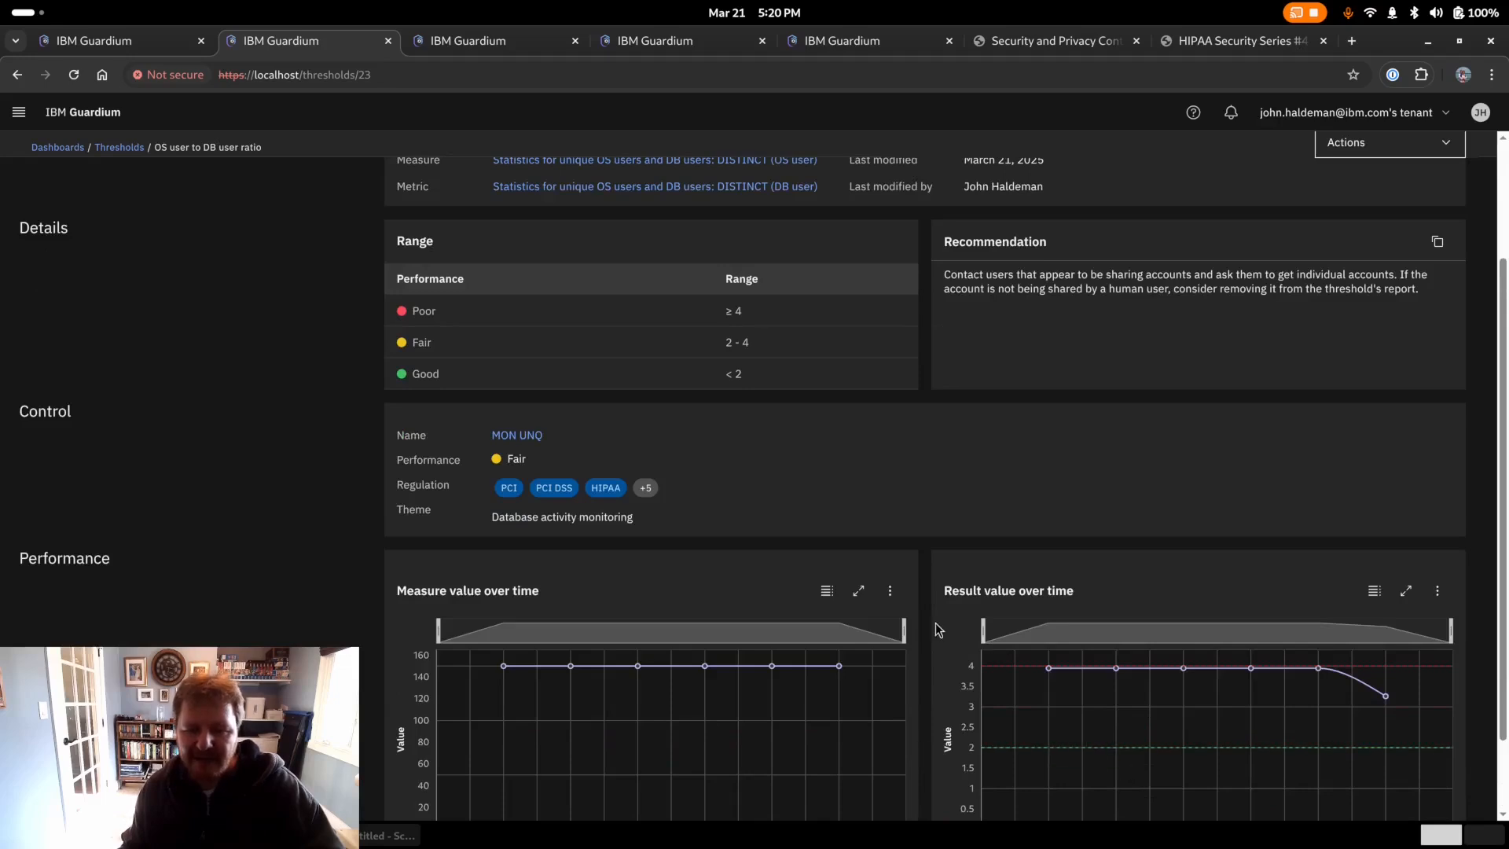
{"action": "scroll", "coordinate": [903, 621], "scroll_direction": "up", "scroll_amount": 1}
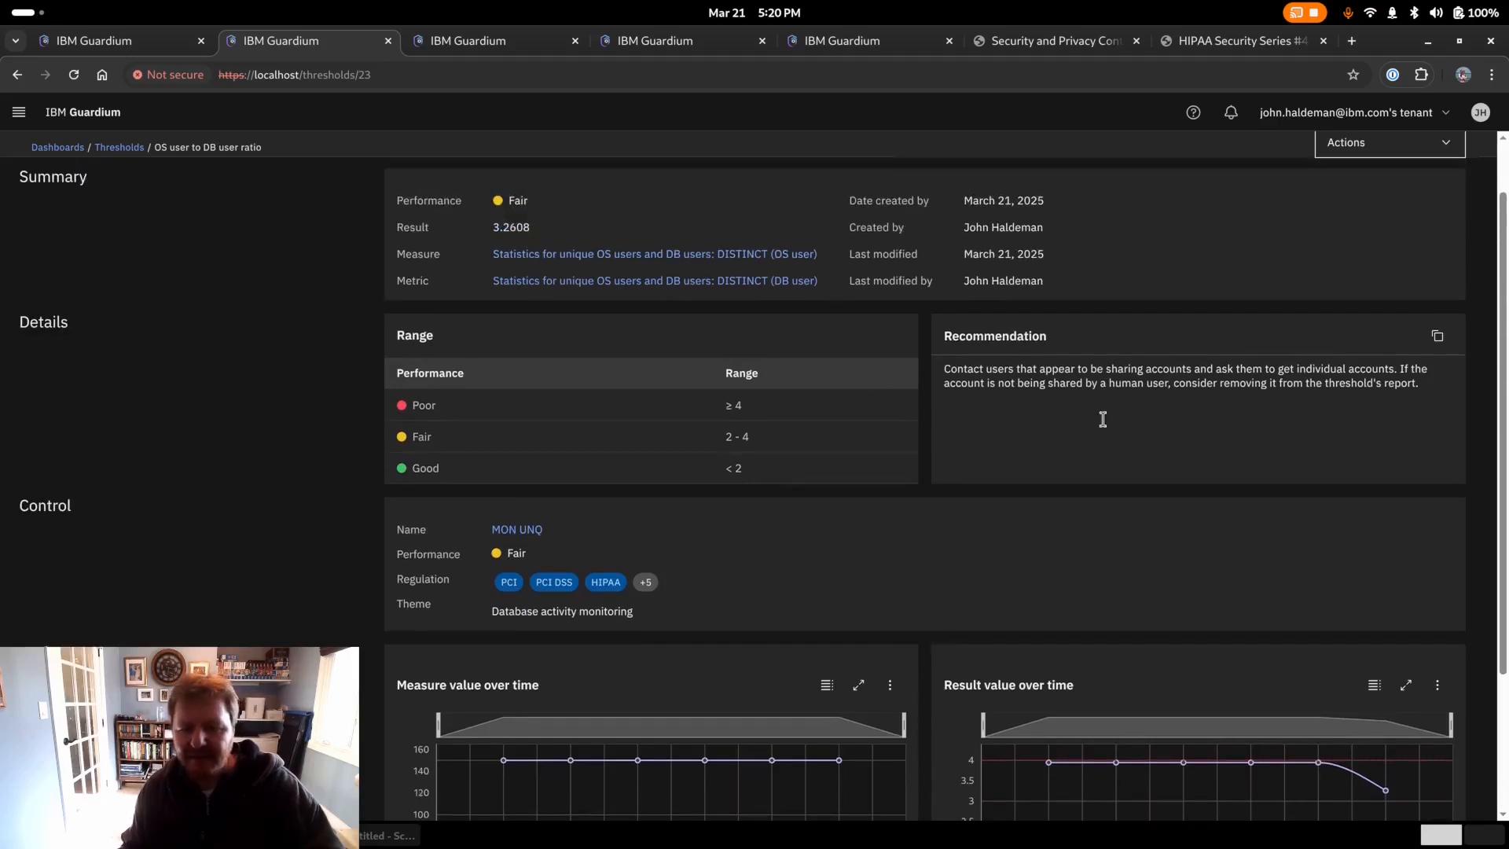
{"action": "scroll", "coordinate": [1098, 555], "scroll_direction": "down", "scroll_amount": 2}
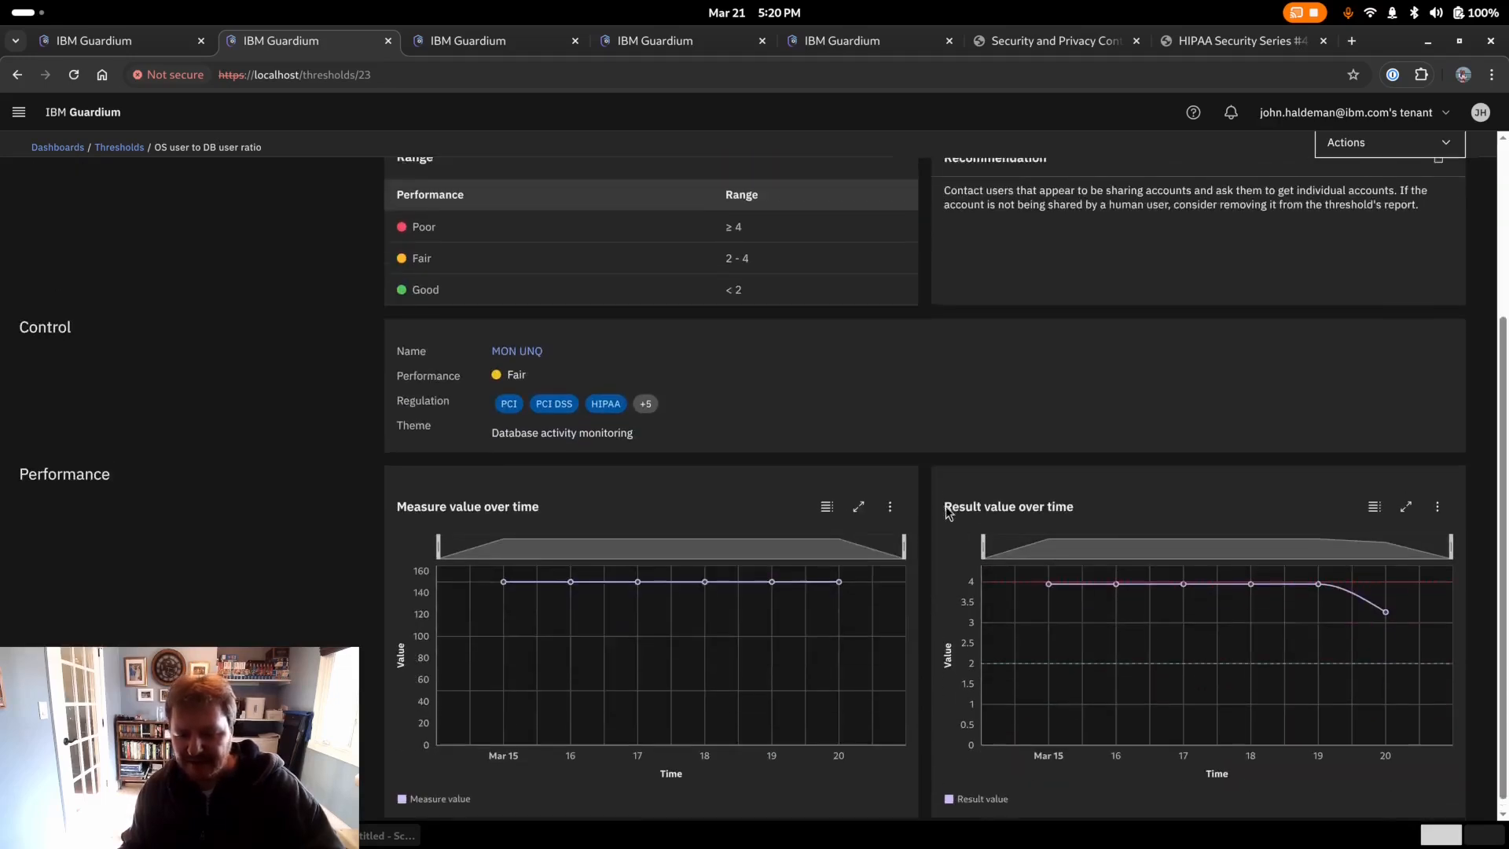
{"action": "scroll", "coordinate": [947, 526], "scroll_direction": "up", "scroll_amount": 1}
{"action": "scroll", "coordinate": [943, 542], "scroll_direction": "down", "scroll_amount": 1}
{"action": "scroll", "coordinate": [911, 440], "scroll_direction": "up", "scroll_amount": 2}
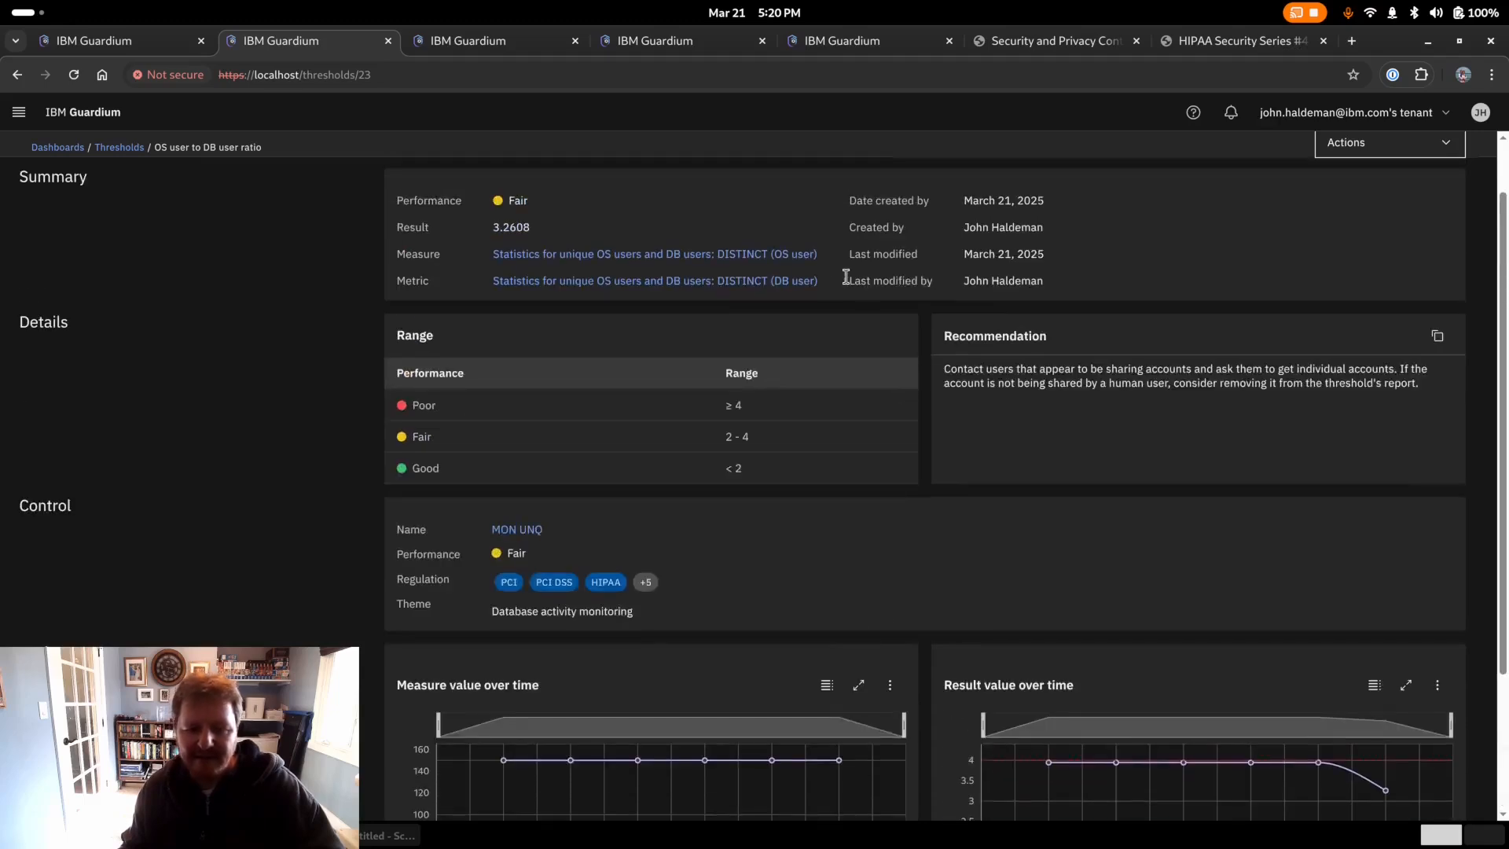
- Compare the distinct DB user metric and distinct OS user measure in the summary with the result trend over time
{"action": "left_click_drag", "start_coordinate": [847, 276], "coordinate": [503, 281]}
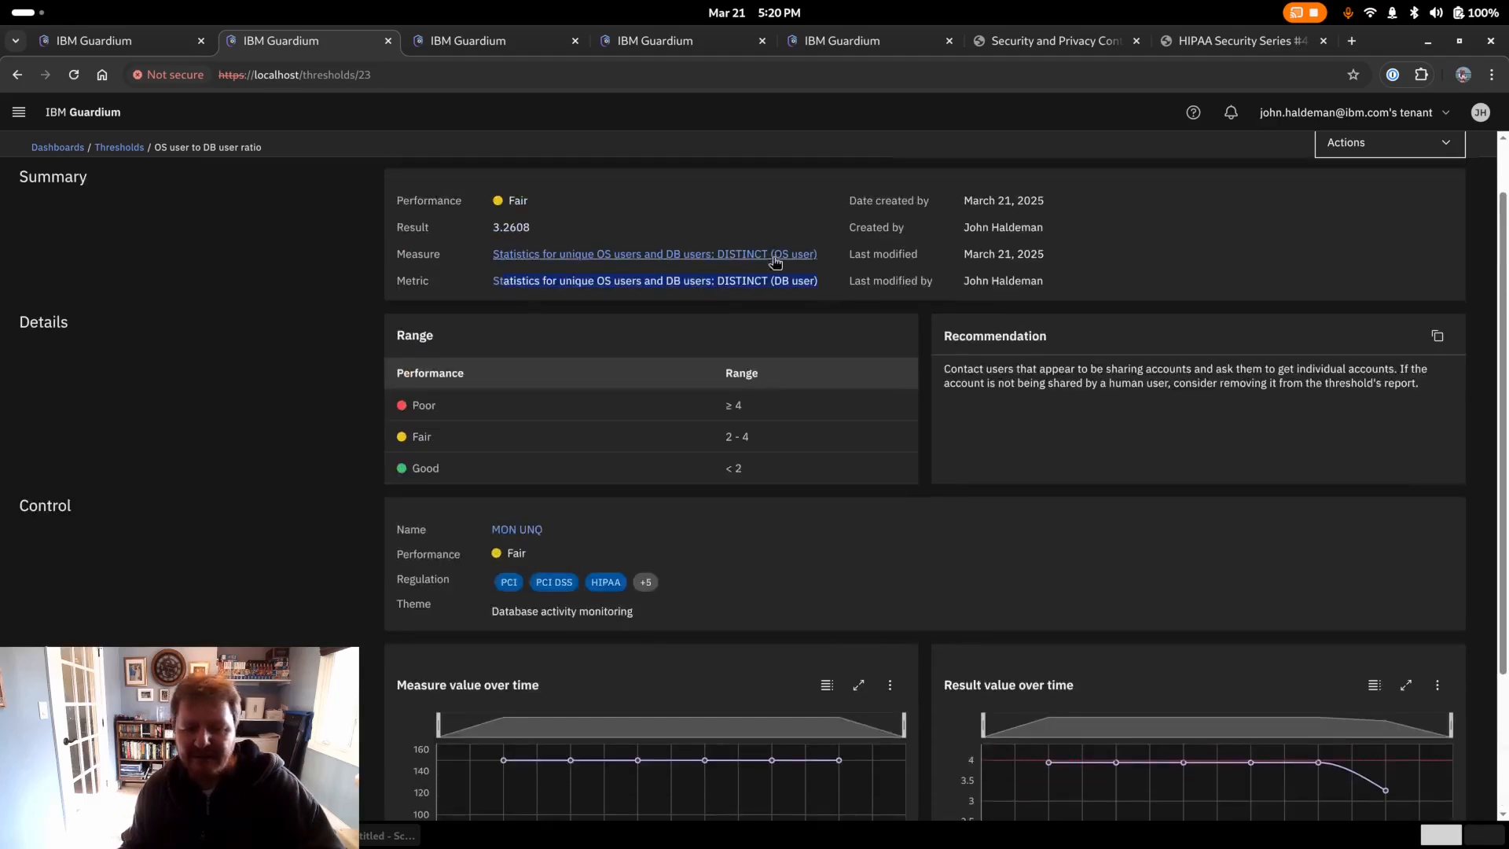
{"action": "left_click_drag", "start_coordinate": [834, 259], "coordinate": [503, 257]}
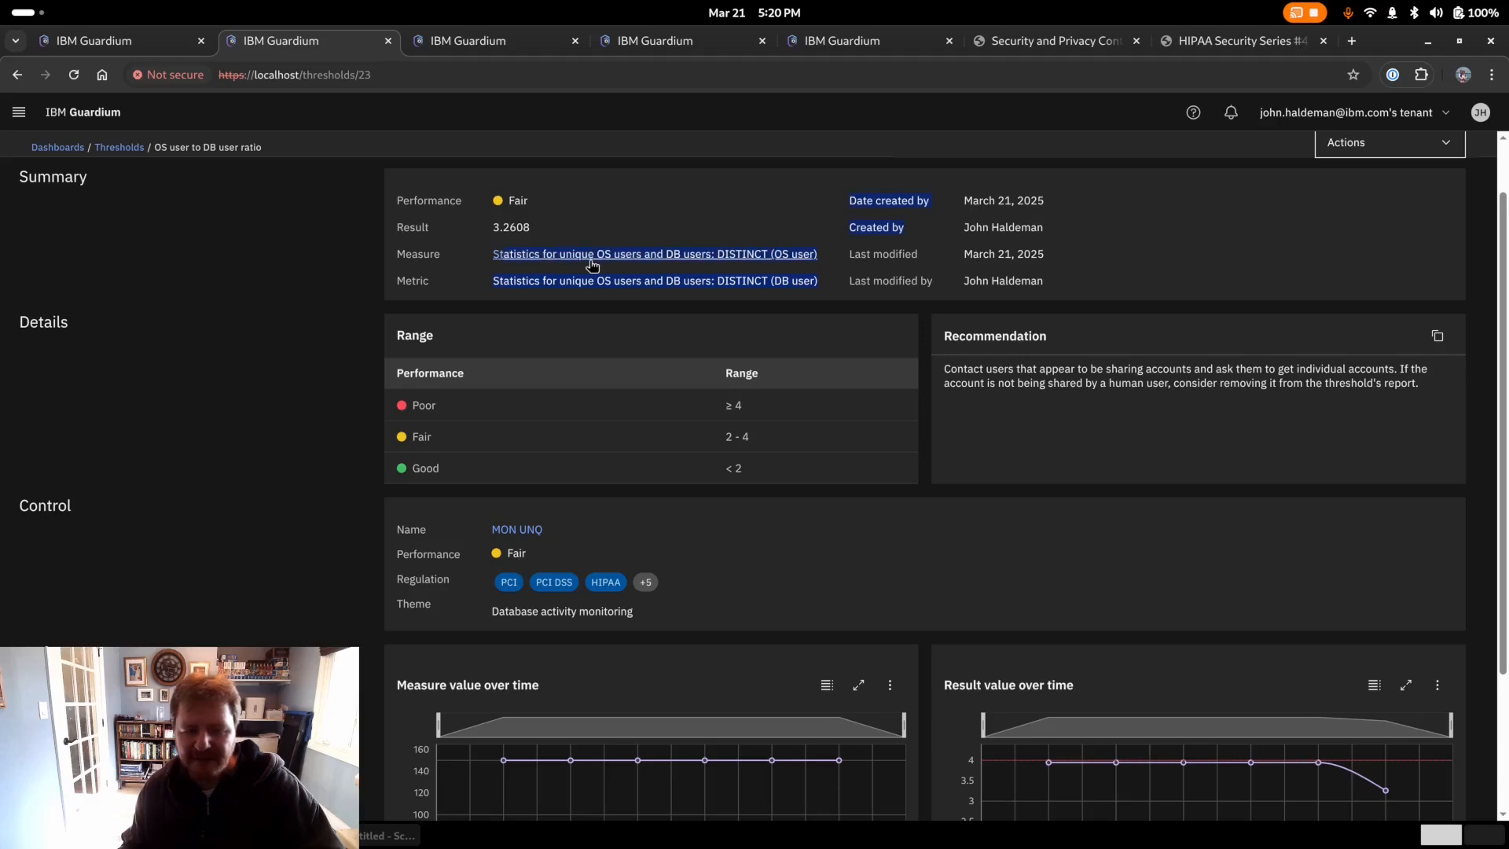
{"action": "left_click", "coordinate": [1143, 499]}
{"action": "scroll", "coordinate": [1144, 506], "scroll_direction": "down", "scroll_amount": 2}
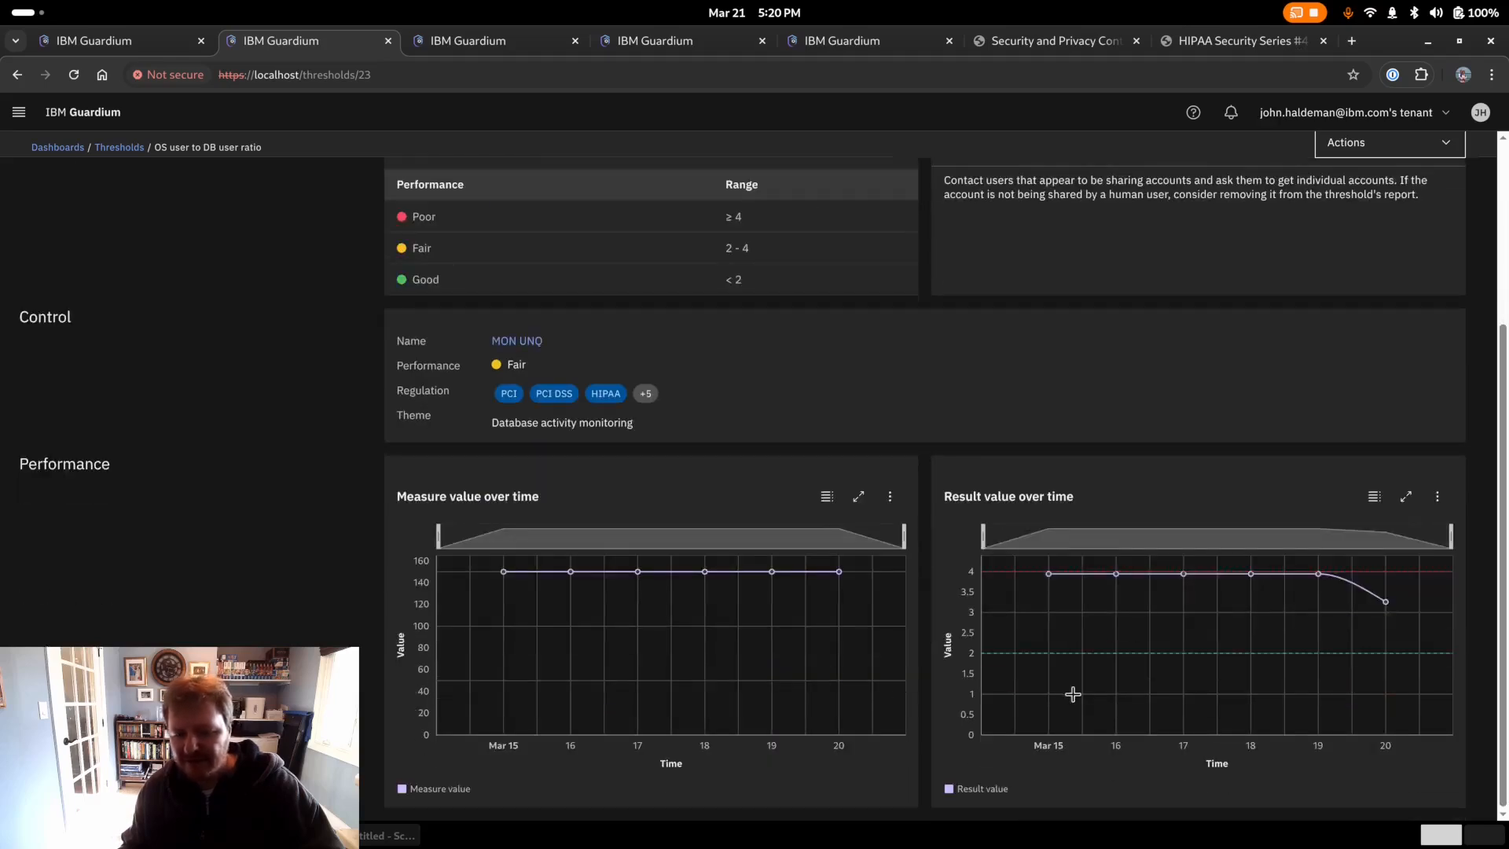
{"action": "scroll", "coordinate": [1011, 657], "scroll_direction": "up", "scroll_amount": 2}
{"action": "scroll", "coordinate": [952, 606], "scroll_direction": "down", "scroll_amount": 1}
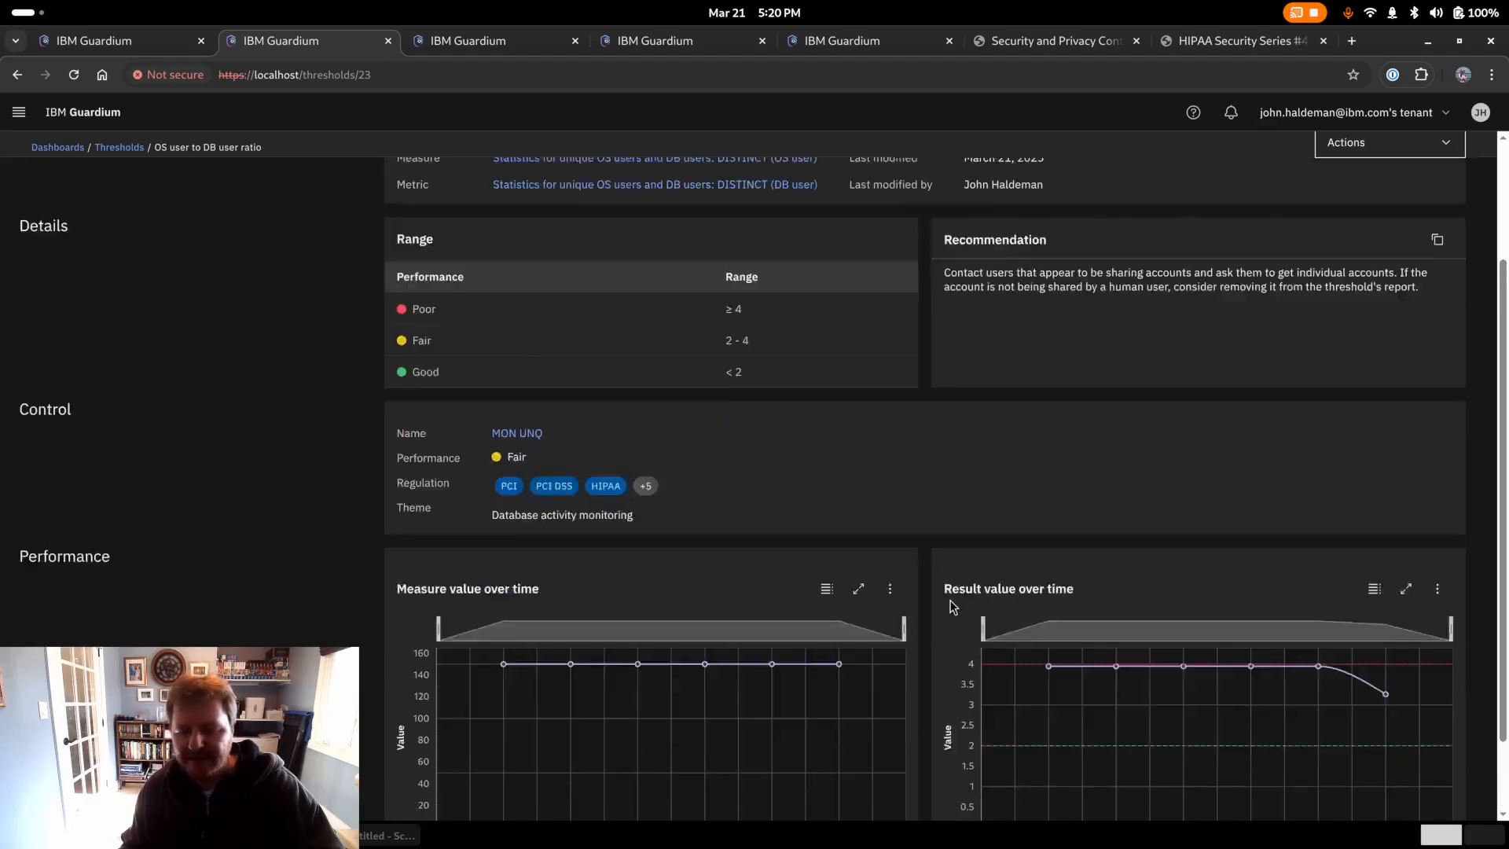
{"action": "scroll", "coordinate": [943, 613], "scroll_direction": "down", "scroll_amount": 1}
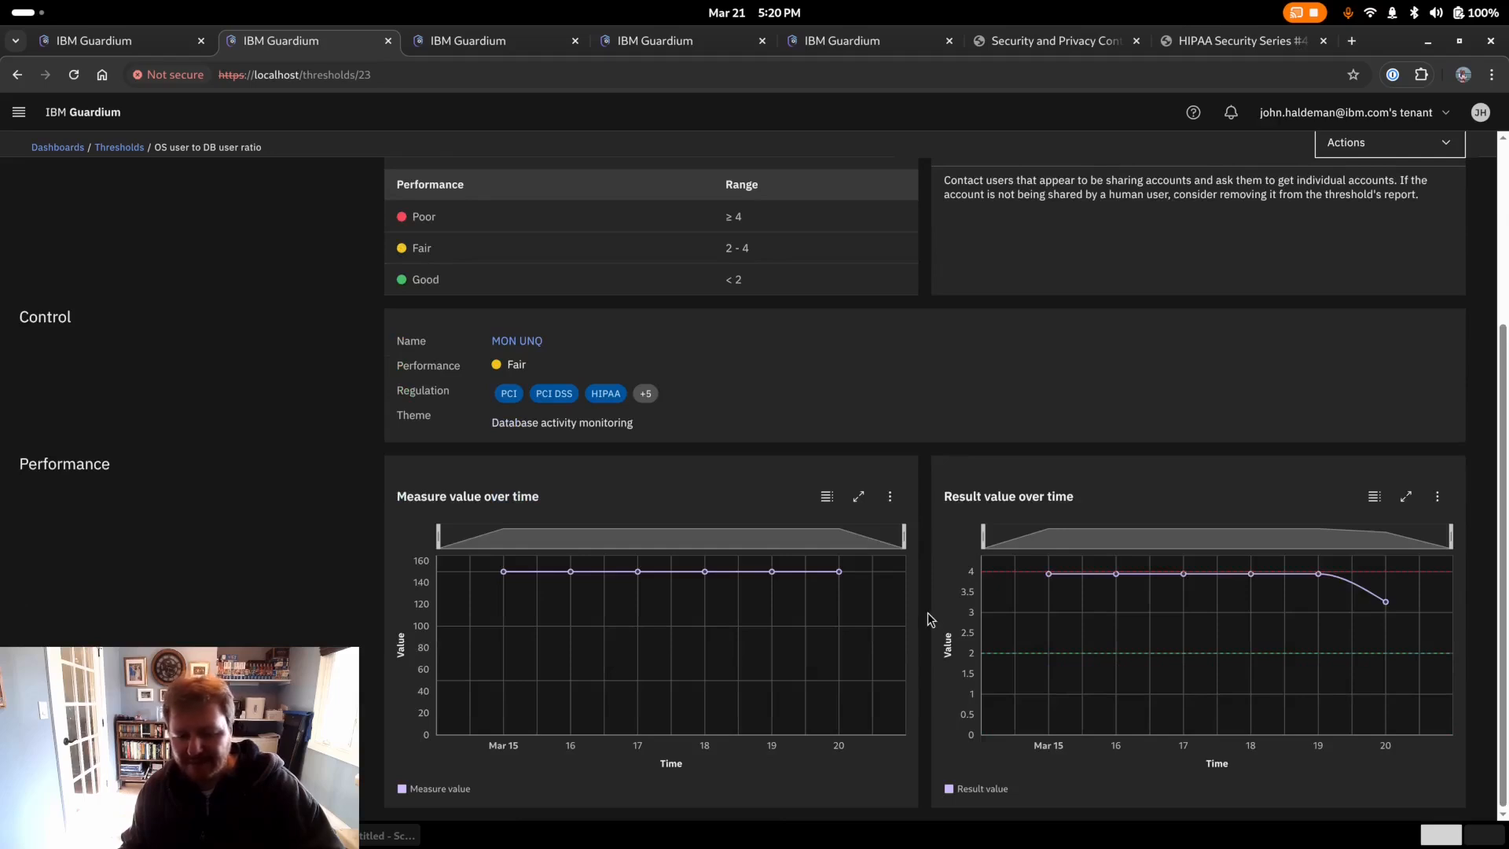
{"action": "scroll", "coordinate": [928, 612], "scroll_direction": "up", "scroll_amount": 3}
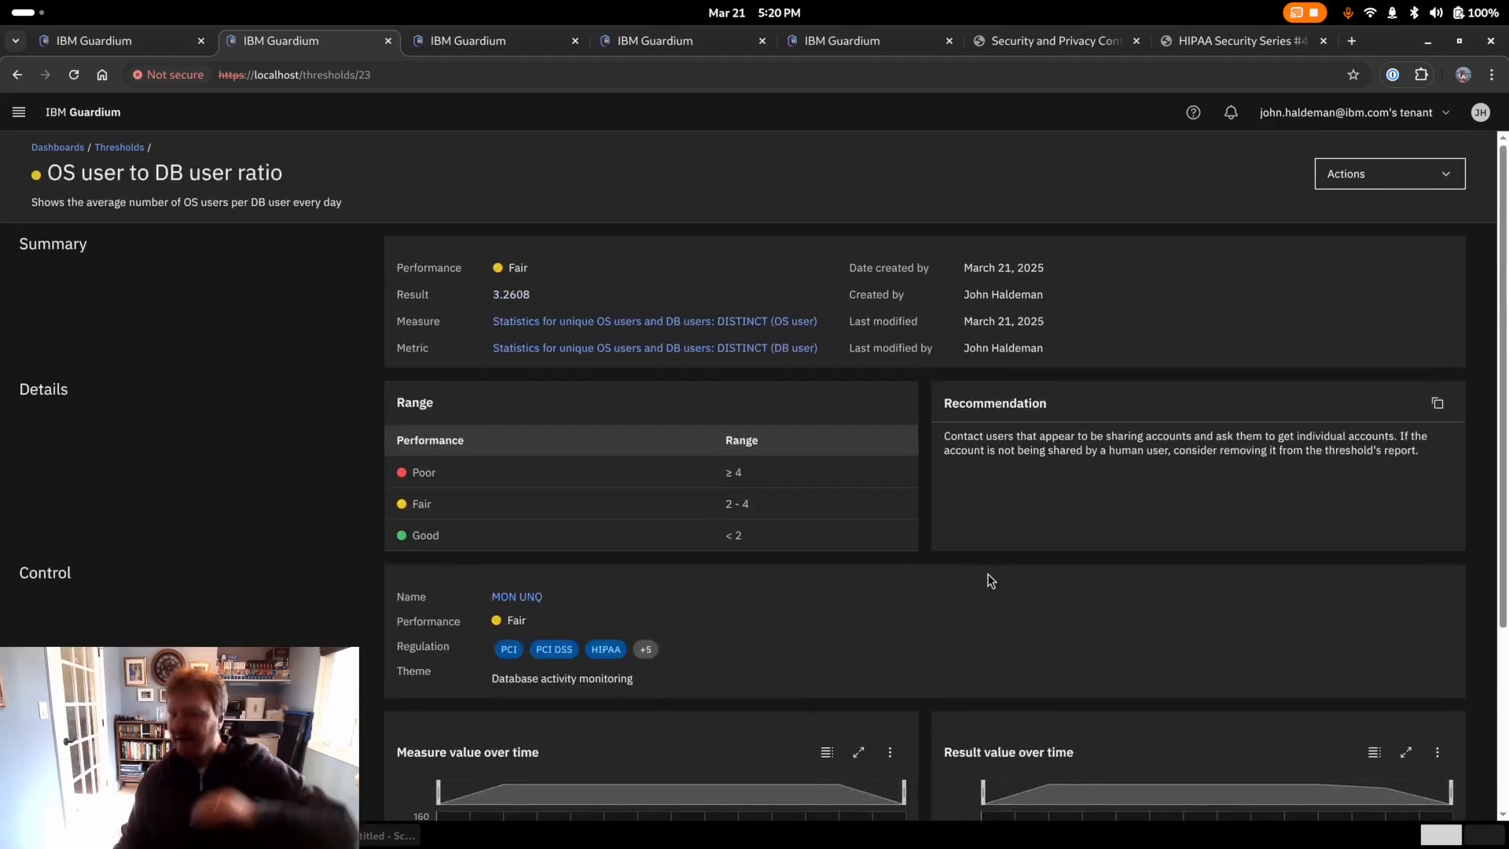